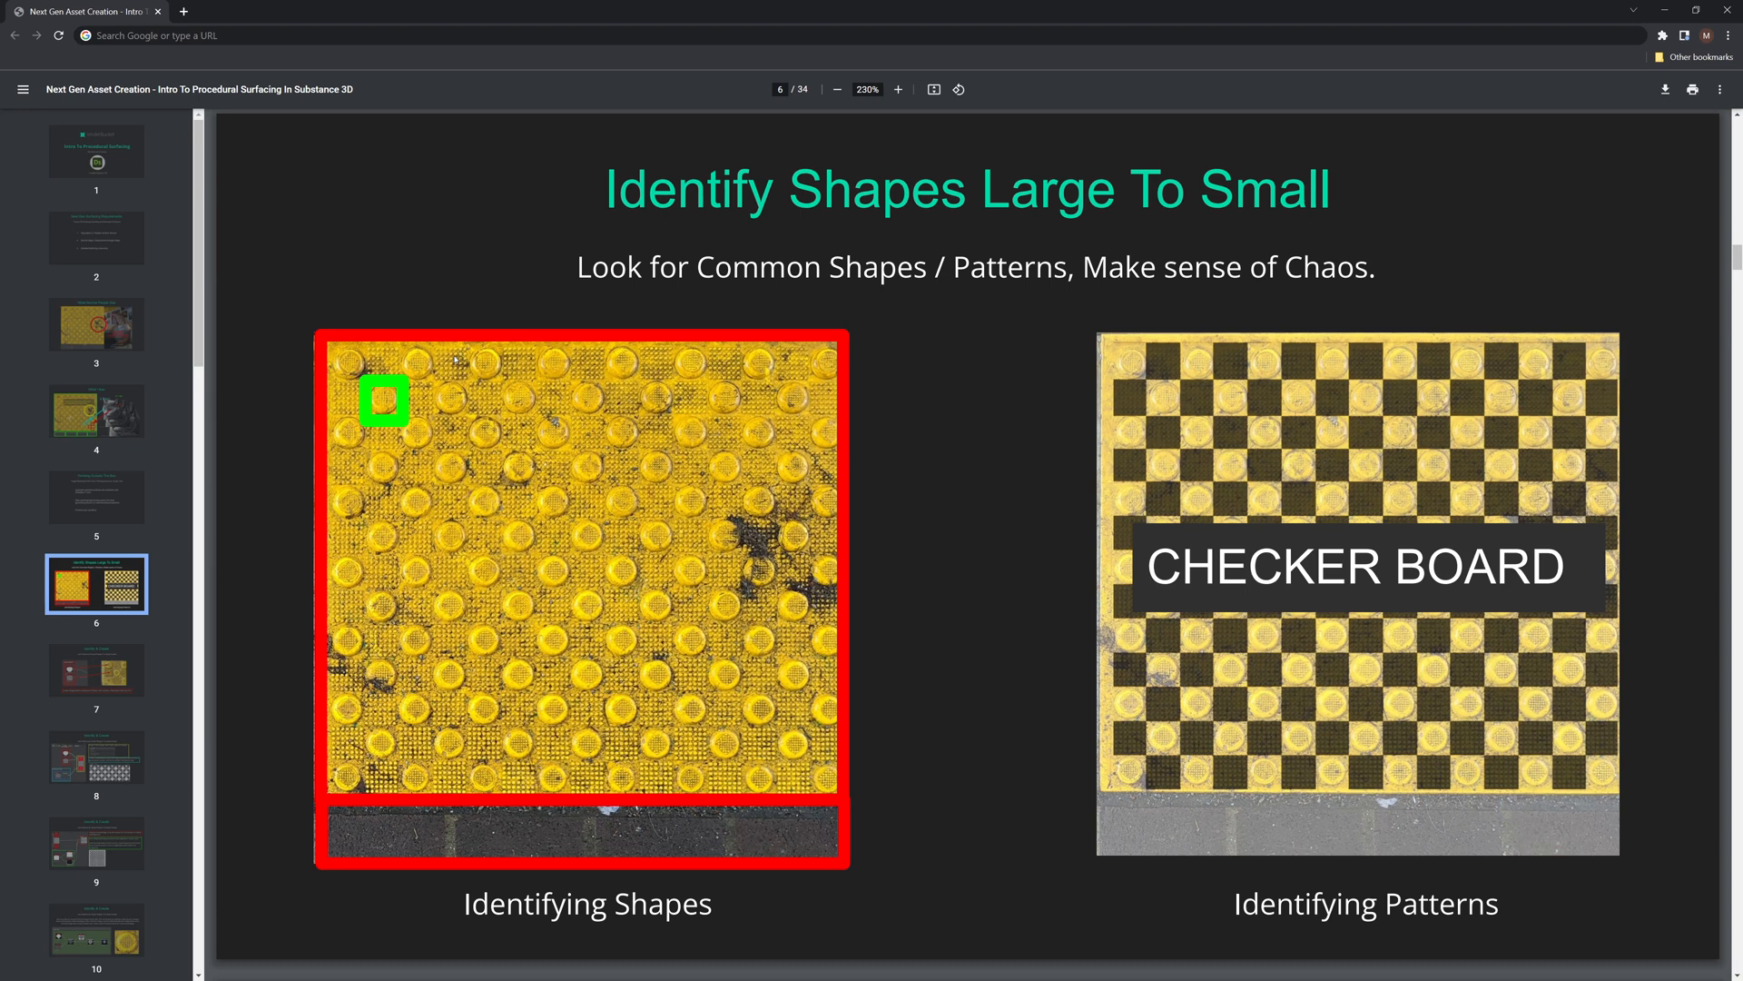
Show page 7, Identify & Create, of the course PDF and switch to Substance Designer.
{"action": "left_click", "coordinate": [107, 670]}
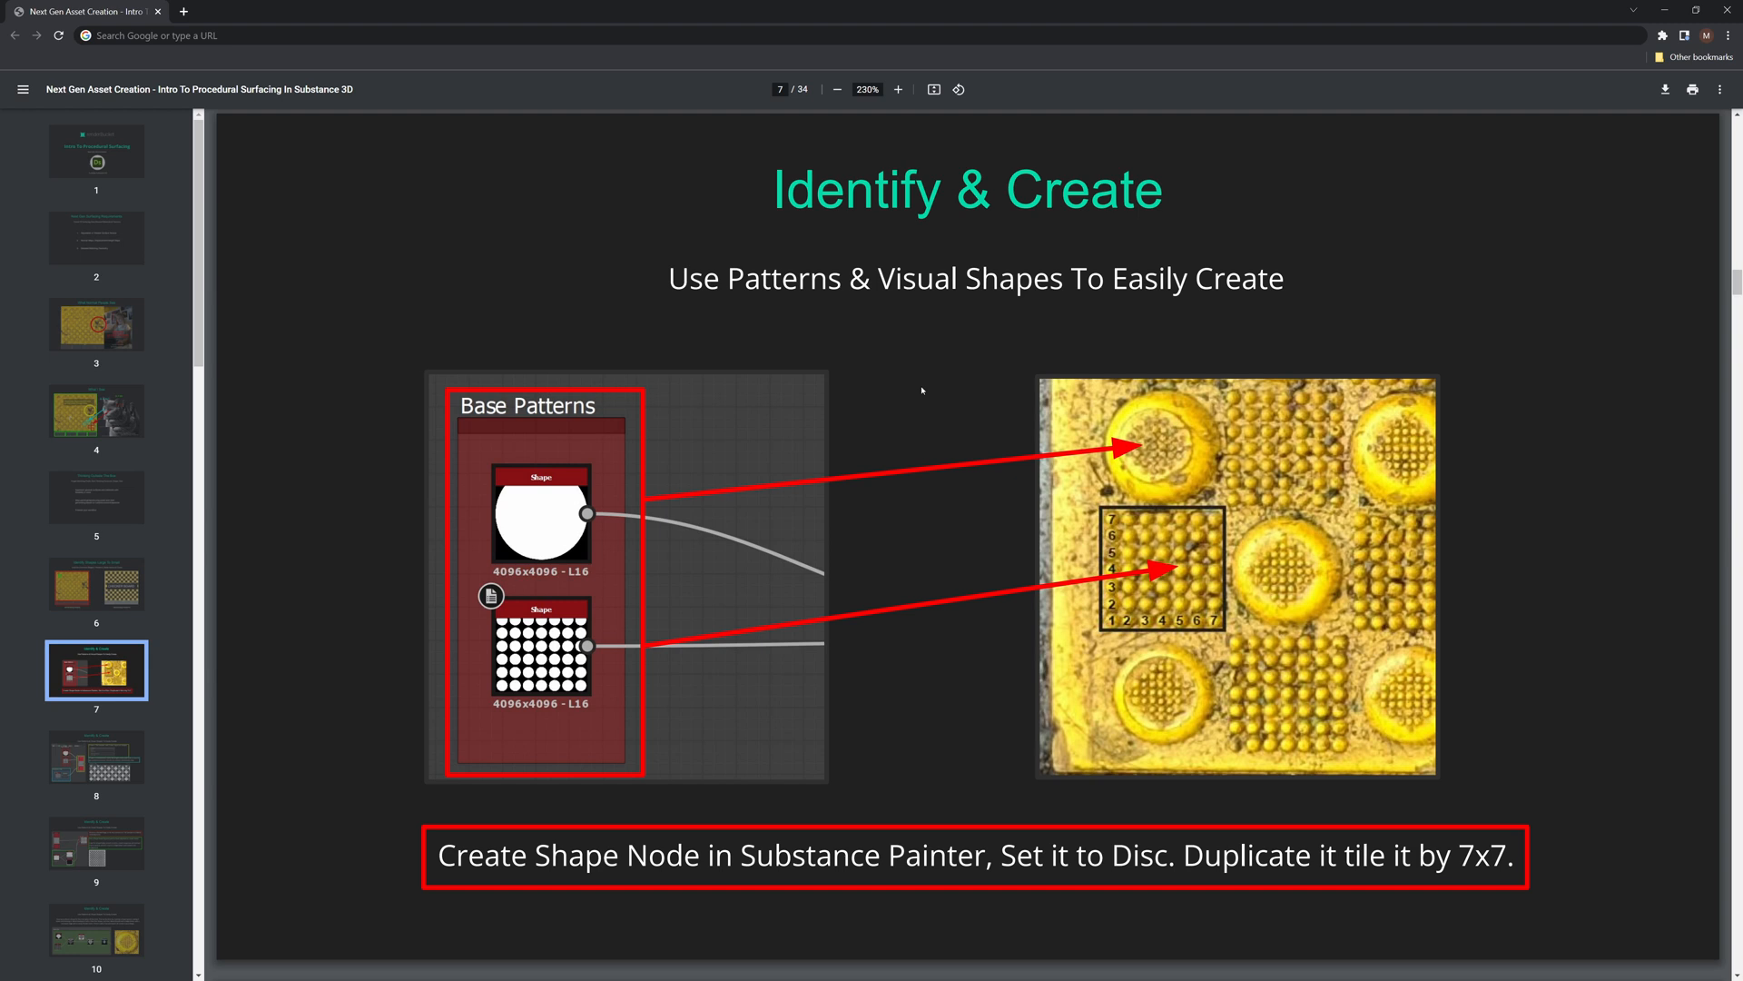
{"action": "key", "text": "alt+Tab"}
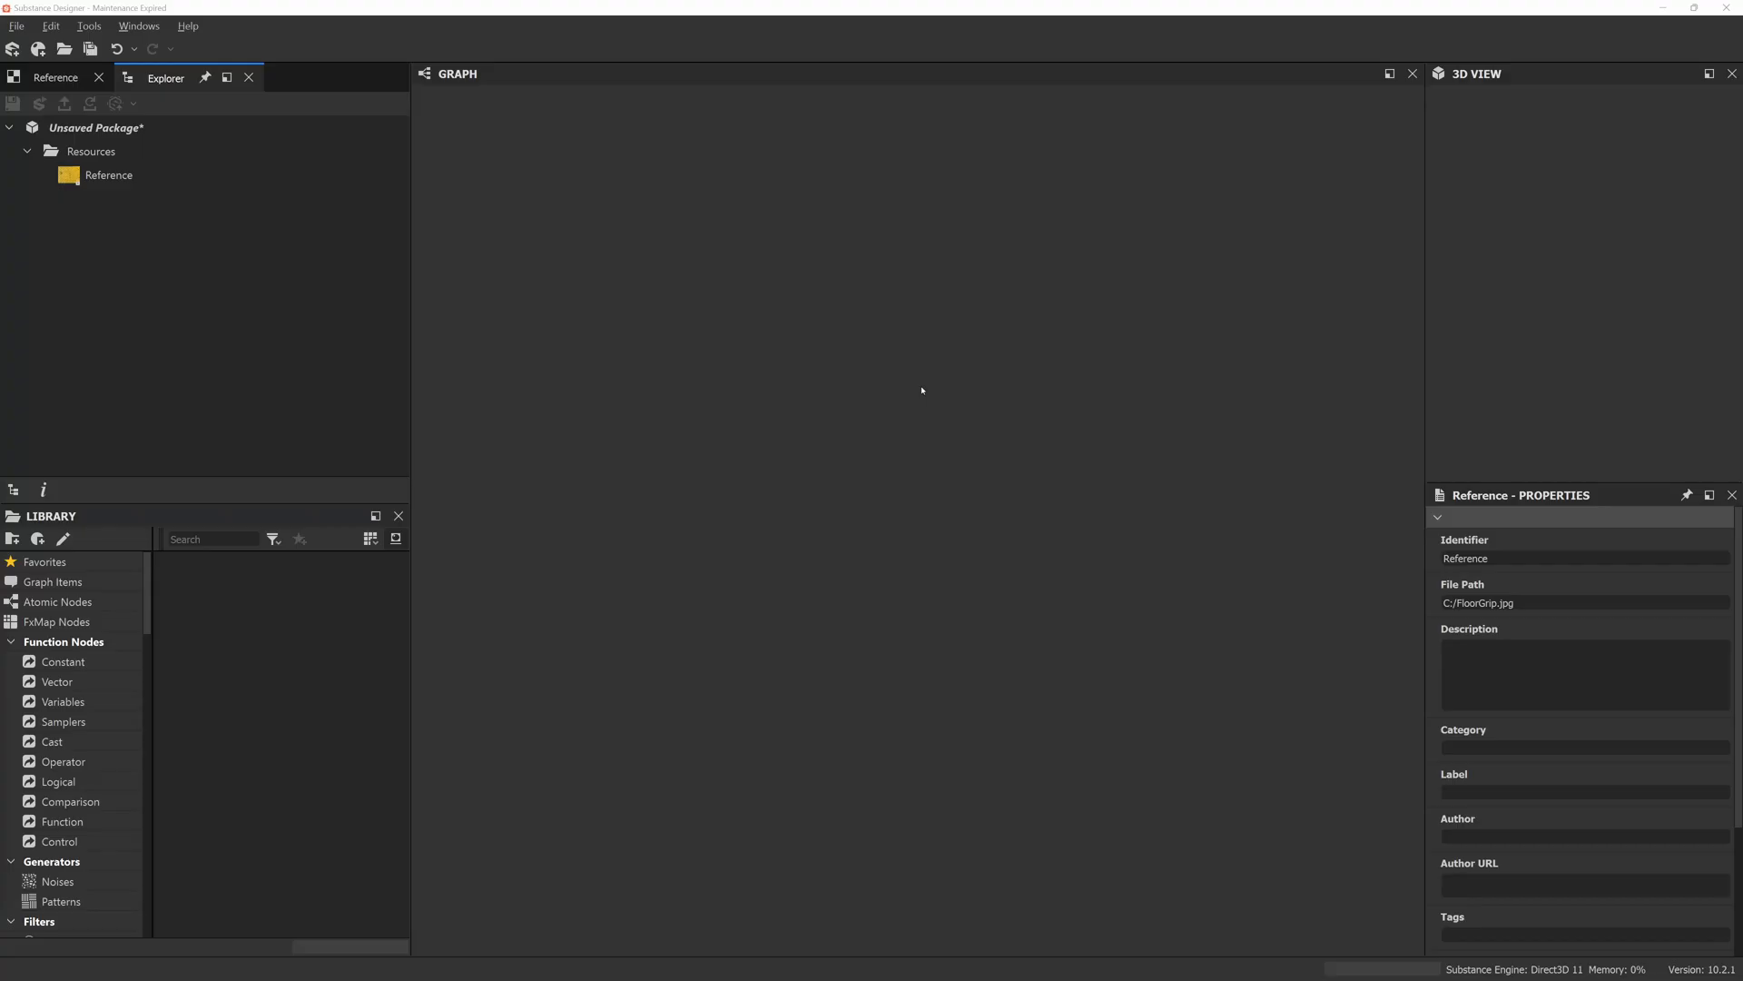
Open the Reference image in the 2D view, enlarge that pane vertically and examine the repeating disc pattern.
{"action": "double_click", "coordinate": [118, 176]}
{"action": "scroll", "coordinate": [201, 249], "scroll_direction": "up", "scroll_amount": 5}
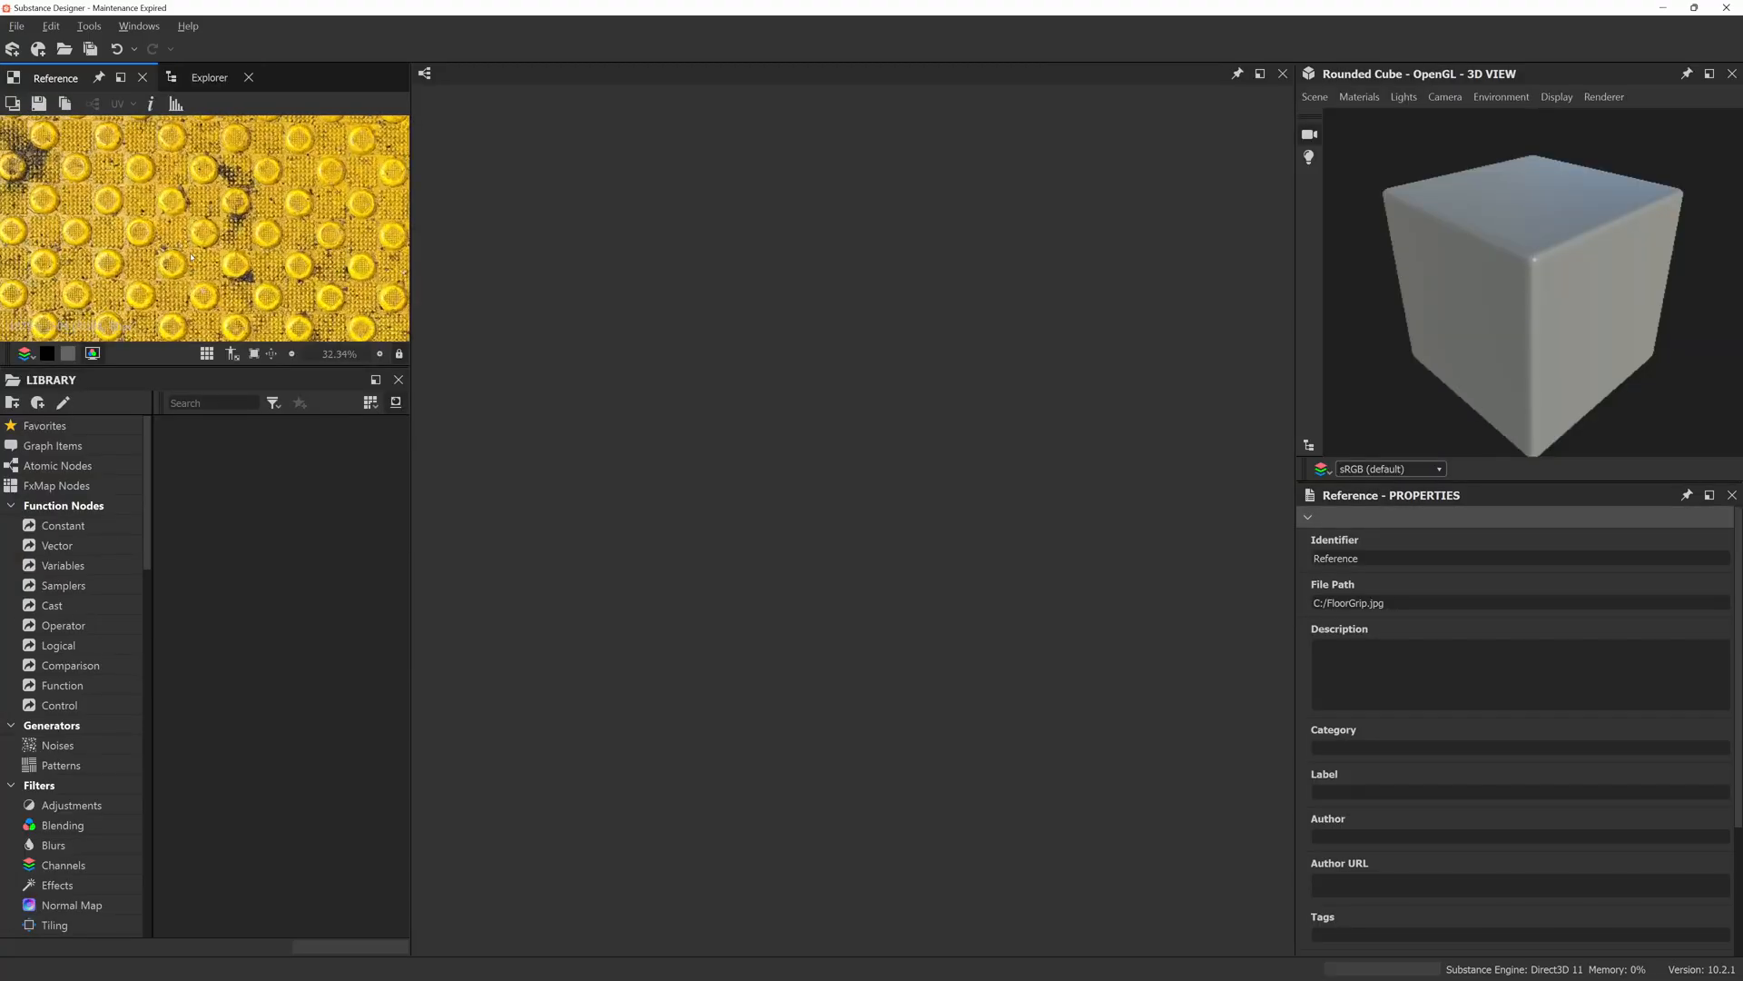
{"action": "scroll", "coordinate": [237, 214], "scroll_direction": "up", "scroll_amount": 5}
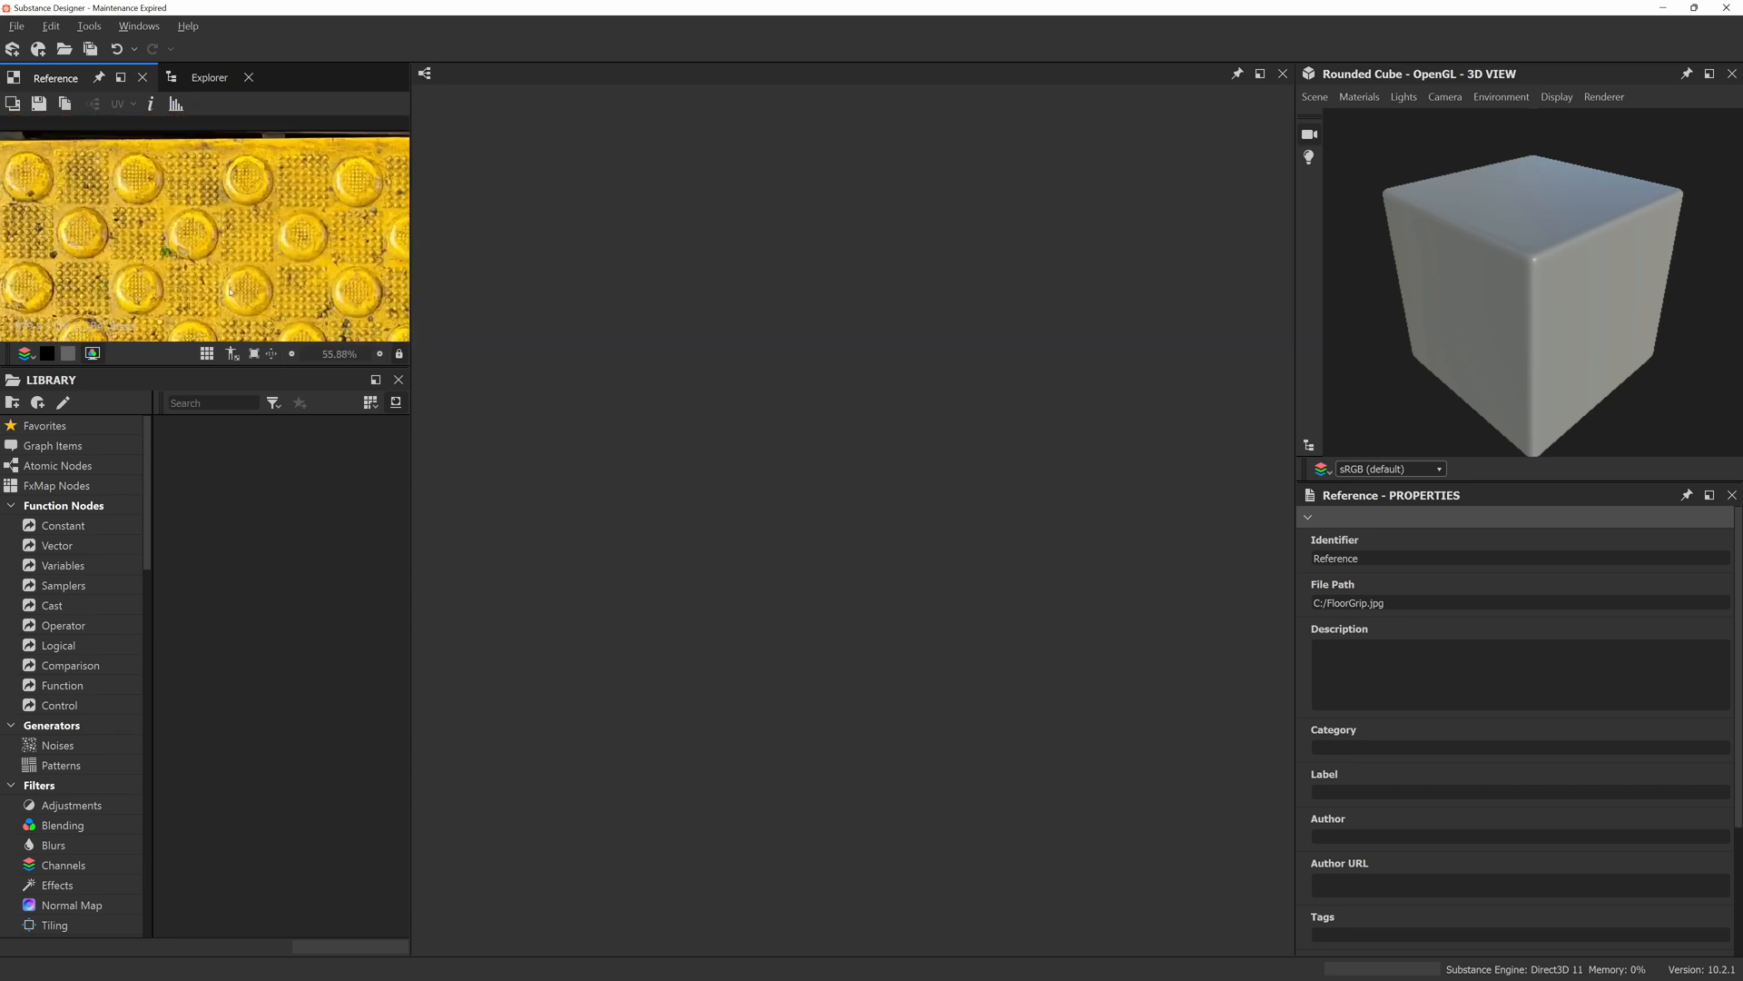
{"action": "scroll", "coordinate": [237, 214], "scroll_direction": "down", "scroll_amount": 2}
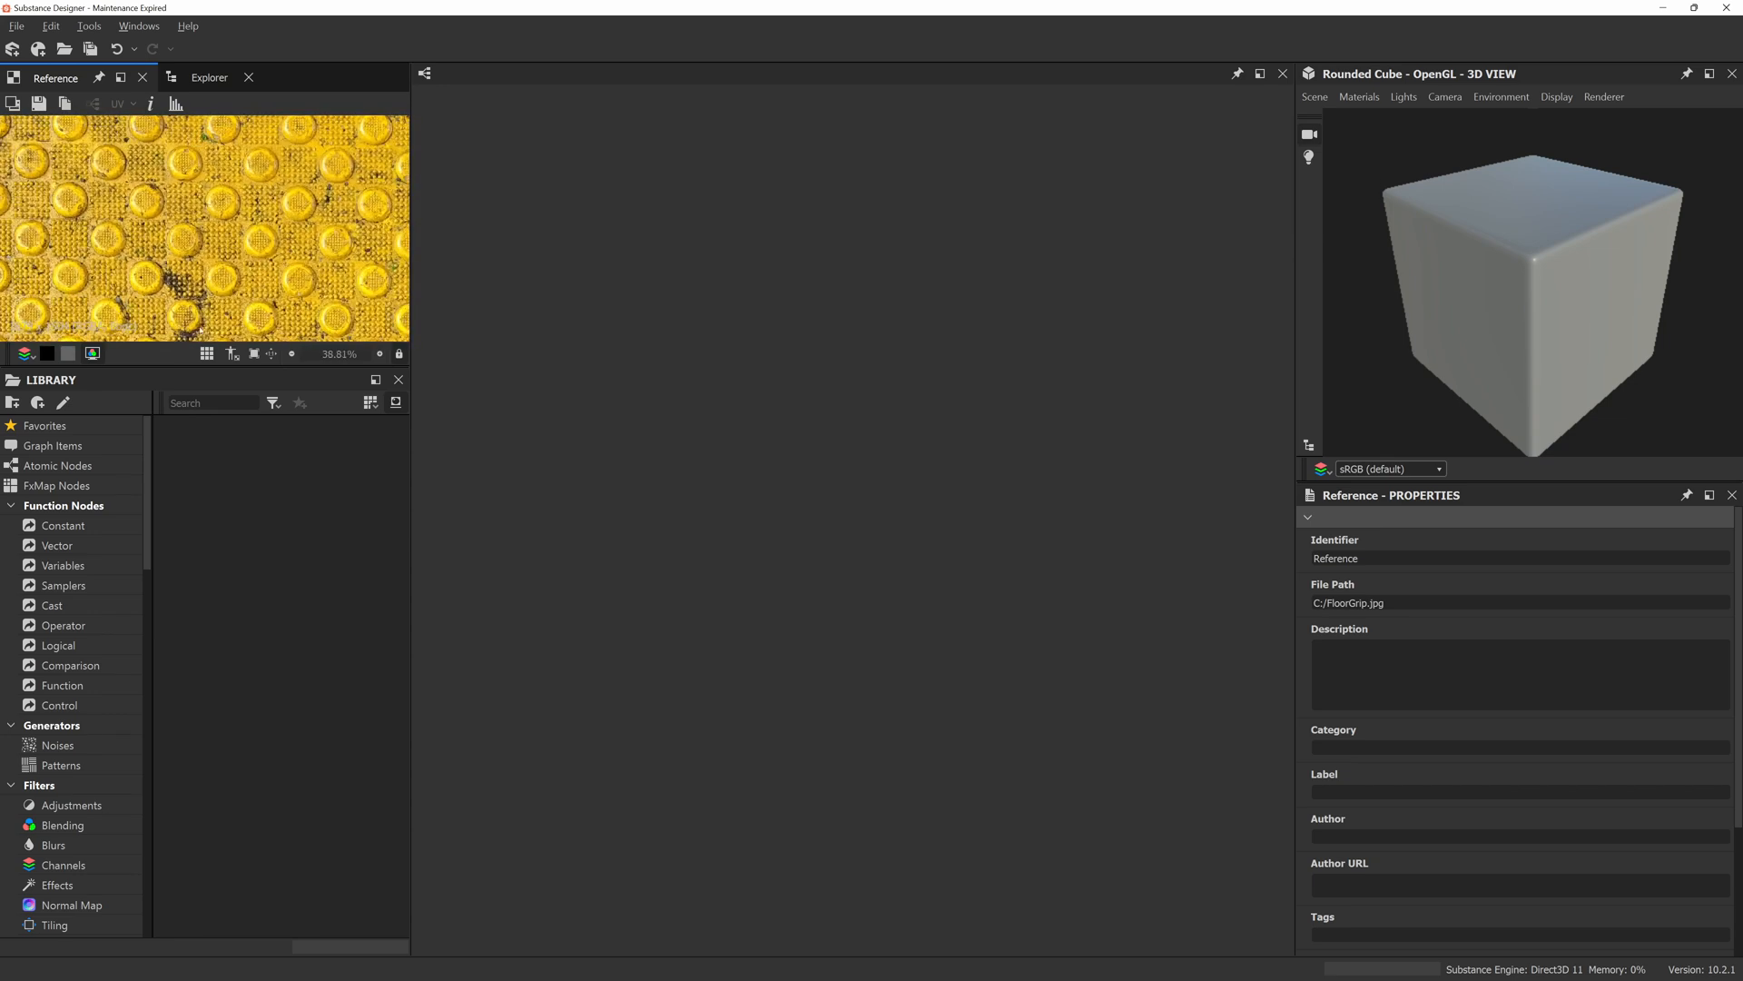
{"action": "left_click_drag", "start_coordinate": [182, 366], "coordinate": [181, 535]}
{"action": "middle_click_drag", "start_coordinate": [211, 289], "coordinate": [295, 231]}
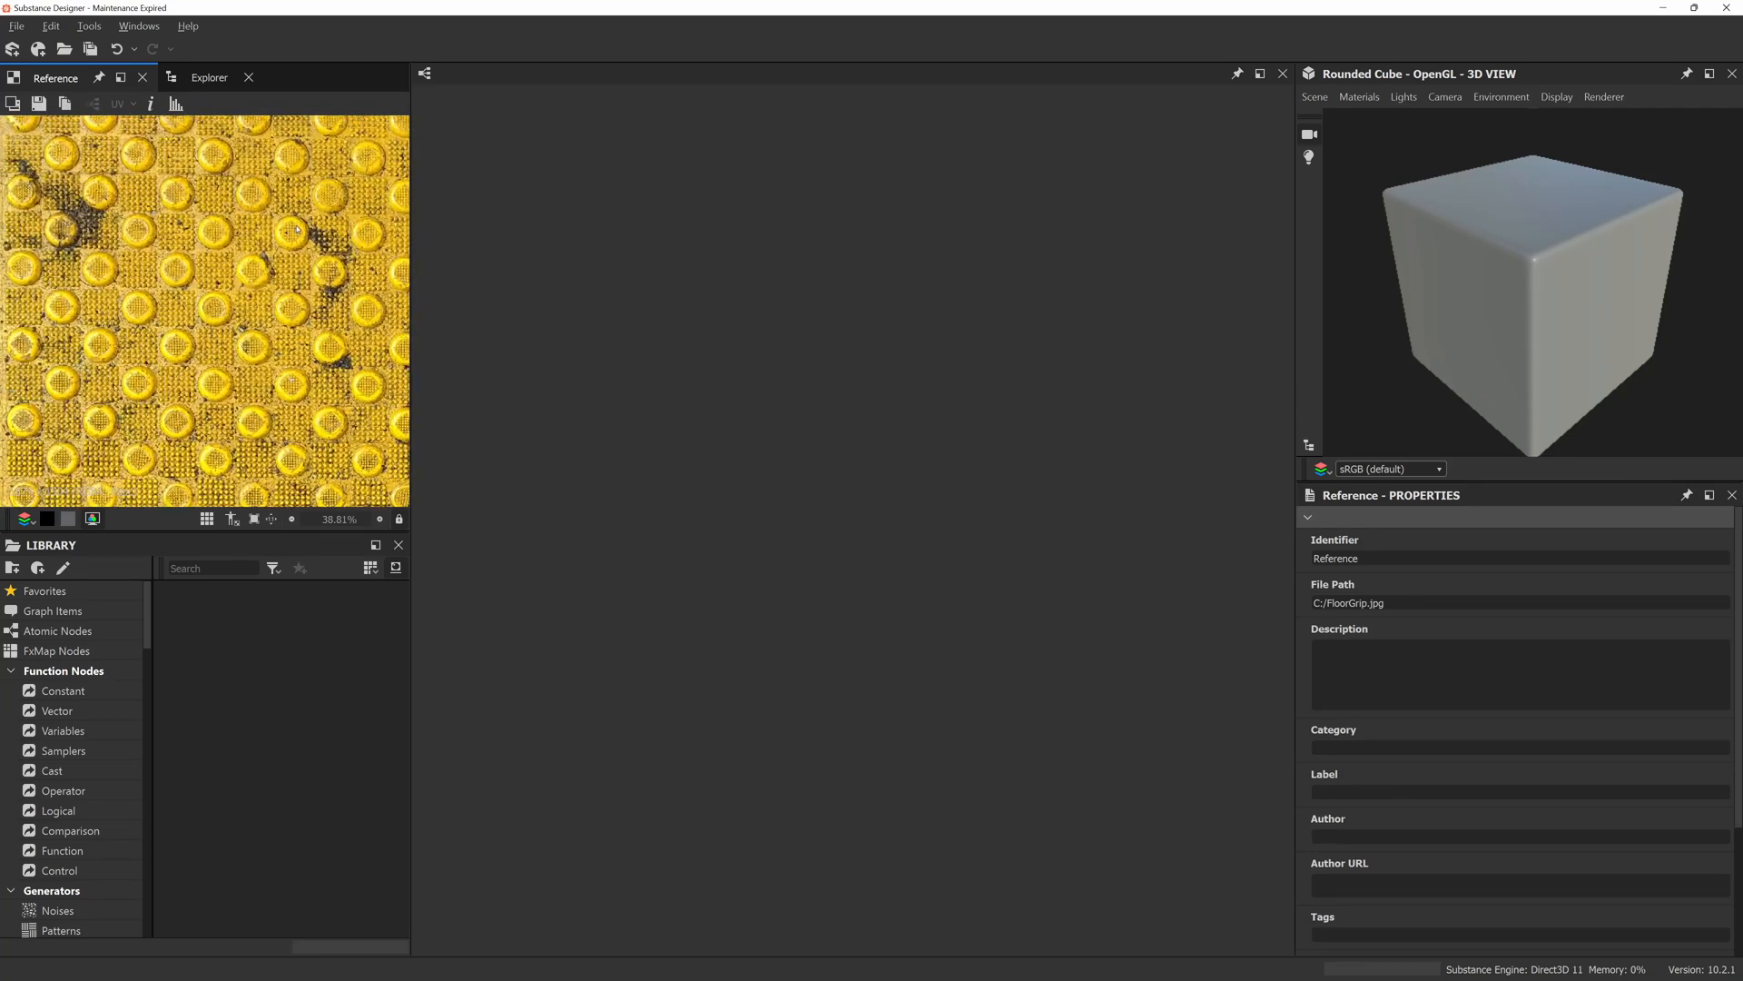
{"action": "middle_click_drag", "start_coordinate": [178, 253], "coordinate": [216, 246]}
Create a new Substance graph named sbs_antiSlipSurface from the PBR (Metallic/Roughness) template.
{"action": "left_click", "coordinate": [209, 77]}
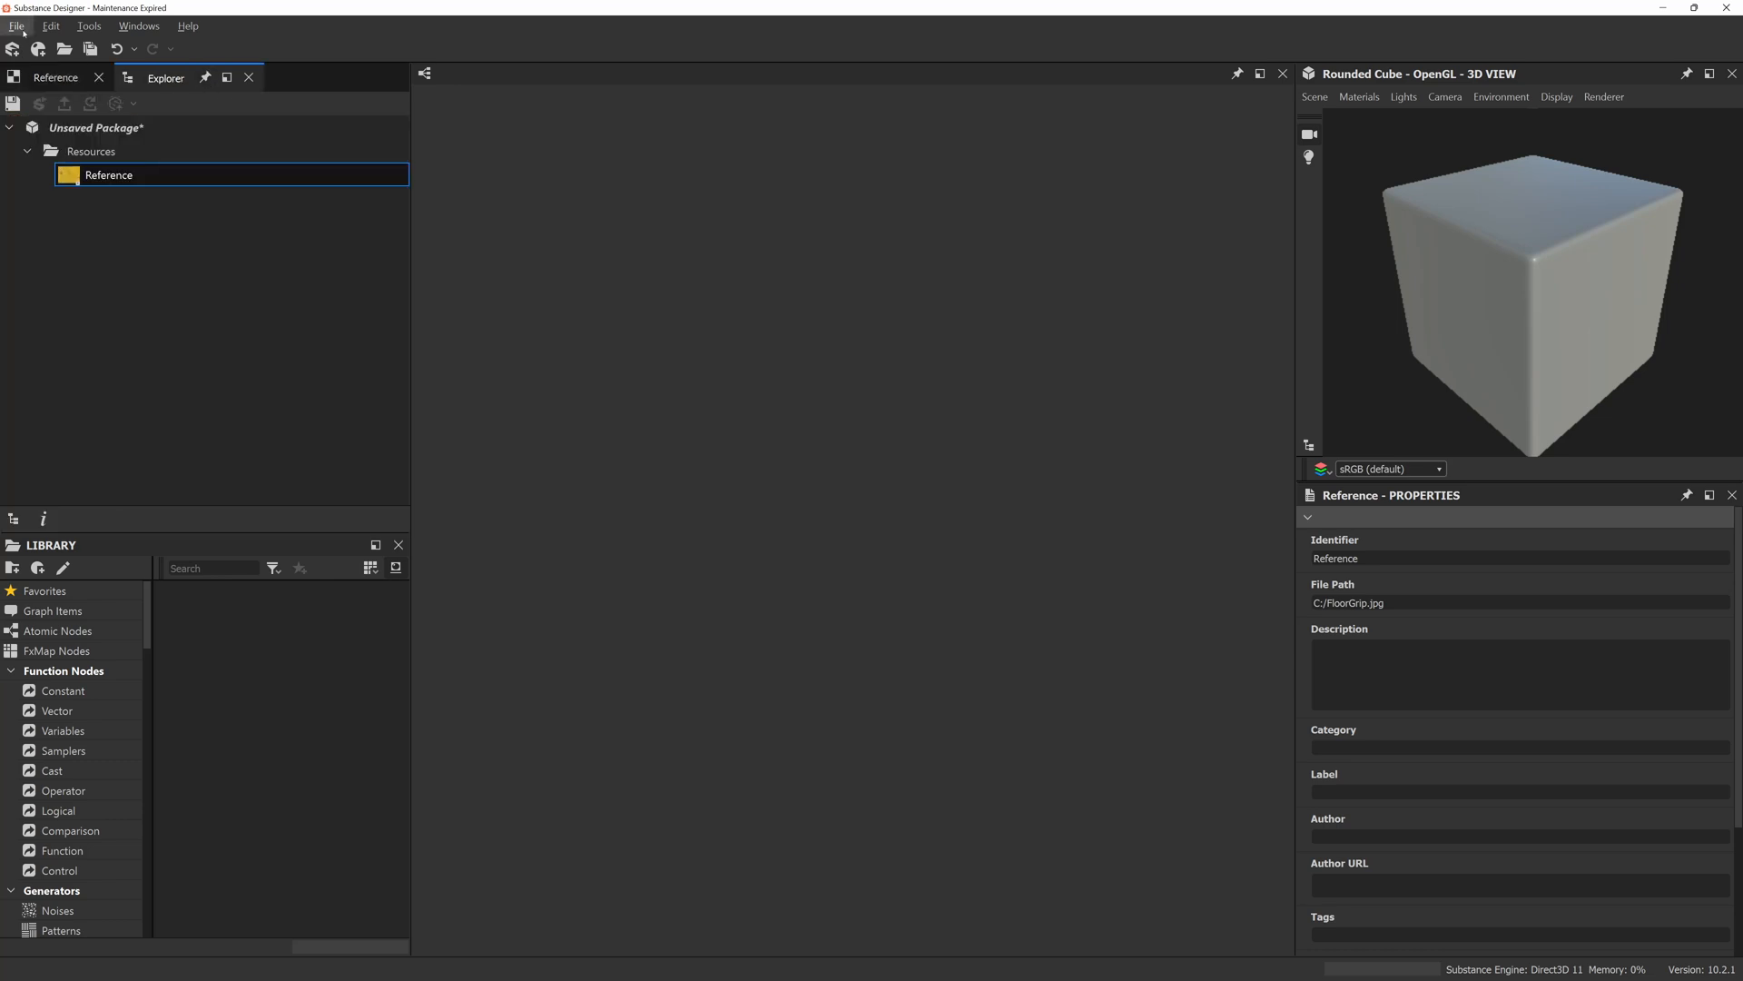
{"action": "left_click", "coordinate": [17, 26]}
{"action": "left_click", "coordinate": [71, 48]}
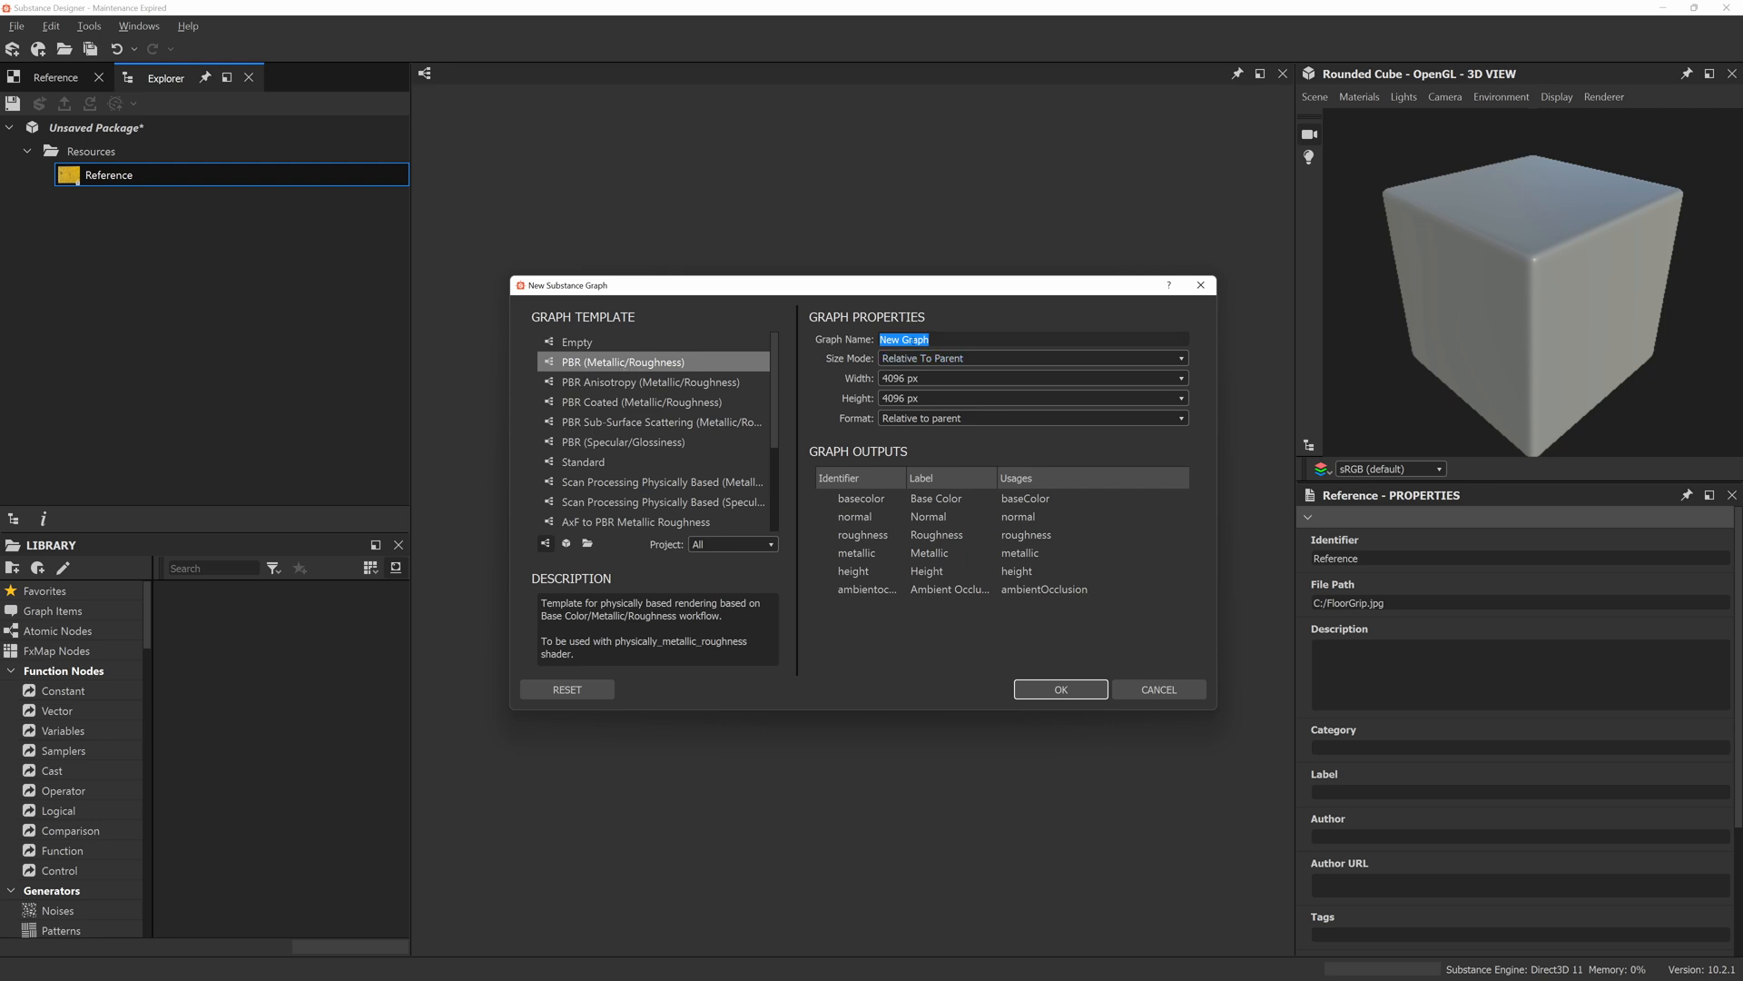
{"action": "type", "text": "sbs_antiSlipSurface"}
{"action": "left_click", "coordinate": [1049, 693]}
Examine the new graph's output nodes and the empty workspace beside them.
{"action": "scroll", "coordinate": [956, 371], "scroll_direction": "down", "scroll_amount": 2}
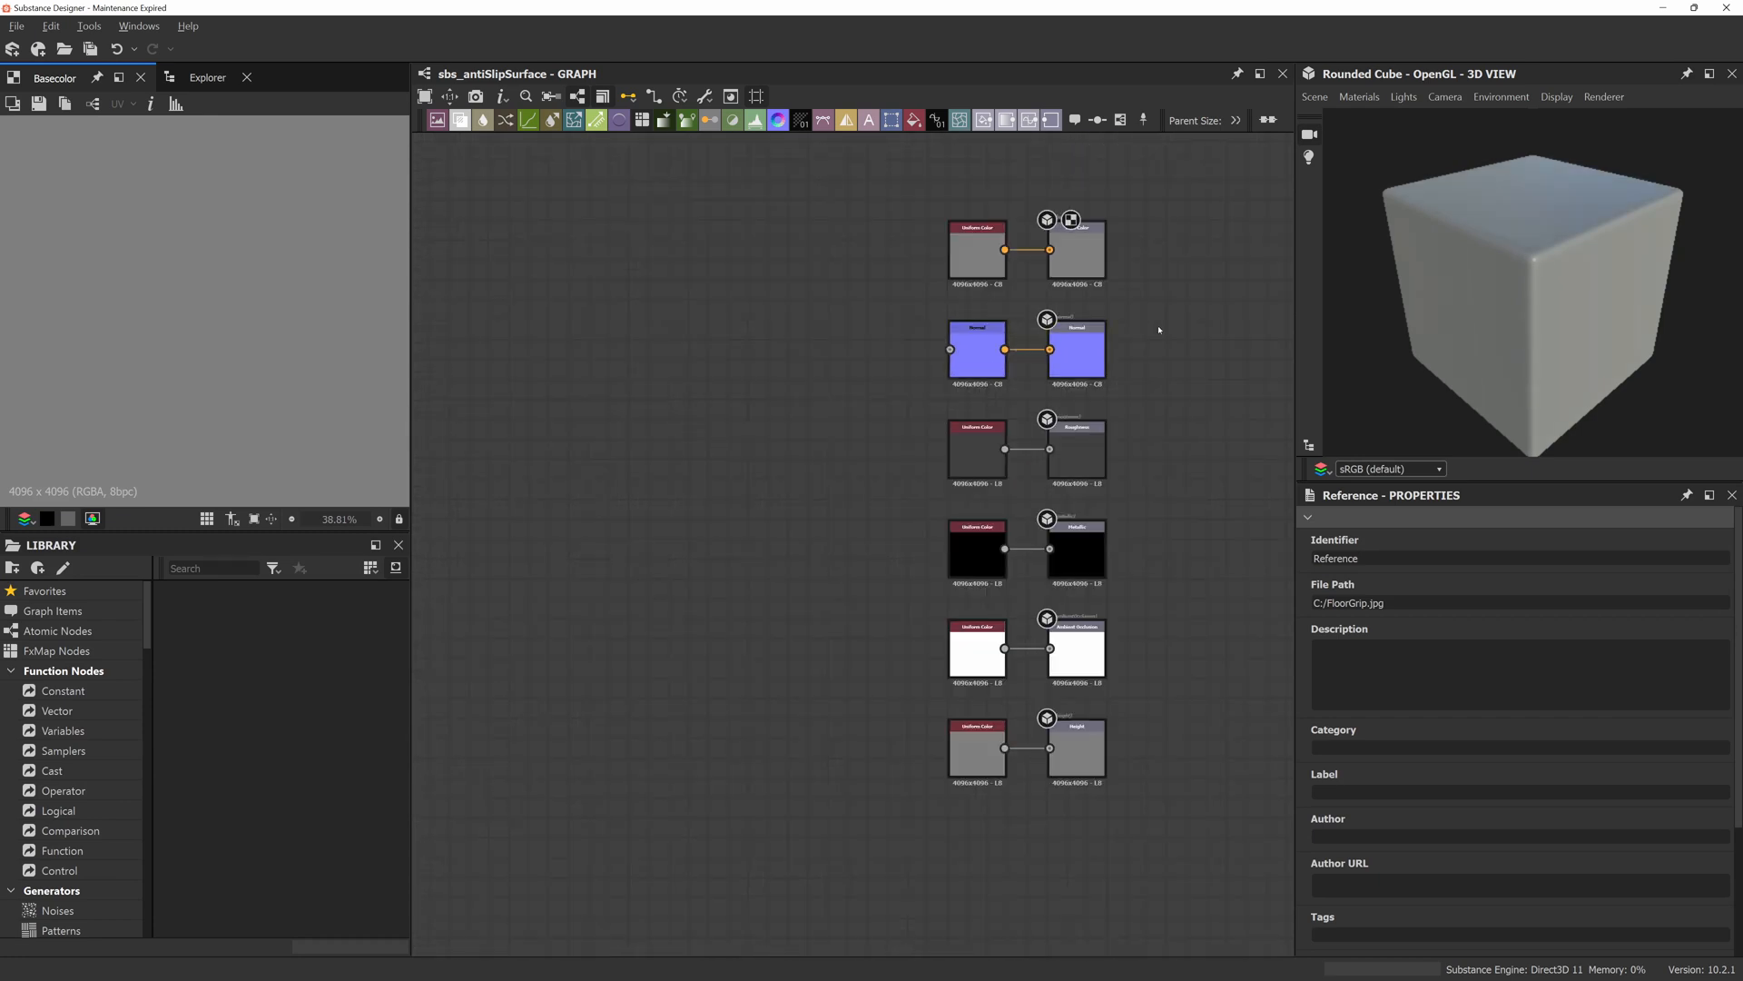
{"action": "scroll", "coordinate": [1168, 310], "scroll_direction": "up", "scroll_amount": 1}
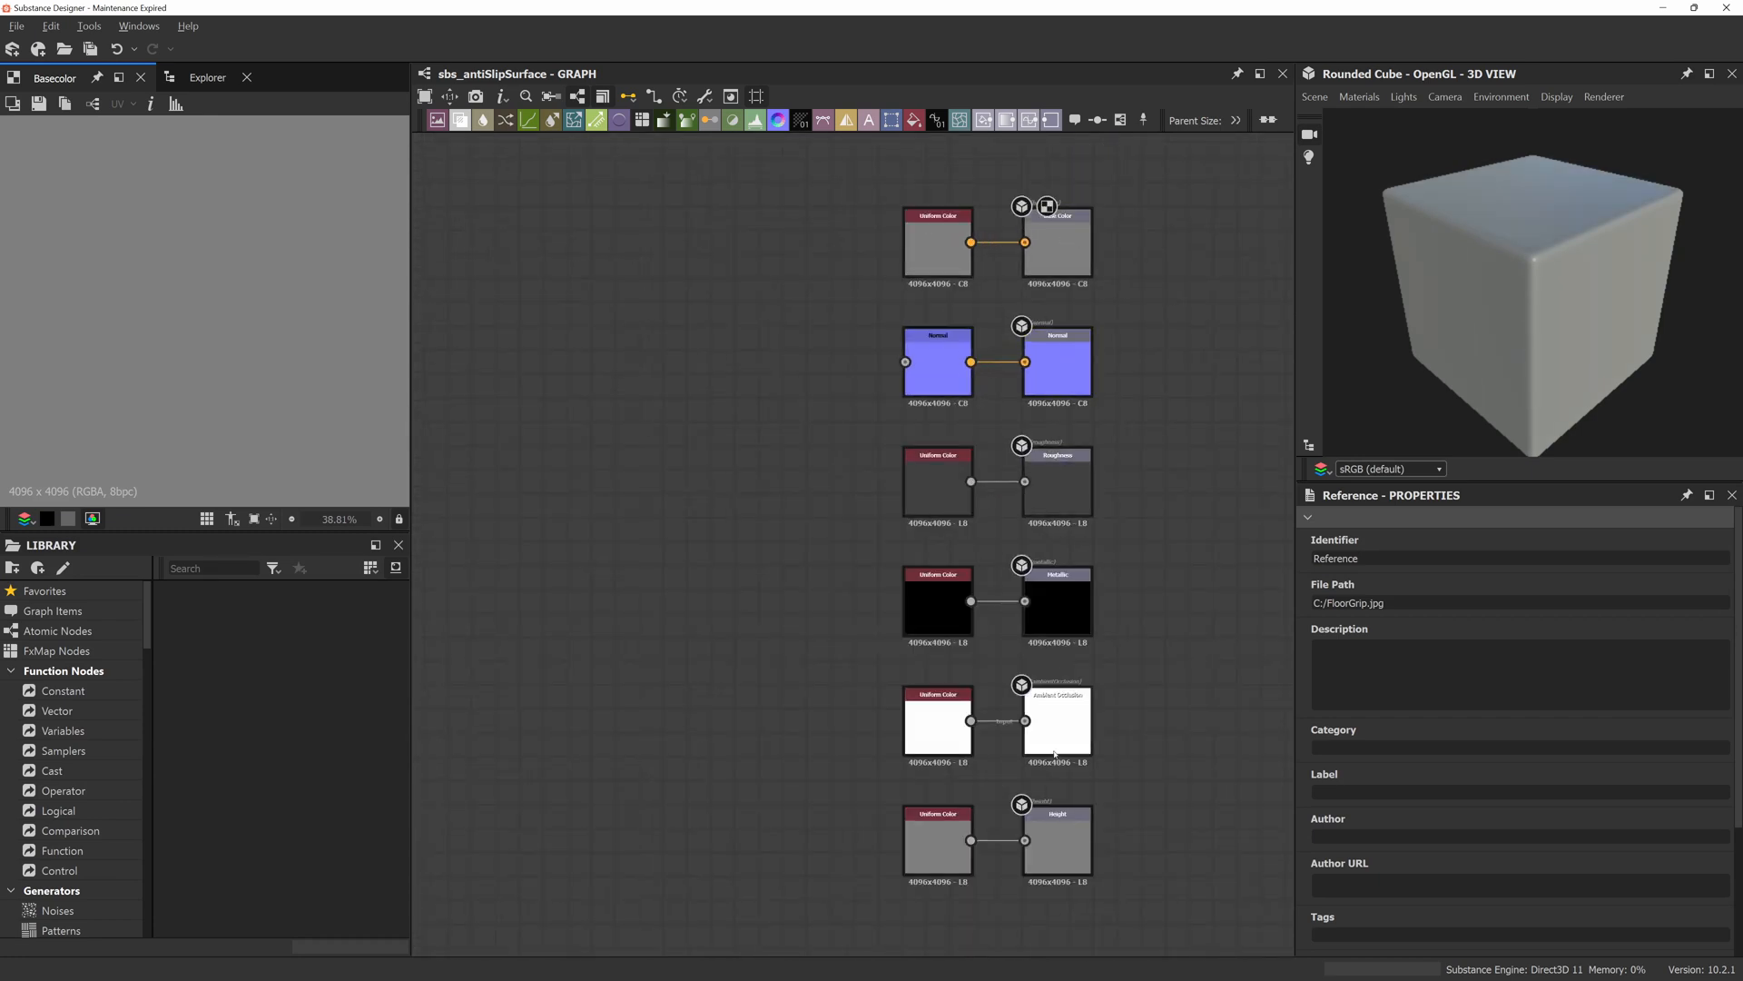
{"action": "scroll", "coordinate": [1002, 549], "scroll_direction": "down", "scroll_amount": 4}
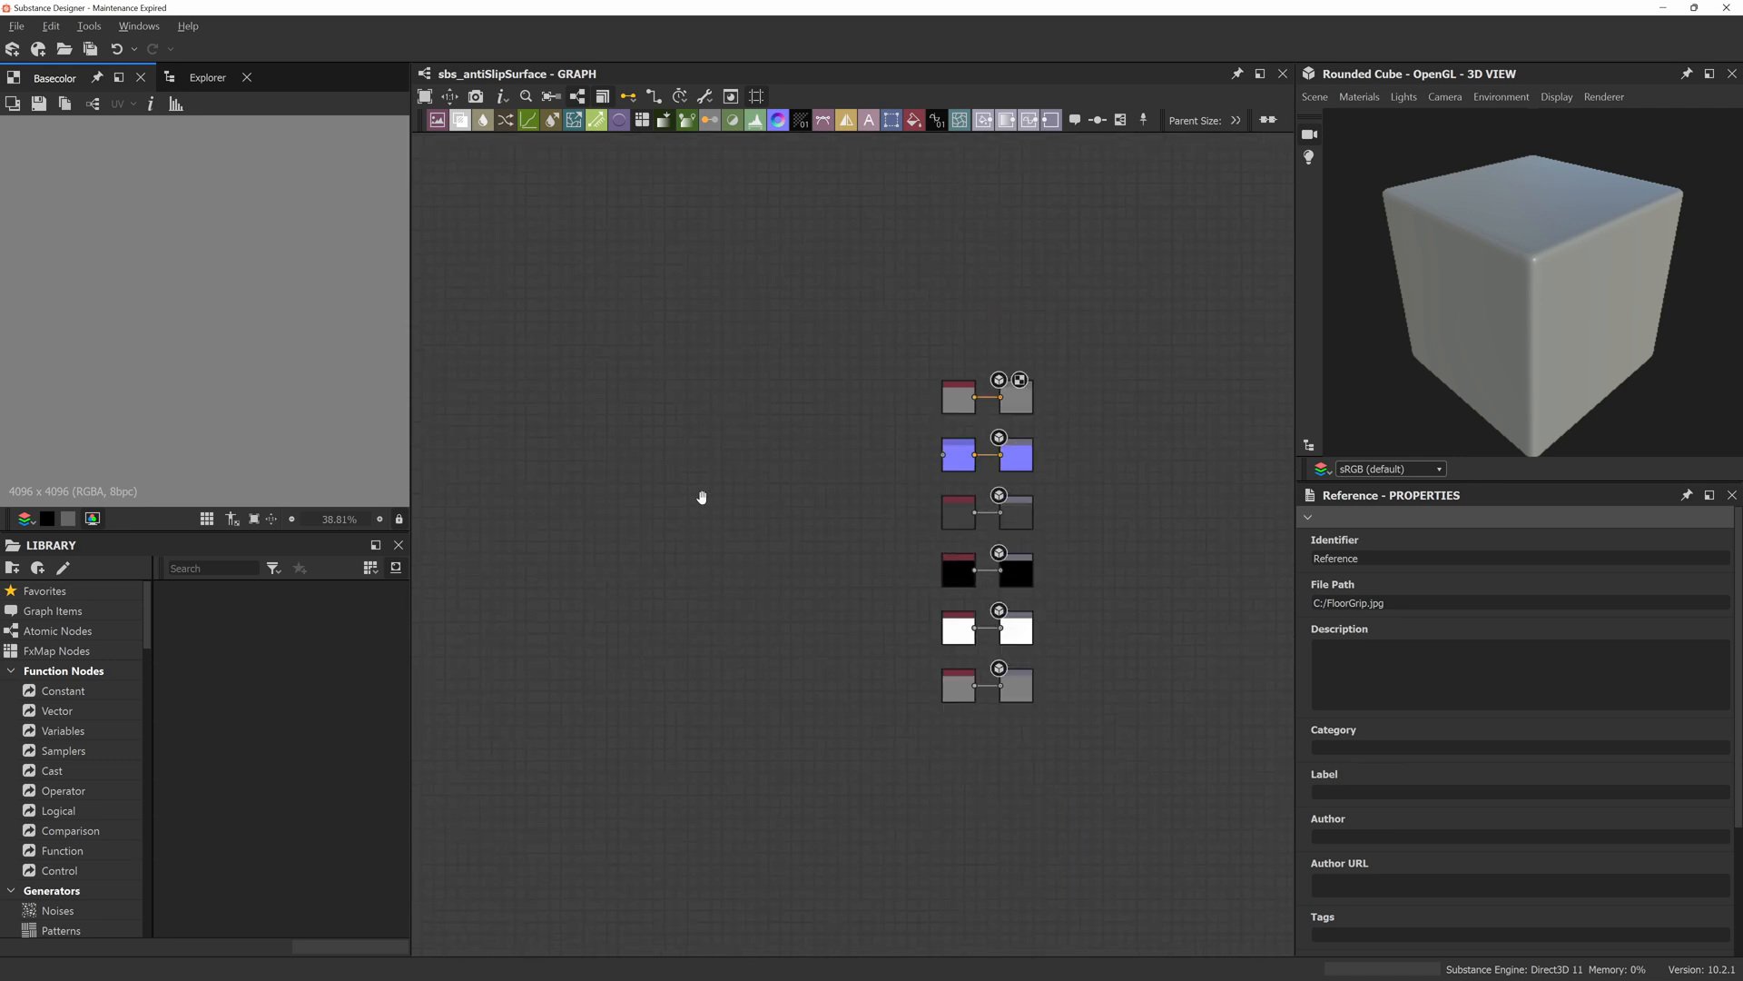
{"action": "middle_click_drag", "start_coordinate": [431, 483], "coordinate": [720, 487]}
{"action": "mouse_move", "coordinate": [448, 393]}
{"action": "middle_mouse_down"}
{"action": "mouse_move", "coordinate": [490, 529]}
{"action": "mouse_move", "coordinate": [789, 381]}
{"action": "mouse_move", "coordinate": [700, 482]}
{"action": "mouse_move", "coordinate": [902, 454]}
{"action": "middle_mouse_up"}
{"action": "middle_click_drag", "start_coordinate": [731, 543], "coordinate": [751, 541]}
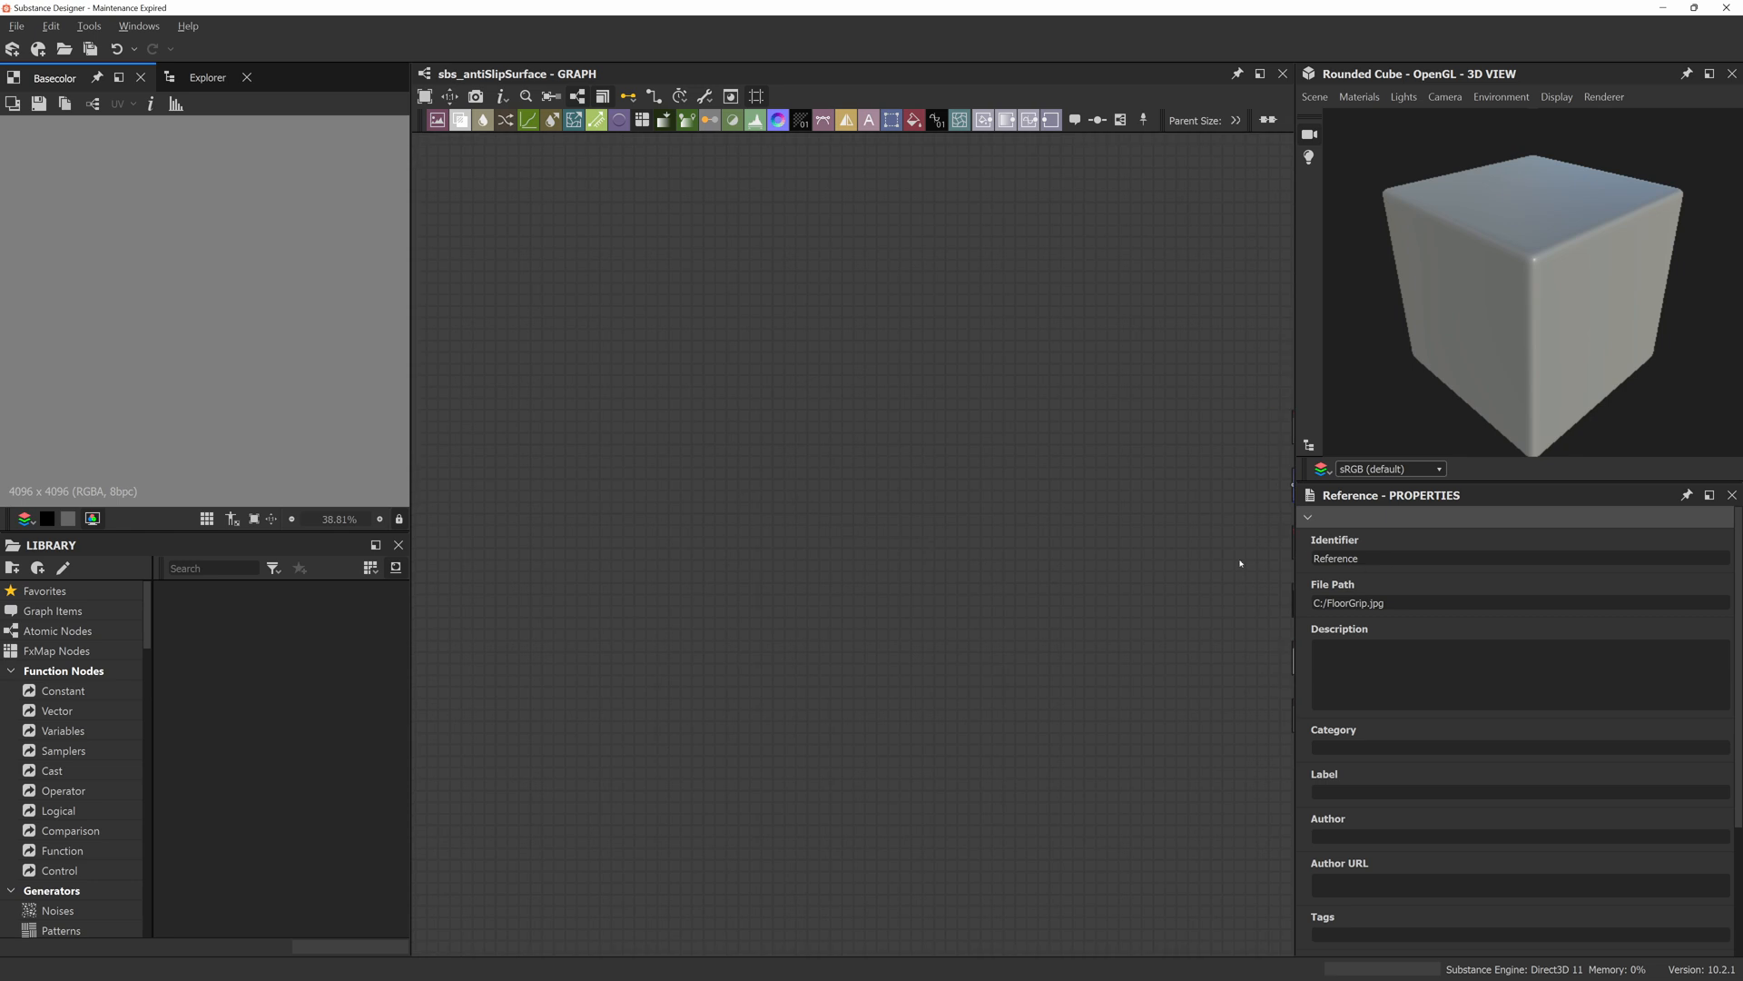
{"action": "middle_click_drag", "start_coordinate": [1129, 486], "coordinate": [1054, 471]}
{"action": "middle_click_drag", "start_coordinate": [798, 510], "coordinate": [872, 502]}
{"action": "scroll", "coordinate": [702, 490], "scroll_direction": "up", "scroll_amount": 3}
Reopen the Reference image in the 2D view and examine the large discs and the small bumps between them.
{"action": "left_click", "coordinate": [202, 81]}
{"action": "double_click", "coordinate": [161, 174]}
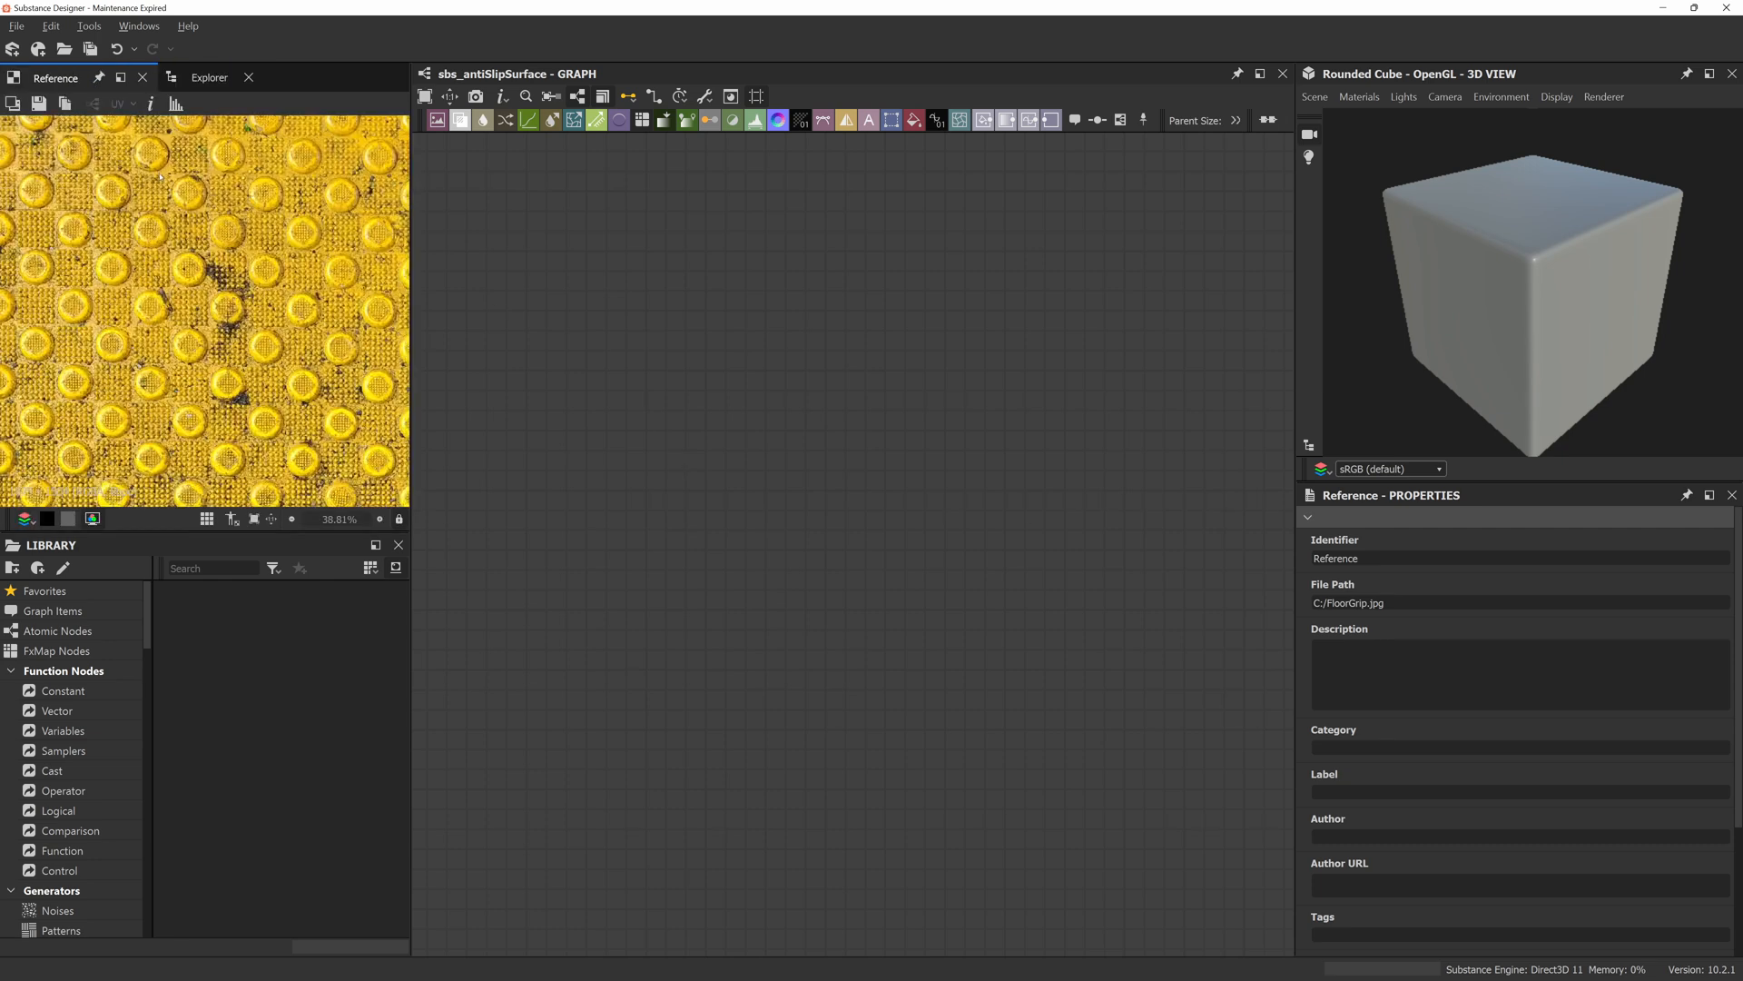
{"action": "scroll", "coordinate": [189, 205], "scroll_direction": "up", "scroll_amount": 3}
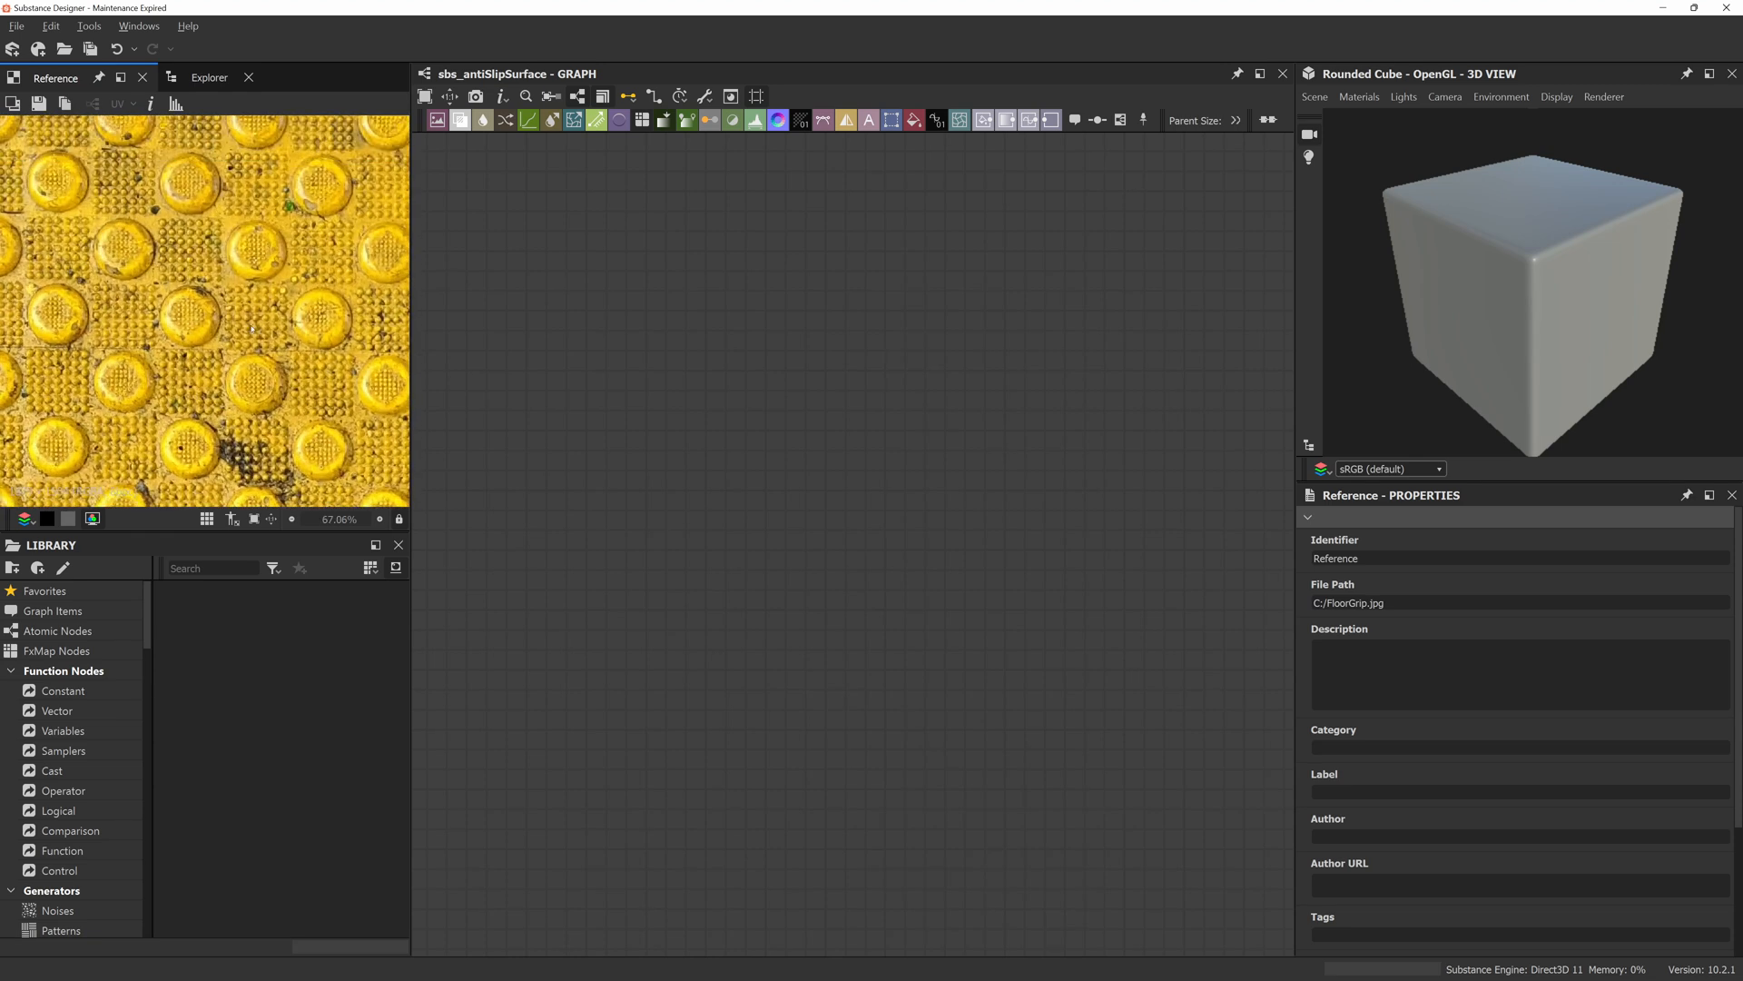
{"action": "scroll", "coordinate": [252, 329], "scroll_direction": "up", "scroll_amount": 3}
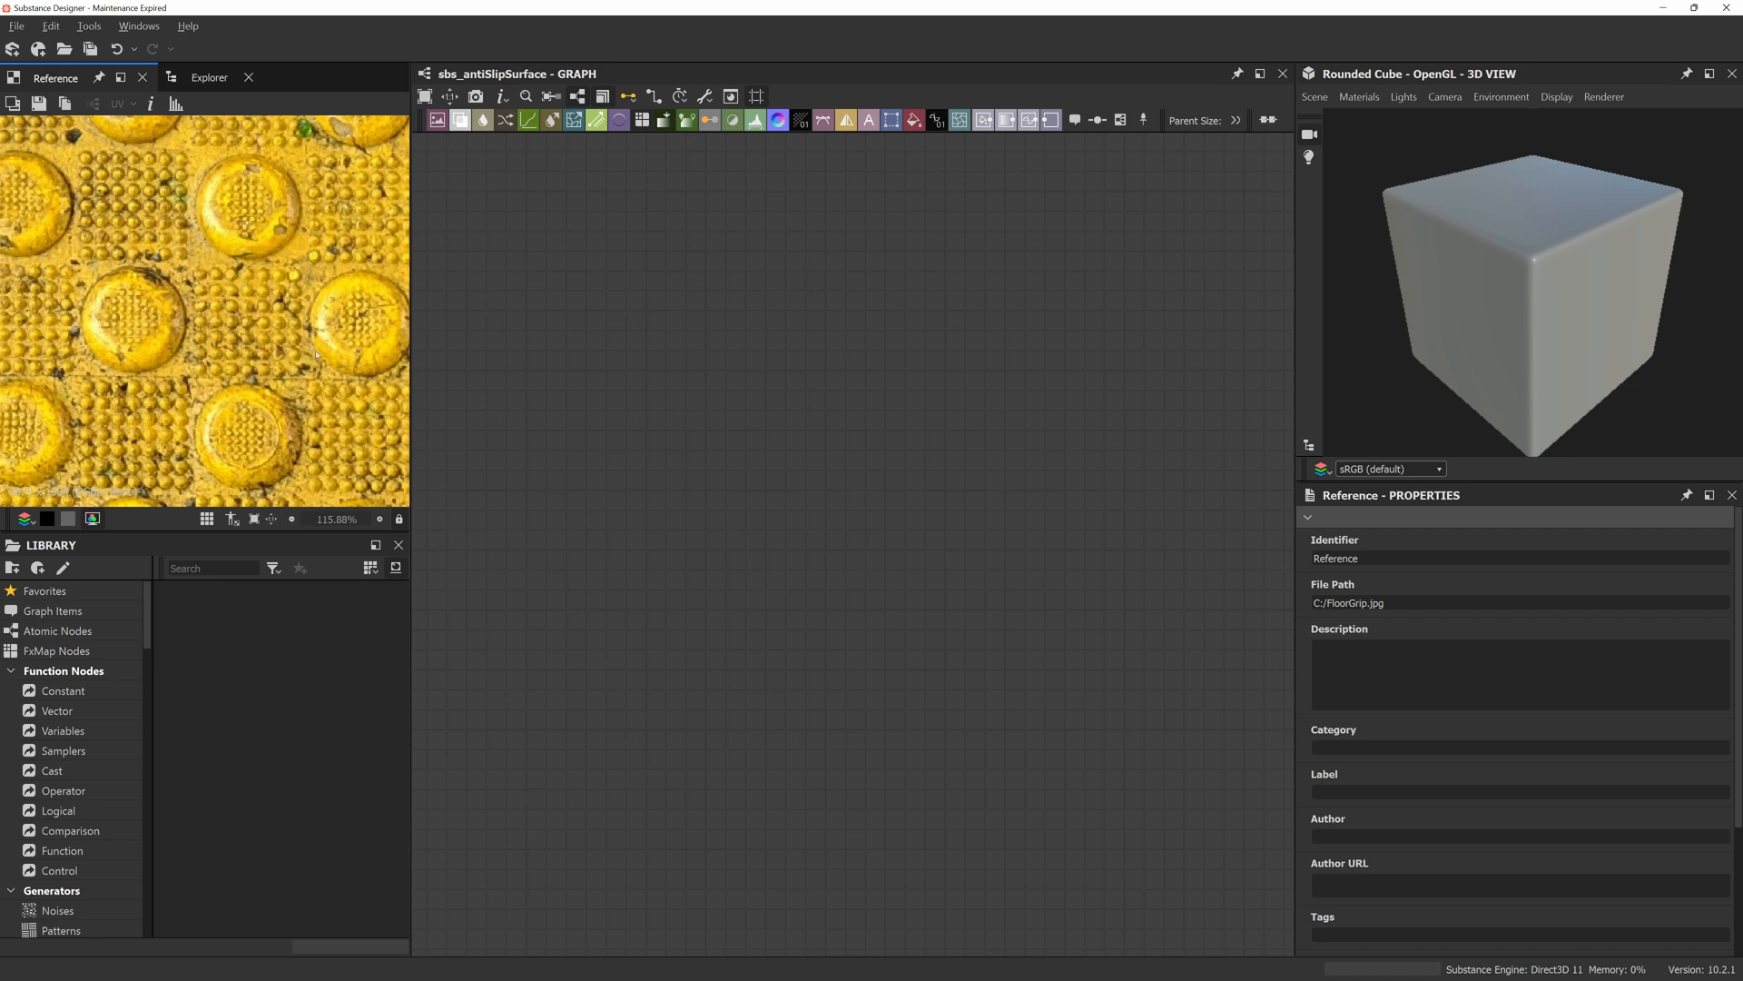
{"action": "scroll", "coordinate": [240, 255], "scroll_direction": "down", "scroll_amount": 6}
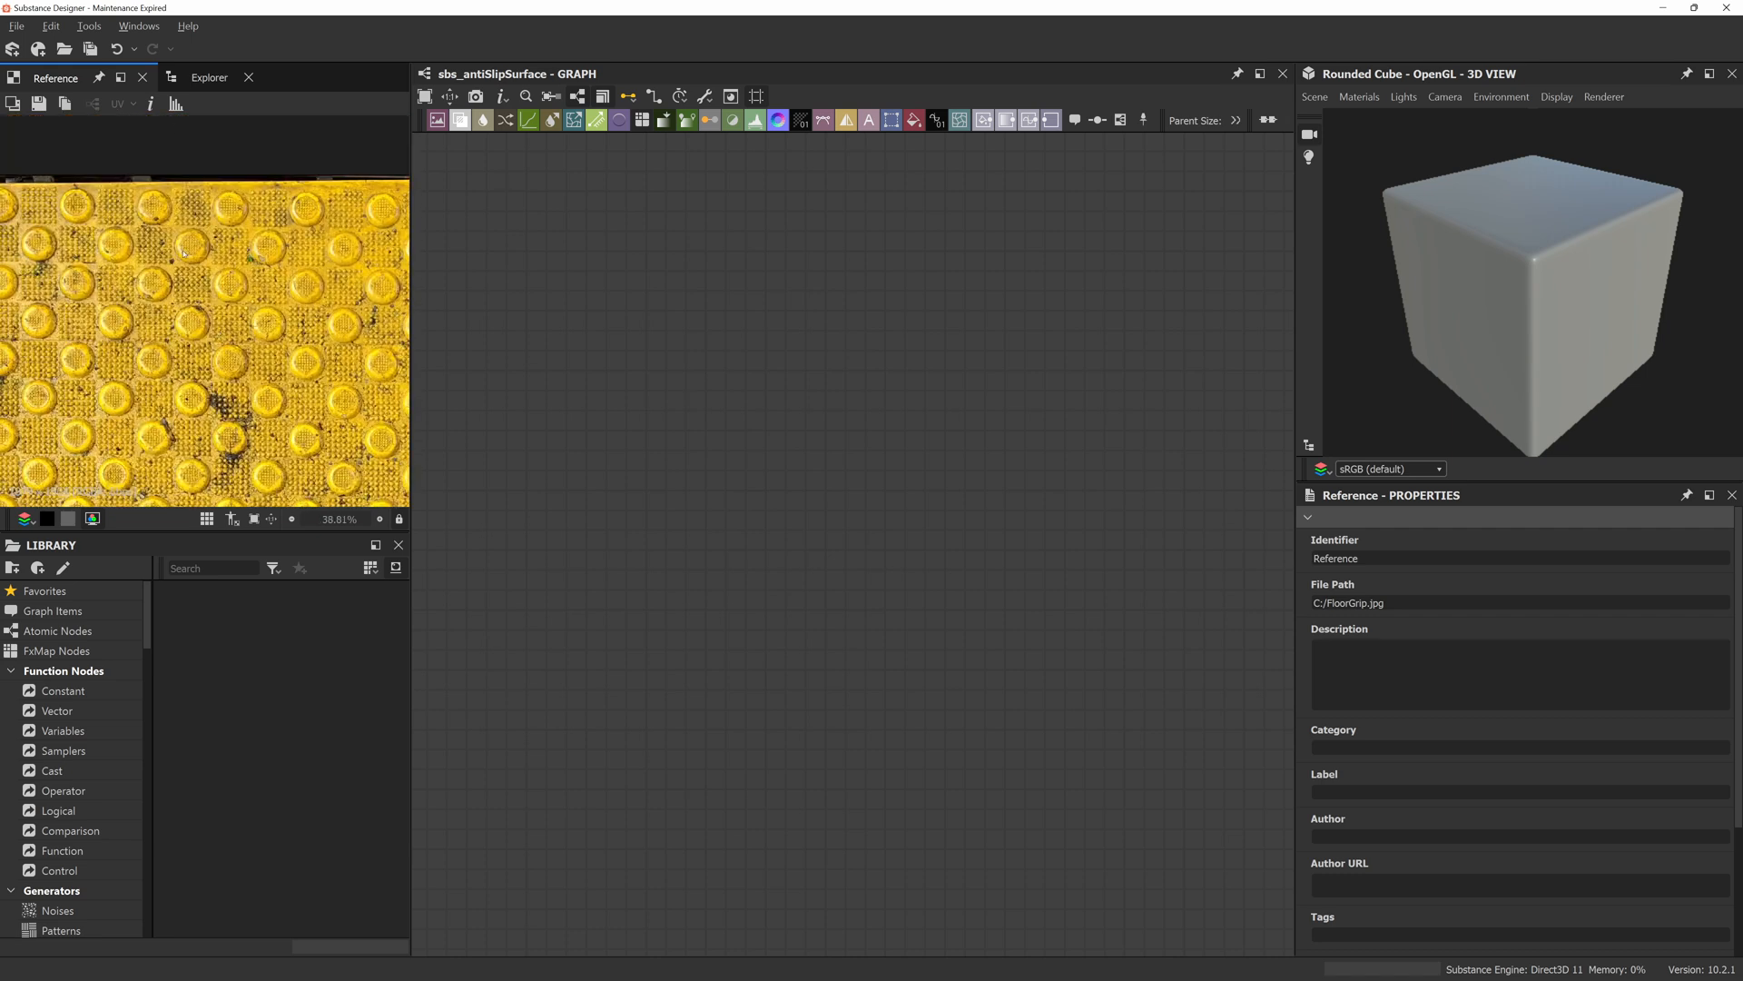
{"action": "scroll", "coordinate": [185, 253], "scroll_direction": "up", "scroll_amount": 2}
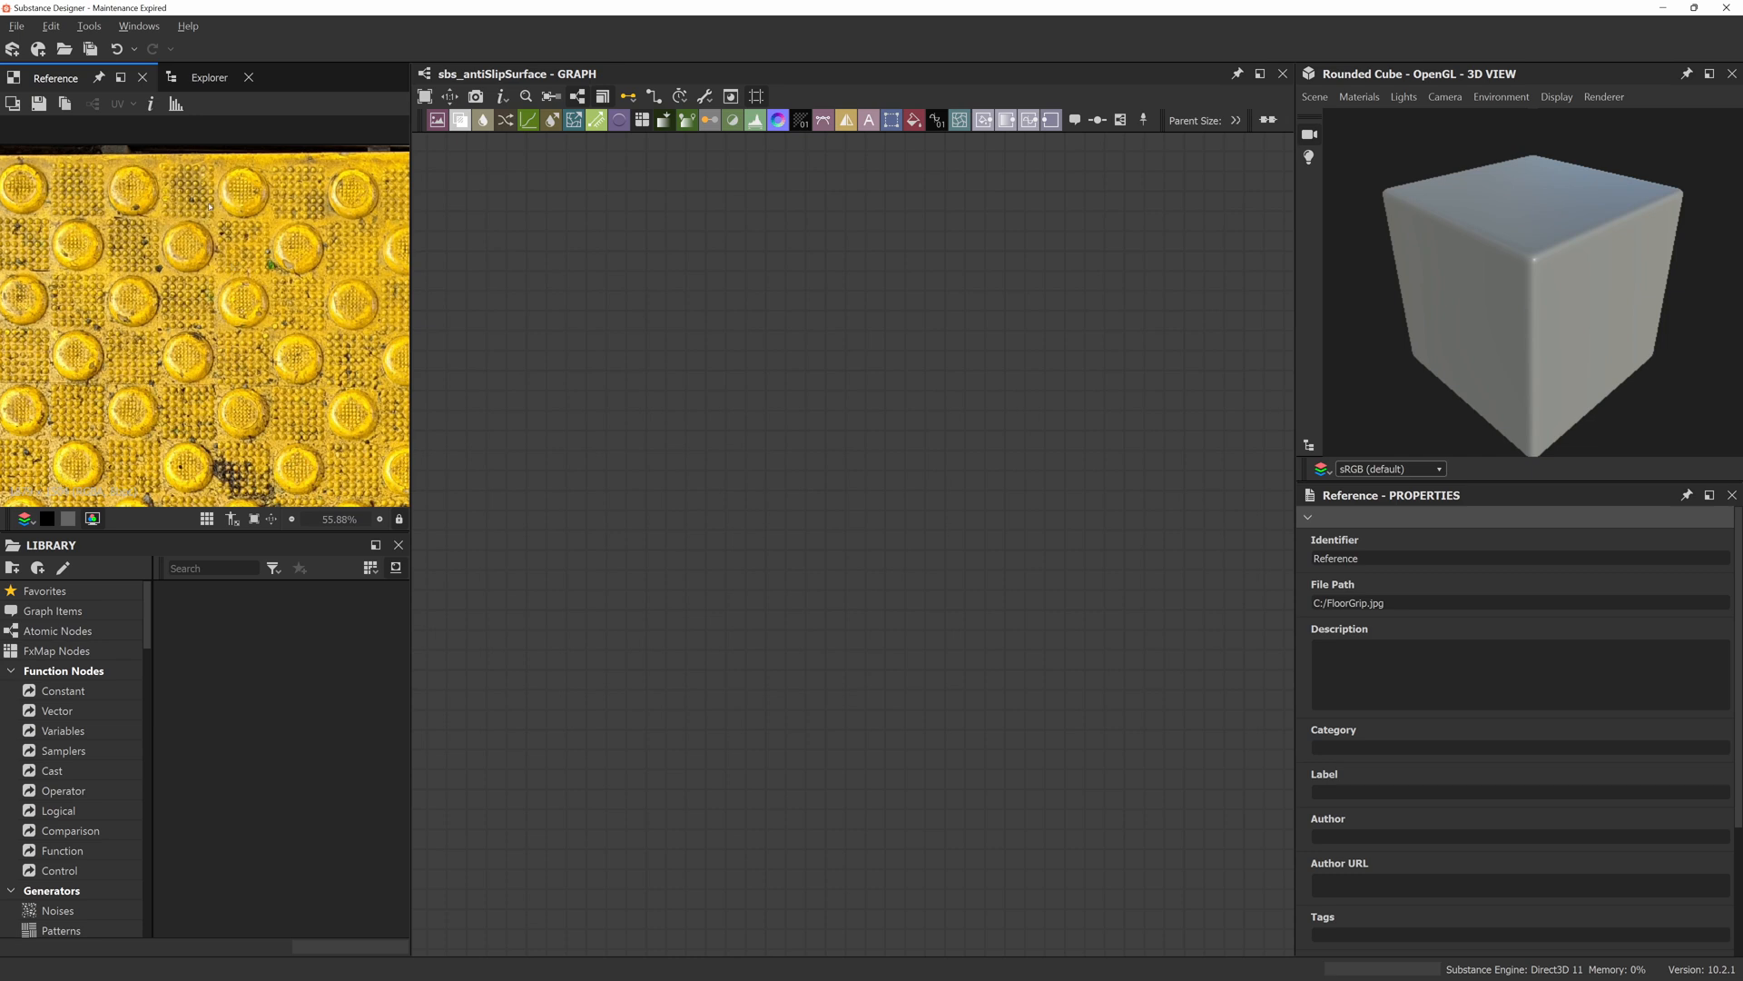
Add a Shape node in the empty area of the graph and set its pattern to Disc.
{"action": "left_click", "coordinate": [209, 77]}
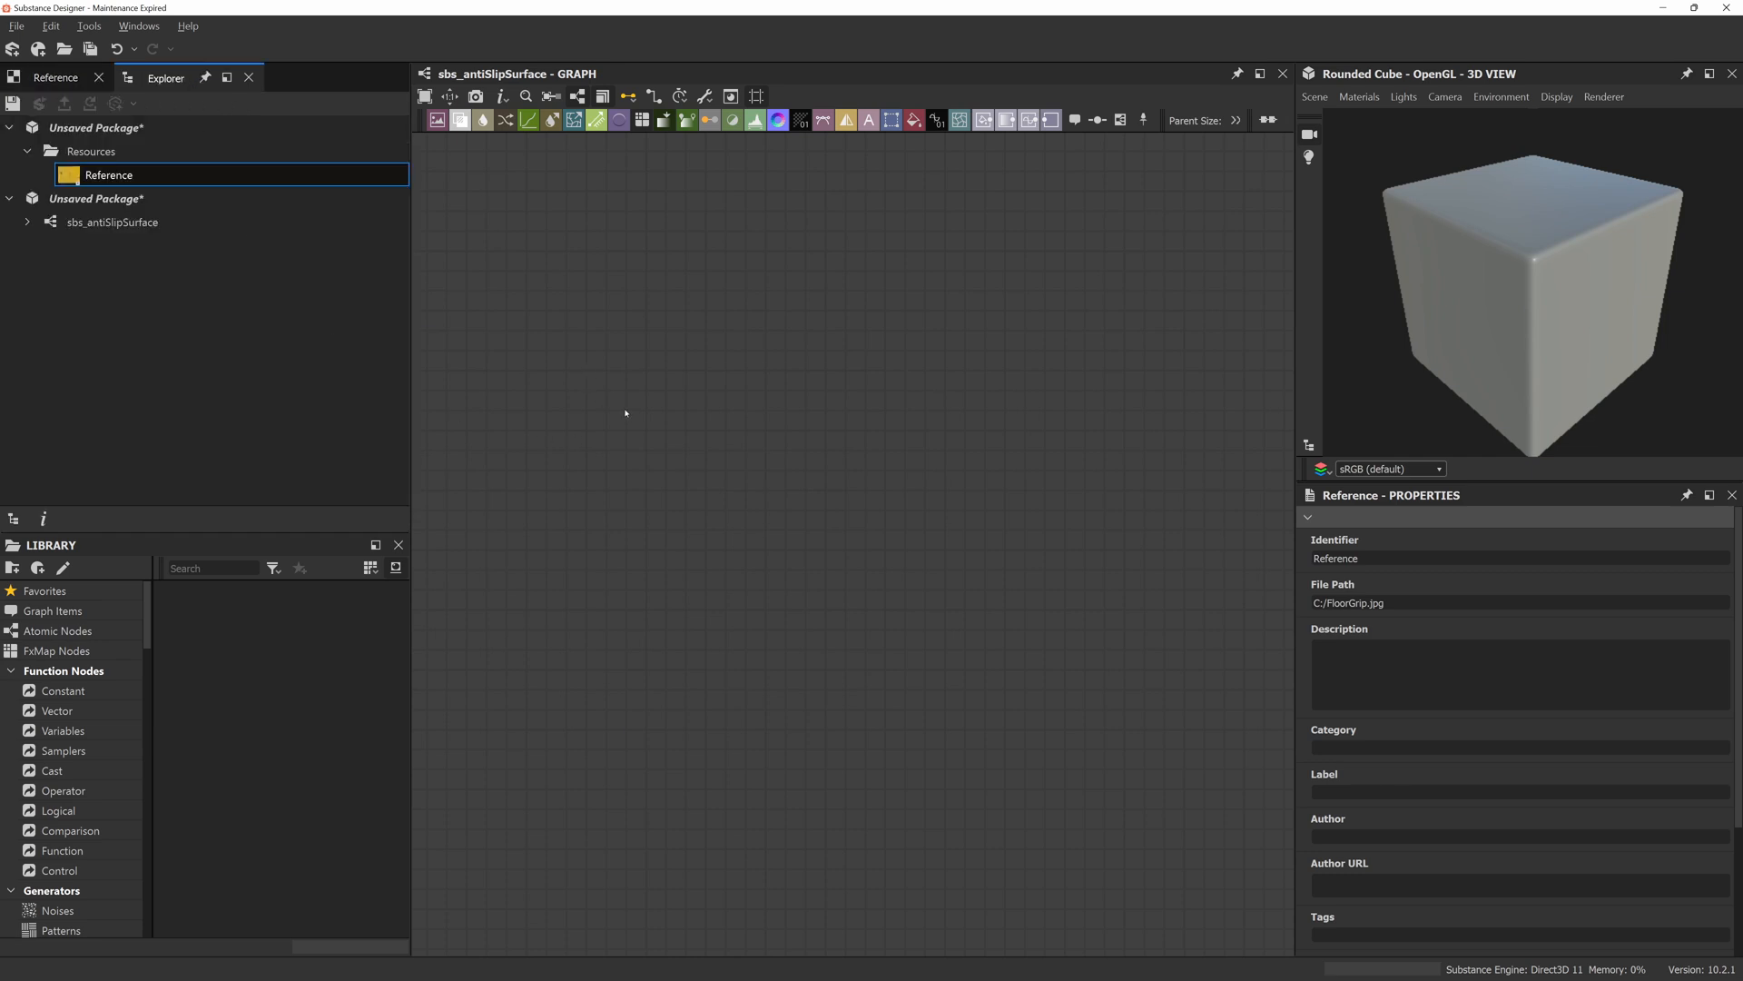
{"action": "key", "text": "space"}
{"action": "type", "text": "shape"}
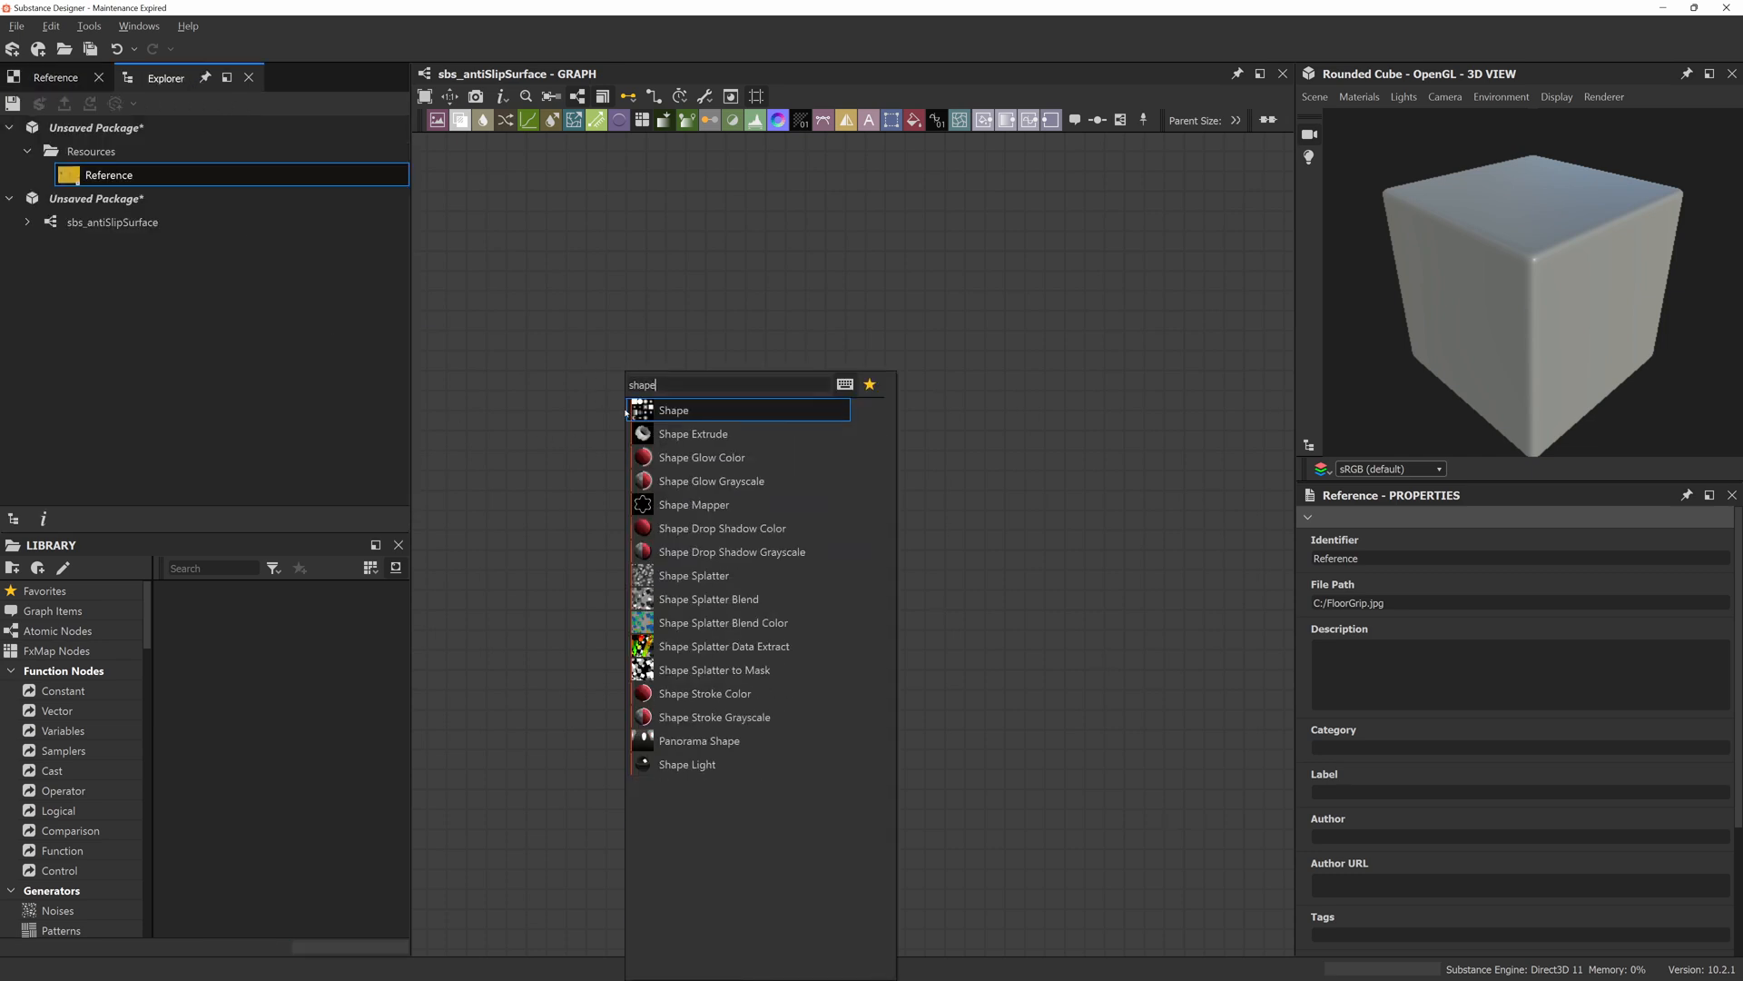
{"action": "key", "text": "Return"}
{"action": "scroll", "coordinate": [1453, 771], "scroll_direction": "down", "scroll_amount": 5}
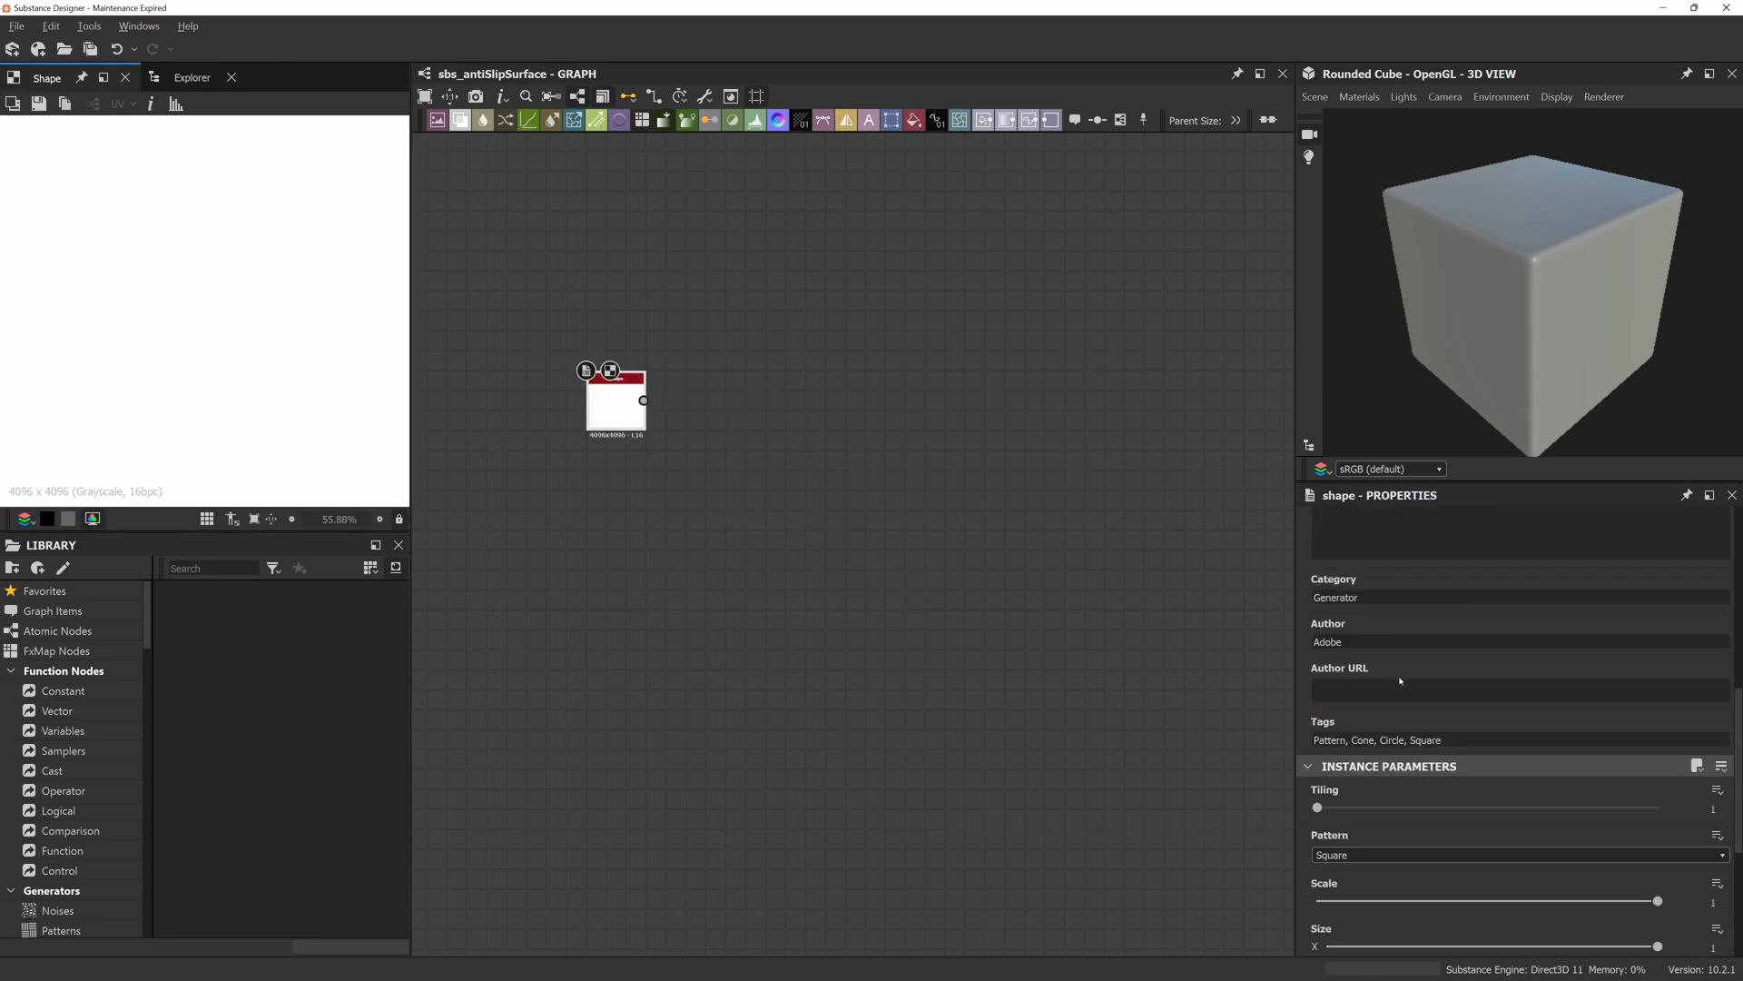
{"action": "left_click", "coordinate": [1347, 853]}
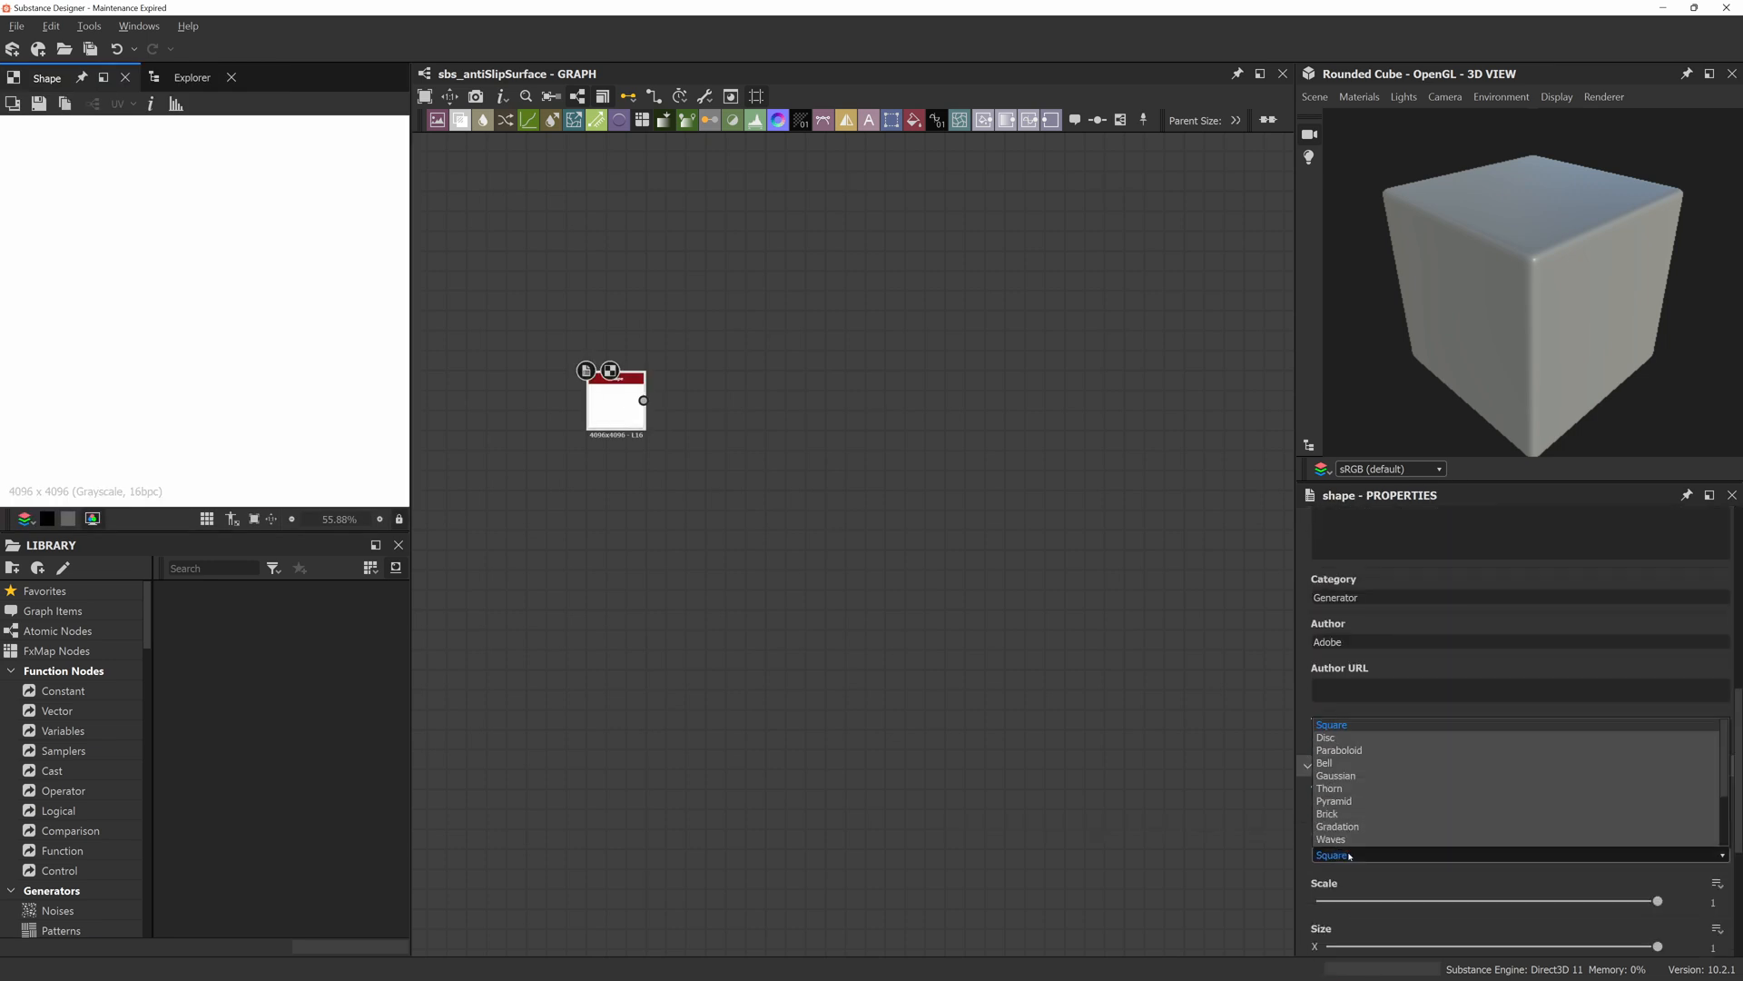
{"action": "left_click", "coordinate": [1338, 738]}
{"action": "scroll", "coordinate": [588, 455], "scroll_direction": "up", "scroll_amount": 3}
{"action": "middle_click_drag", "start_coordinate": [836, 323], "coordinate": [669, 398]}
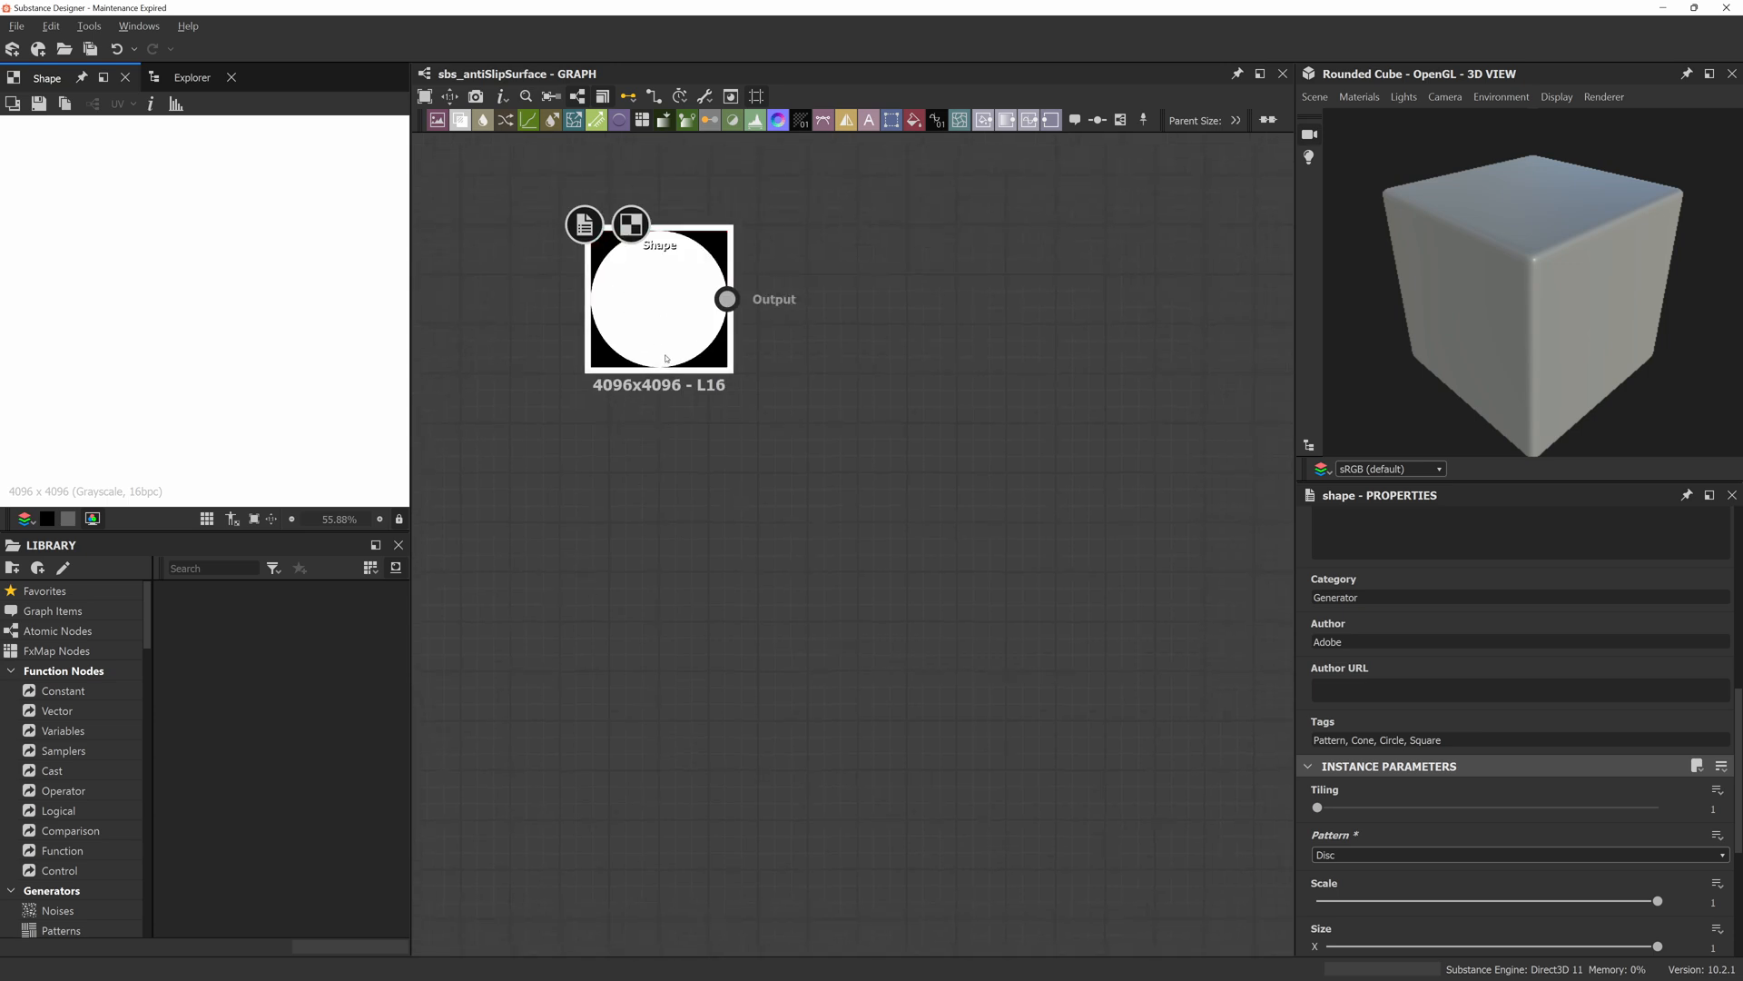
Duplicate the disc Shape node below the original and set the copy's tiling to 7.
{"action": "key", "text": "ctrl+d"}
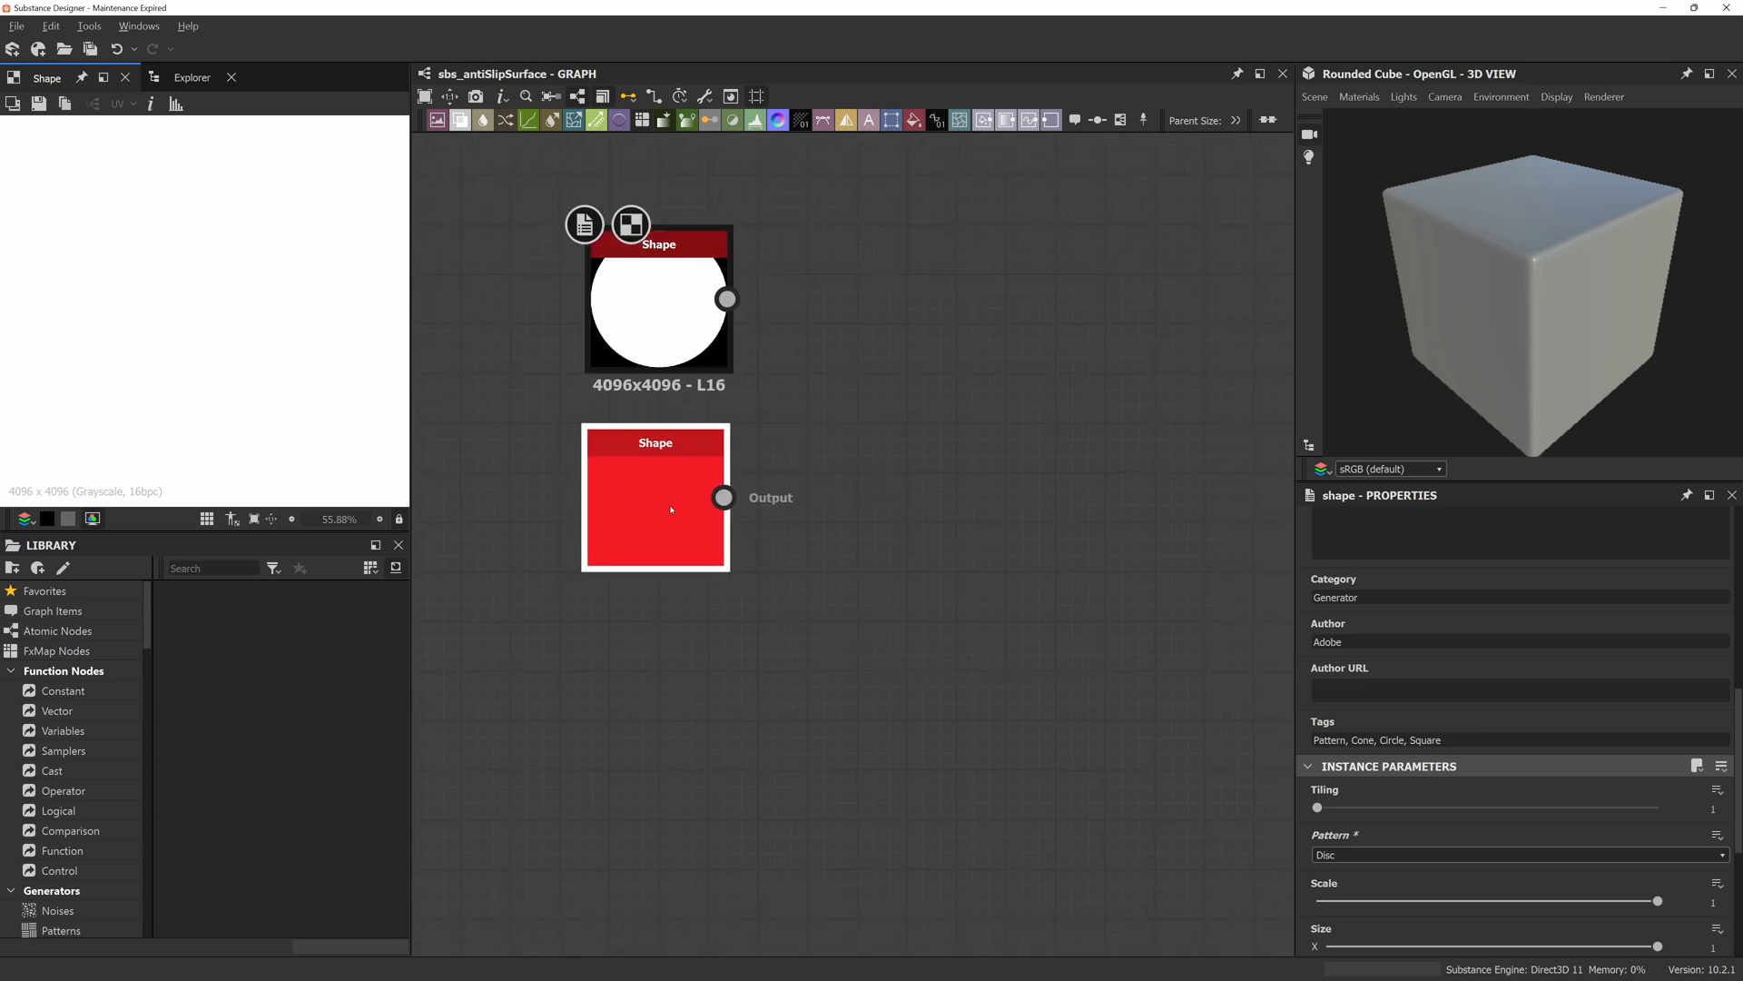
{"action": "left_click", "coordinate": [671, 509]}
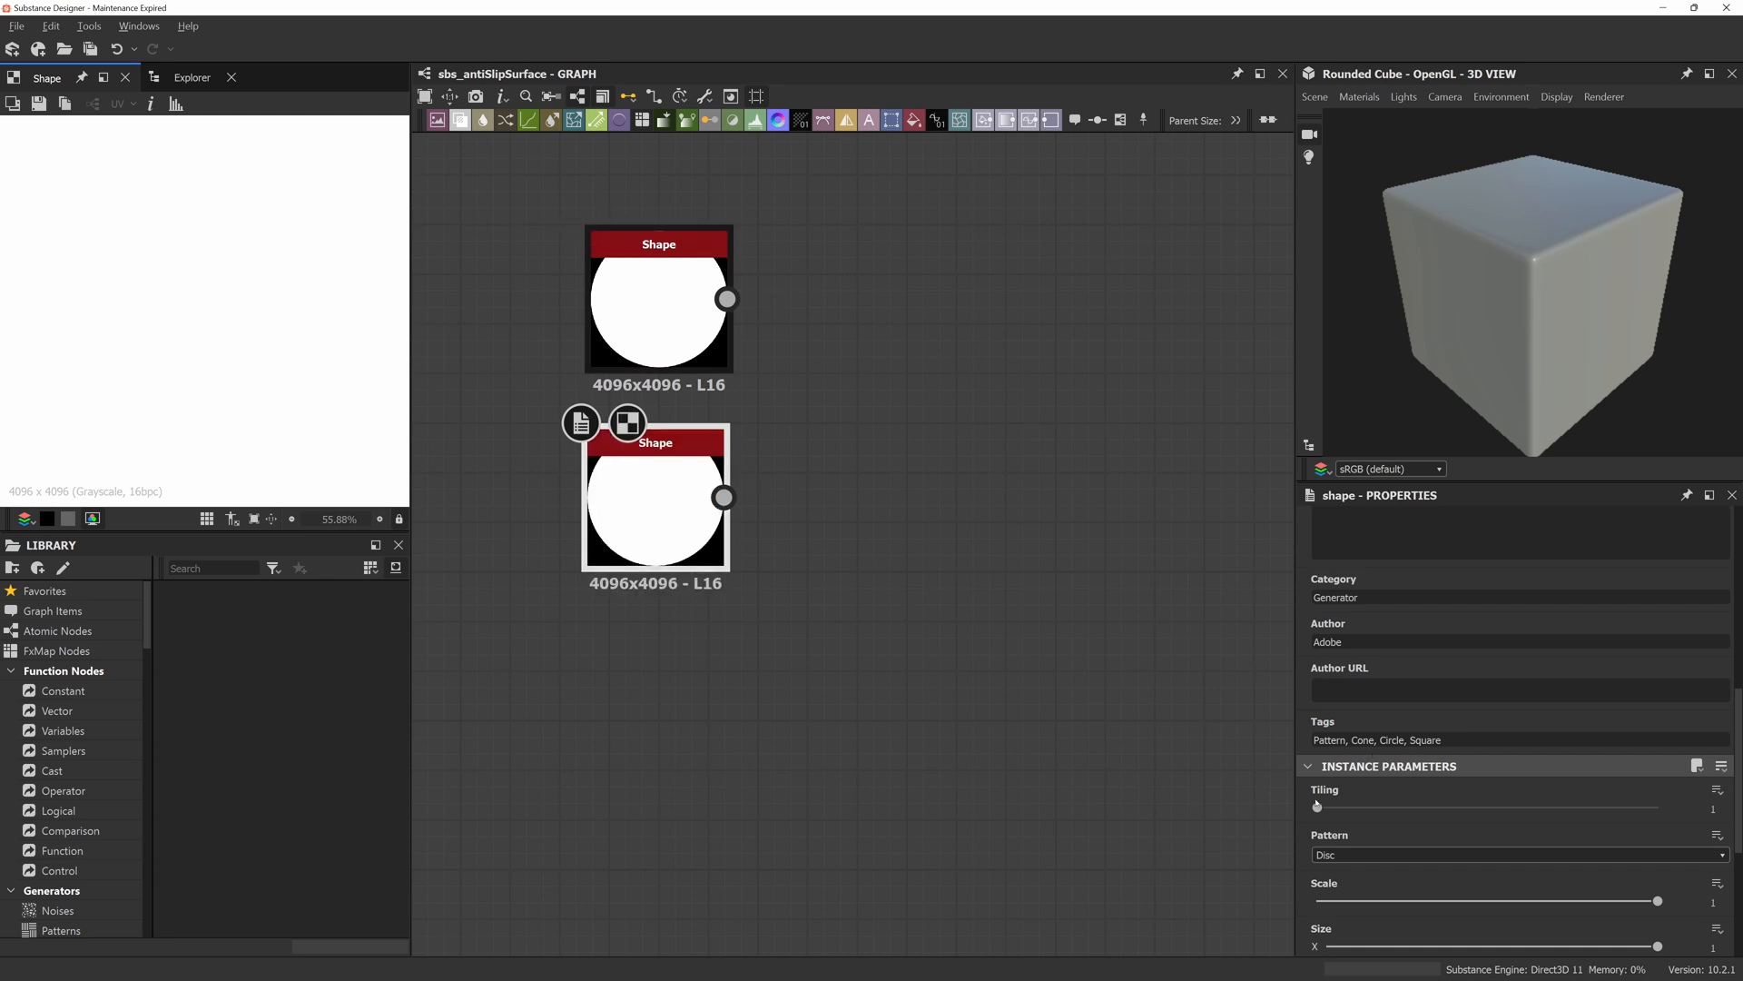
{"action": "left_click_drag", "start_coordinate": [1318, 806], "coordinate": [1464, 824]}
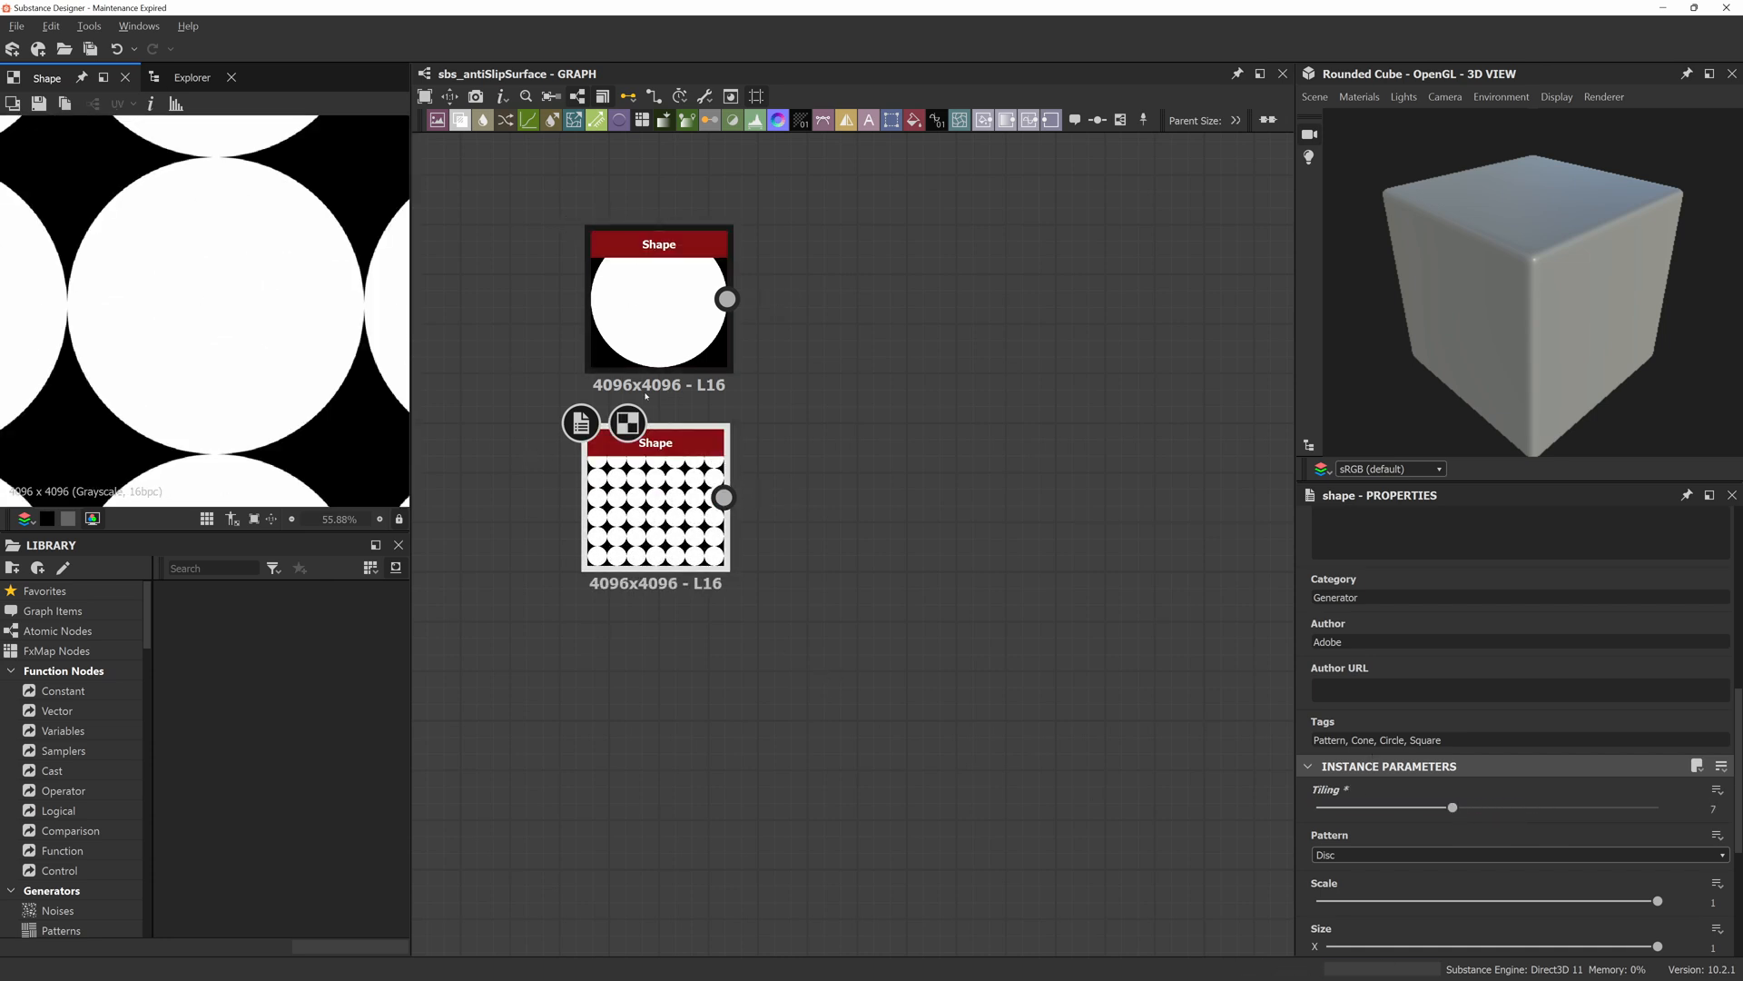
Enclose both Shape nodes in a frame titled Base Patterns.
{"action": "scroll", "coordinate": [867, 474], "scroll_direction": "down", "scroll_amount": 3}
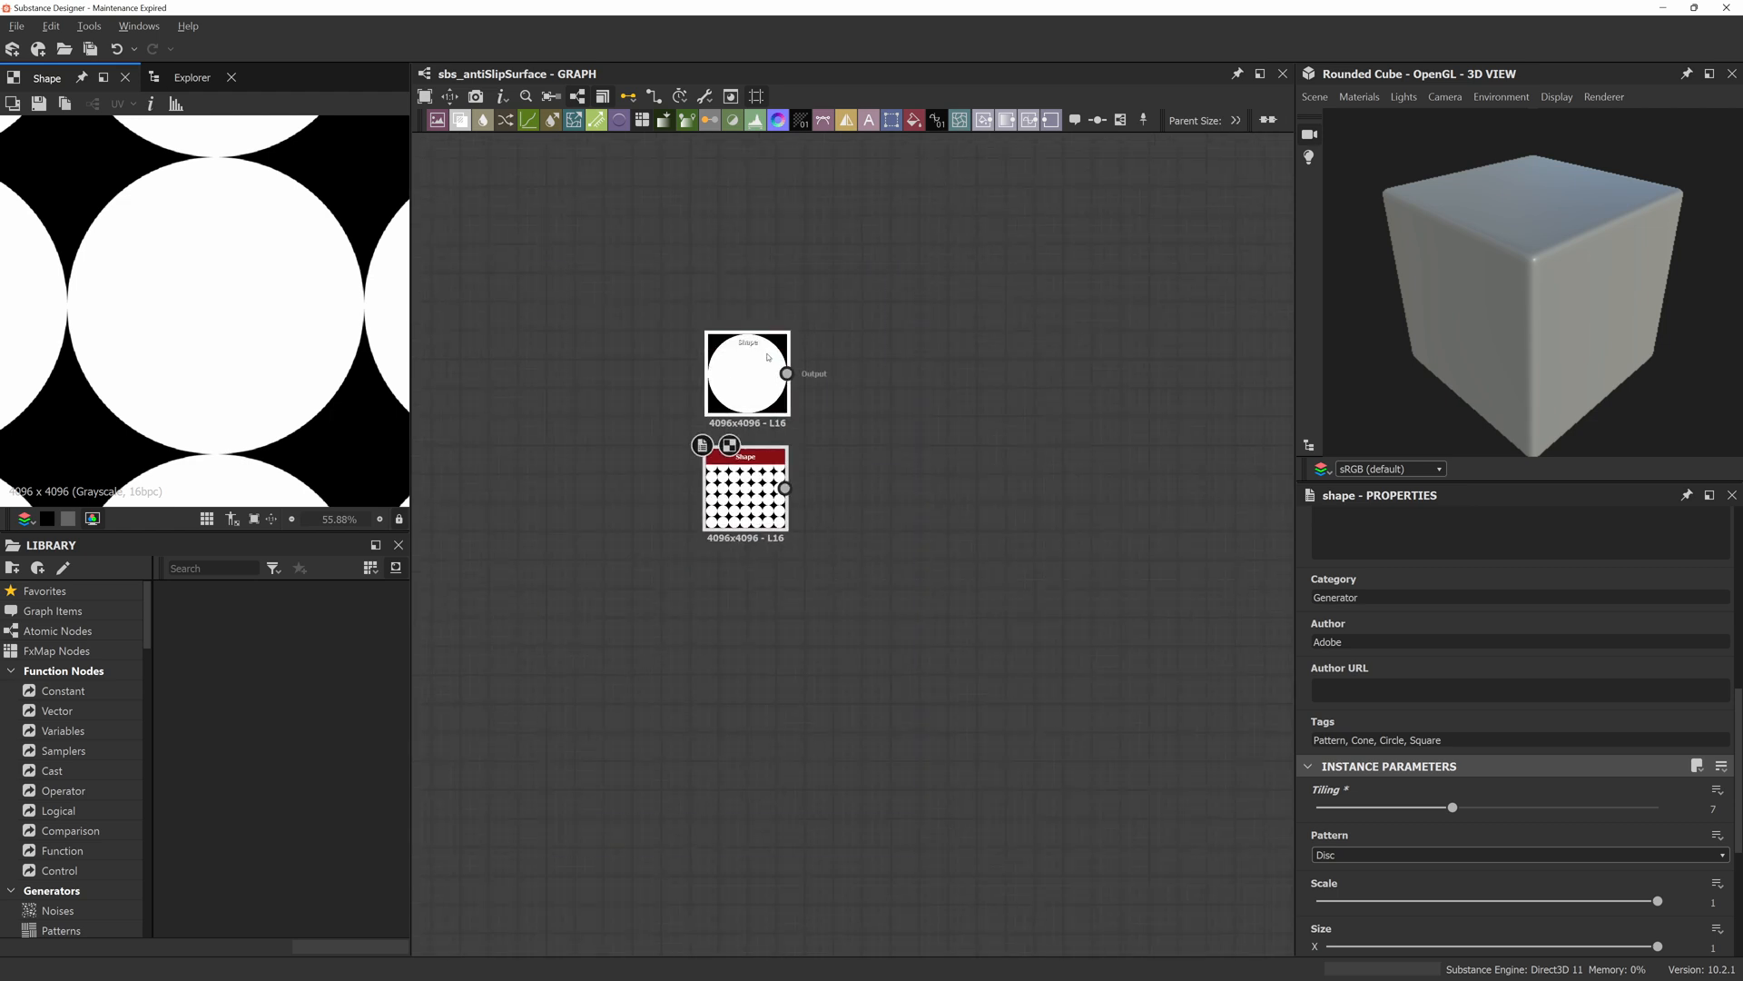
{"action": "key", "text": "space"}
{"action": "type", "text": "frame"}
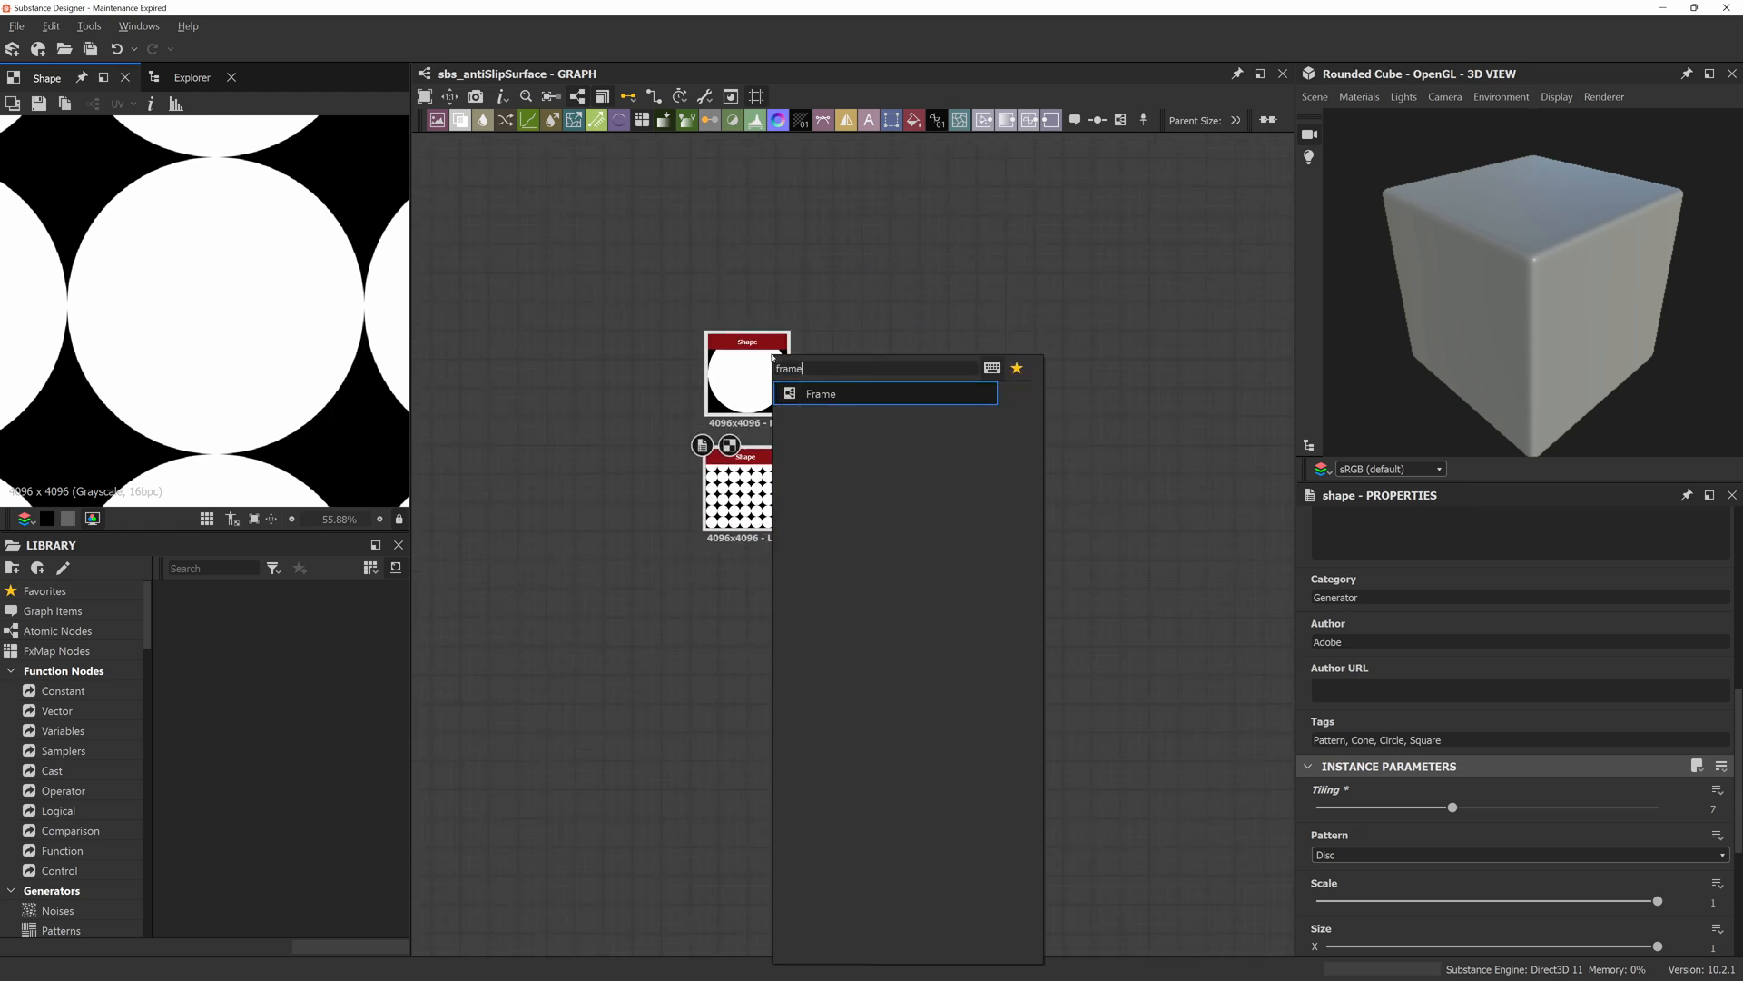
{"action": "key", "text": "Return"}
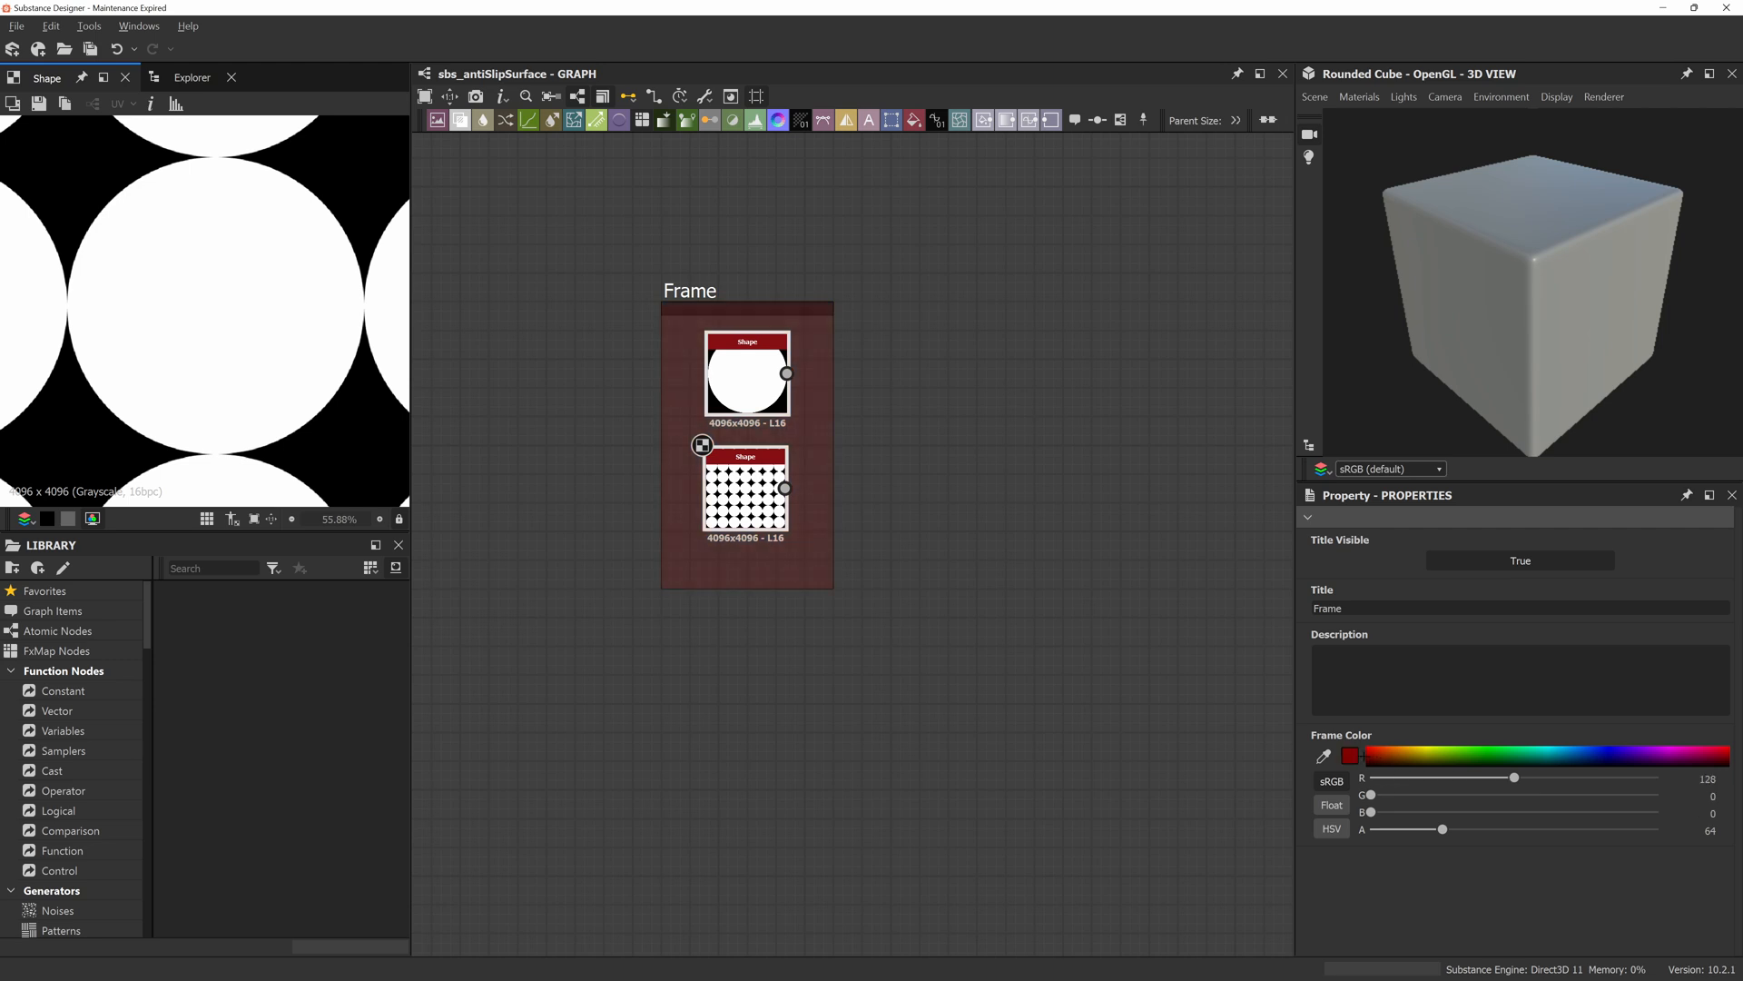
{"action": "left_click_drag", "start_coordinate": [1376, 609], "coordinate": [1209, 605]}
{"action": "type", "text": "Base Patterns"}
{"action": "key", "text": "Return"}
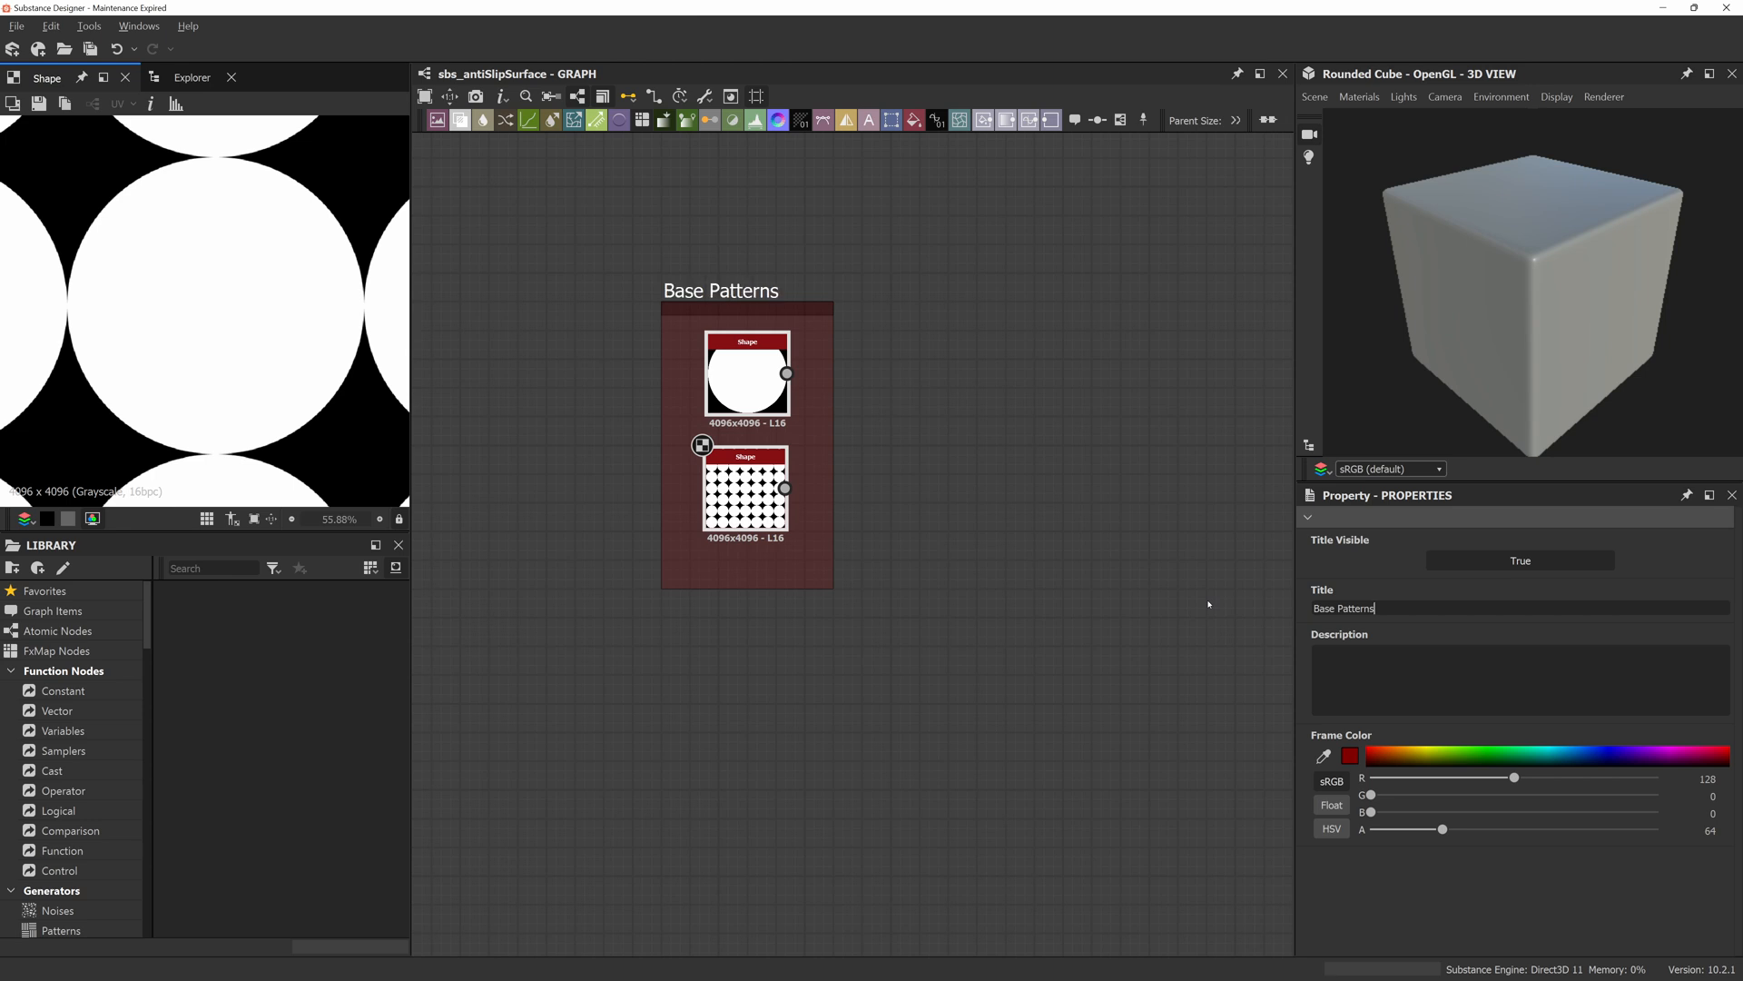
Move the tiled Shape node slightly lower inside the Base Patterns frame and check its whole pattern in the 2D view.
{"action": "middle_click_drag", "start_coordinate": [851, 355], "coordinate": [774, 310]}
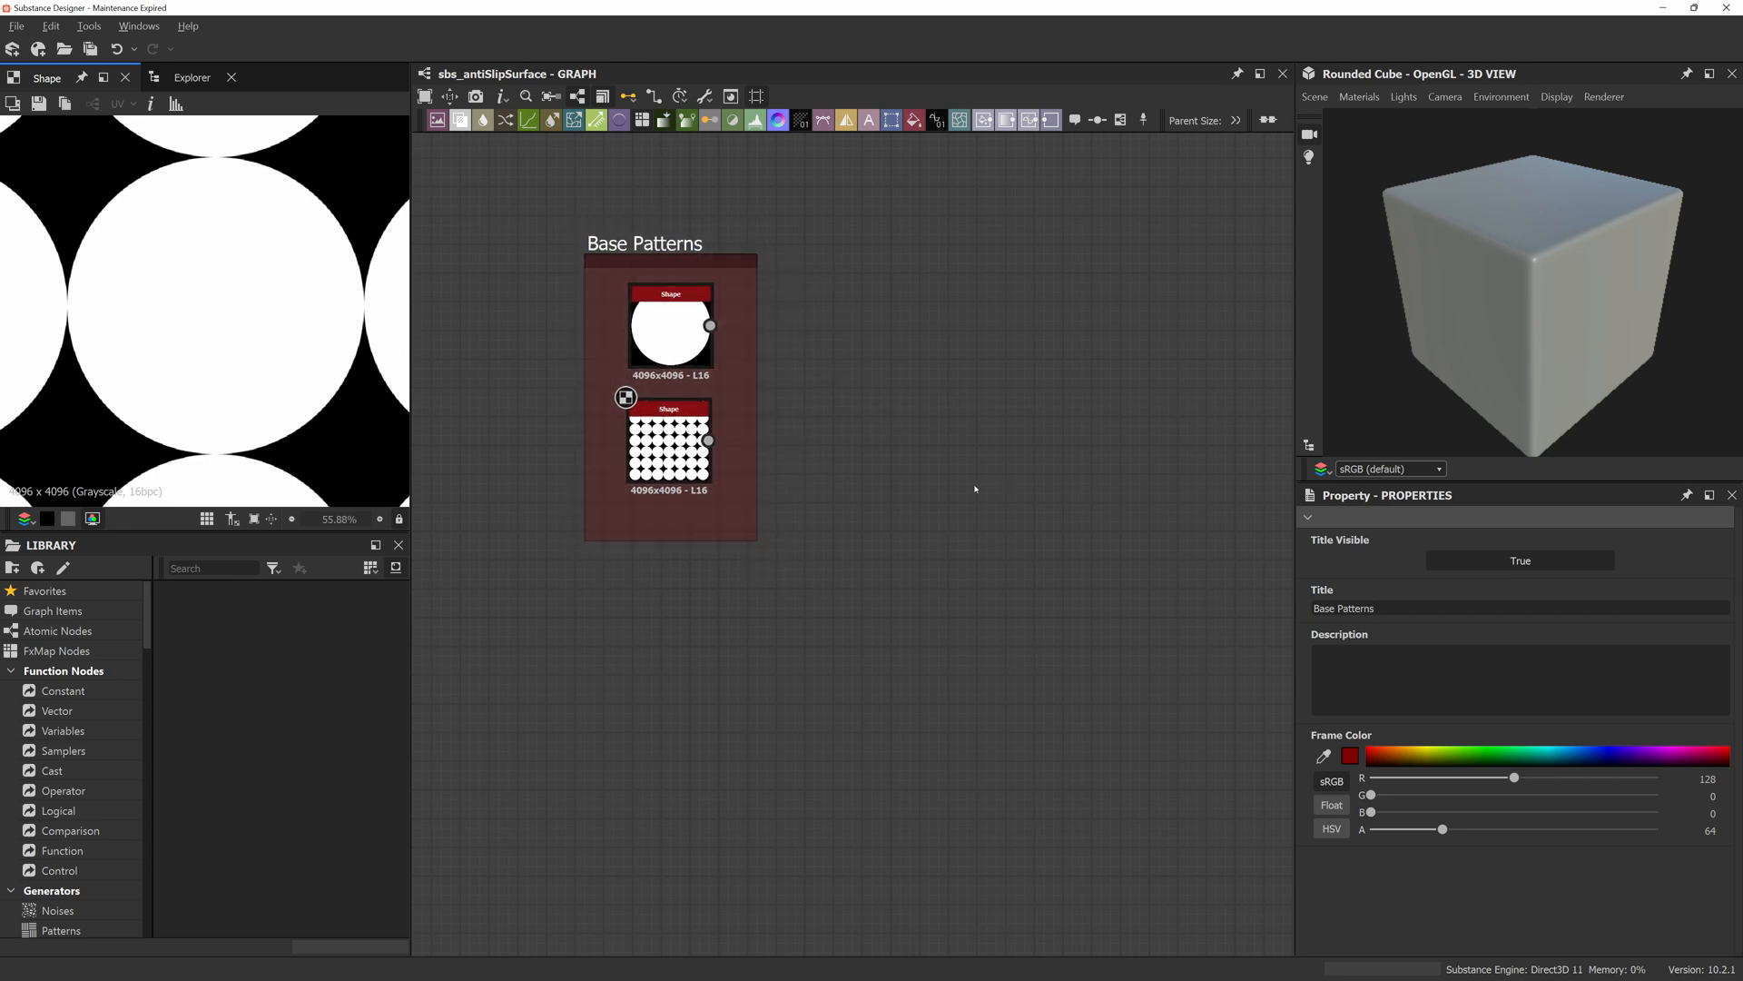
{"action": "left_click_drag", "start_coordinate": [674, 457], "coordinate": [678, 484]}
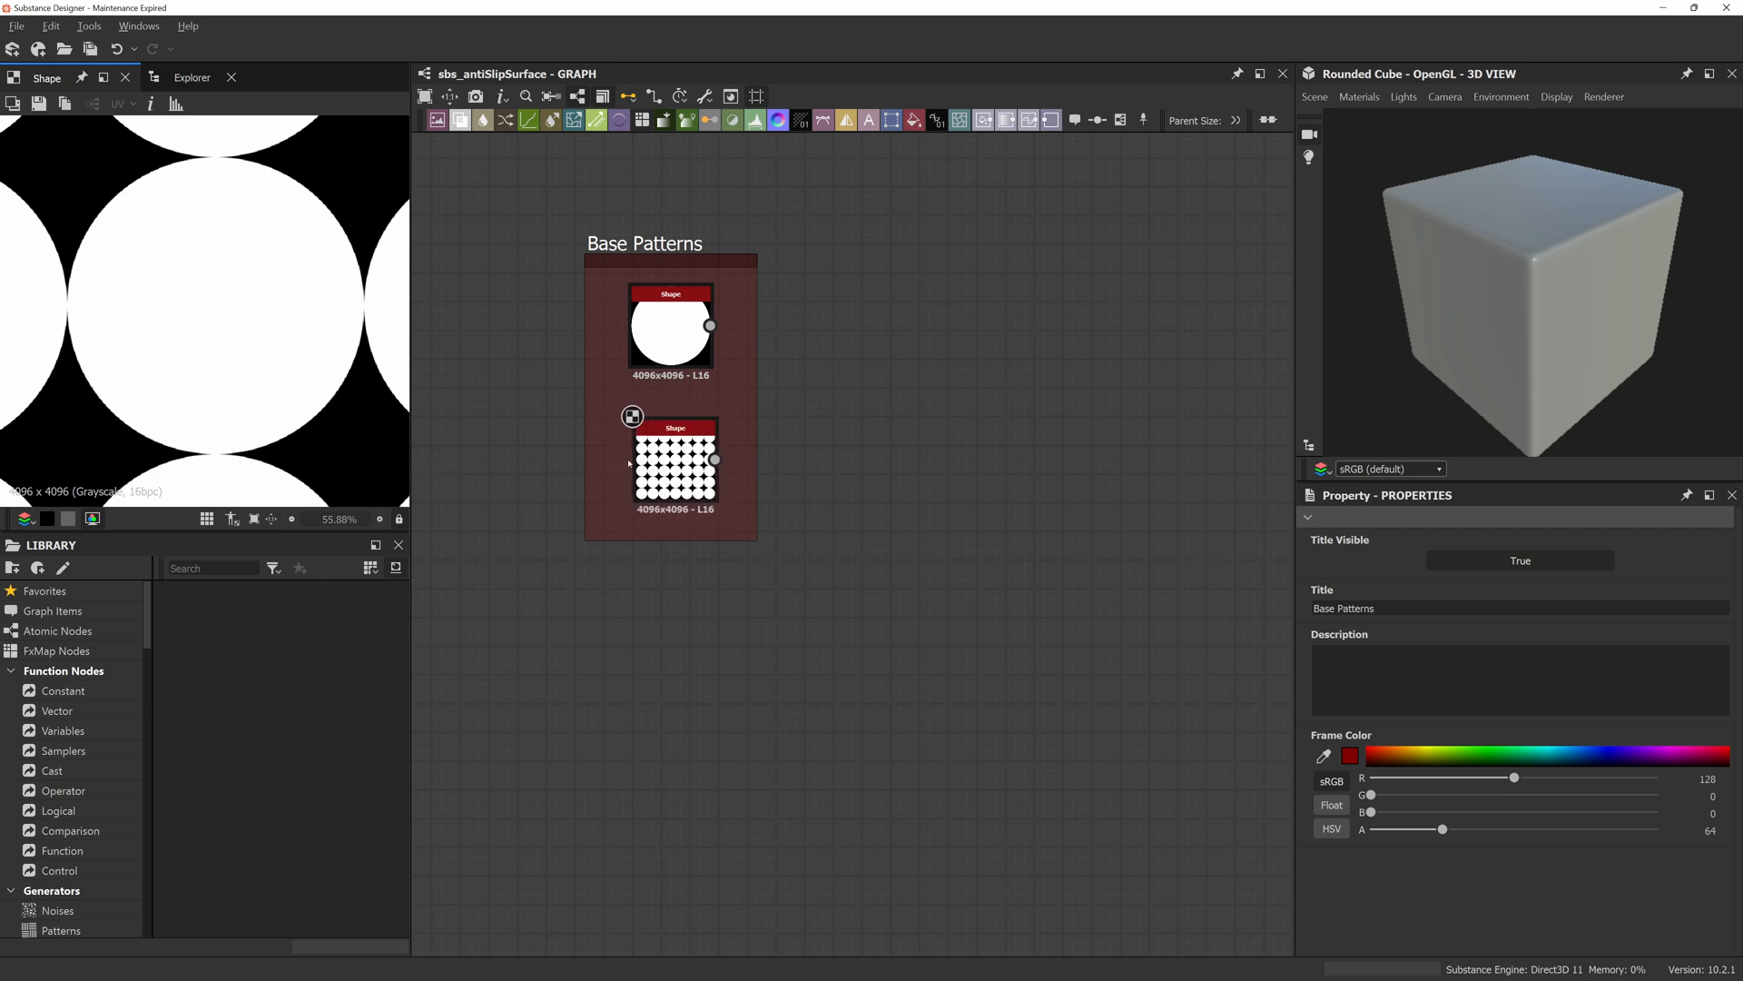
{"action": "scroll", "coordinate": [196, 321], "scroll_direction": "down", "scroll_amount": 5}
{"action": "scroll", "coordinate": [197, 321], "scroll_direction": "down", "scroll_amount": 6}
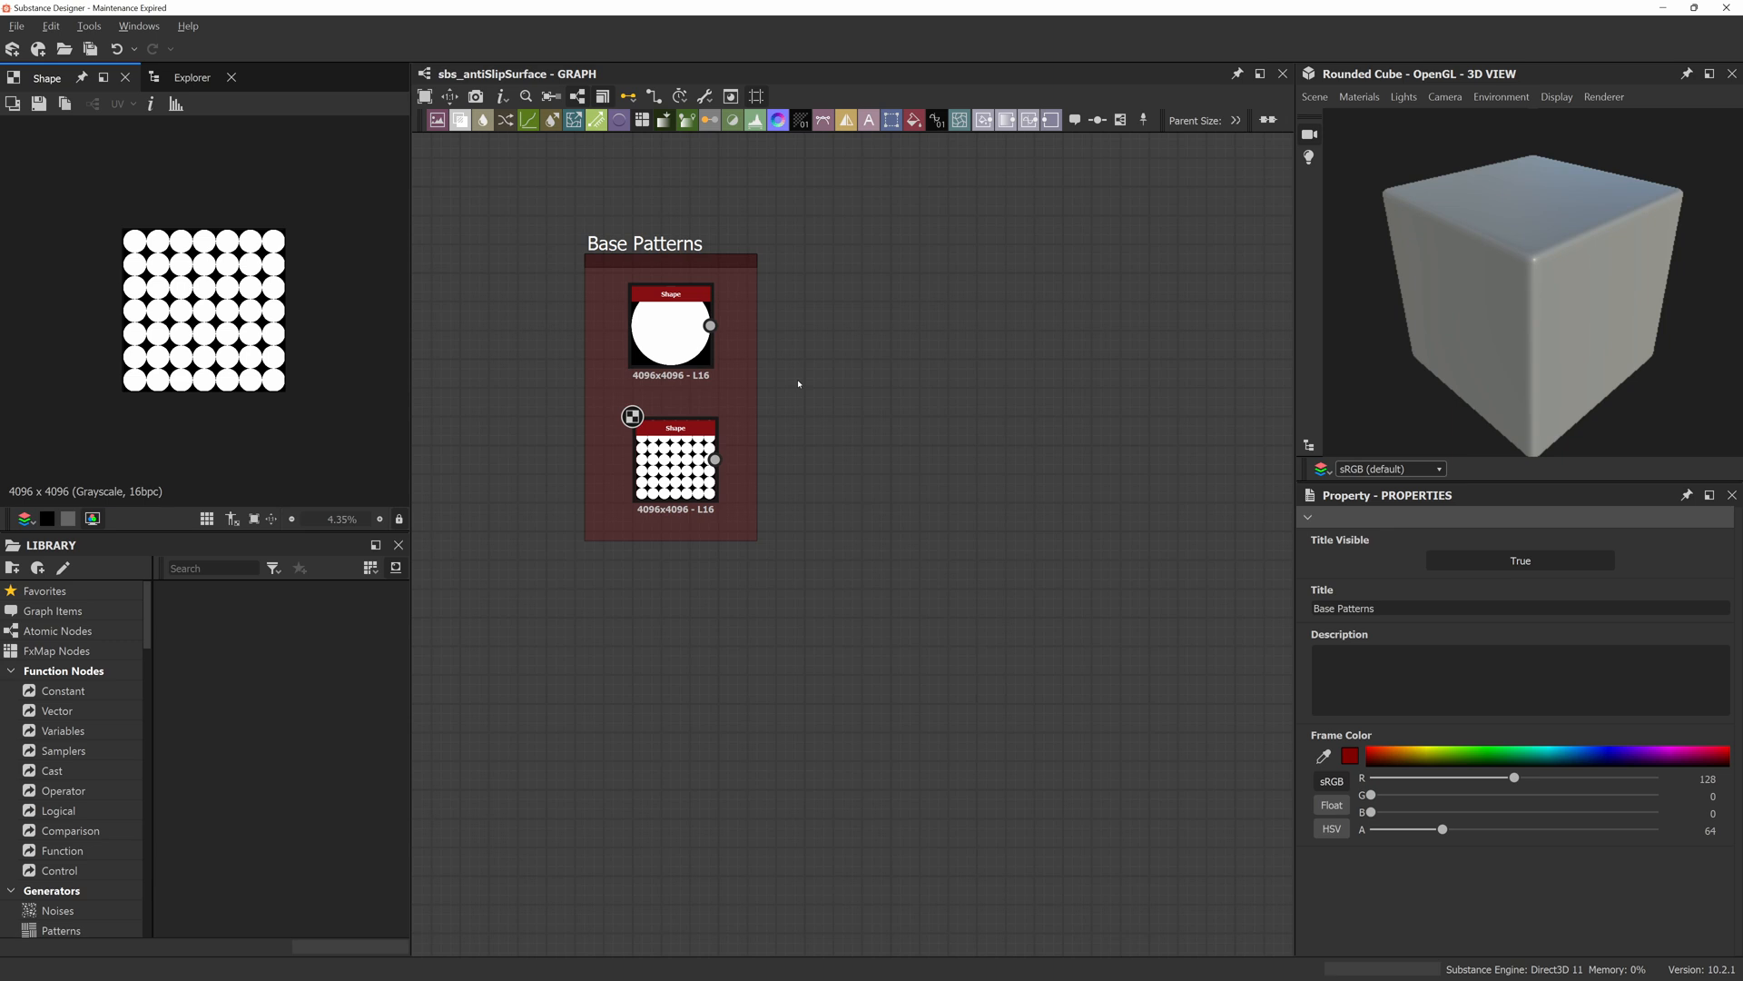
Add an unconnected Tile Sampler node beside the Base Patterns frame.
{"action": "left_click", "coordinate": [701, 302]}
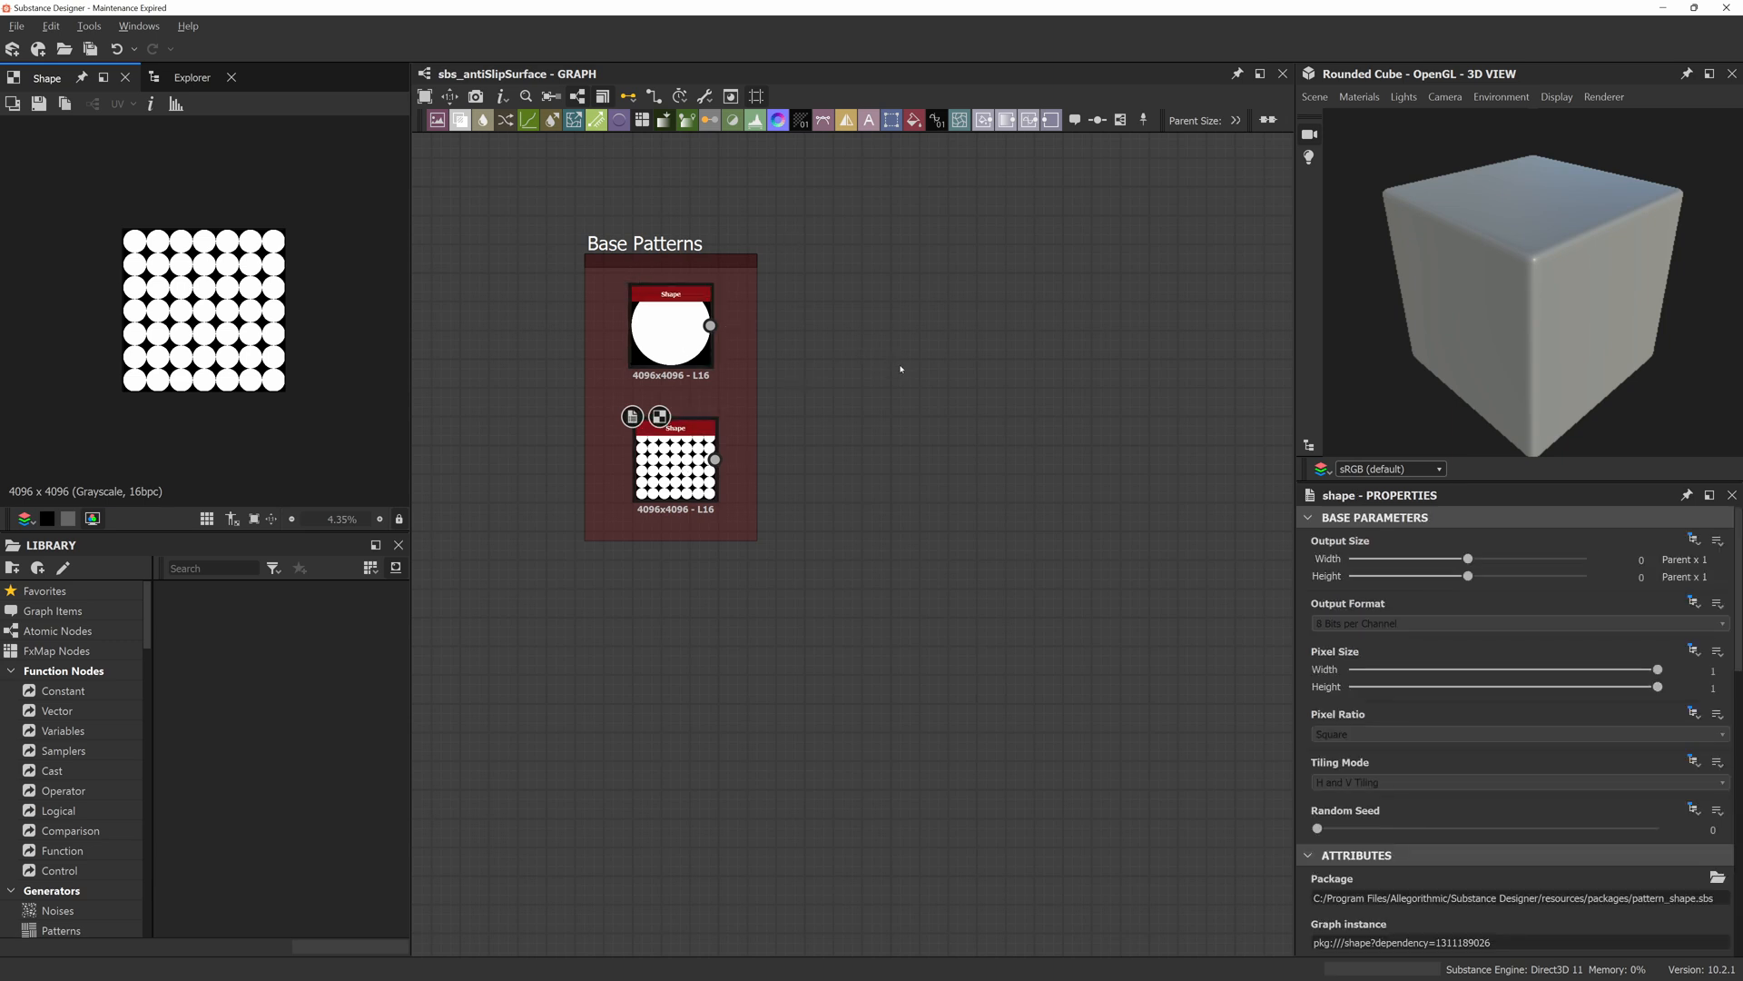
{"action": "key", "text": "space"}
{"action": "type", "text": "tile sampler"}
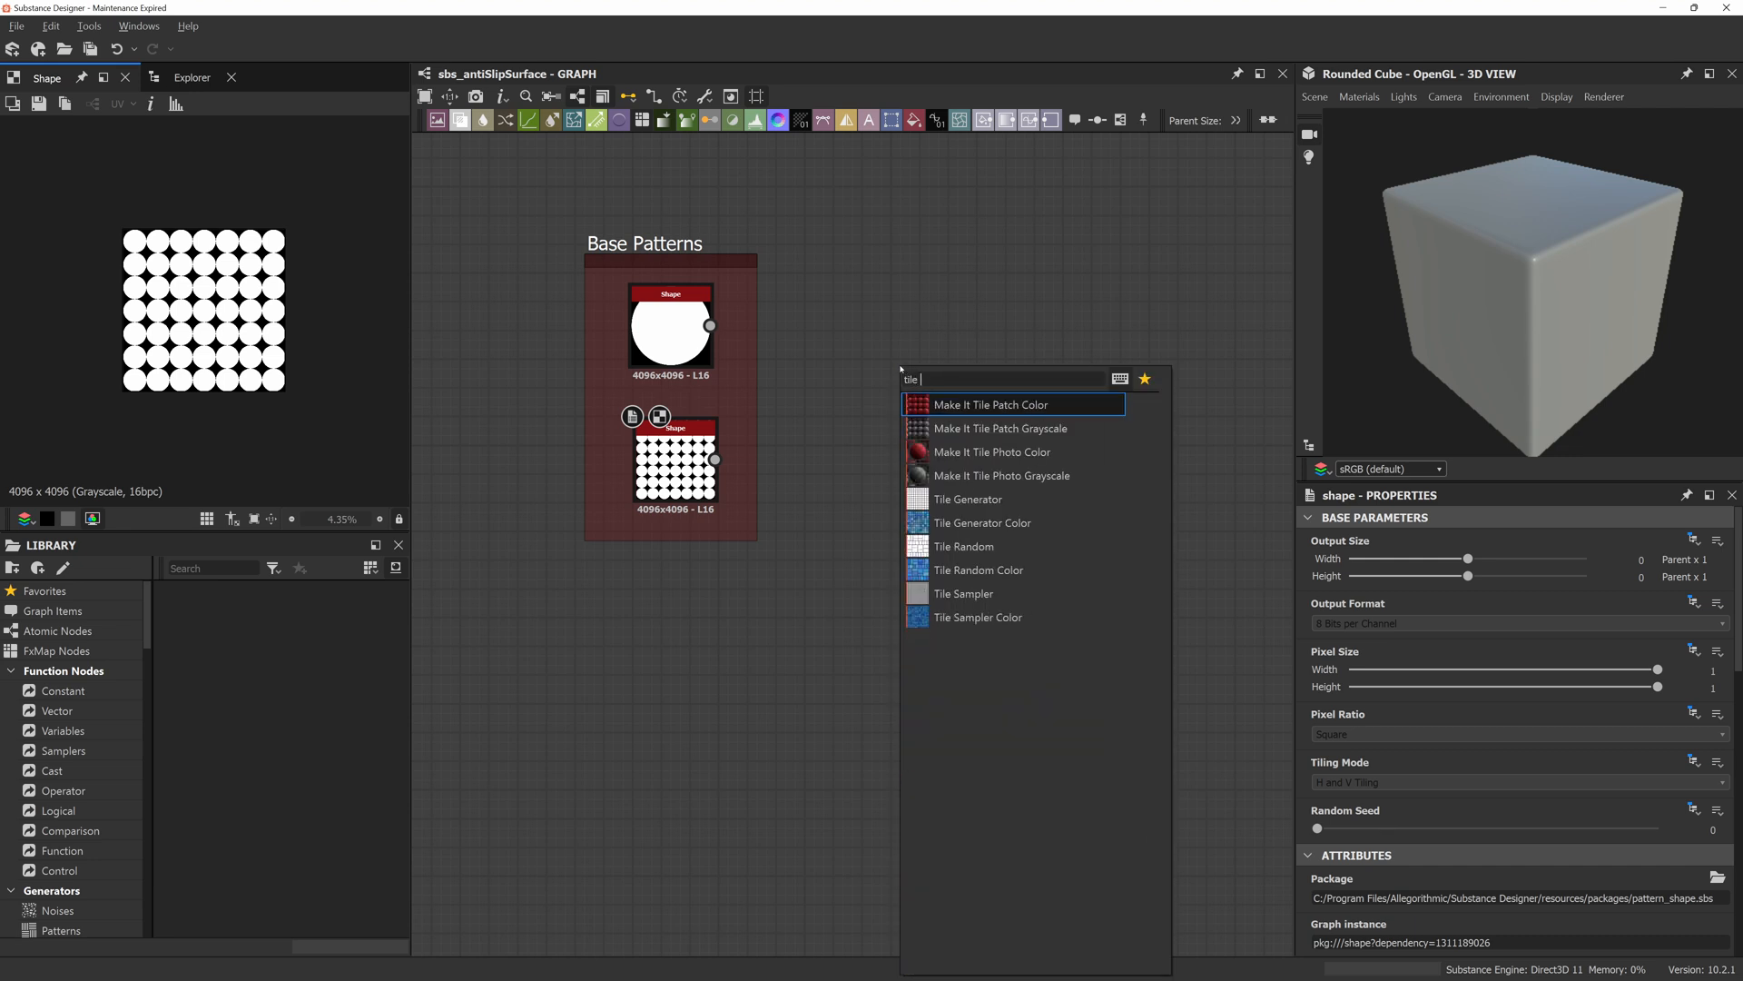
{"action": "key", "text": "Return"}
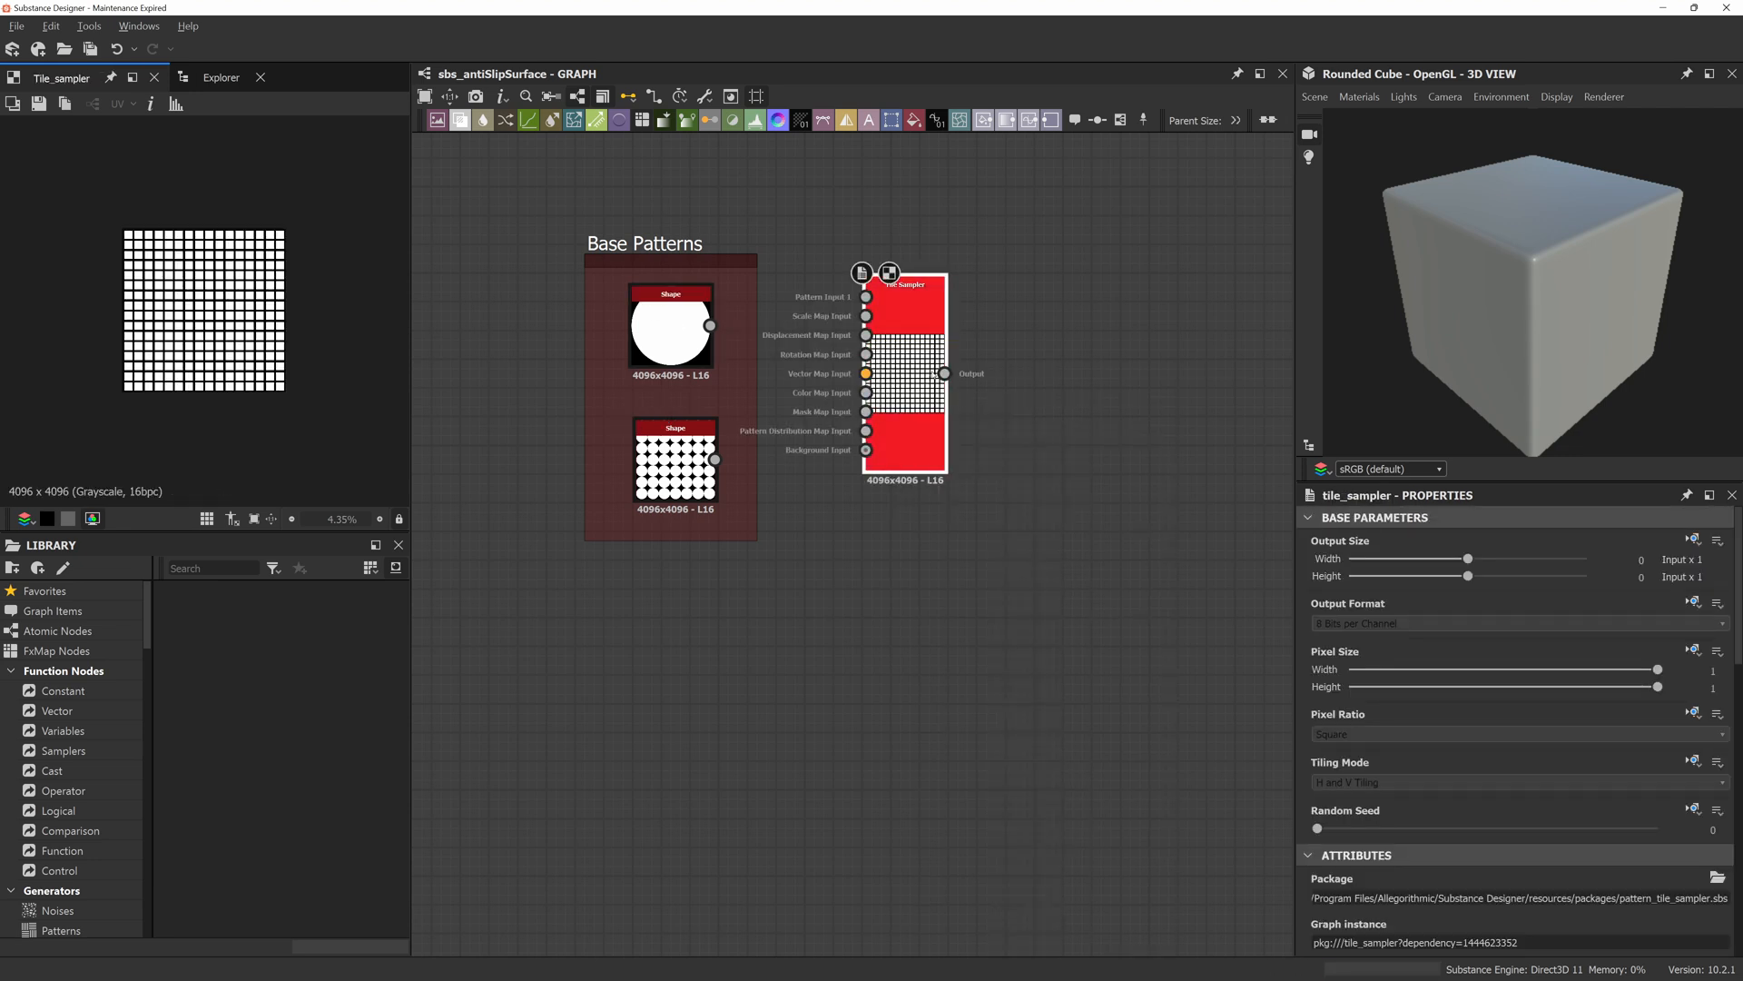
Move the Tile Sampler farther from the frame, feed the single-disc Shape into Pattern Input 1, and set its pattern to Pattern Input.
{"action": "left_click_drag", "start_coordinate": [902, 341], "coordinate": [959, 456]}
{"action": "scroll", "coordinate": [872, 438], "scroll_direction": "up", "scroll_amount": 2}
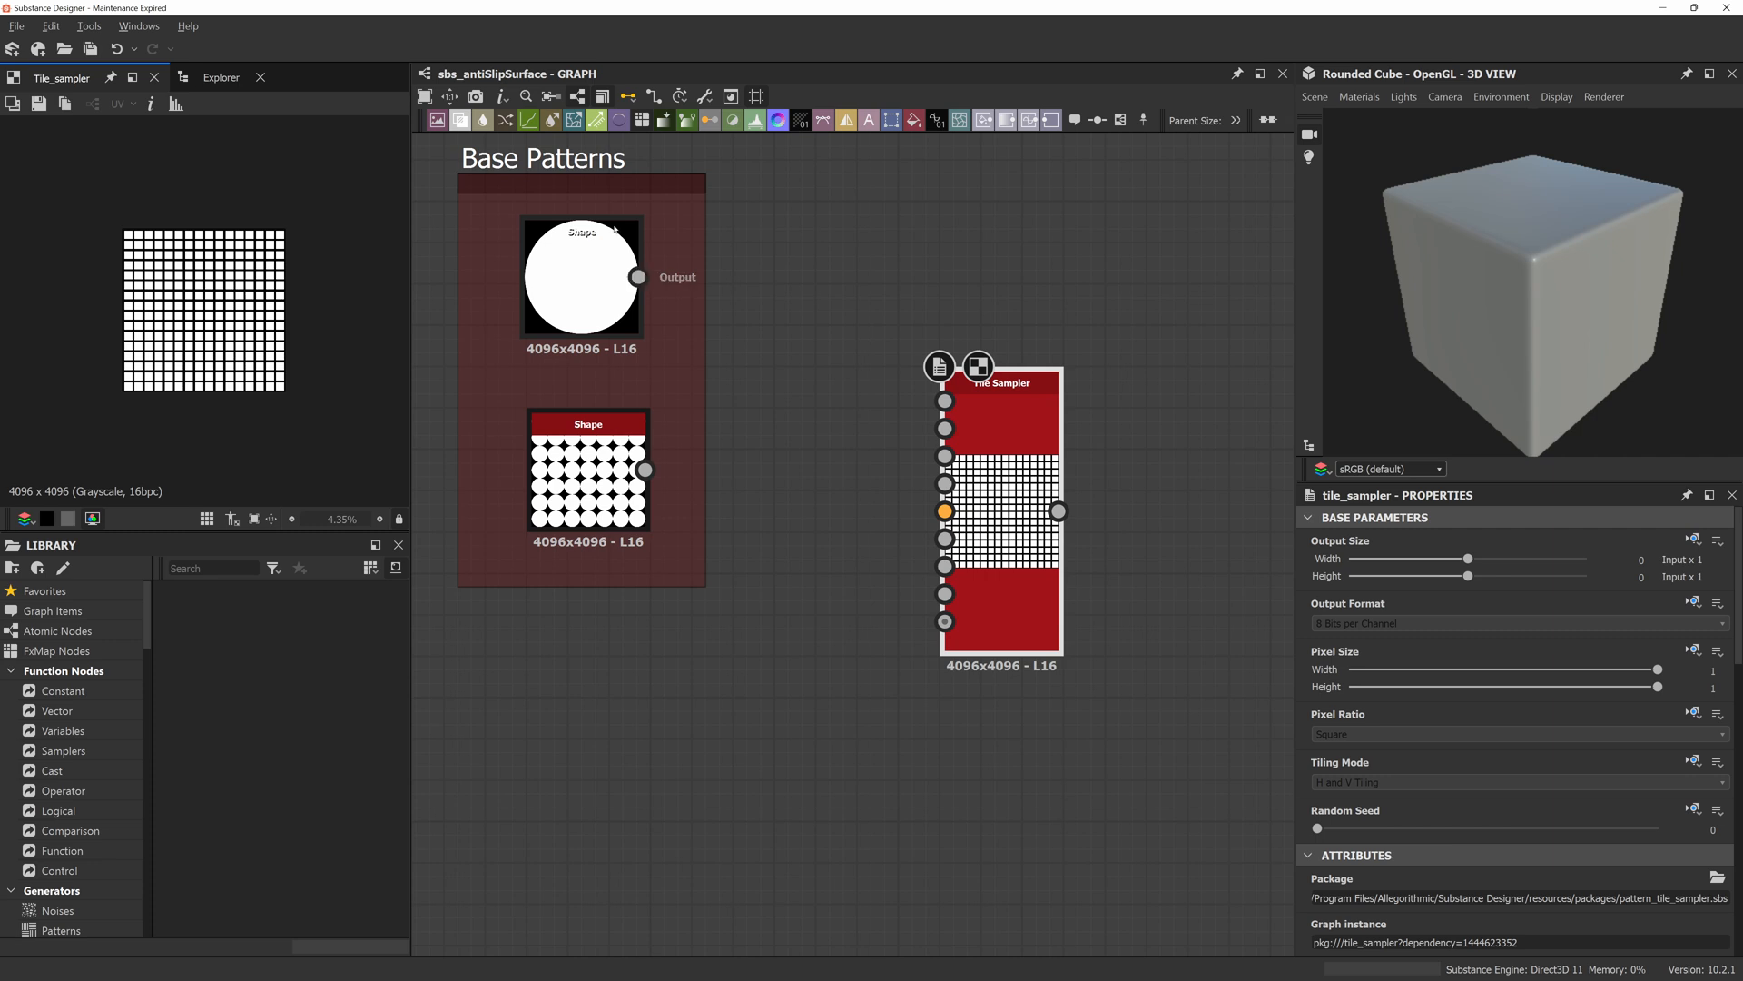
{"action": "left_click_drag", "start_coordinate": [638, 277], "coordinate": [945, 400]}
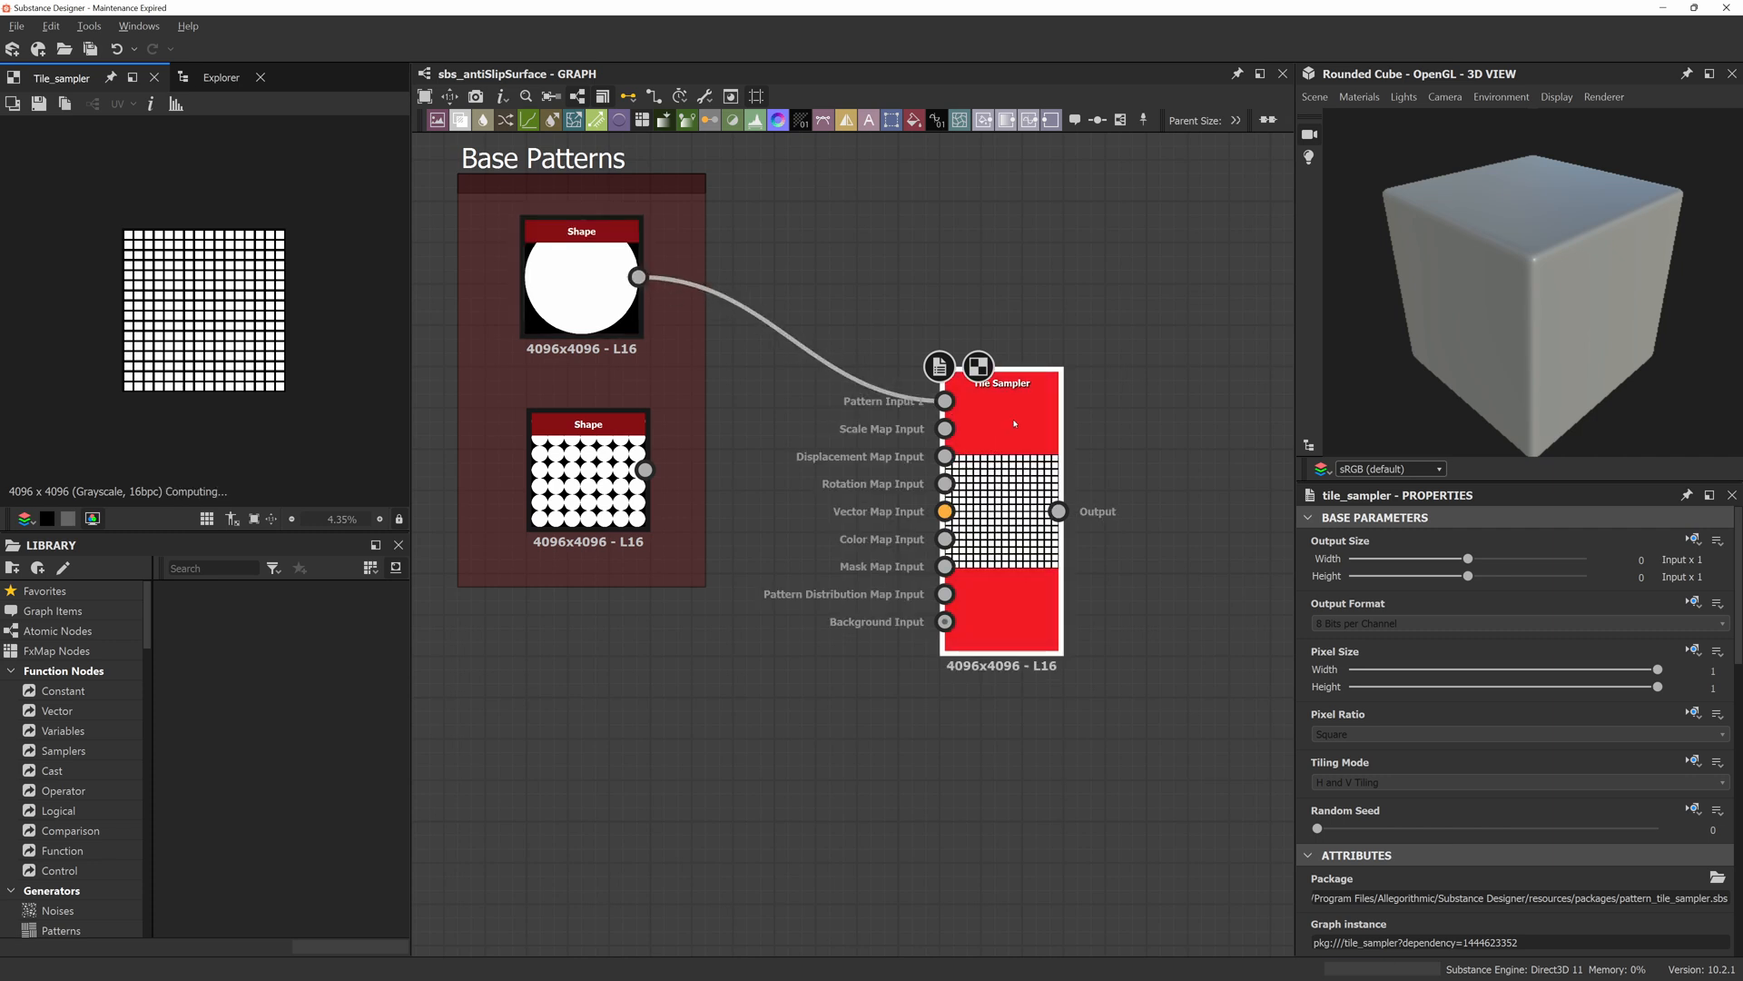
{"action": "scroll", "coordinate": [1316, 699], "scroll_direction": "down", "scroll_amount": 12}
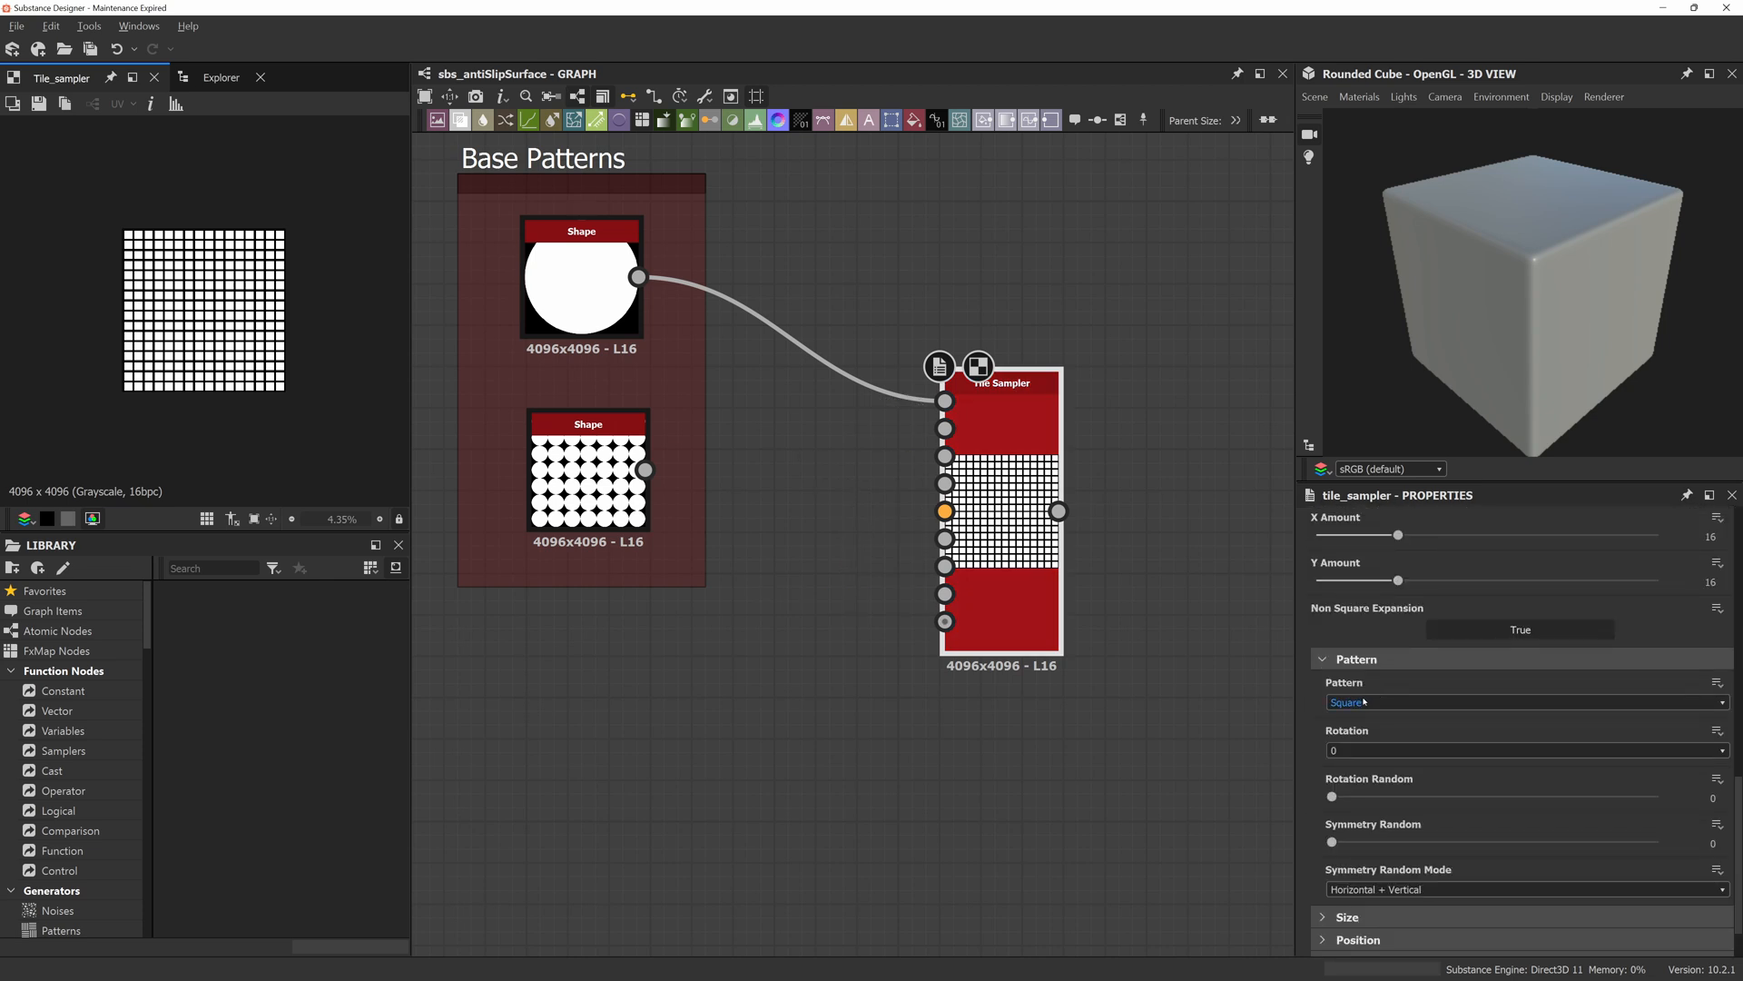
{"action": "left_click", "coordinate": [1361, 703]}
{"action": "left_click", "coordinate": [1375, 718]}
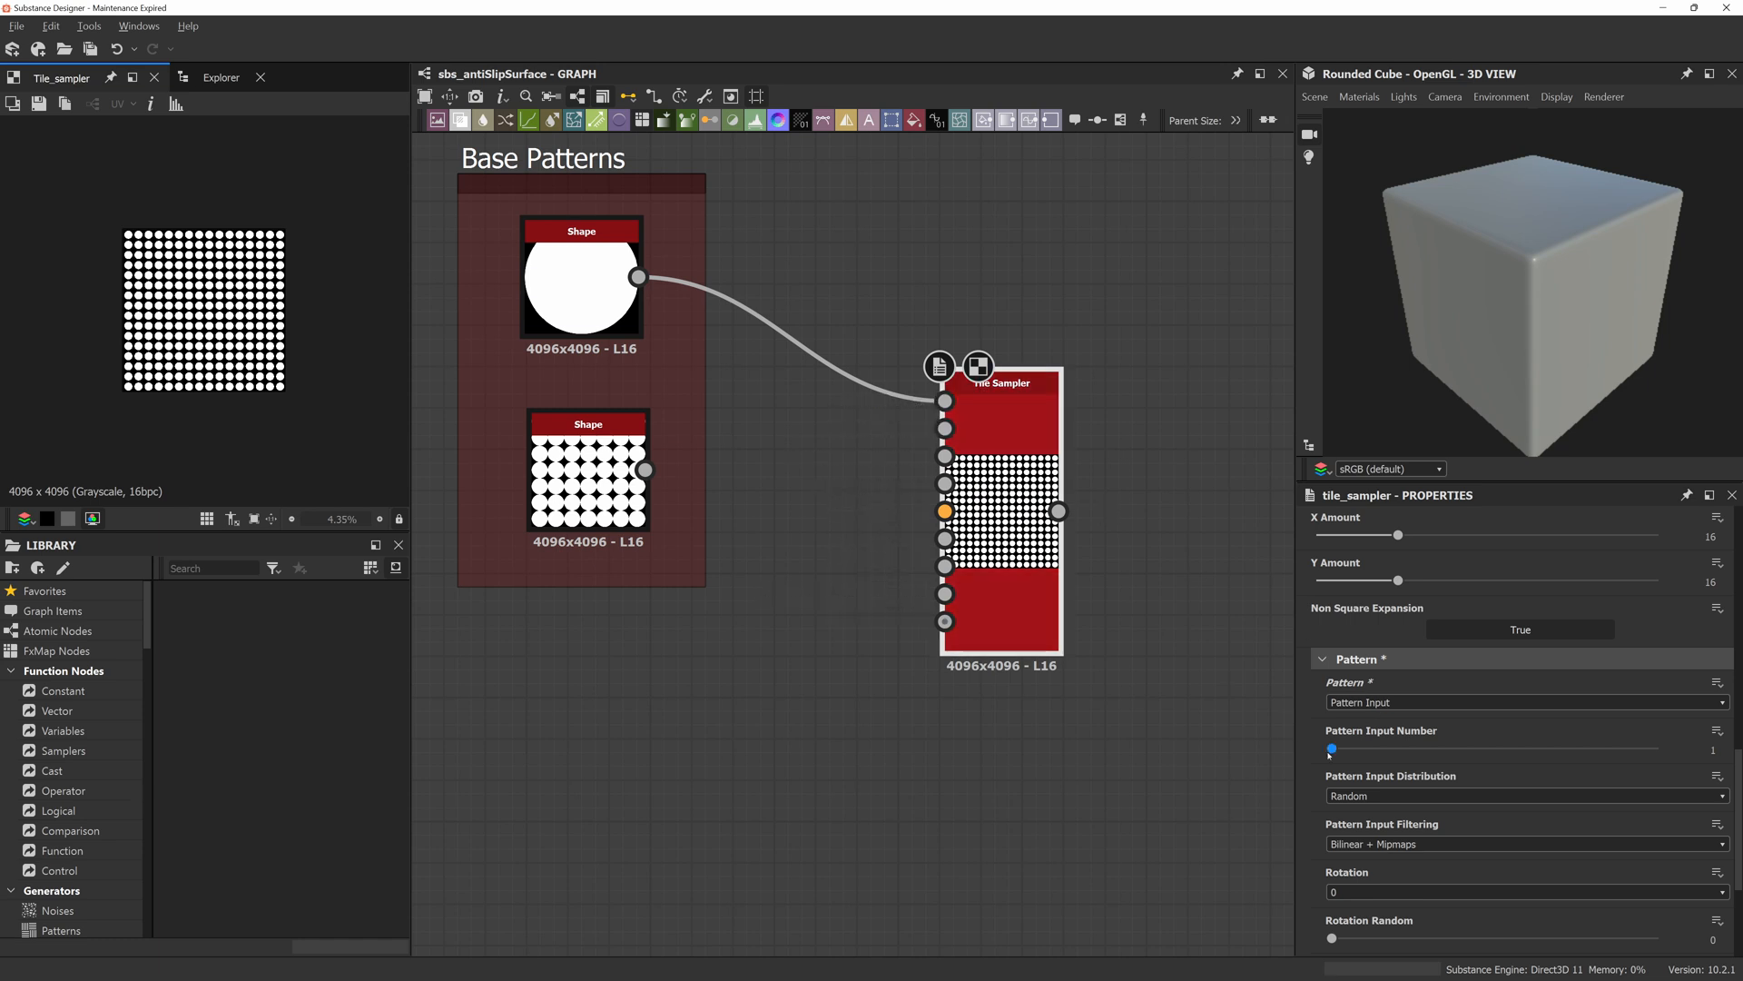
Set the Tile Sampler's pattern input number to 2 and connect the tiled Shape node to its Pattern Input 2.
{"action": "left_click_drag", "start_coordinate": [1331, 748], "coordinate": [1396, 748]}
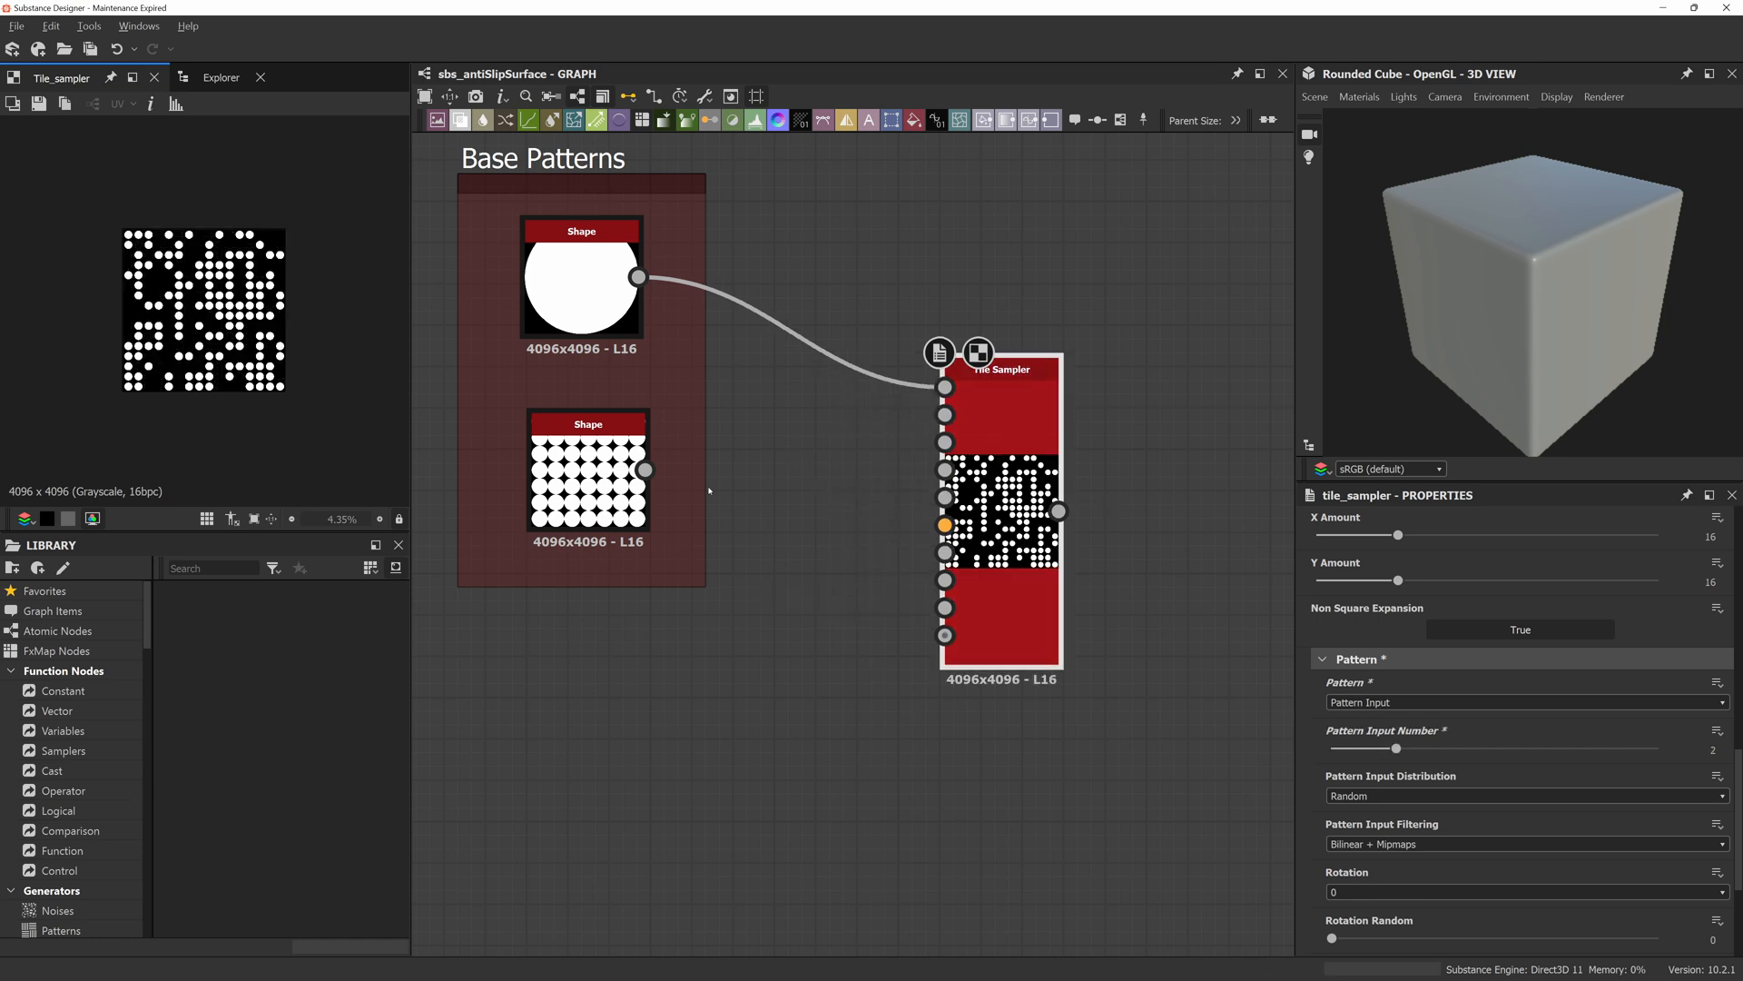
{"action": "left_click_drag", "start_coordinate": [644, 469], "coordinate": [945, 415]}
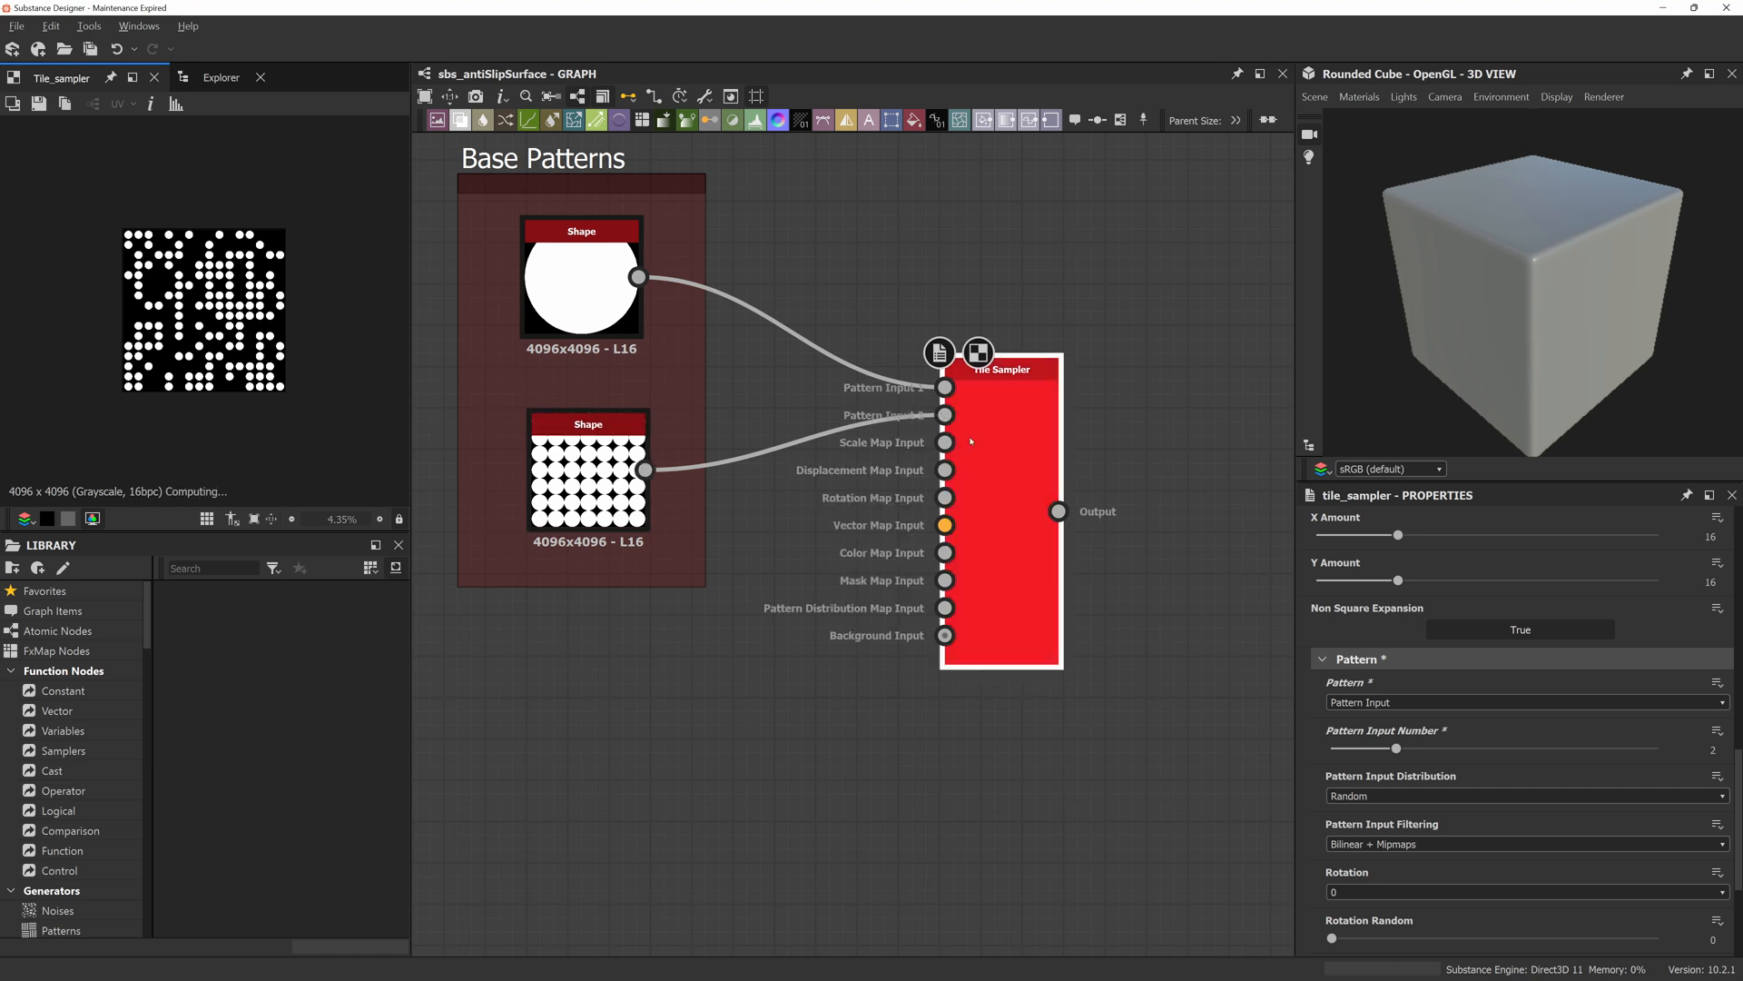
{"action": "scroll", "coordinate": [199, 313], "scroll_direction": "up", "scroll_amount": 2}
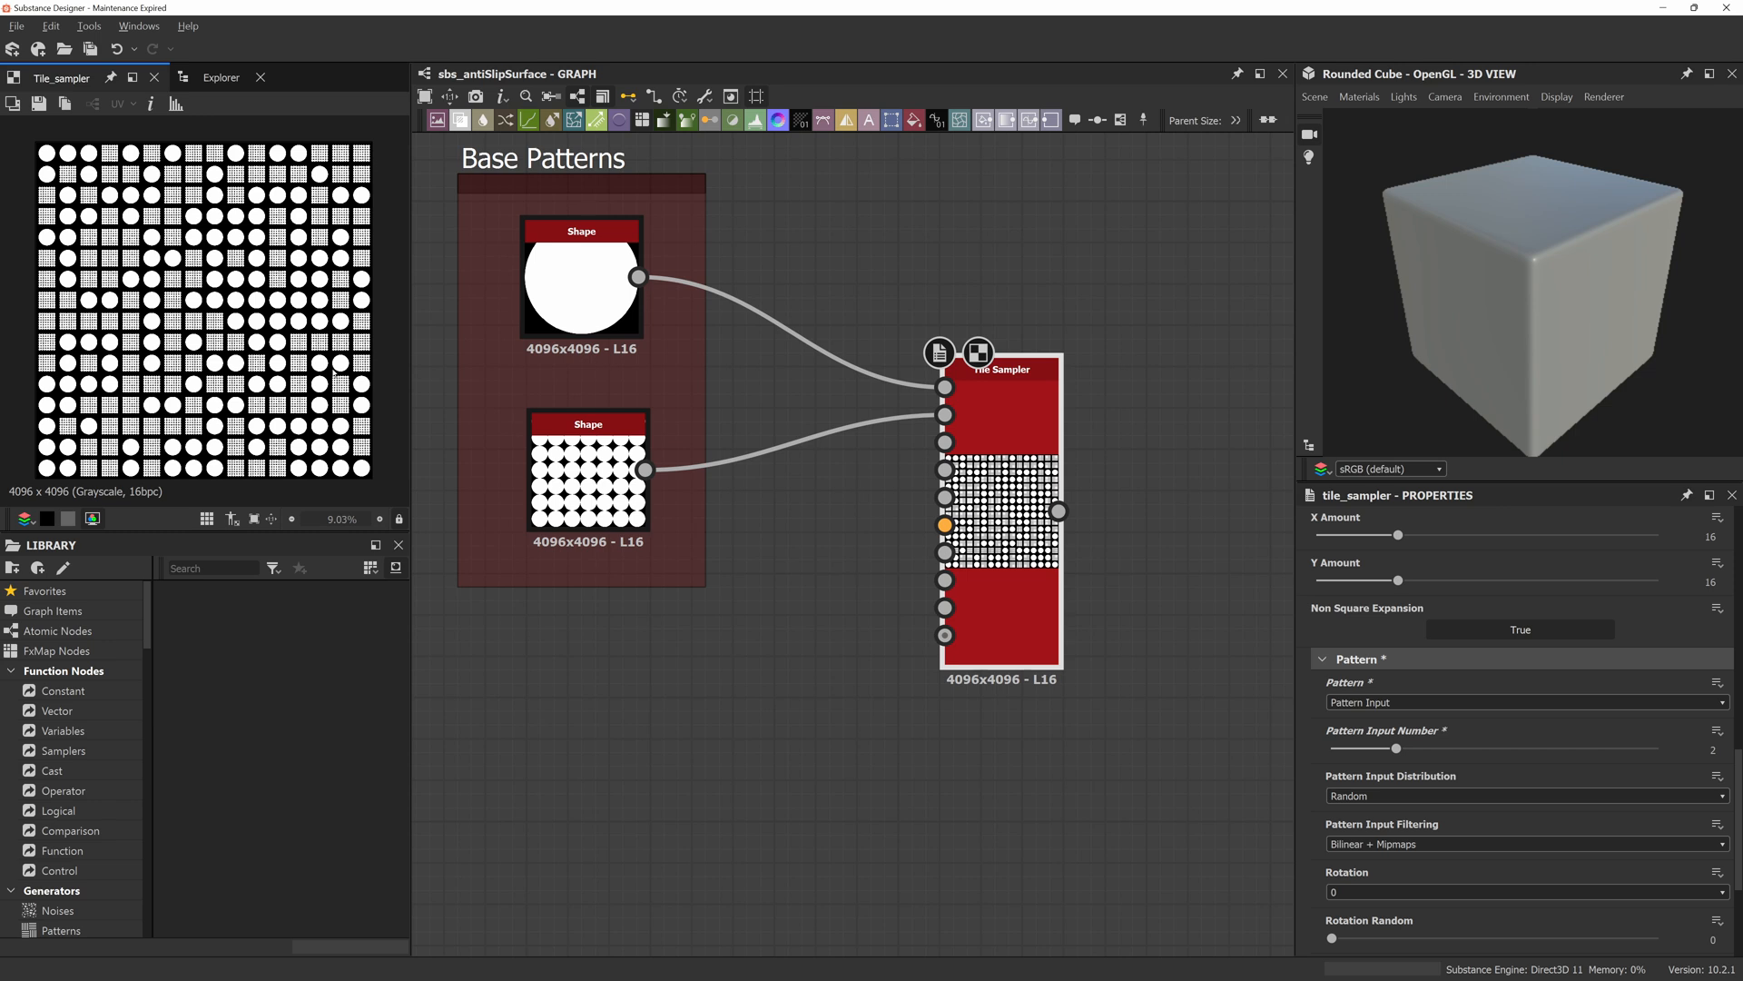
Set the pattern input distribution to Distribution Map and feed that input from a new Checker 1 node placed below the Base Patterns frame.
{"action": "left_click", "coordinate": [1380, 797]}
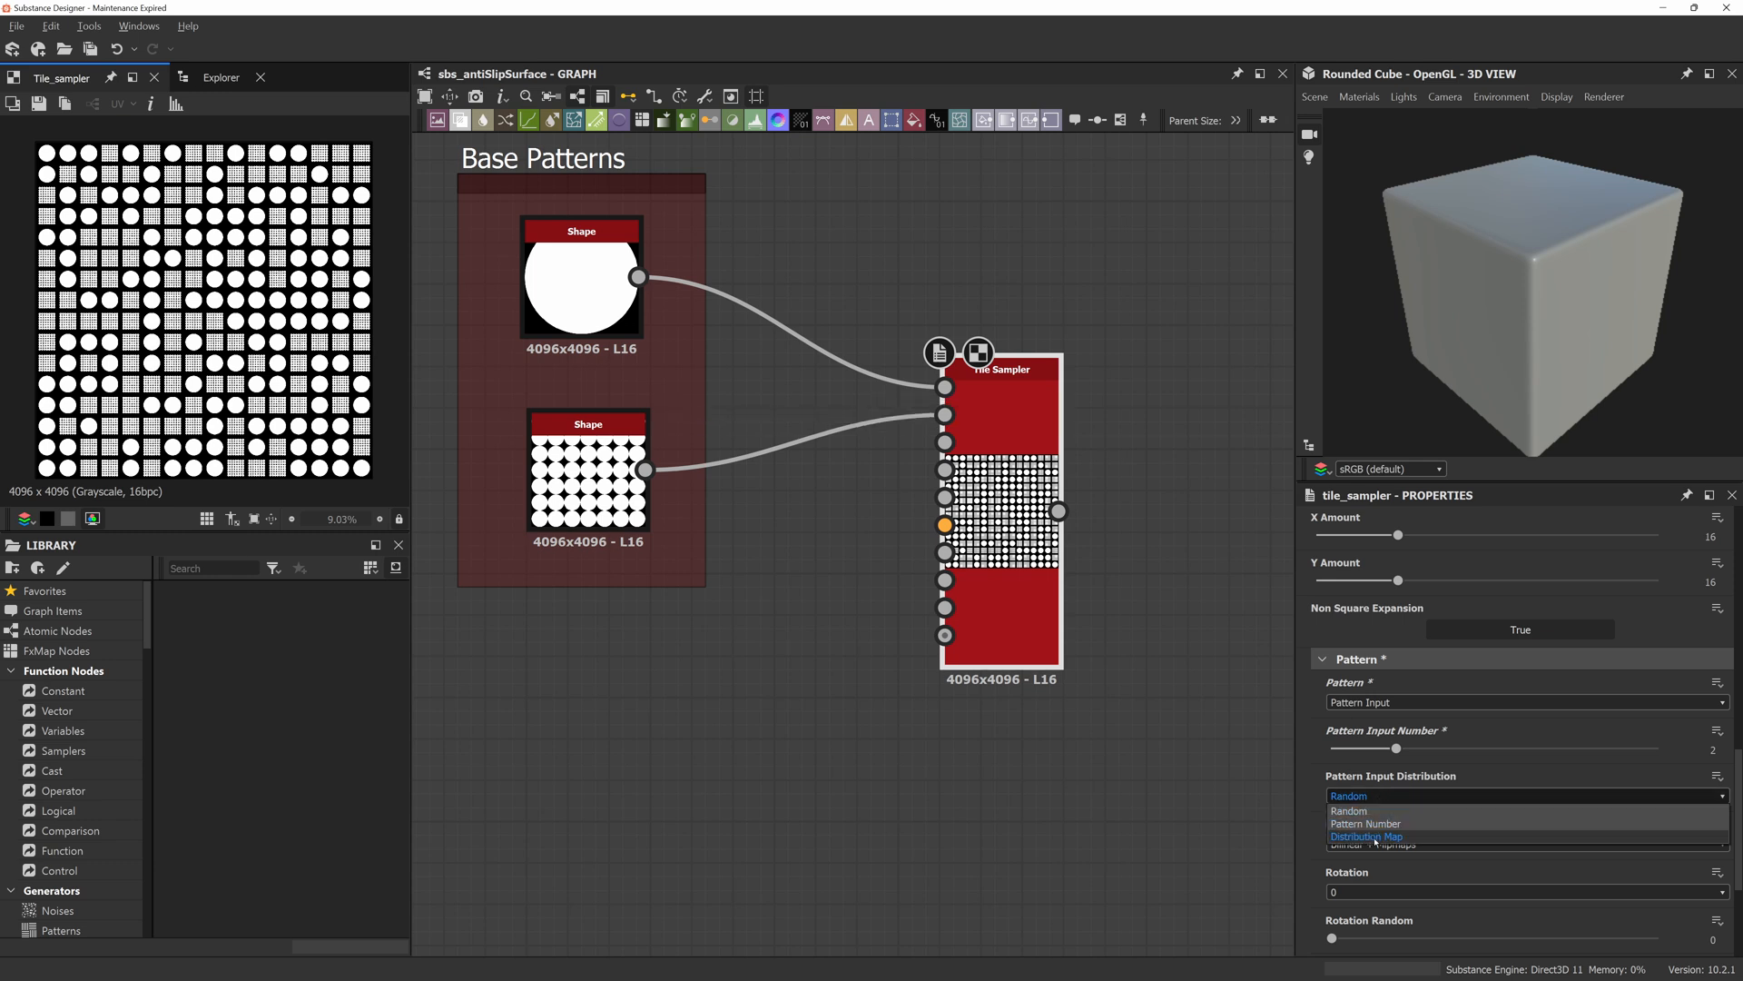
{"action": "left_click", "coordinate": [1375, 837]}
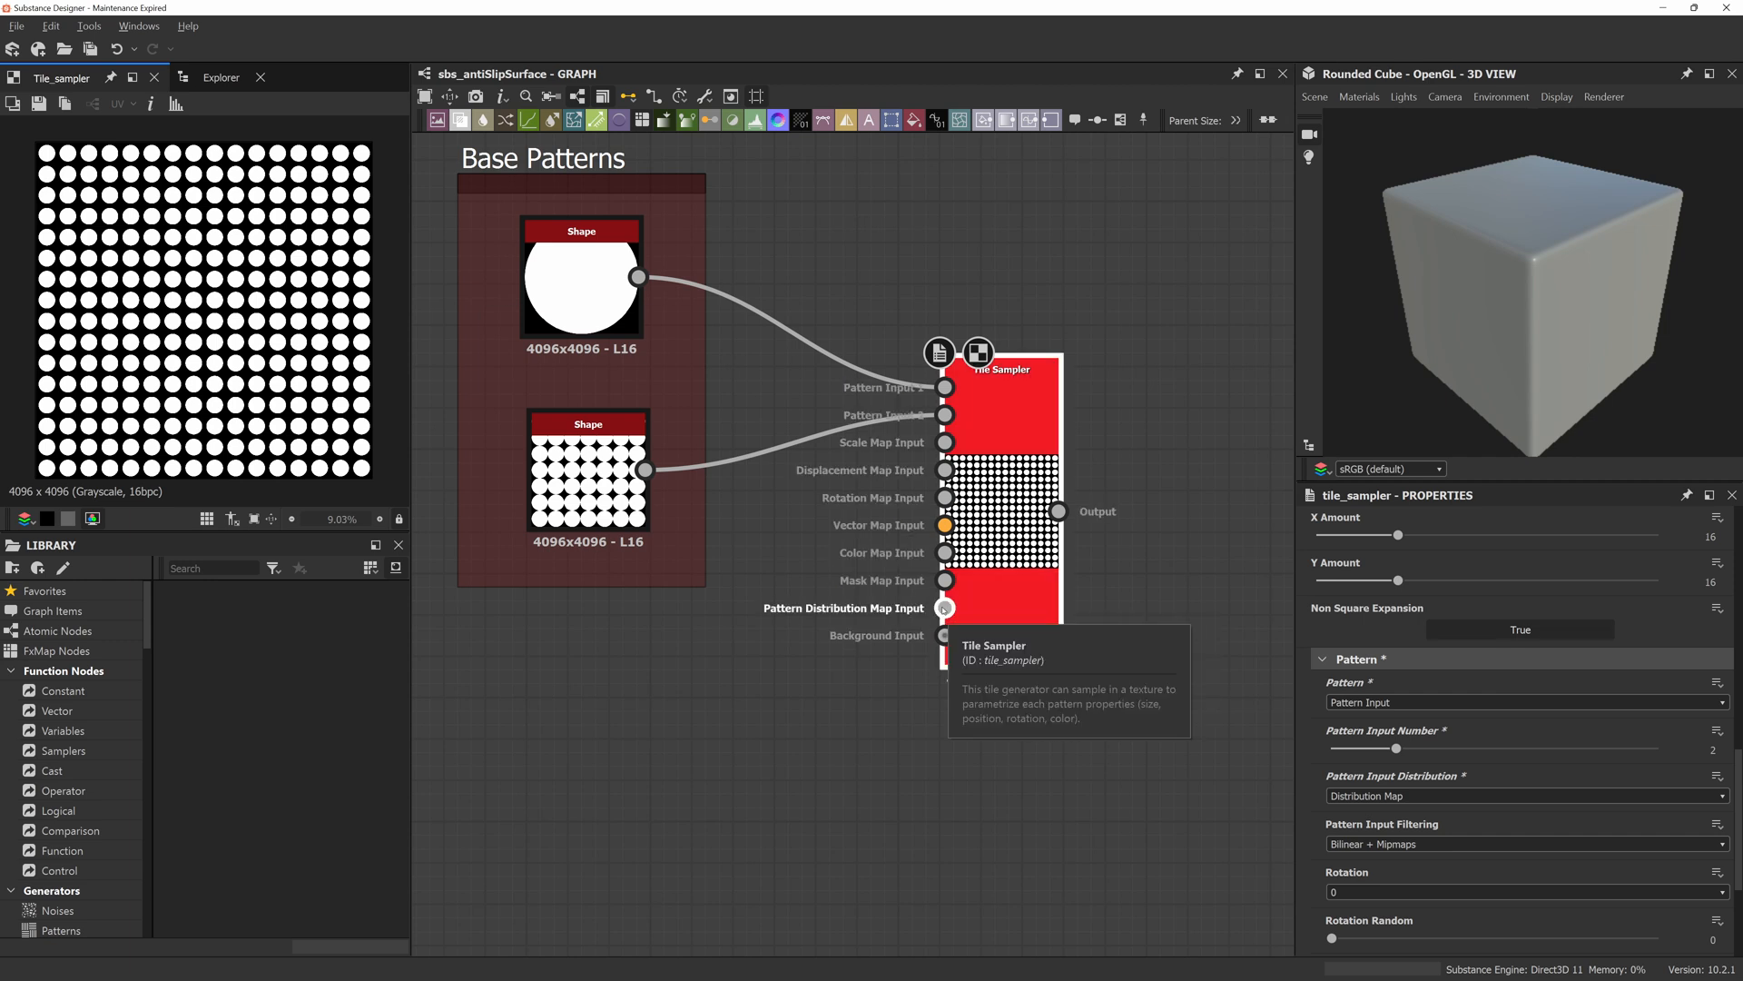
{"action": "left_click_drag", "start_coordinate": [944, 607], "coordinate": [696, 778]}
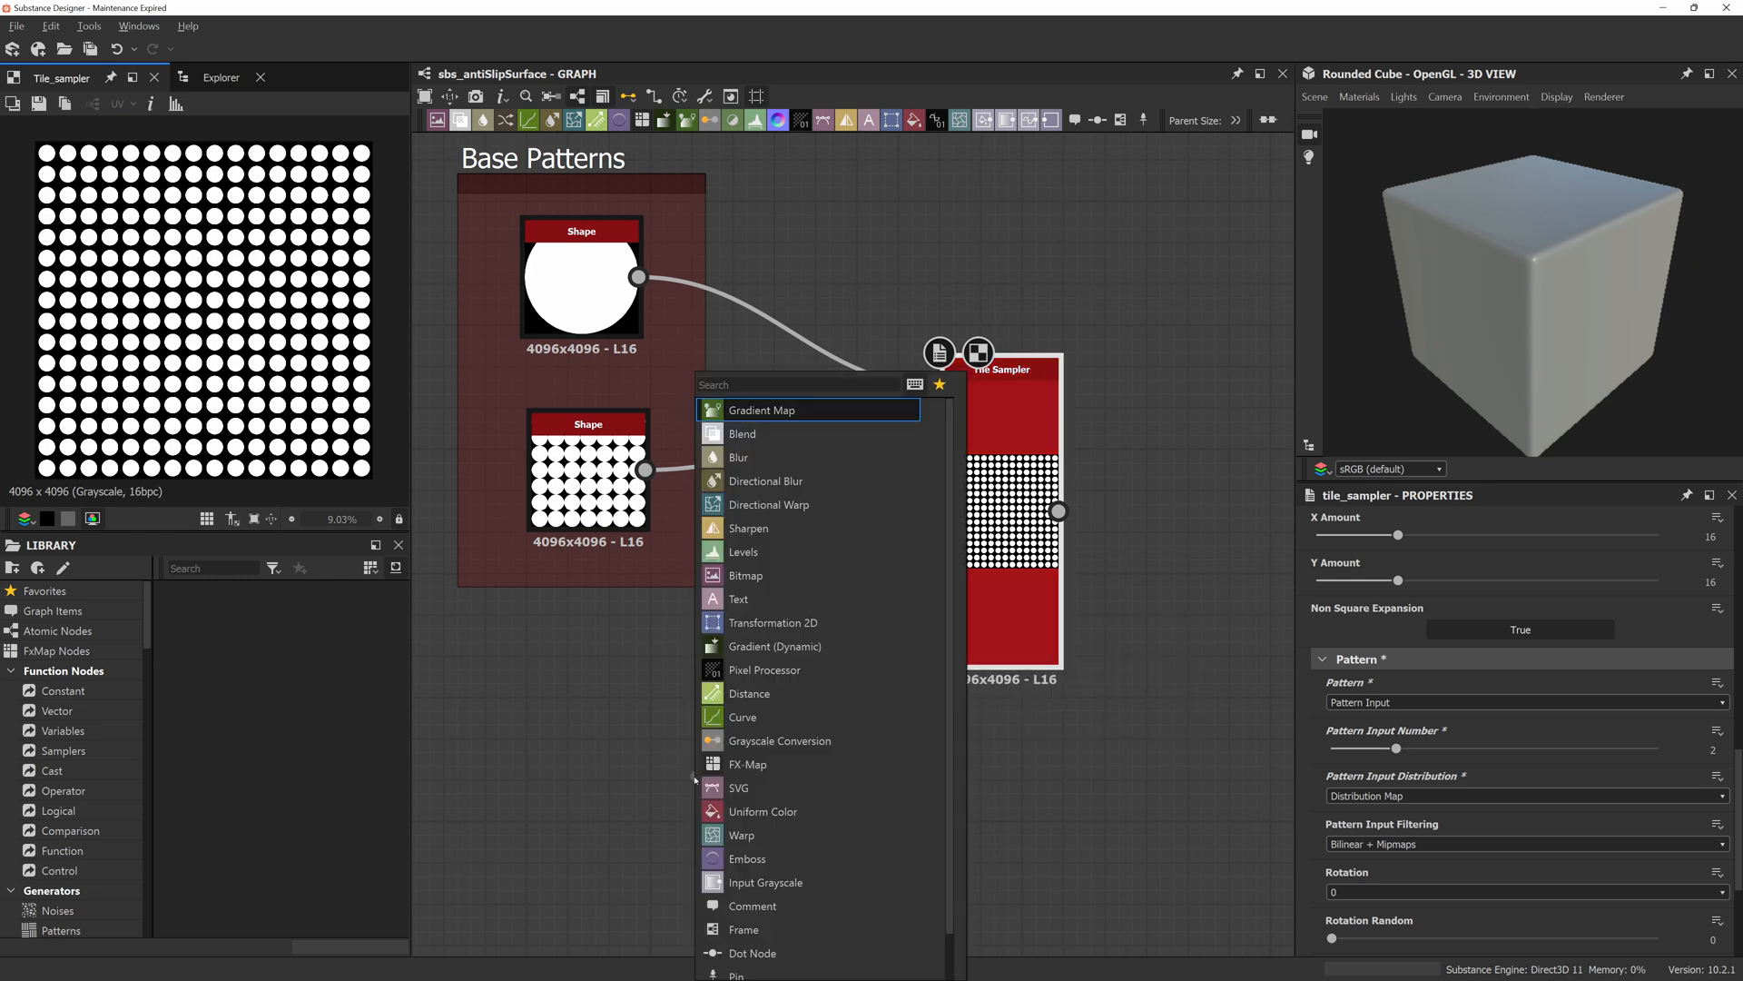
{"action": "type", "text": "checker"}
{"action": "key", "text": "Return"}
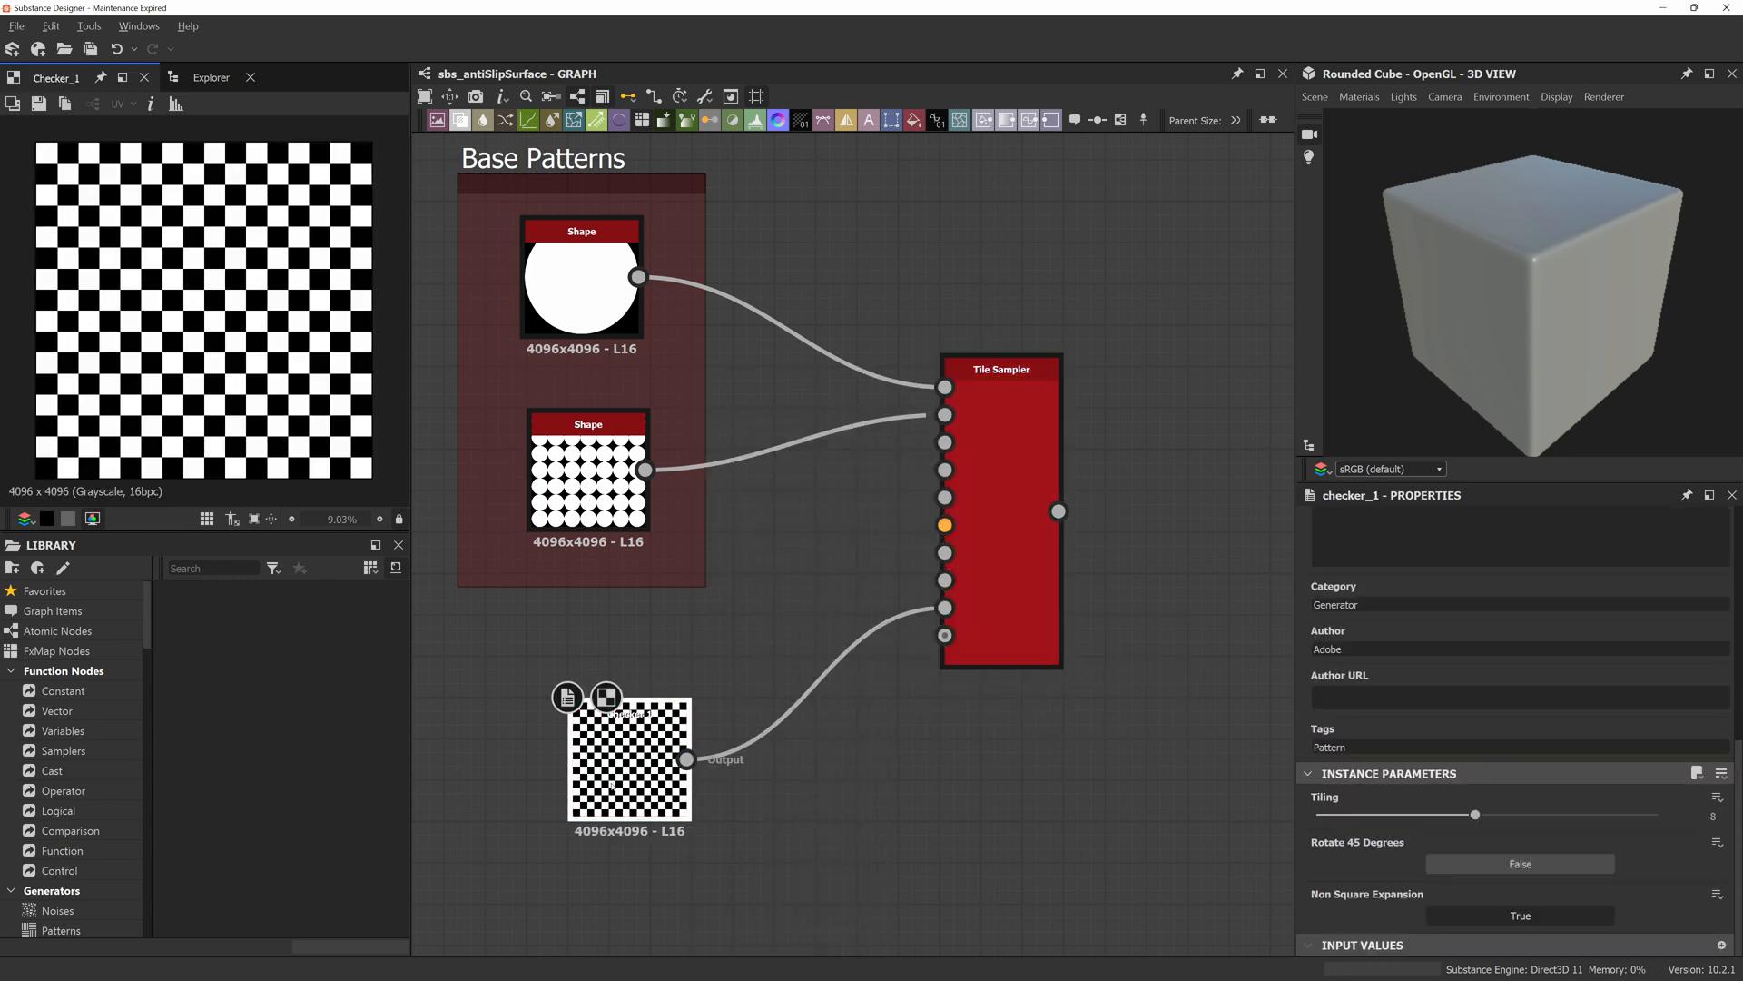
{"action": "left_click_drag", "start_coordinate": [612, 786], "coordinate": [570, 744]}
Compare the Tile Sampler output with the Checker 1 pattern in the 2D view.
{"action": "double_click", "coordinate": [984, 606]}
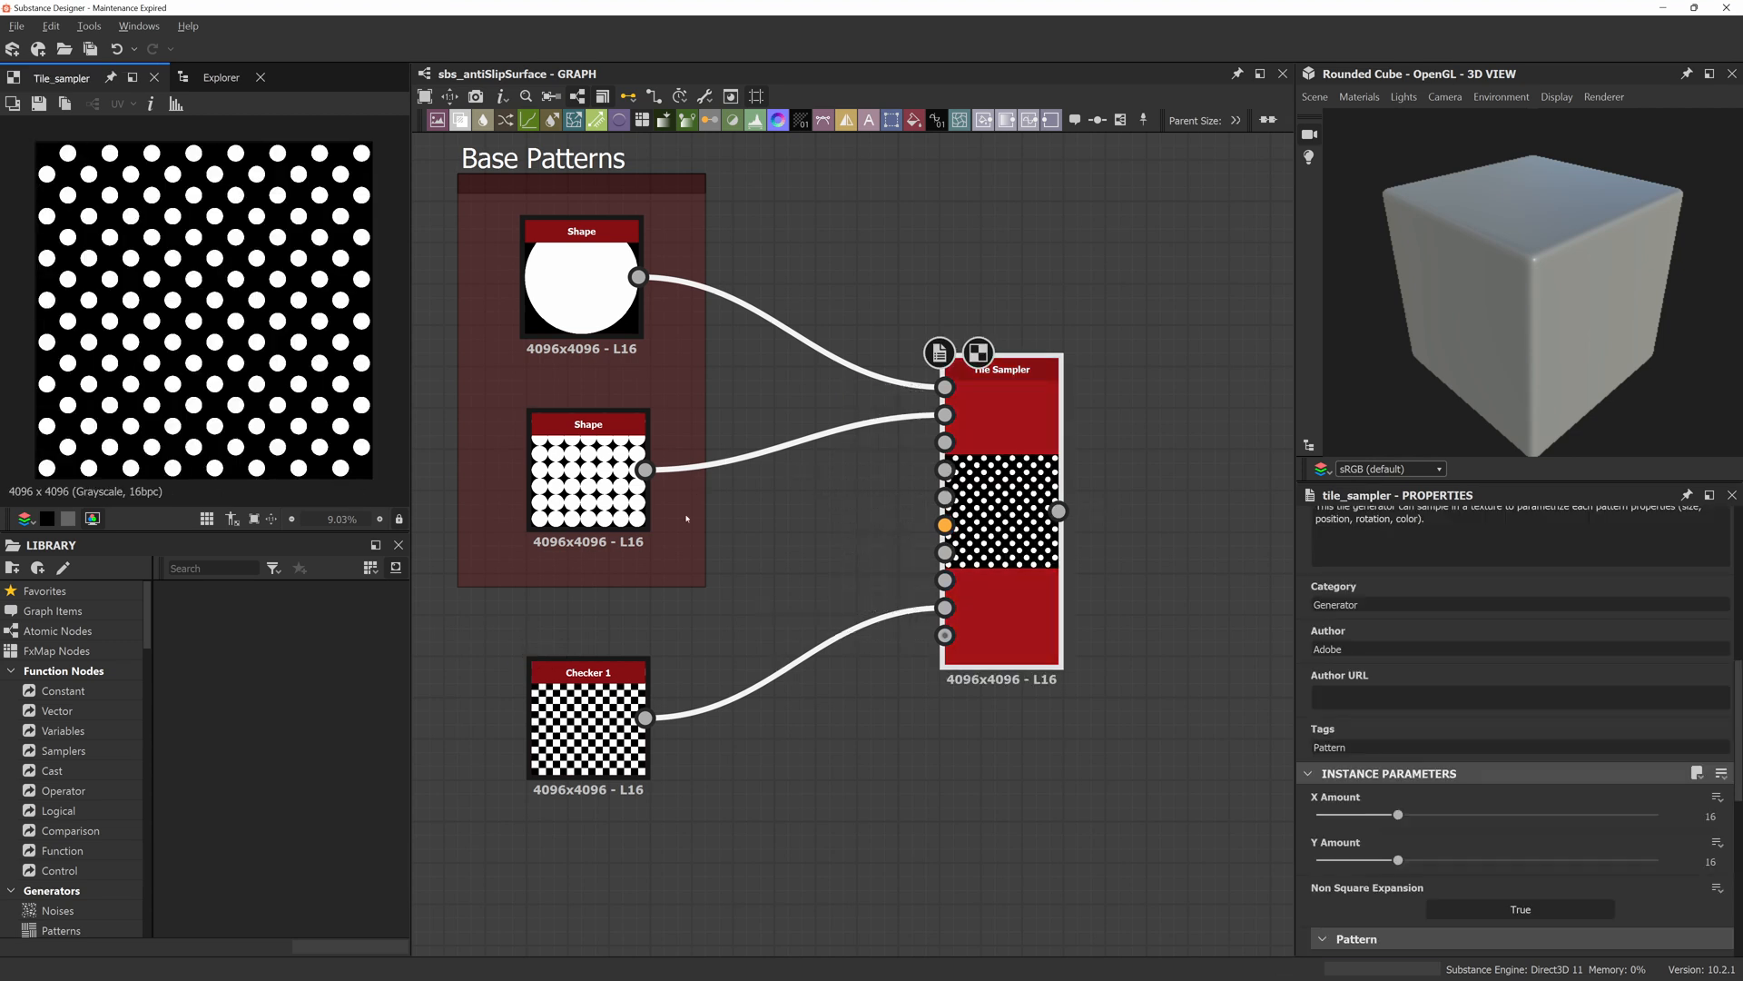
{"action": "double_click", "coordinate": [588, 726]}
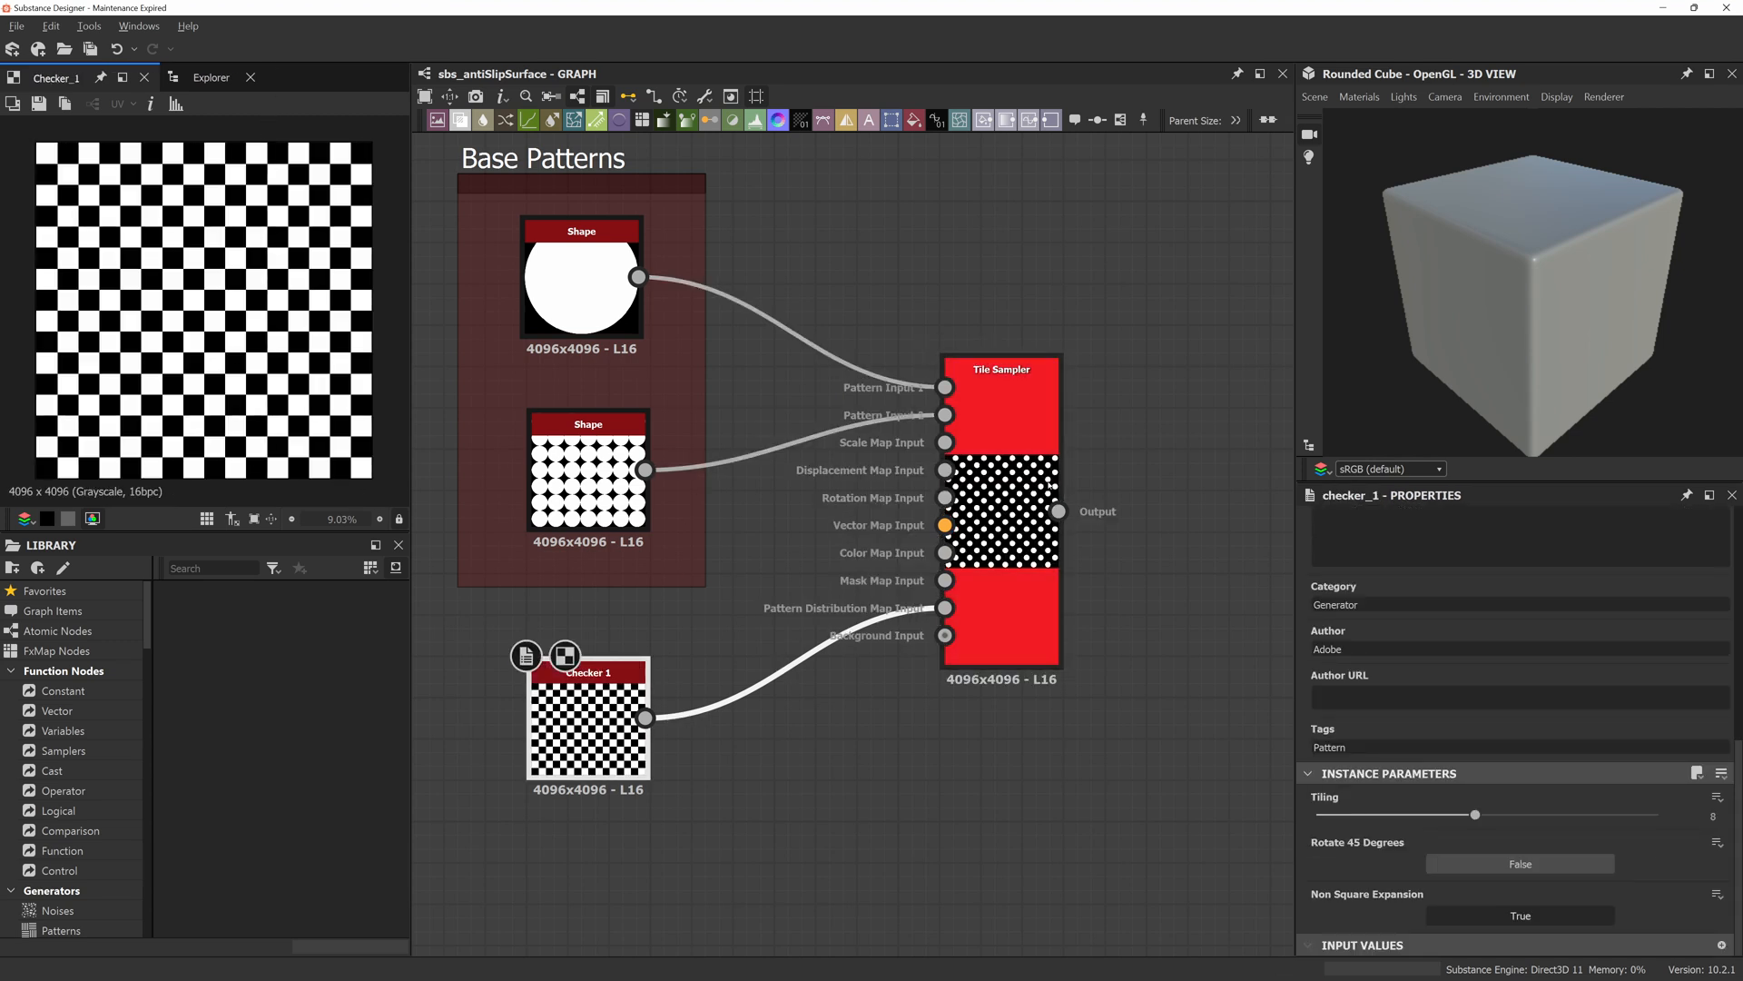
{"action": "double_click", "coordinate": [1015, 486]}
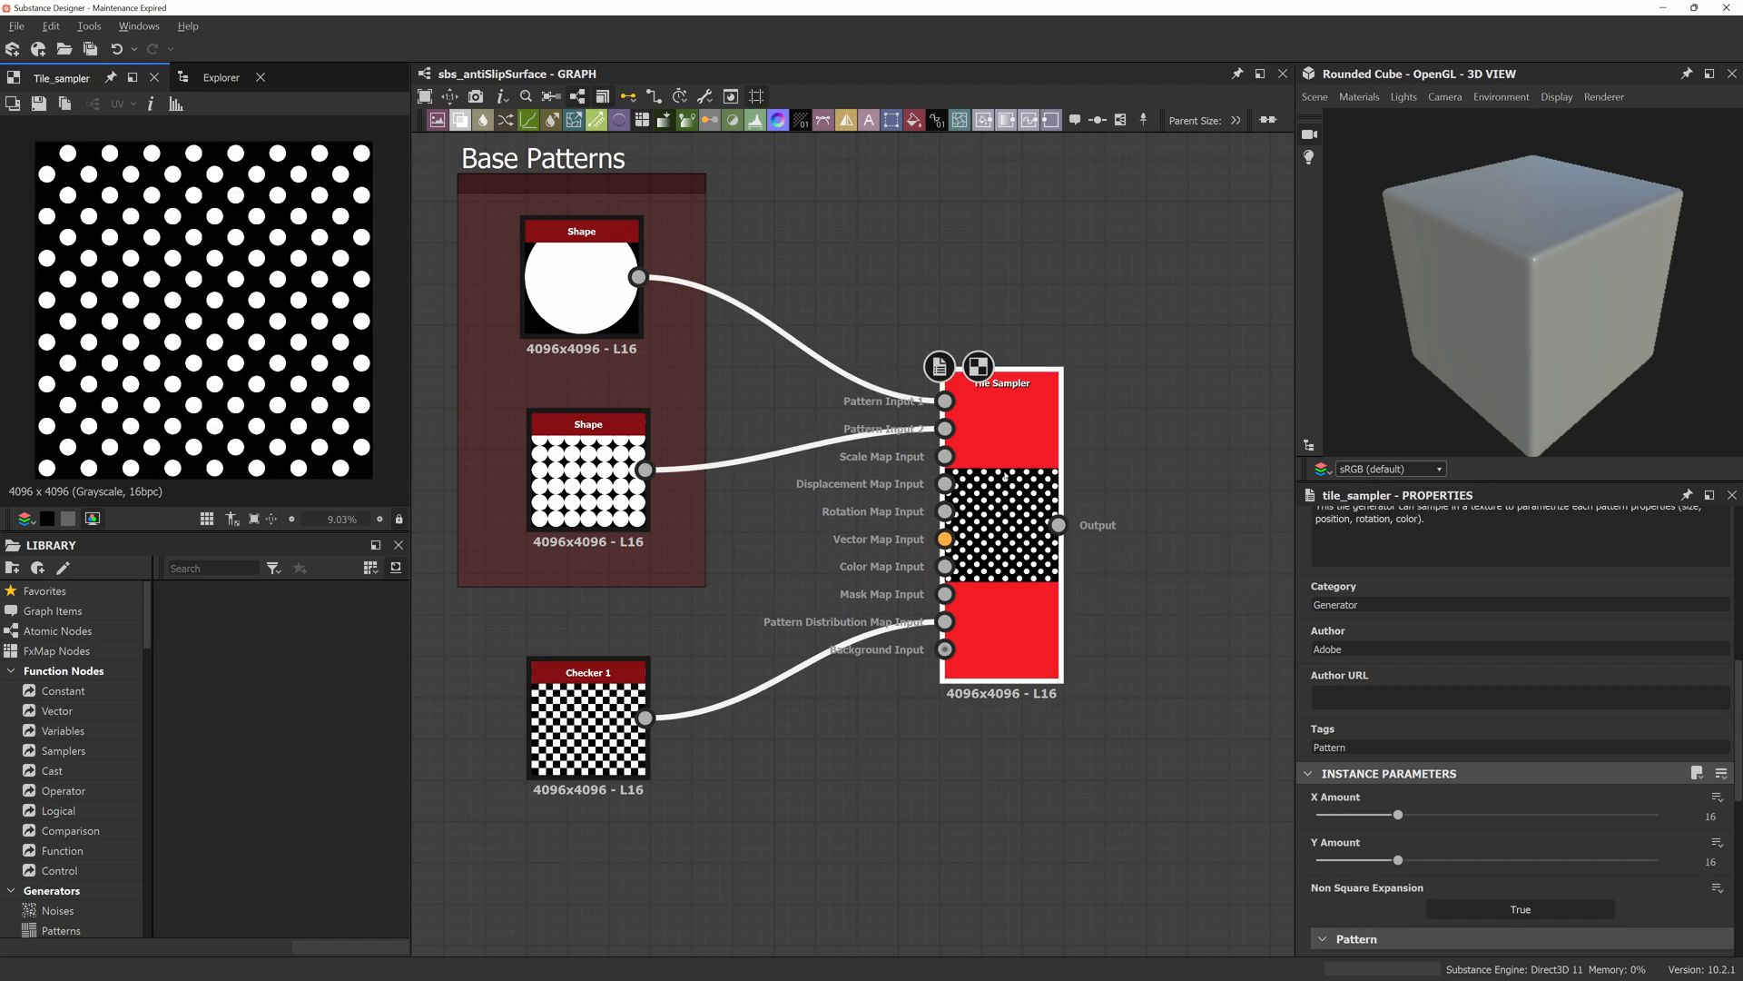
{"action": "double_click", "coordinate": [588, 722]}
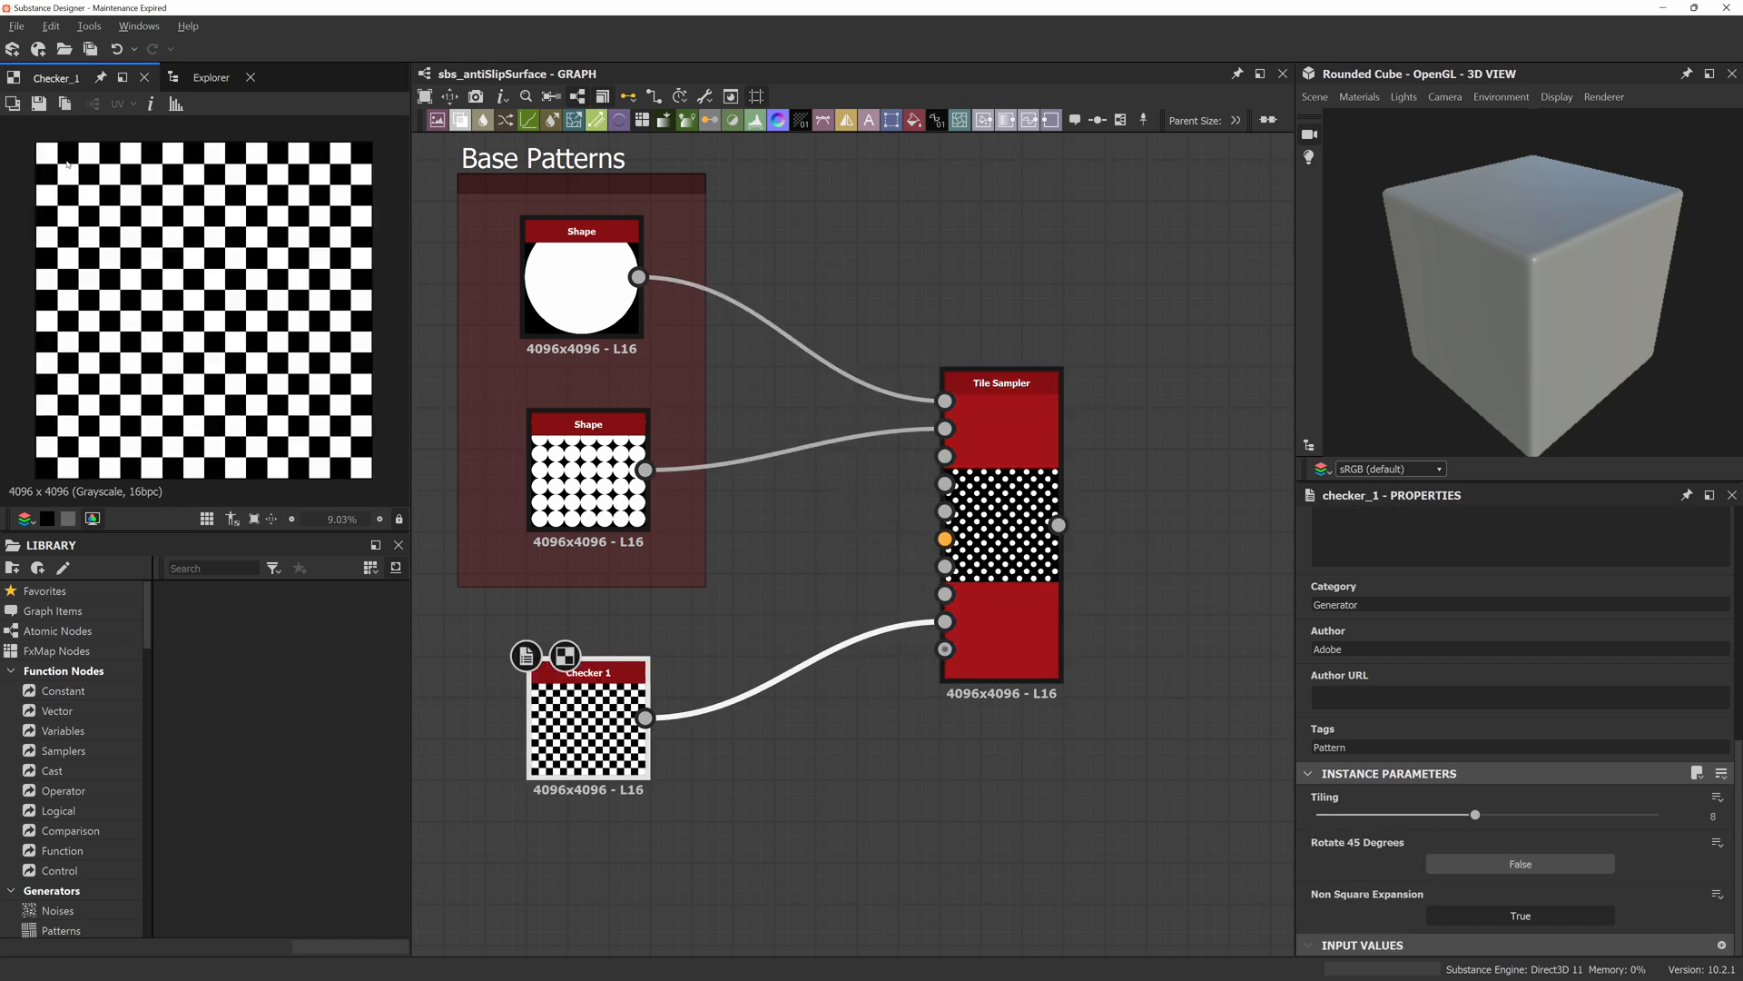
{"action": "double_click", "coordinate": [1002, 427]}
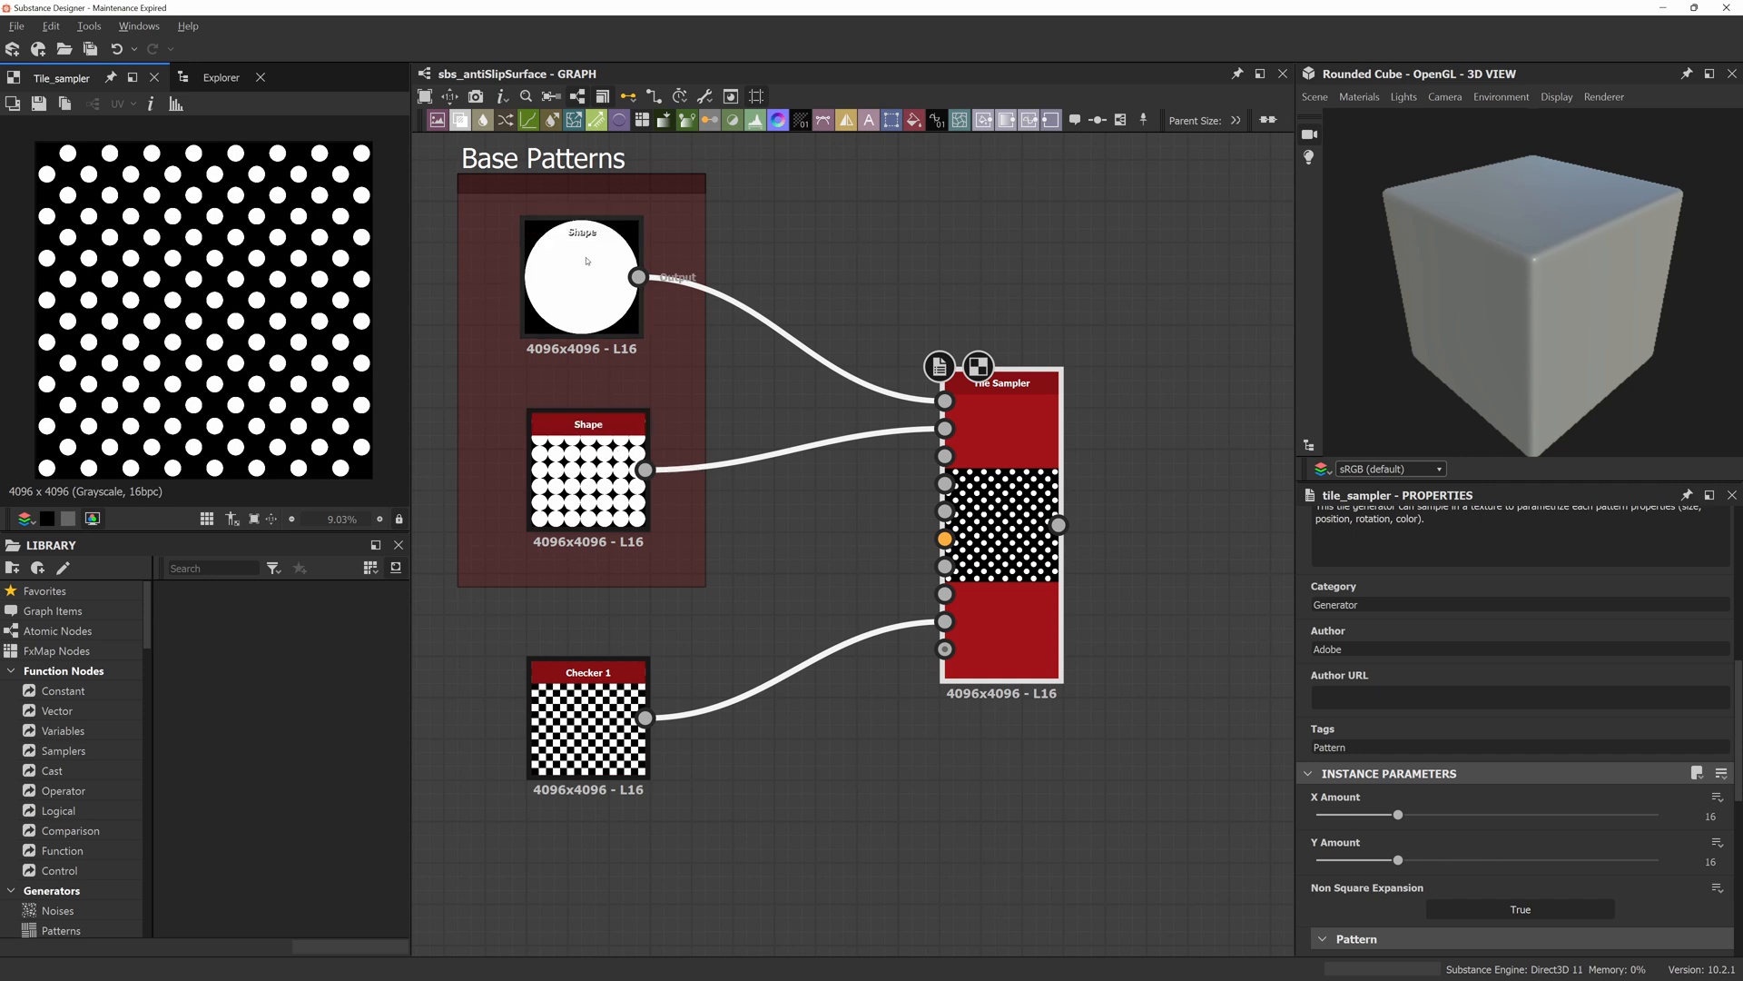
Insert a Levels node between Checker 1 and the Tile Sampler's distribution map input, placed close beside Checker 1.
{"action": "left_click", "coordinate": [608, 695]}
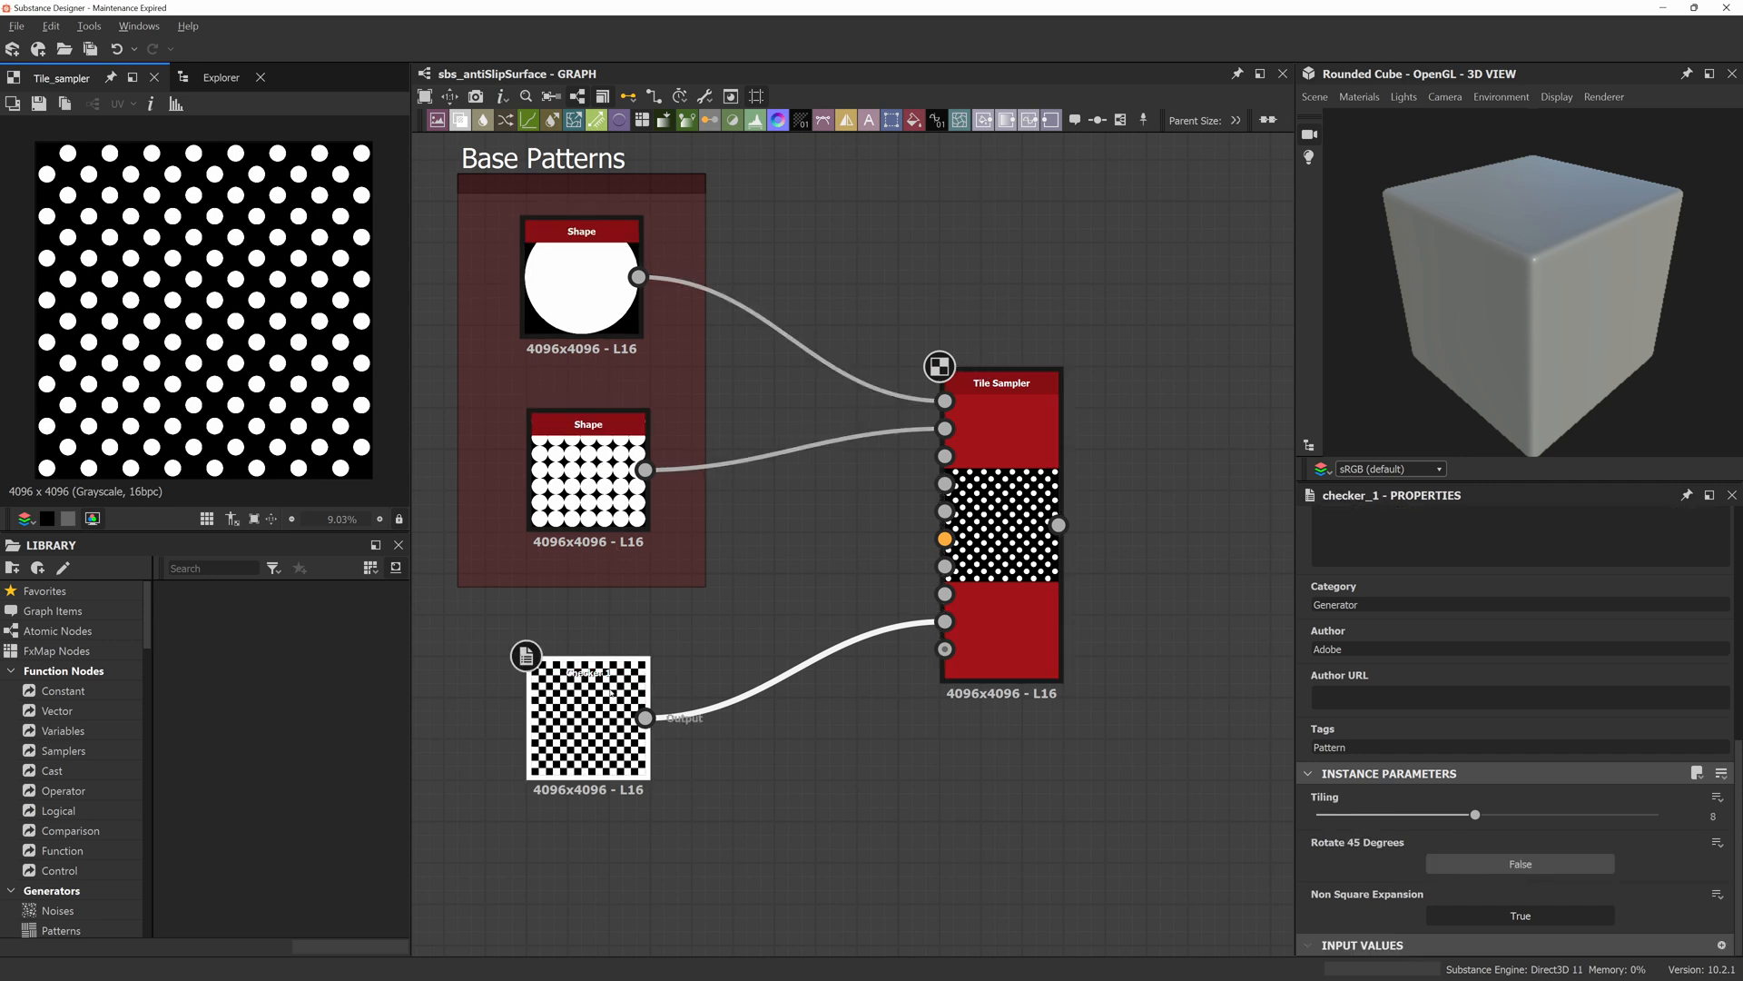
{"action": "left_click_drag", "start_coordinate": [611, 692], "coordinate": [587, 691]}
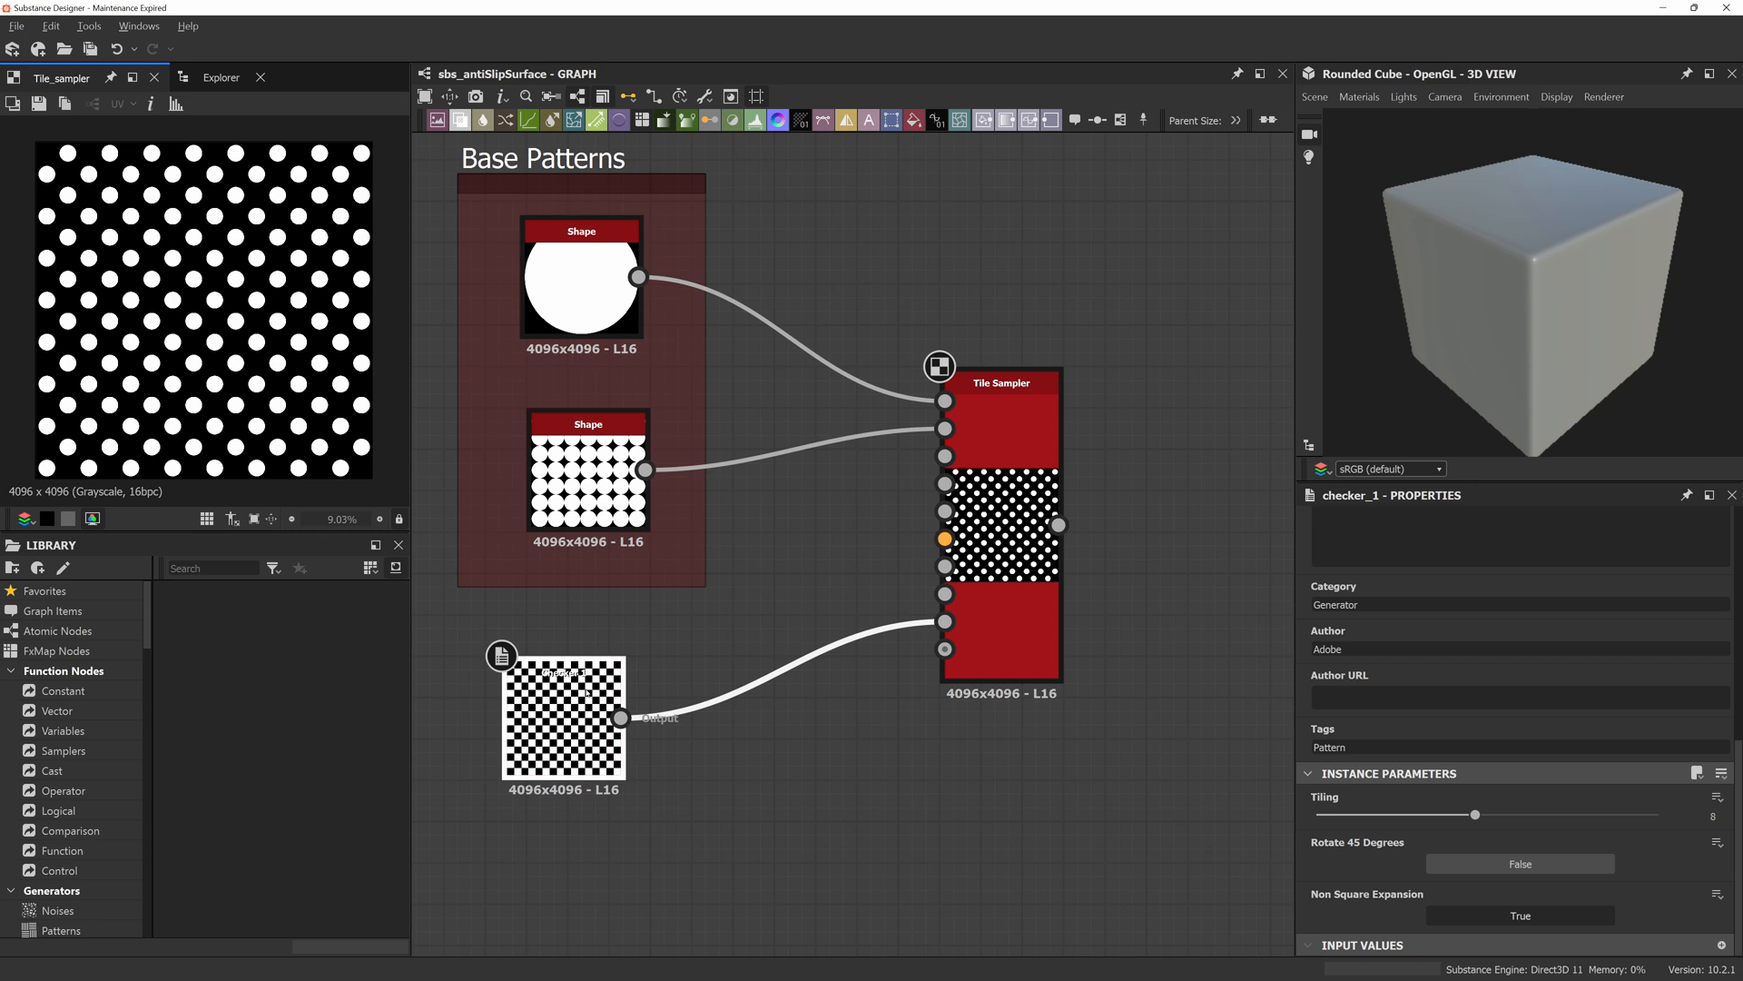
{"action": "key", "text": "space"}
{"action": "type", "text": "le"}
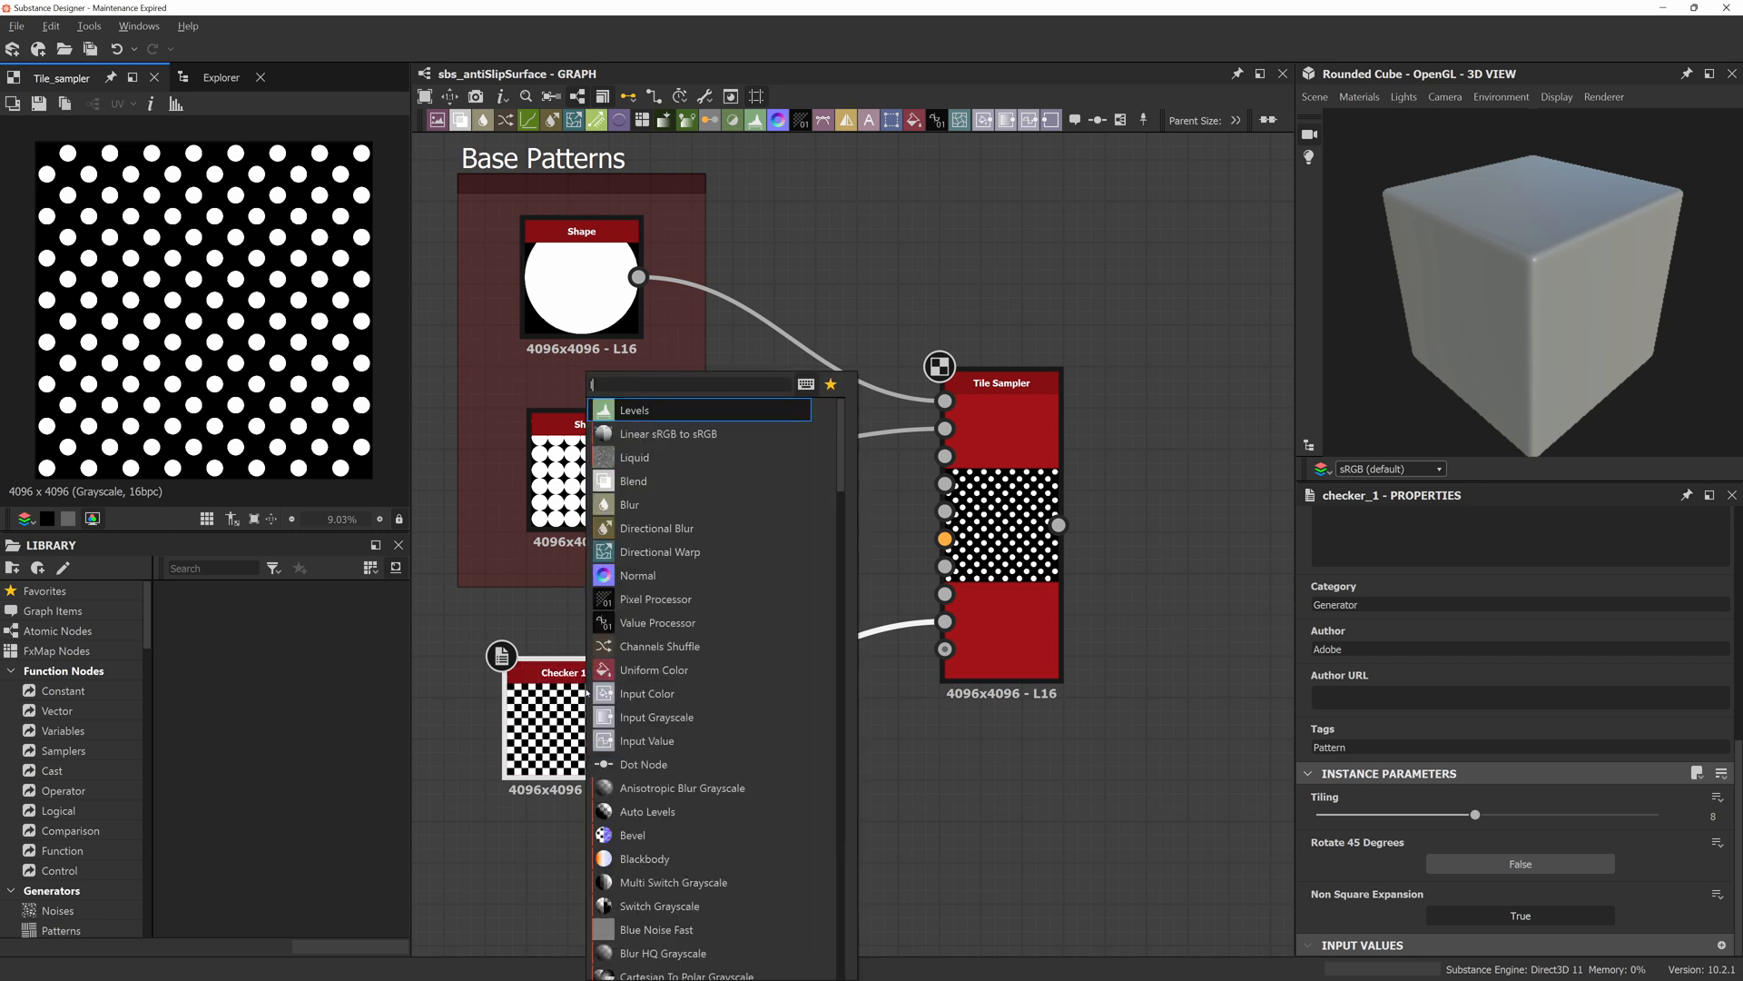
{"action": "key", "text": "Return"}
{"action": "left_click_drag", "start_coordinate": [770, 717], "coordinate": [712, 717]}
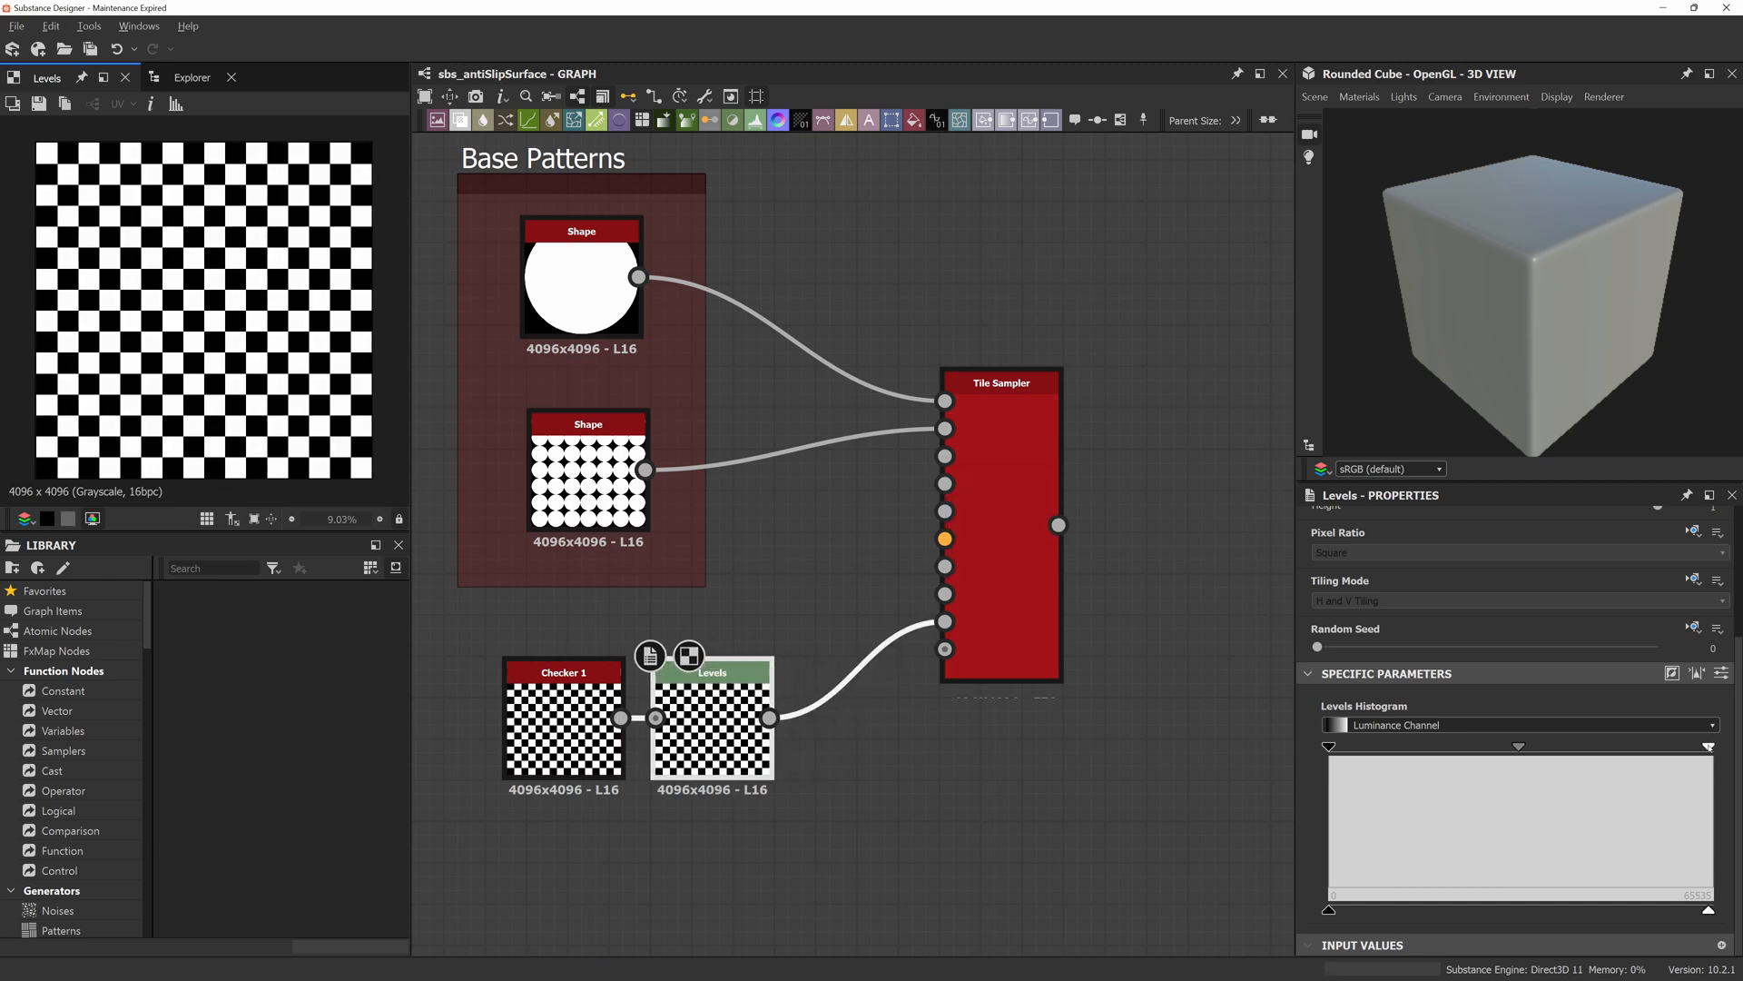
Examine the Tile Sampler's pattern up close and compare its disc arrangement with the Reference photo.
{"action": "left_click", "coordinate": [1001, 386]}
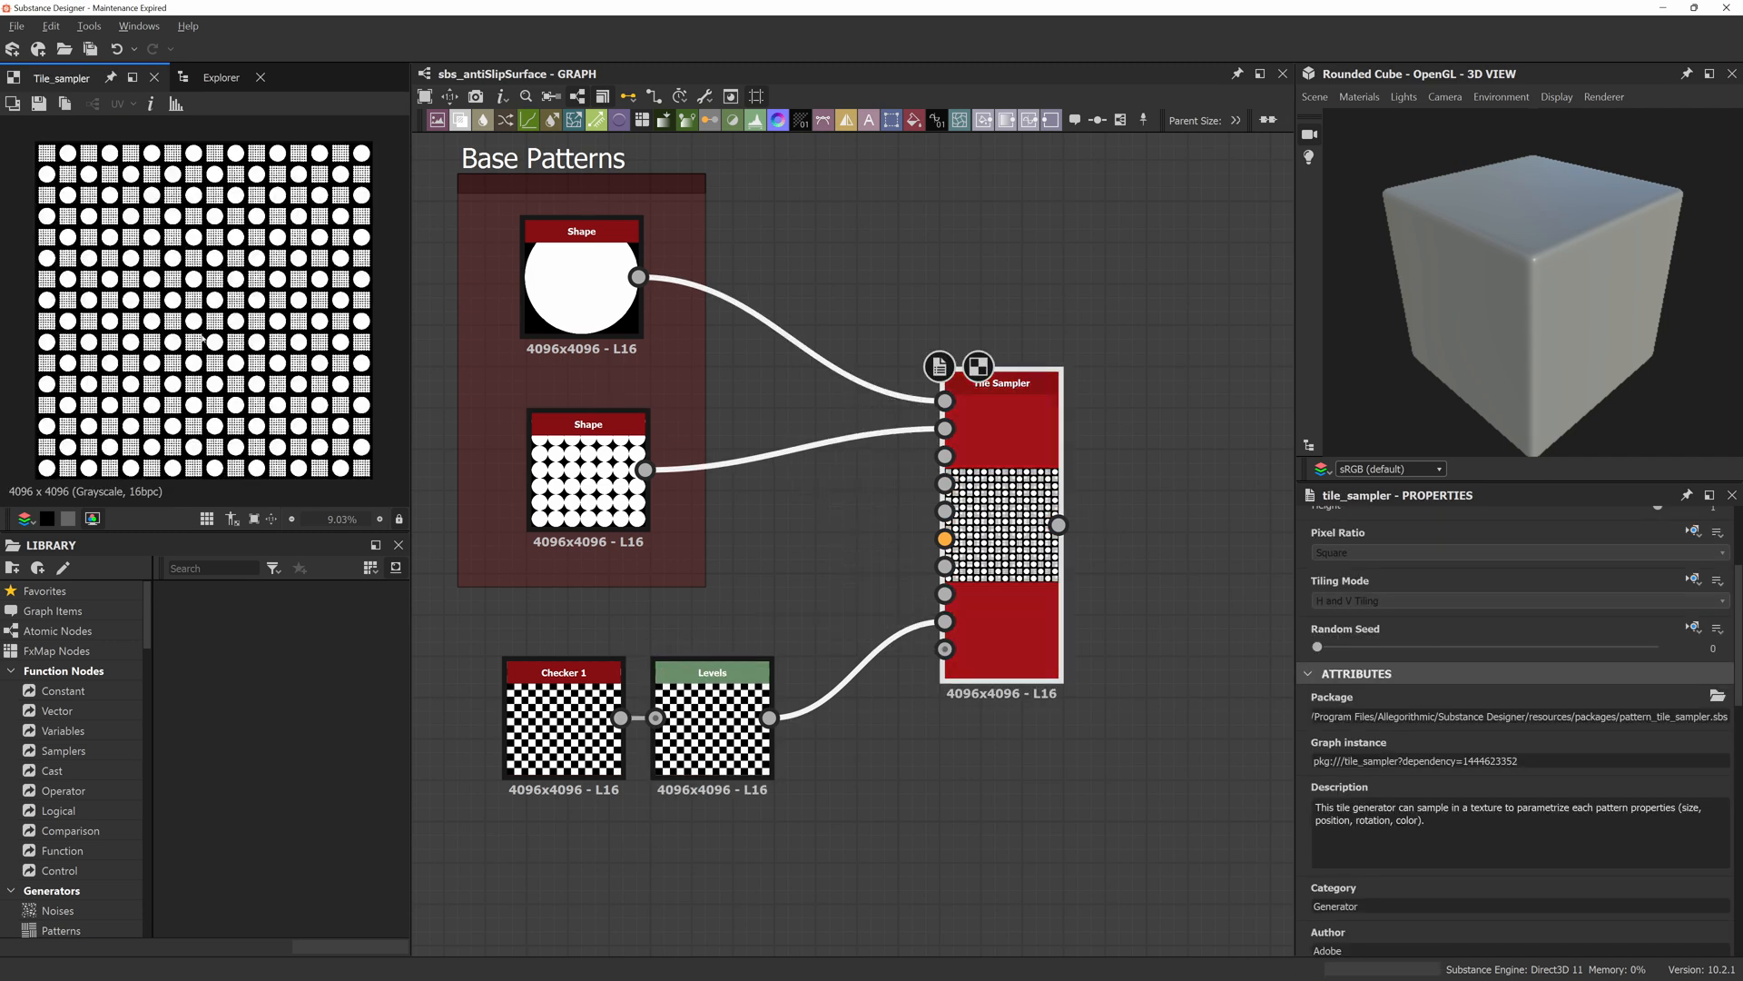
{"action": "scroll", "coordinate": [180, 307], "scroll_direction": "up", "scroll_amount": 4}
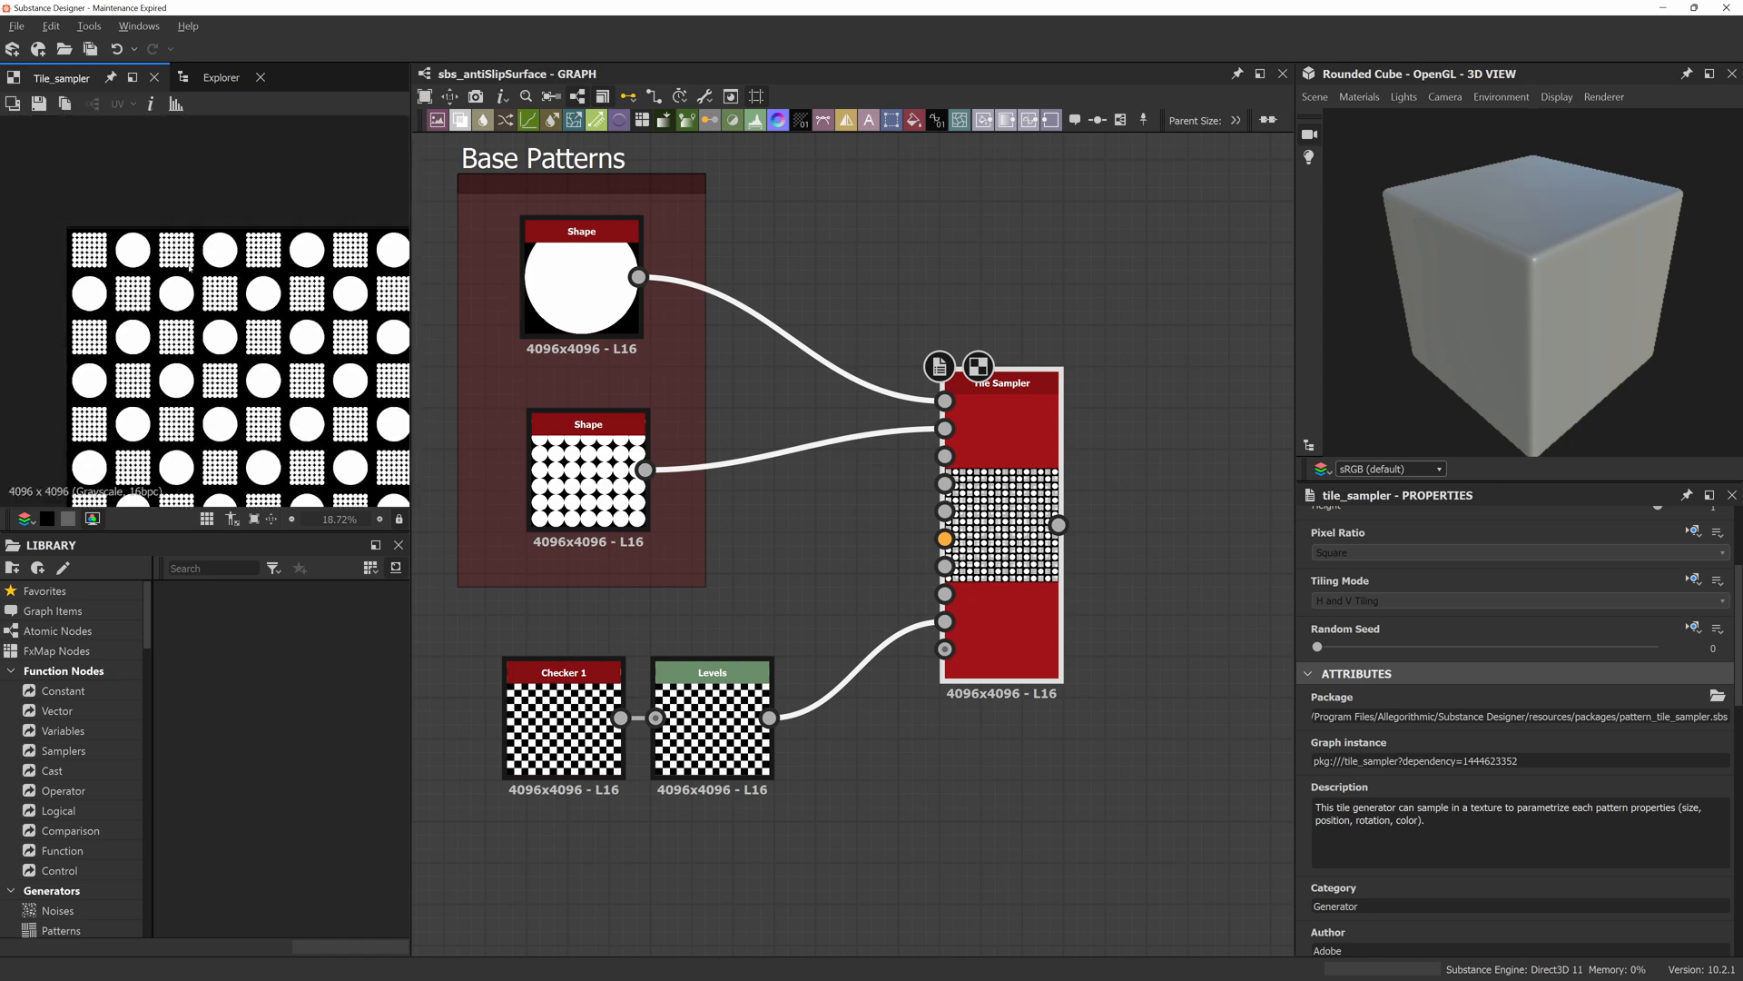
{"action": "scroll", "coordinate": [194, 254], "scroll_direction": "down", "scroll_amount": 4}
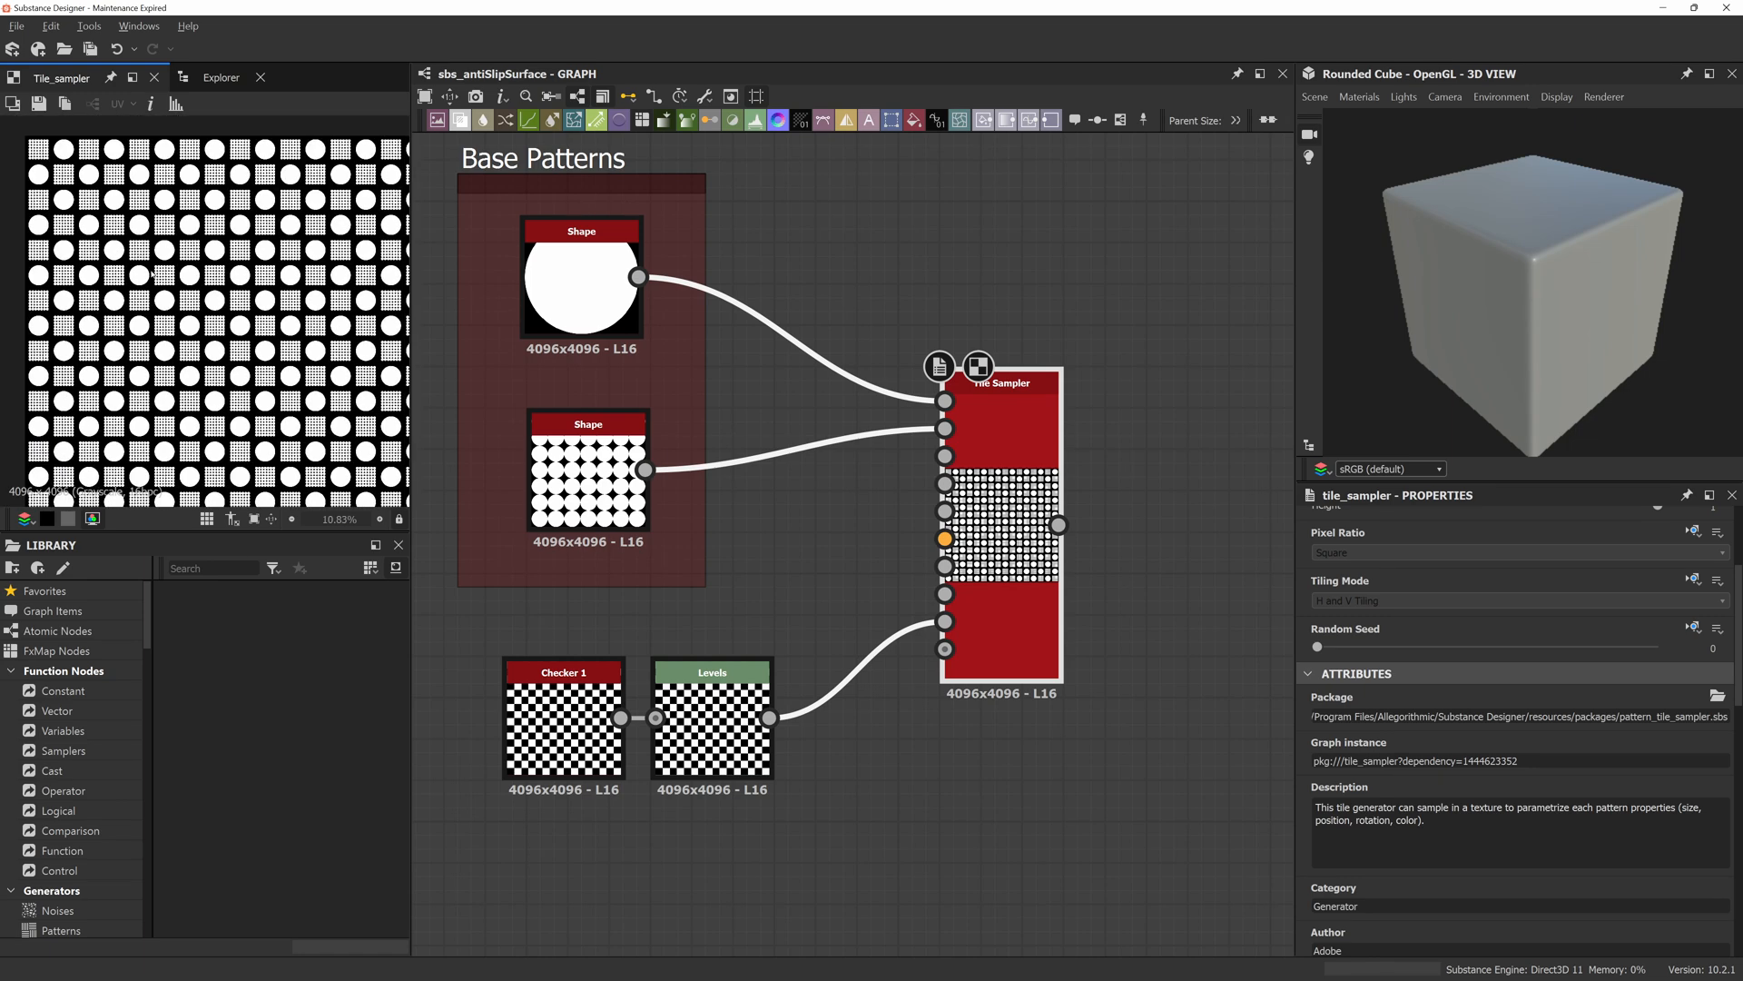
{"action": "left_click", "coordinate": [218, 78]}
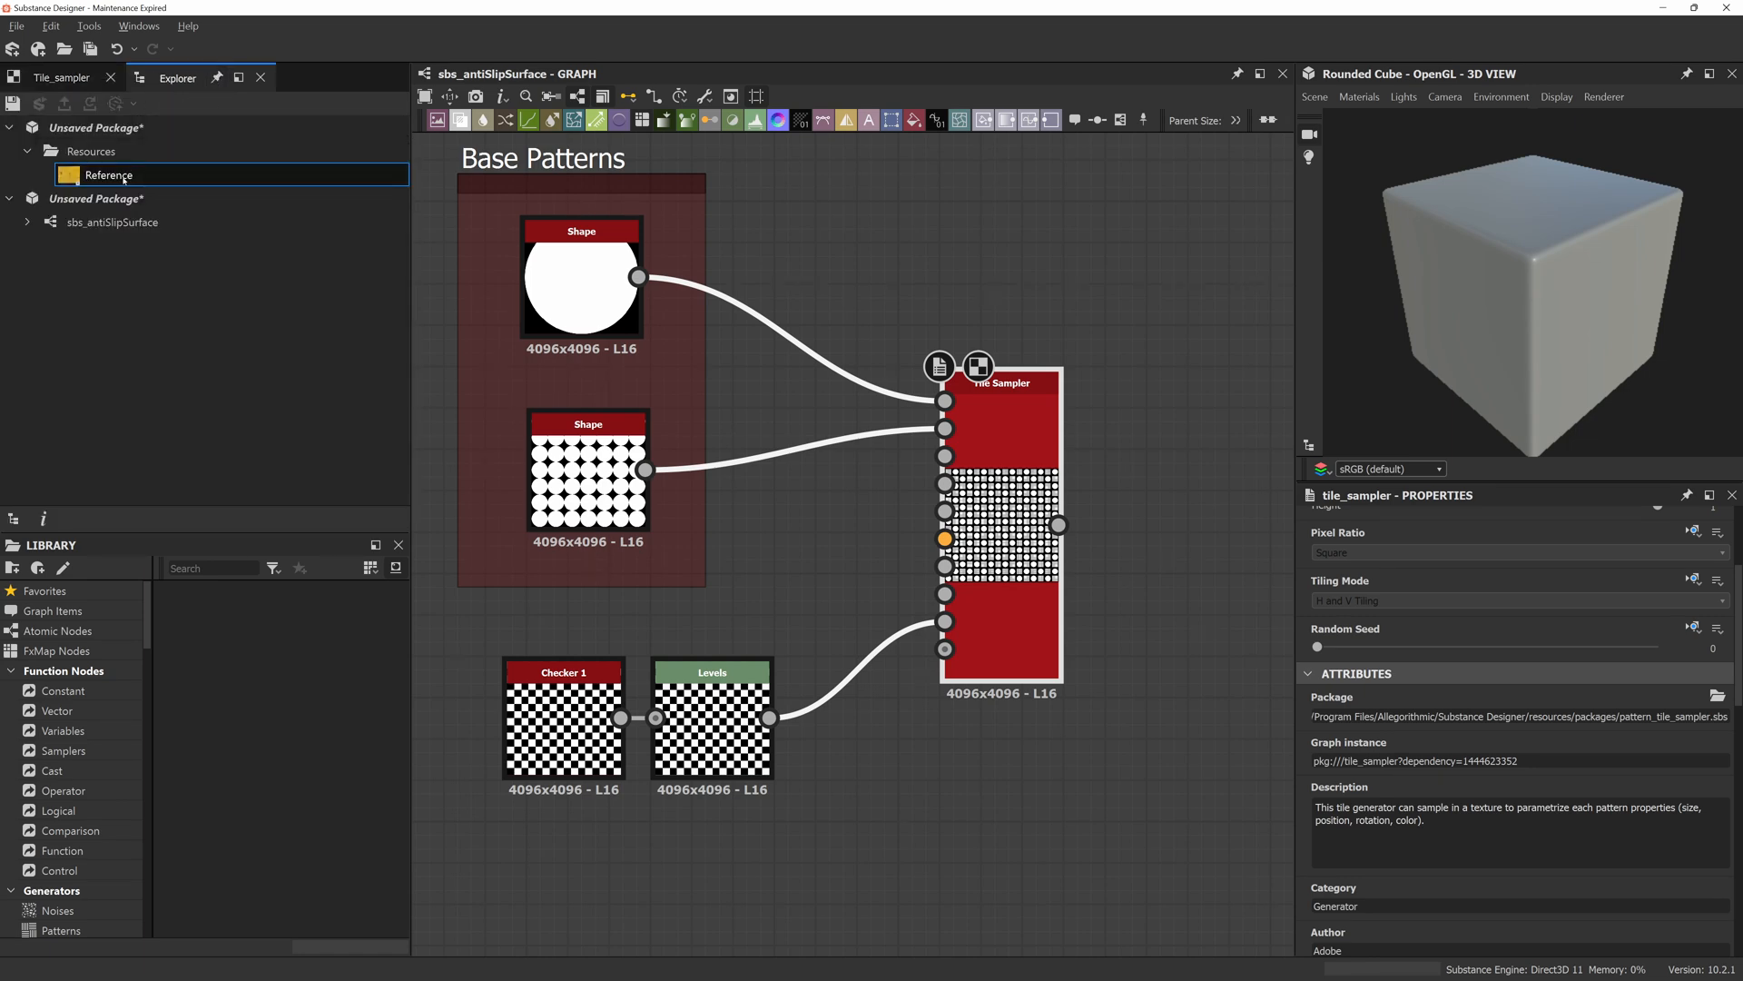
{"action": "double_click", "coordinate": [124, 179]}
{"action": "scroll", "coordinate": [220, 344], "scroll_direction": "up", "scroll_amount": 6}
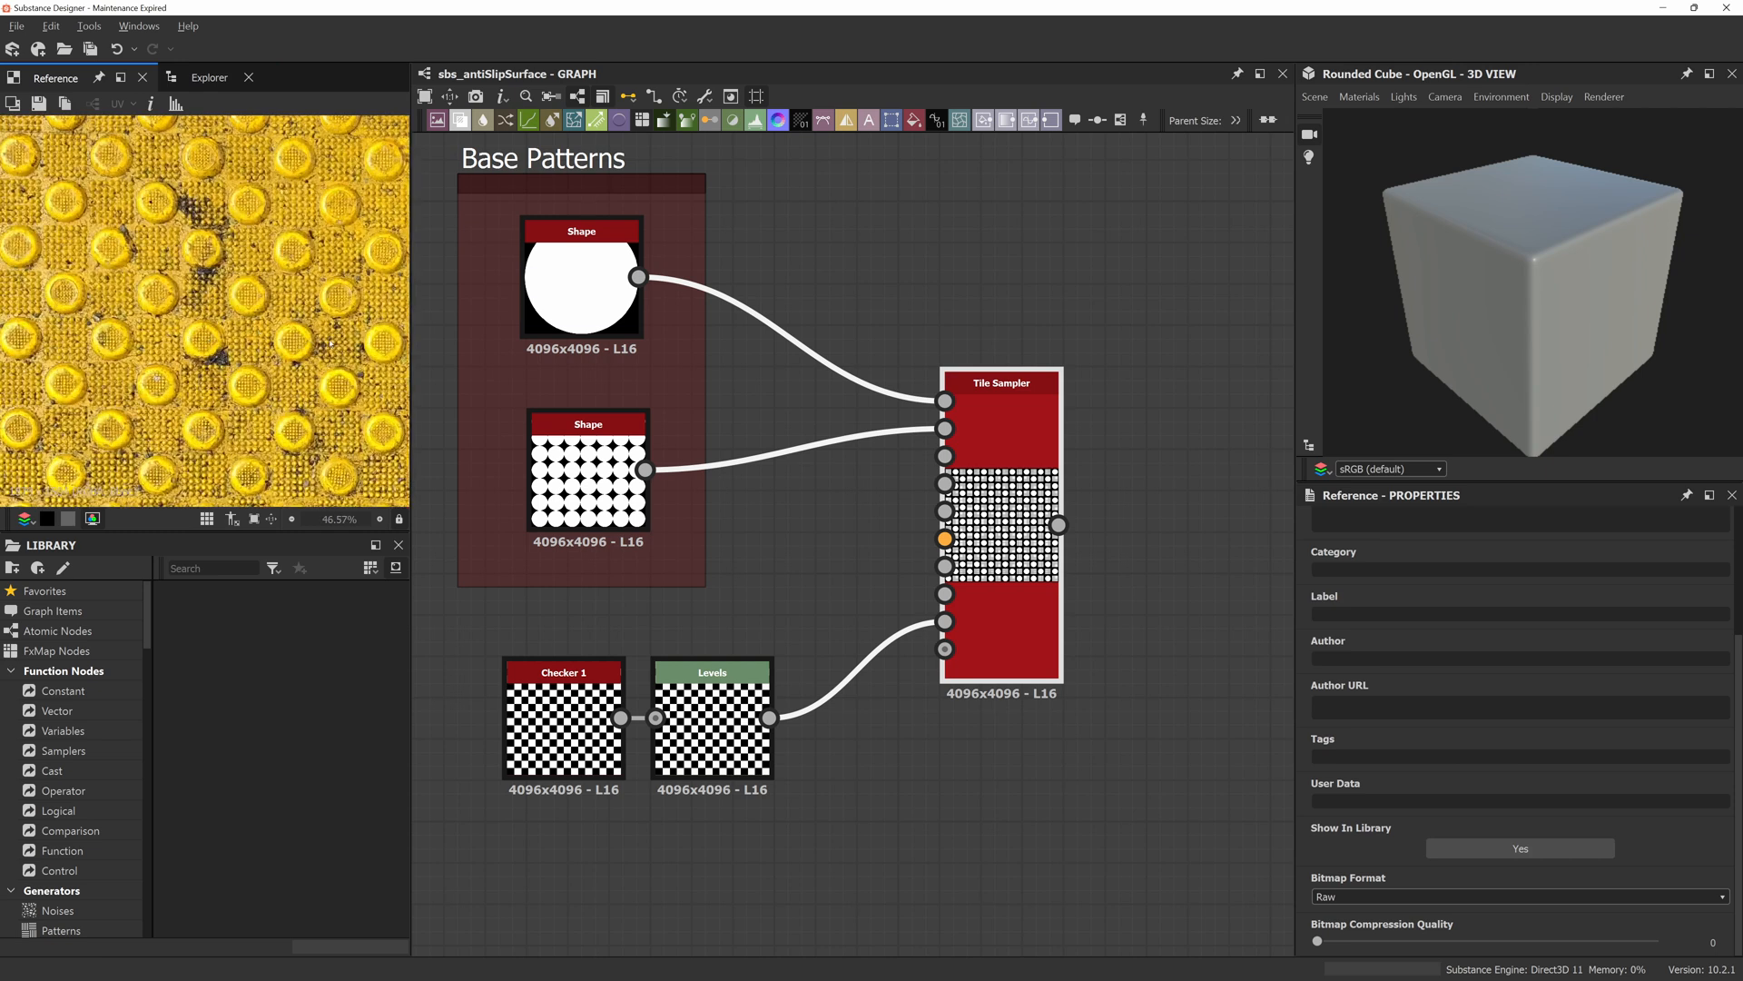
{"action": "left_click", "coordinate": [209, 78]}
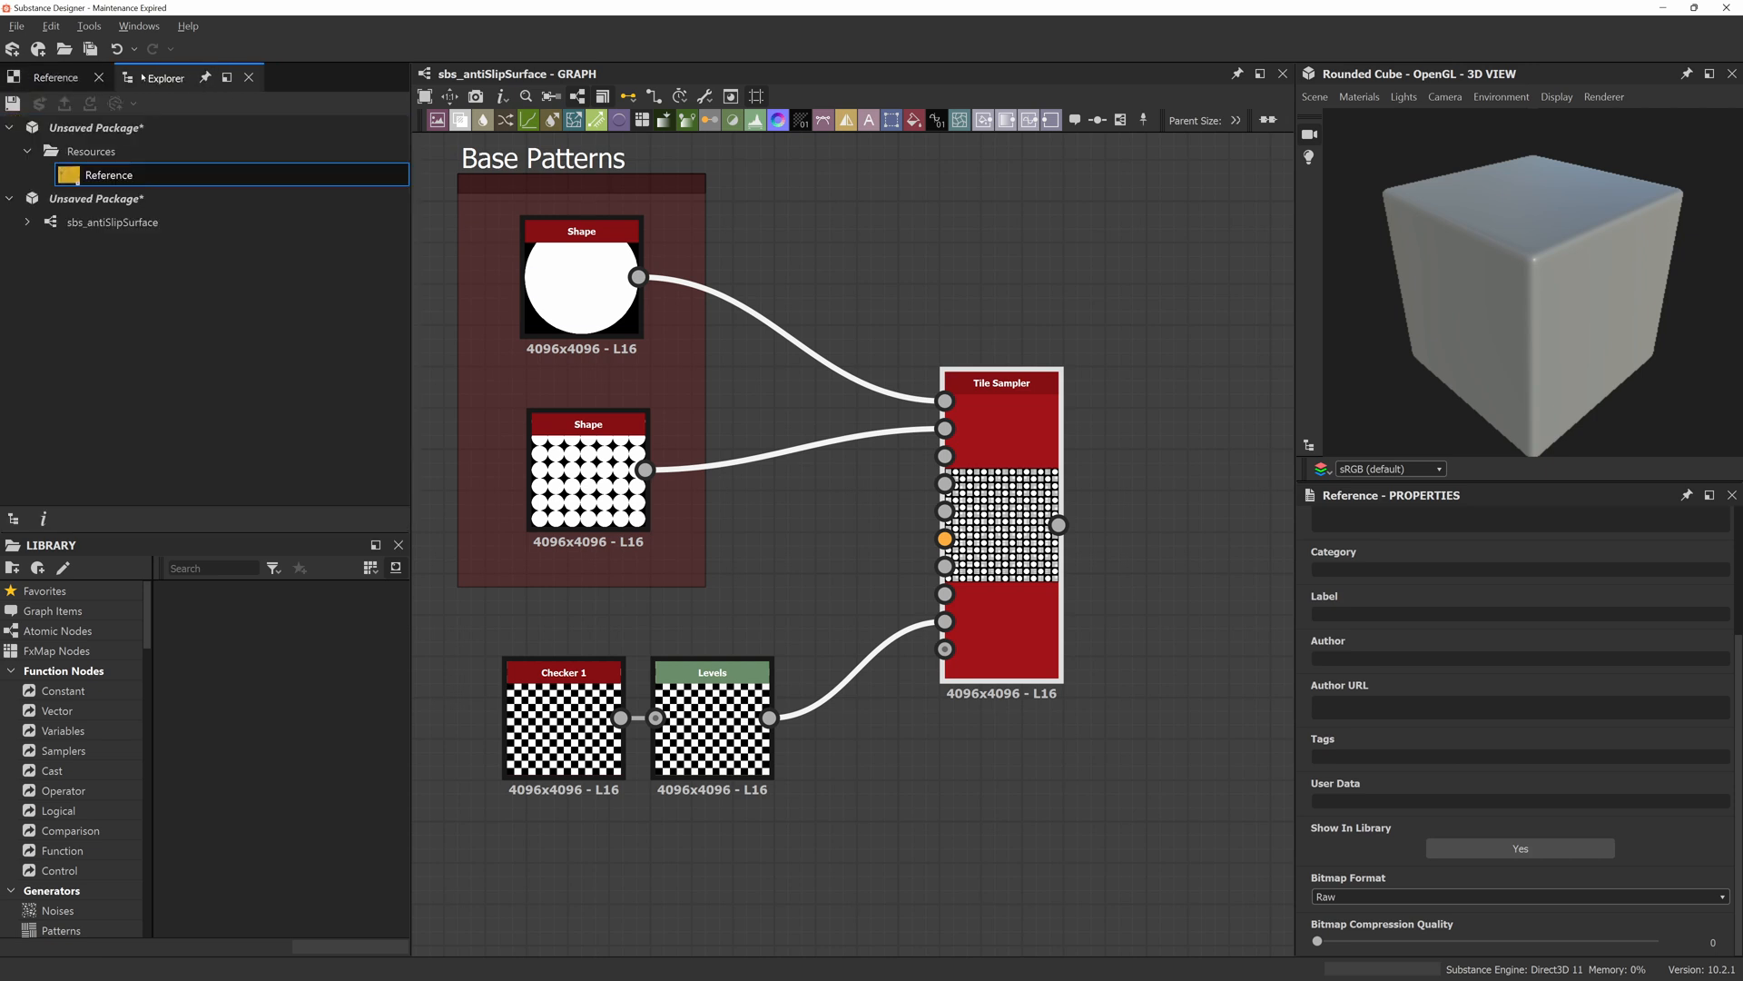
{"action": "double_click", "coordinate": [1027, 489]}
{"action": "scroll", "coordinate": [179, 313], "scroll_direction": "down", "scroll_amount": 3}
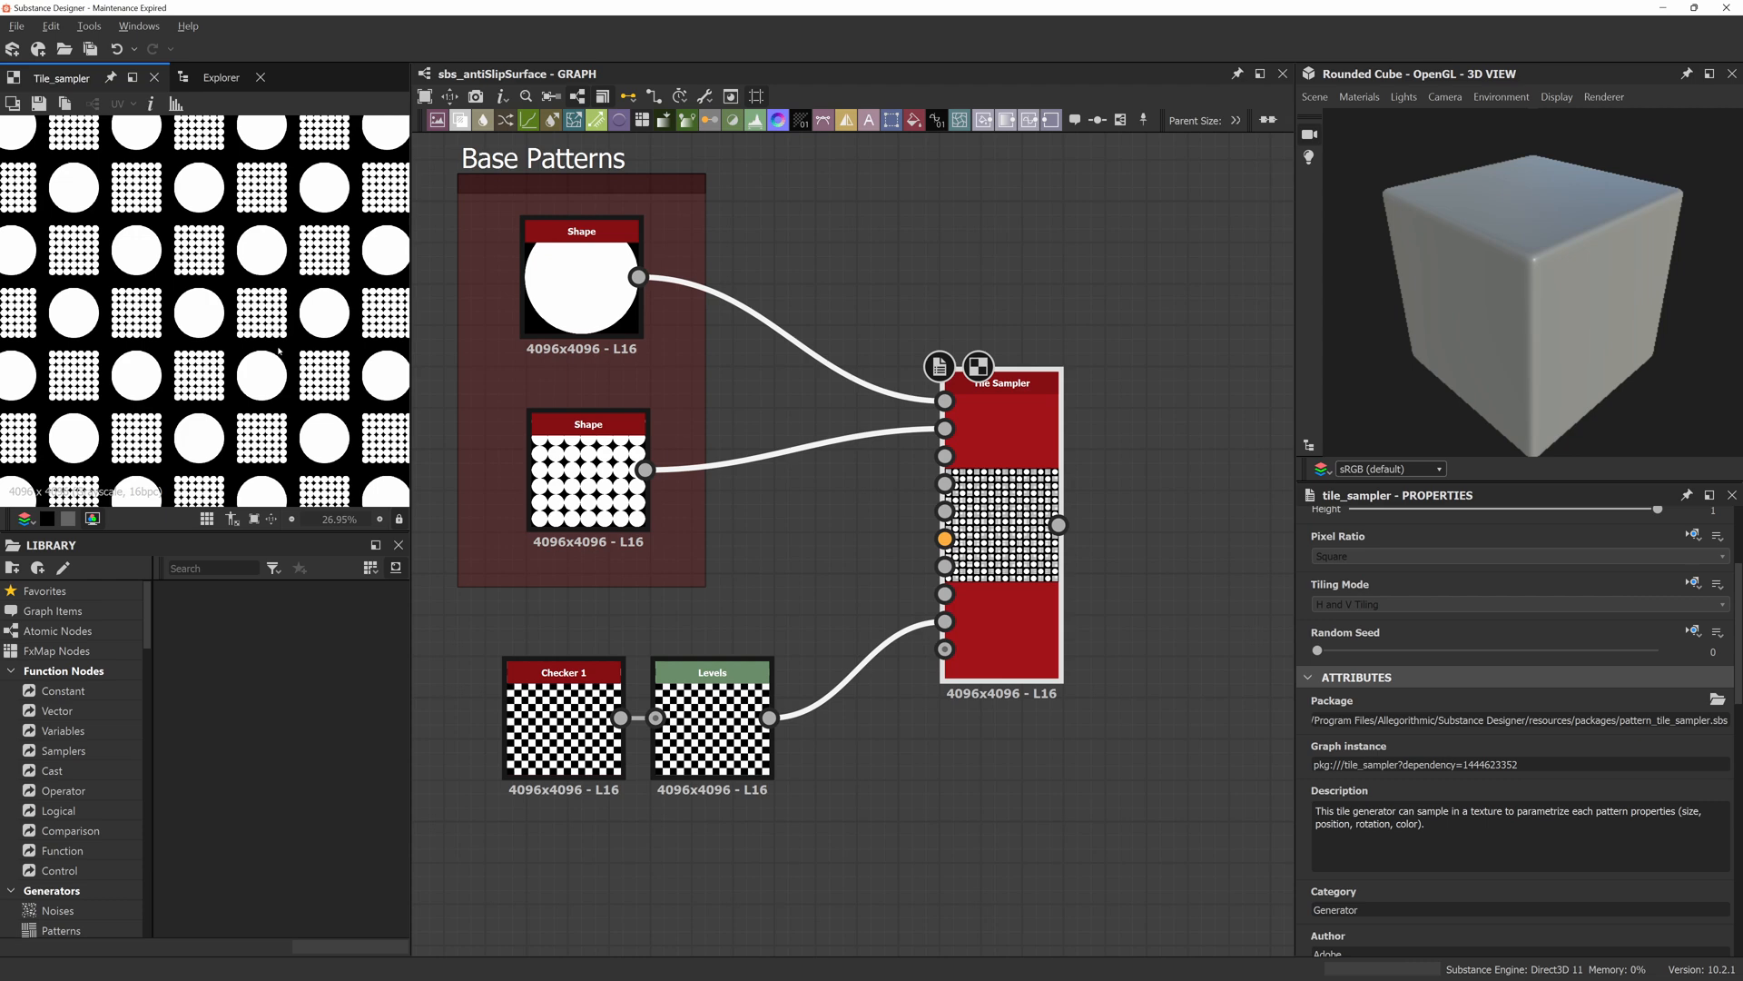
{"action": "scroll", "coordinate": [235, 339], "scroll_direction": "down", "scroll_amount": 2}
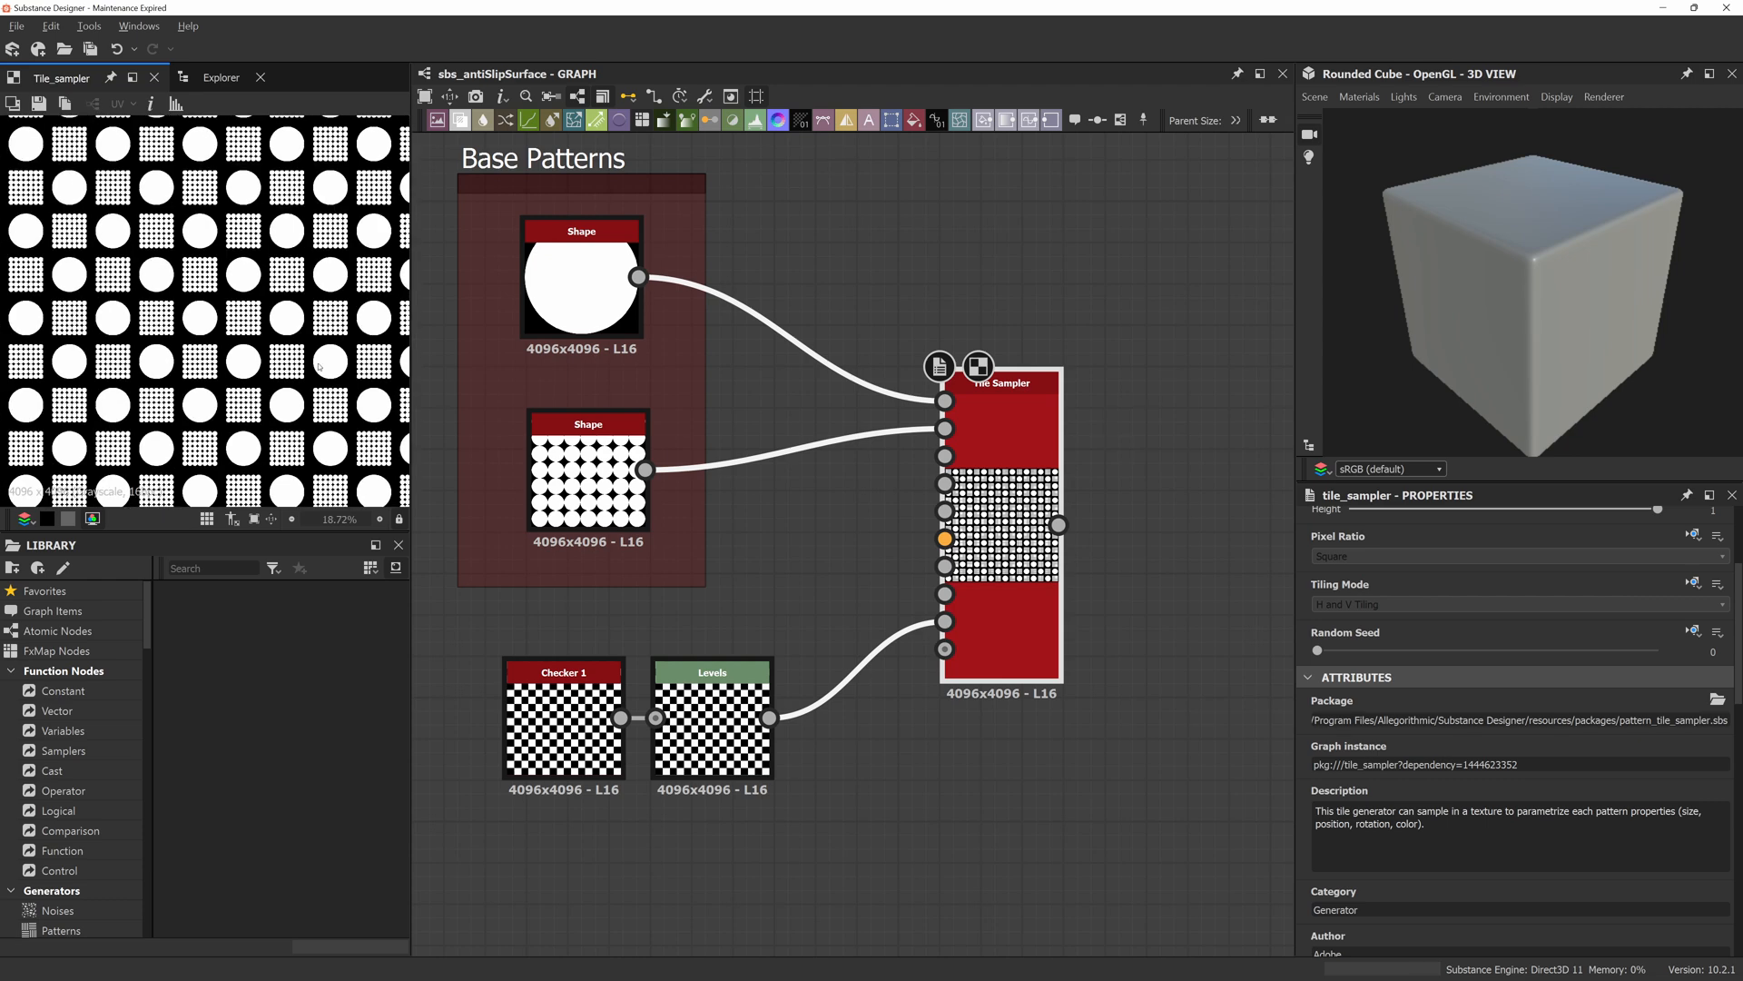
Move the Checker 1 and Levels nodes farther below the Base Patterns frame and enclose both in a new frame.
{"action": "middle_click_drag", "start_coordinate": [677, 492], "coordinate": [788, 447]}
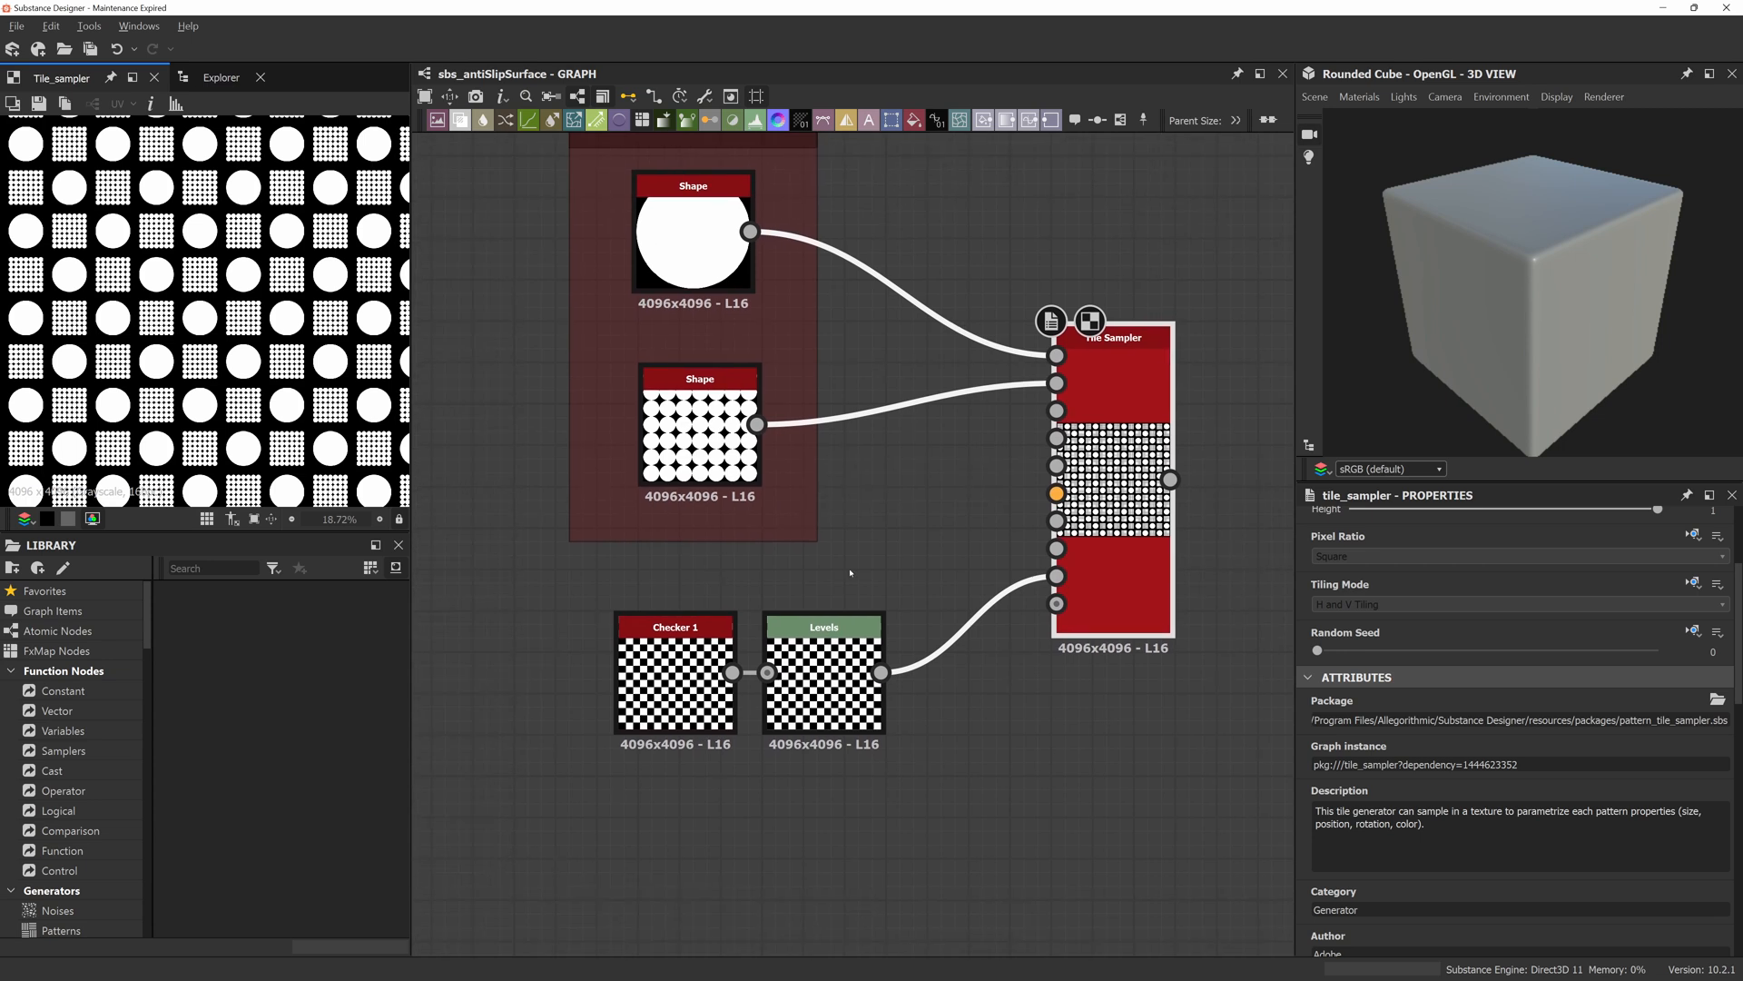
{"action": "left_click_drag", "start_coordinate": [966, 569], "coordinate": [440, 860]}
{"action": "left_click_drag", "start_coordinate": [732, 638], "coordinate": [633, 722]}
{"action": "key", "text": "space"}
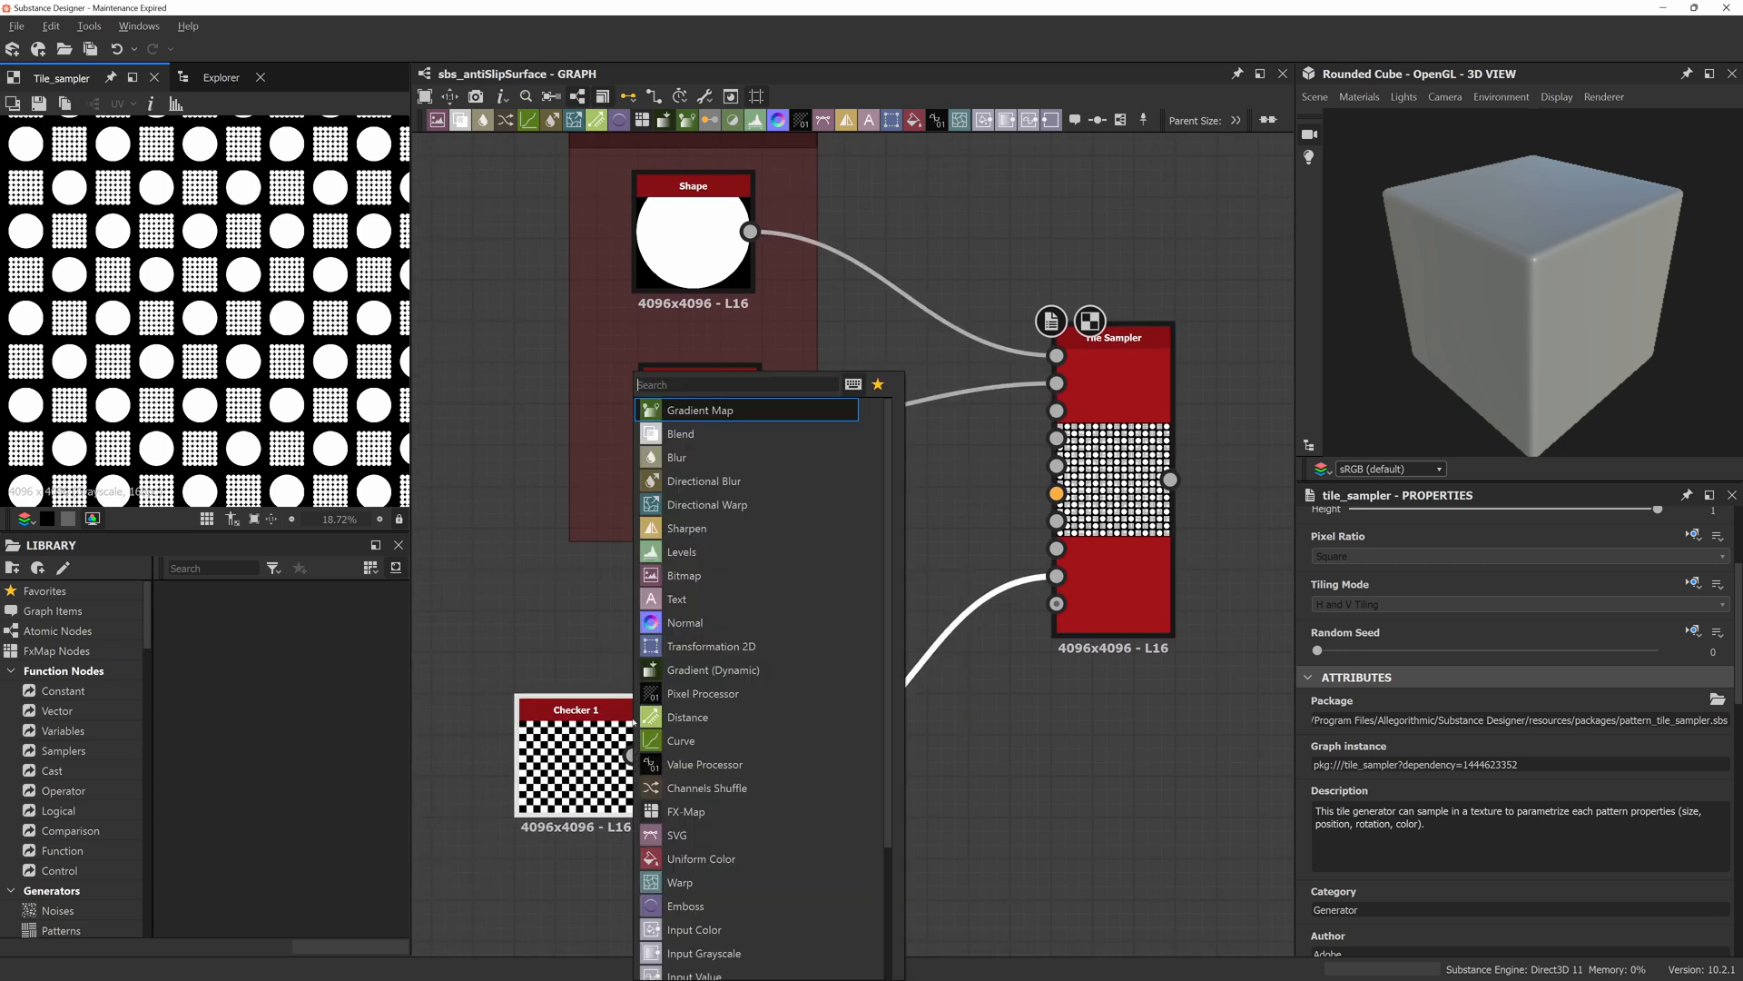
{"action": "type", "text": "frame"}
{"action": "key", "text": "Return"}
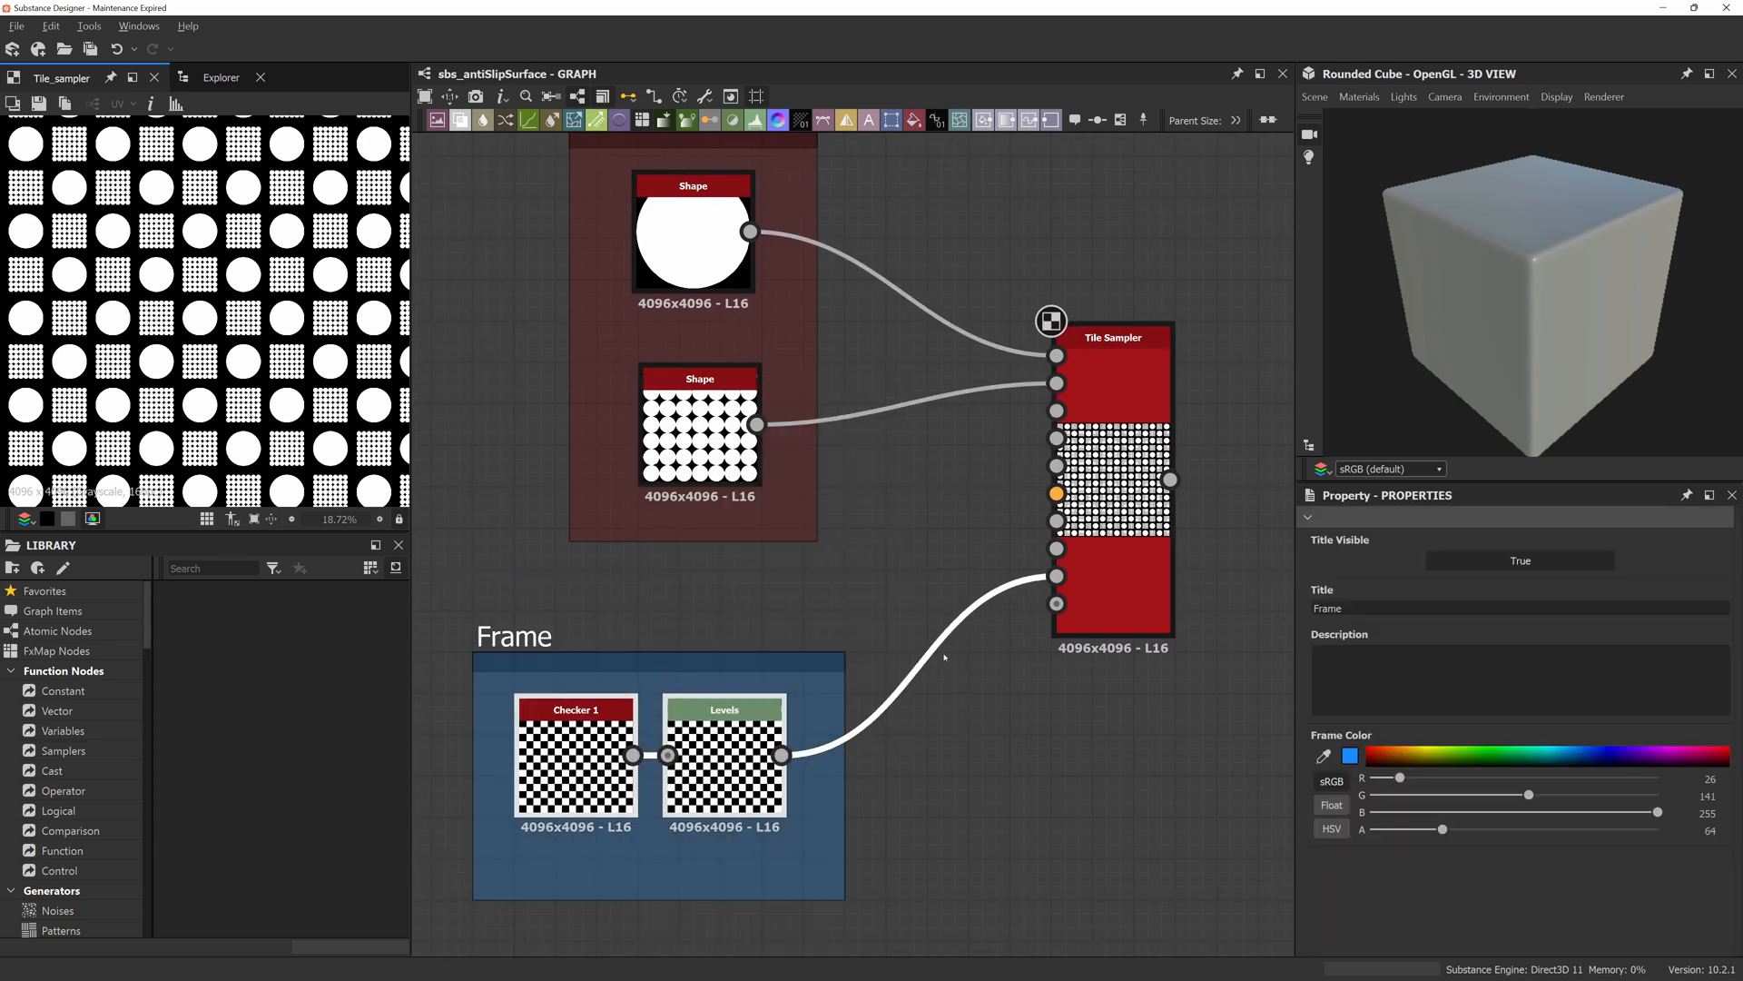
Title the frame around the Checker 1 and Levels nodes Distribution Maps.
{"action": "double_click", "coordinate": [1410, 609]}
{"action": "type", "text": "D"}
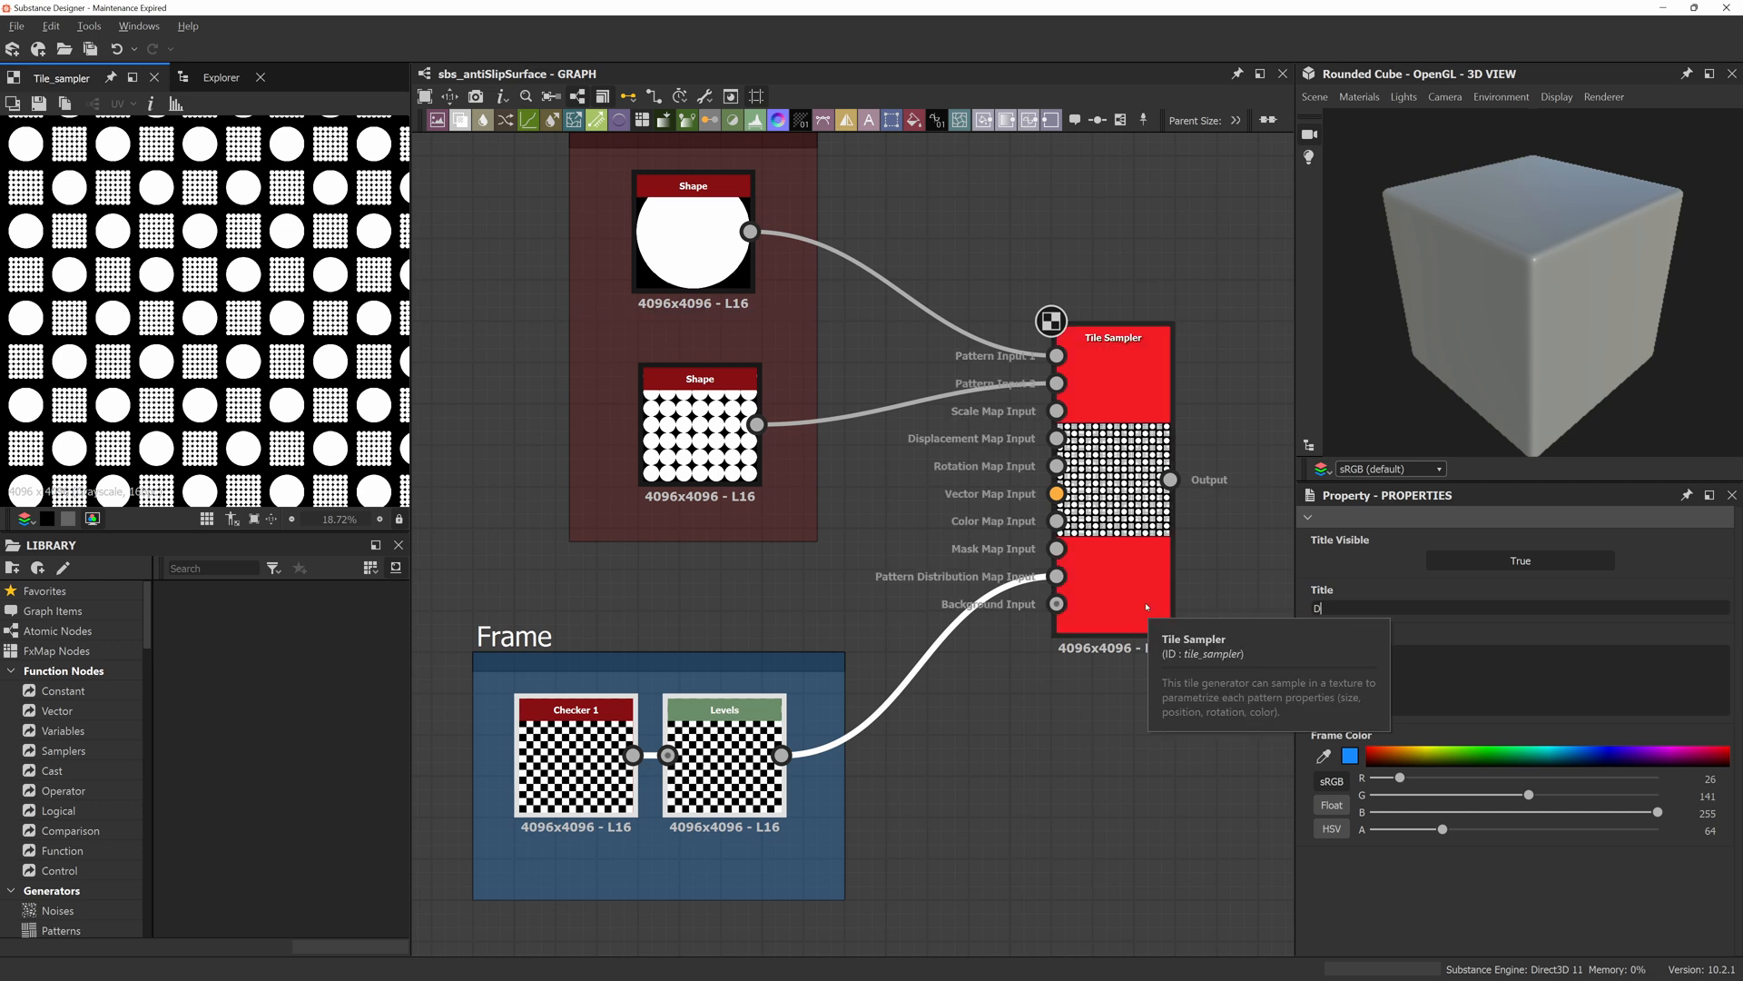
{"action": "type", "text": "istribution Maps"}
{"action": "key", "text": "Return"}
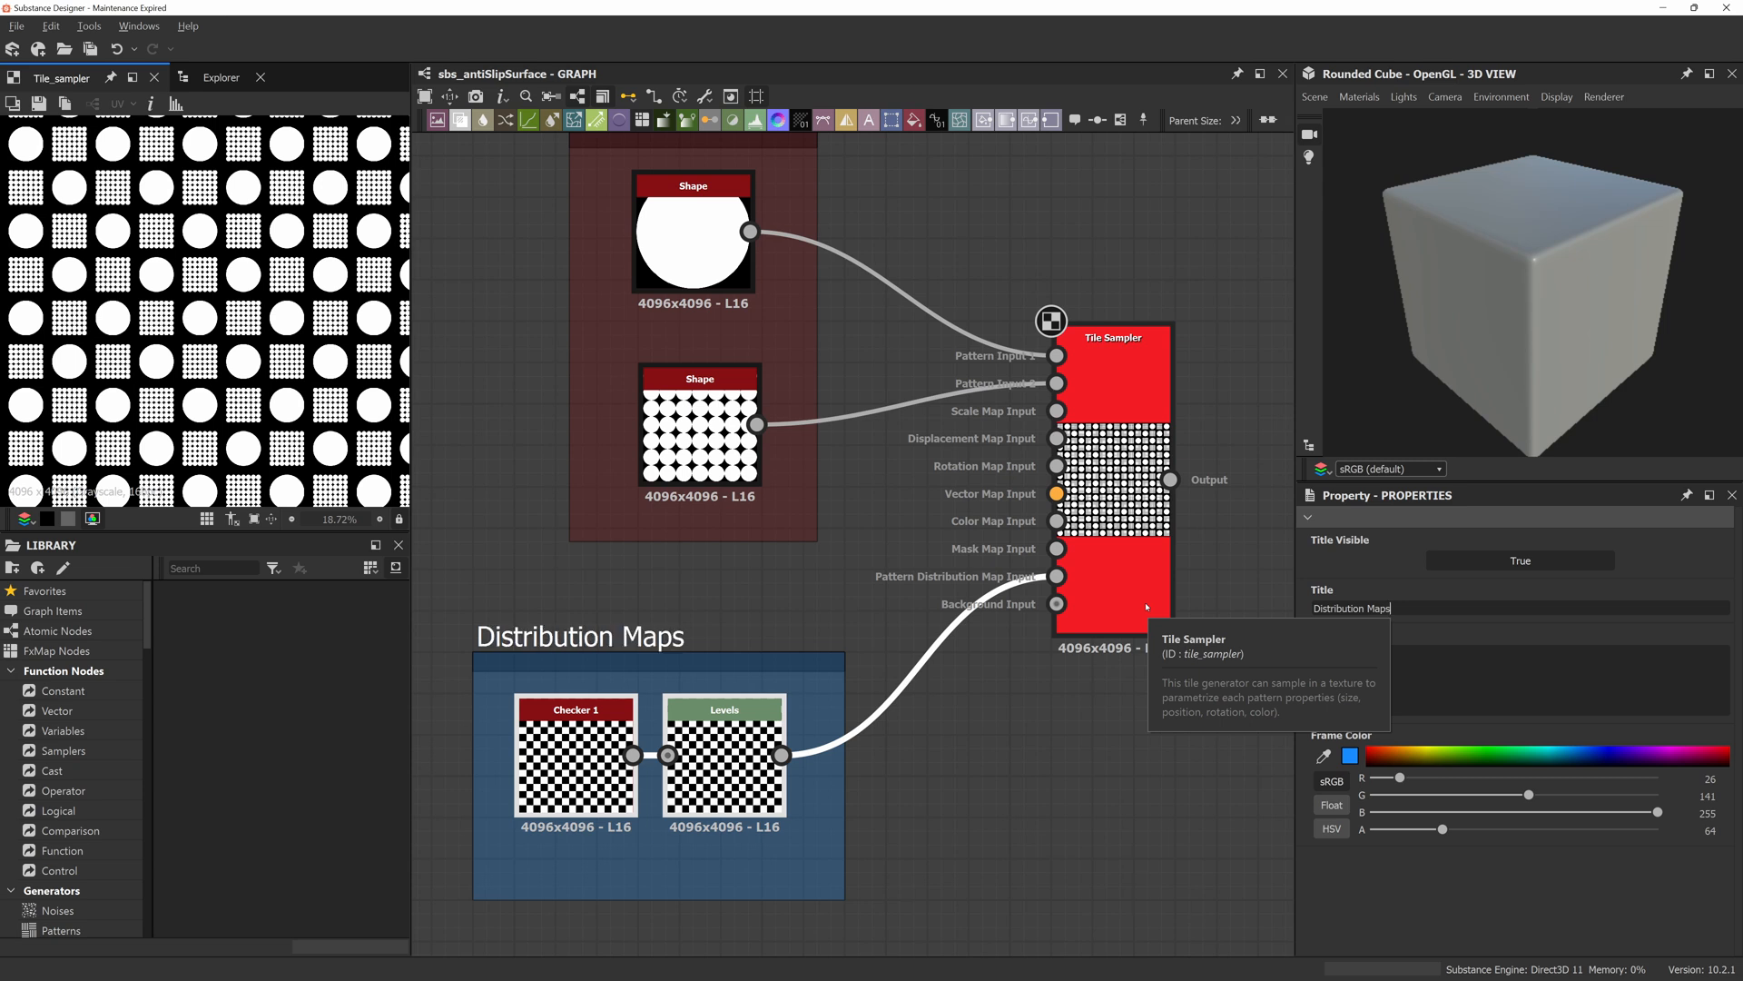
{"action": "left_click", "coordinate": [1062, 798]}
{"action": "scroll", "coordinate": [1046, 779], "scroll_direction": "down", "scroll_amount": 4}
{"action": "middle_click_drag", "start_coordinate": [980, 729], "coordinate": [846, 665]}
{"action": "middle_click_drag", "start_coordinate": [894, 821], "coordinate": [877, 794]}
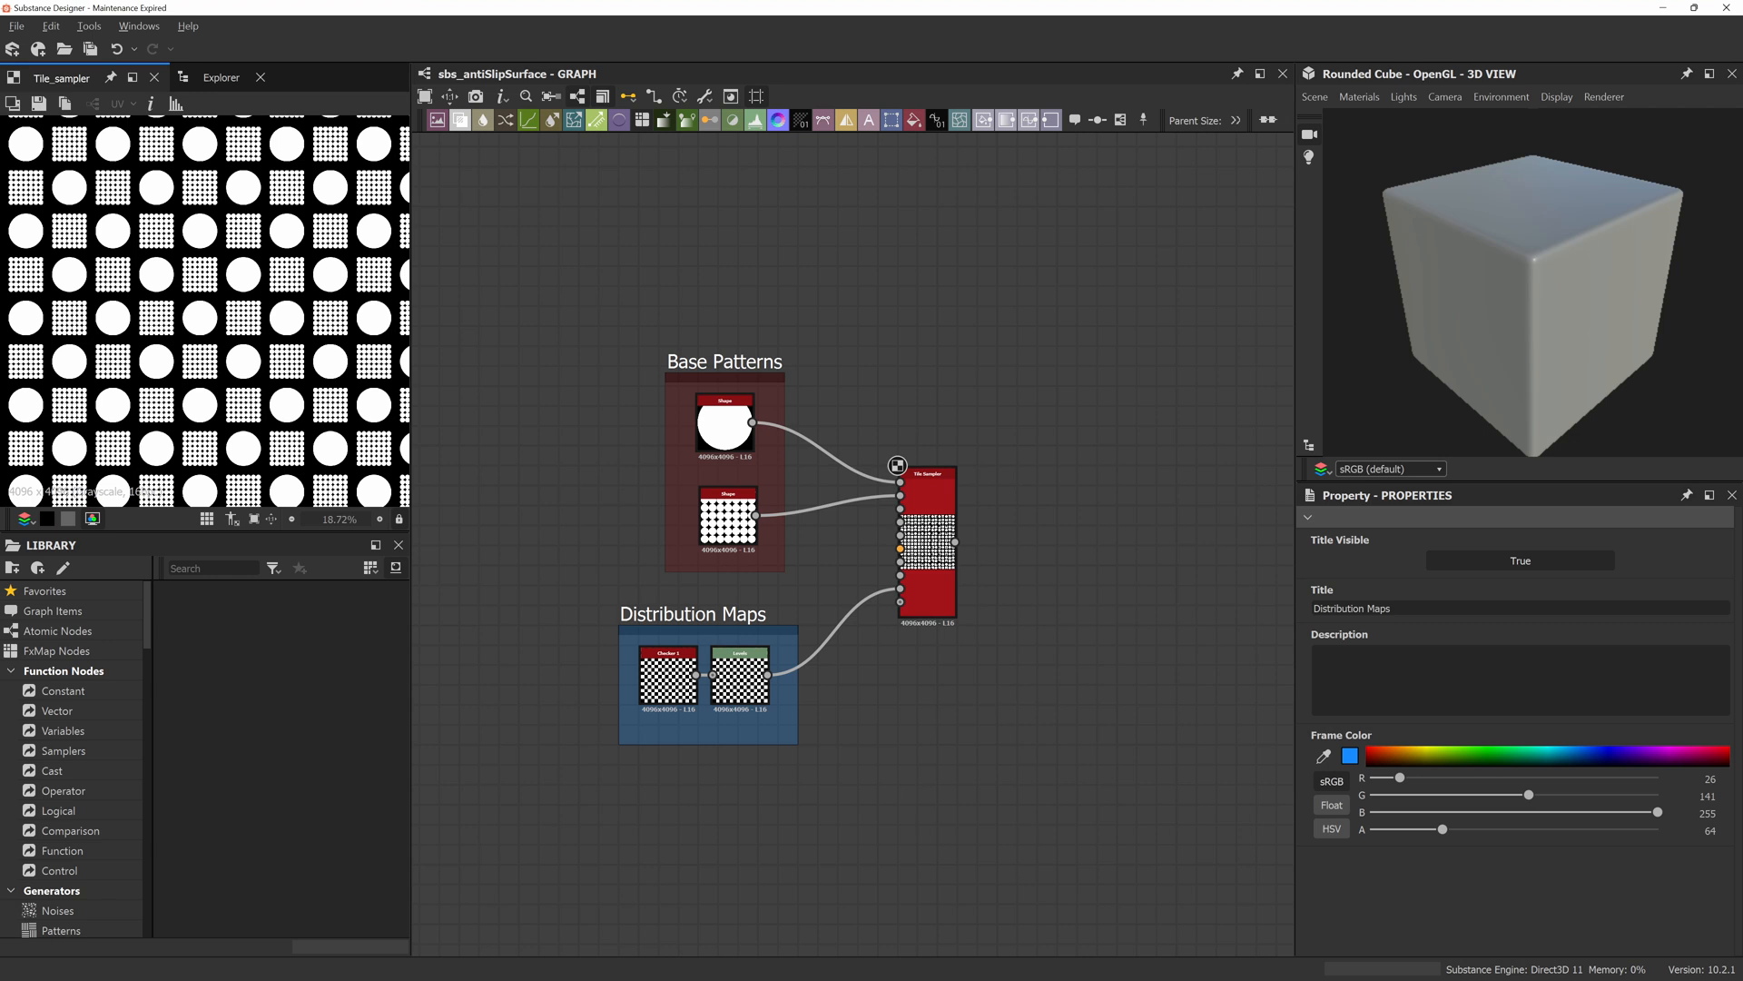
{"action": "scroll", "coordinate": [24, 315], "scroll_direction": "down", "scroll_amount": 5}
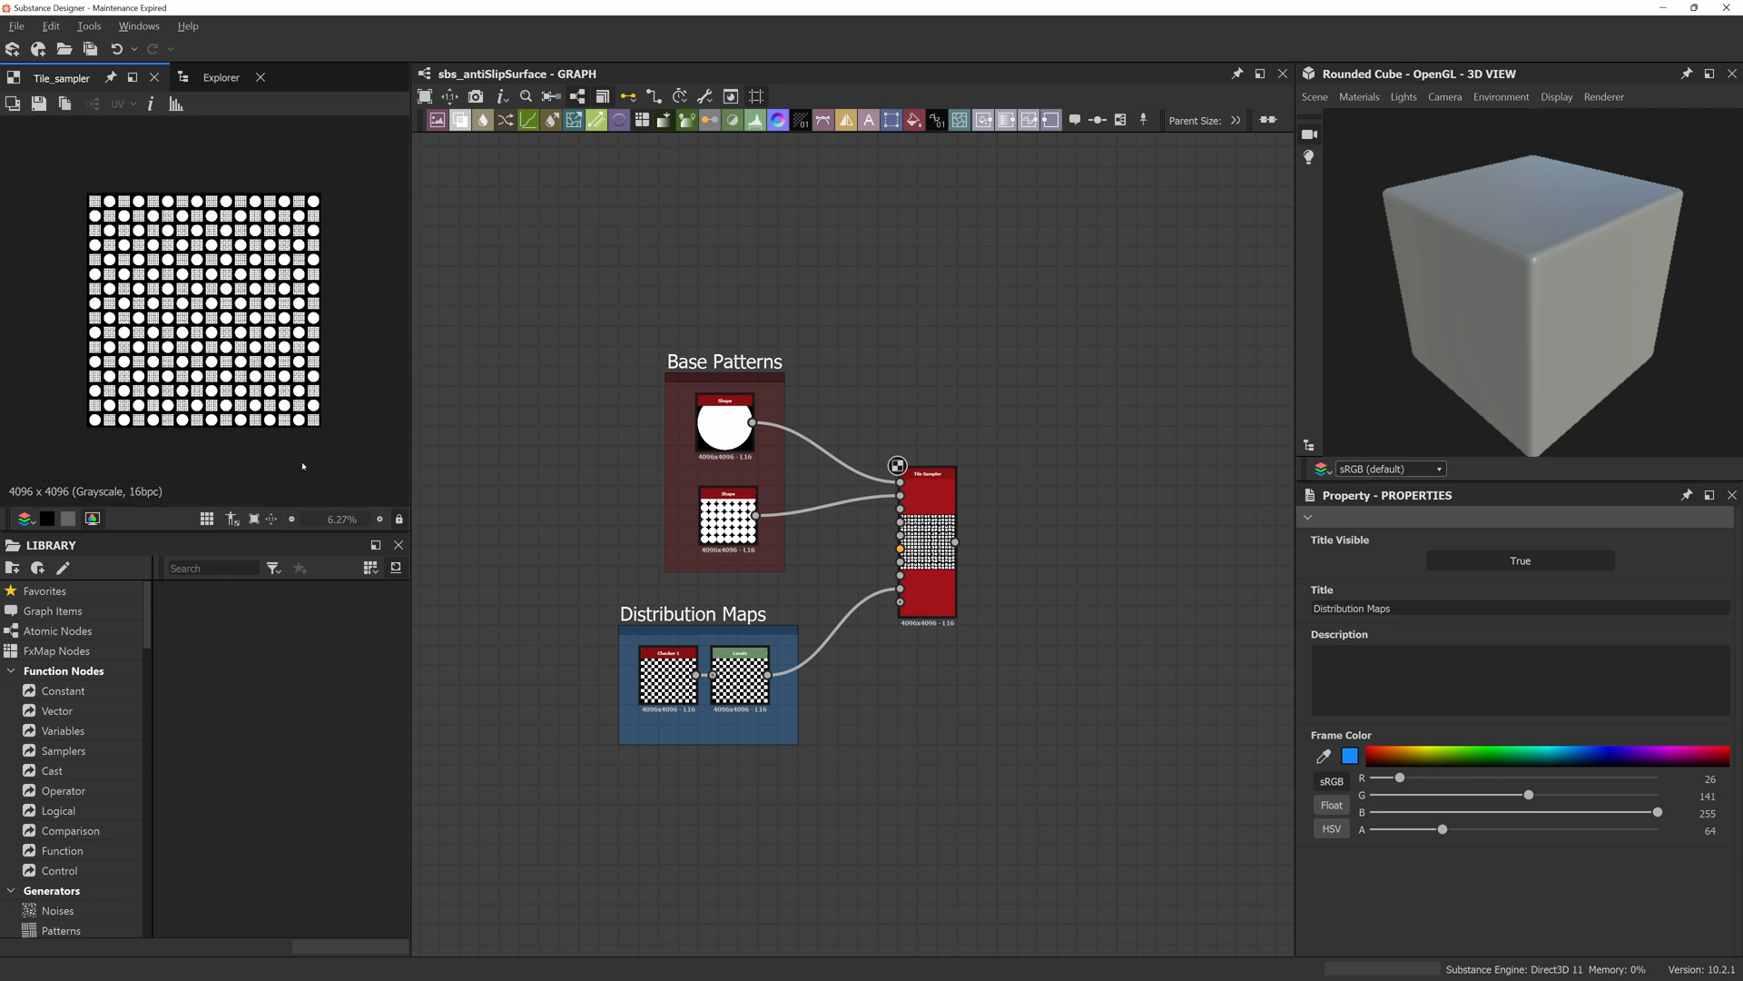
Move the Tile Sampler slightly away from the frames and align the Base Patterns frame's left edge with the Distribution Maps frame.
{"action": "mouse_move", "coordinate": [943, 545]}
{"action": "left_mouse_down"}
{"action": "mouse_move", "coordinate": [963, 514]}
{"action": "mouse_move", "coordinate": [952, 555]}
{"action": "left_mouse_up"}
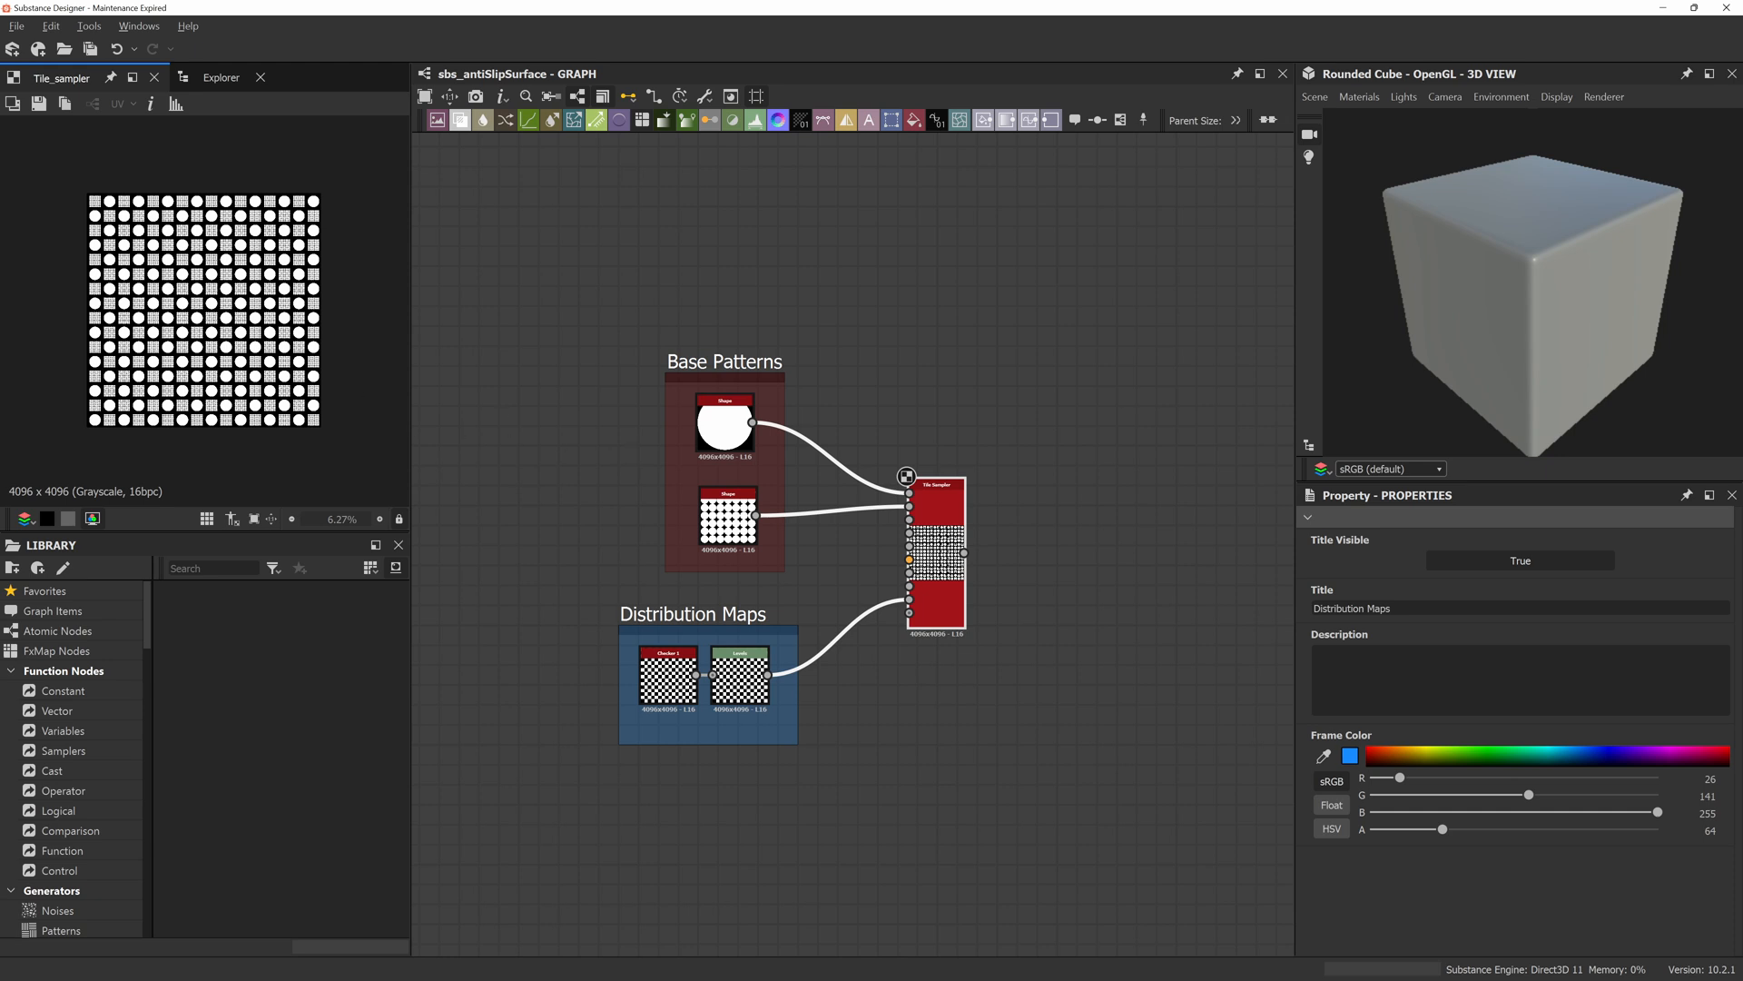
{"action": "scroll", "coordinate": [698, 419], "scroll_direction": "up", "scroll_amount": 2}
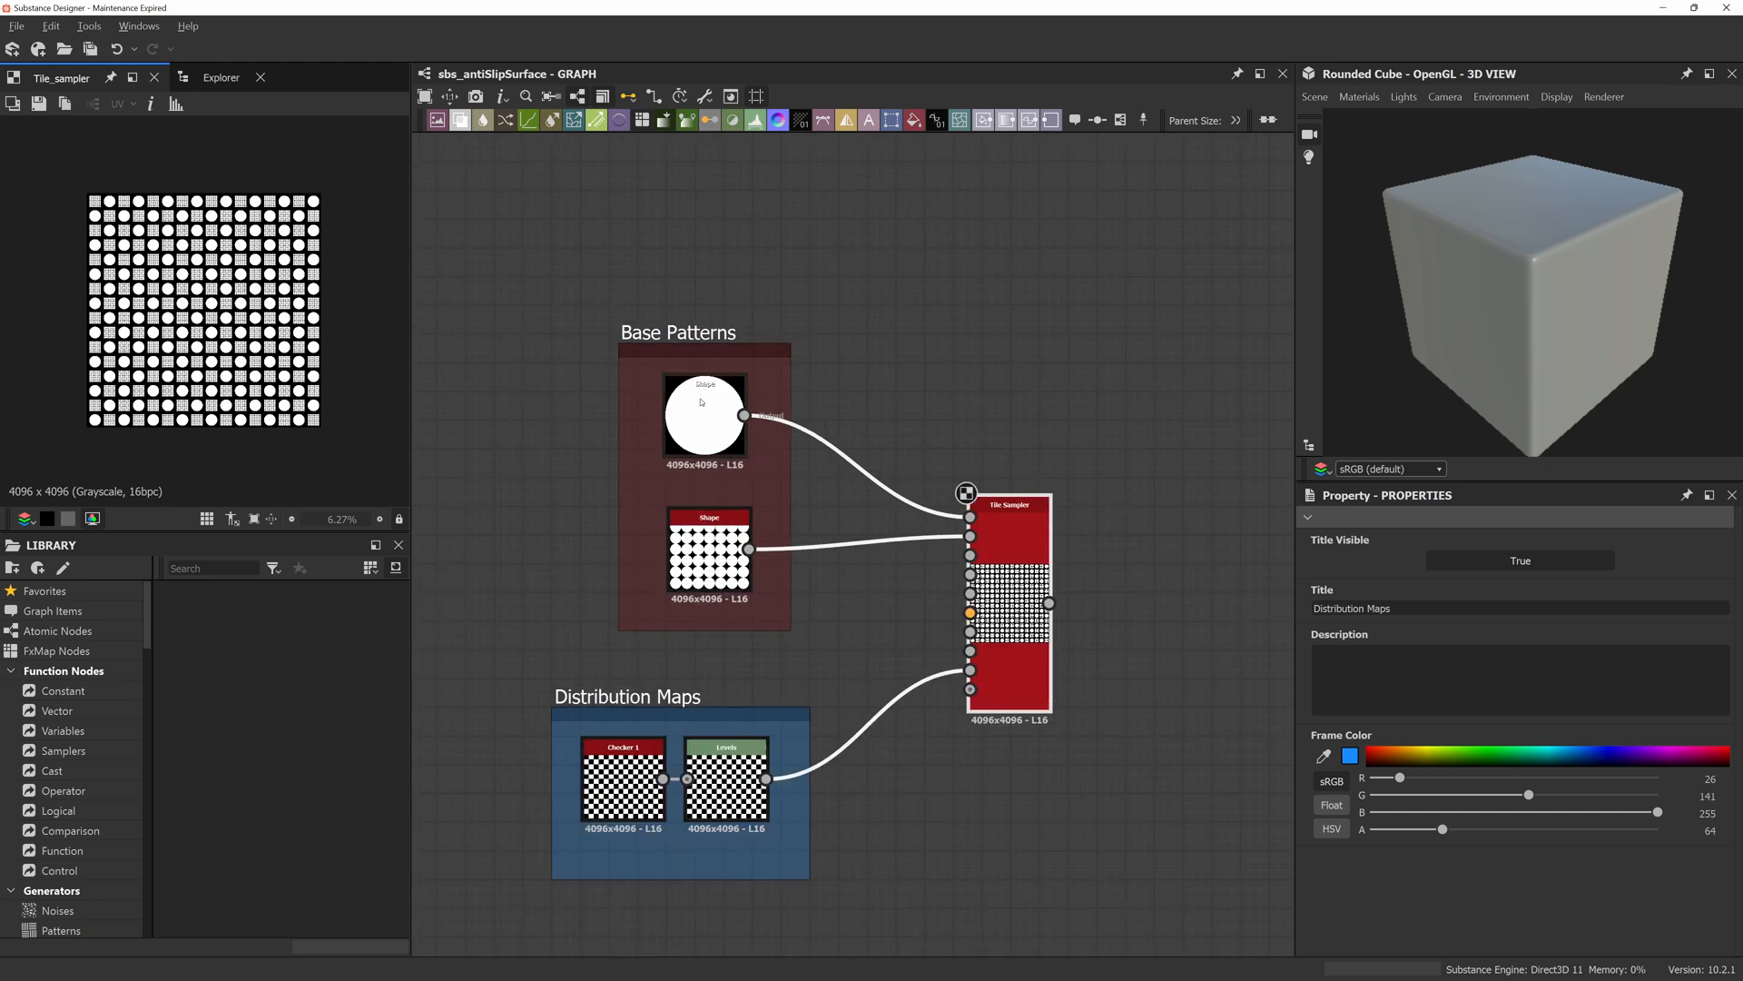
{"action": "left_click_drag", "start_coordinate": [691, 349], "coordinate": [614, 346]}
{"action": "scroll", "coordinate": [618, 417], "scroll_direction": "up", "scroll_amount": 2}
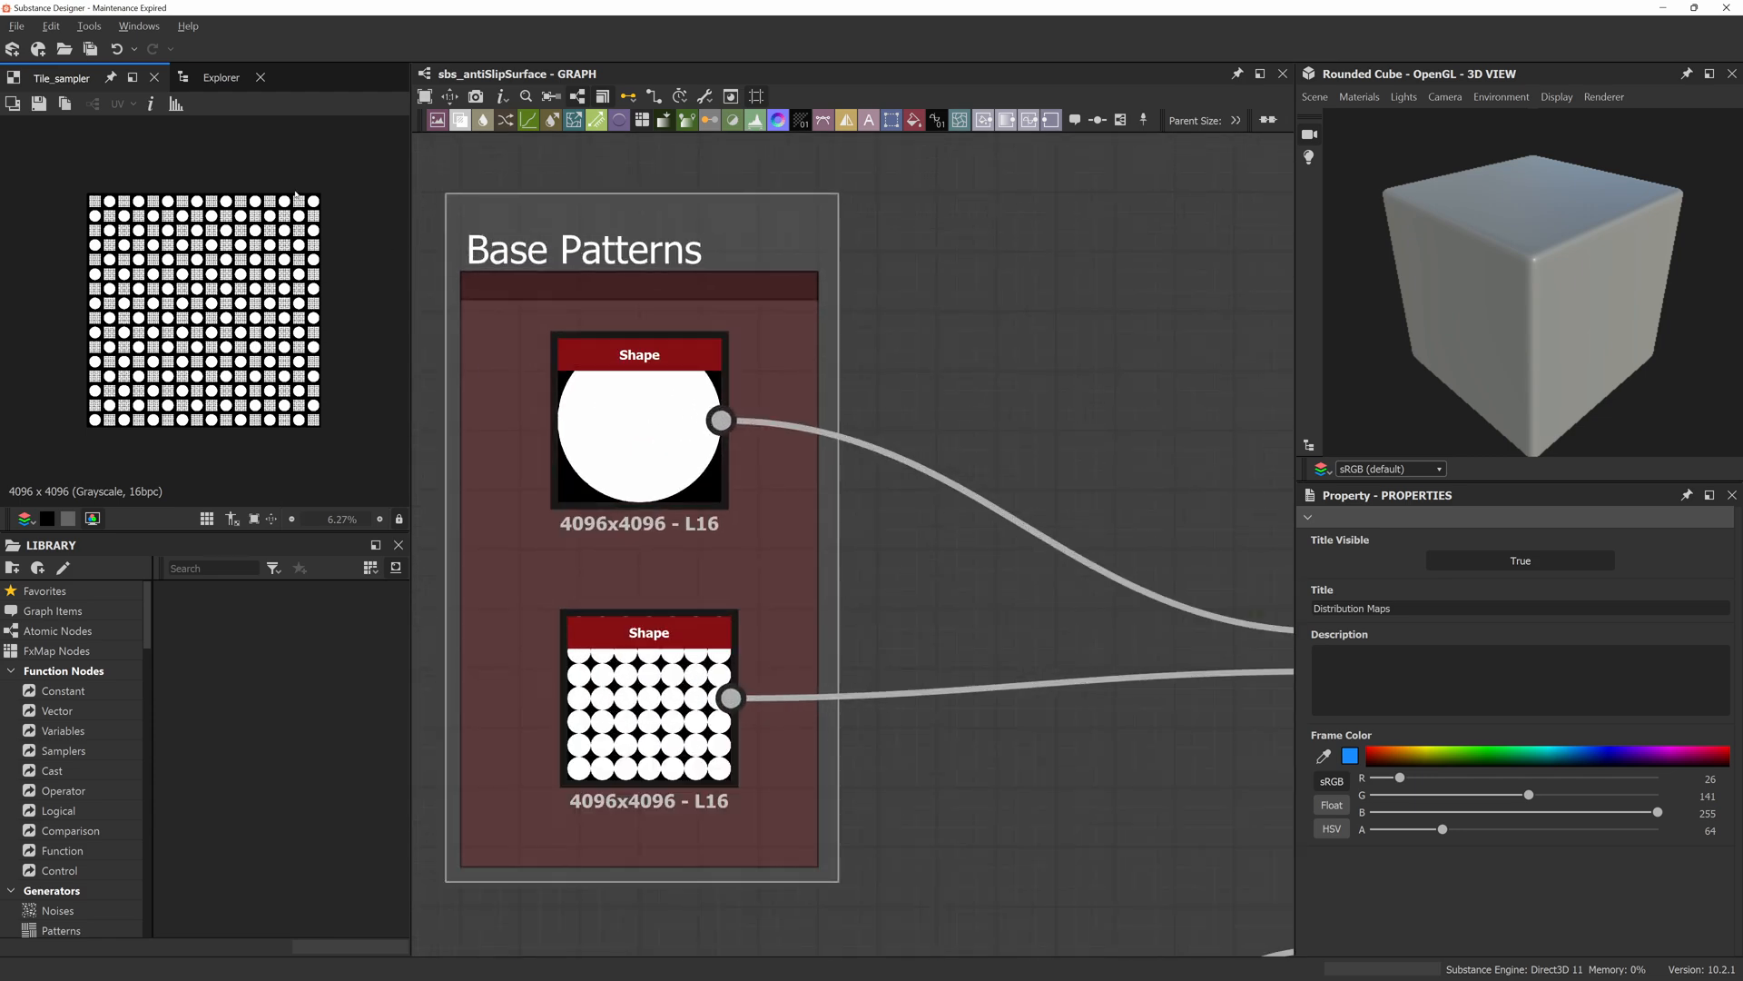
Examine the arrangement of small studs inside a raised disc in the Reference photo up close.
{"action": "left_click", "coordinate": [198, 78]}
{"action": "double_click", "coordinate": [113, 178]}
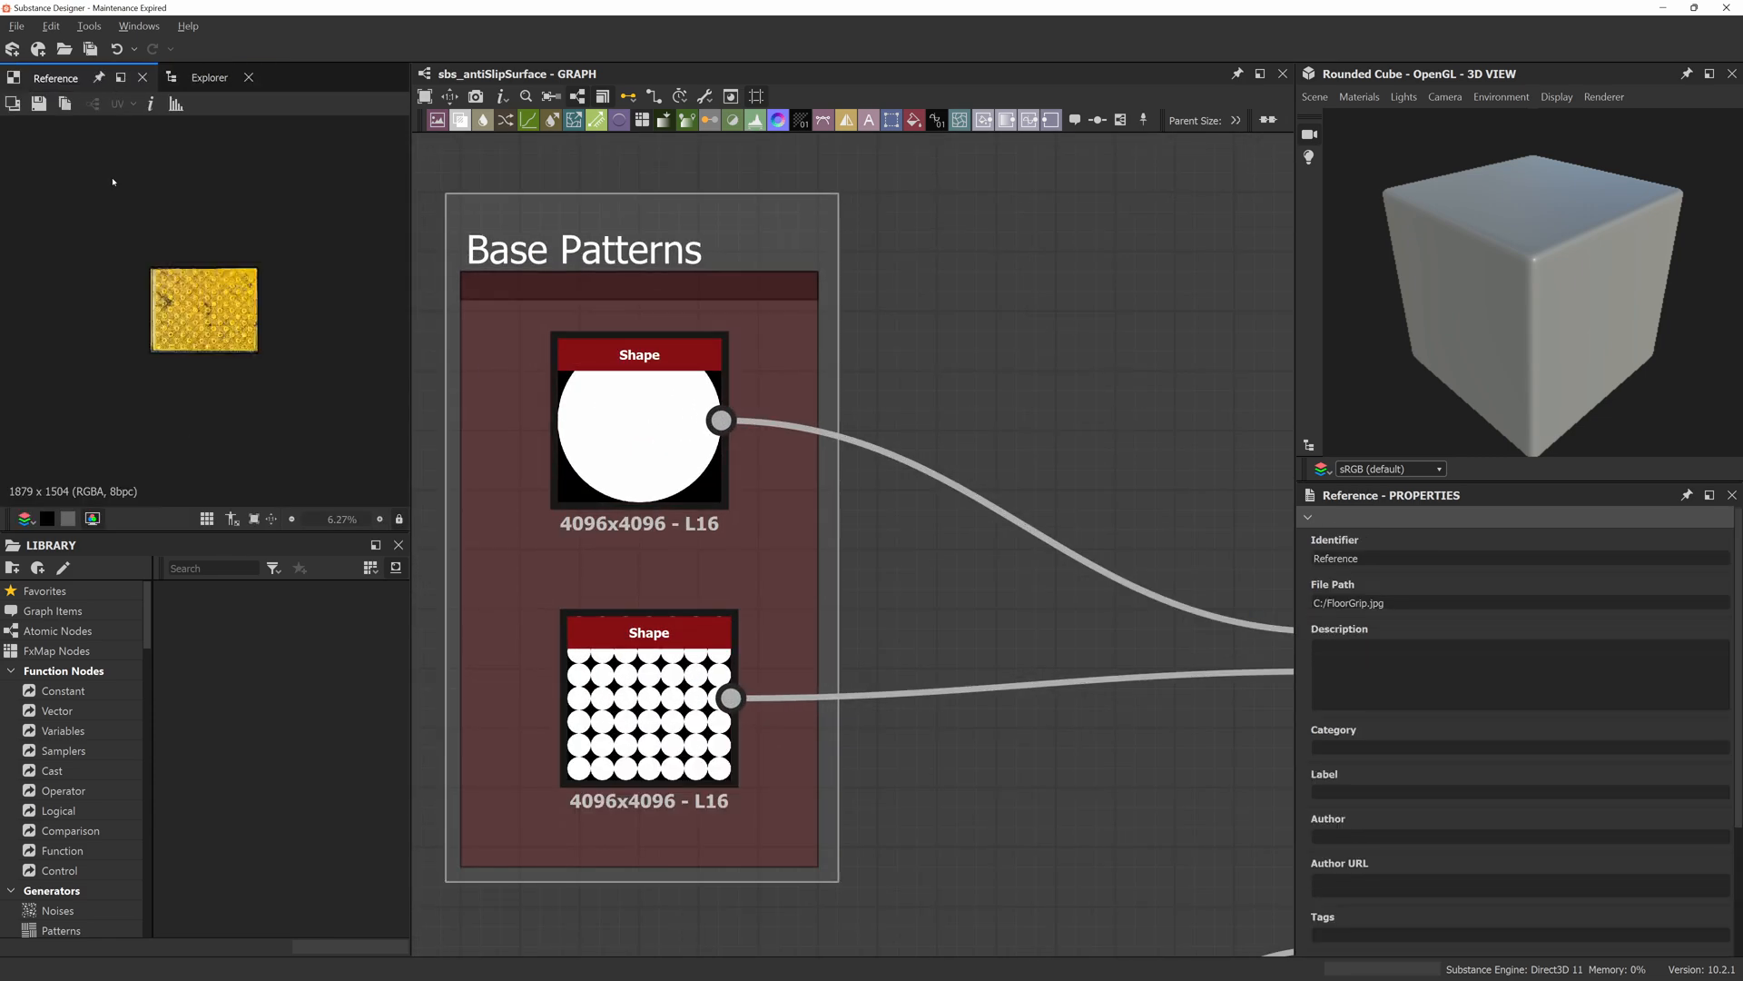
{"action": "scroll", "coordinate": [128, 303], "scroll_direction": "up", "scroll_amount": 4}
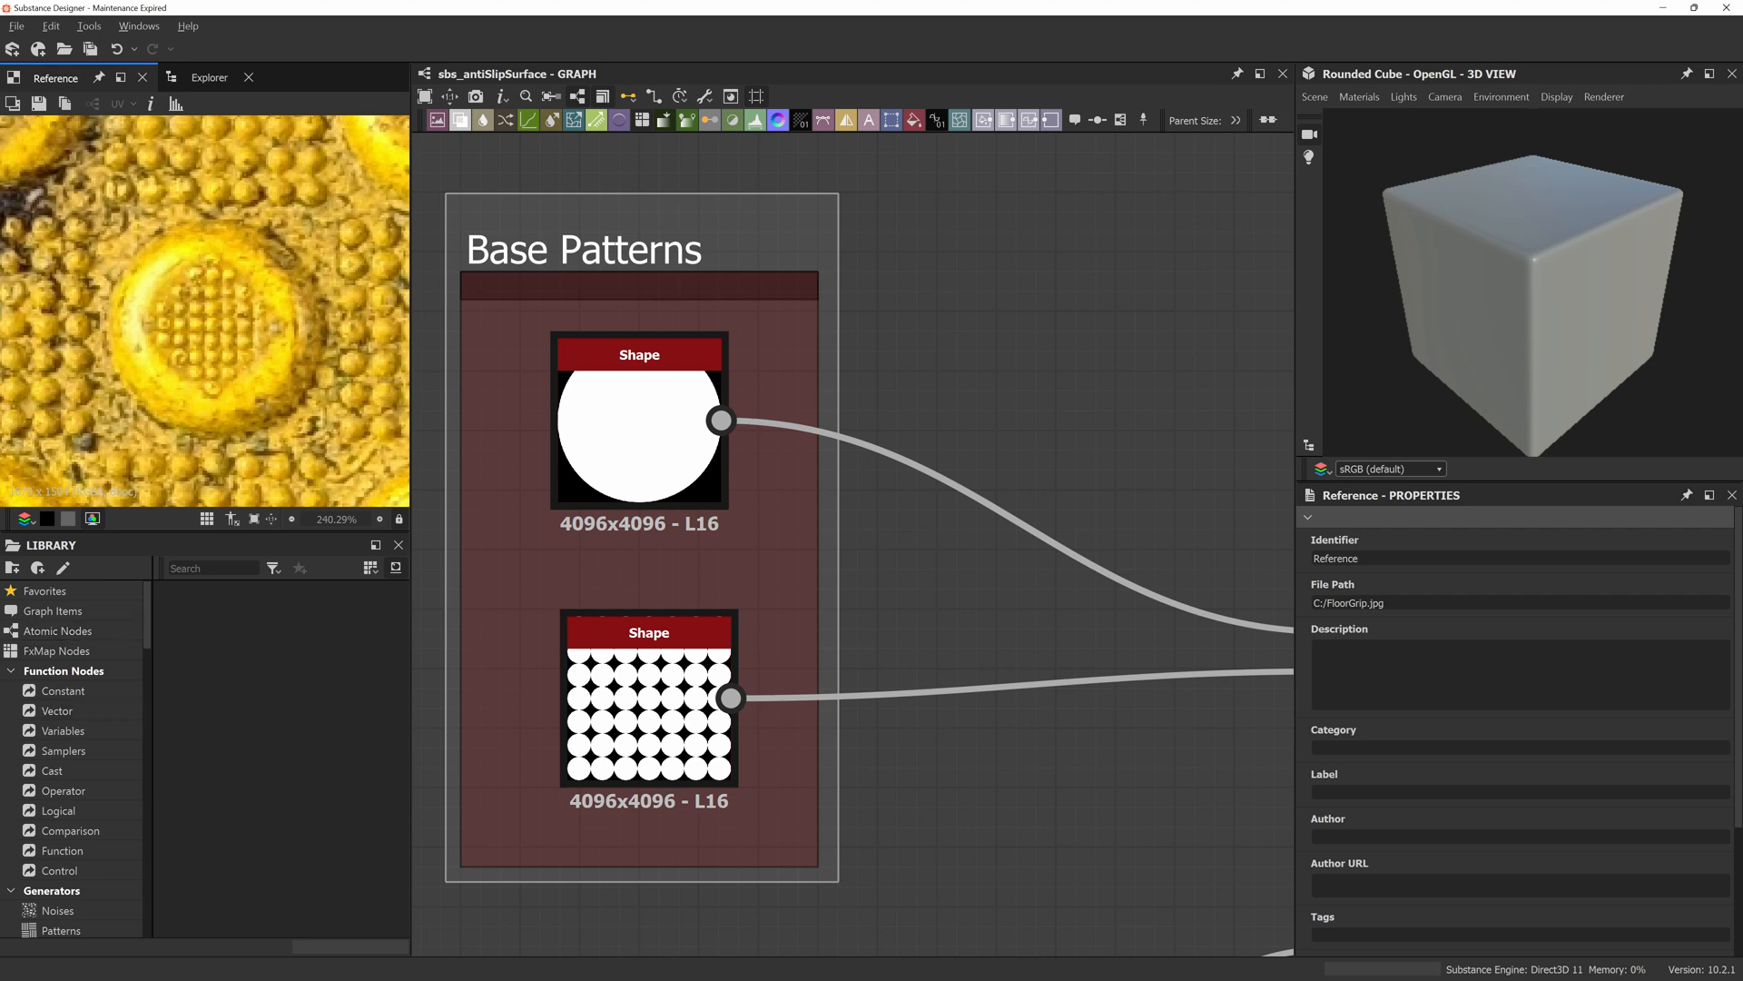
{"action": "key", "text": "ctrl+shift+3"}
{"action": "mouse_move", "coordinate": [210, 255]}
{"action": "left_mouse_down"}
{"action": "mouse_move", "coordinate": [122, 317]}
{"action": "mouse_move", "coordinate": [202, 419]}
{"action": "left_mouse_up"}
{"action": "mouse_move", "coordinate": [215, 231]}
{"action": "left_mouse_down"}
{"action": "mouse_move", "coordinate": [123, 303]}
{"action": "mouse_move", "coordinate": [207, 401]}
{"action": "mouse_move", "coordinate": [294, 322]}
{"action": "mouse_move", "coordinate": [191, 233]}
{"action": "left_mouse_up"}
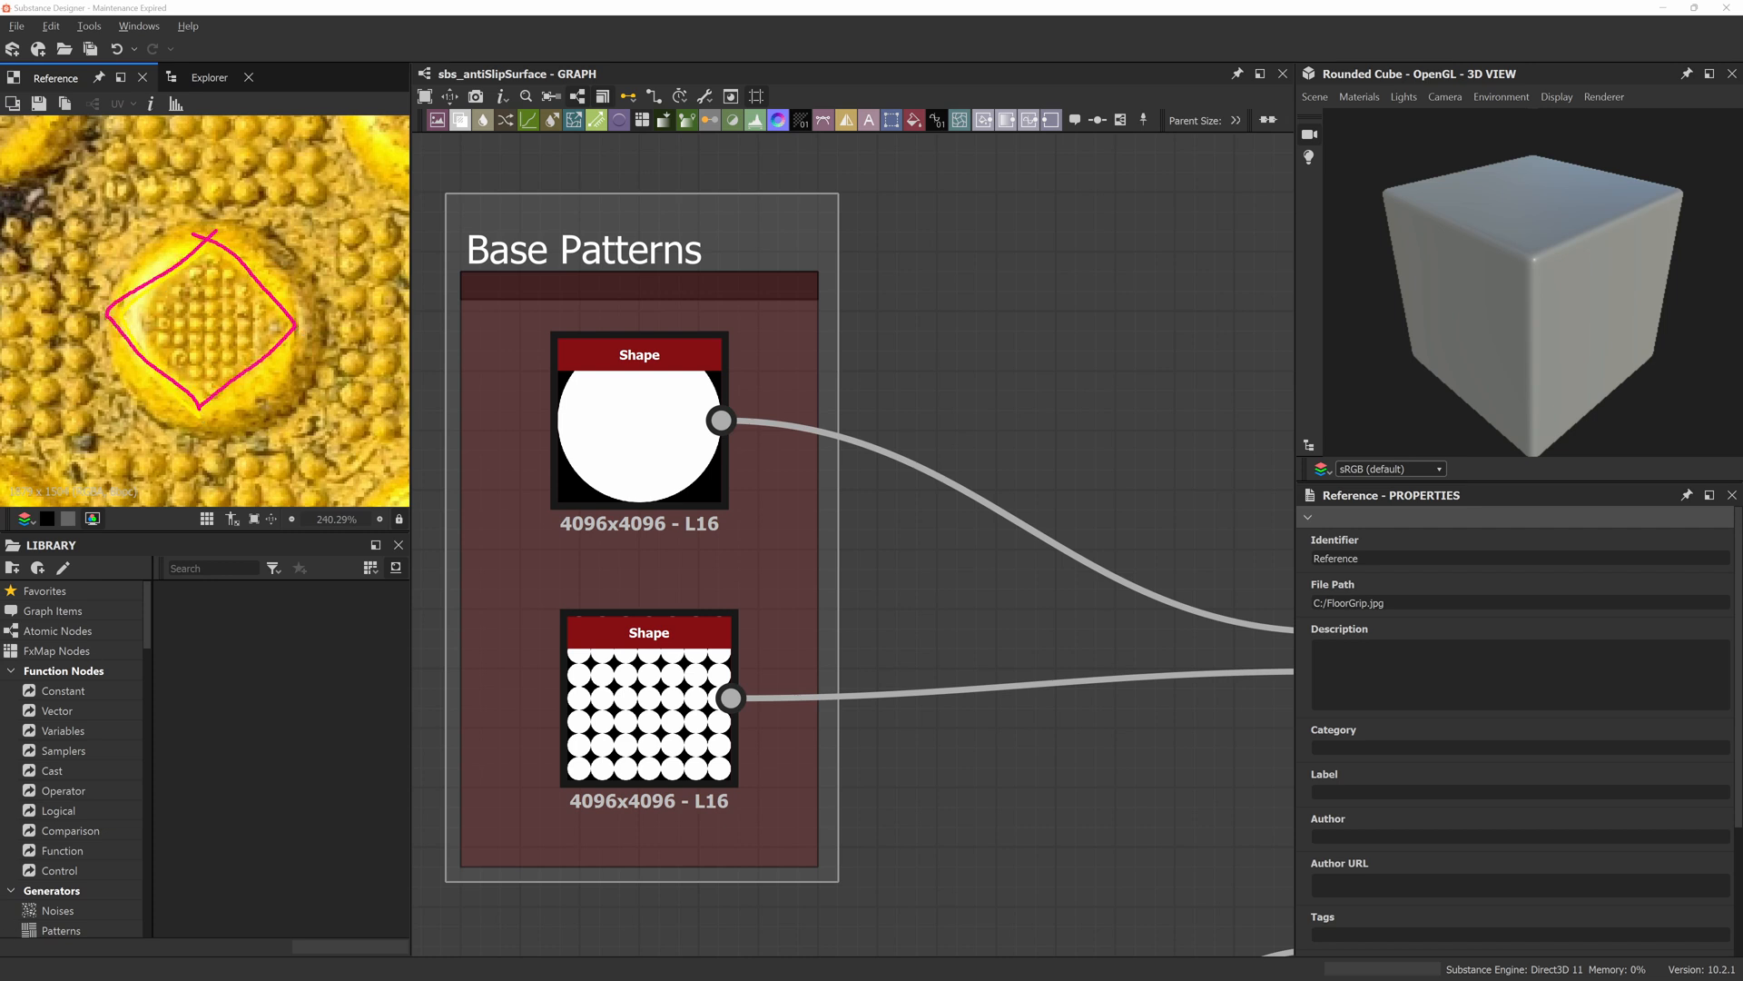
{"action": "key", "text": "Escape"}
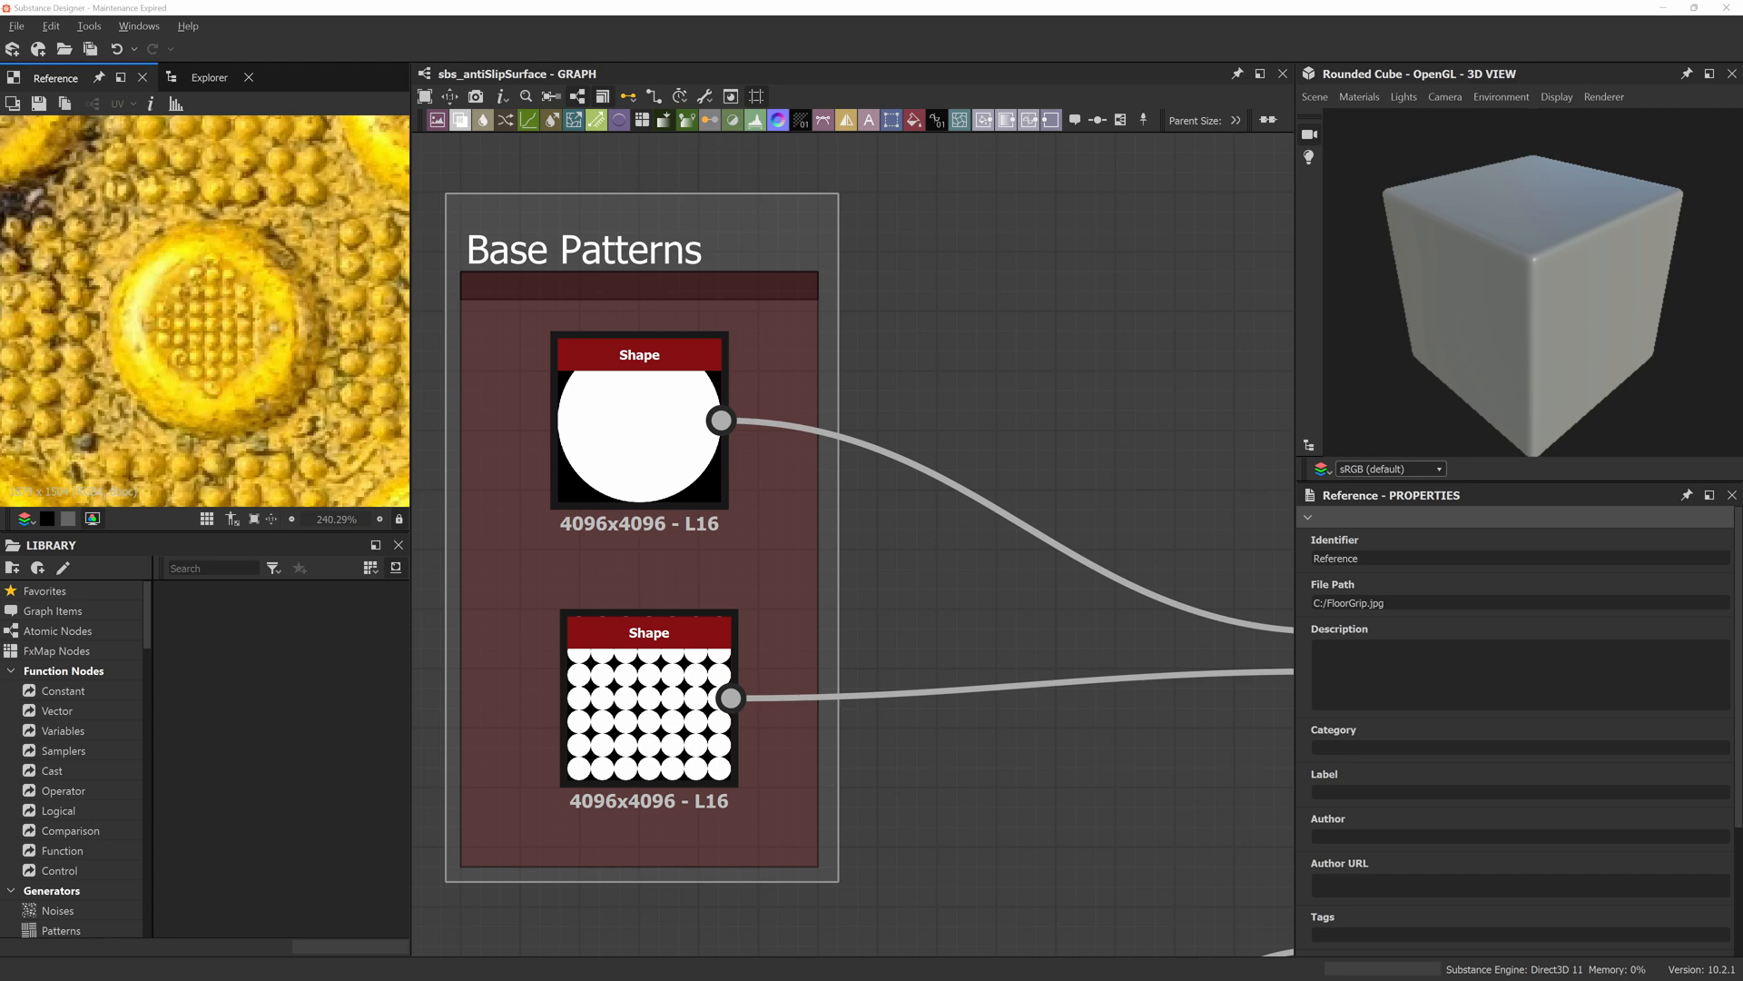
Add a Shape node in the empty graph area above the Base Patterns frame.
{"action": "scroll", "coordinate": [836, 409], "scroll_direction": "down", "scroll_amount": 5}
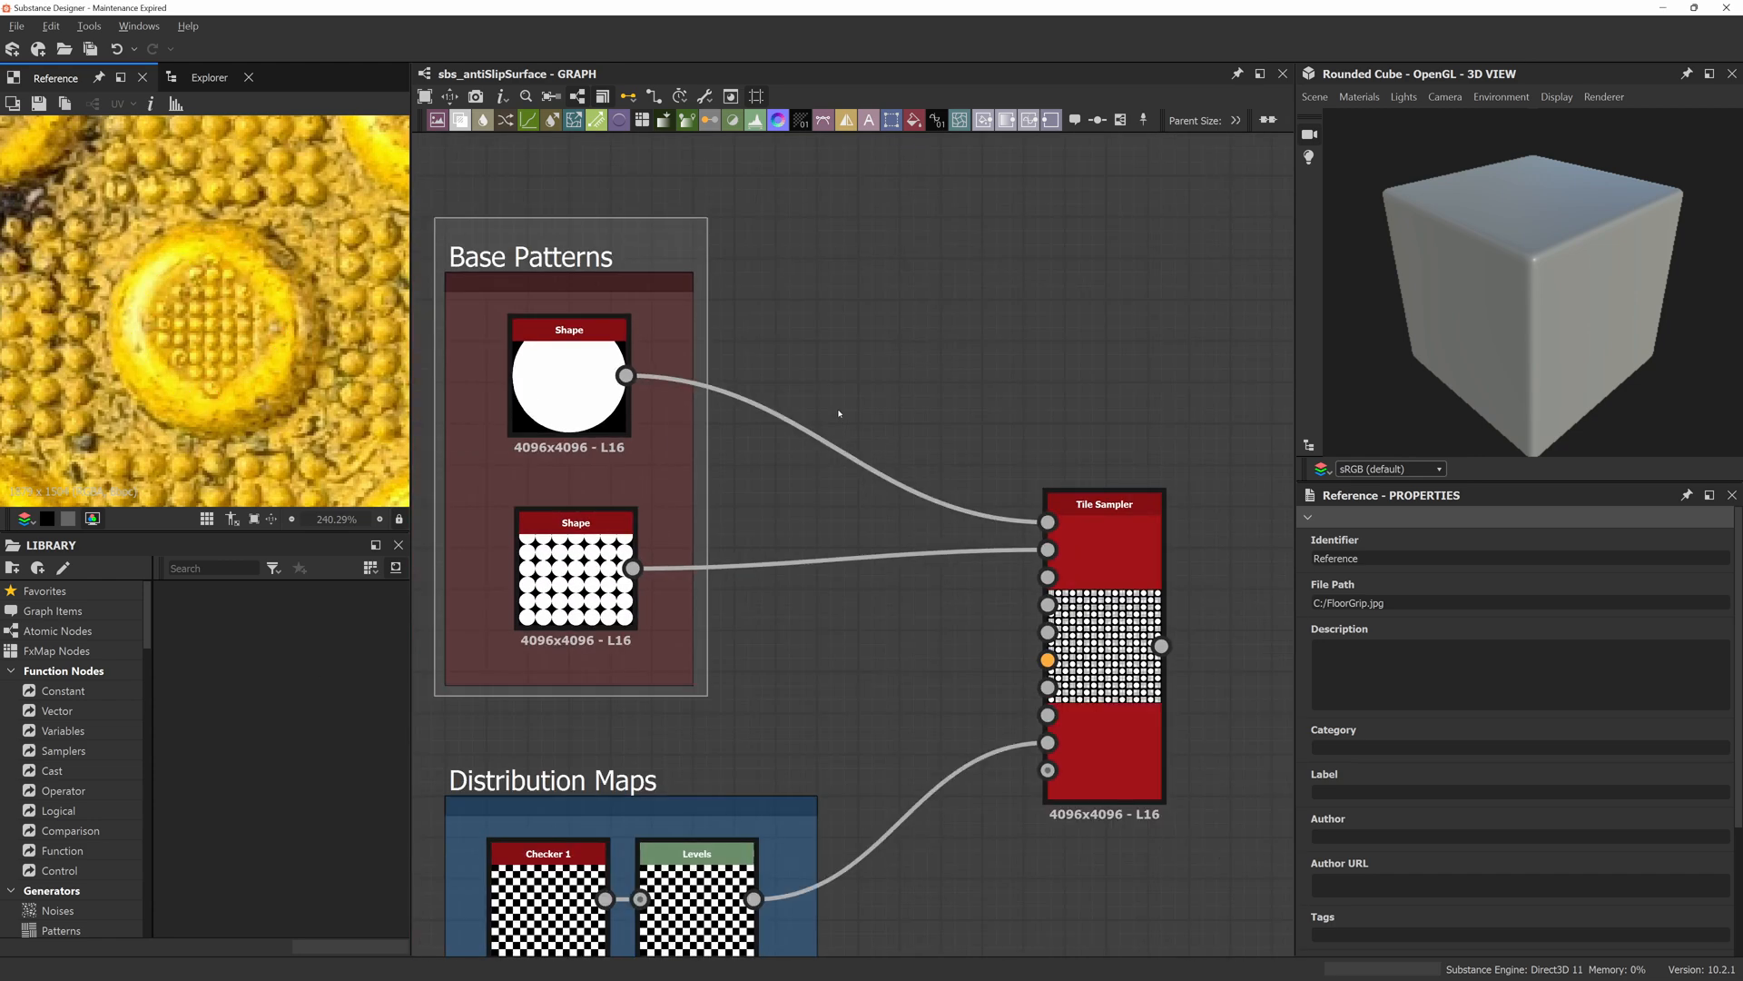
{"action": "middle_click_drag", "start_coordinate": [854, 444], "coordinate": [881, 540]}
{"action": "middle_click_drag", "start_coordinate": [845, 397], "coordinate": [848, 404]}
{"action": "left_click", "coordinate": [736, 288]}
{"action": "key", "text": "space"}
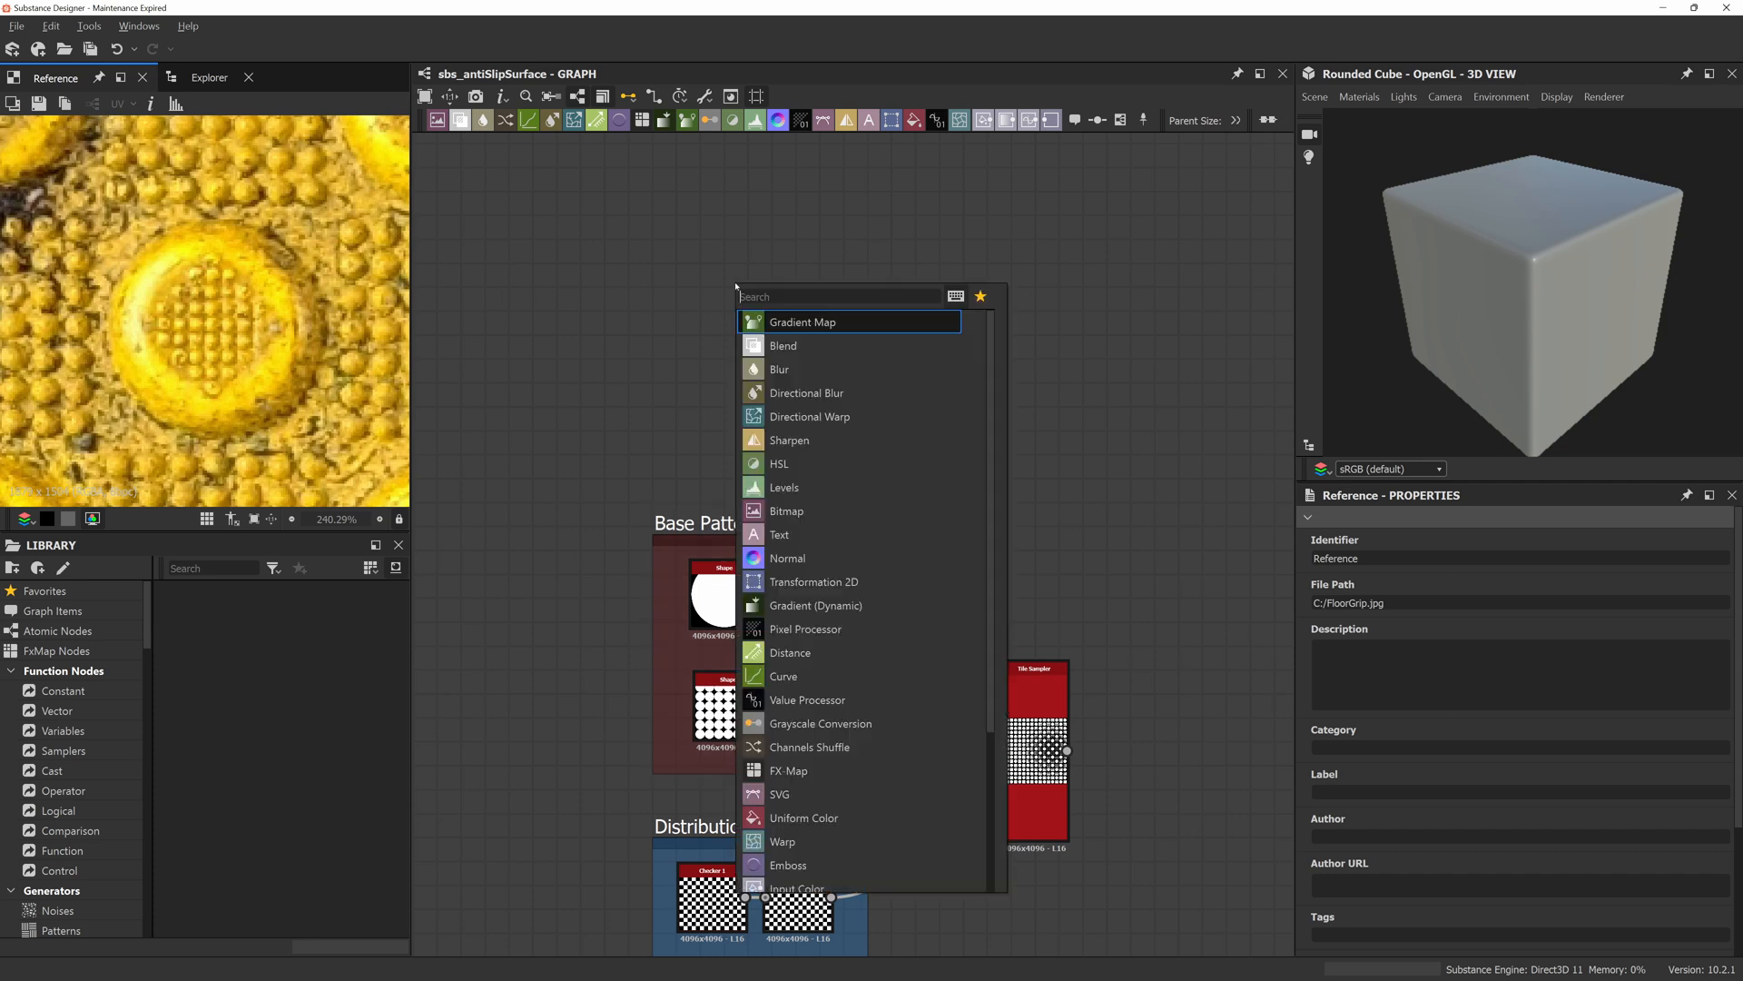
{"action": "type", "text": "shape"}
{"action": "key", "text": "Return"}
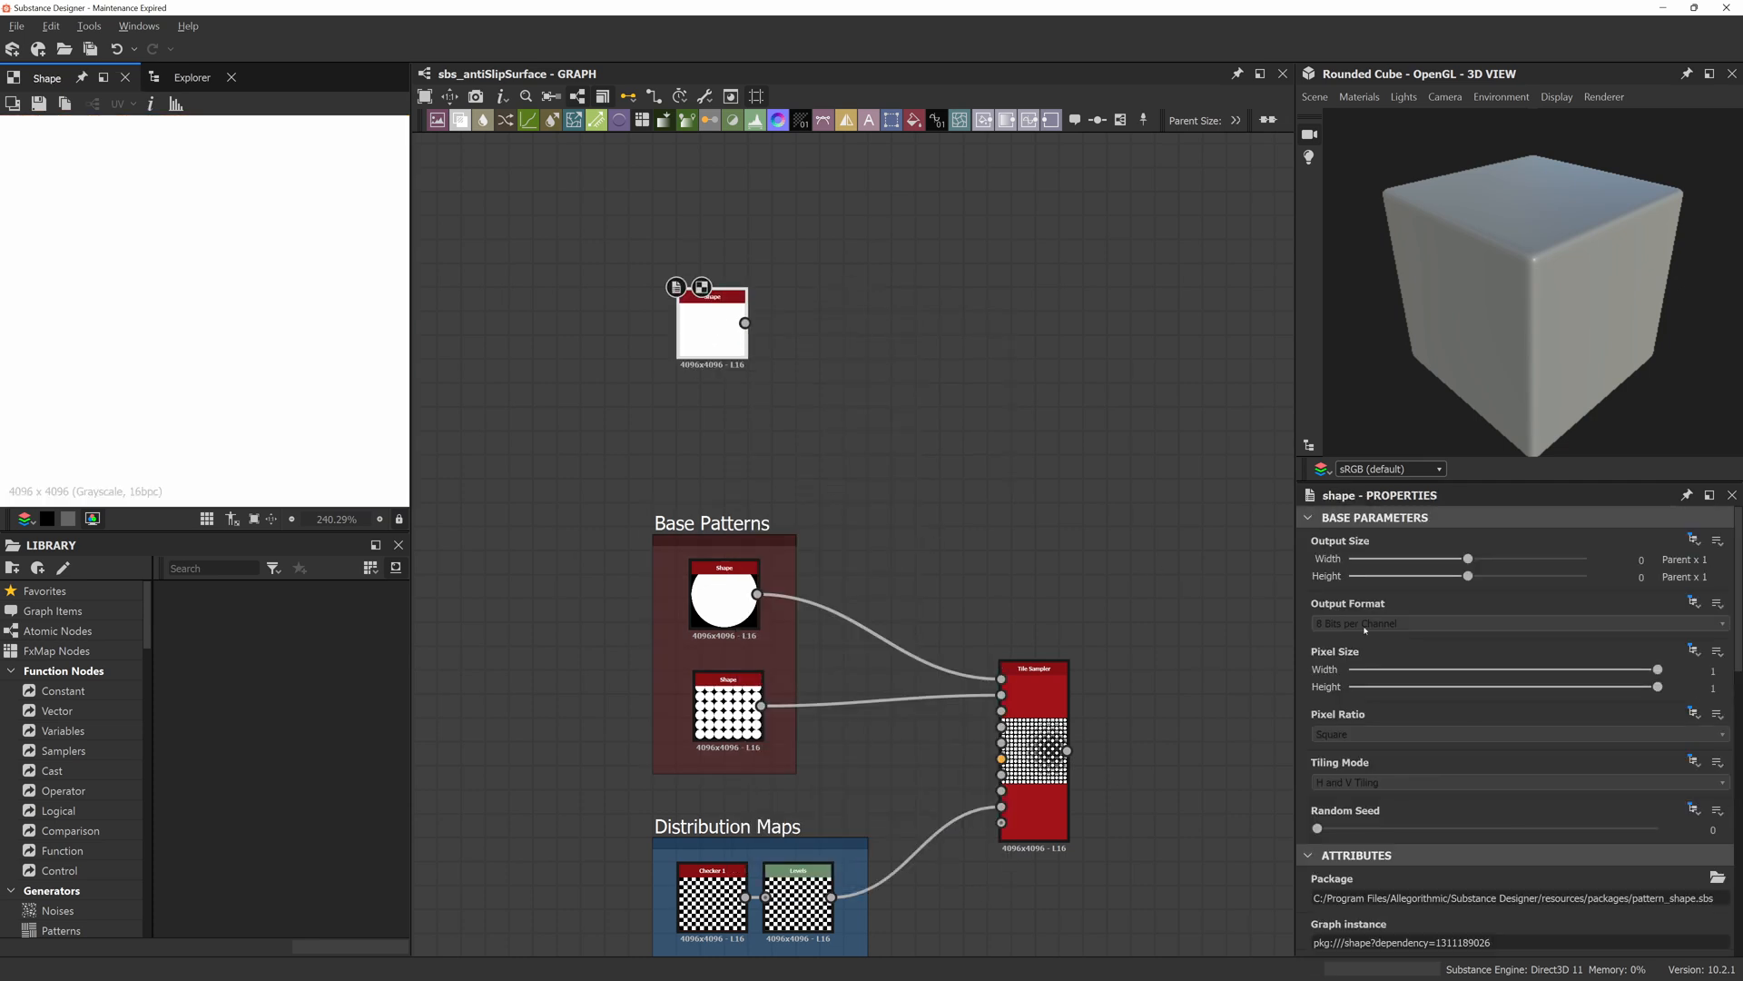
Try to rotate the new square Shape by setting its angle to 45 turns.
{"action": "scroll", "coordinate": [1364, 630], "scroll_direction": "down", "scroll_amount": 10}
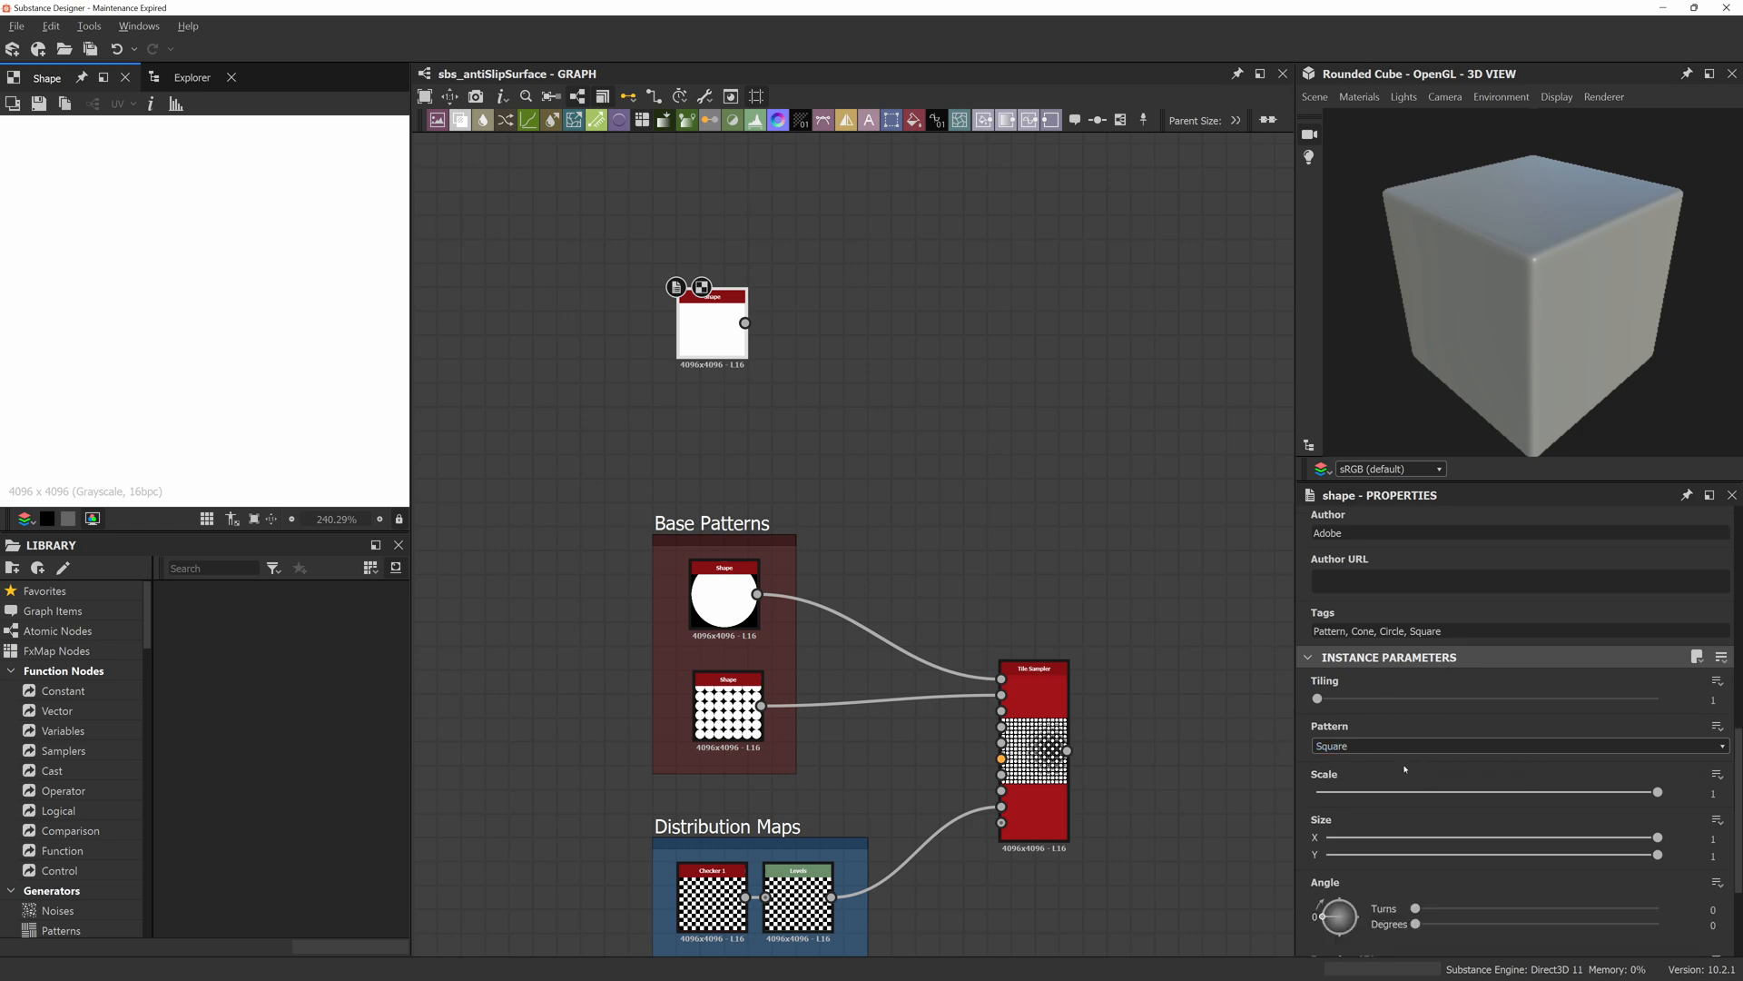
{"action": "scroll", "coordinate": [1398, 780], "scroll_direction": "down", "scroll_amount": 3}
{"action": "double_click", "coordinate": [1712, 745]}
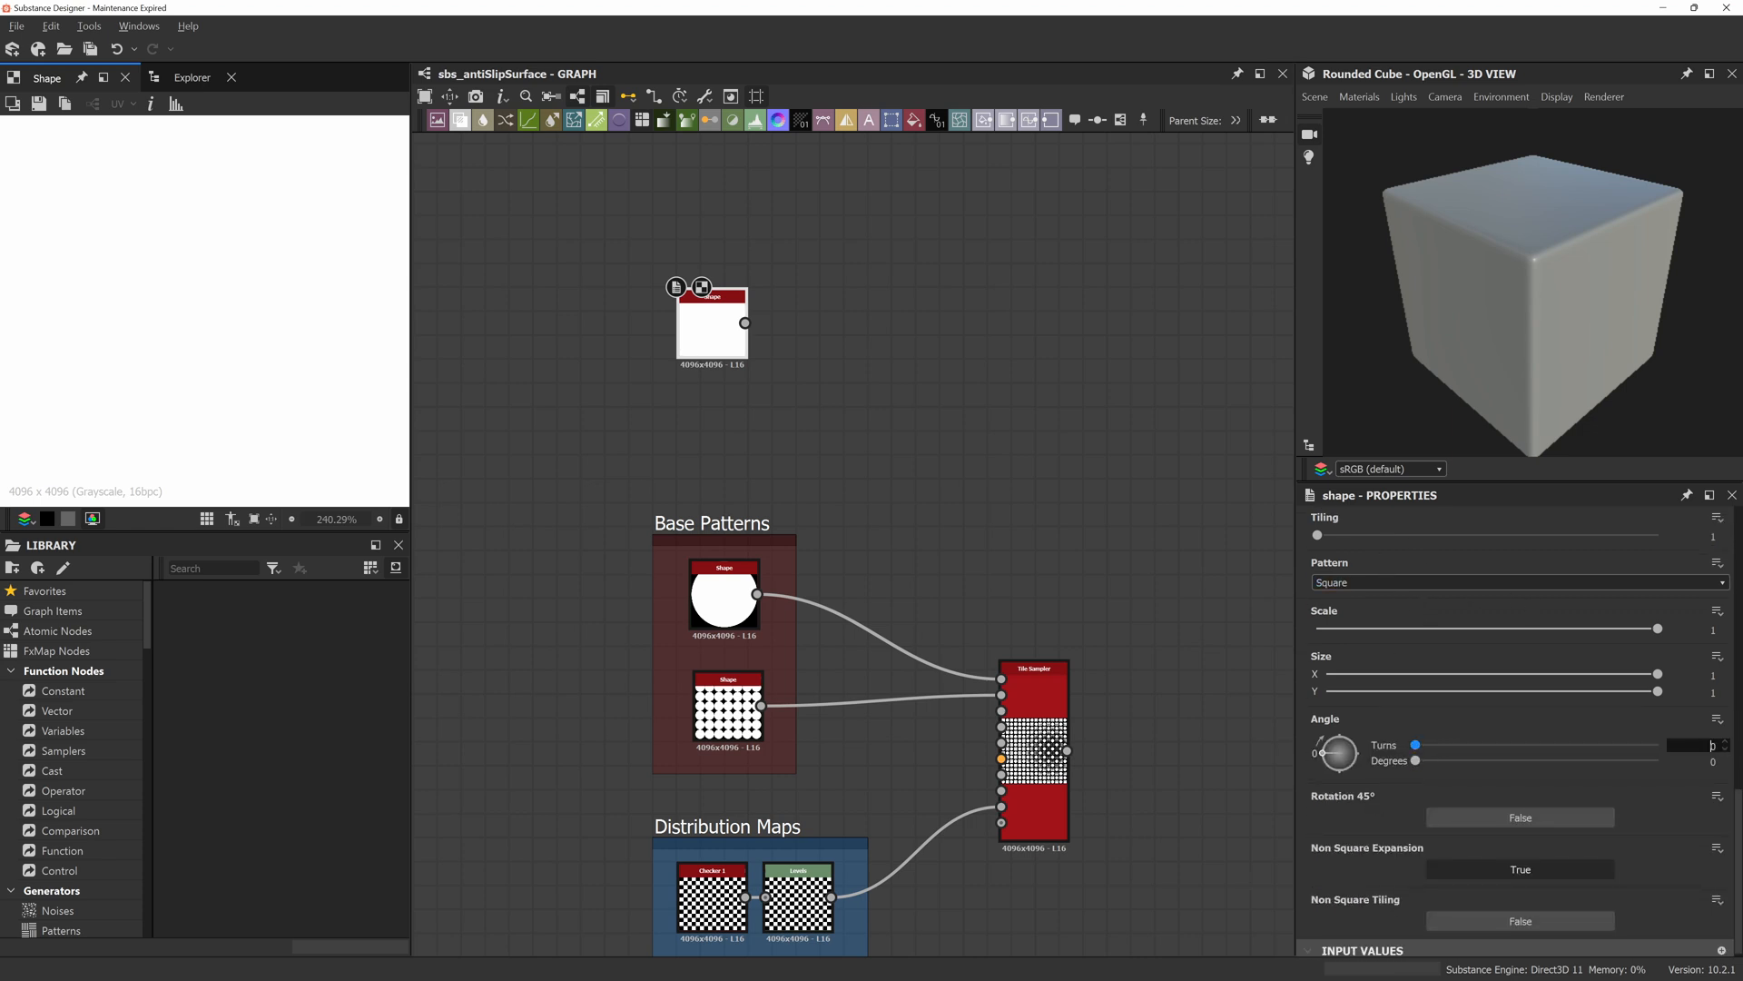
{"action": "type", "text": "45"}
{"action": "key", "text": "Return"}
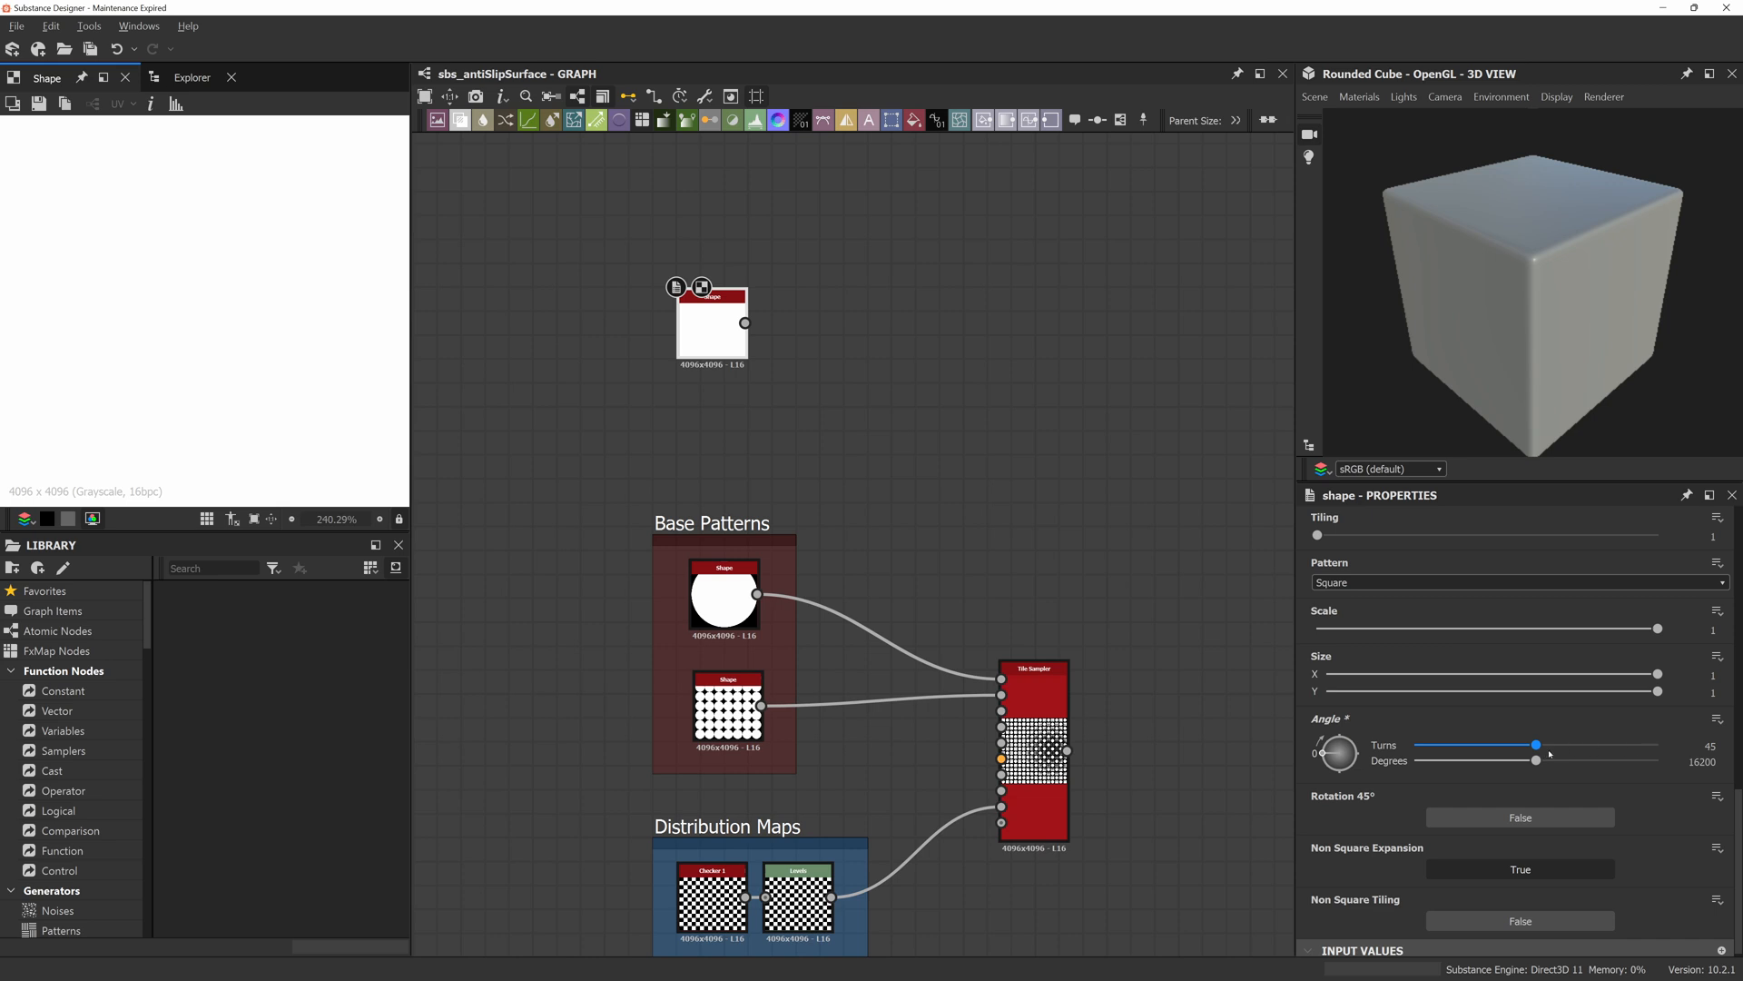
{"action": "scroll", "coordinate": [214, 336], "scroll_direction": "down", "scroll_amount": 10}
{"action": "scroll", "coordinate": [232, 363], "scroll_direction": "down", "scroll_amount": 3}
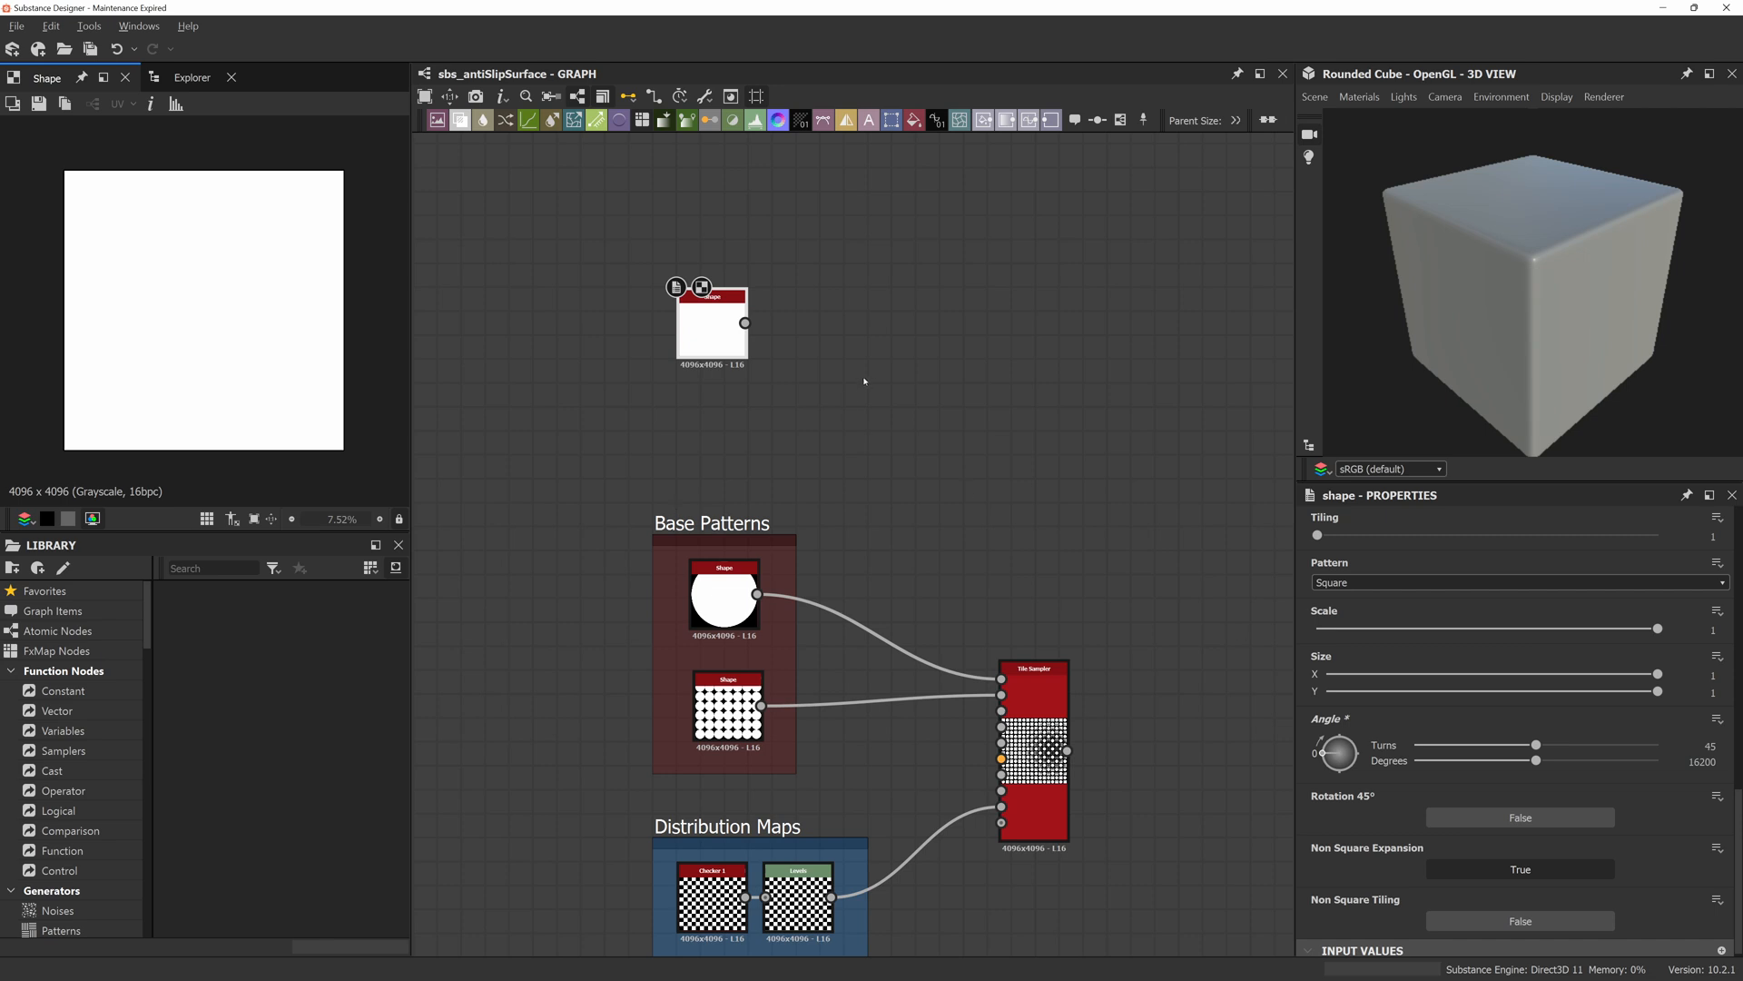
Reduce the square Shape's scale to 0.68 and enter 45 turns again as its angle.
{"action": "left_click_drag", "start_coordinate": [1658, 628], "coordinate": [1549, 628]}
{"action": "left_click_drag", "start_coordinate": [1536, 749], "coordinate": [1568, 750]}
{"action": "double_click", "coordinate": [1696, 745]}
{"action": "type", "text": "45"}
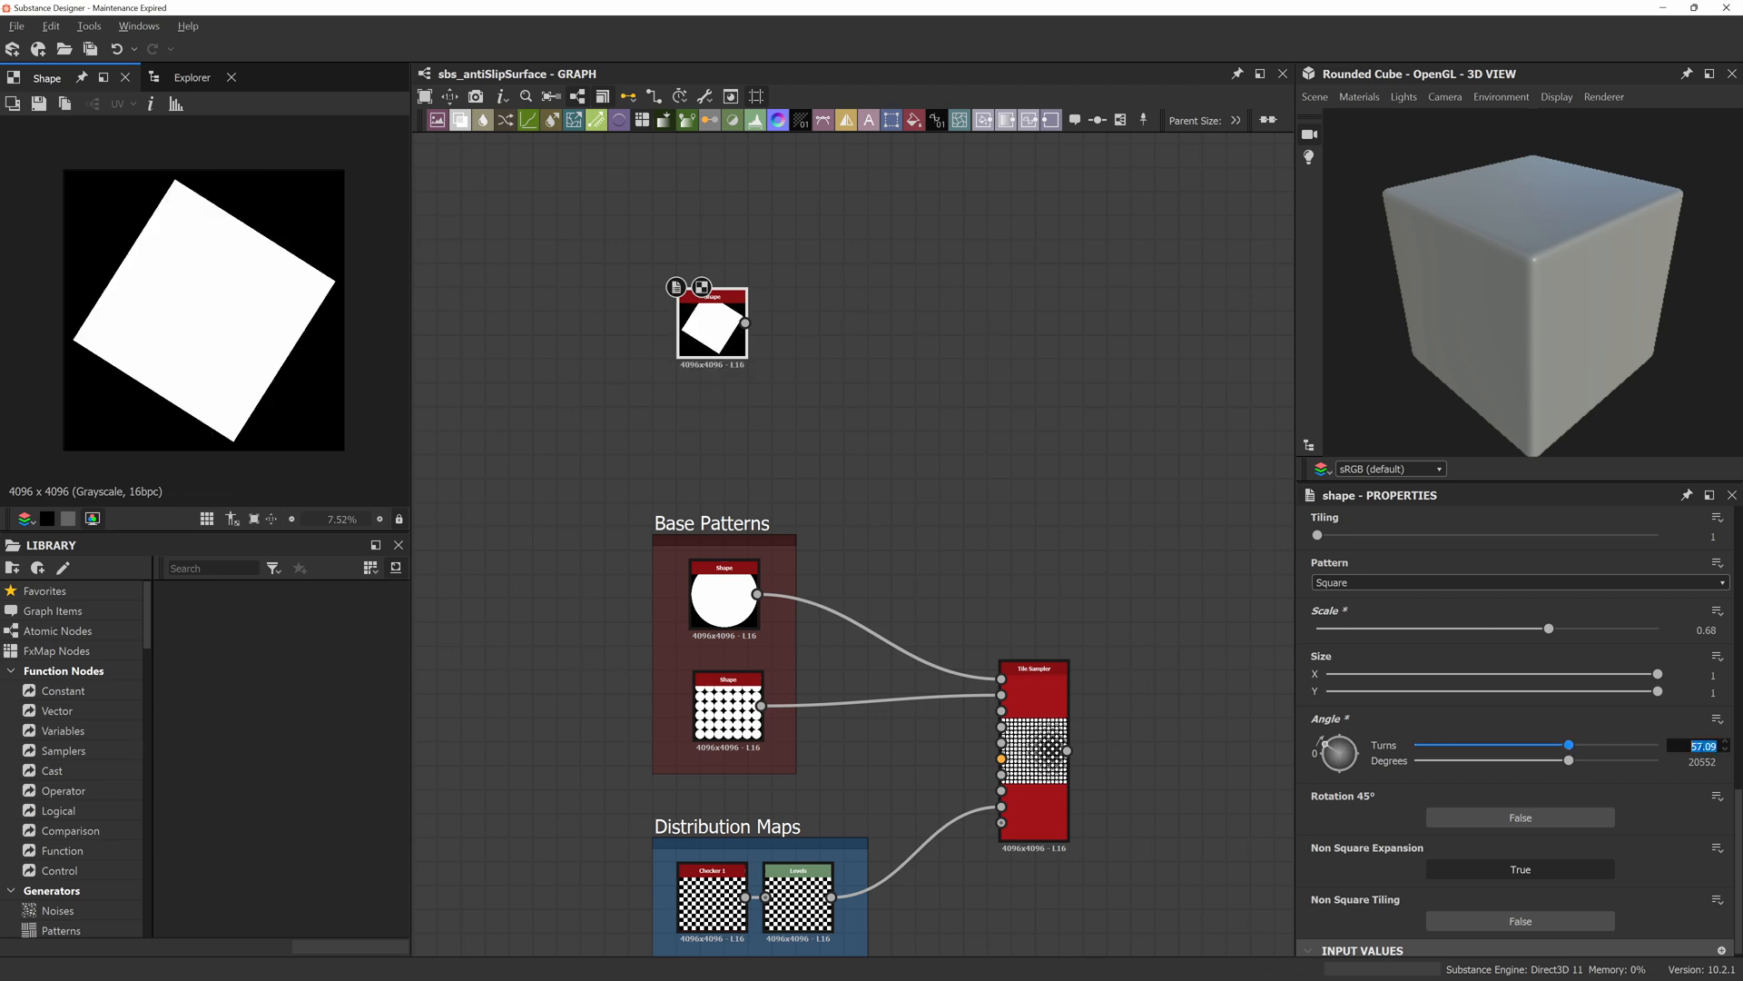
{"action": "key", "text": "Return"}
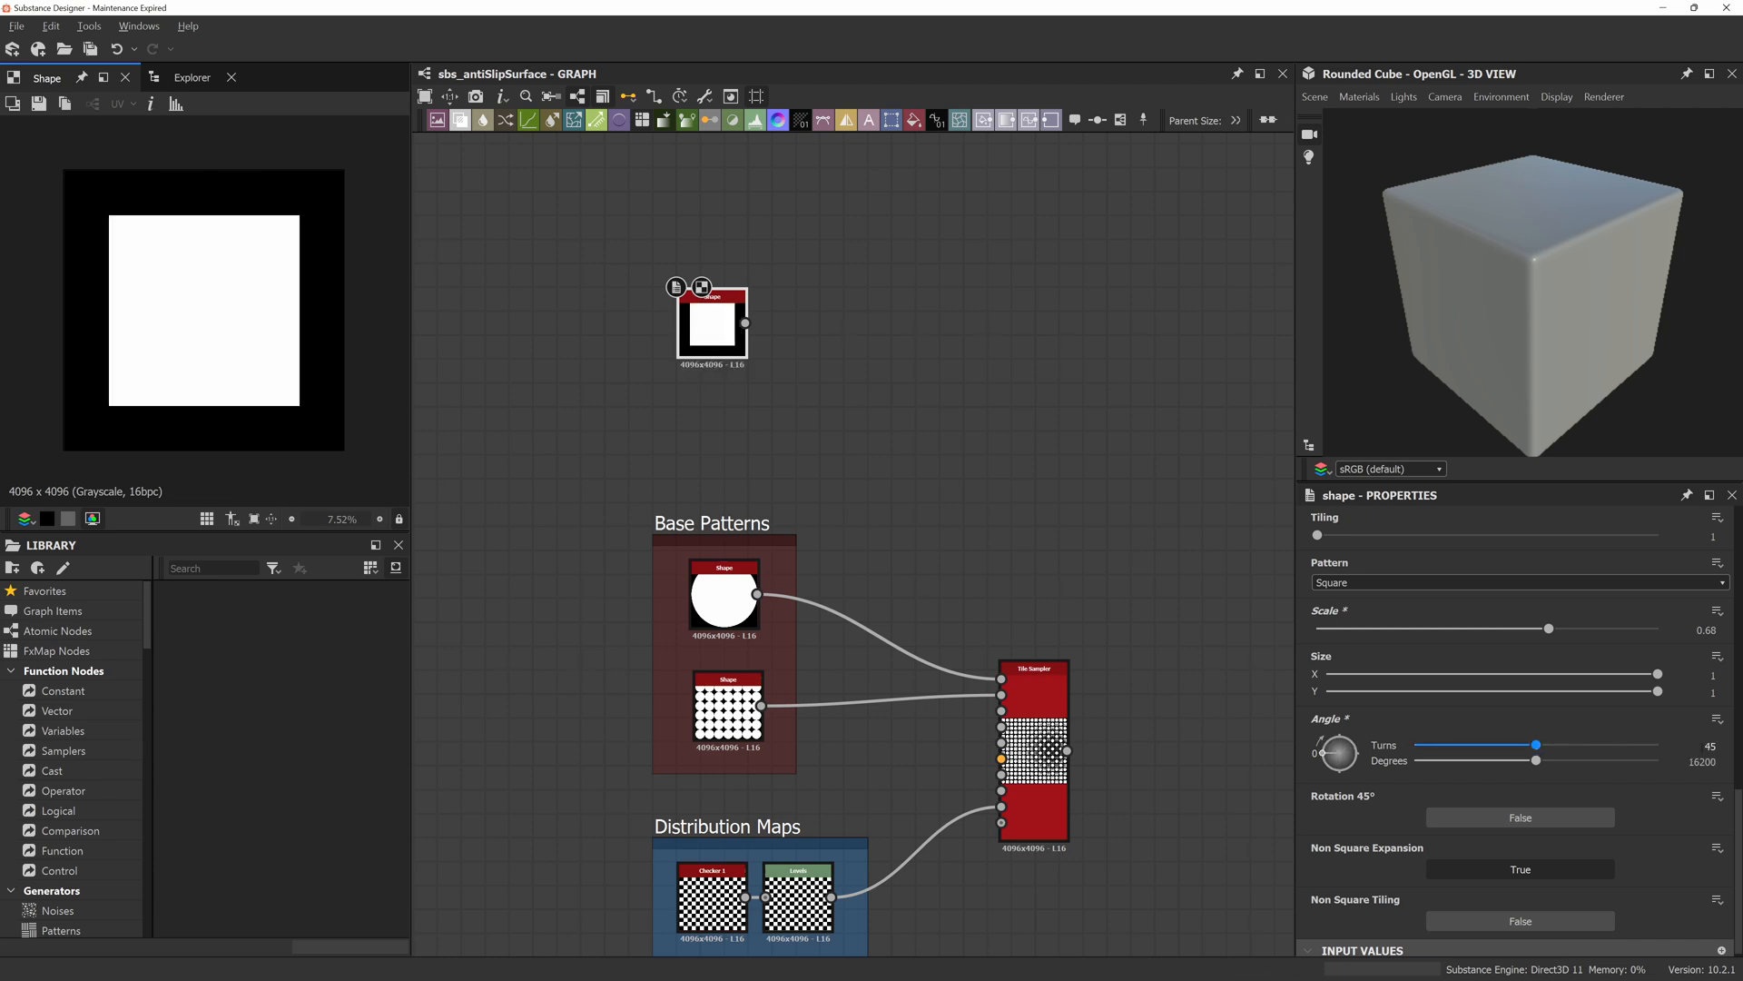
Try an angle of 0.2 turns on the square Shape and reset the turns to 0.
{"action": "left_click", "coordinate": [1705, 745]}
{"action": "type", "text": "0"}
{"action": "key", "text": "Return"}
{"action": "left_click_drag", "start_coordinate": [1416, 745], "coordinate": [1425, 745]}
{"action": "double_click", "coordinate": [1706, 746]}
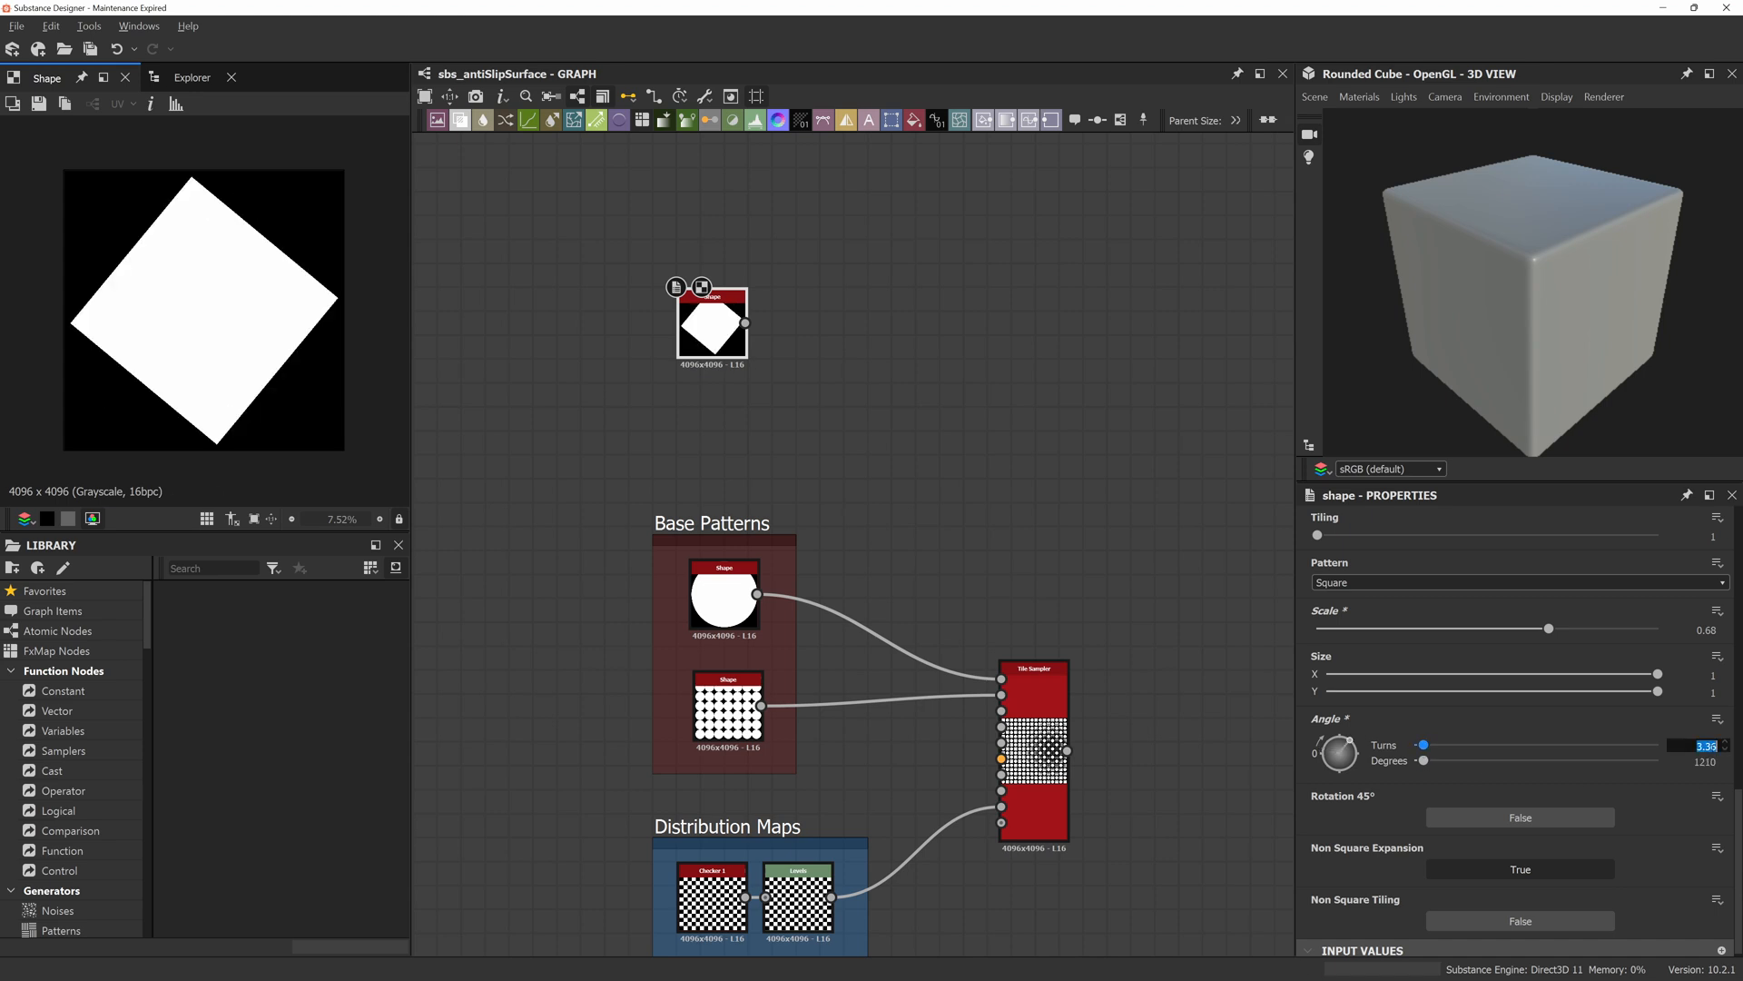
{"action": "type", "text": "0.2"}
{"action": "key", "text": "Return"}
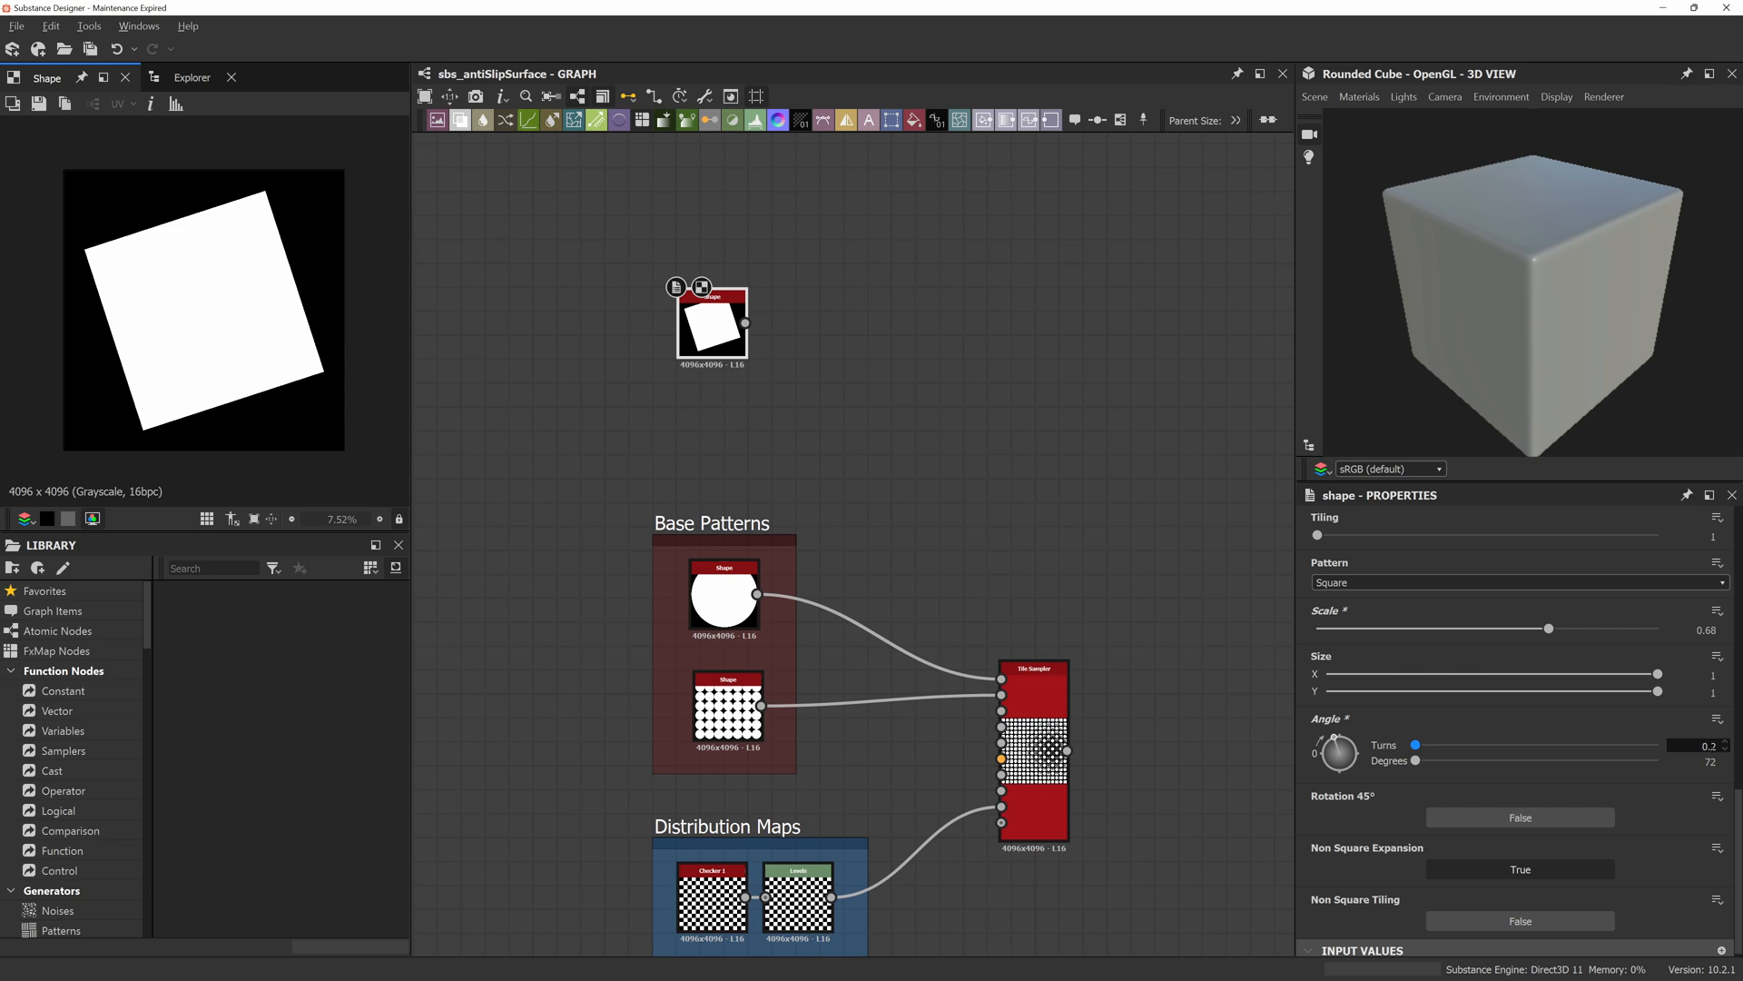
{"action": "key", "text": "BackSpace"}
{"action": "key", "text": "Return"}
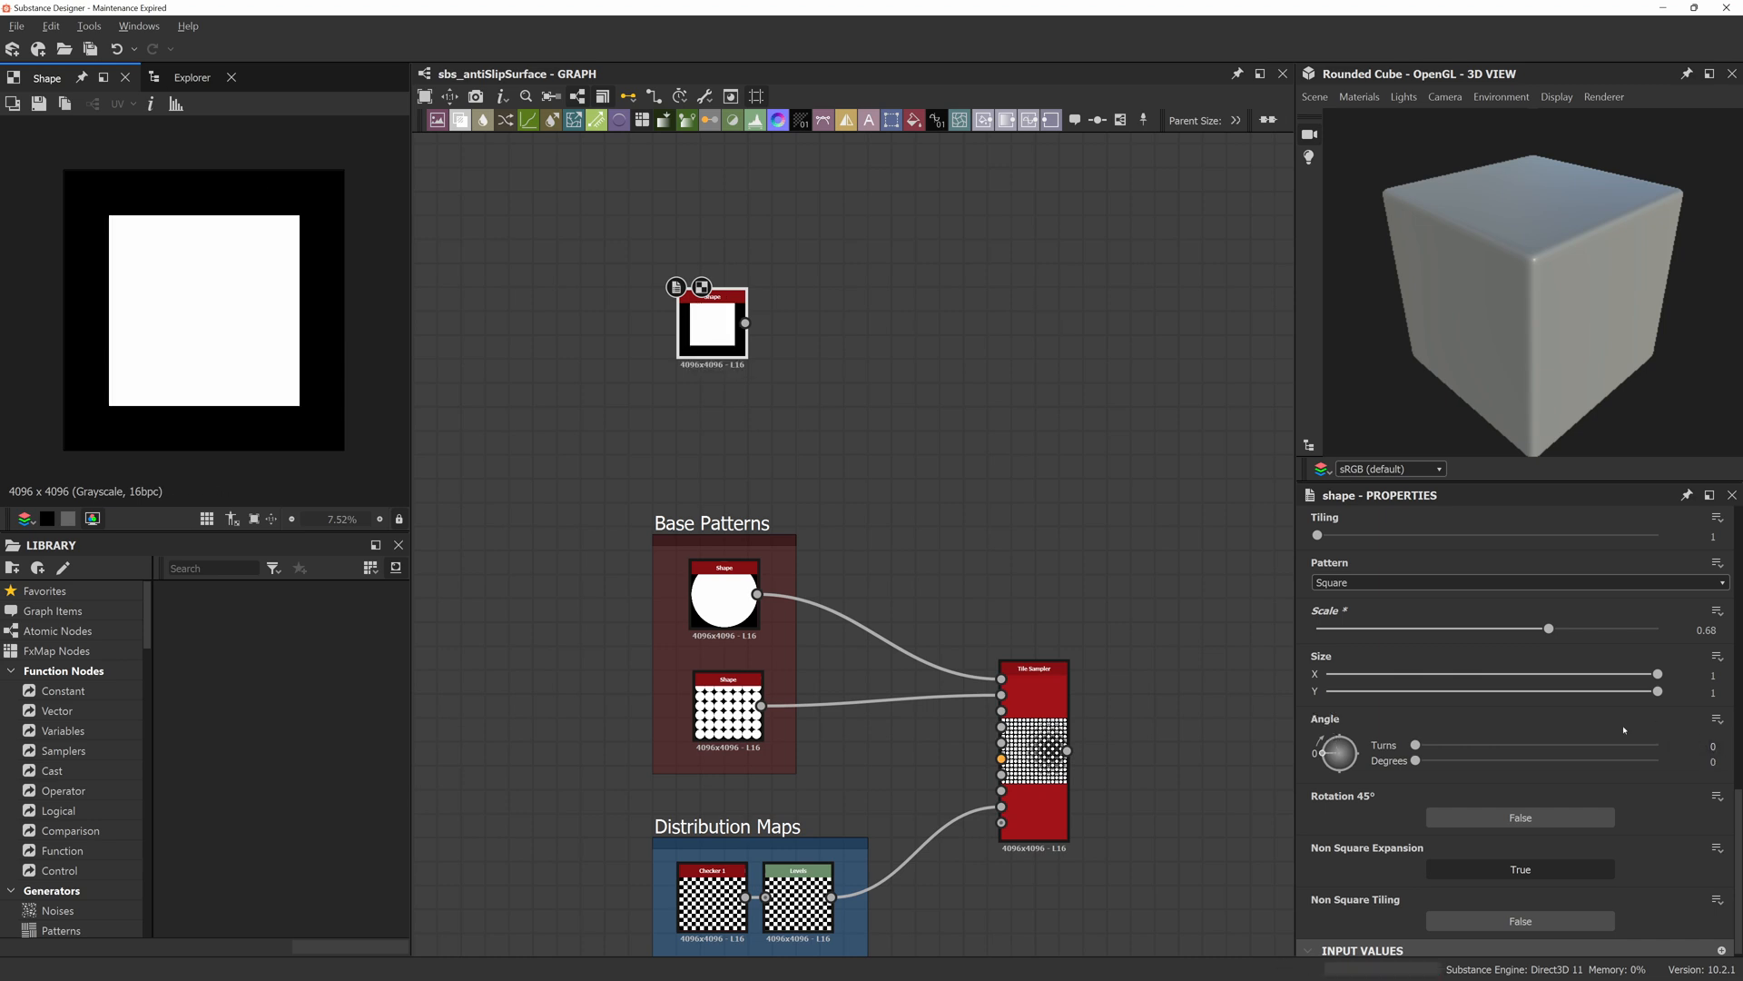
Rotate the square Shape into a diamond by setting its angle to 45 degrees.
{"action": "left_click", "coordinate": [1722, 764]}
{"action": "type", "text": "45"}
{"action": "key", "text": "Return"}
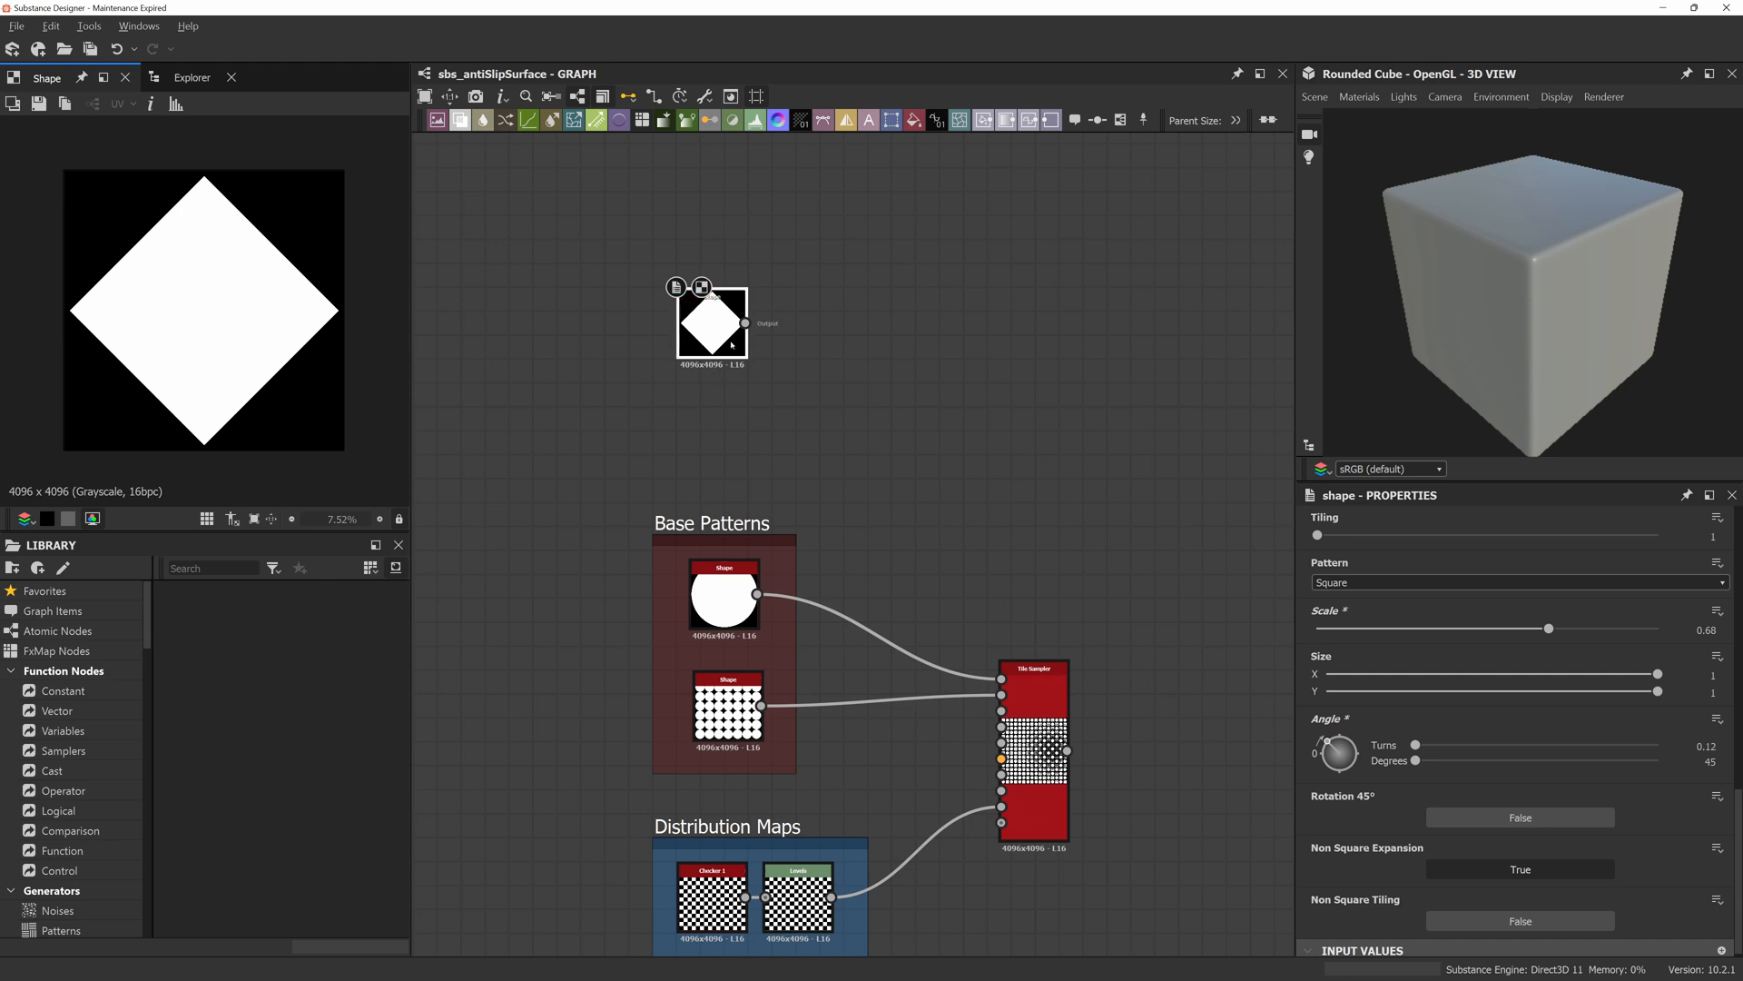
Add a Blend node fed by the output of the diamond Shape.
{"action": "left_click_drag", "start_coordinate": [744, 322], "coordinate": [869, 379]}
{"action": "type", "text": "blend"}
{"action": "key", "text": "Return"}
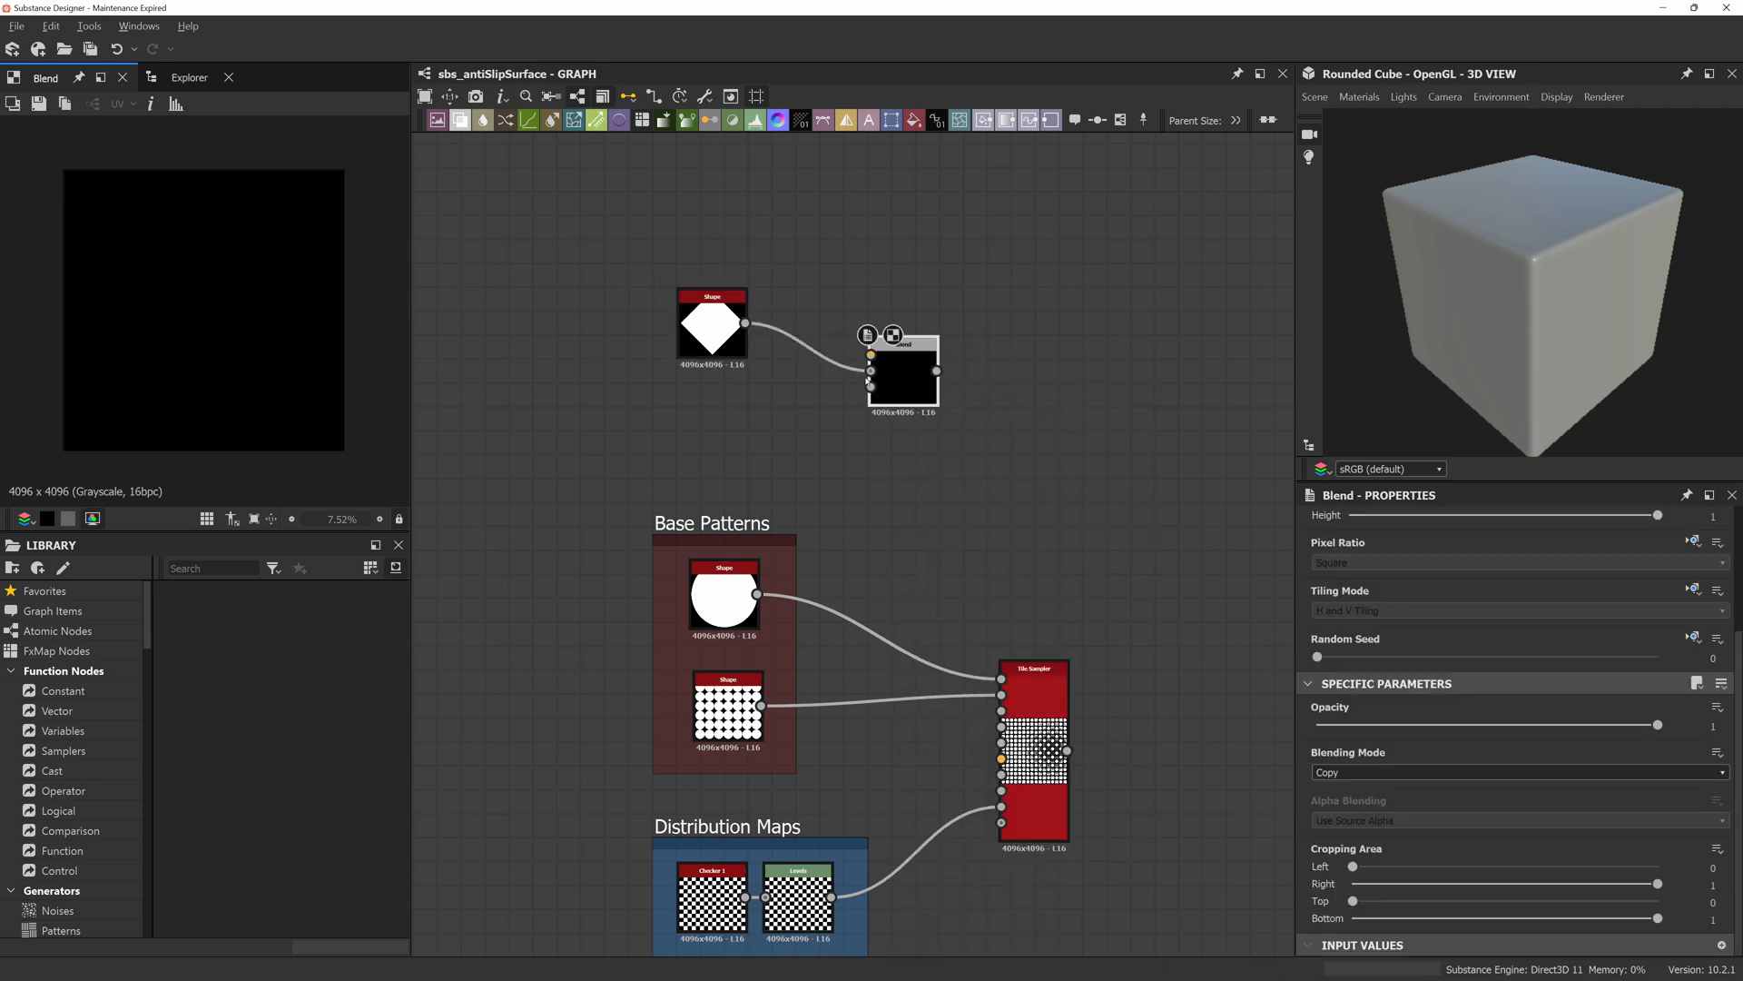
{"action": "scroll", "coordinate": [867, 379], "scroll_direction": "up", "scroll_amount": 3}
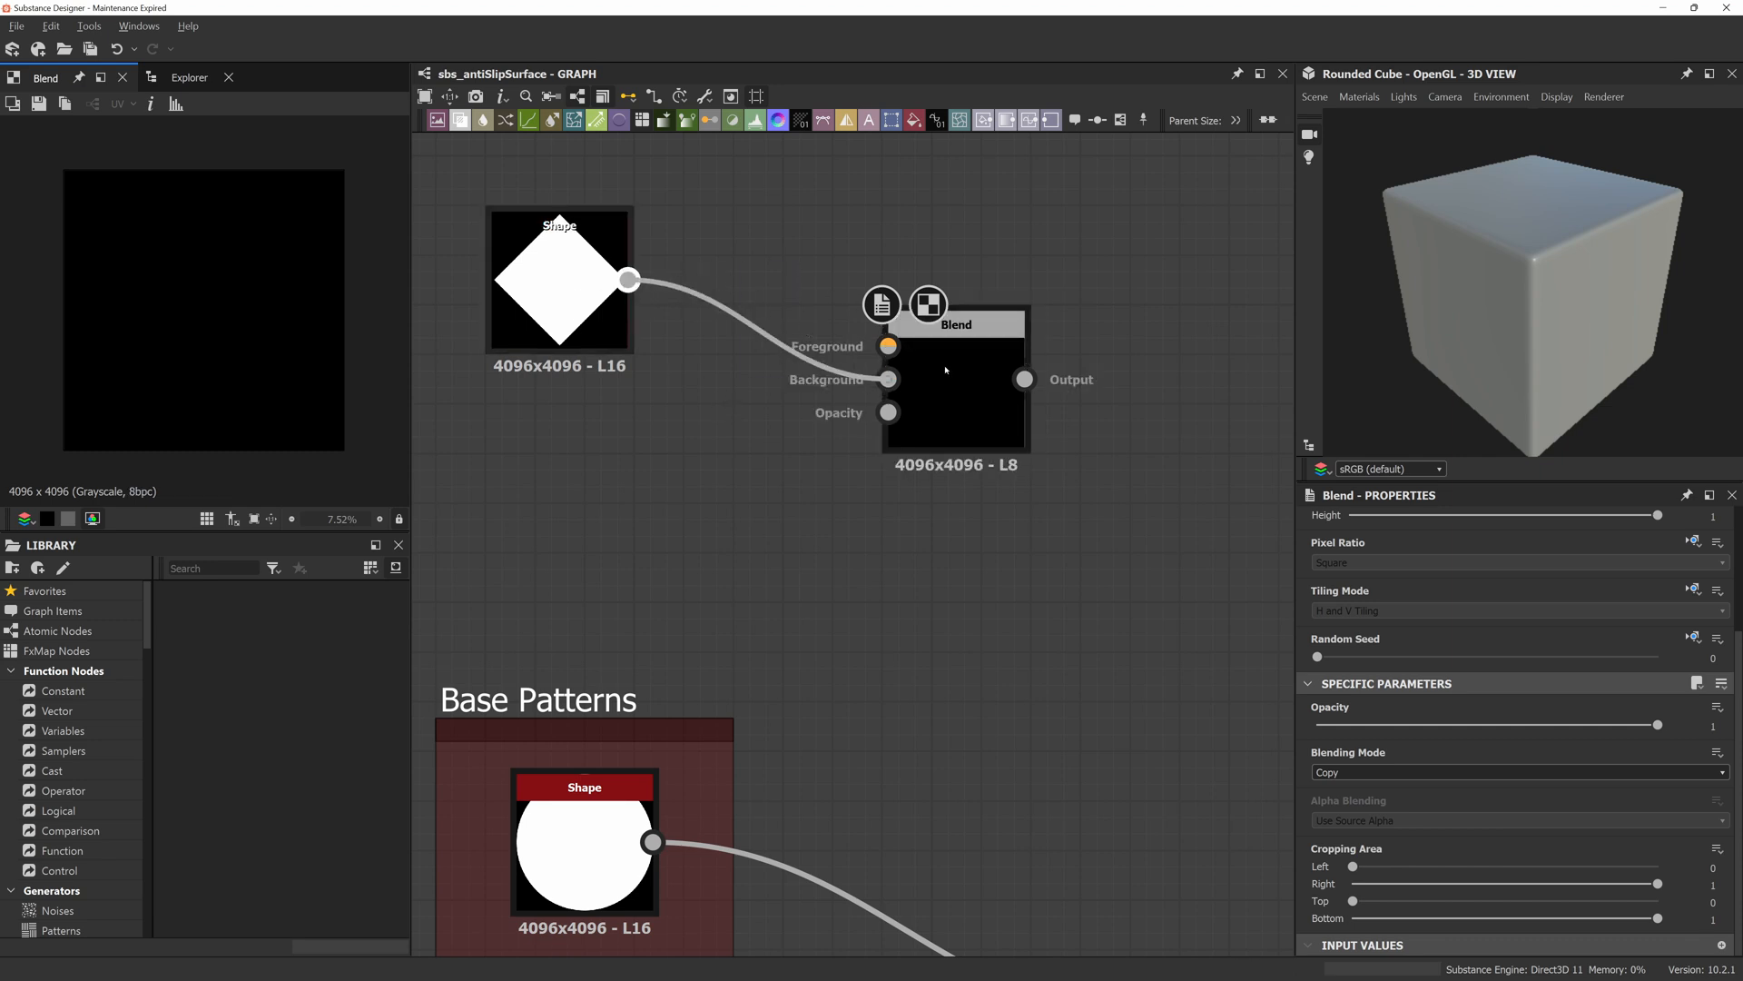
Route the diamond Shape into the Blend's foreground and add a second Shape node feeding the Blend's background.
{"action": "left_click_drag", "start_coordinate": [888, 379], "coordinate": [592, 492]}
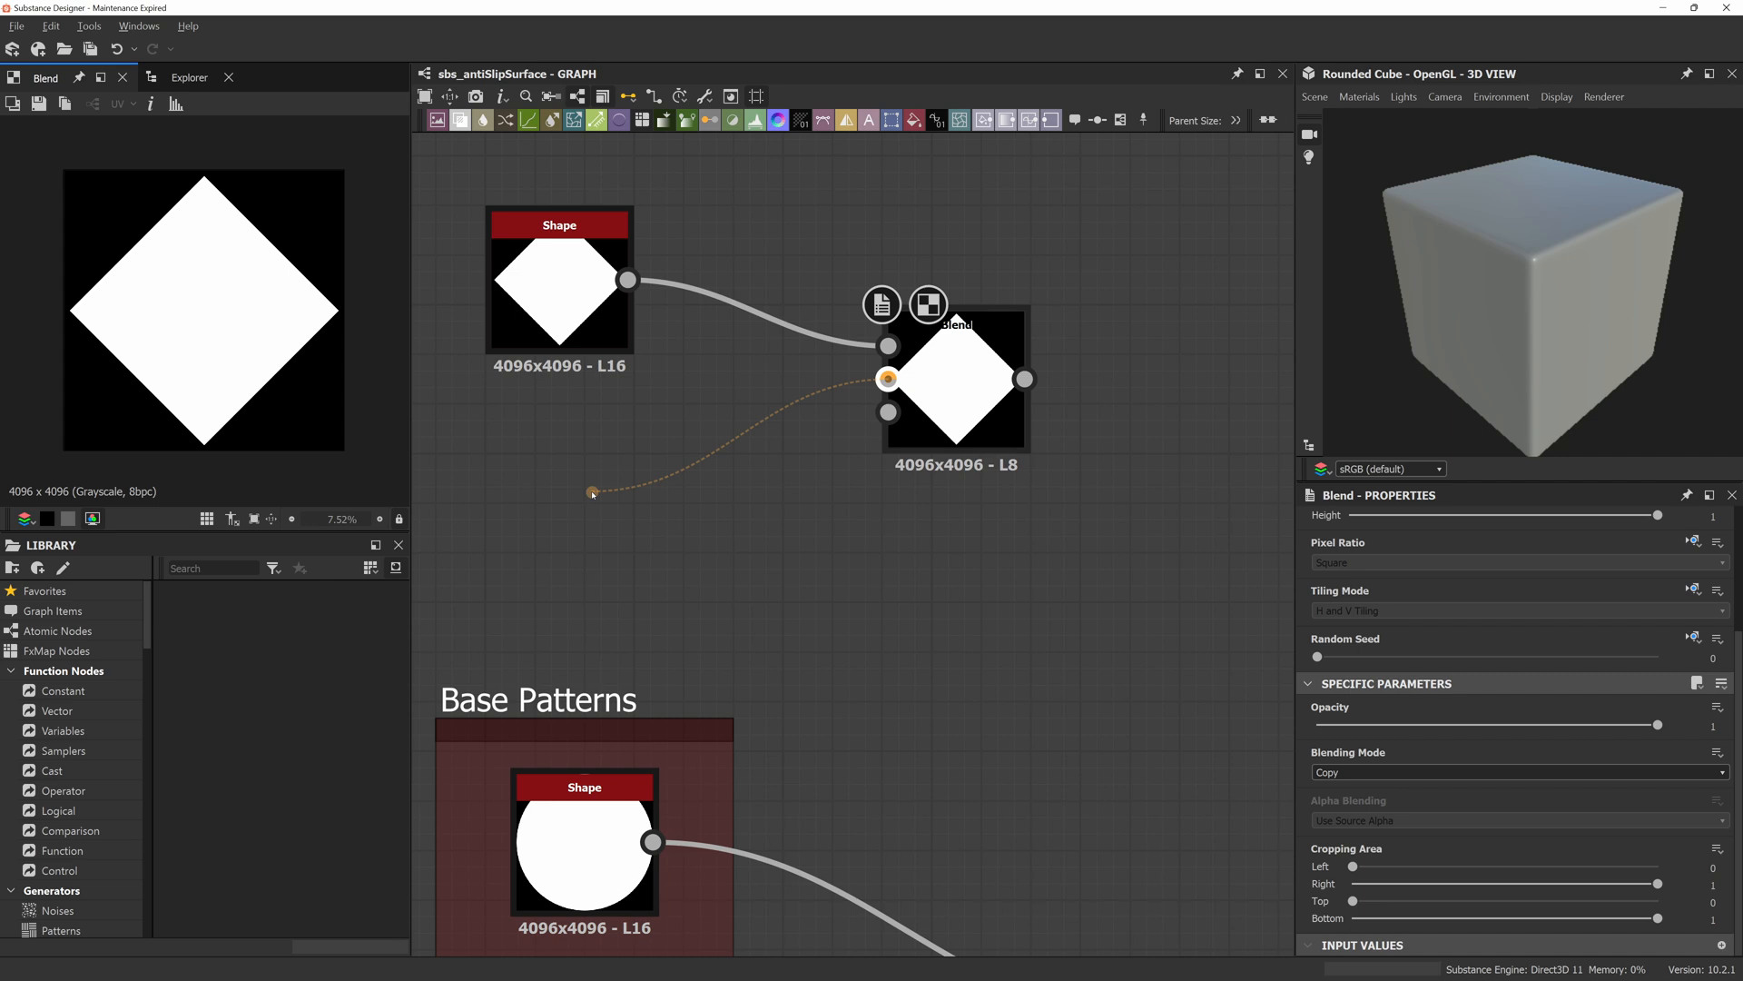
{"action": "left_click_drag", "start_coordinate": [592, 492], "coordinate": [592, 492]}
{"action": "type", "text": "shape"}
{"action": "key", "text": "Return"}
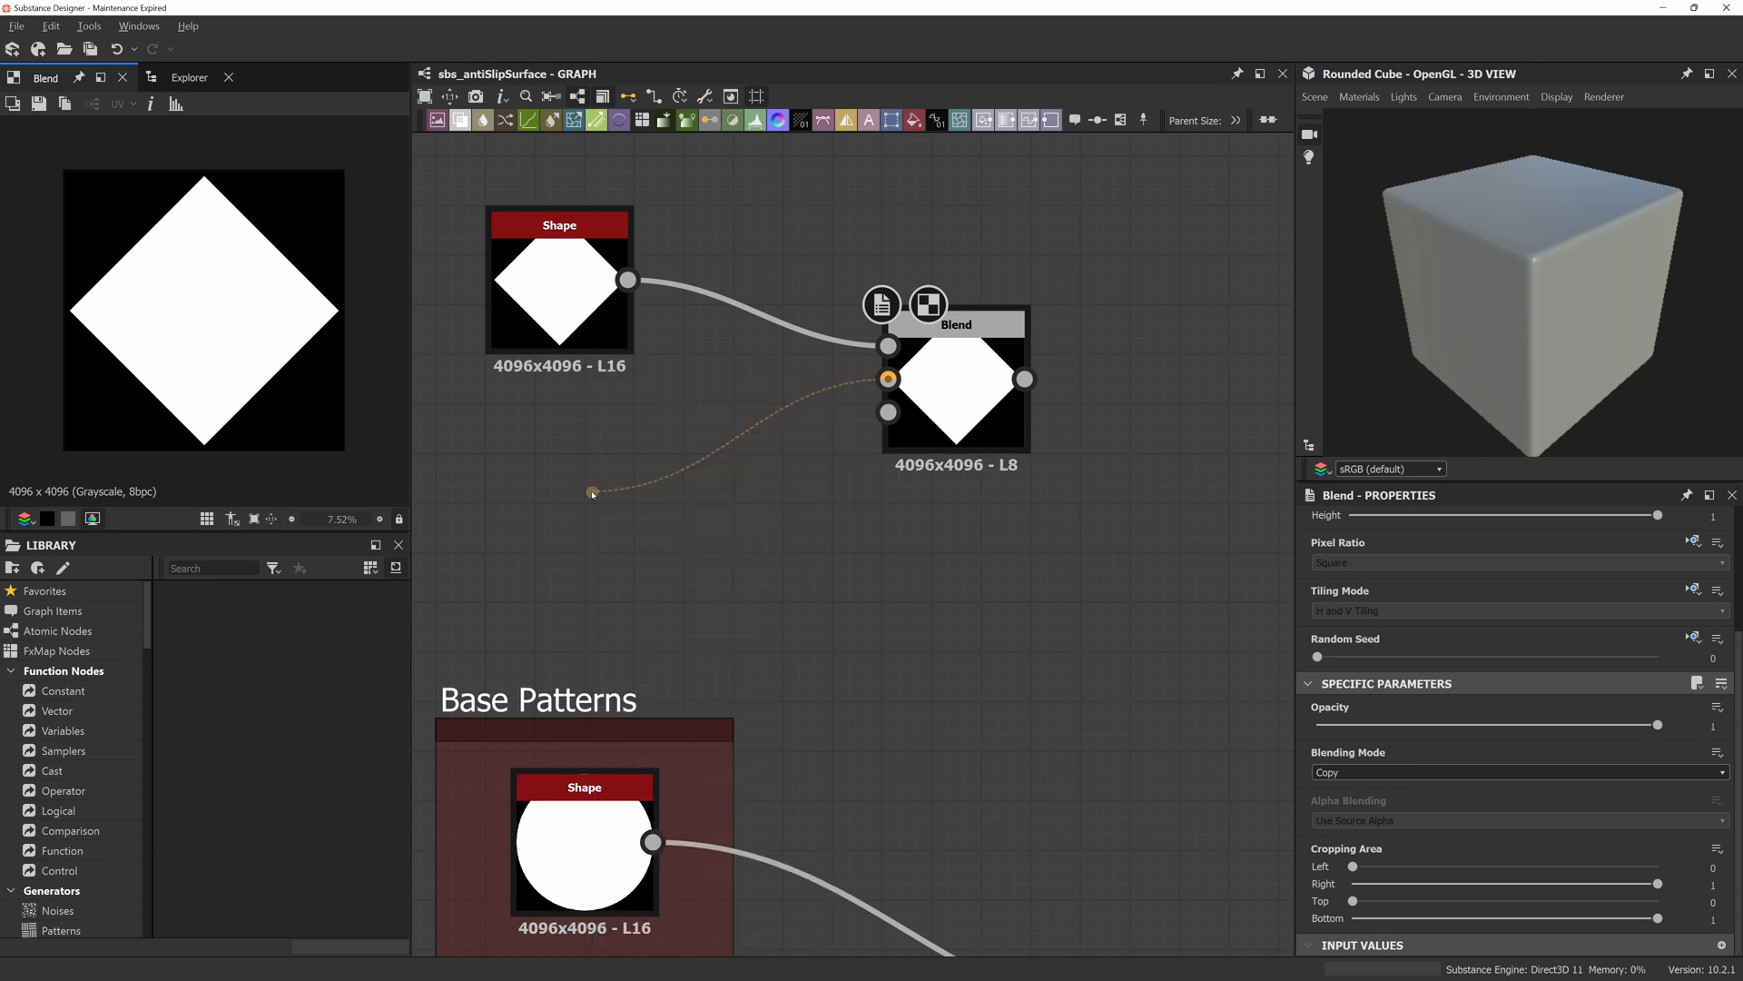
Set the background Shape's pattern to Disc, its scale to 0.91 and its tiling to 7.
{"action": "scroll", "coordinate": [1453, 709], "scroll_direction": "down", "scroll_amount": 10}
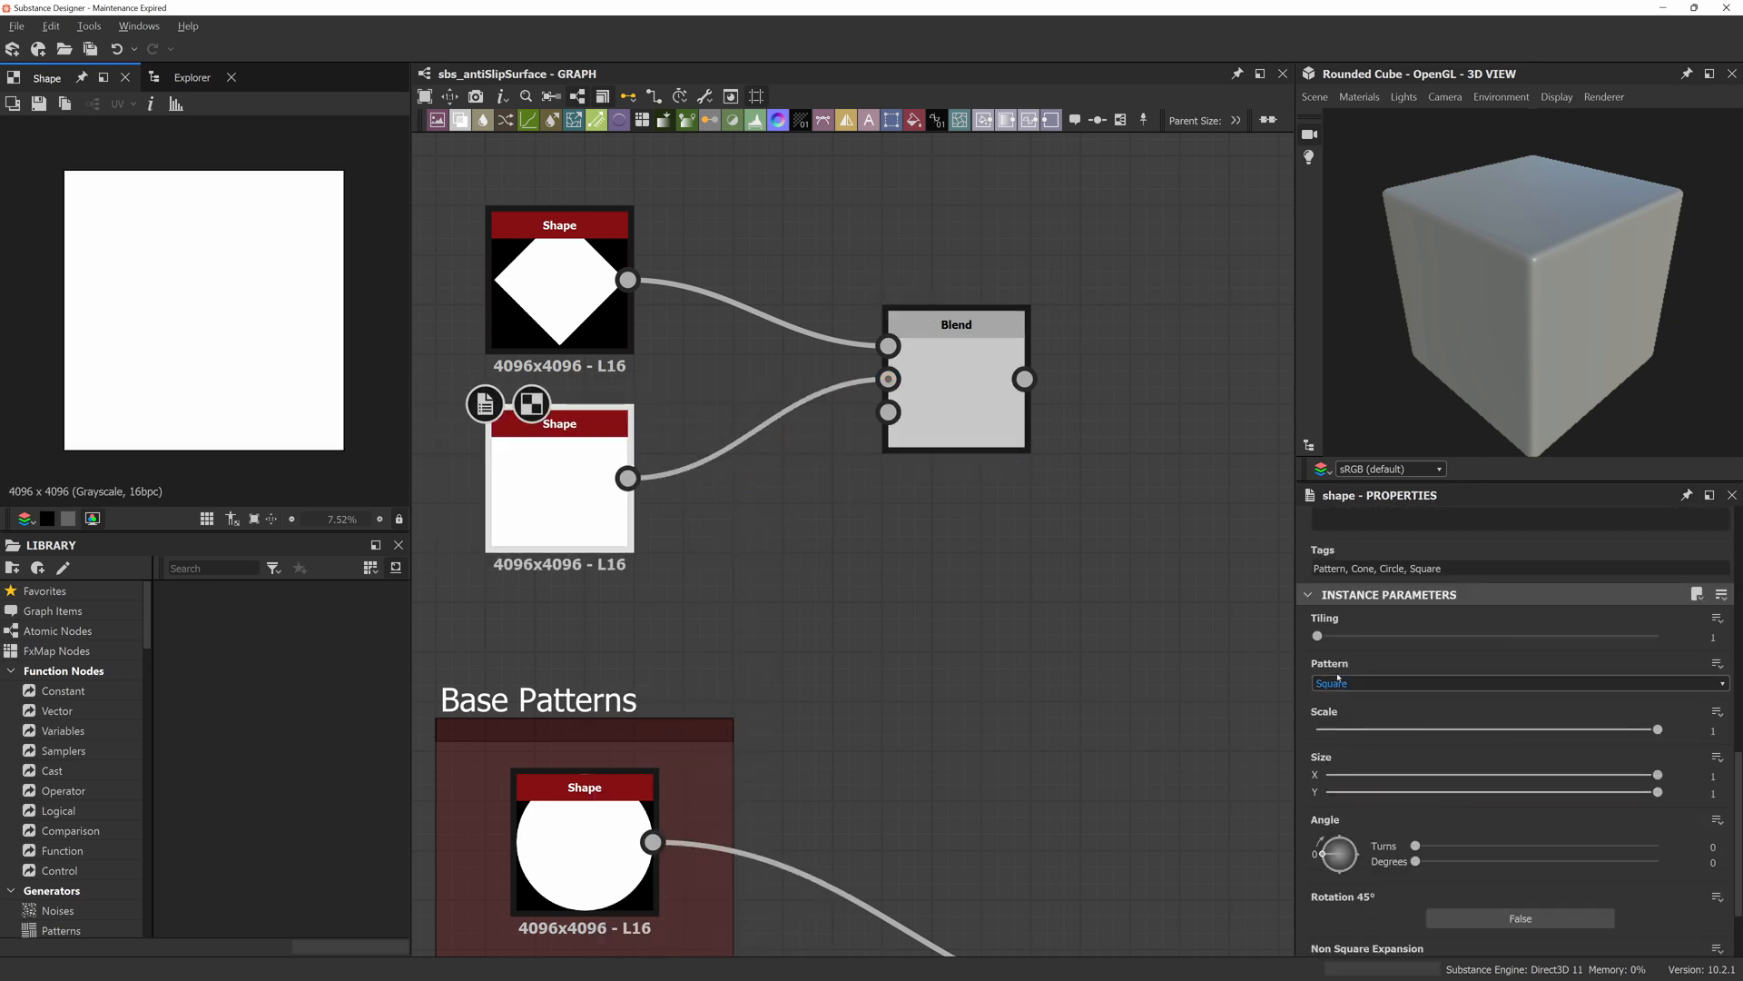
{"action": "left_click", "coordinate": [1343, 683]}
{"action": "left_click", "coordinate": [1343, 712]}
{"action": "left_click_drag", "start_coordinate": [1658, 729], "coordinate": [1627, 729]}
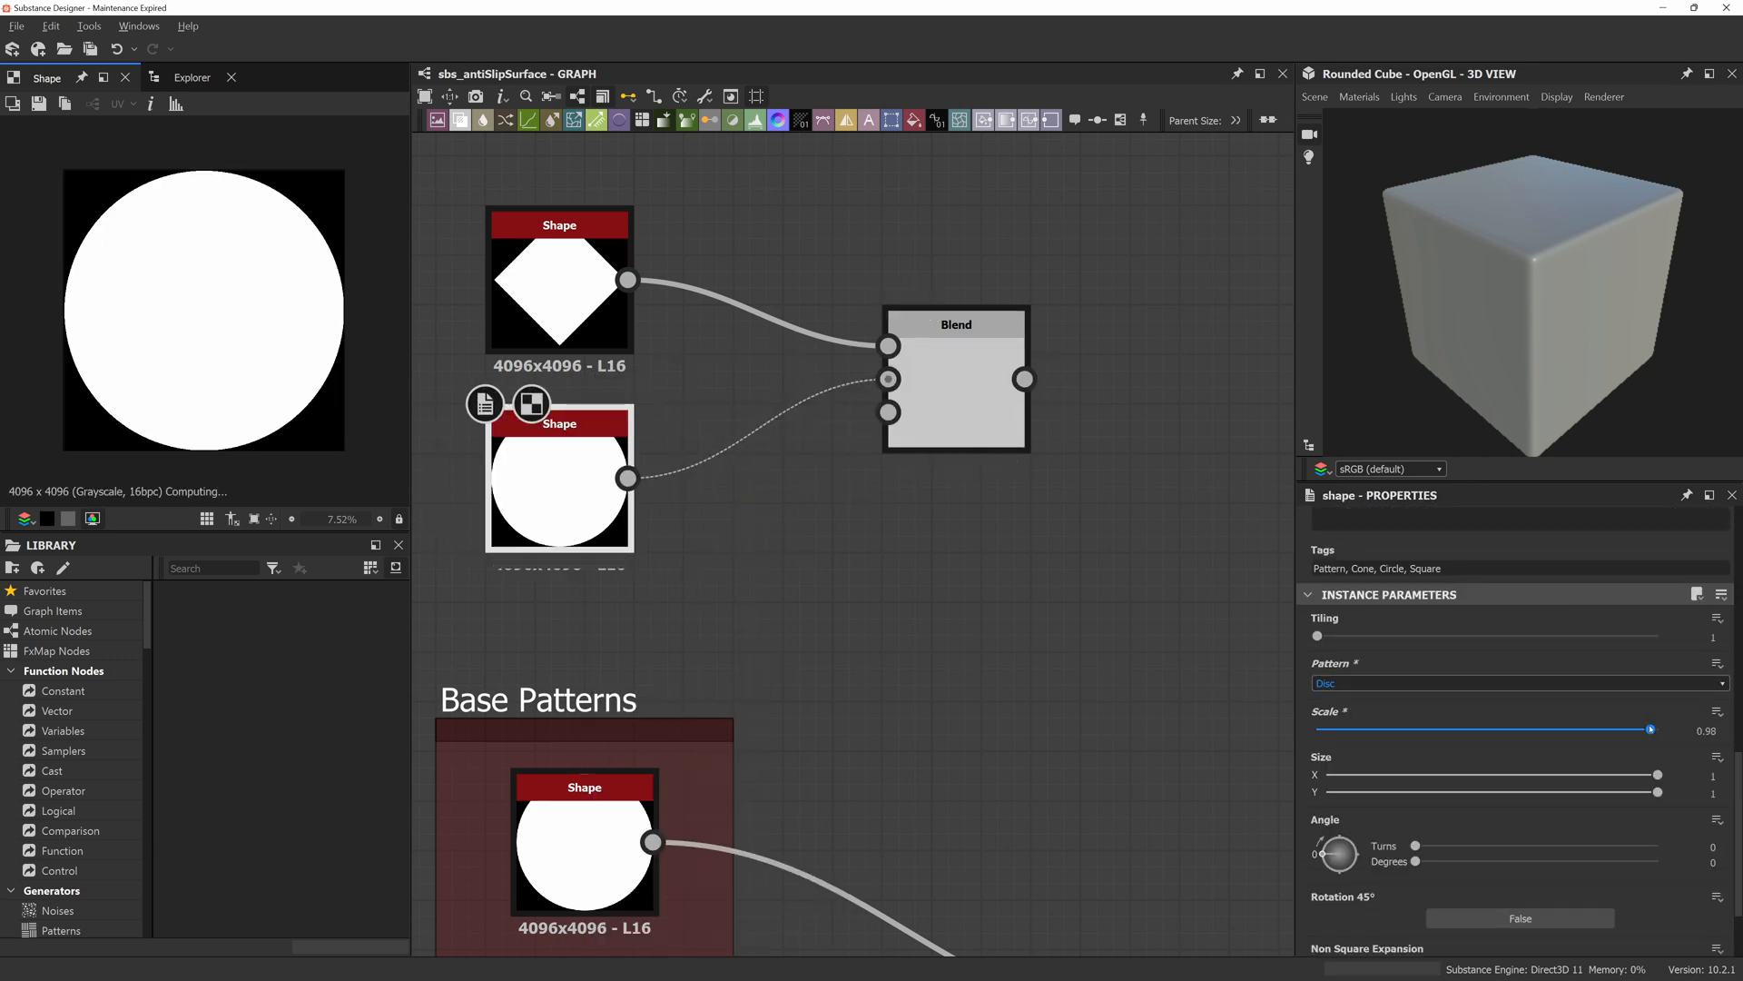
{"action": "scroll", "coordinate": [1543, 740], "scroll_direction": "down", "scroll_amount": 2}
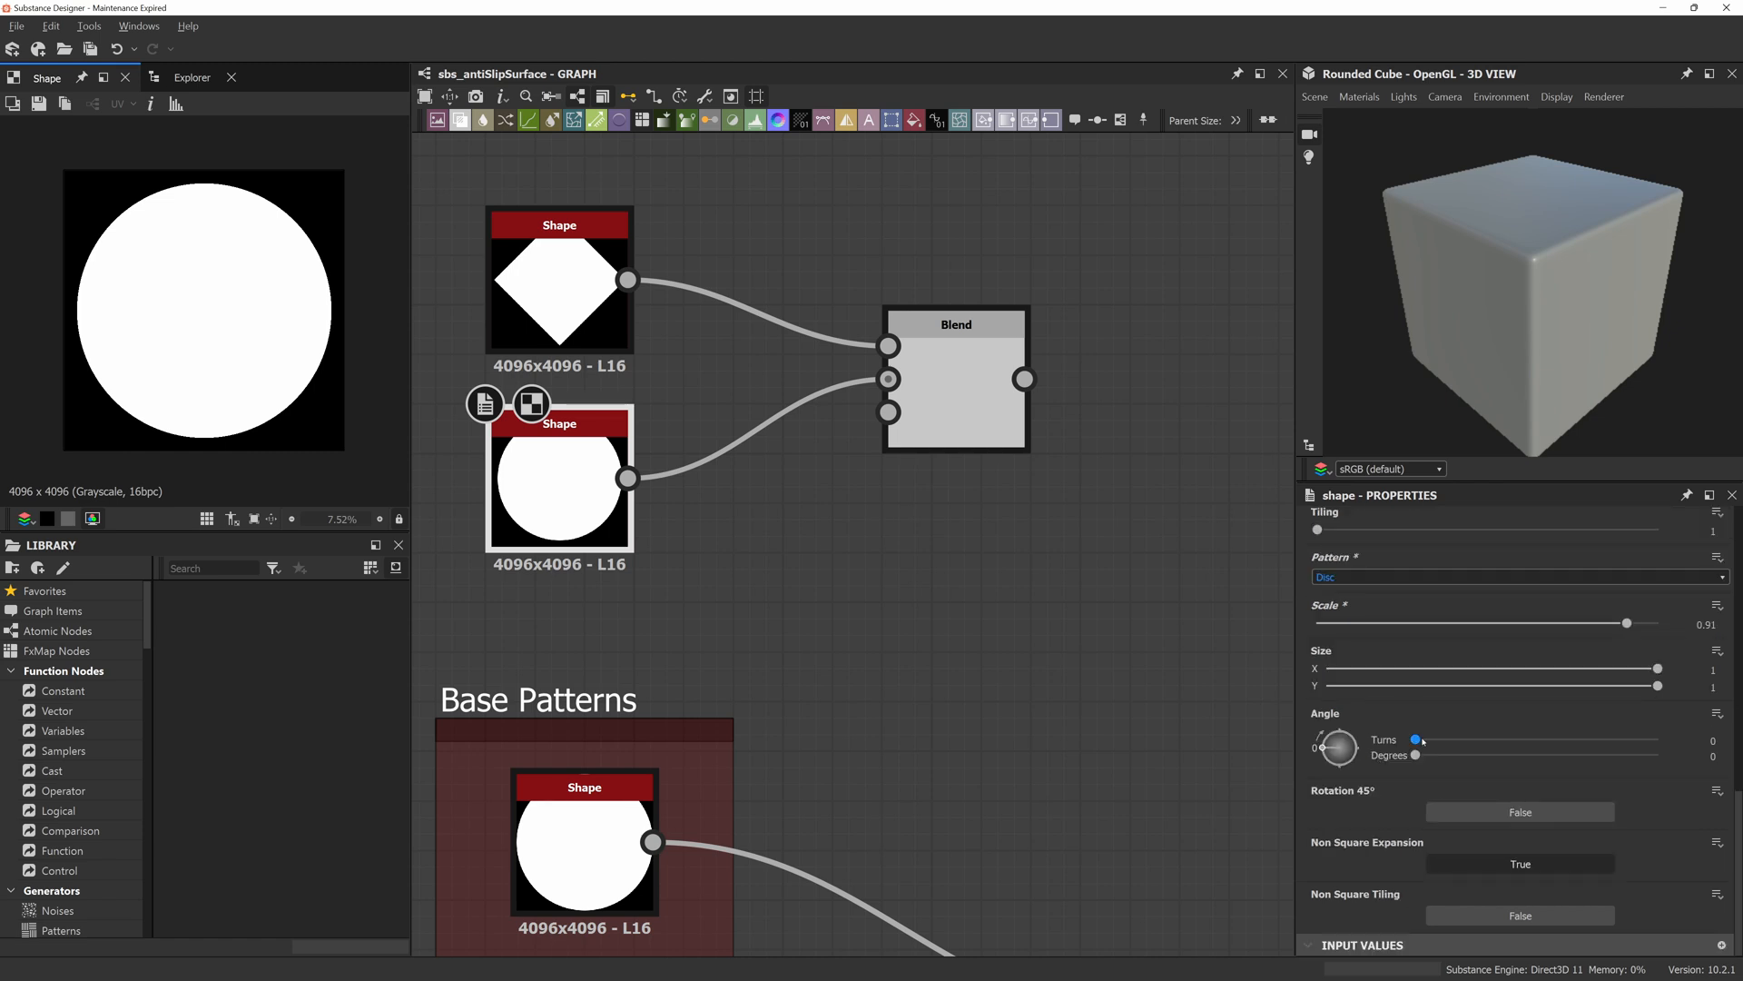
{"action": "scroll", "coordinate": [1367, 804], "scroll_direction": "up", "scroll_amount": 4}
{"action": "scroll", "coordinate": [1366, 805], "scroll_direction": "up", "scroll_amount": 2}
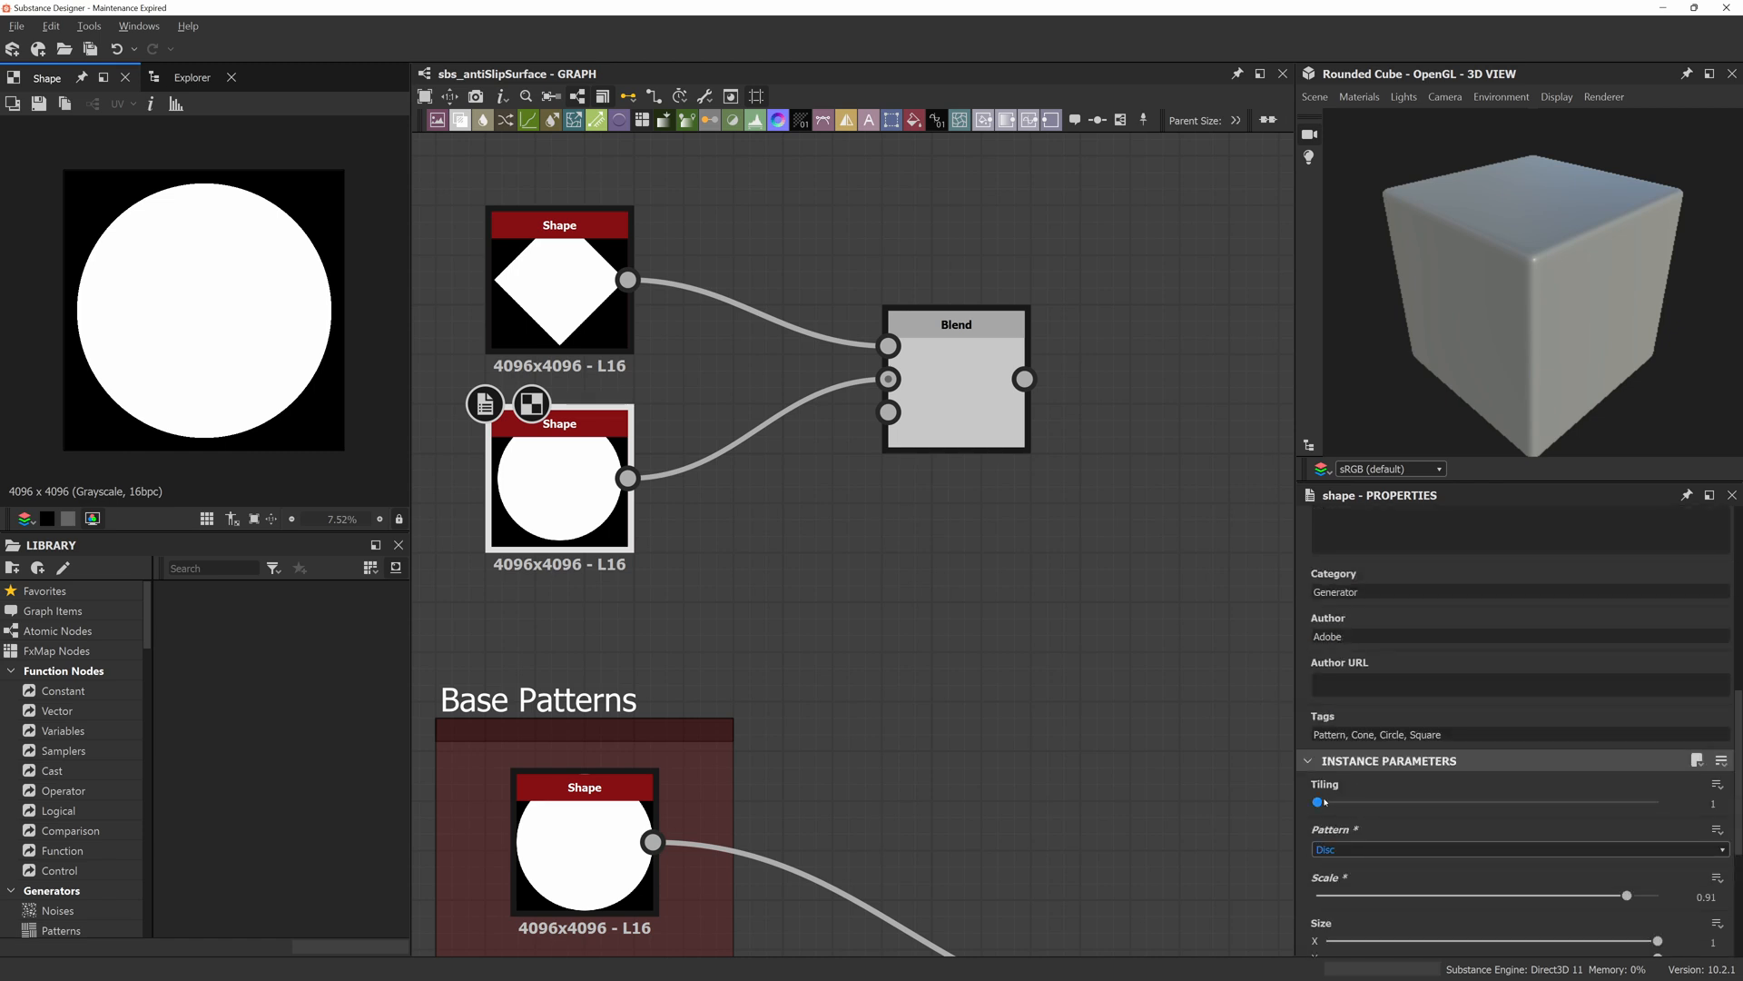
{"action": "left_click_drag", "start_coordinate": [1318, 802], "coordinate": [1453, 802]}
Examine how many small studs span a raised disc's centre in the Reference photo.
{"action": "left_click", "coordinate": [192, 77]}
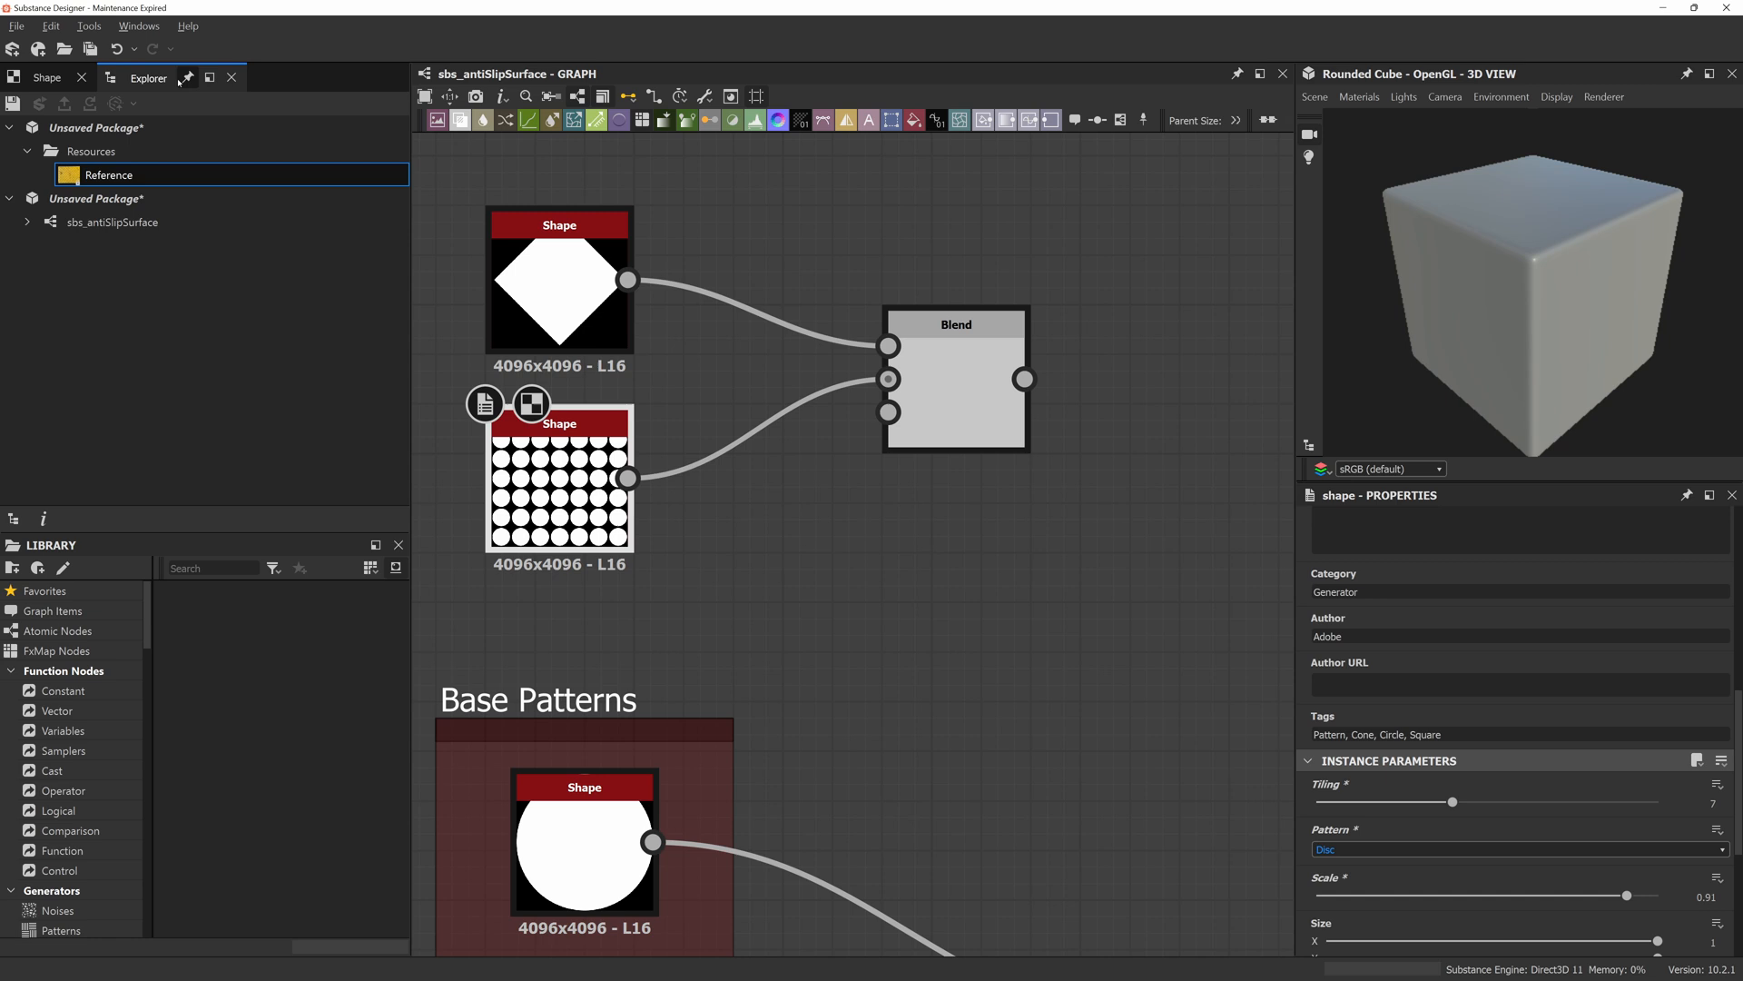
{"action": "double_click", "coordinate": [140, 175]}
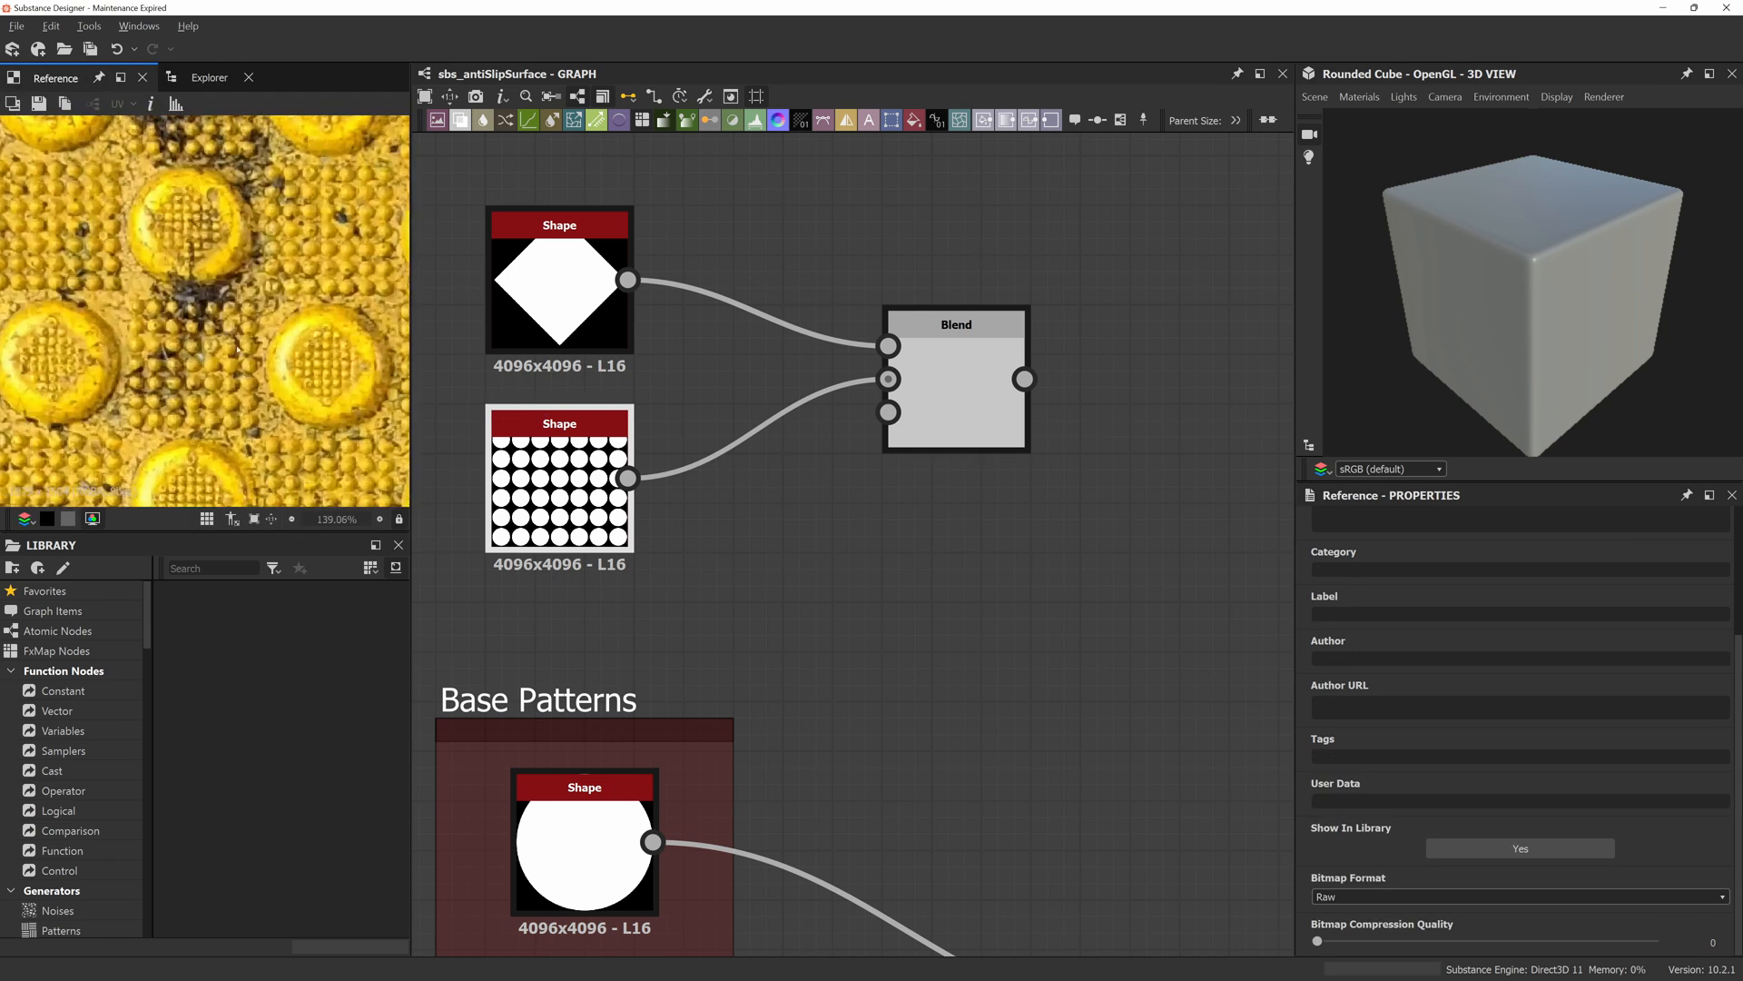
{"action": "scroll", "coordinate": [181, 342], "scroll_direction": "up", "scroll_amount": 3}
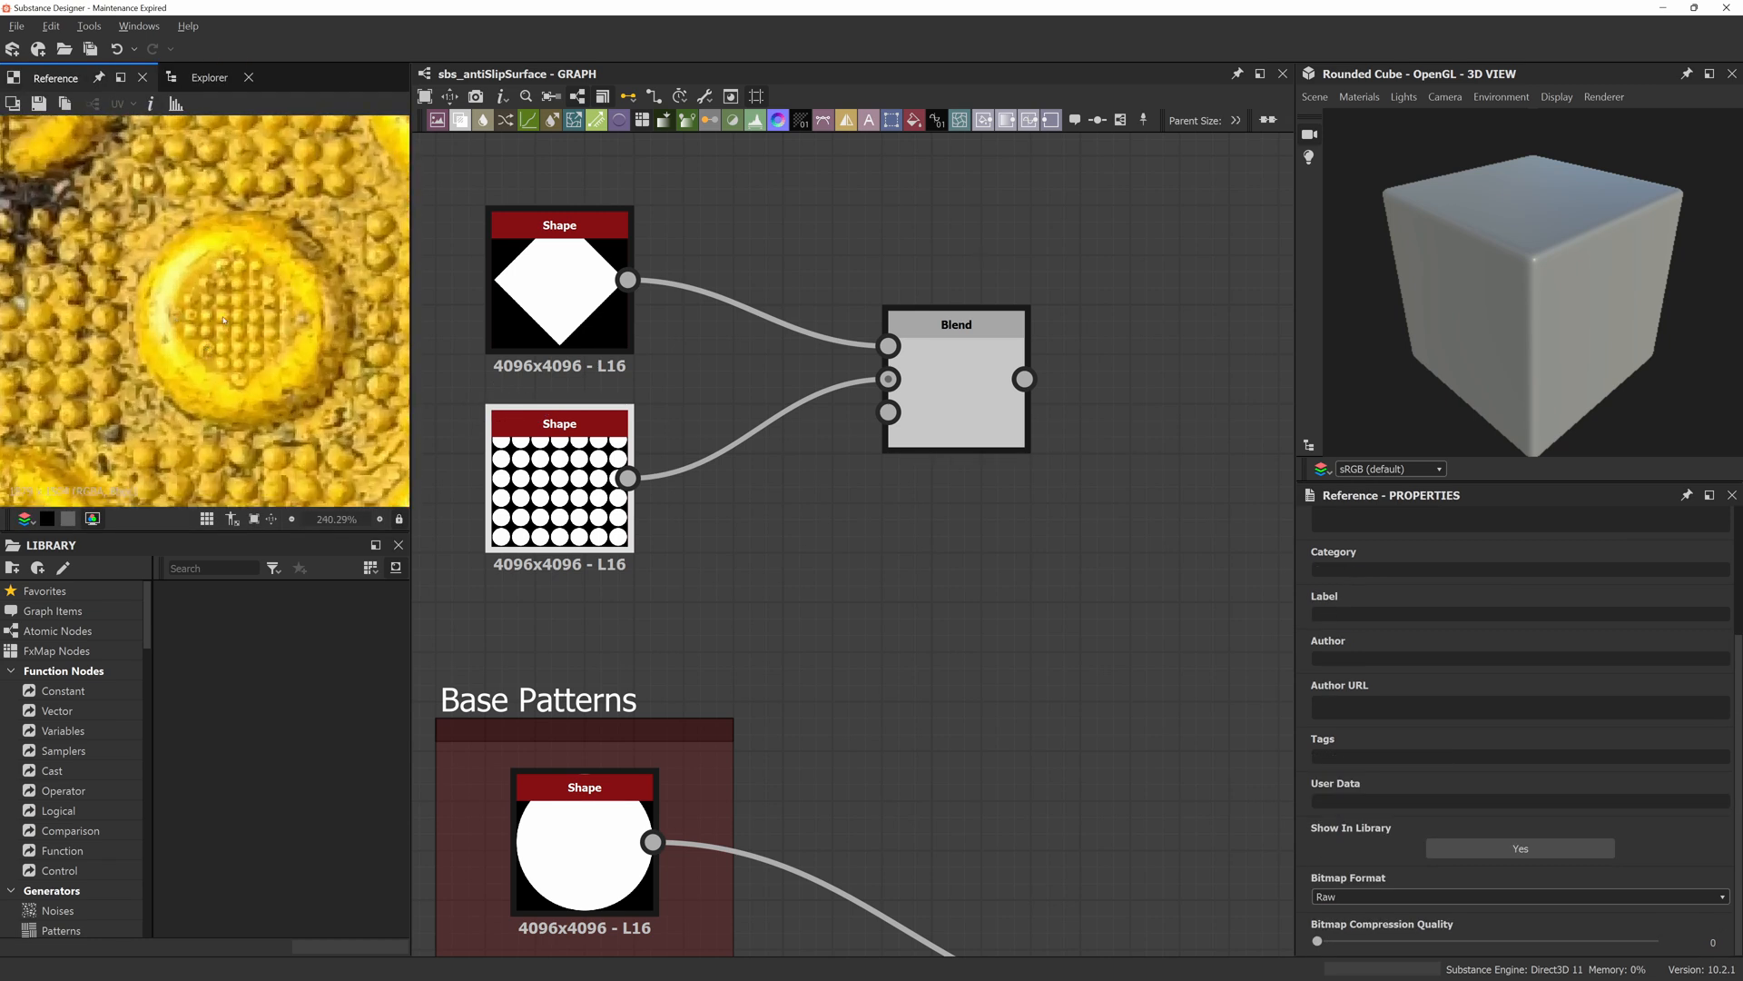
{"action": "left_click", "coordinate": [209, 77]}
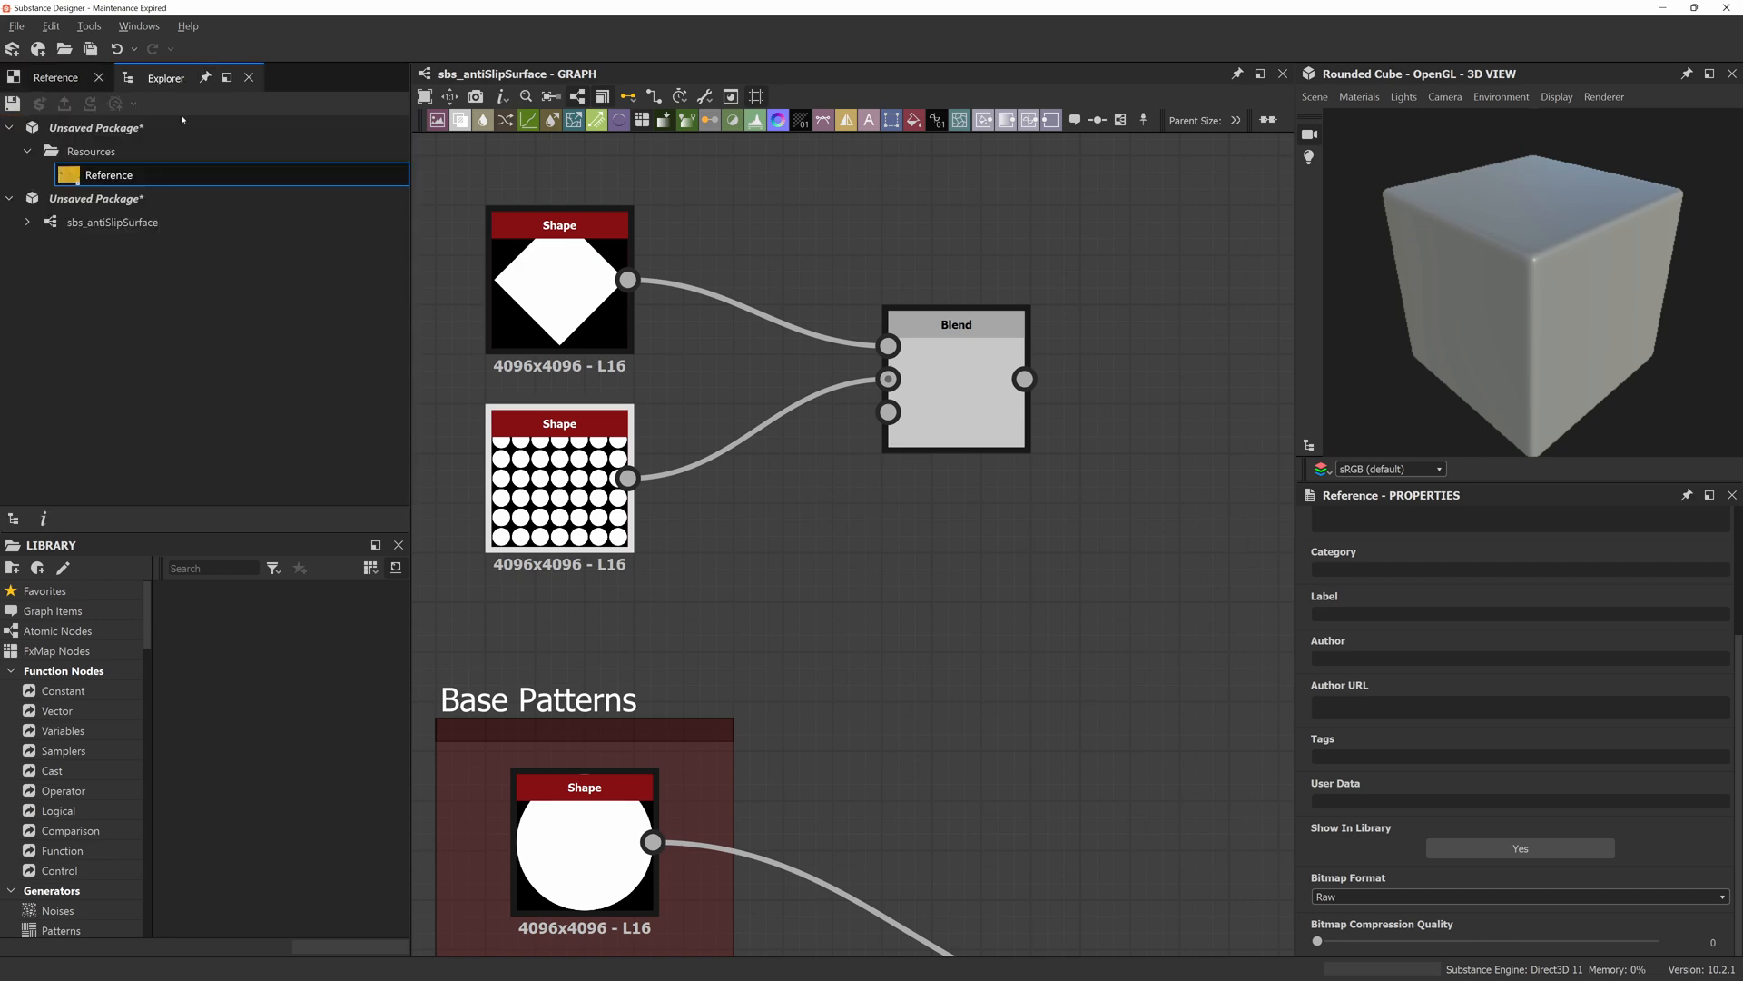
Set the tiling of the disc Shape feeding the Blend's background to 10 and check the pattern.
{"action": "double_click", "coordinate": [569, 488]}
{"action": "scroll", "coordinate": [1446, 756], "scroll_direction": "down", "scroll_amount": 5}
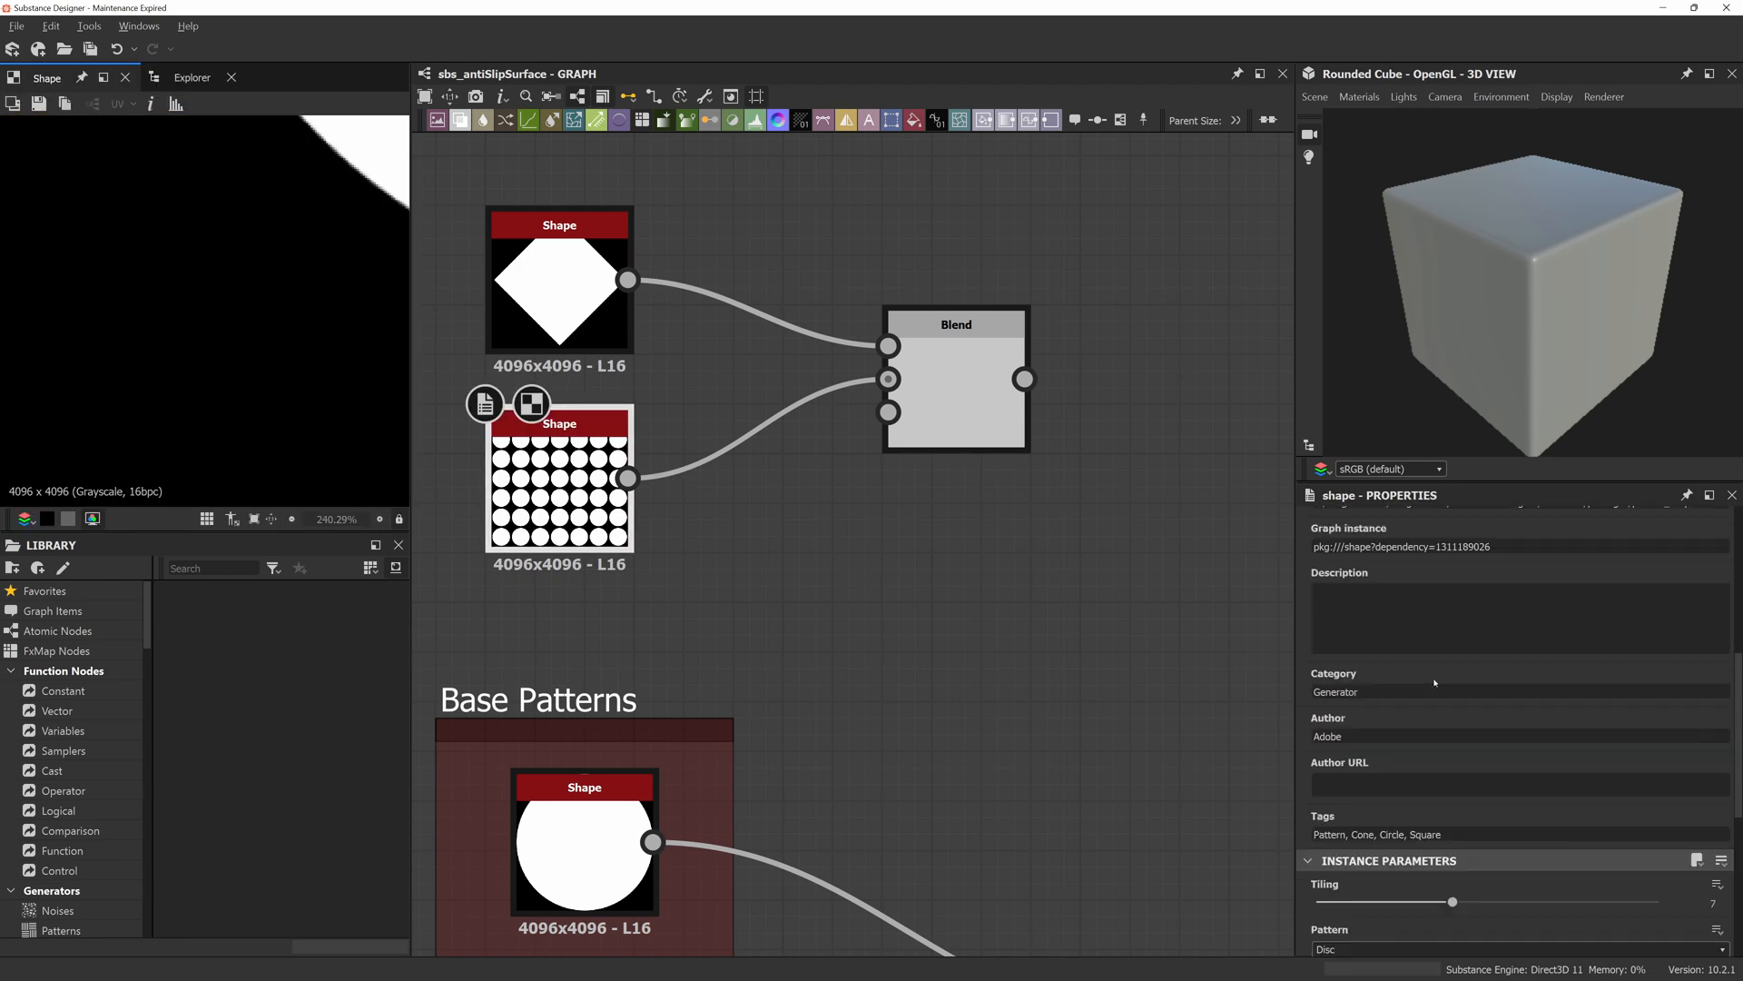
{"action": "left_click_drag", "start_coordinate": [1453, 682], "coordinate": [1521, 684]}
{"action": "scroll", "coordinate": [968, 542], "scroll_direction": "down", "scroll_amount": 3}
{"action": "scroll", "coordinate": [238, 347], "scroll_direction": "down", "scroll_amount": 3}
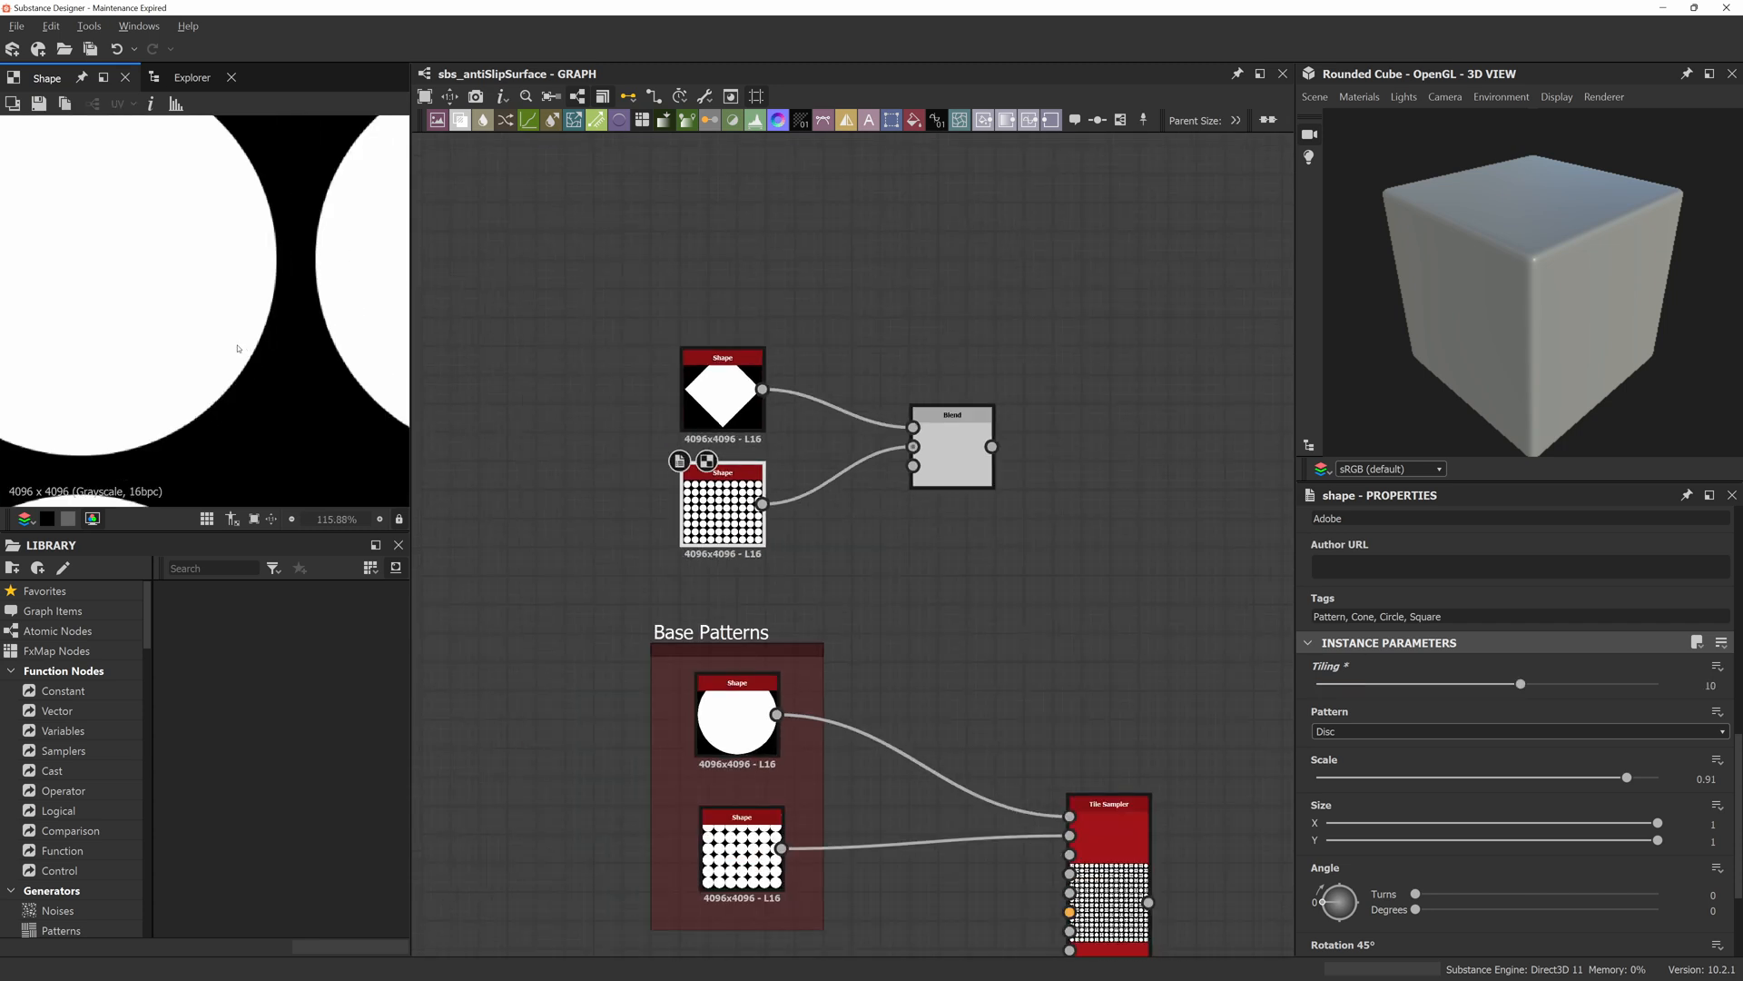
{"action": "scroll", "coordinate": [257, 352], "scroll_direction": "down", "scroll_amount": 2}
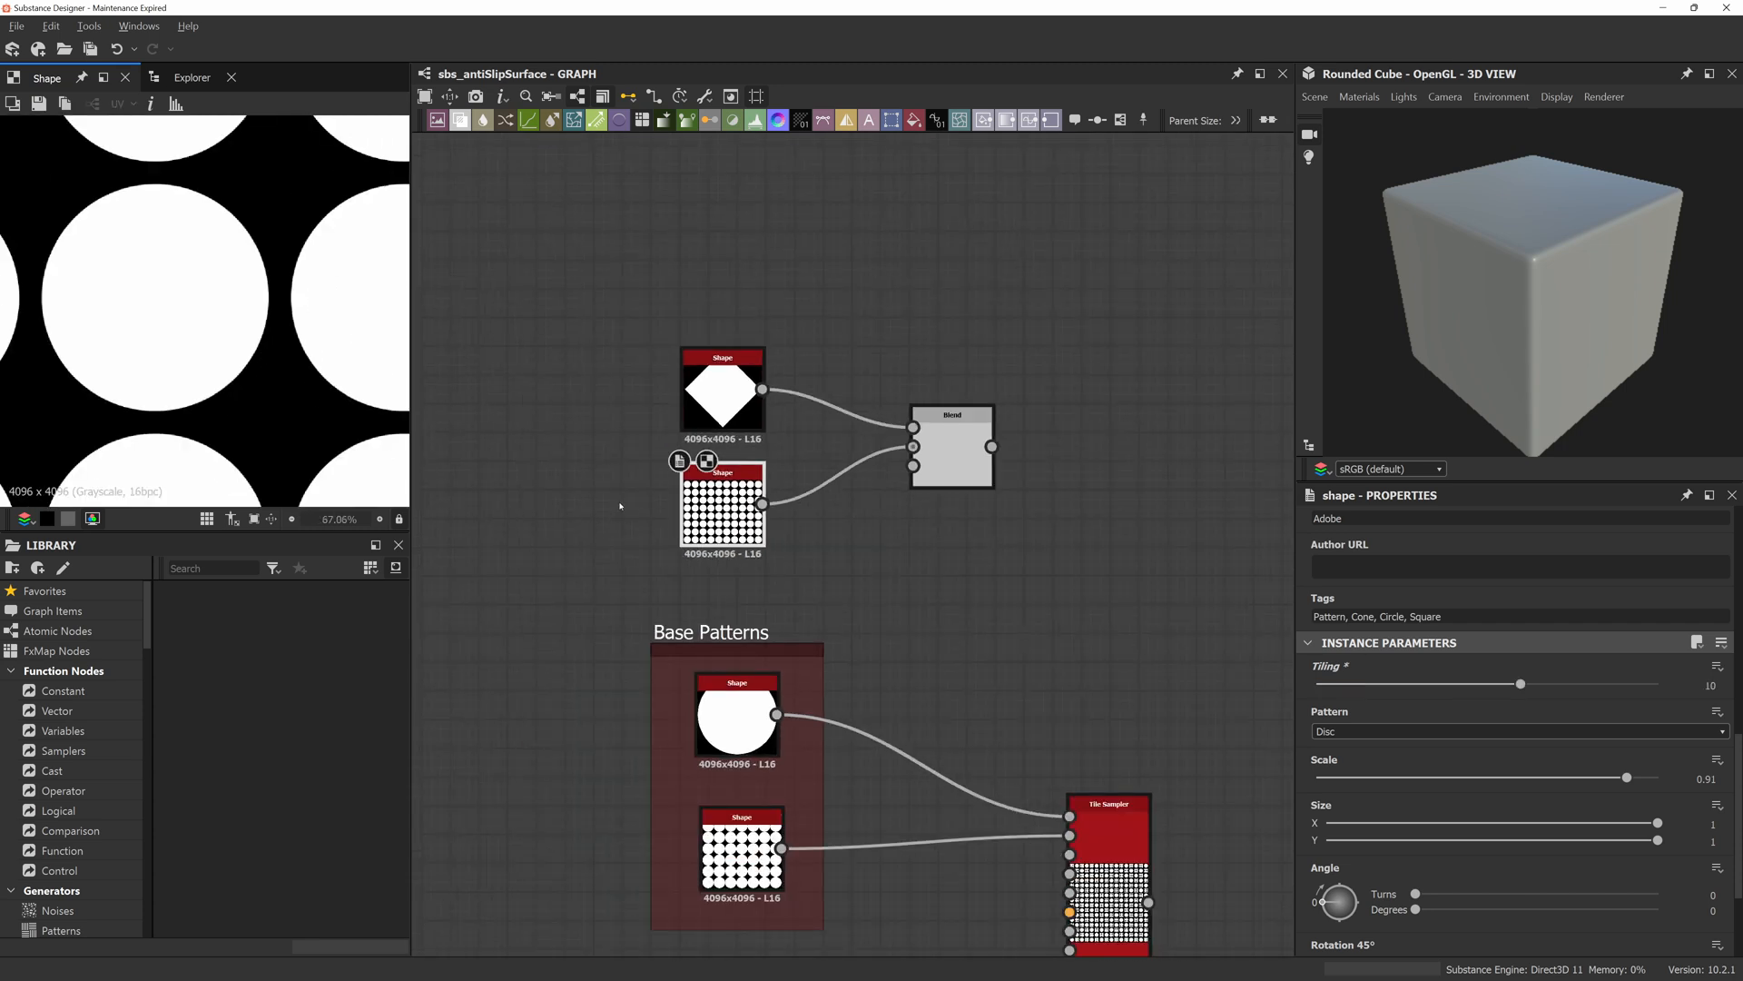
Reduce the scale of the tiled disc Shape feeding the Blend's background to 0.68.
{"action": "scroll", "coordinate": [342, 386], "scroll_direction": "down", "scroll_amount": 8}
{"action": "double_click", "coordinate": [952, 453]}
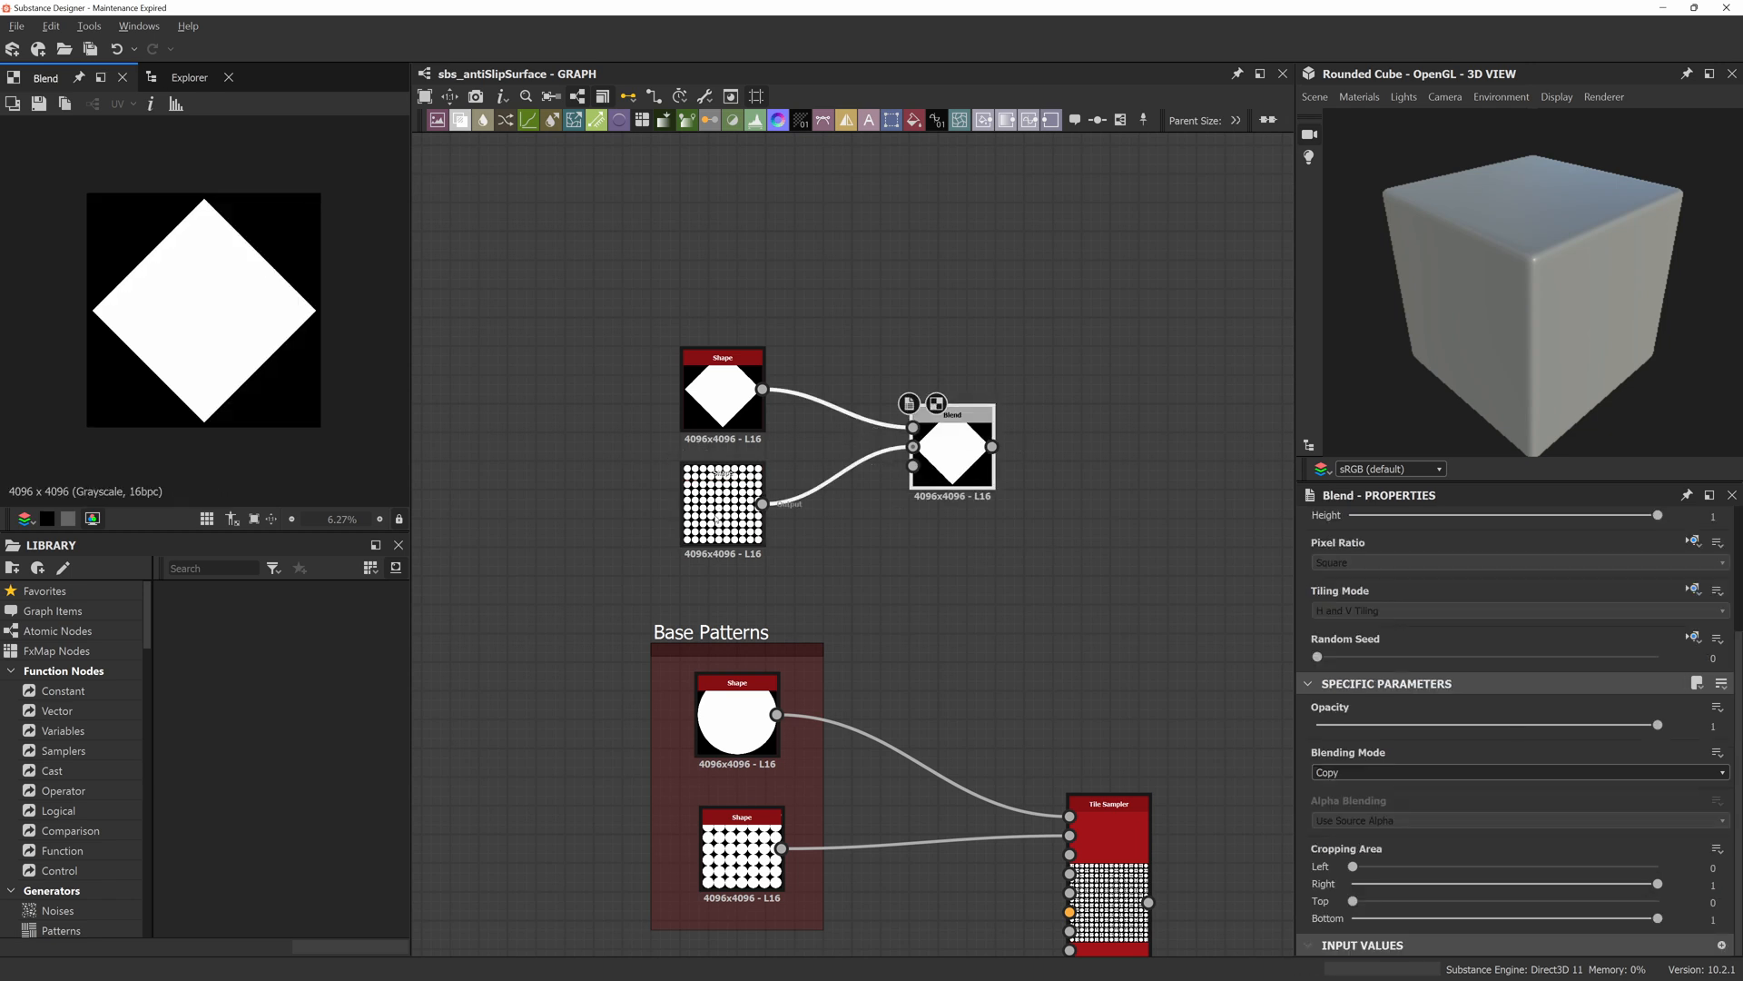
{"action": "double_click", "coordinate": [717, 520]}
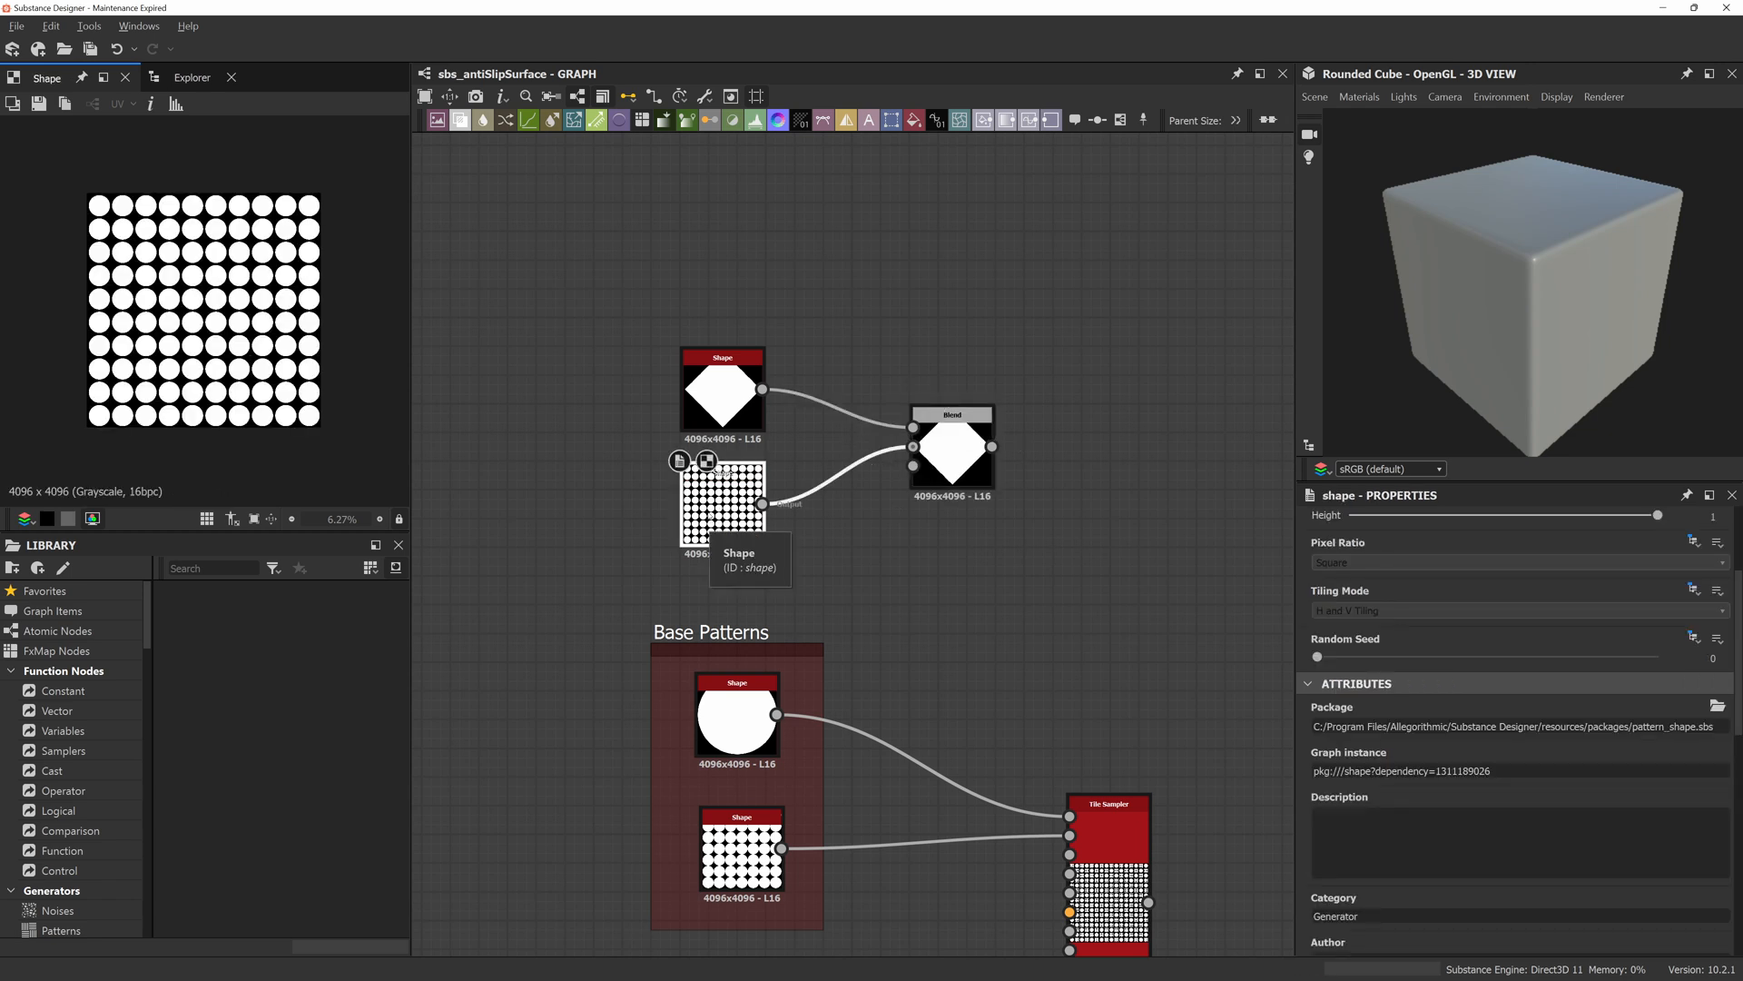
{"action": "scroll", "coordinate": [1434, 685], "scroll_direction": "down", "scroll_amount": 3}
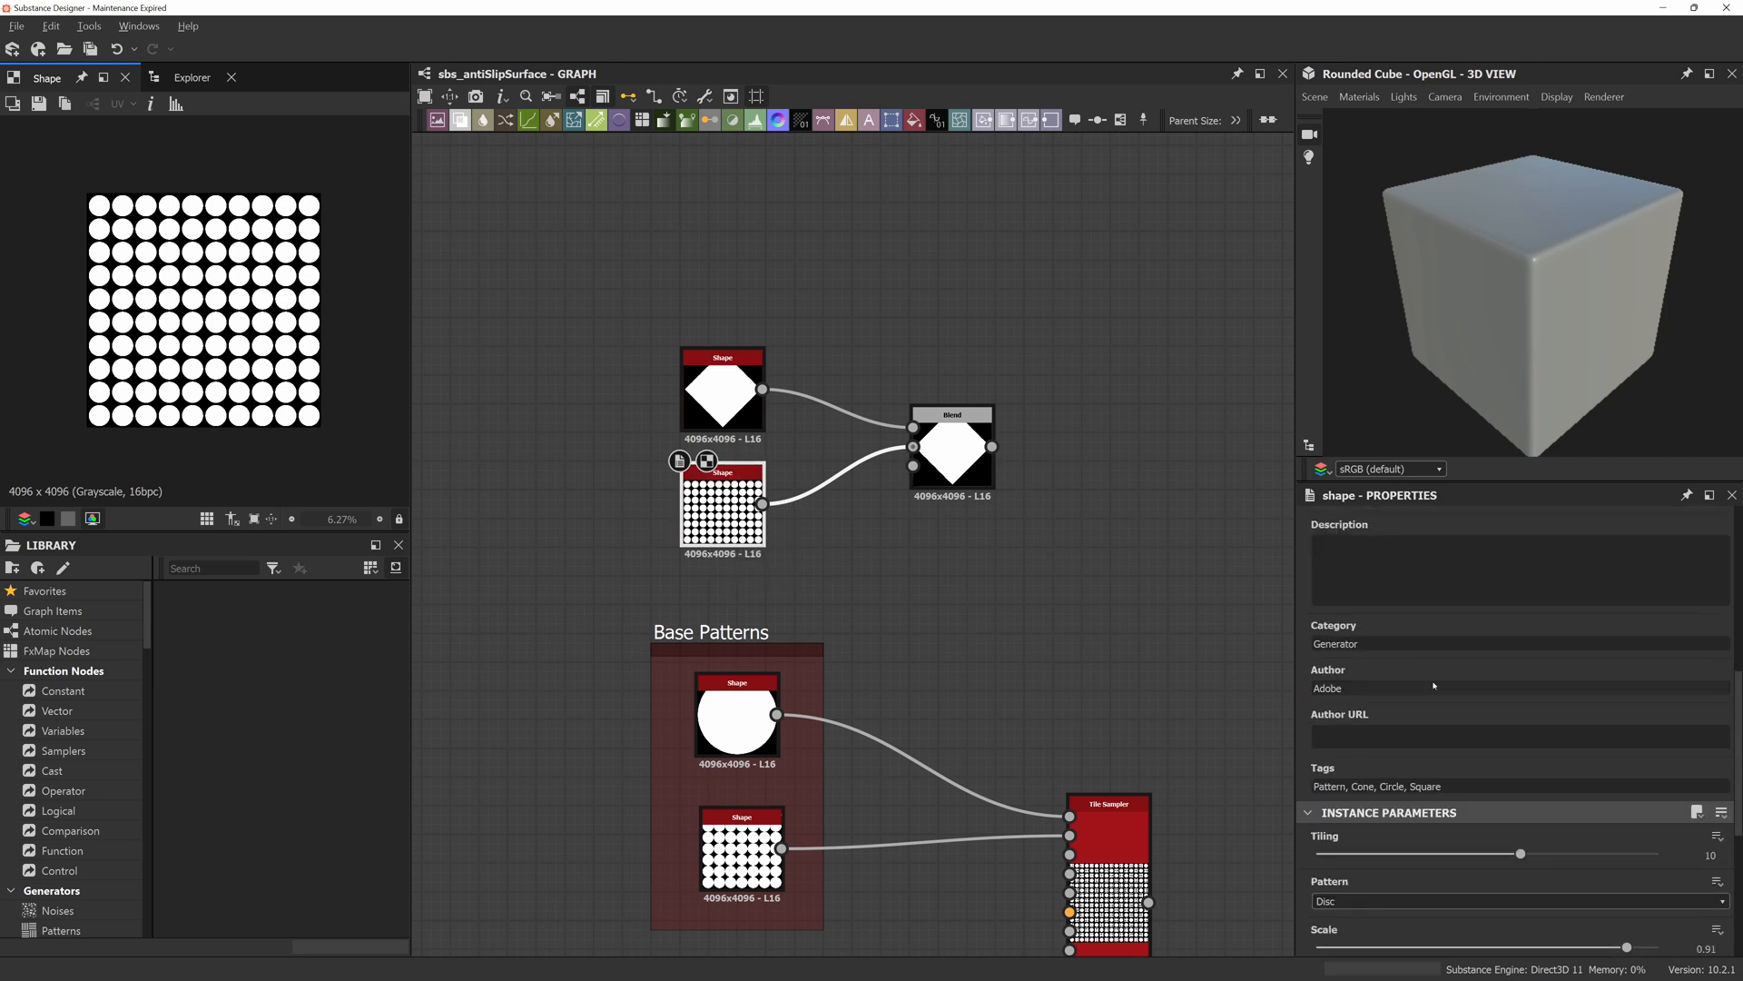
{"action": "scroll", "coordinate": [1434, 686], "scroll_direction": "down", "scroll_amount": 2}
{"action": "left_click_drag", "start_coordinate": [1626, 730], "coordinate": [1549, 730]}
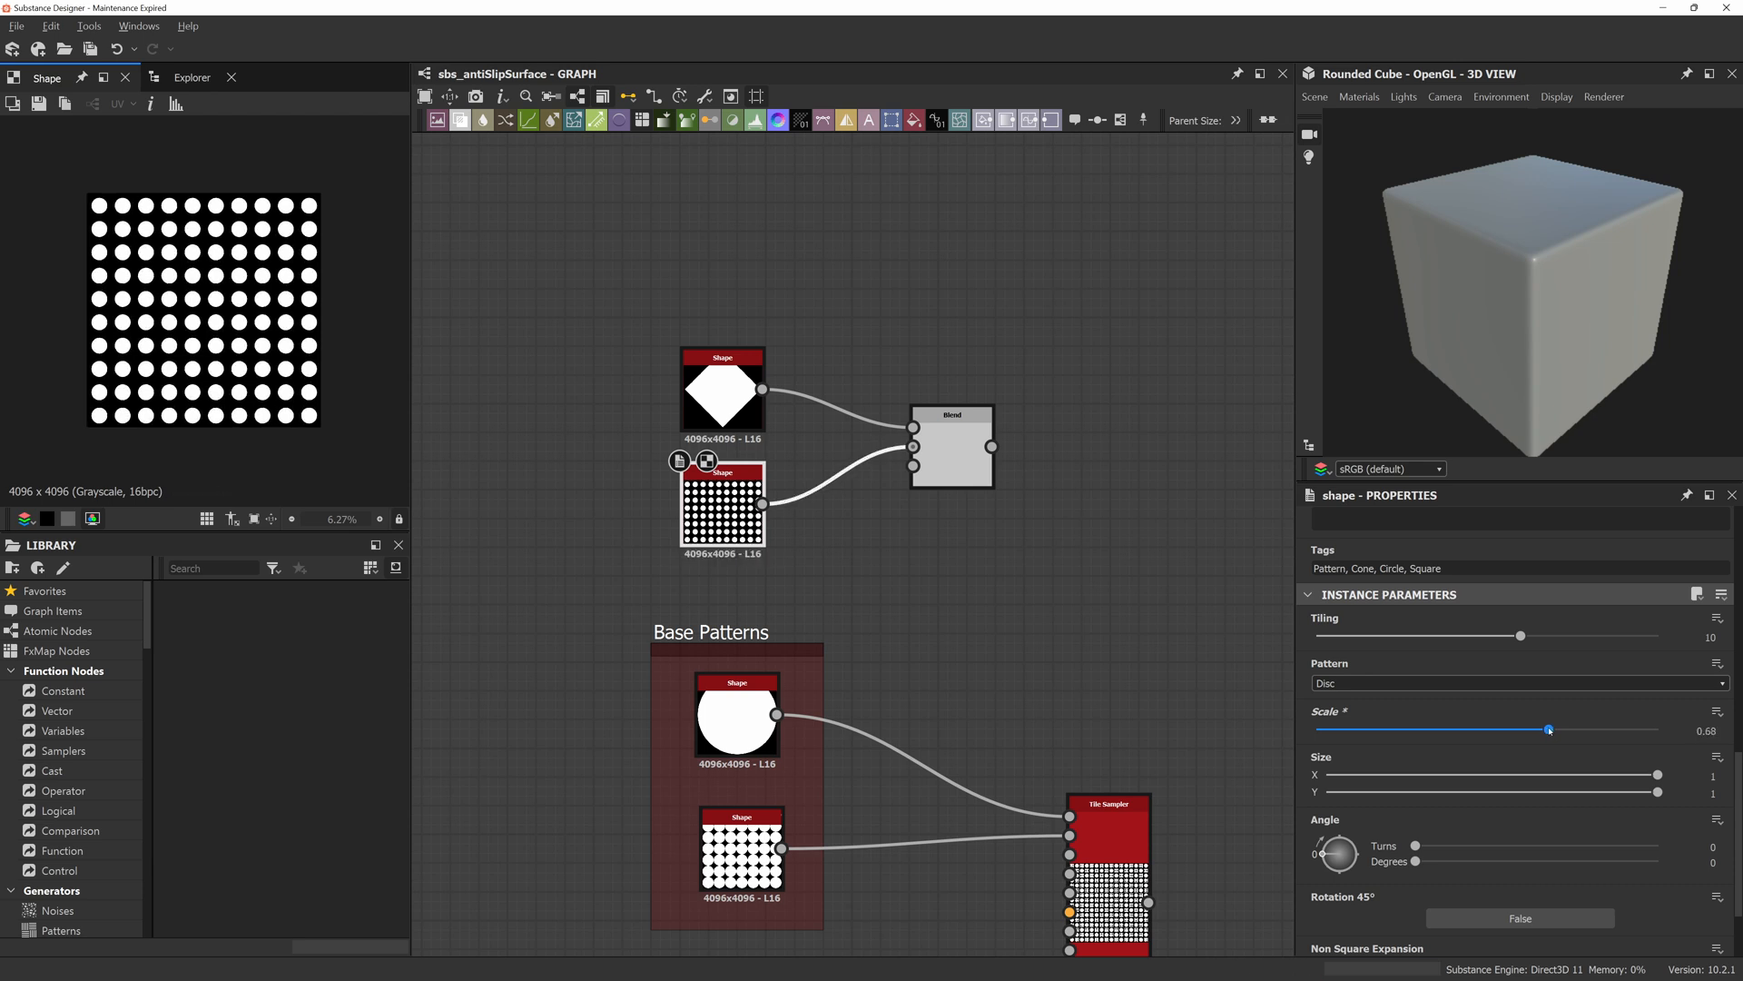
Try Subtract as the Blend's blending mode, and settle on Multiply to keep only the discs inside the diamond.
{"action": "left_click", "coordinate": [957, 447]}
{"action": "left_click", "coordinate": [1361, 771]}
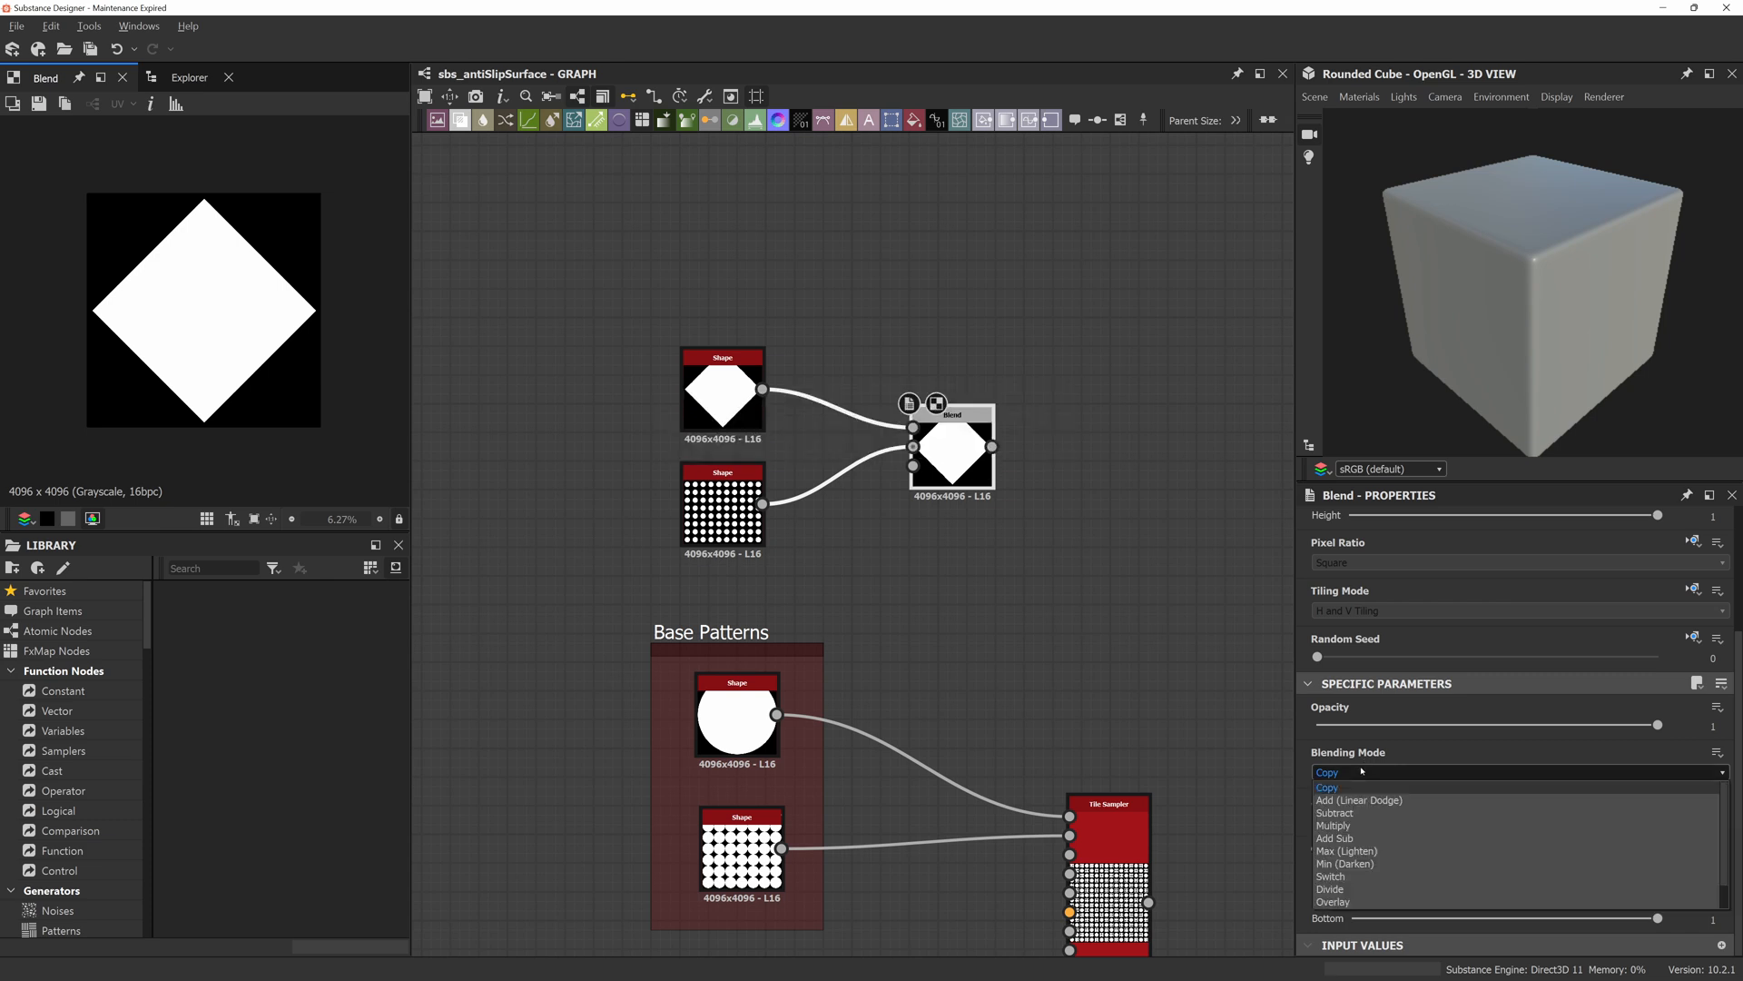
{"action": "left_click", "coordinate": [1336, 812]}
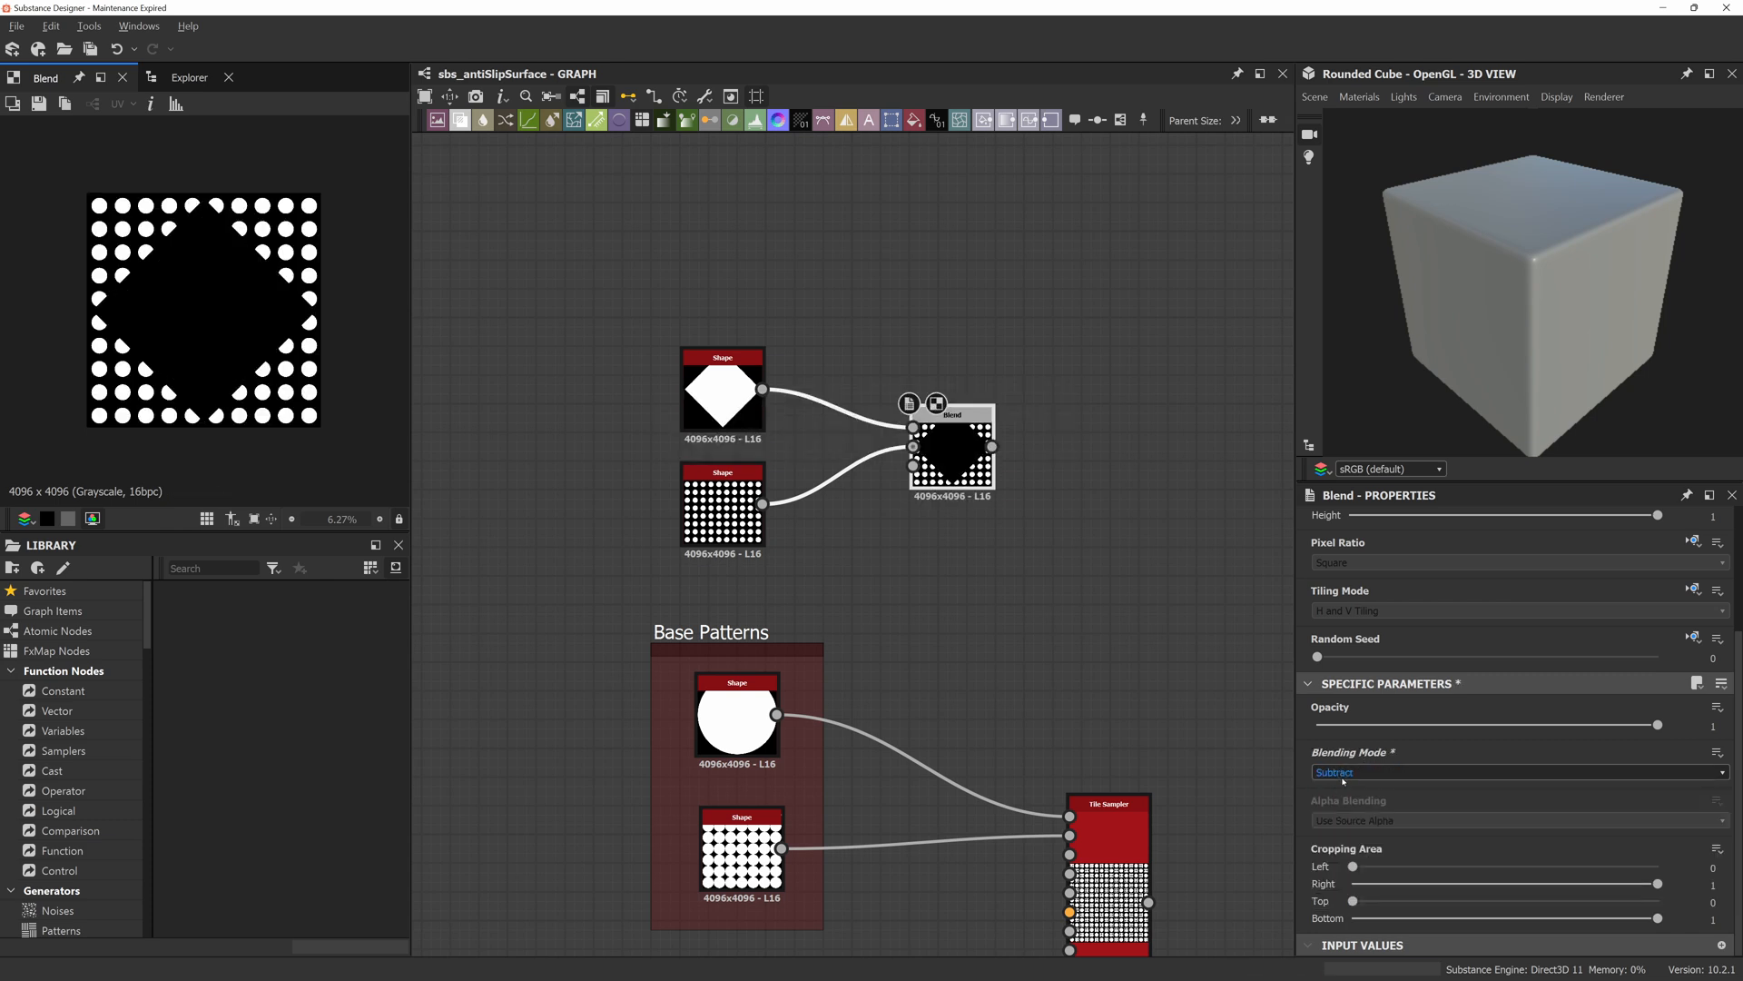
{"action": "scroll", "coordinate": [1342, 780], "scroll_direction": "down", "scroll_amount": 1}
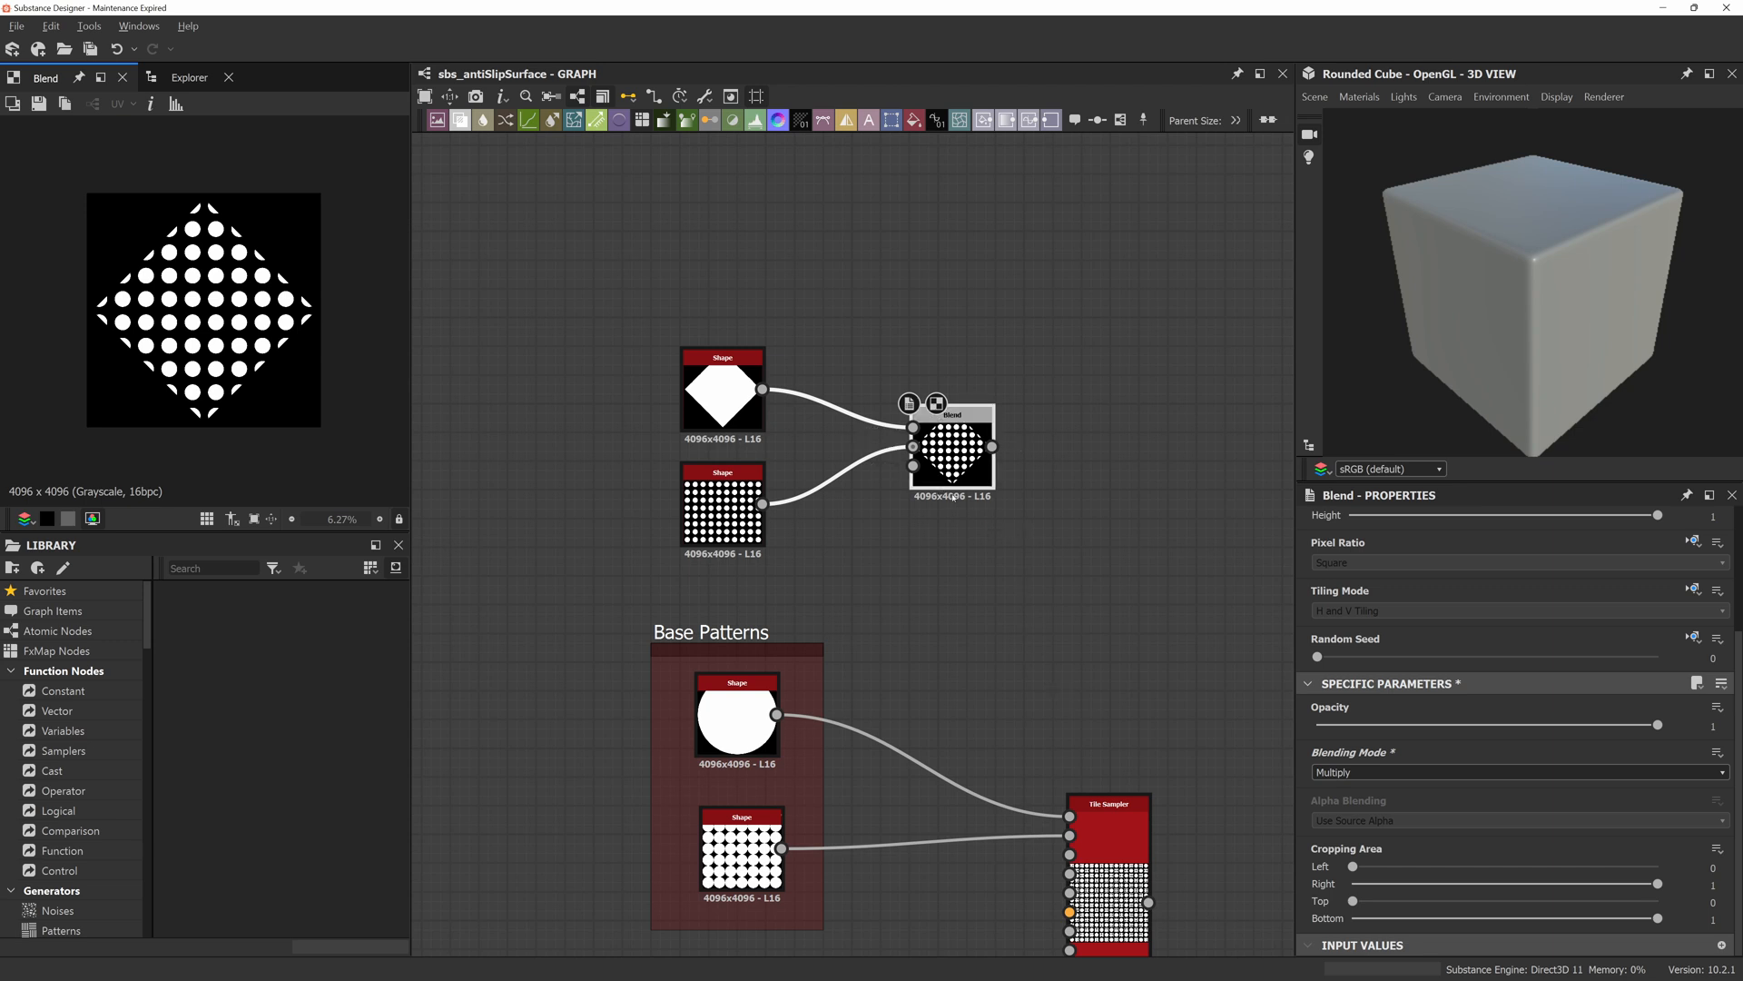
Inspect the Blend's result and move the node closer to the two Shape nodes.
{"action": "scroll", "coordinate": [958, 487], "scroll_direction": "up", "scroll_amount": 6}
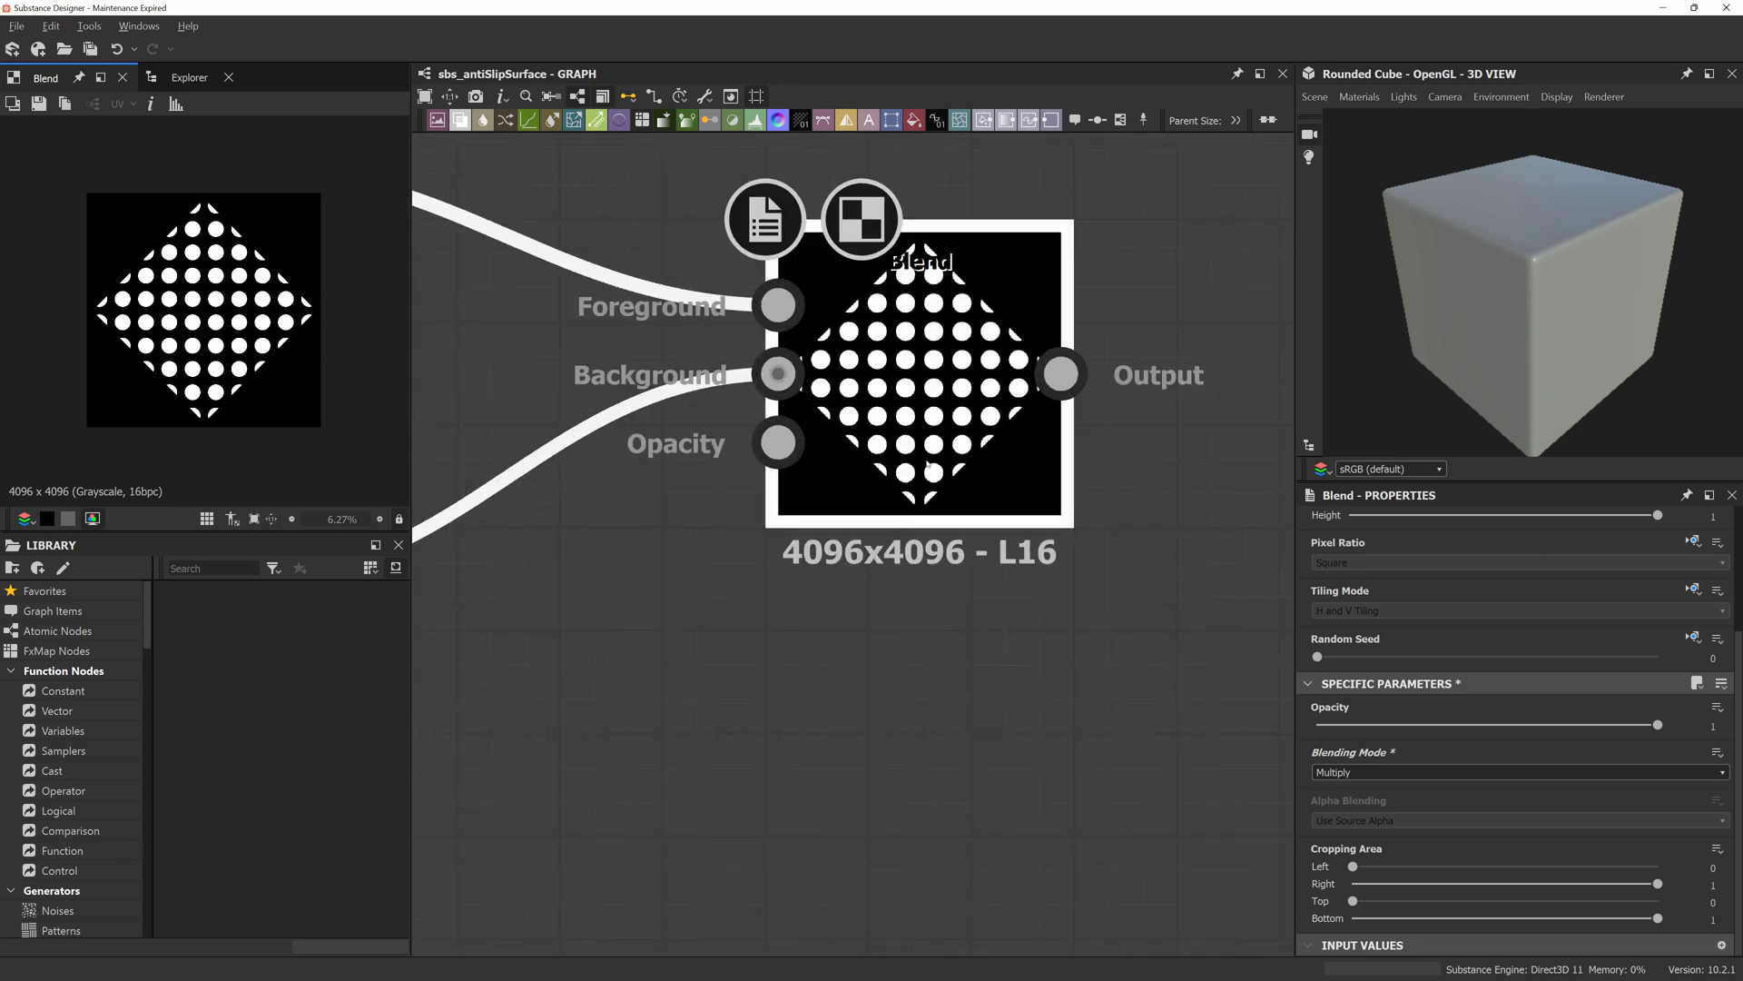
{"action": "scroll", "coordinate": [929, 445], "scroll_direction": "down", "scroll_amount": 3}
{"action": "left_click_drag", "start_coordinate": [935, 427], "coordinate": [992, 485]}
{"action": "middle_click_drag", "start_coordinate": [759, 566], "coordinate": [844, 571]}
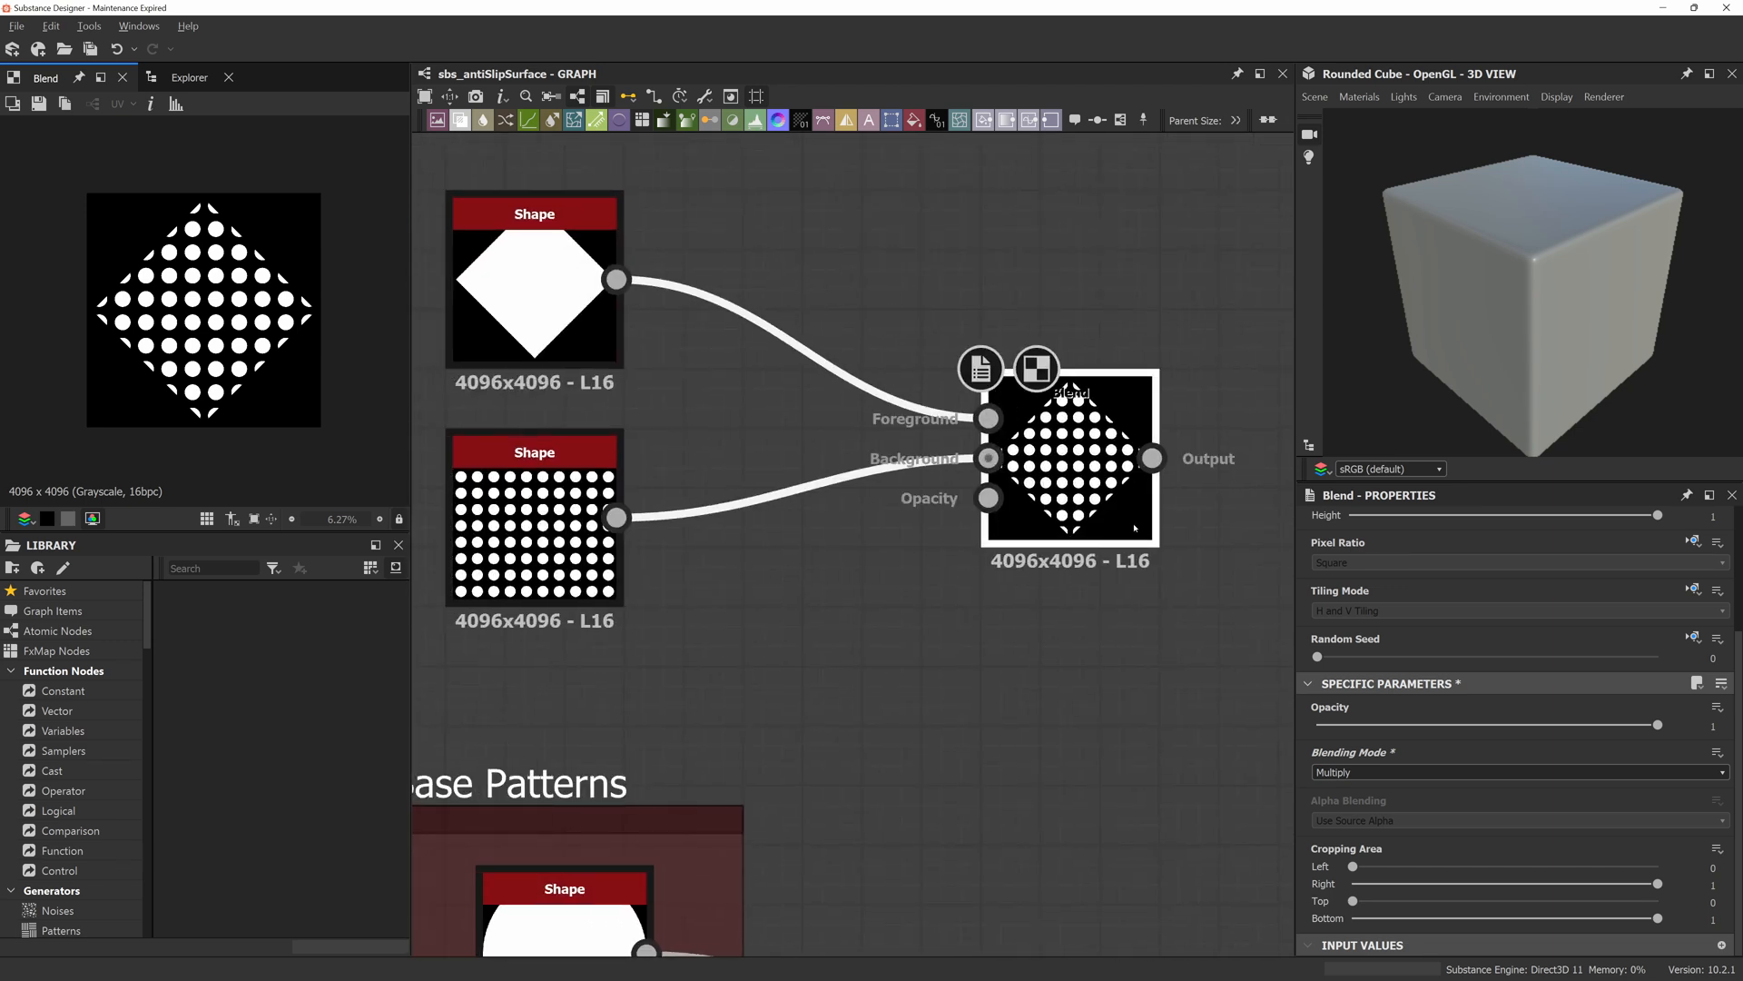
{"action": "left_click_drag", "start_coordinate": [1134, 527], "coordinate": [1104, 527]}
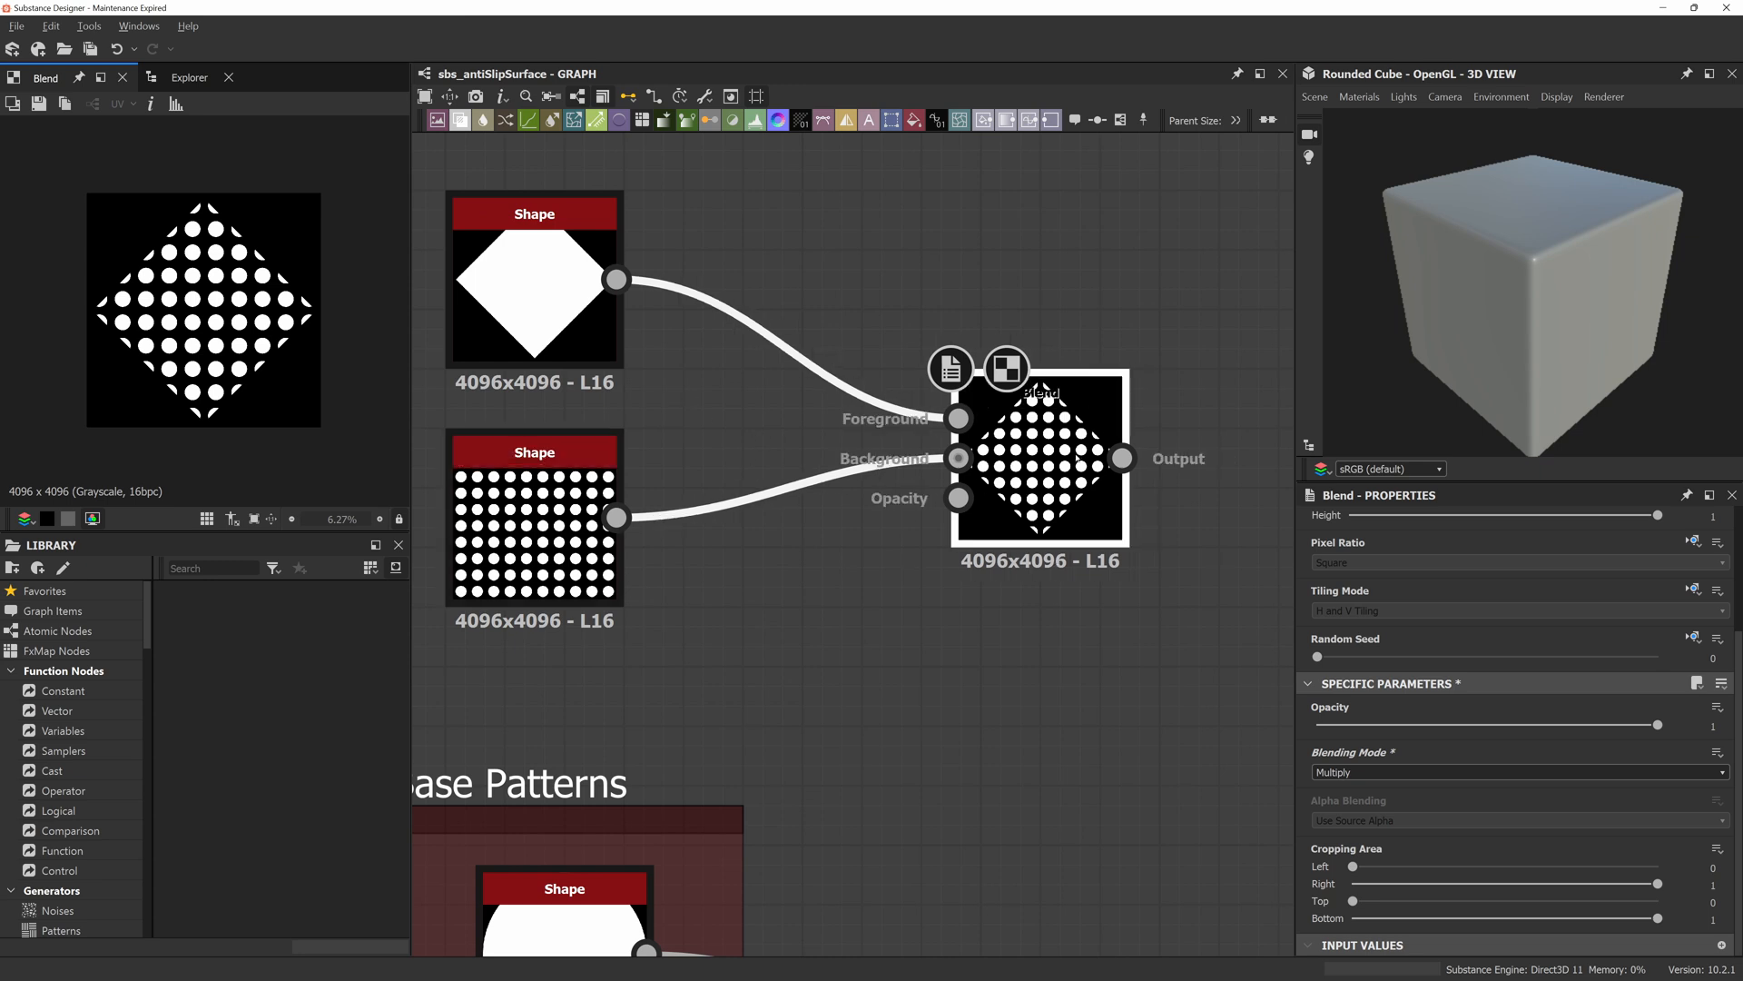
{"action": "left_click_drag", "start_coordinate": [1076, 458], "coordinate": [1047, 459]}
Try a tiling of 9 on the disc Shape and set it back to 10.
{"action": "left_click", "coordinate": [572, 495]}
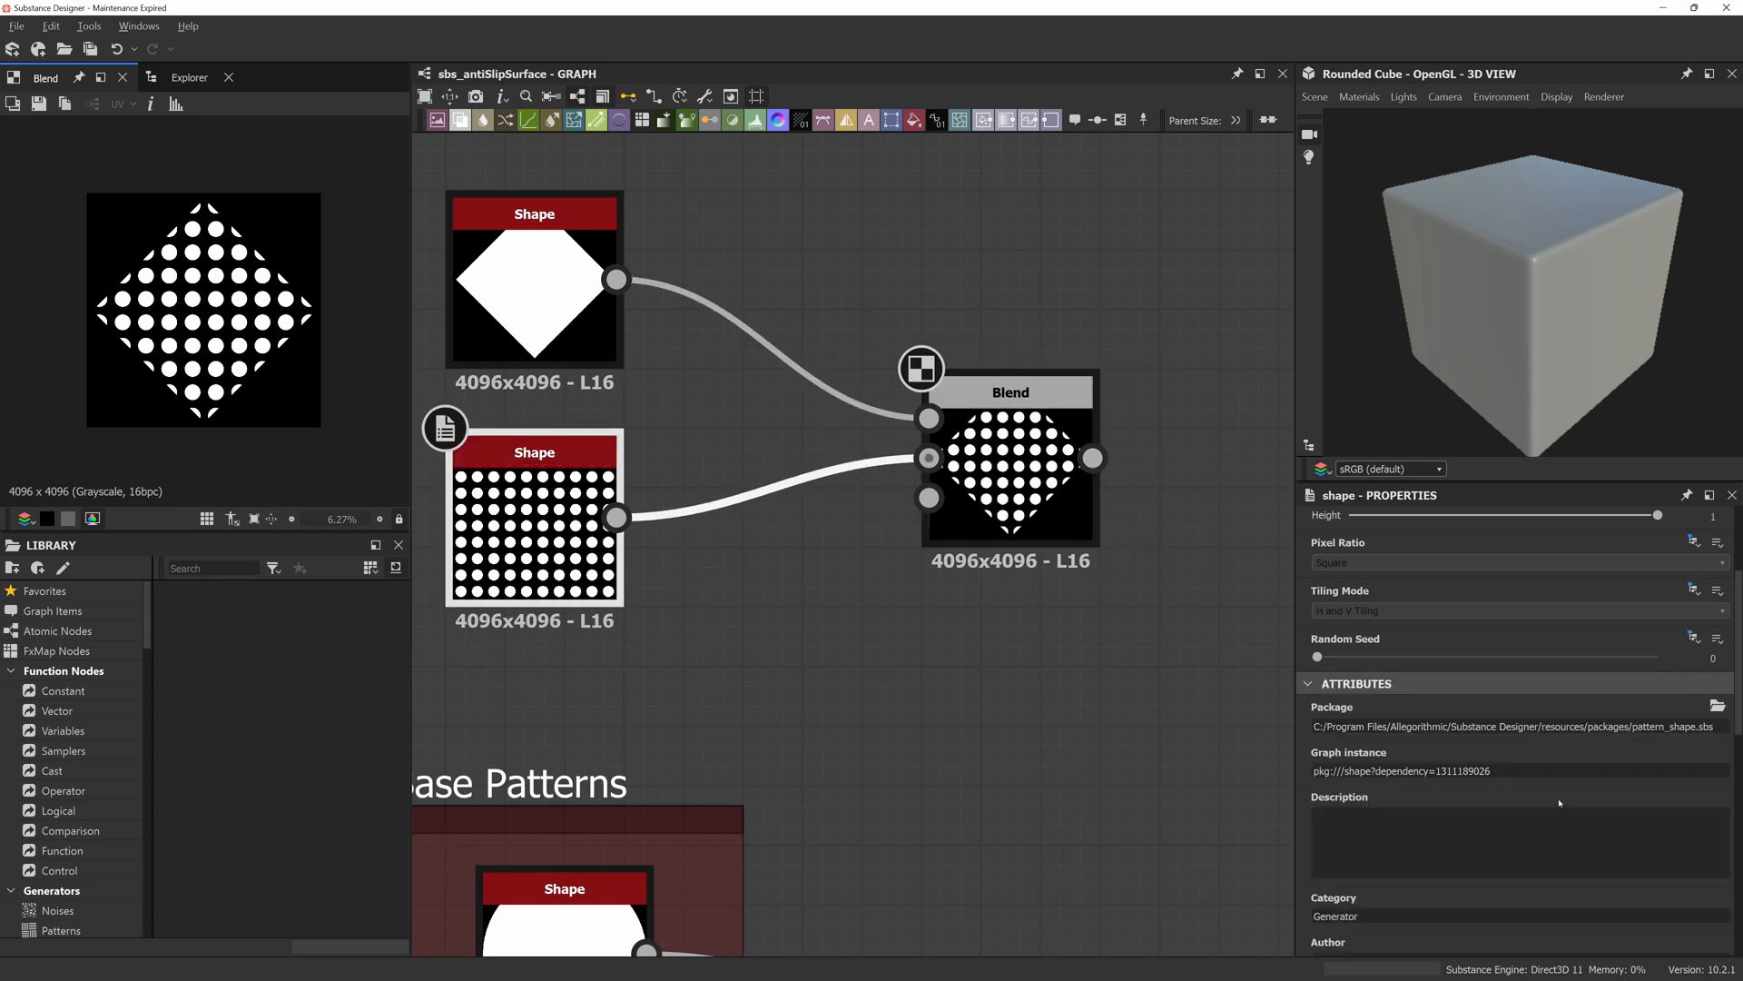
{"action": "scroll", "coordinate": [1559, 803], "scroll_direction": "down", "scroll_amount": 5}
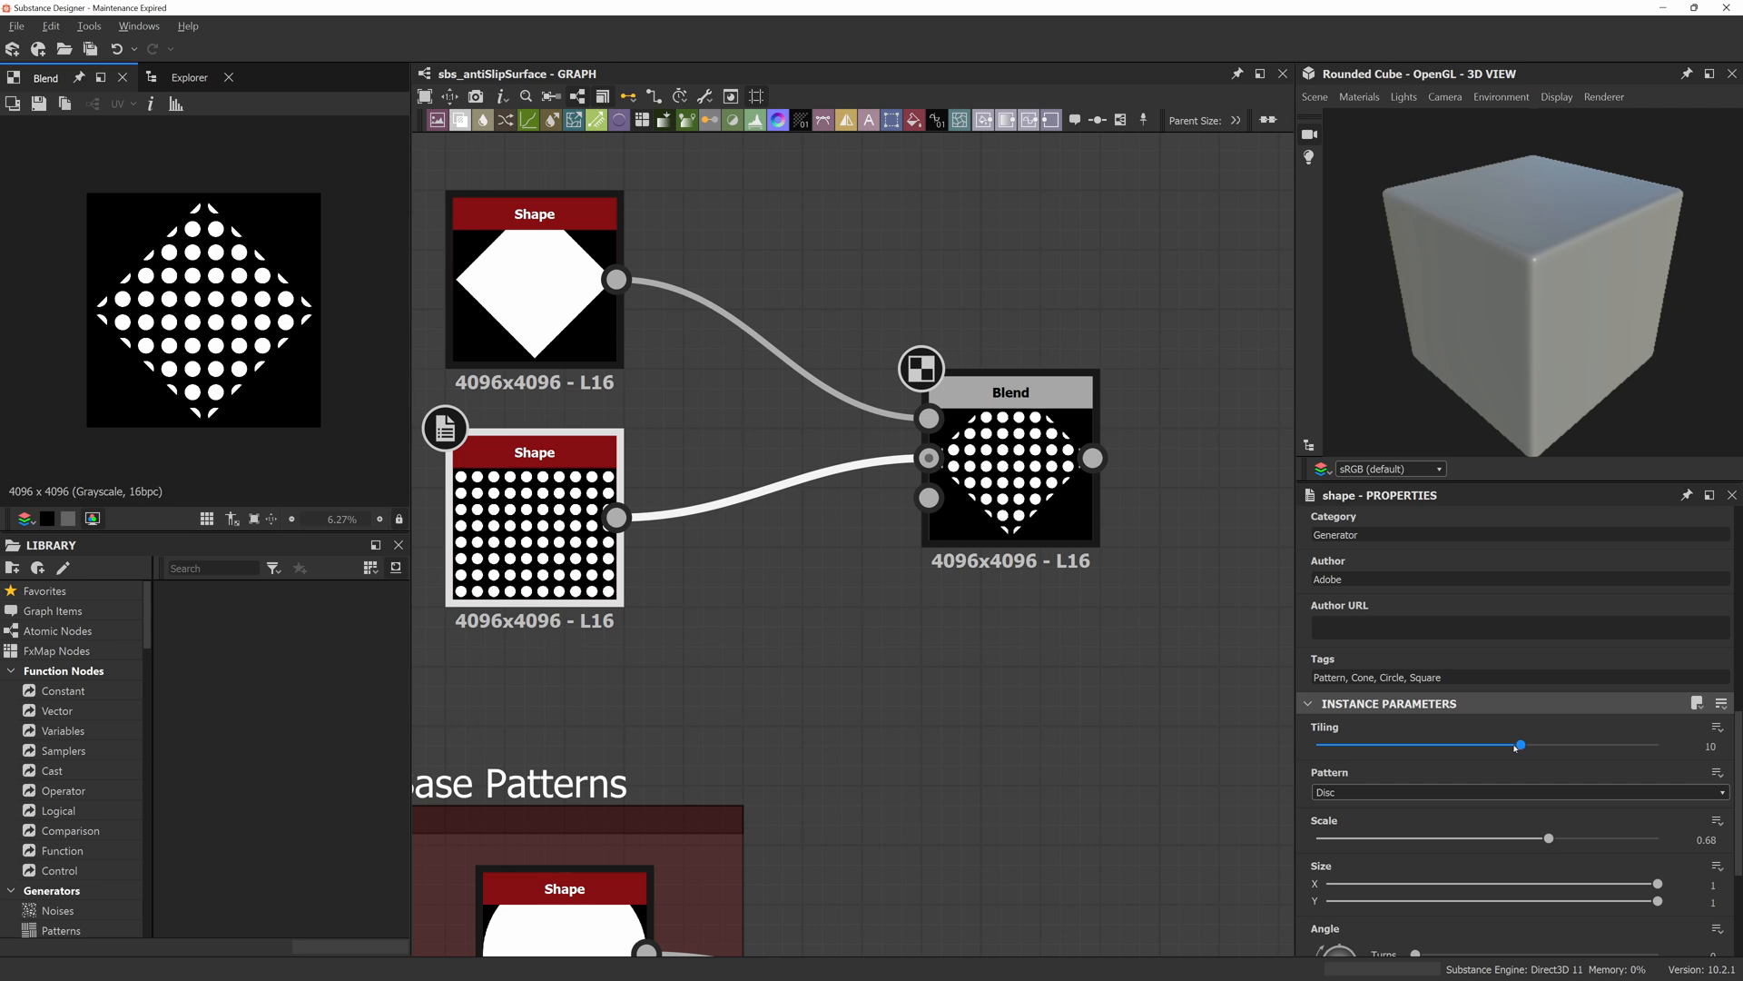
{"action": "left_click_drag", "start_coordinate": [1515, 746], "coordinate": [1494, 746]}
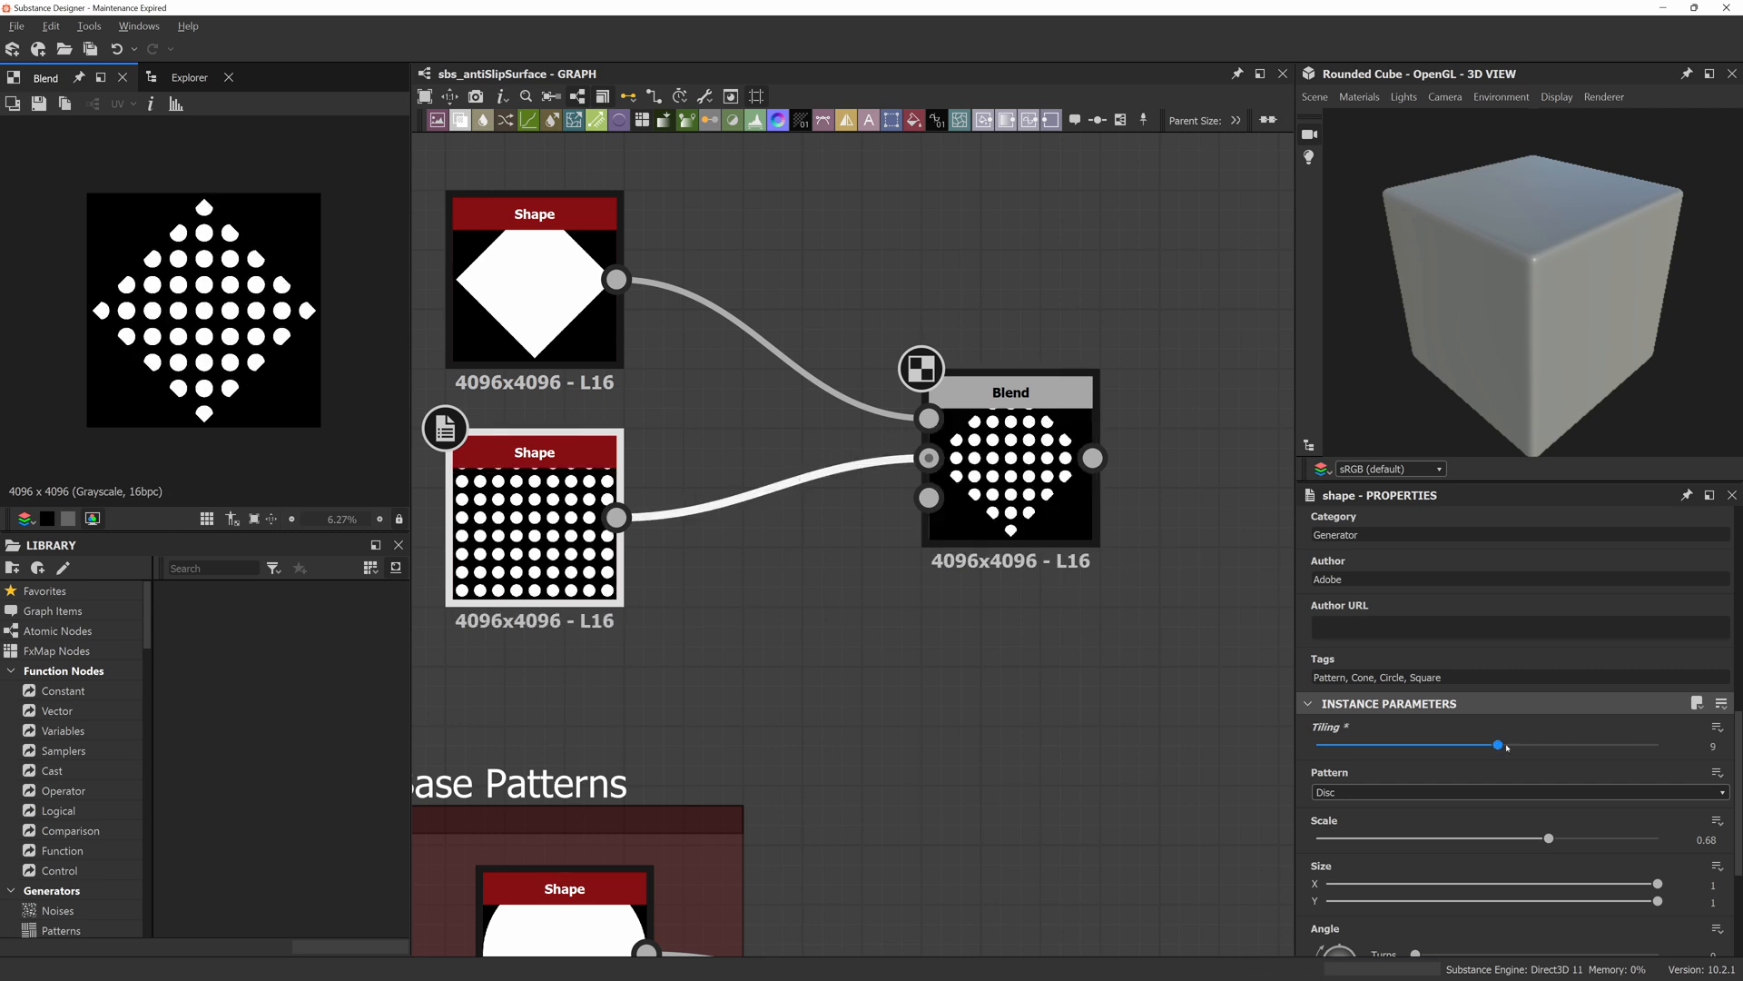
{"action": "mouse_move", "coordinate": [1498, 745]}
{"action": "left_mouse_down"}
{"action": "mouse_move", "coordinate": [1521, 744]}
{"action": "mouse_move", "coordinate": [1504, 746]}
{"action": "left_mouse_up"}
{"action": "type", "text": "10"}
{"action": "key", "text": "Return"}
Set the diamond Shape's scale to 0.64 and move the Blend node slightly closer to the Shapes.
{"action": "left_click", "coordinate": [578, 329]}
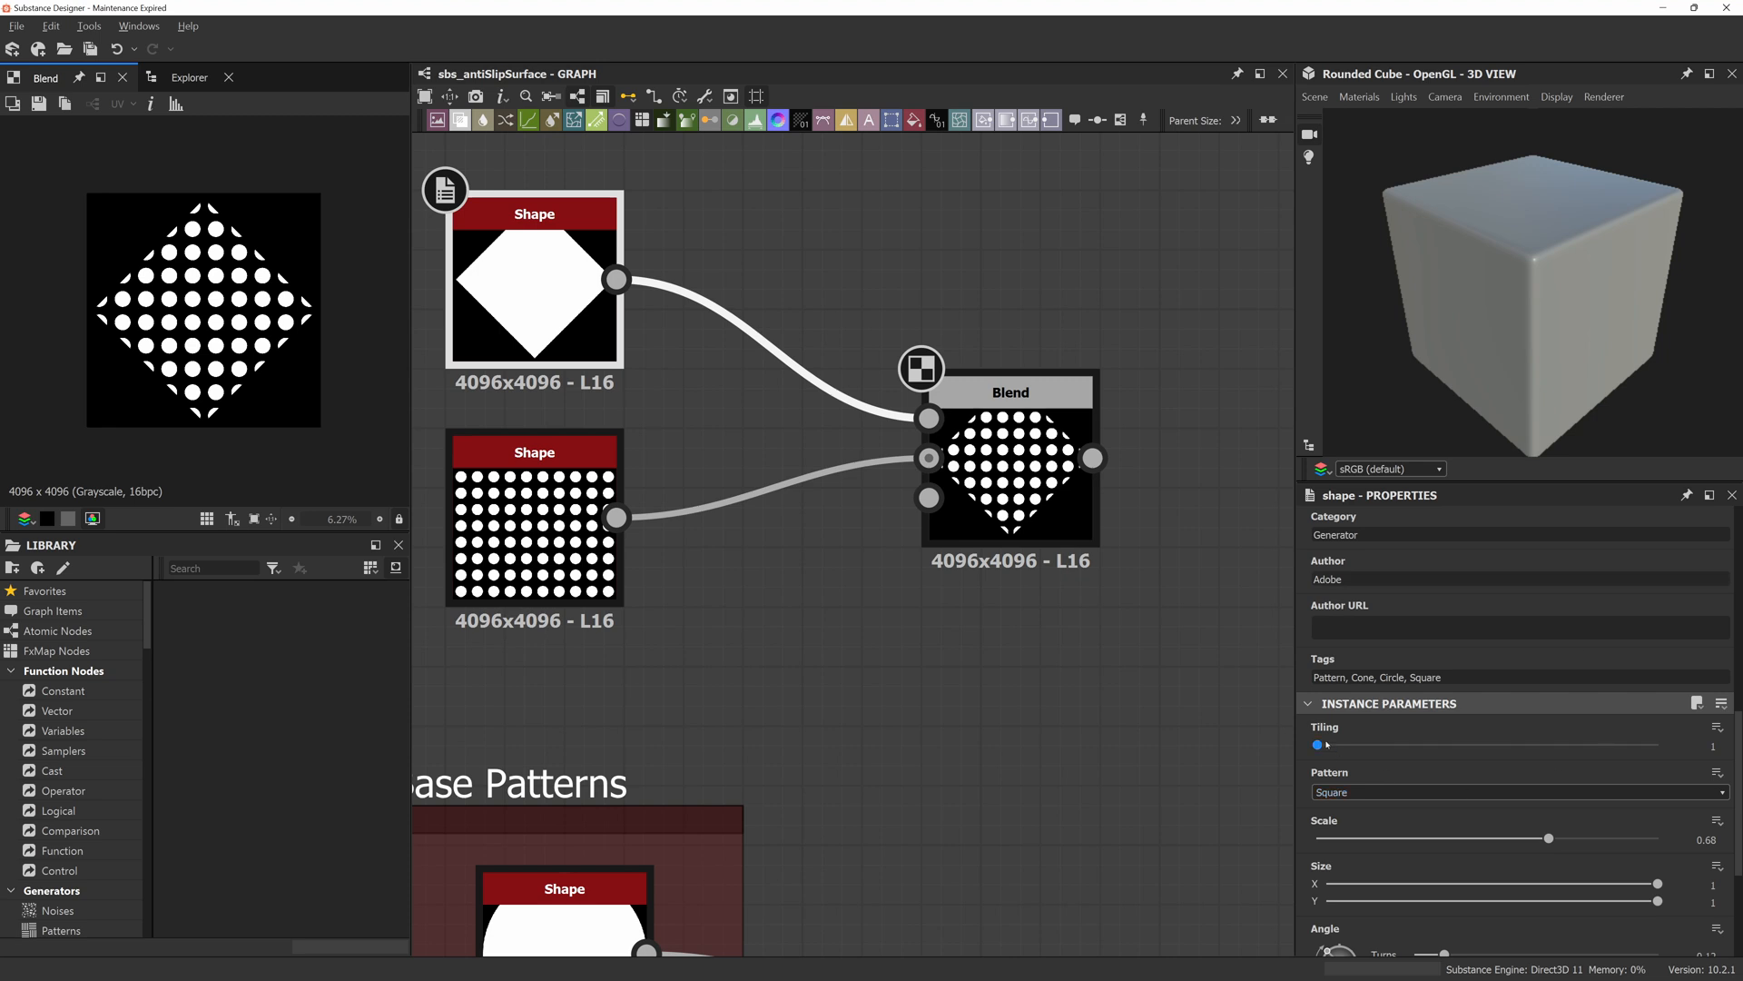
{"action": "left_click_drag", "start_coordinate": [1550, 838], "coordinate": [1534, 838]}
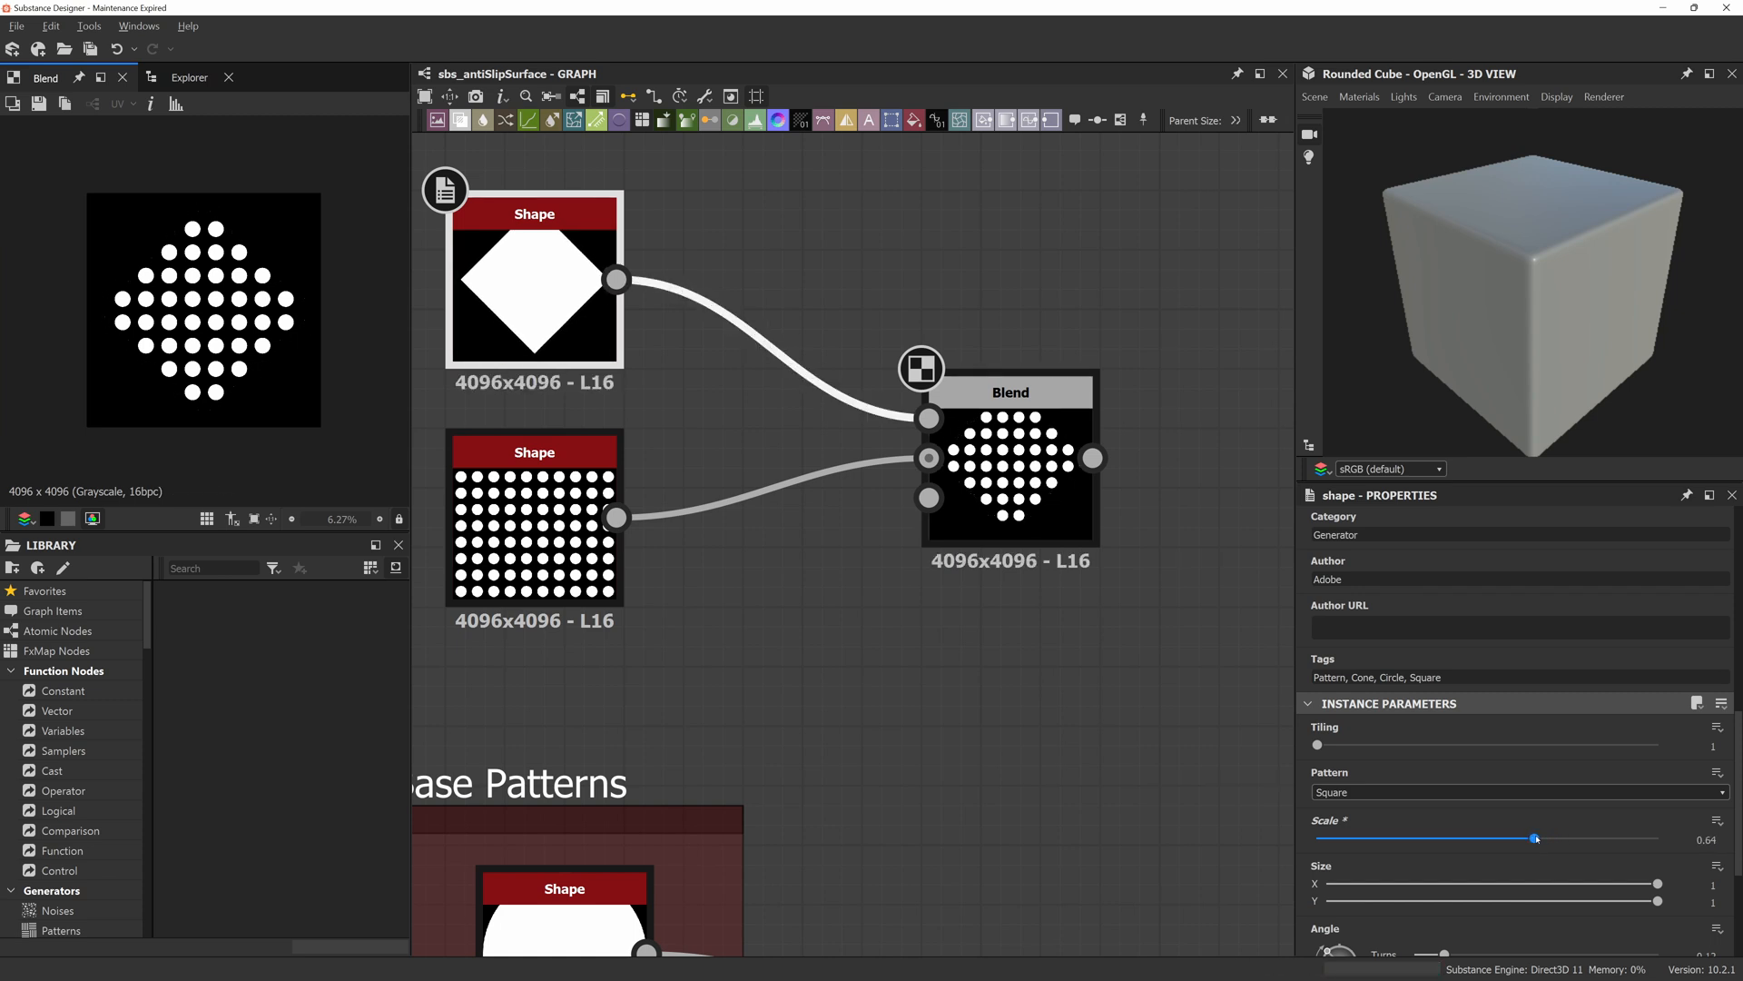
{"action": "scroll", "coordinate": [1087, 640], "scroll_direction": "down", "scroll_amount": 3}
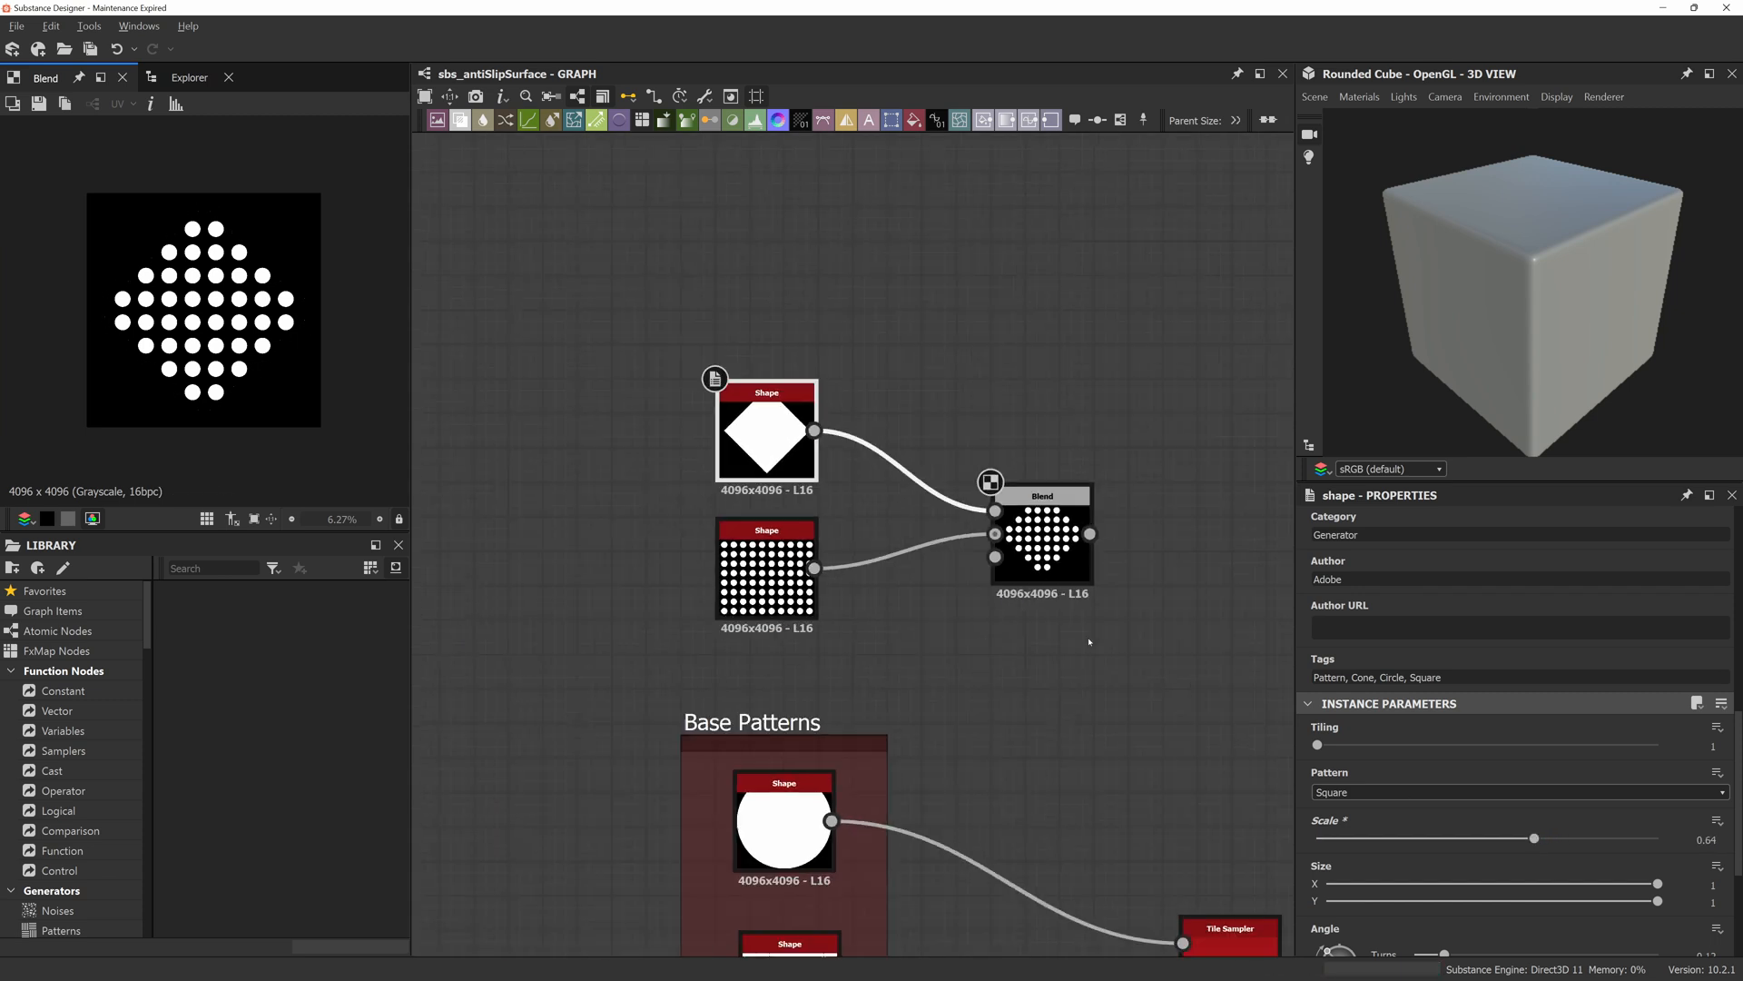
{"action": "left_click", "coordinate": [1046, 534]}
{"action": "middle_click_drag", "start_coordinate": [1092, 509], "coordinate": [925, 591]}
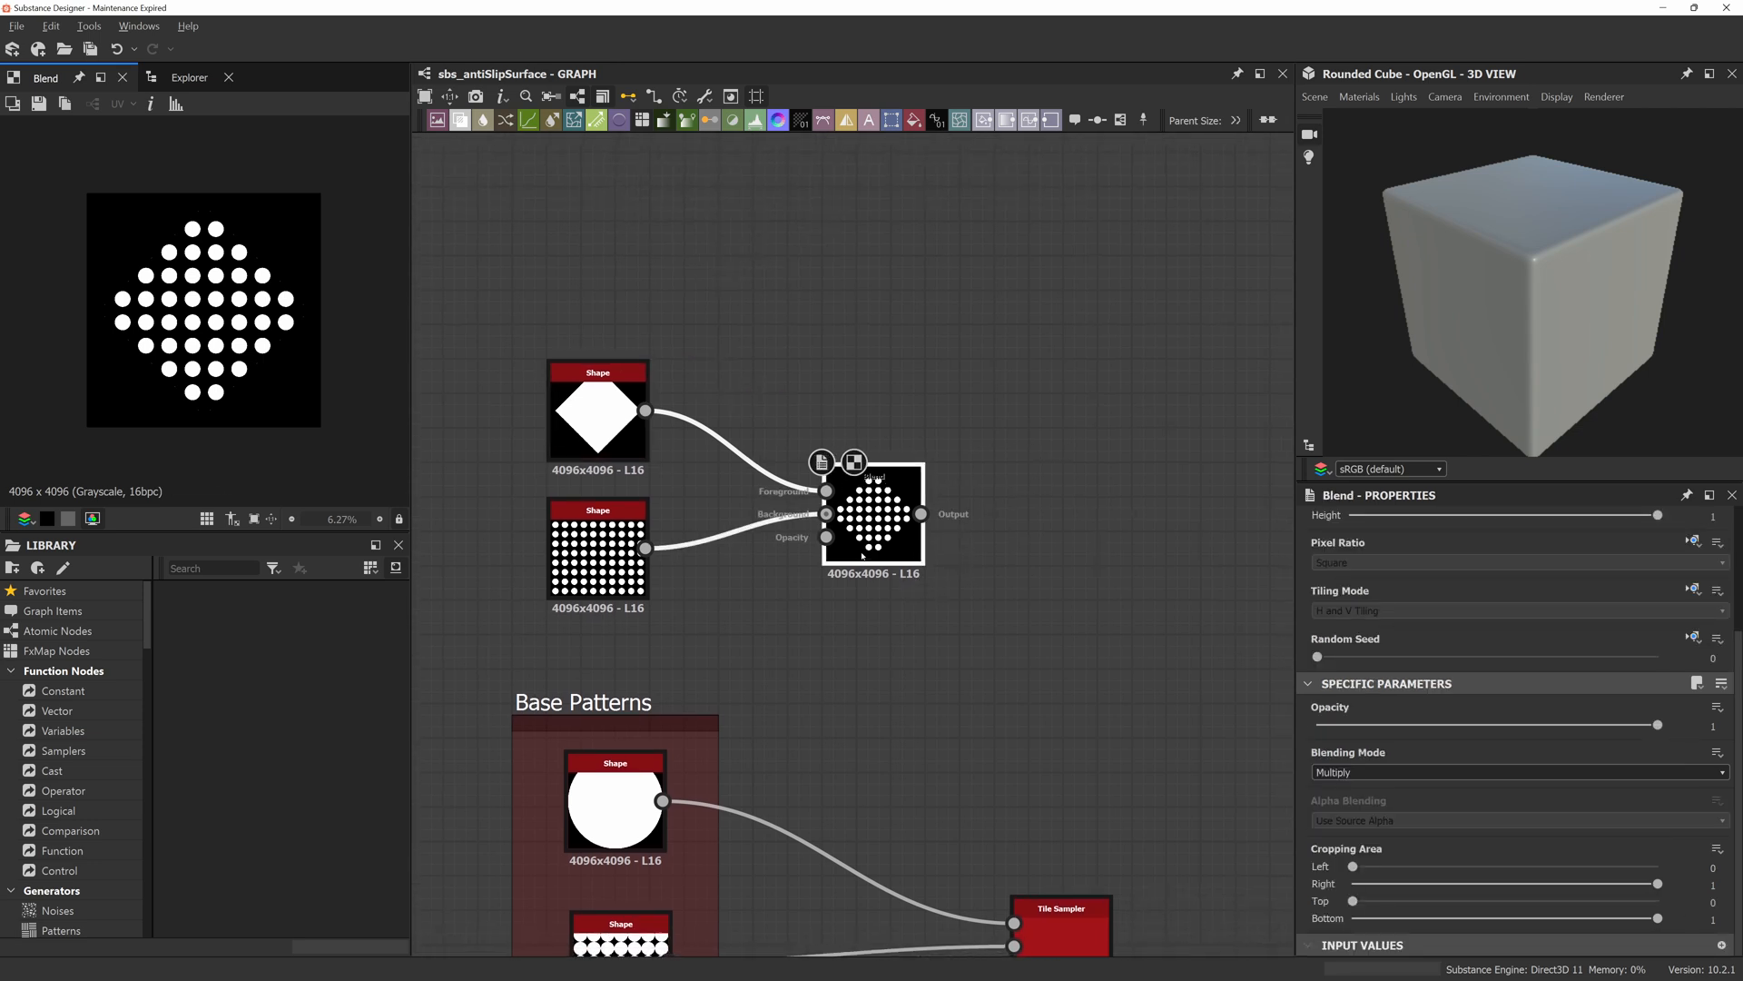
{"action": "left_click_drag", "start_coordinate": [848, 536], "coordinate": [829, 536]}
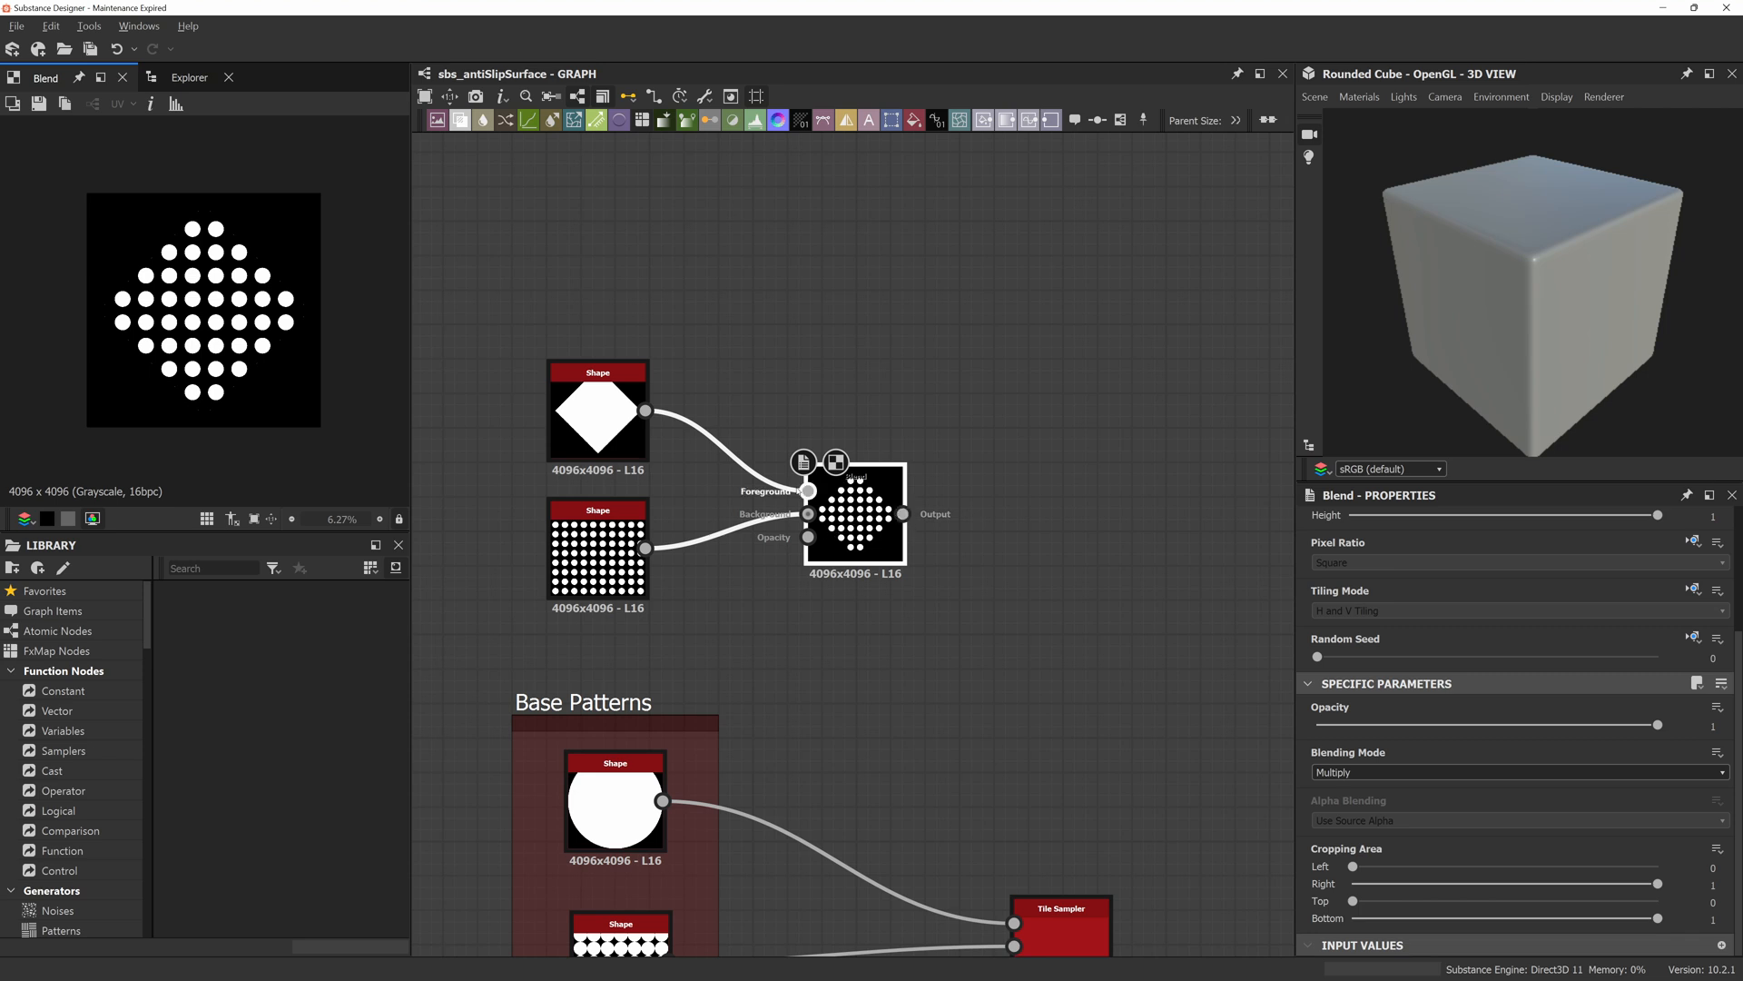
Check the Blend for leftover slivers, try diamond Shape scales of 0.63 and 0.62, and return it to 0.64.
{"action": "scroll", "coordinate": [280, 389], "scroll_direction": "up", "scroll_amount": 3}
{"action": "scroll", "coordinate": [300, 400], "scroll_direction": "up", "scroll_amount": 4}
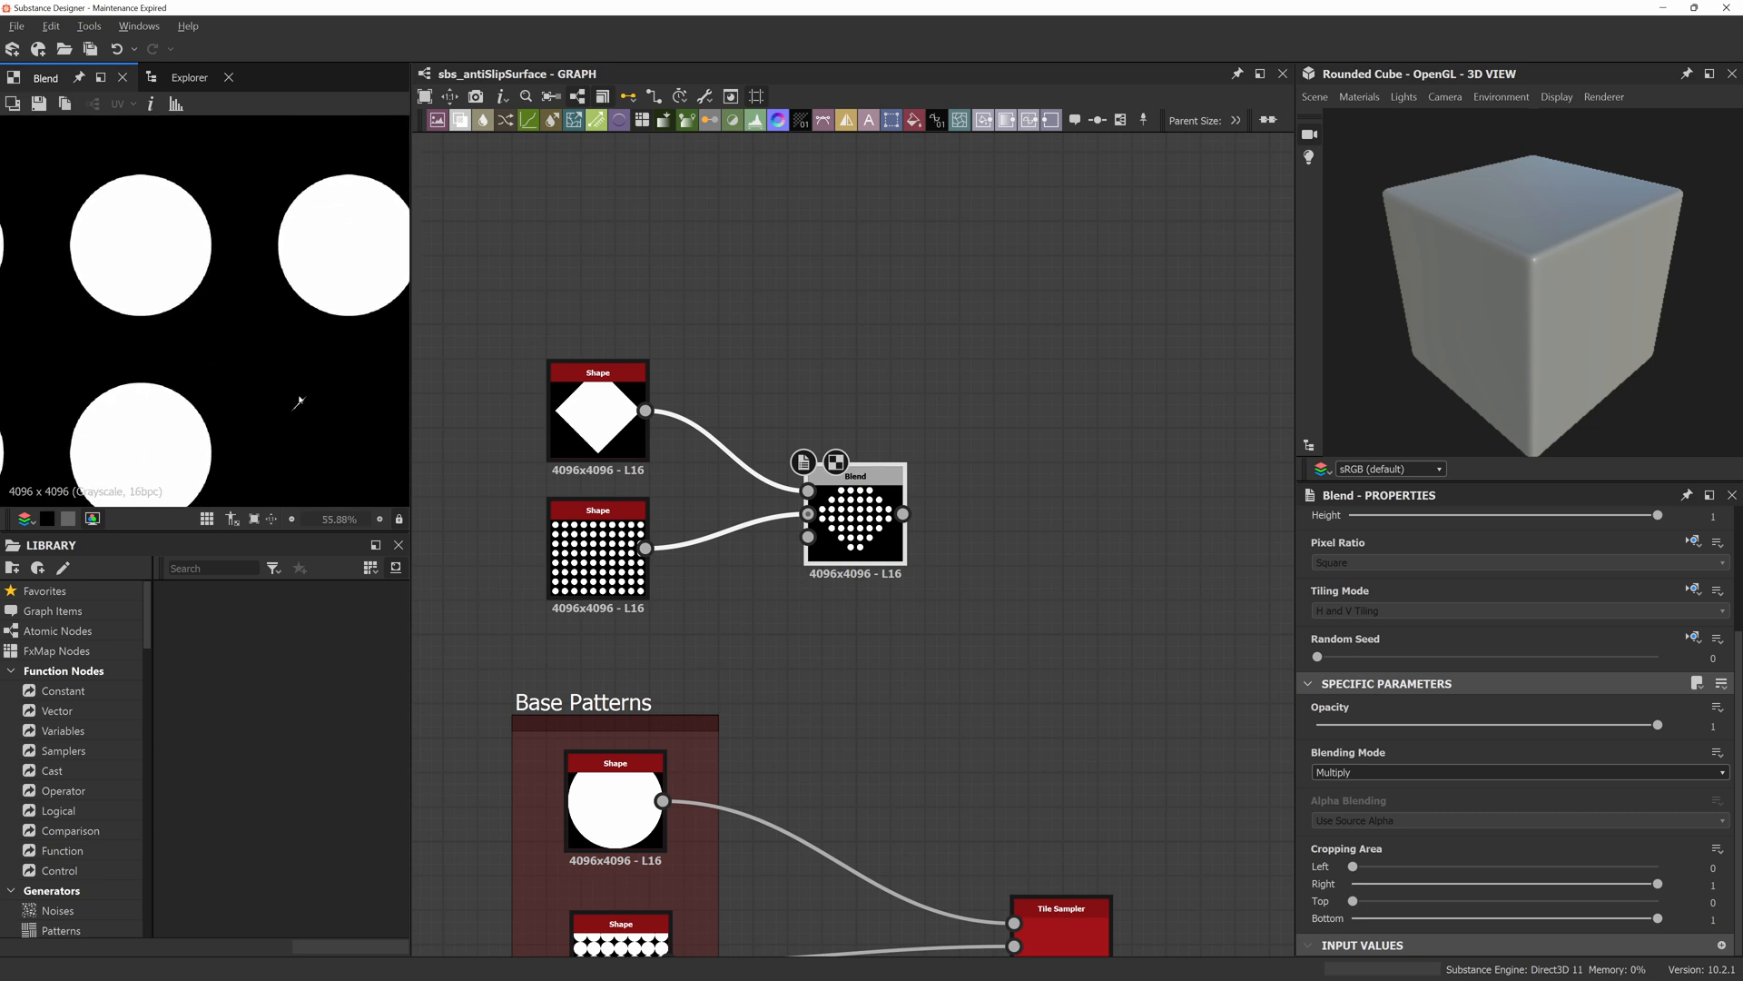
{"action": "left_click", "coordinate": [605, 415]}
{"action": "scroll", "coordinate": [1486, 773], "scroll_direction": "down", "scroll_amount": 5}
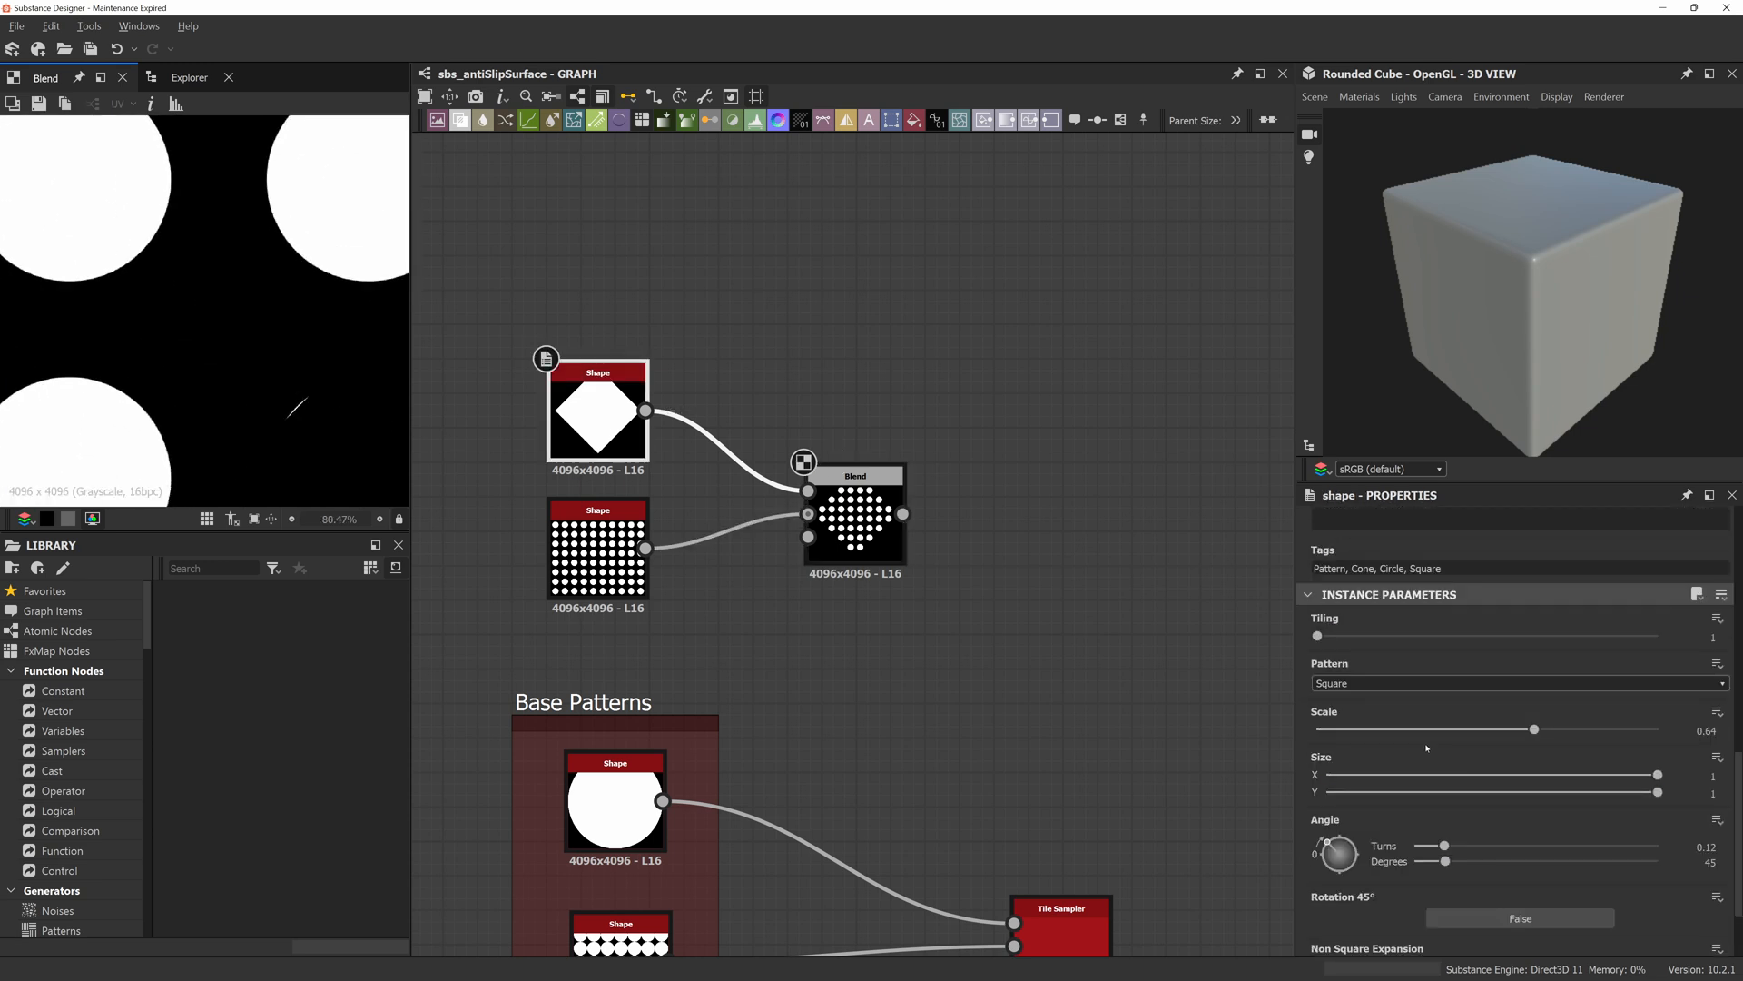
{"action": "left_click_drag", "start_coordinate": [1536, 735], "coordinate": [1532, 736]}
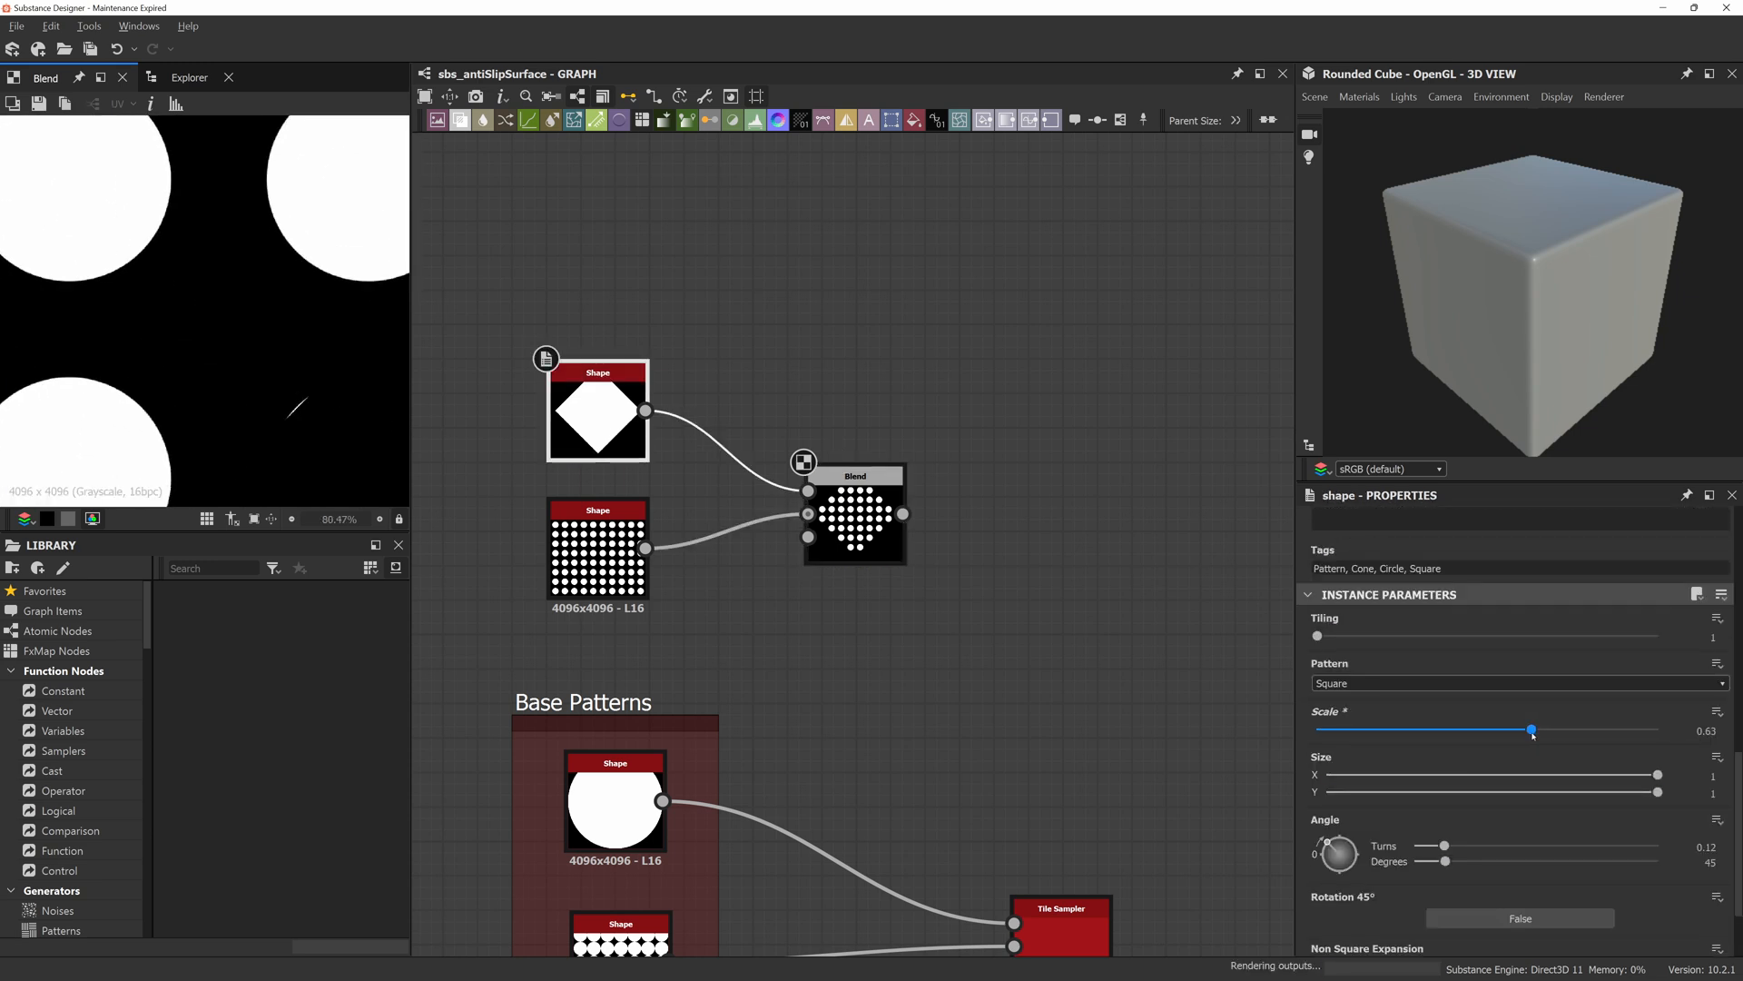
{"action": "scroll", "coordinate": [115, 371], "scroll_direction": "down", "scroll_amount": 3}
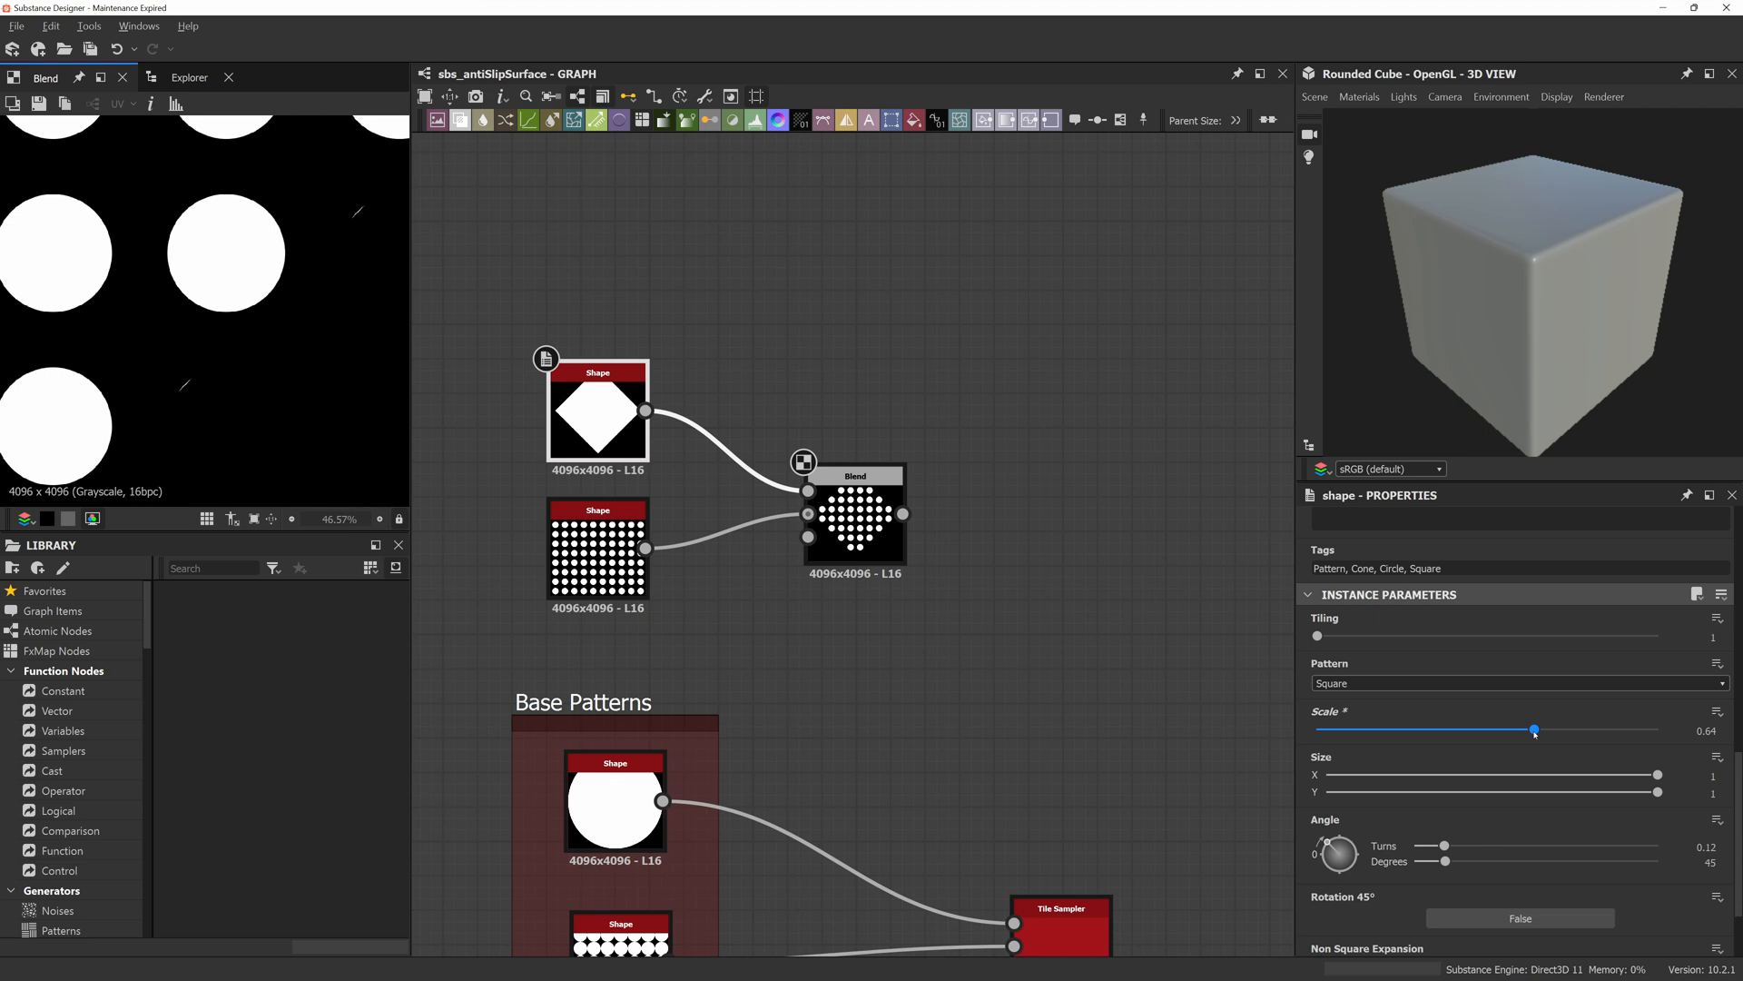
{"action": "left_click_drag", "start_coordinate": [1533, 732], "coordinate": [1535, 731]}
{"action": "double_click", "coordinate": [1718, 730]}
{"action": "type", "text": "0.62"}
{"action": "key", "text": "Return"}
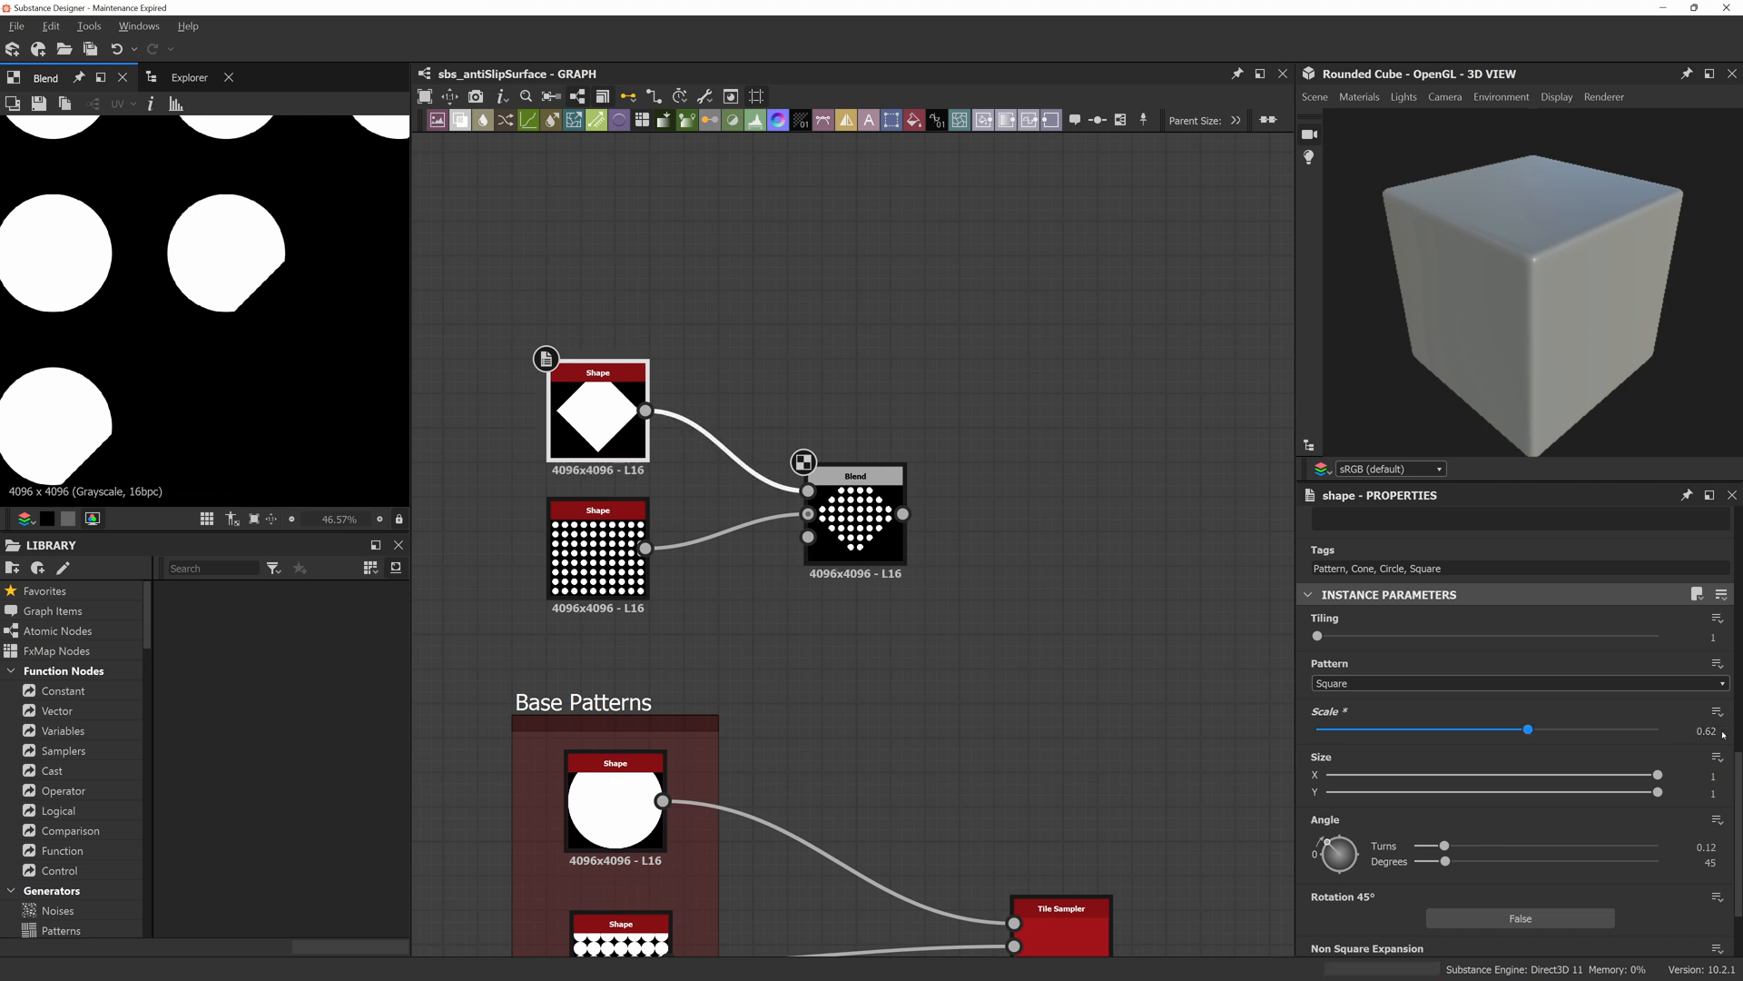
{"action": "left_click", "coordinate": [1728, 726]}
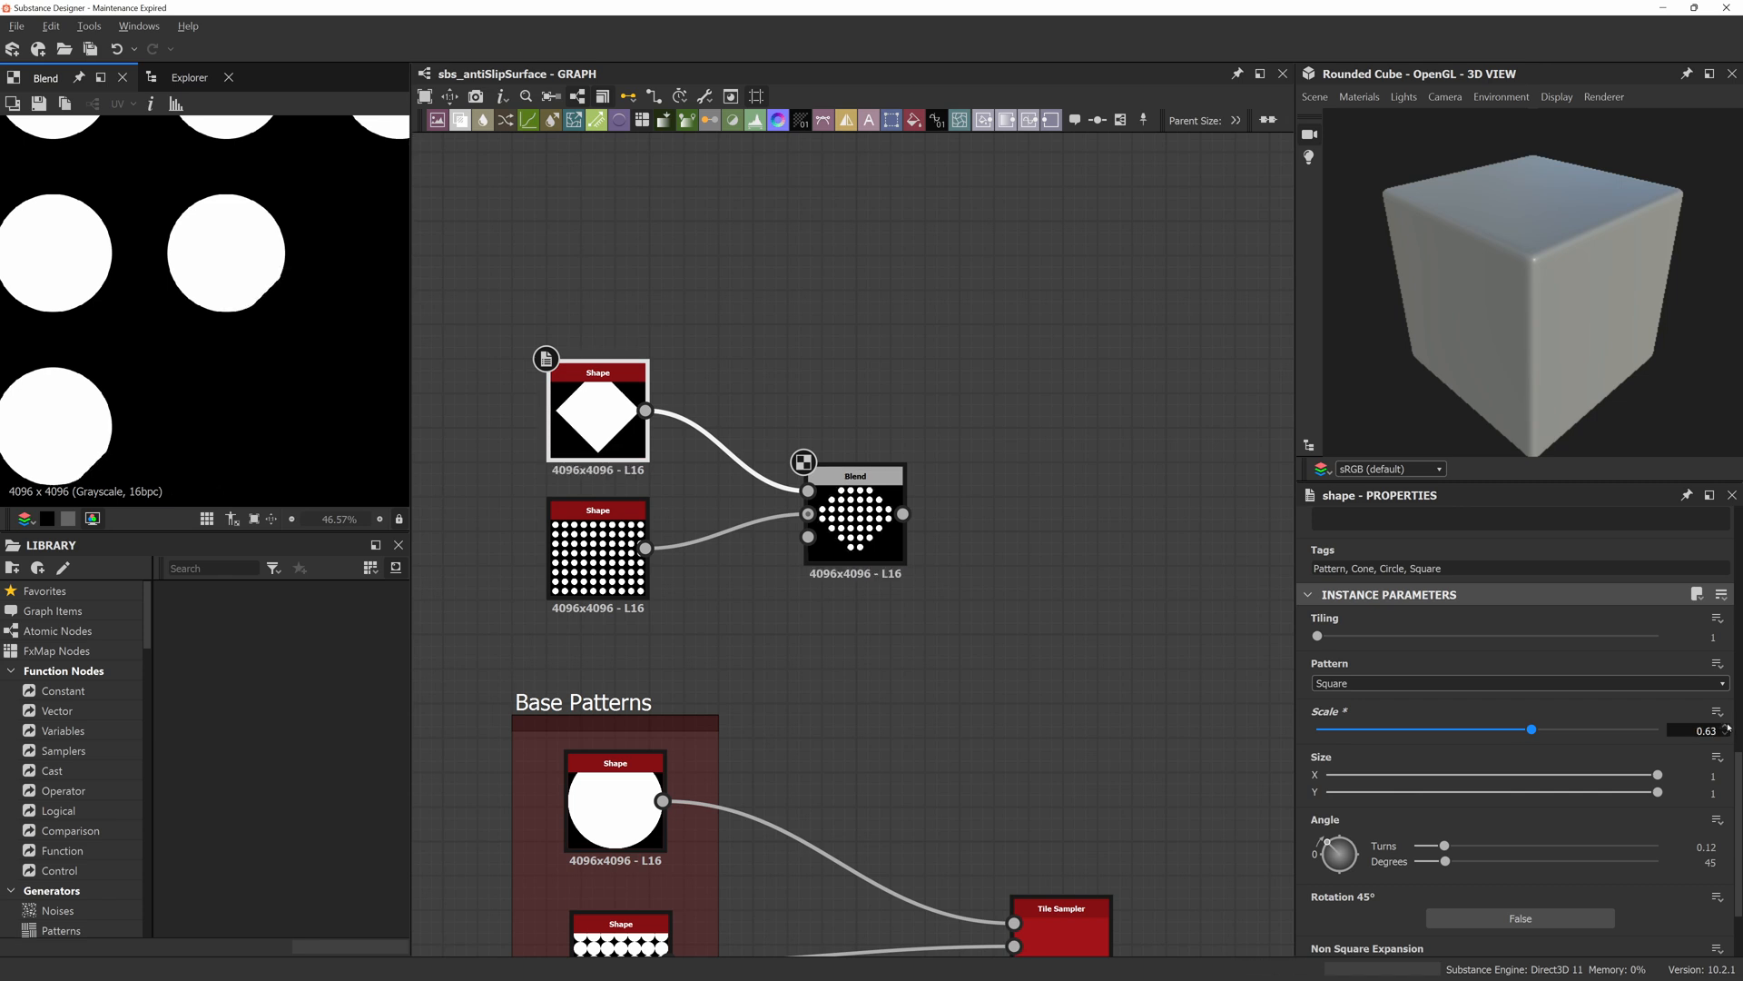
{"action": "left_click", "coordinate": [1727, 727]}
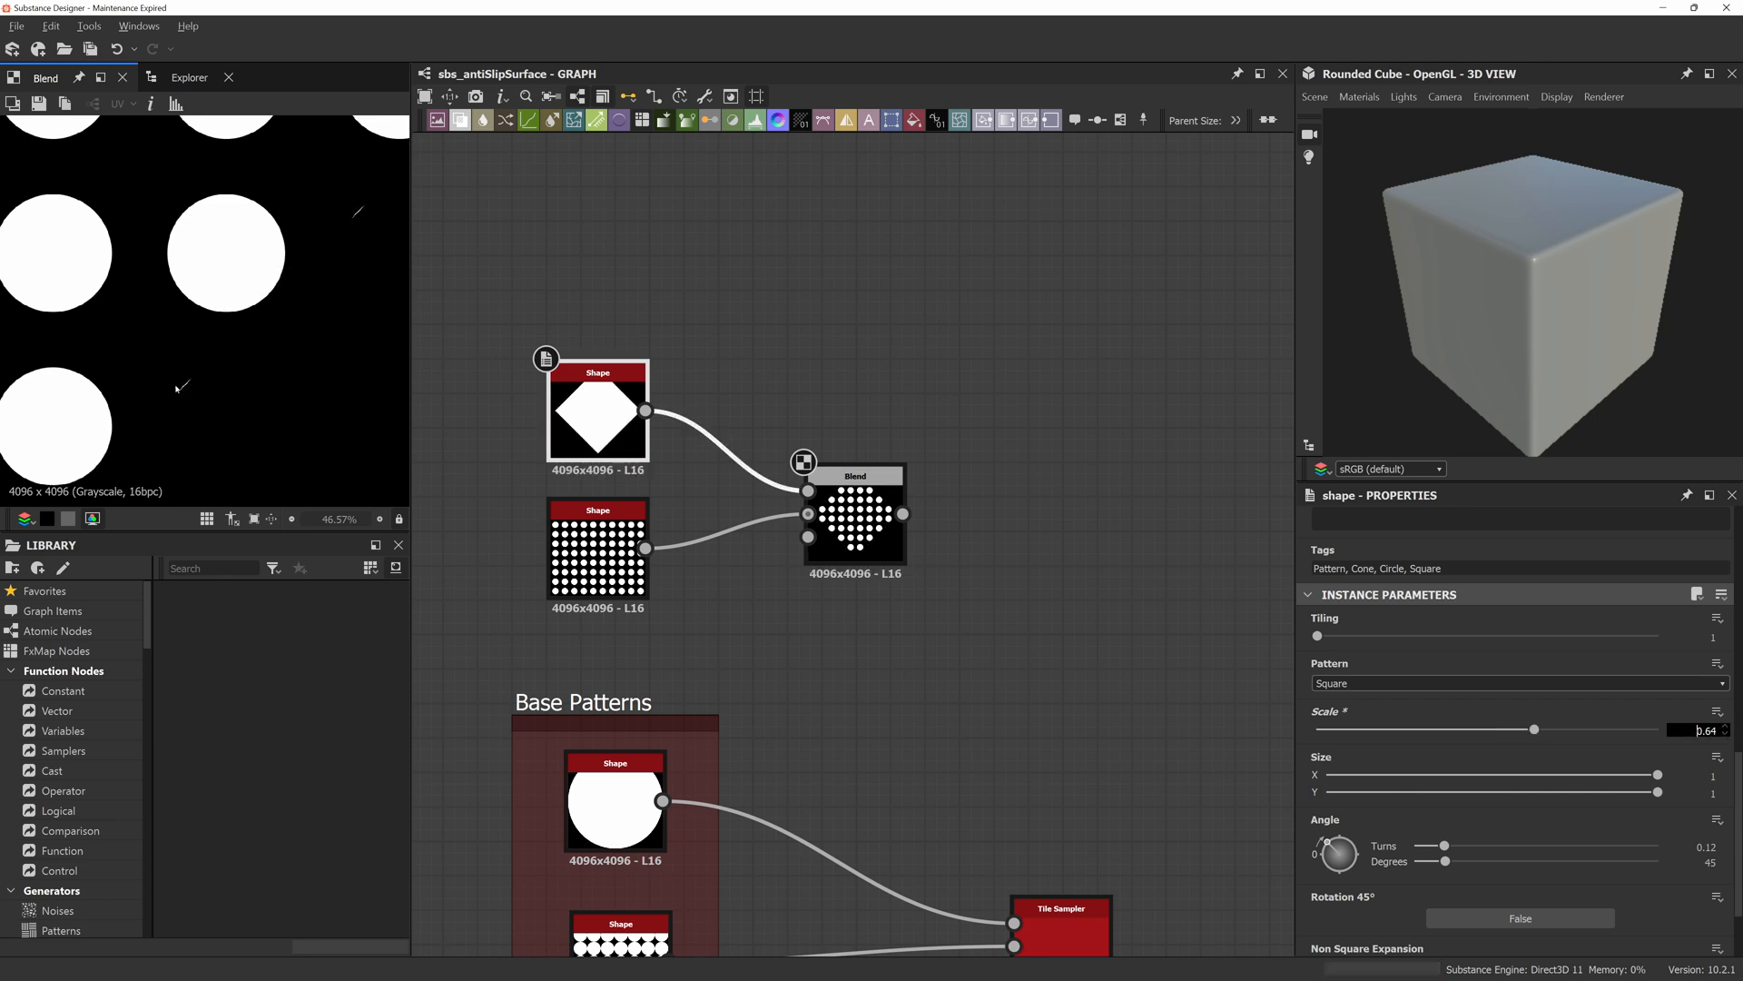
Reduce the disc Shape's scale to 0.67 and check the whole Blend pattern for slivers.
{"action": "left_click", "coordinate": [597, 544]}
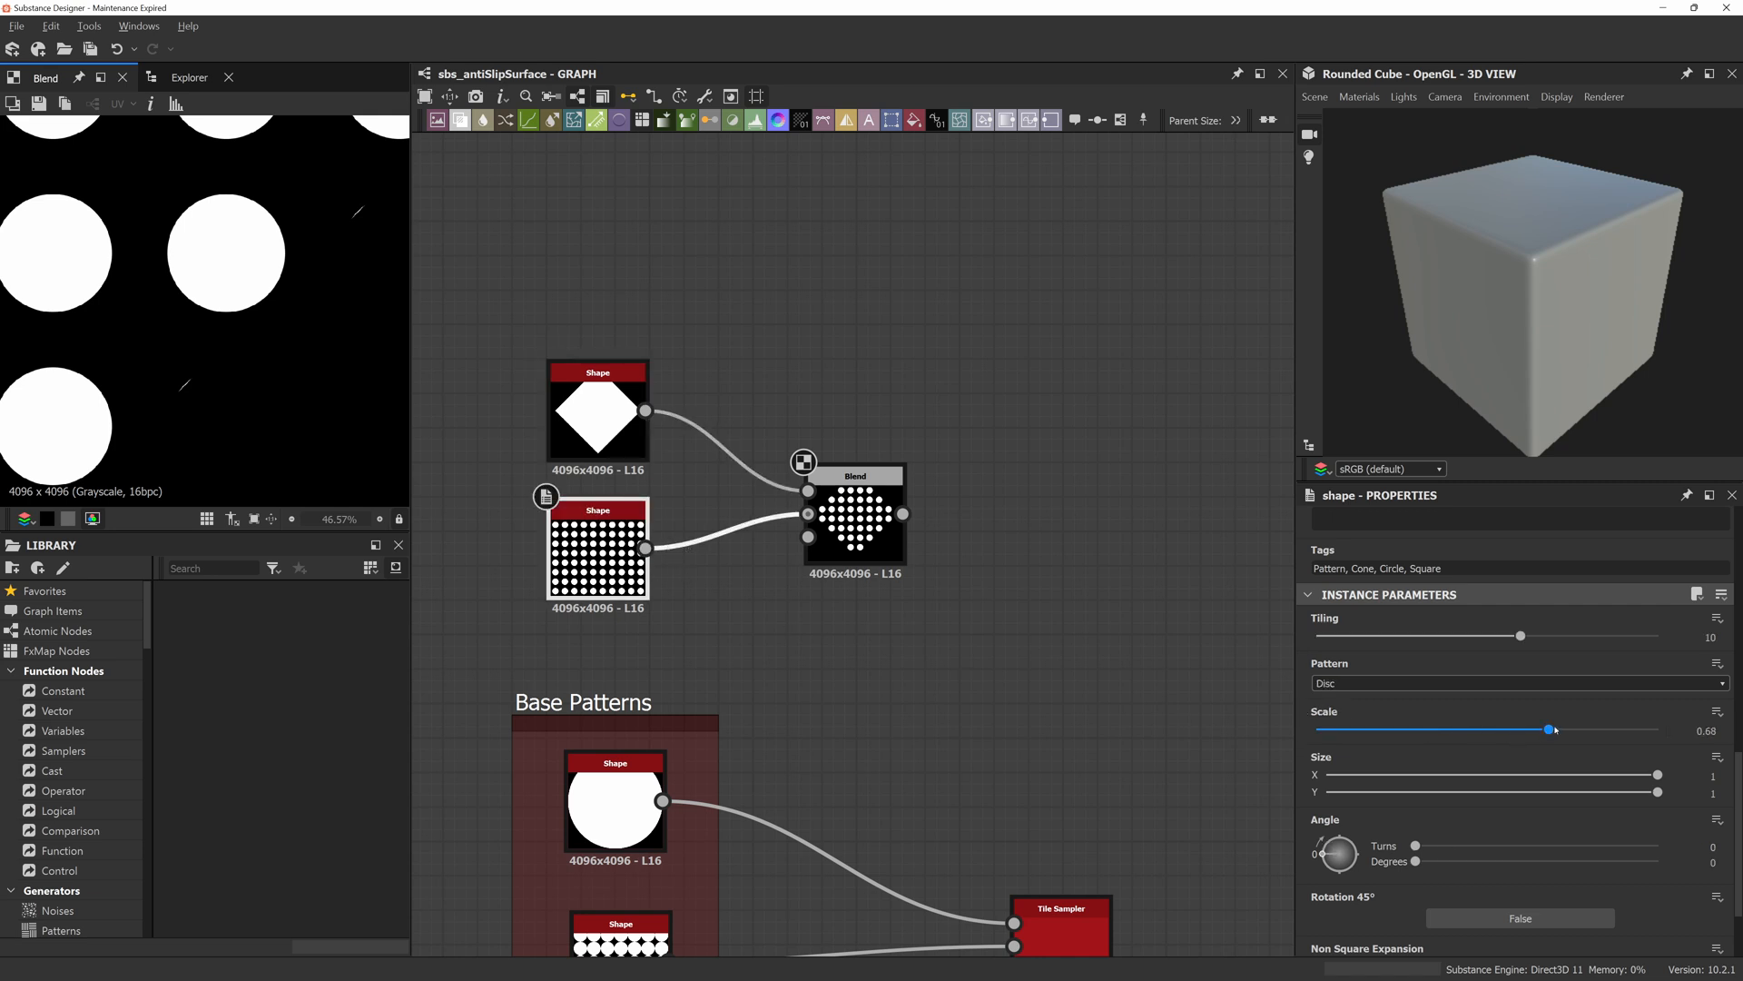
{"action": "left_click_drag", "start_coordinate": [1555, 729], "coordinate": [1546, 730]}
{"action": "left_click", "coordinate": [856, 517]}
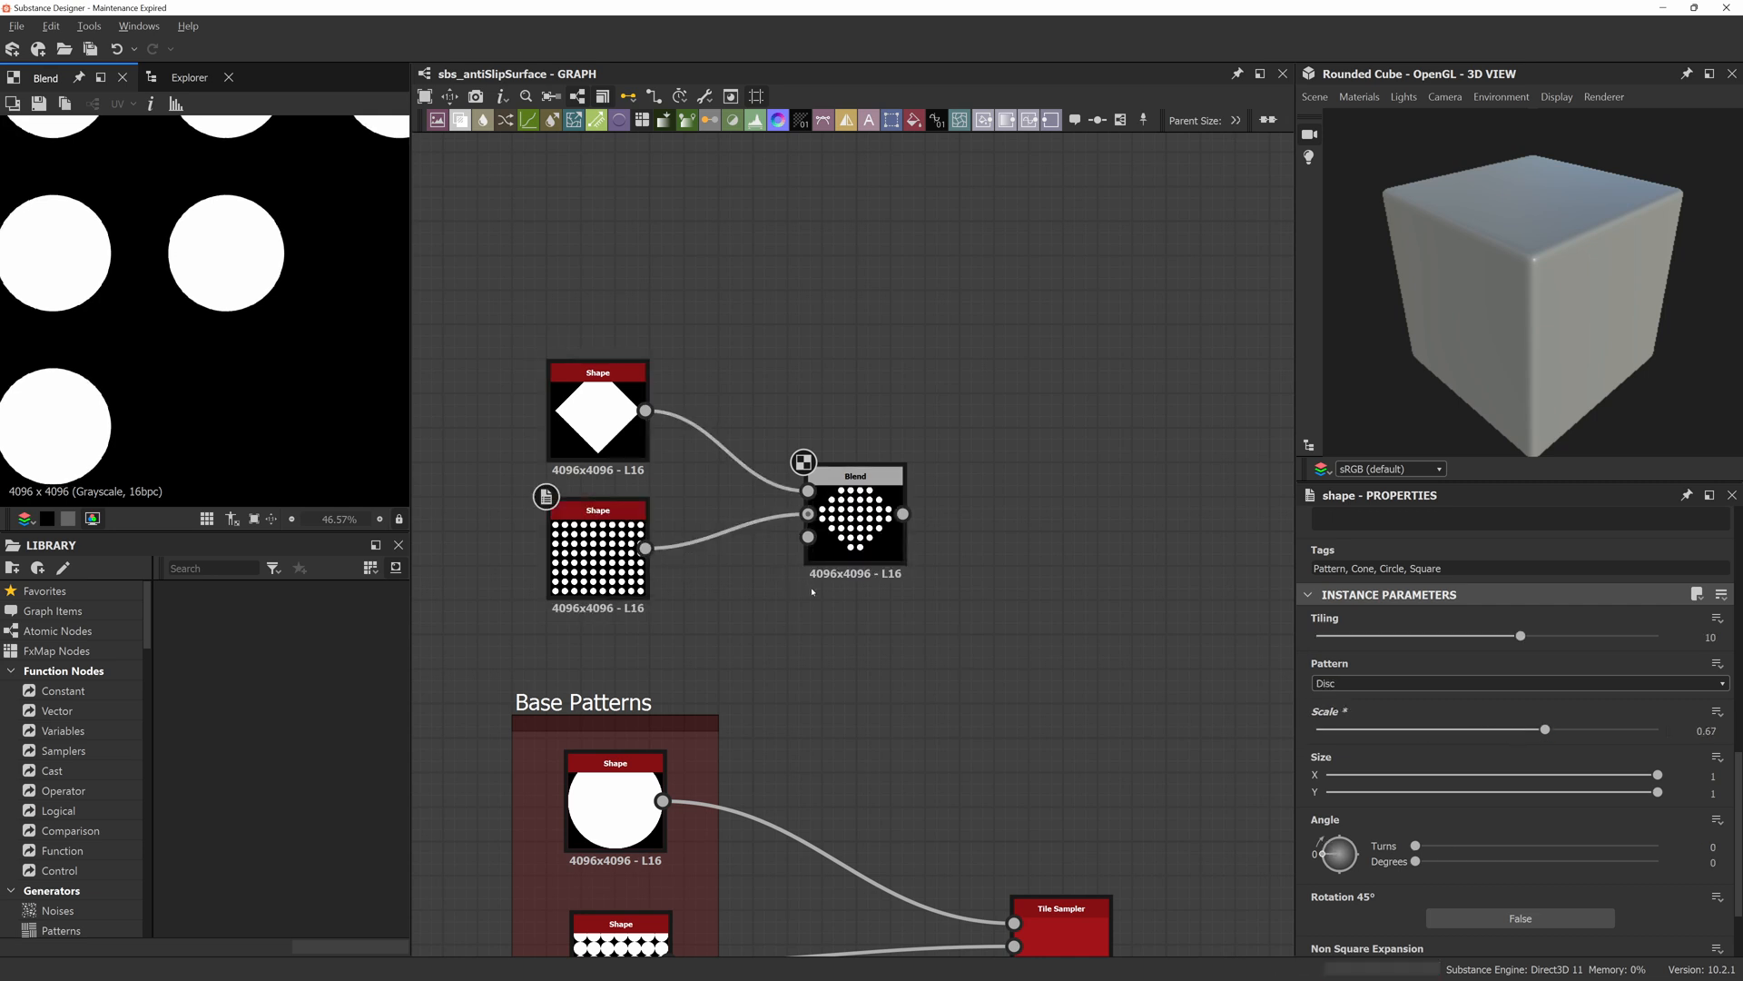
{"action": "scroll", "coordinate": [273, 374], "scroll_direction": "down", "scroll_amount": 6}
{"action": "middle_click_drag", "start_coordinate": [239, 351], "coordinate": [271, 370]}
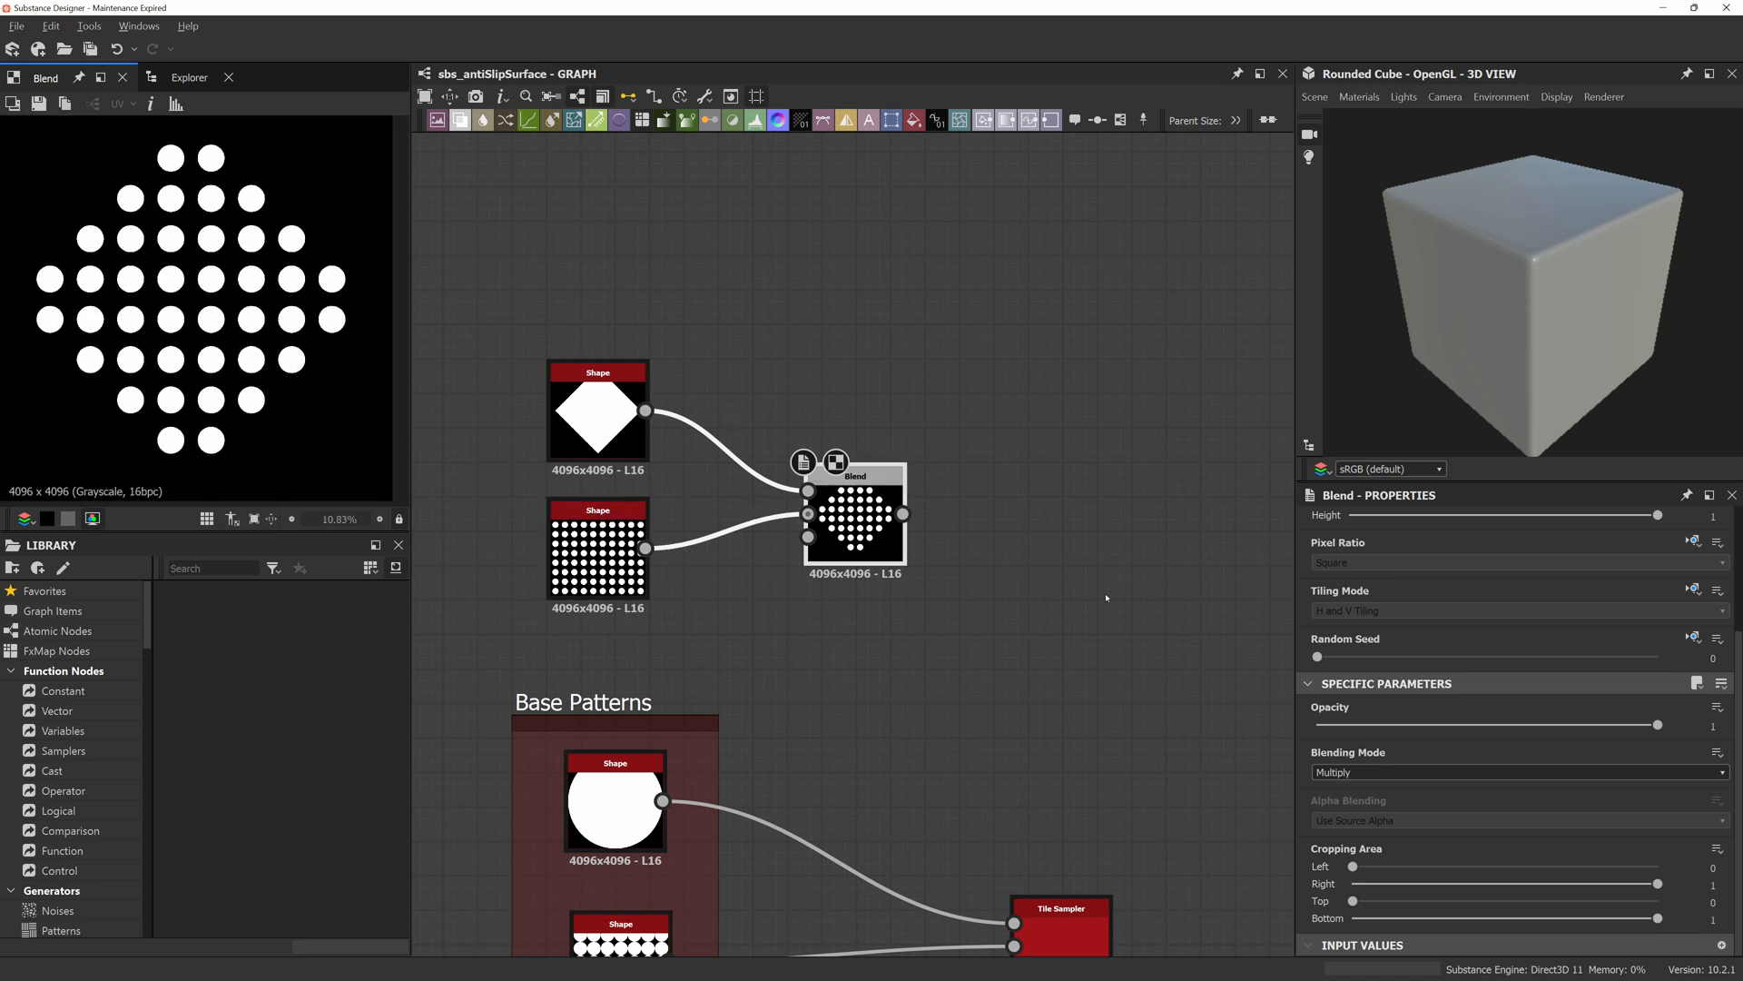
Add an Edge Detect node fed by the Blend's output and place it above and beyond the Blend.
{"action": "middle_click_drag", "start_coordinate": [991, 556], "coordinate": [940, 542]}
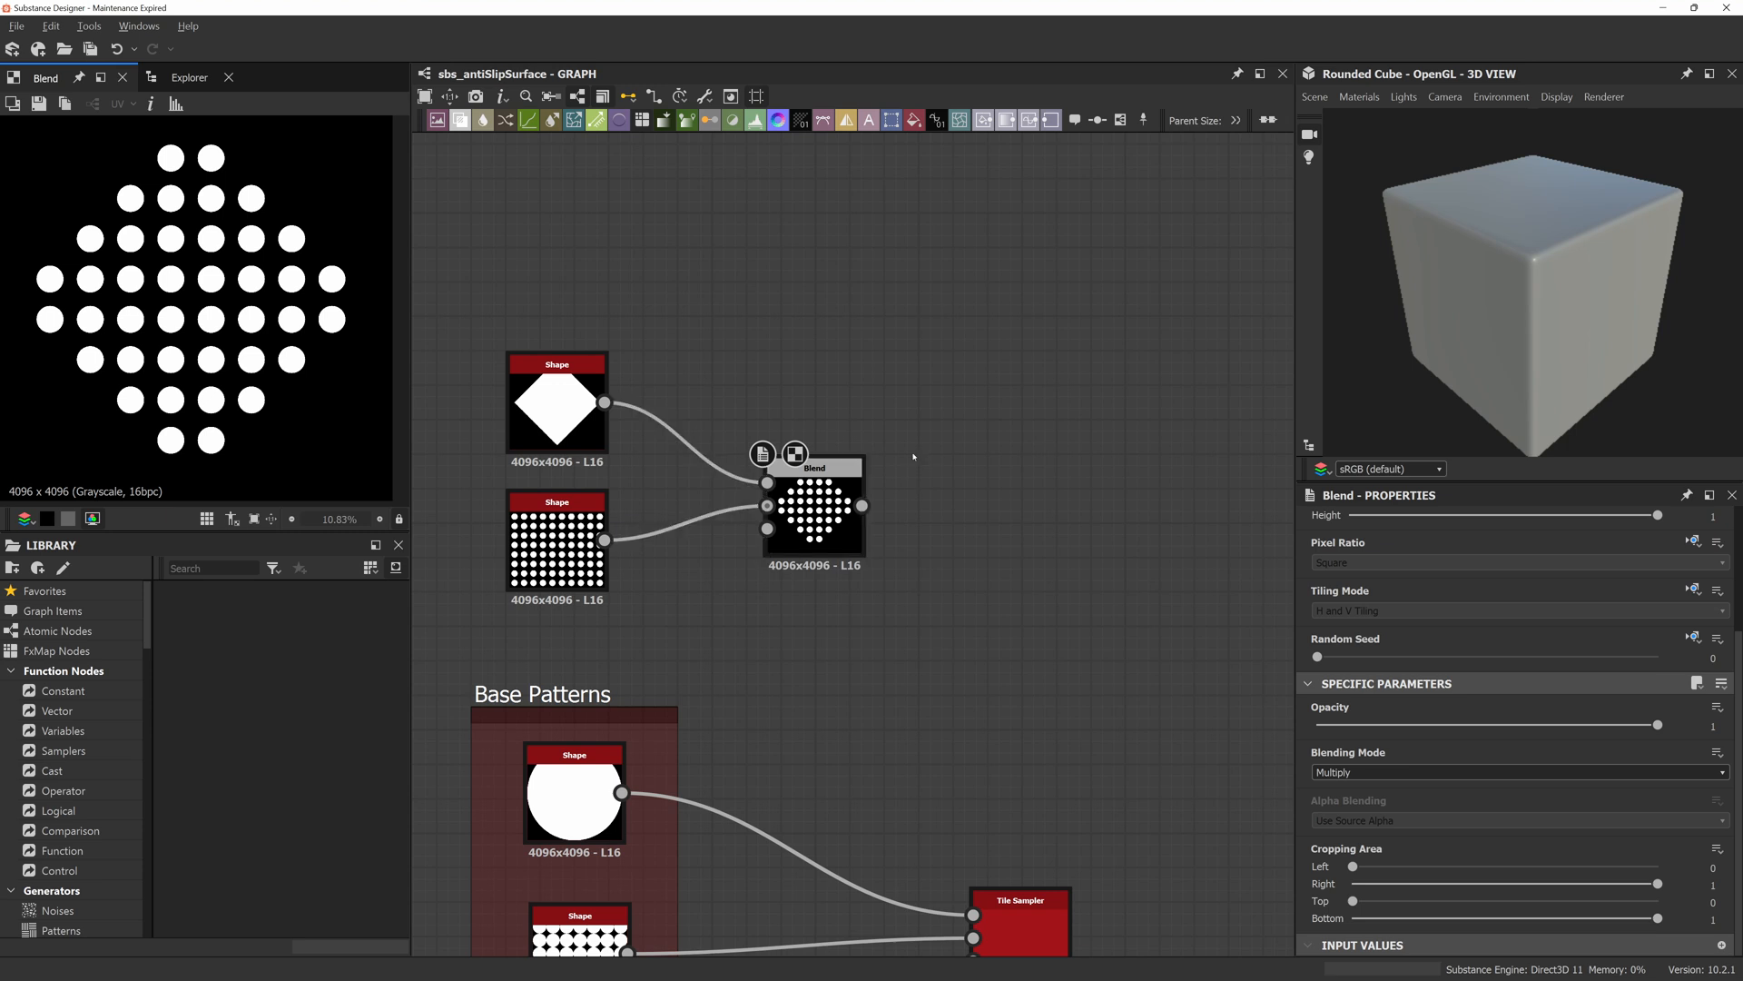
{"action": "key", "text": "space"}
{"action": "type", "text": "edge"}
{"action": "key", "text": "Return"}
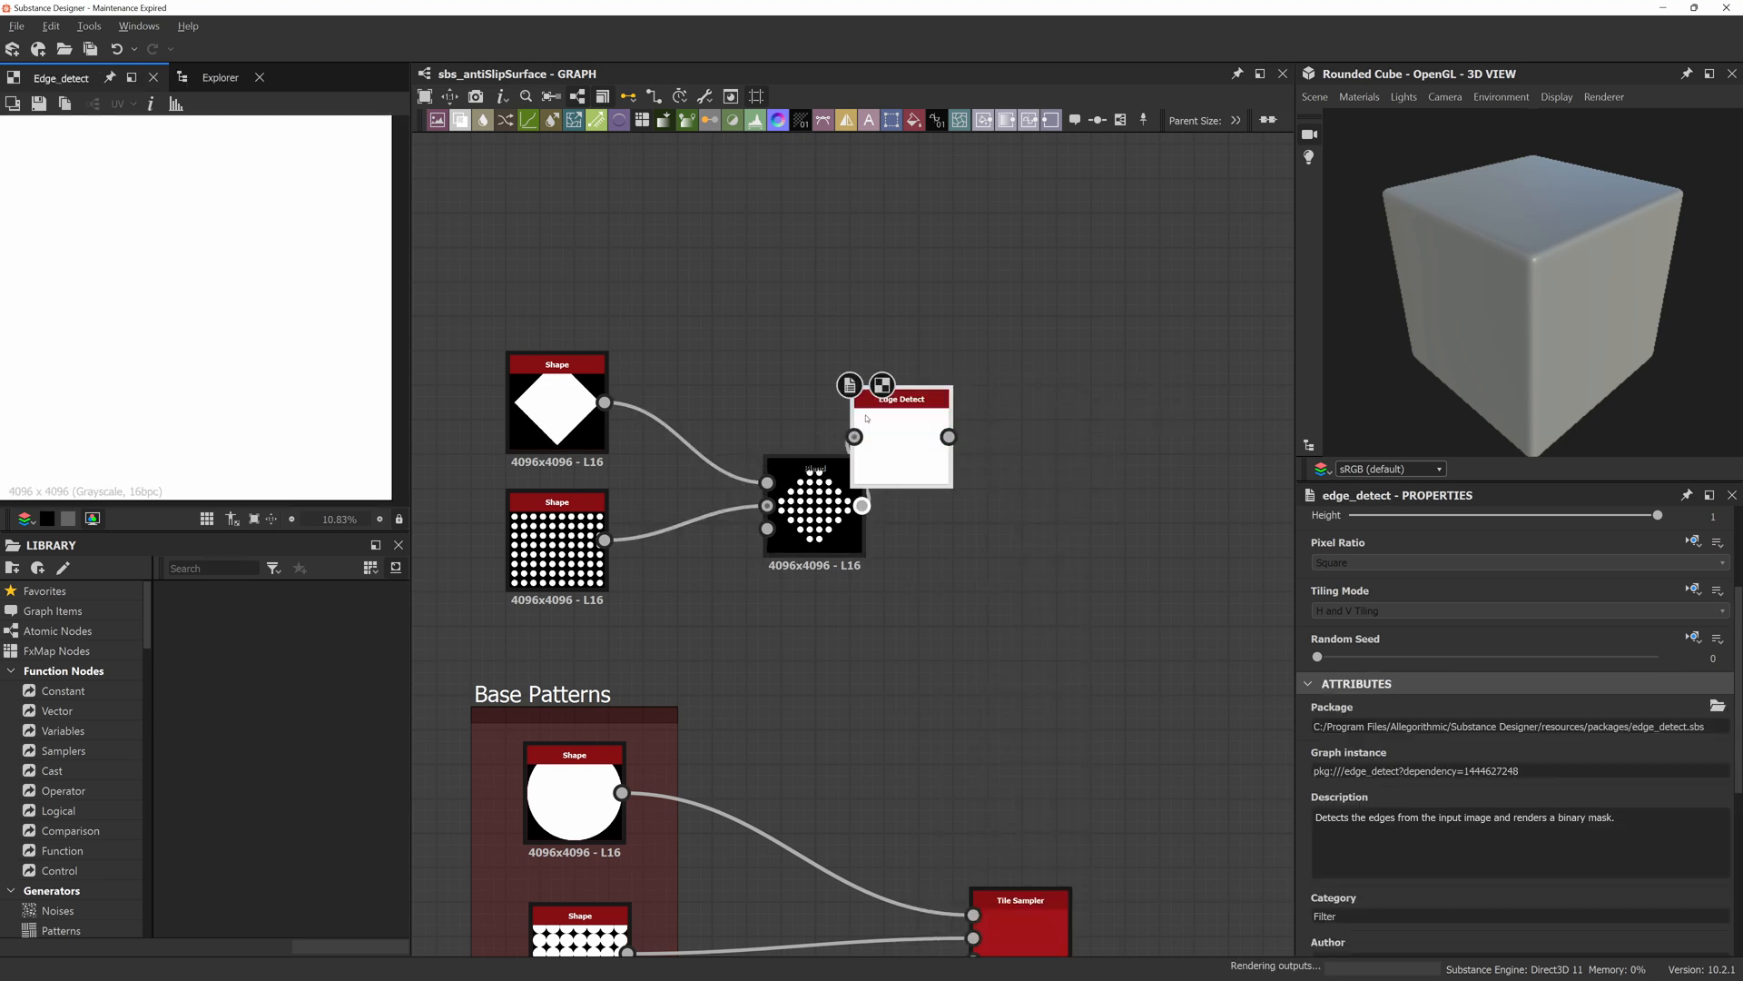
{"action": "left_click_drag", "start_coordinate": [862, 505], "coordinate": [854, 437]}
{"action": "left_click_drag", "start_coordinate": [894, 445], "coordinate": [964, 356]}
Set the Edge Detect's edge width to 2.16 and its edge roundness to 0.6.
{"action": "scroll", "coordinate": [1340, 778], "scroll_direction": "down", "scroll_amount": 5}
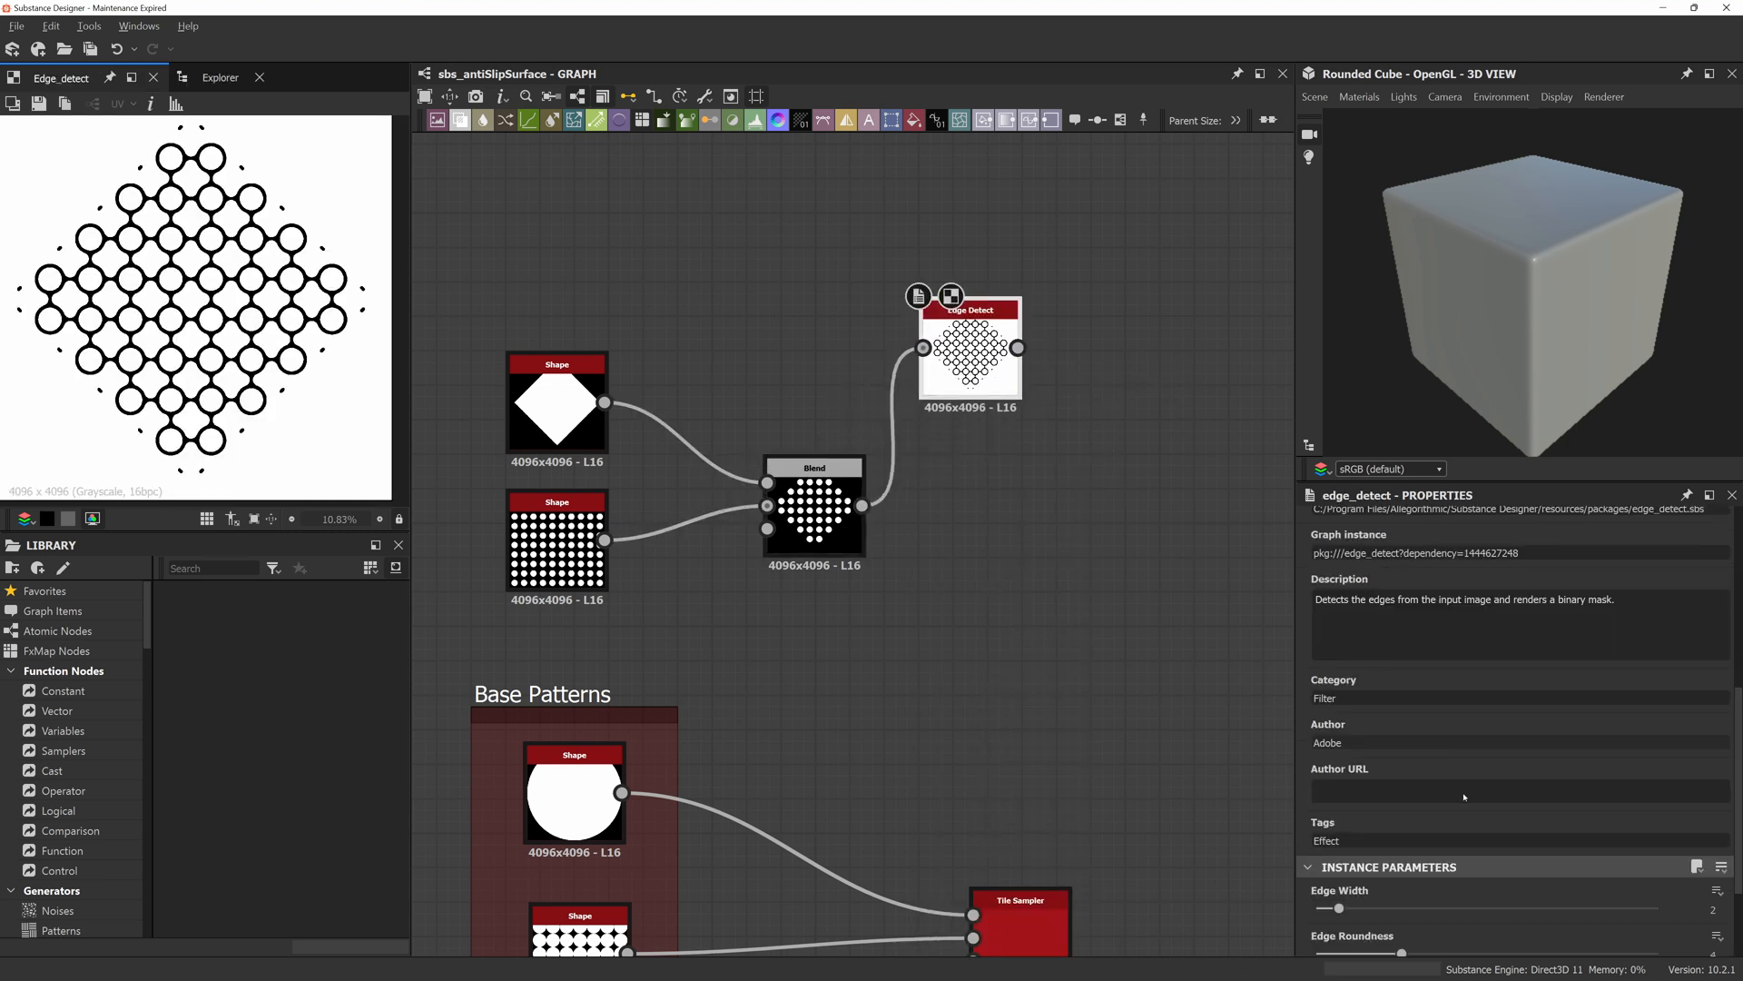
{"action": "left_click_drag", "start_coordinate": [1340, 778], "coordinate": [1319, 776]}
{"action": "mouse_move", "coordinate": [1318, 775]}
{"action": "left_mouse_down"}
{"action": "mouse_move", "coordinate": [1369, 821]}
{"action": "mouse_move", "coordinate": [1330, 821]}
{"action": "mouse_move", "coordinate": [1342, 777]}
{"action": "left_mouse_up"}
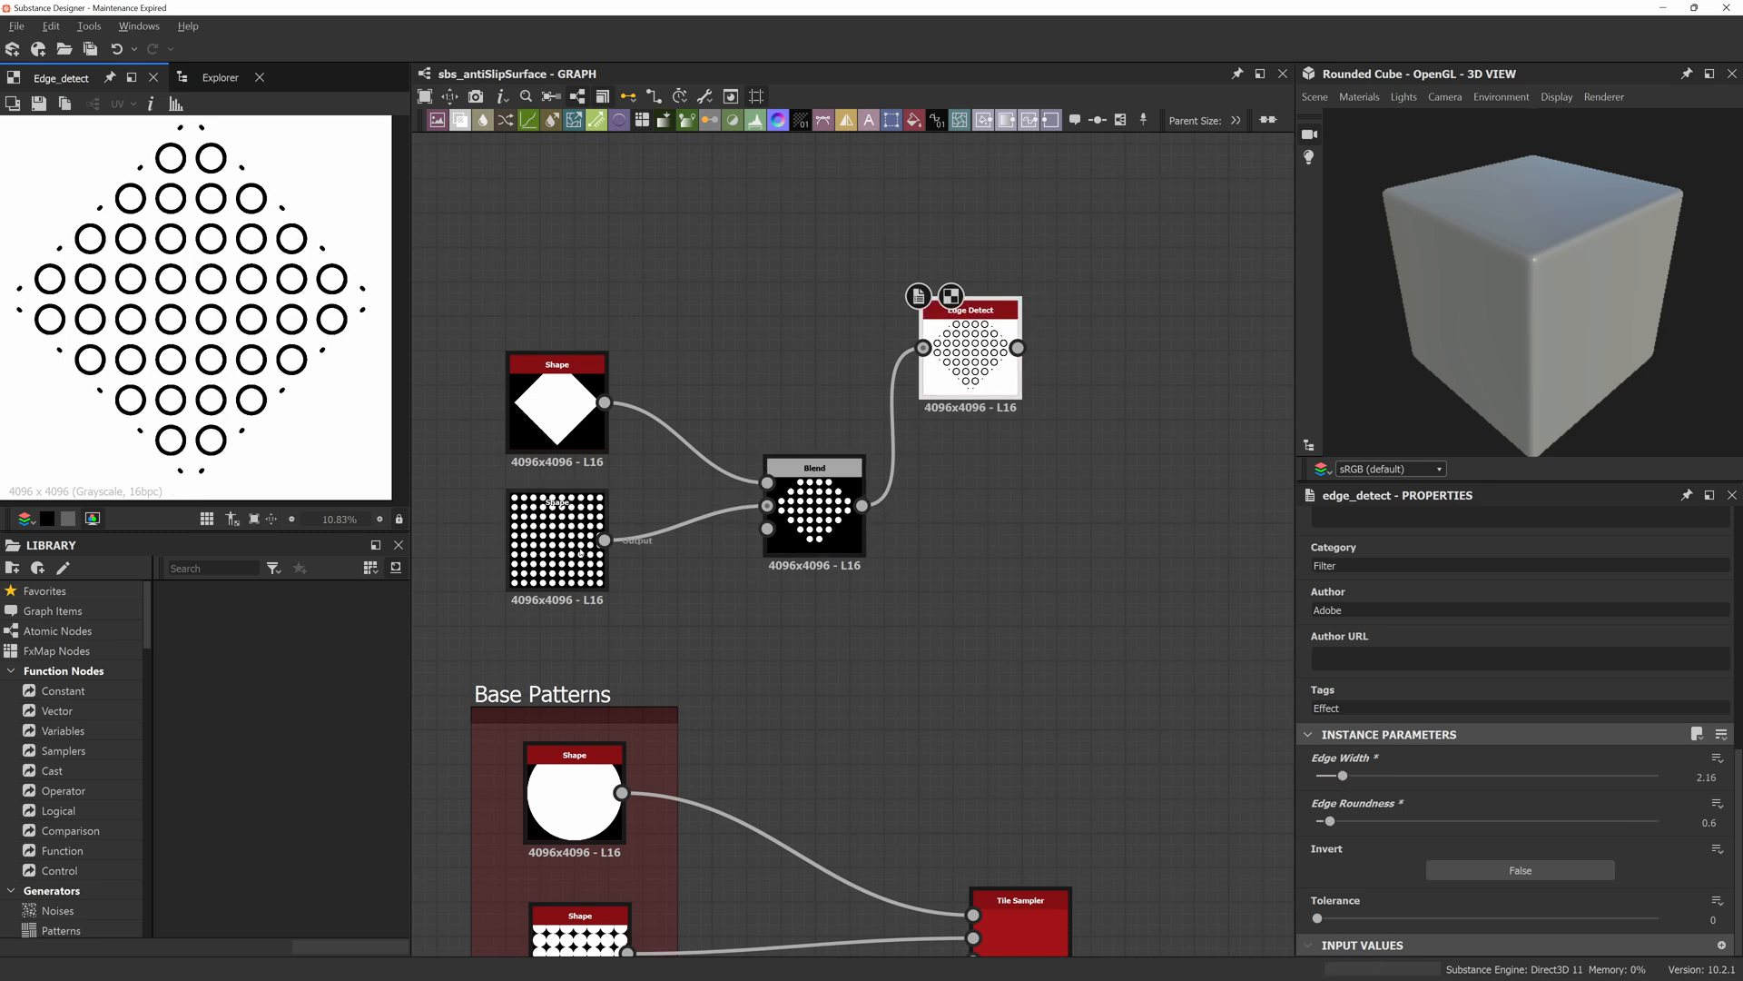
Reduce the disc Shape's scale to 0.66 to remove the remaining slivers outside the stud pattern.
{"action": "left_click", "coordinate": [556, 545]}
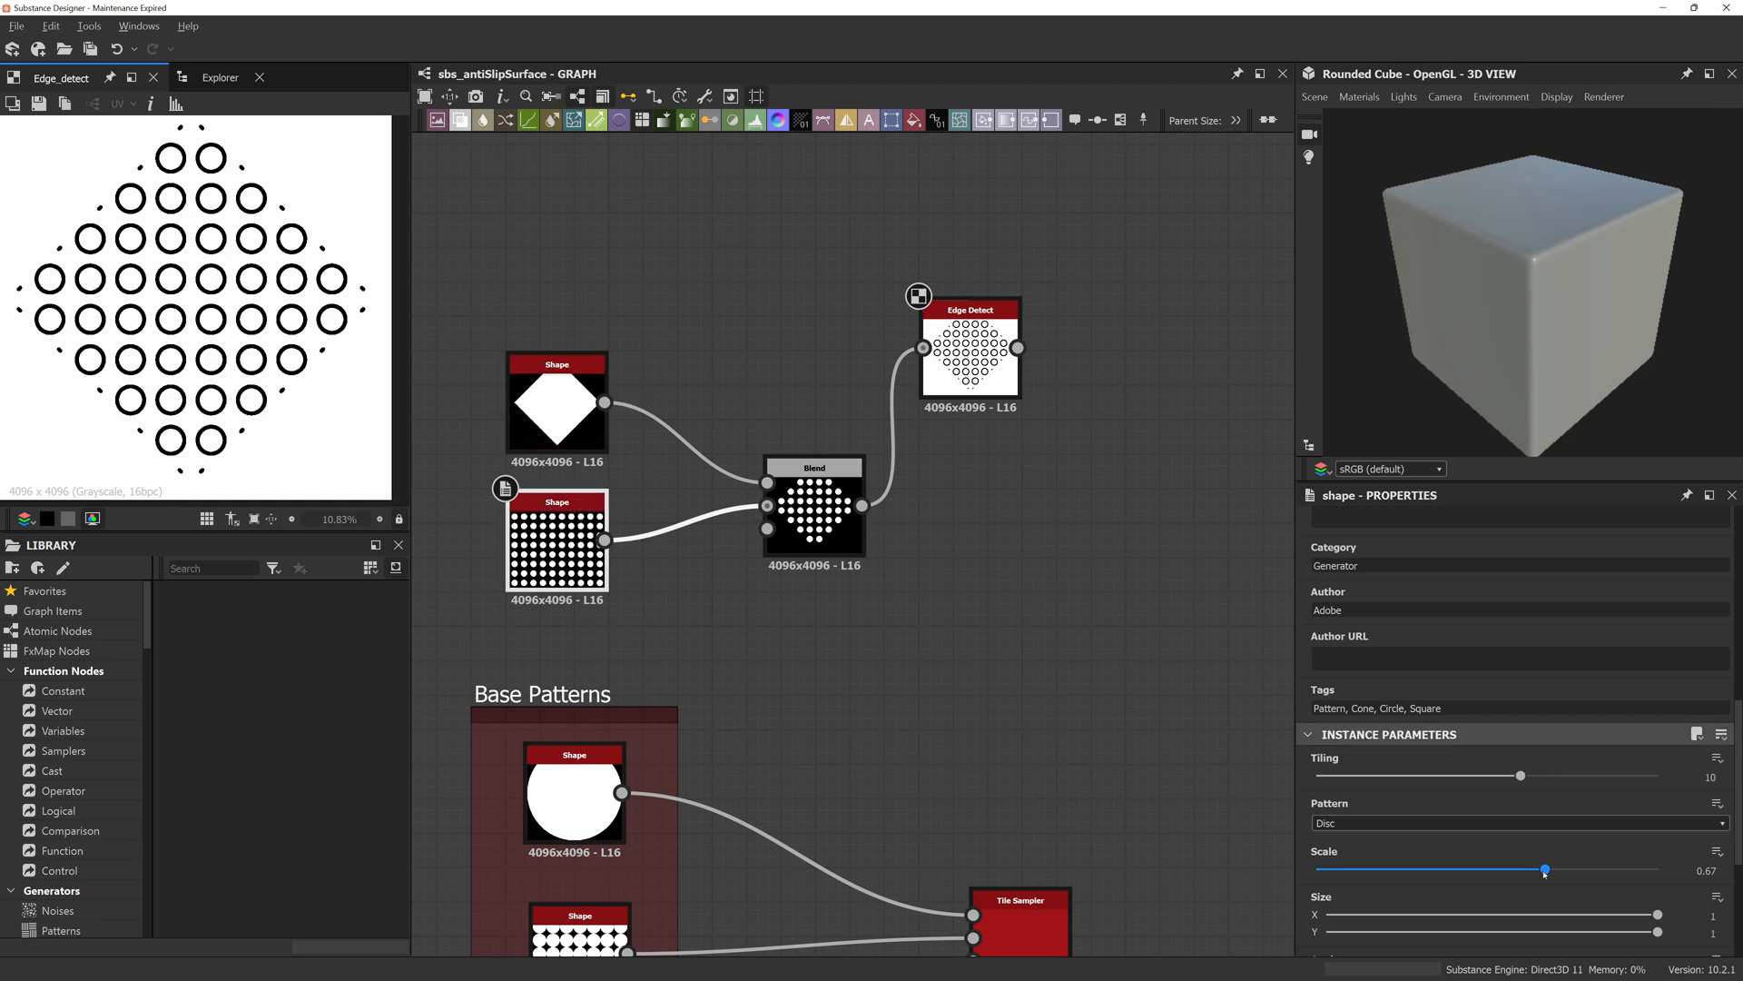
{"action": "left_click_drag", "start_coordinate": [1544, 870], "coordinate": [1542, 870]}
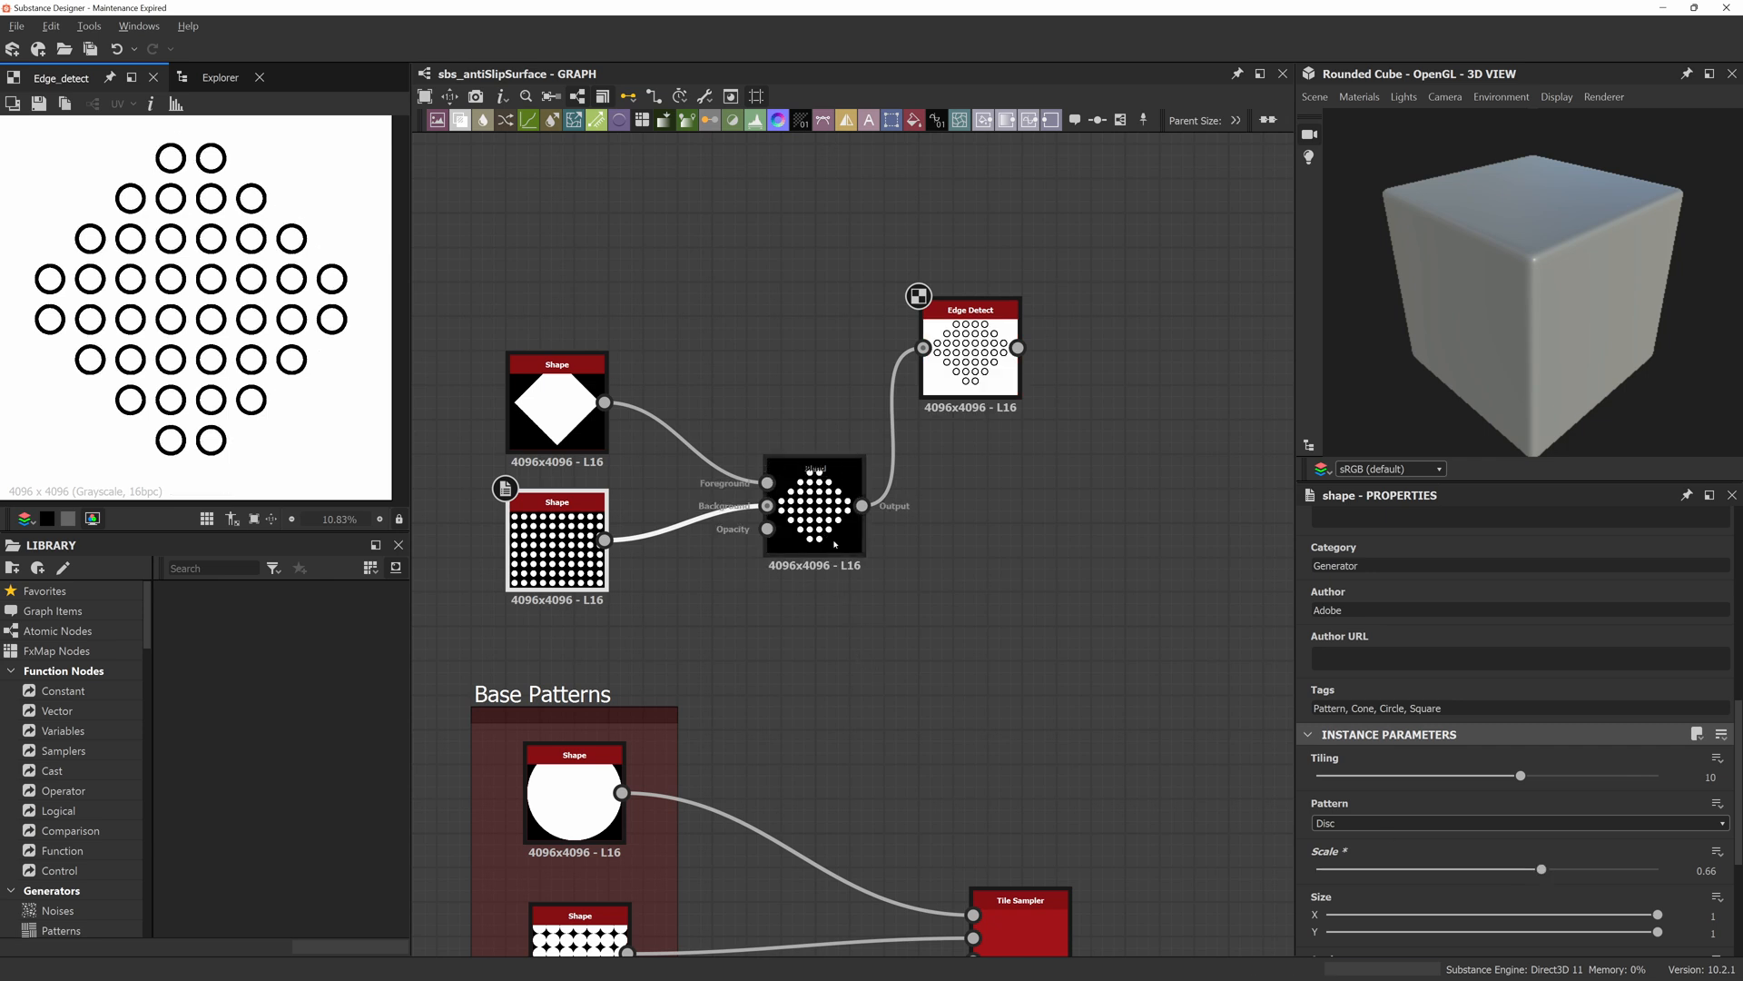
Add a second Blend node with the Edge Detect as foreground and the first Blend as background.
{"action": "left_click_drag", "start_coordinate": [862, 506], "coordinate": [1018, 347]}
{"action": "type", "text": "b"}
{"action": "key", "text": "Return"}
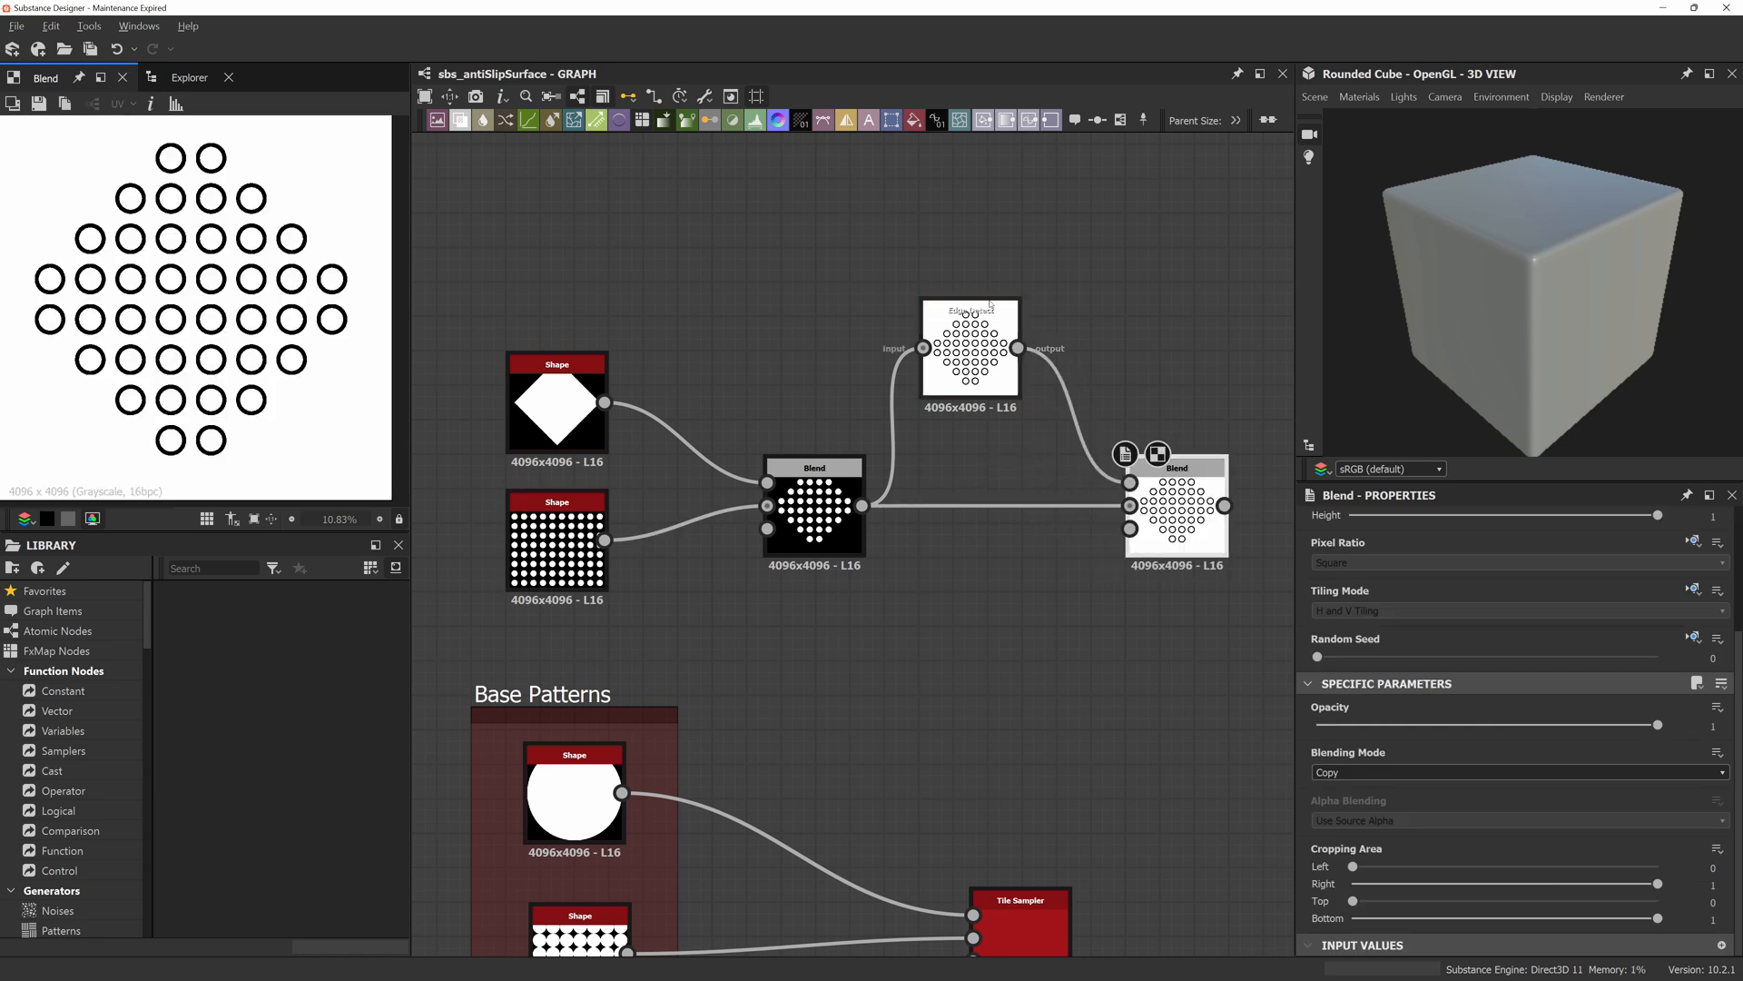
Move the second Blend node slightly closer to the Edge Detect and set its blending mode to Divide.
{"action": "left_click_drag", "start_coordinate": [1149, 524], "coordinate": [1115, 524]}
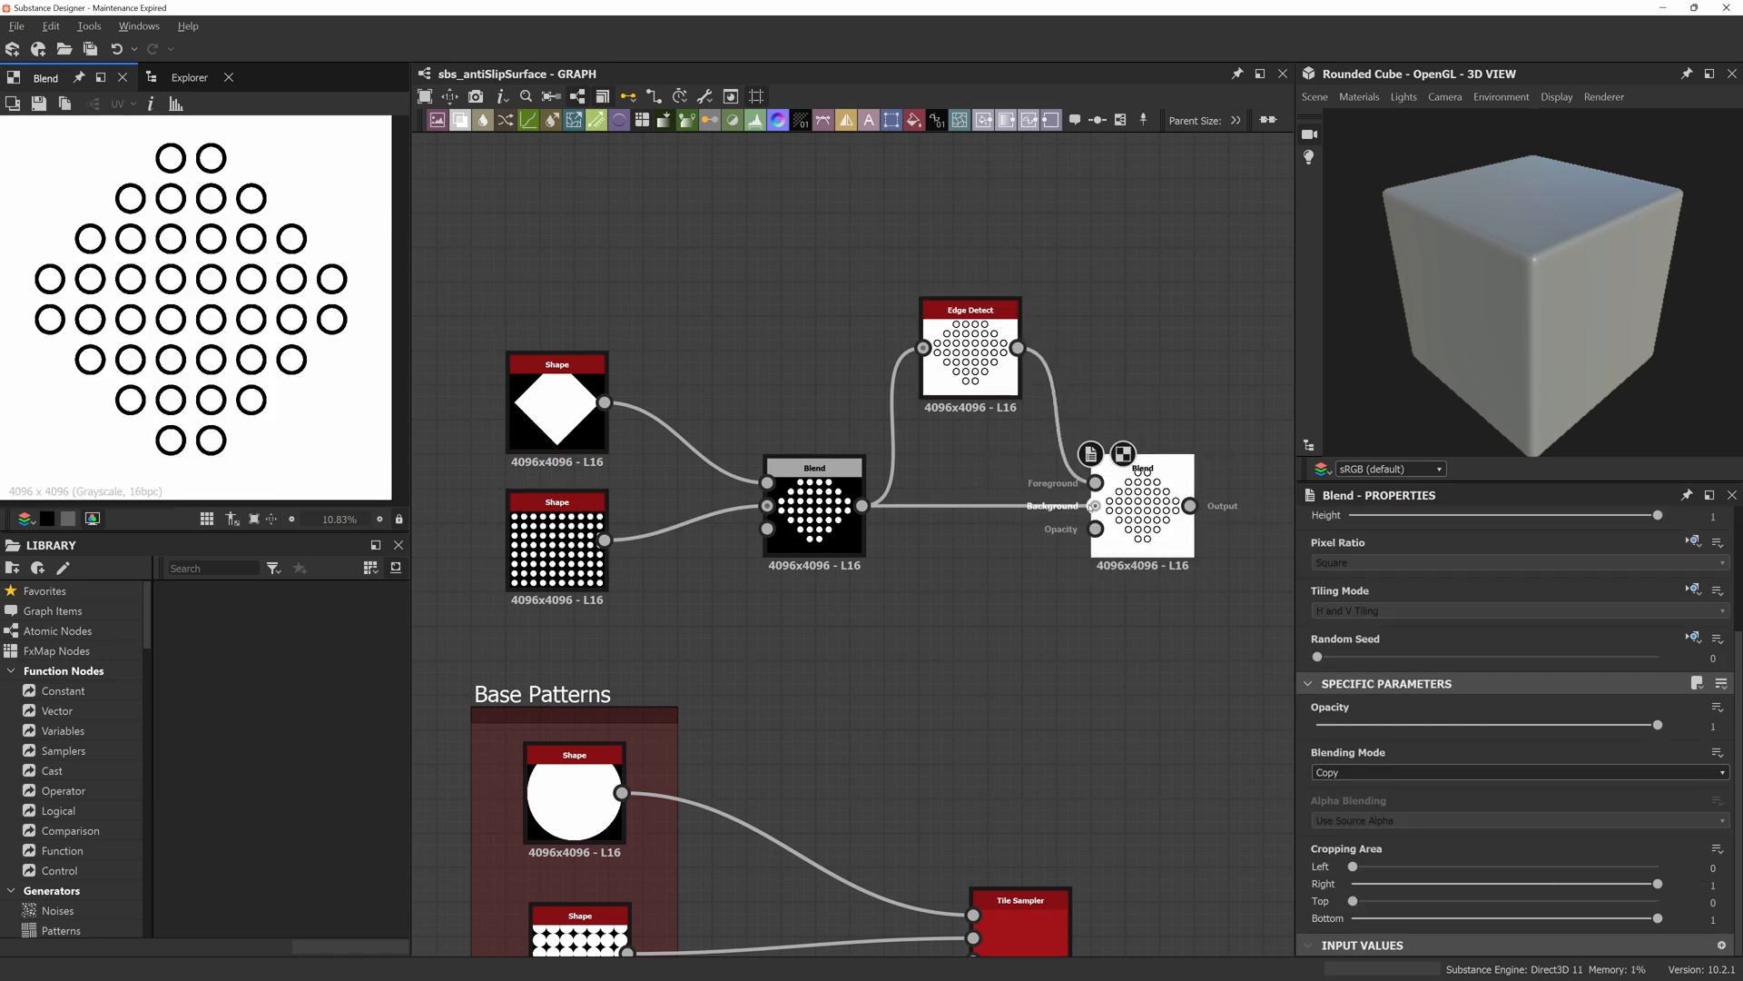
{"action": "left_click", "coordinate": [1347, 776]}
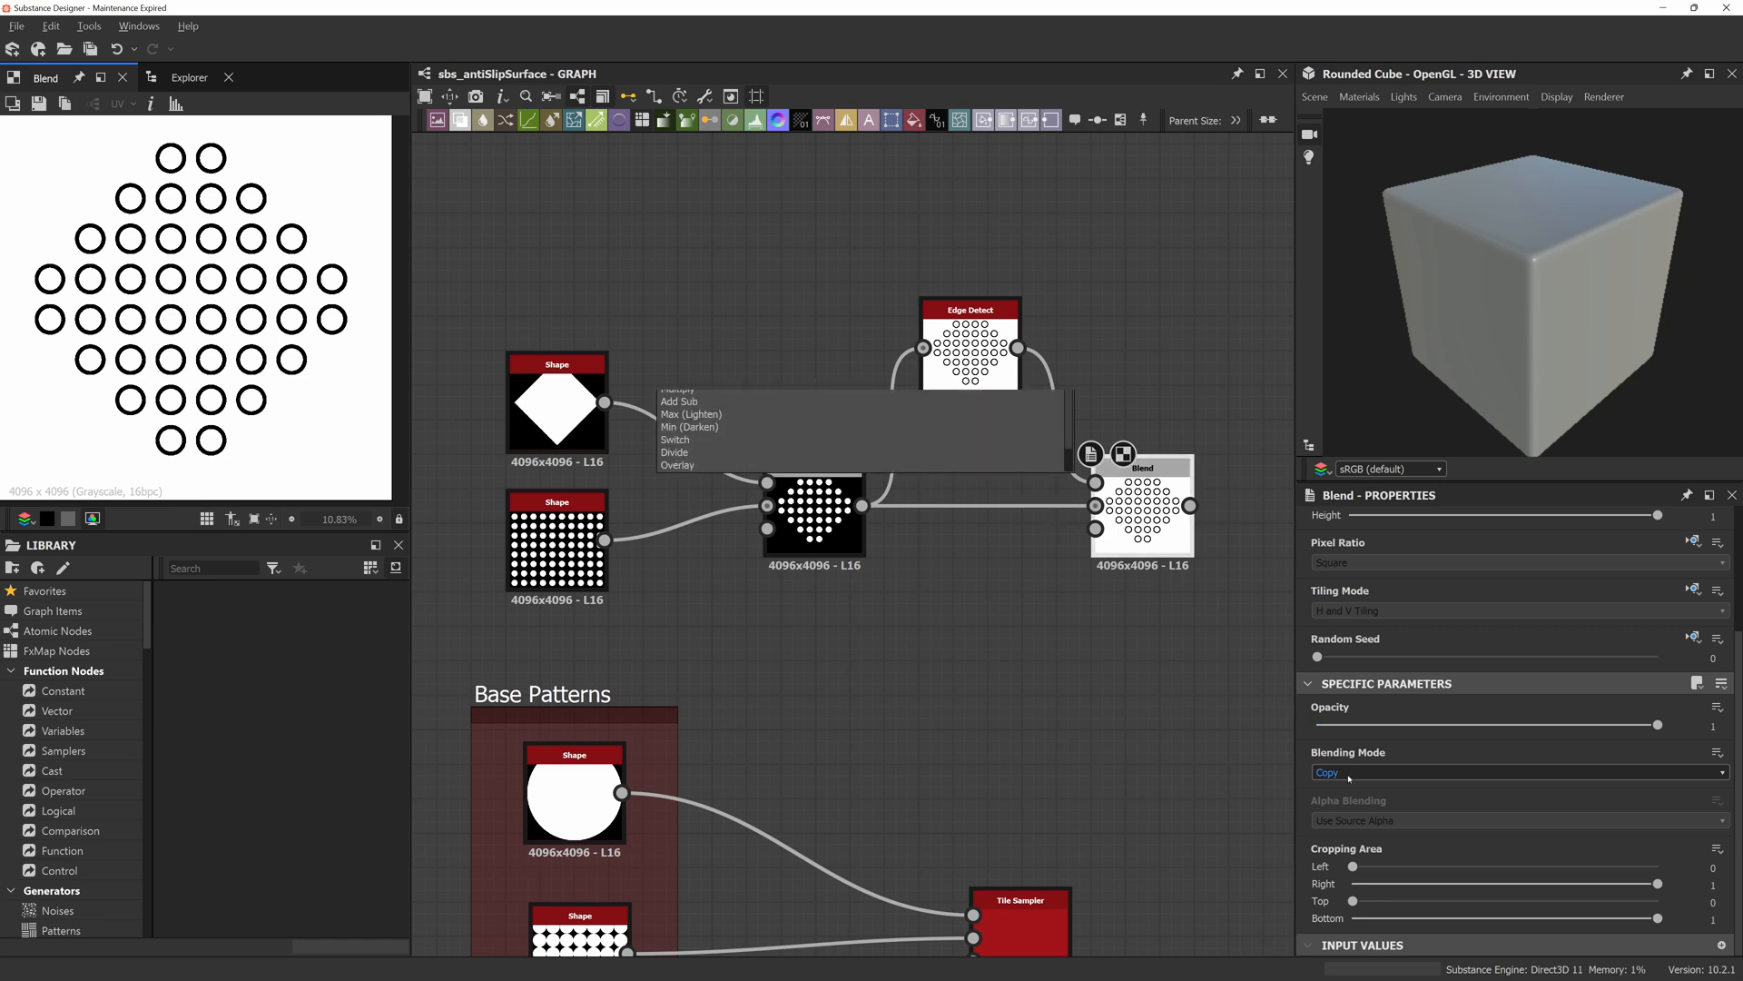
{"action": "left_click", "coordinate": [1354, 800]}
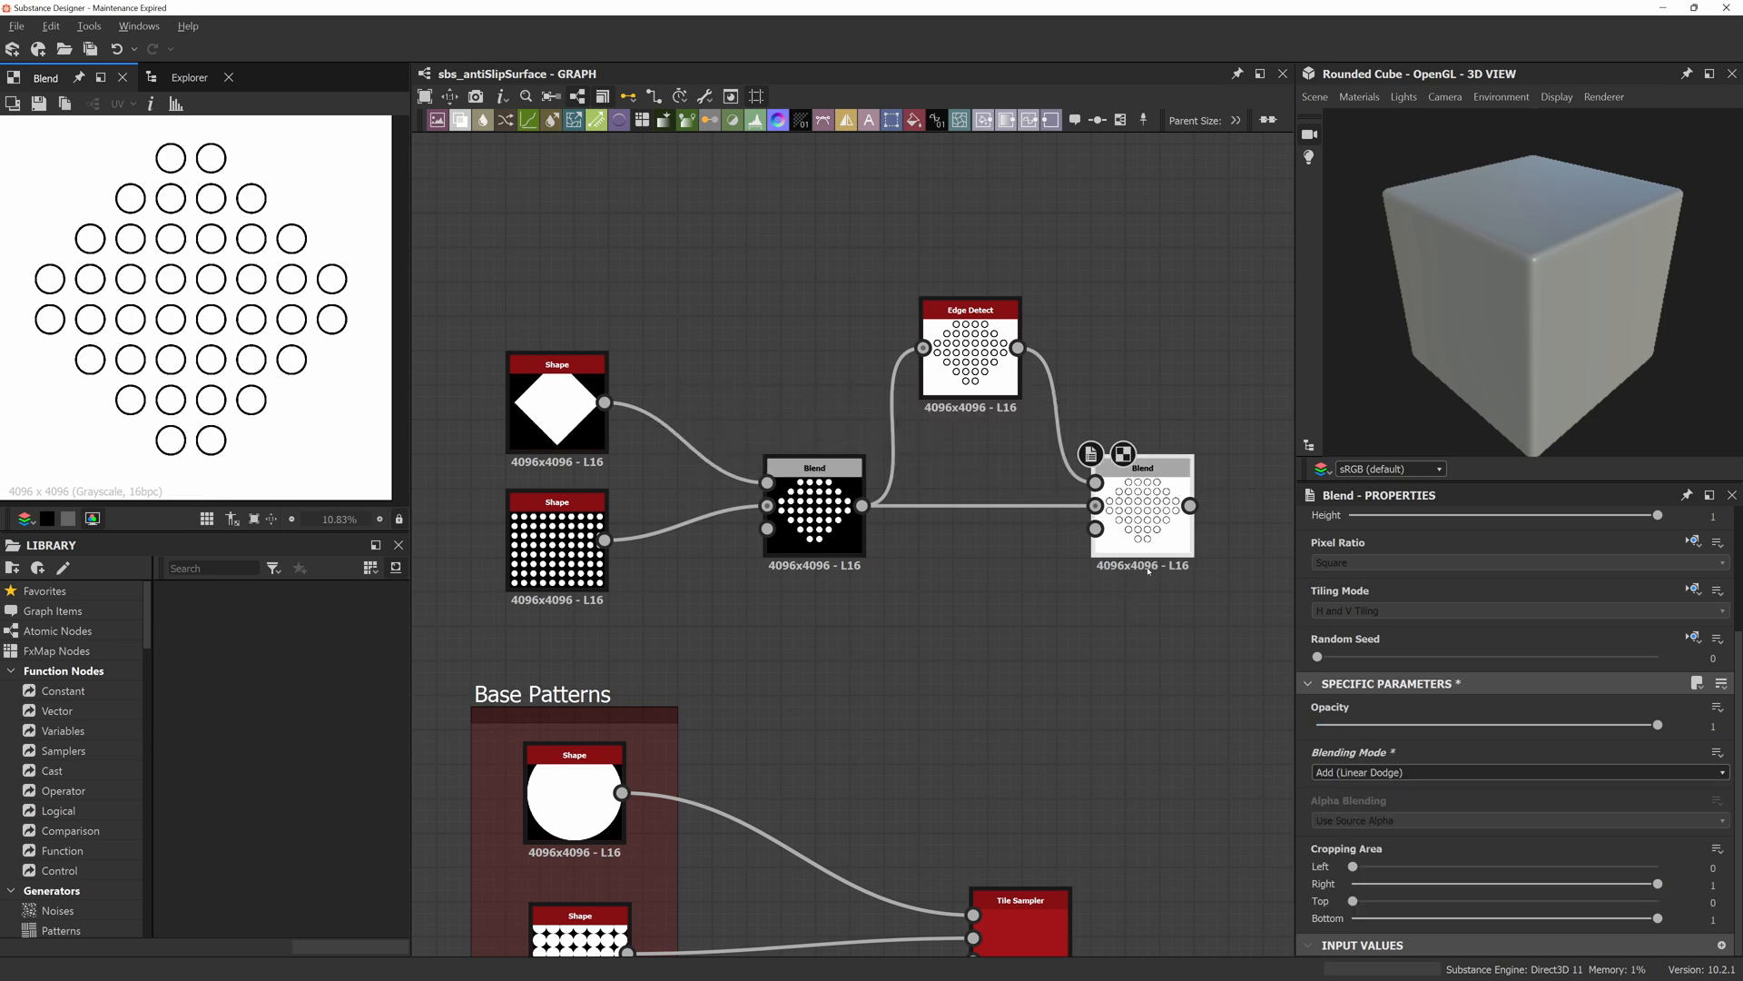
{"action": "key", "text": "Down"}
{"action": "key", "text": "Down"}
{"action": "key", "text": "Down"}
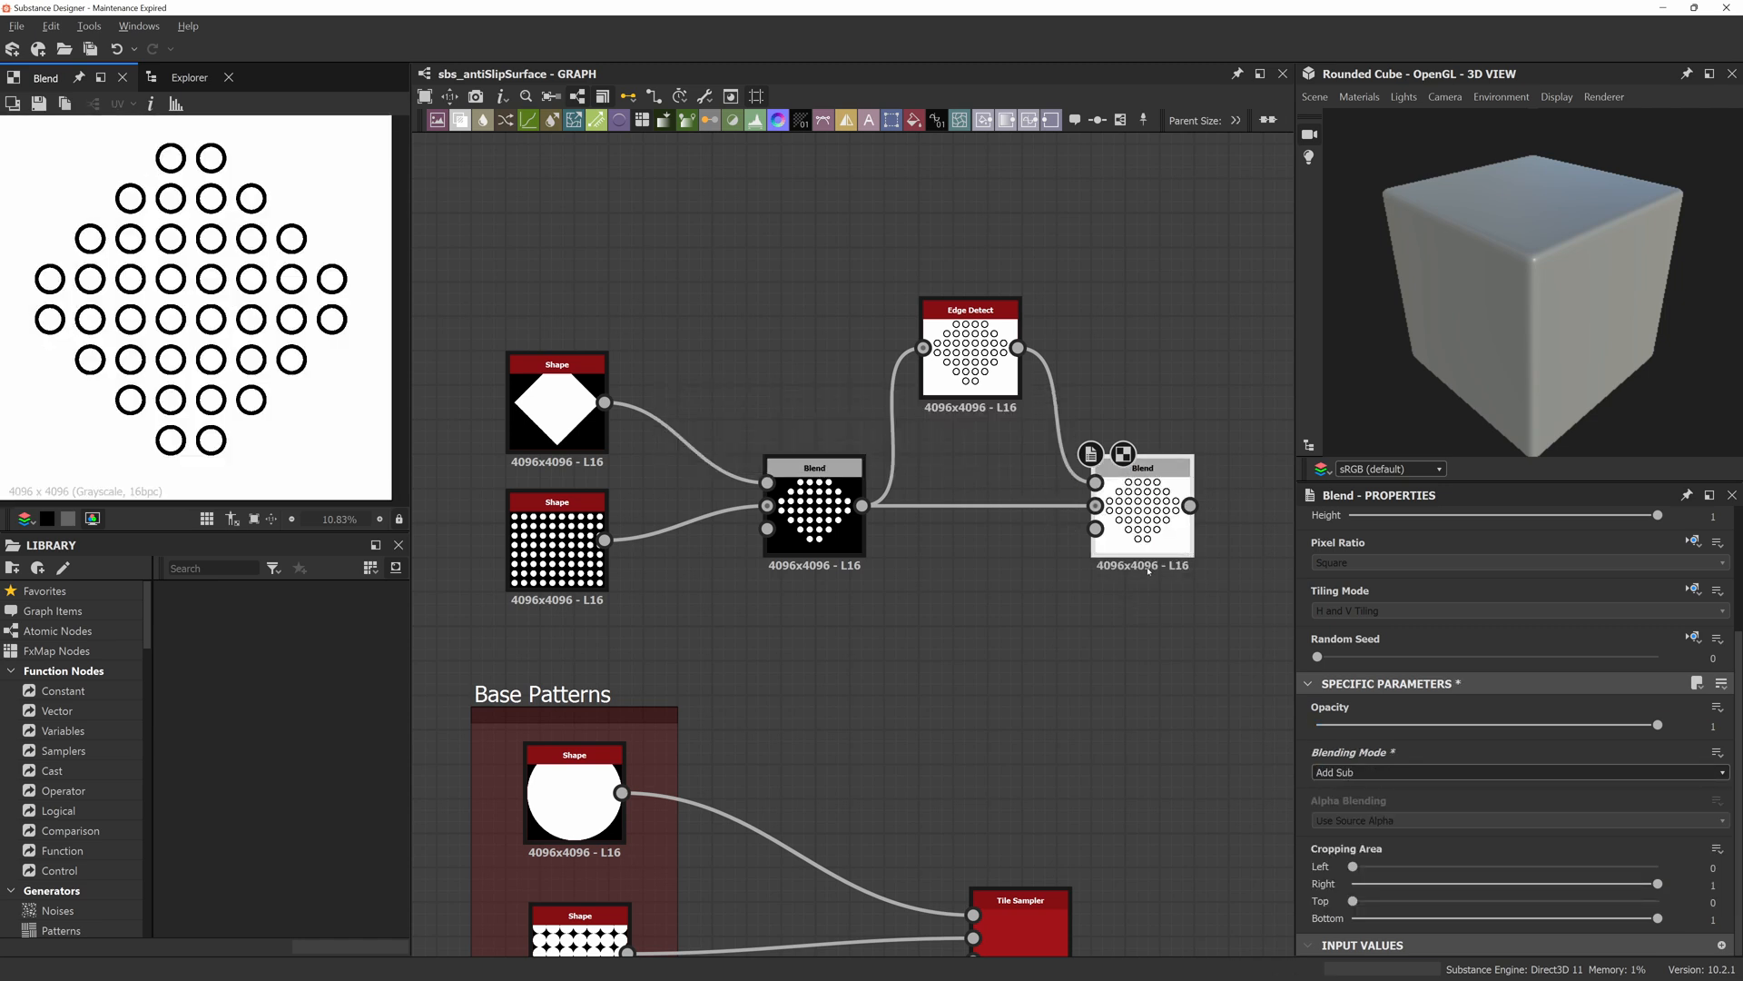
{"action": "key", "text": "Down"}
{"action": "key", "text": "Down"}
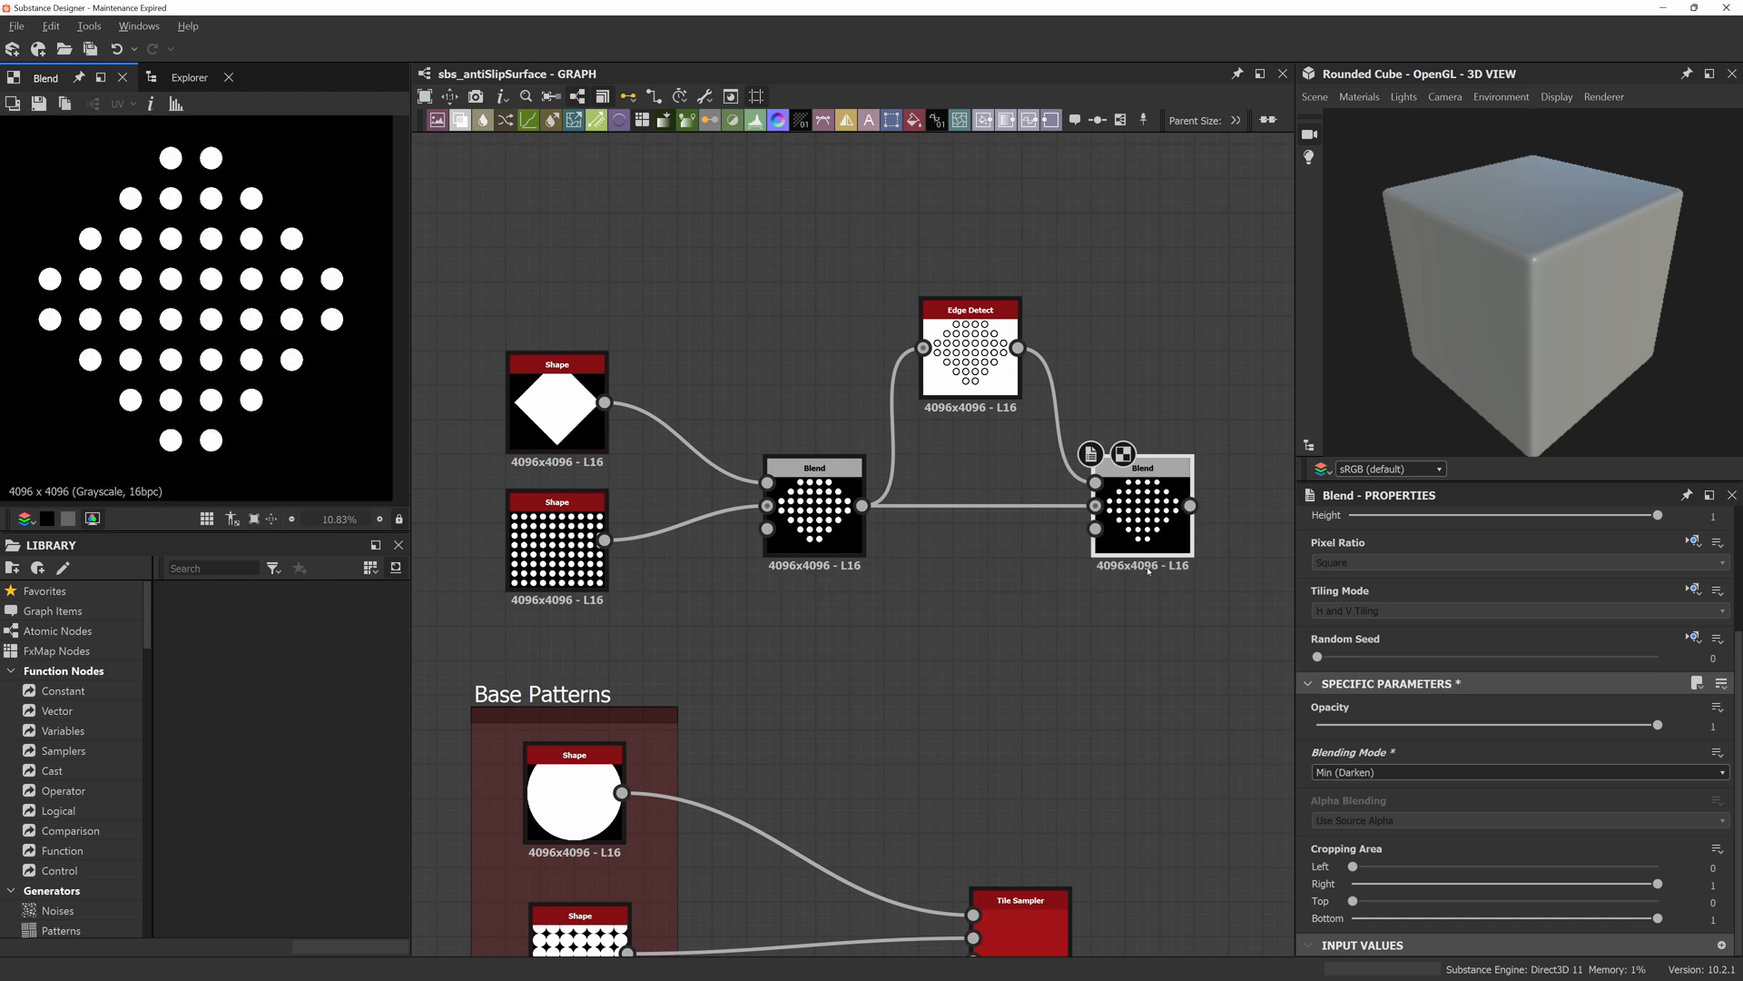
{"action": "key", "text": "Down"}
{"action": "key", "text": "Down"}
{"action": "key", "text": "Down"}
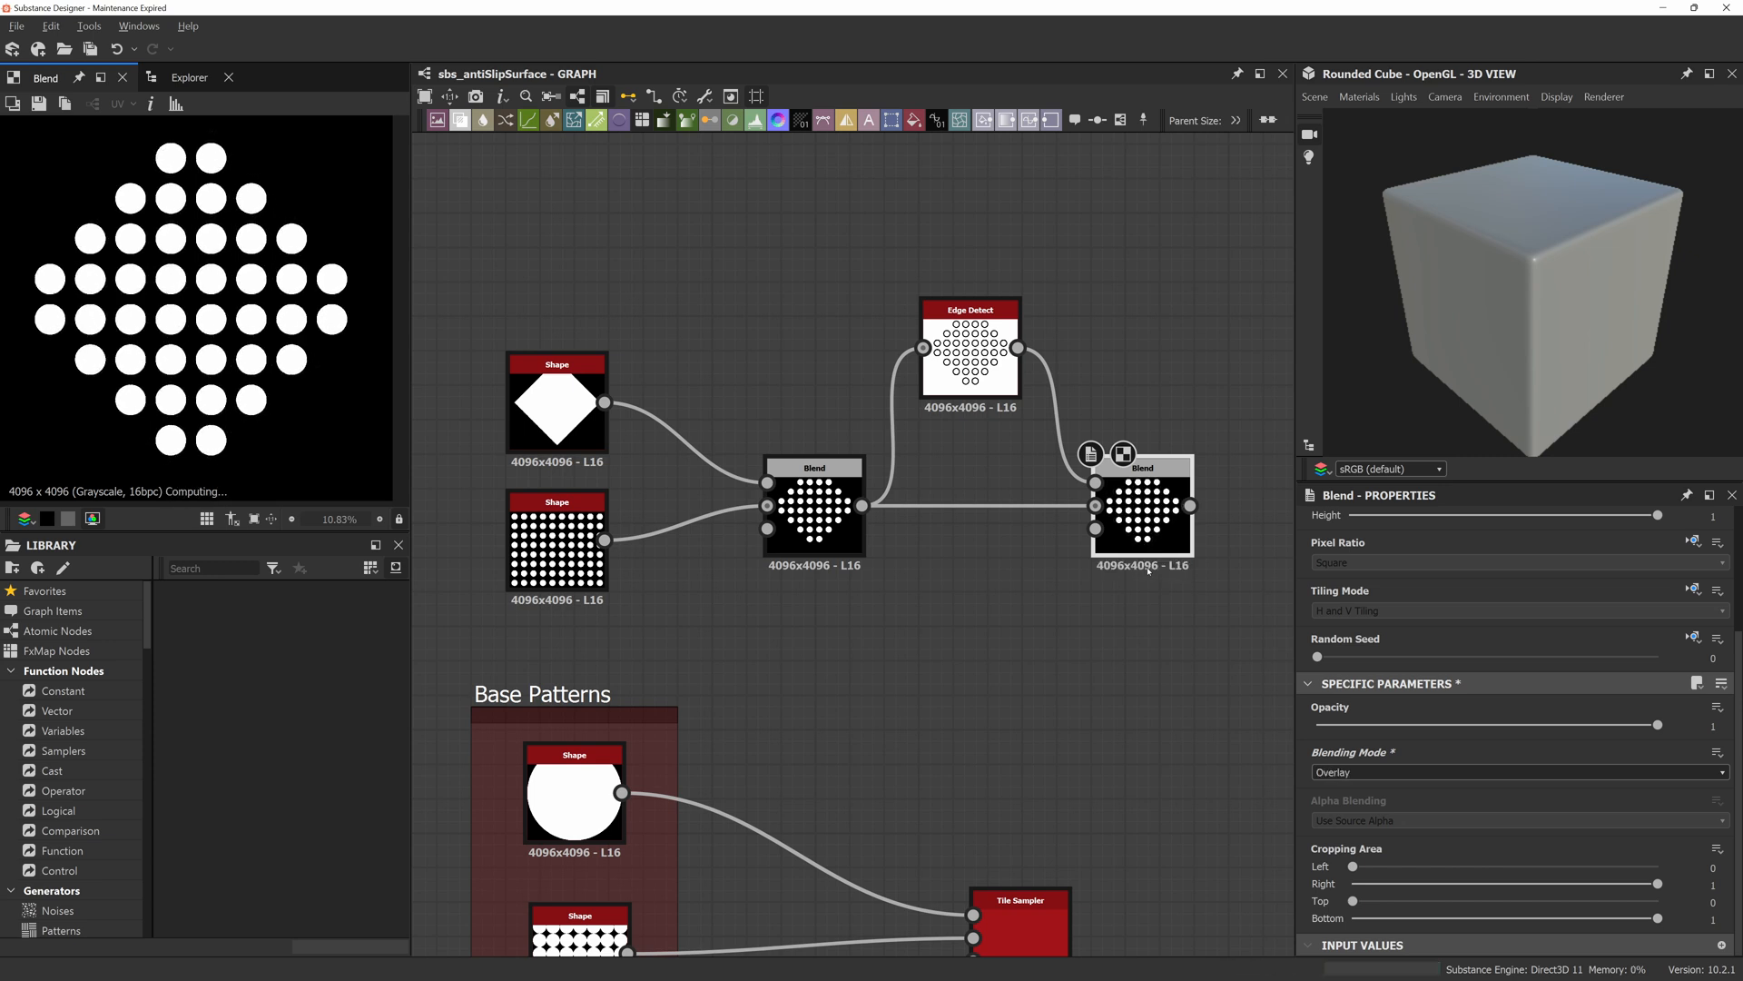
{"action": "key", "text": "Up"}
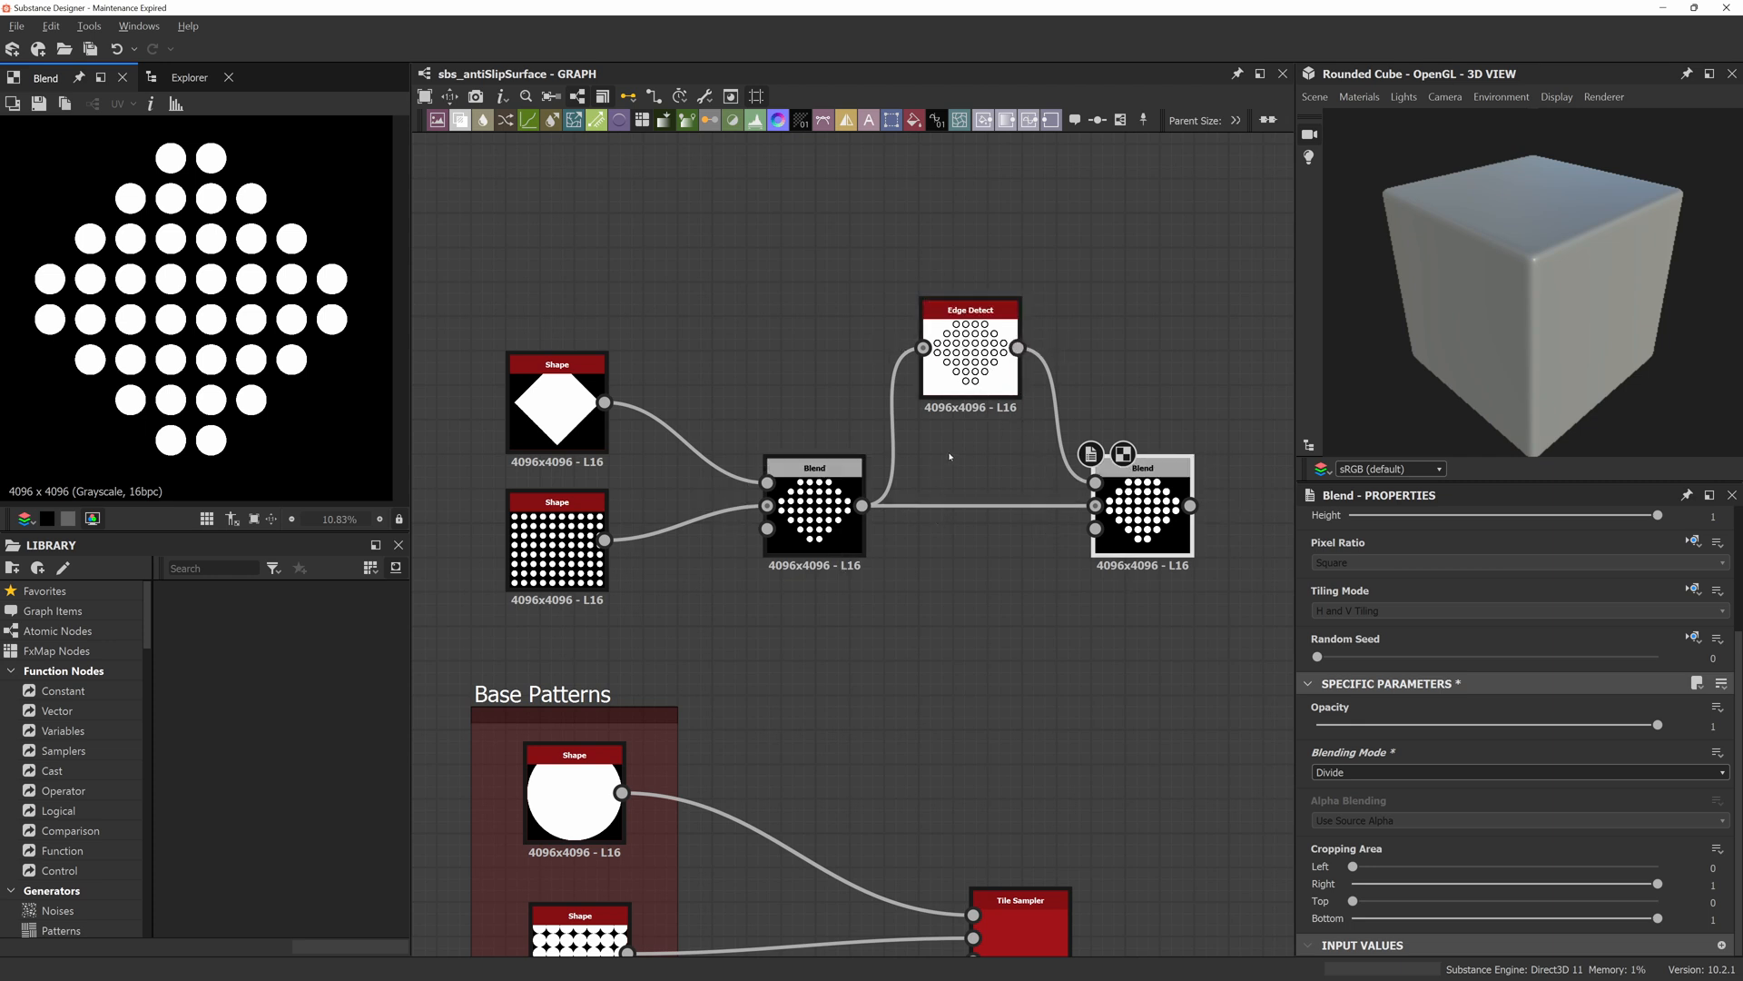
Increase the Edge Detect's edge width to 3.19 while previewing the second Blend's output.
{"action": "double_click", "coordinate": [966, 359]}
{"action": "scroll", "coordinate": [1400, 772], "scroll_direction": "down", "scroll_amount": 4}
{"action": "left_click", "coordinate": [1146, 513]}
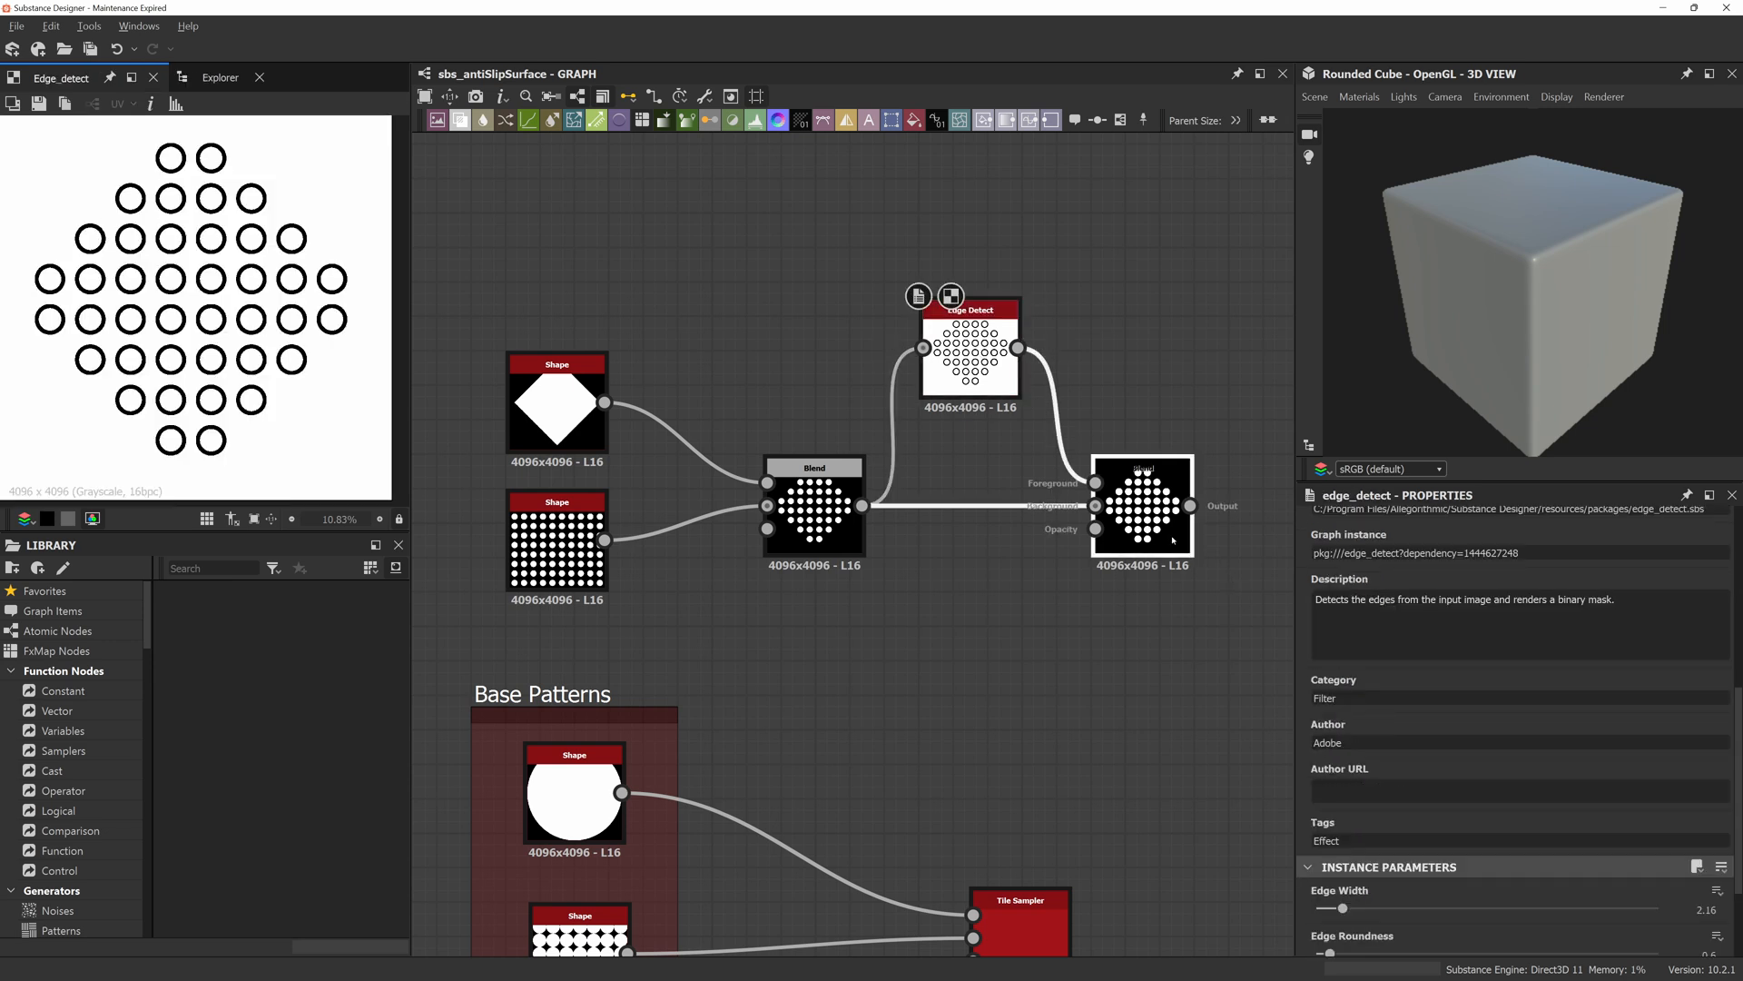
{"action": "left_click", "coordinate": [976, 363]}
{"action": "double_click", "coordinate": [1145, 515]}
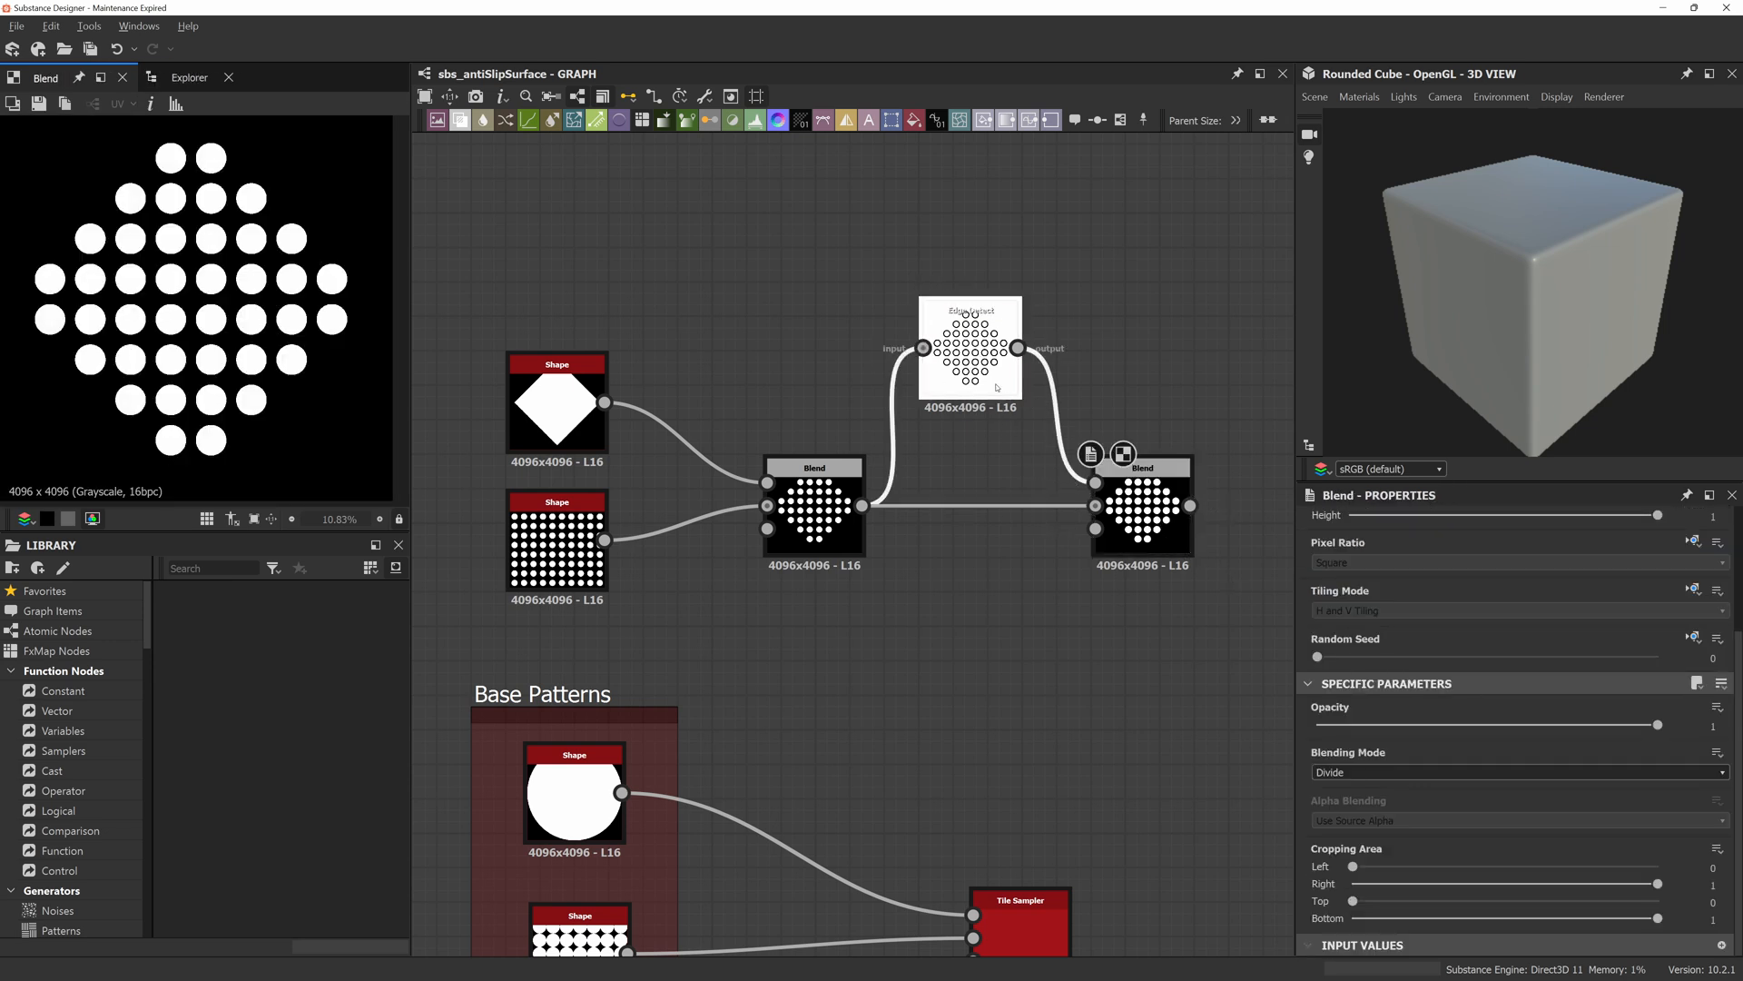
{"action": "left_click", "coordinate": [970, 356]}
{"action": "scroll", "coordinate": [1374, 786], "scroll_direction": "down", "scroll_amount": 5}
{"action": "mouse_move", "coordinate": [1342, 776]}
{"action": "left_mouse_down"}
{"action": "mouse_move", "coordinate": [1443, 778]}
{"action": "mouse_move", "coordinate": [1376, 775]}
{"action": "left_mouse_up"}
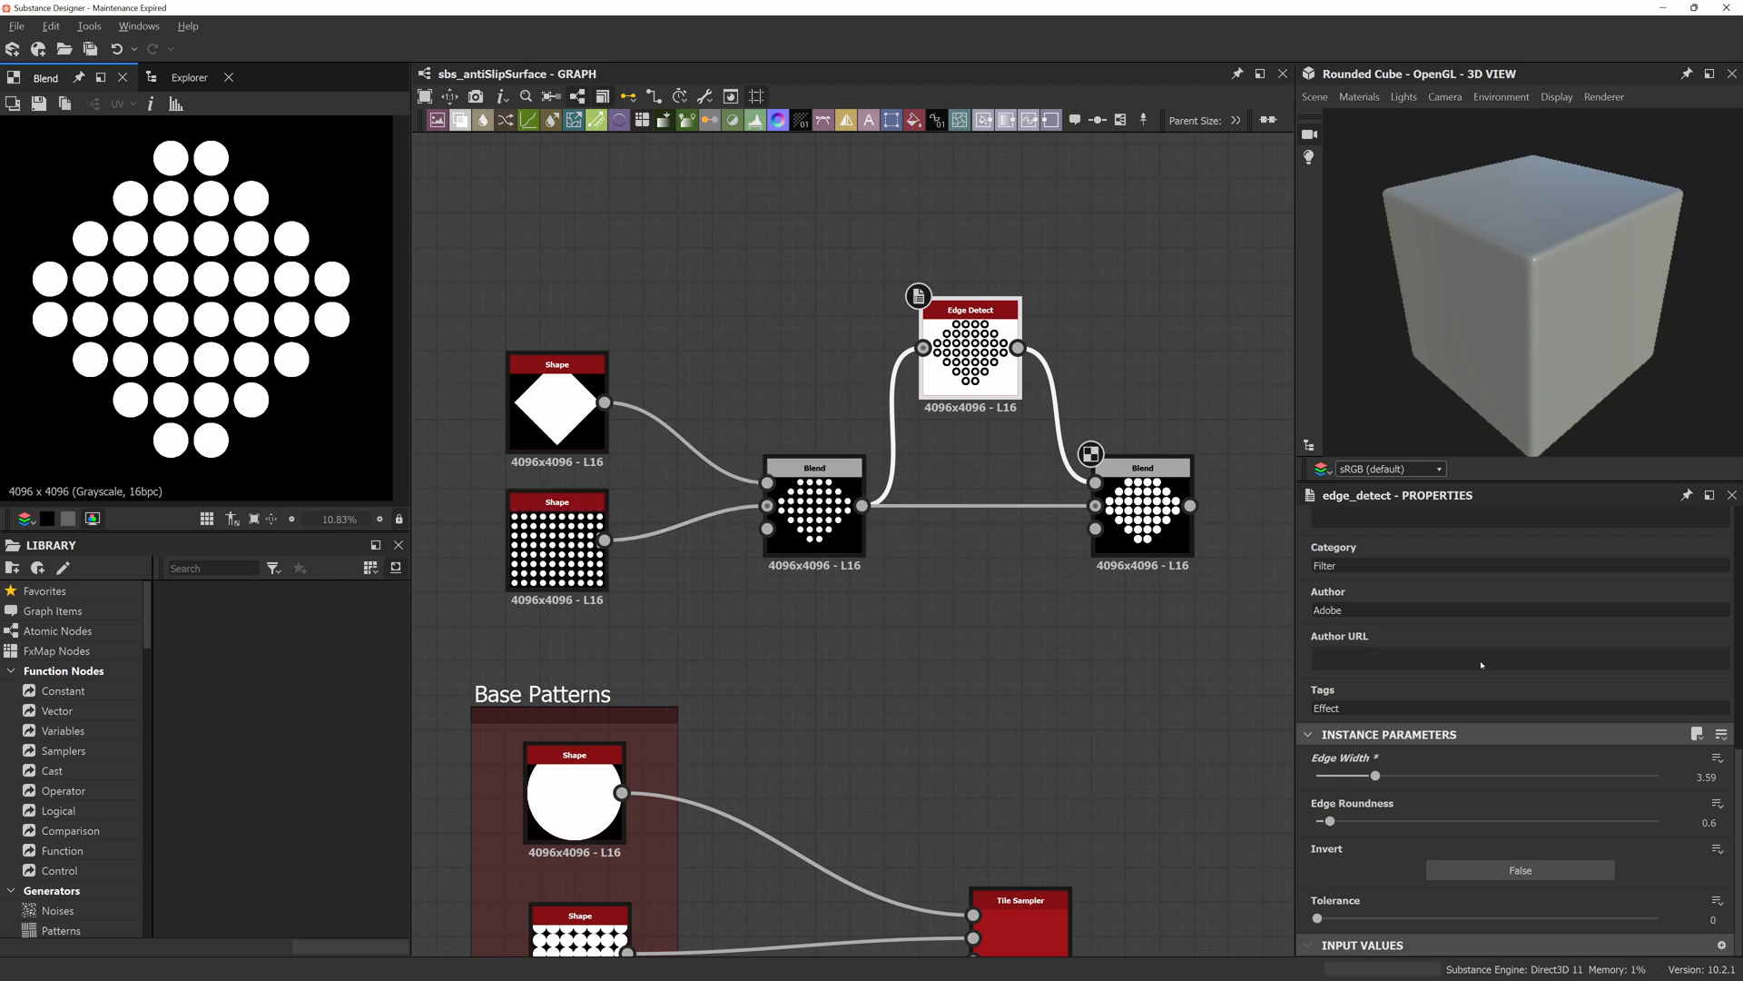
{"action": "mouse_move", "coordinate": [1375, 776]}
{"action": "left_mouse_down"}
{"action": "mouse_move", "coordinate": [1343, 776]}
{"action": "mouse_move", "coordinate": [1367, 775]}
{"action": "left_mouse_up"}
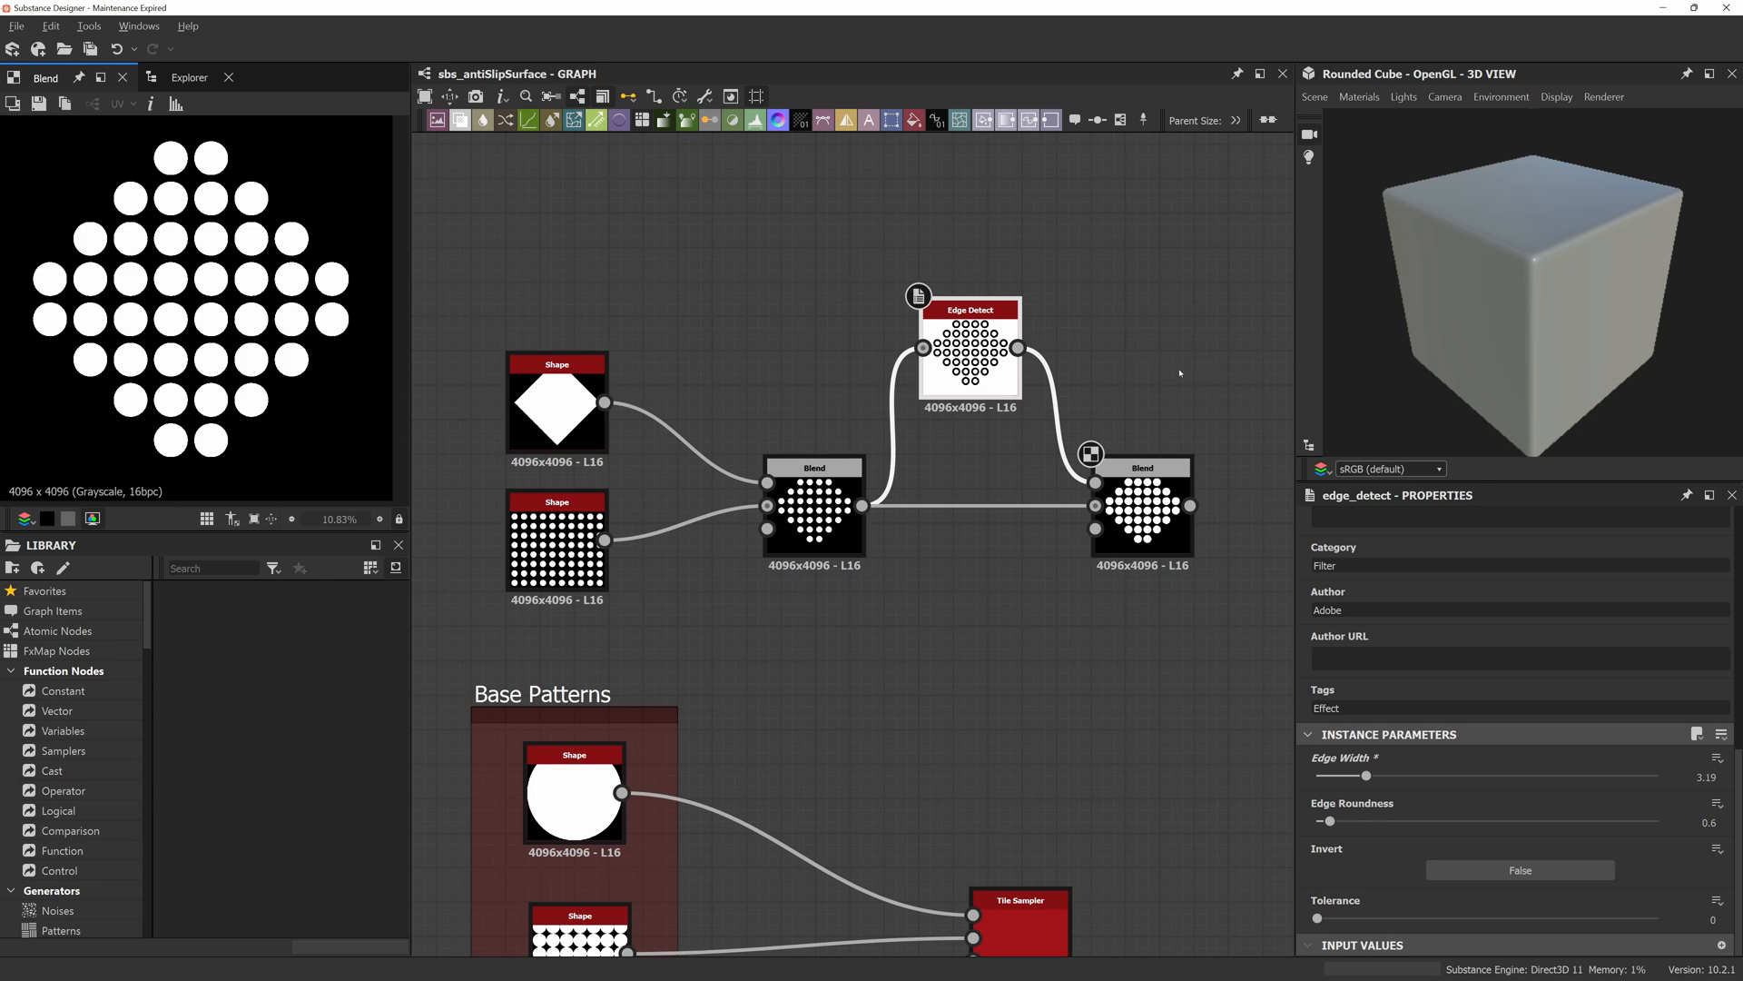
Move the two upper Shapes, both Blends and the Edge Detect together a little further above the Base Patterns frame.
{"action": "scroll", "coordinate": [1003, 388], "scroll_direction": "down", "scroll_amount": 3}
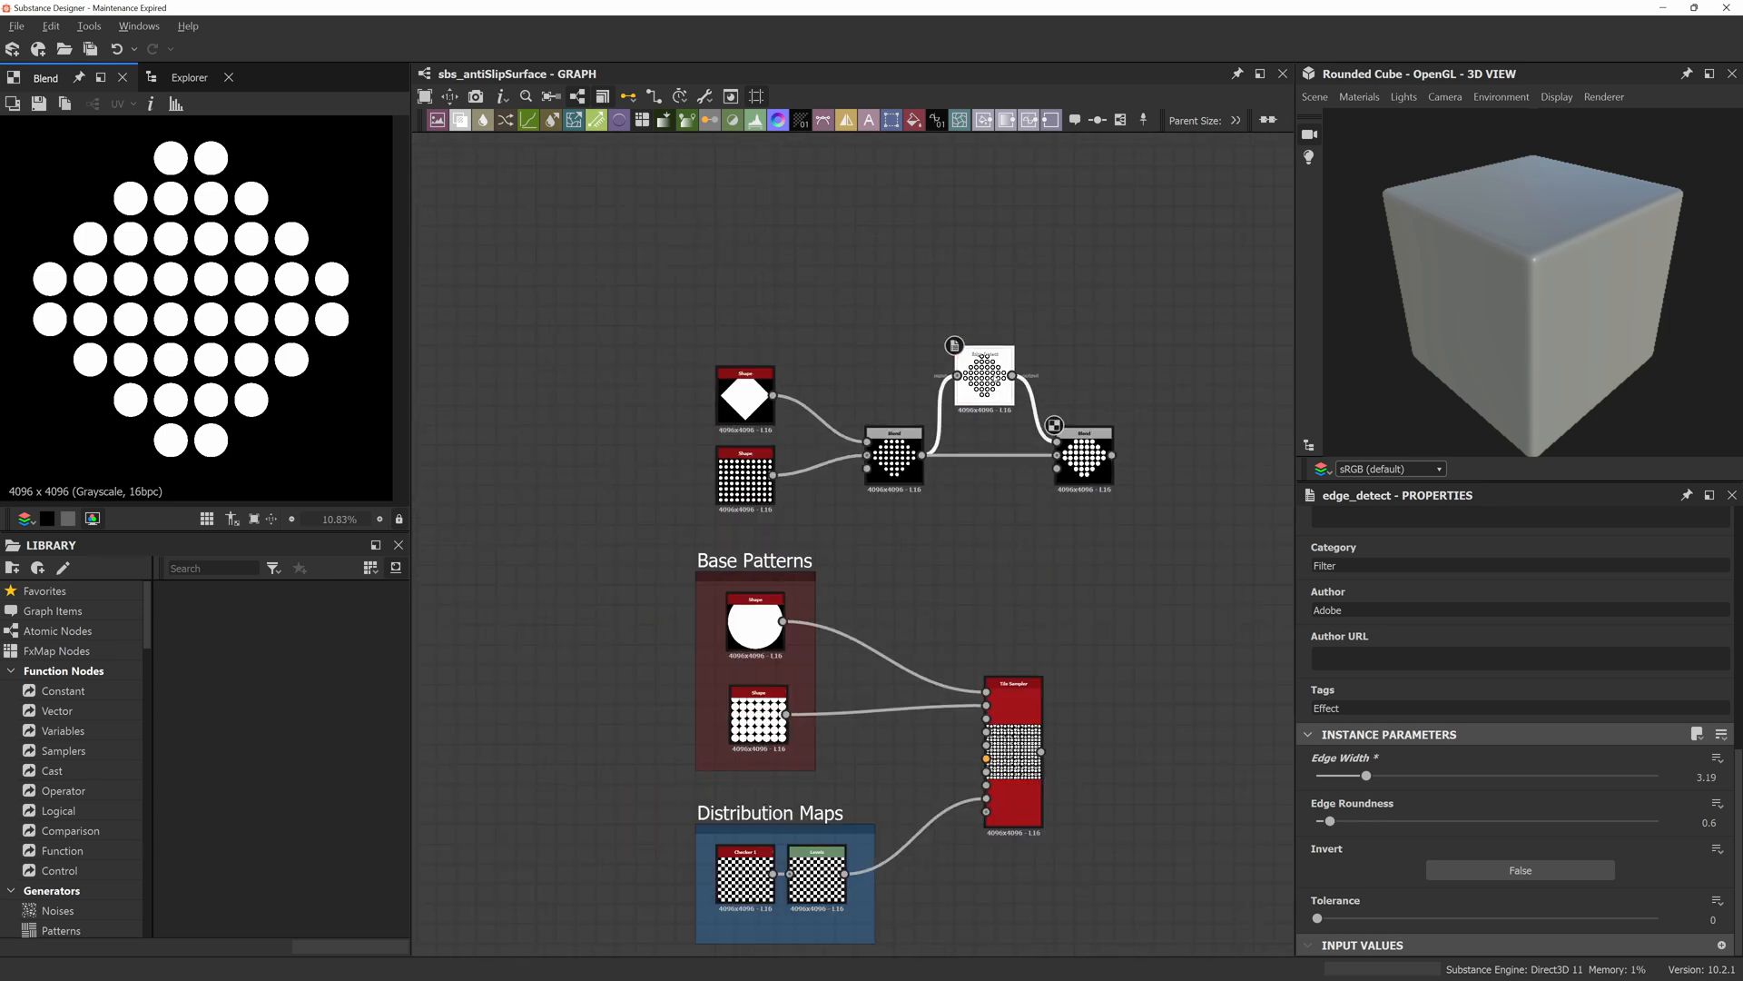
{"action": "left_click_drag", "start_coordinate": [1190, 274], "coordinate": [731, 490]}
{"action": "middle_click_drag", "start_coordinate": [1041, 563], "coordinate": [906, 552]}
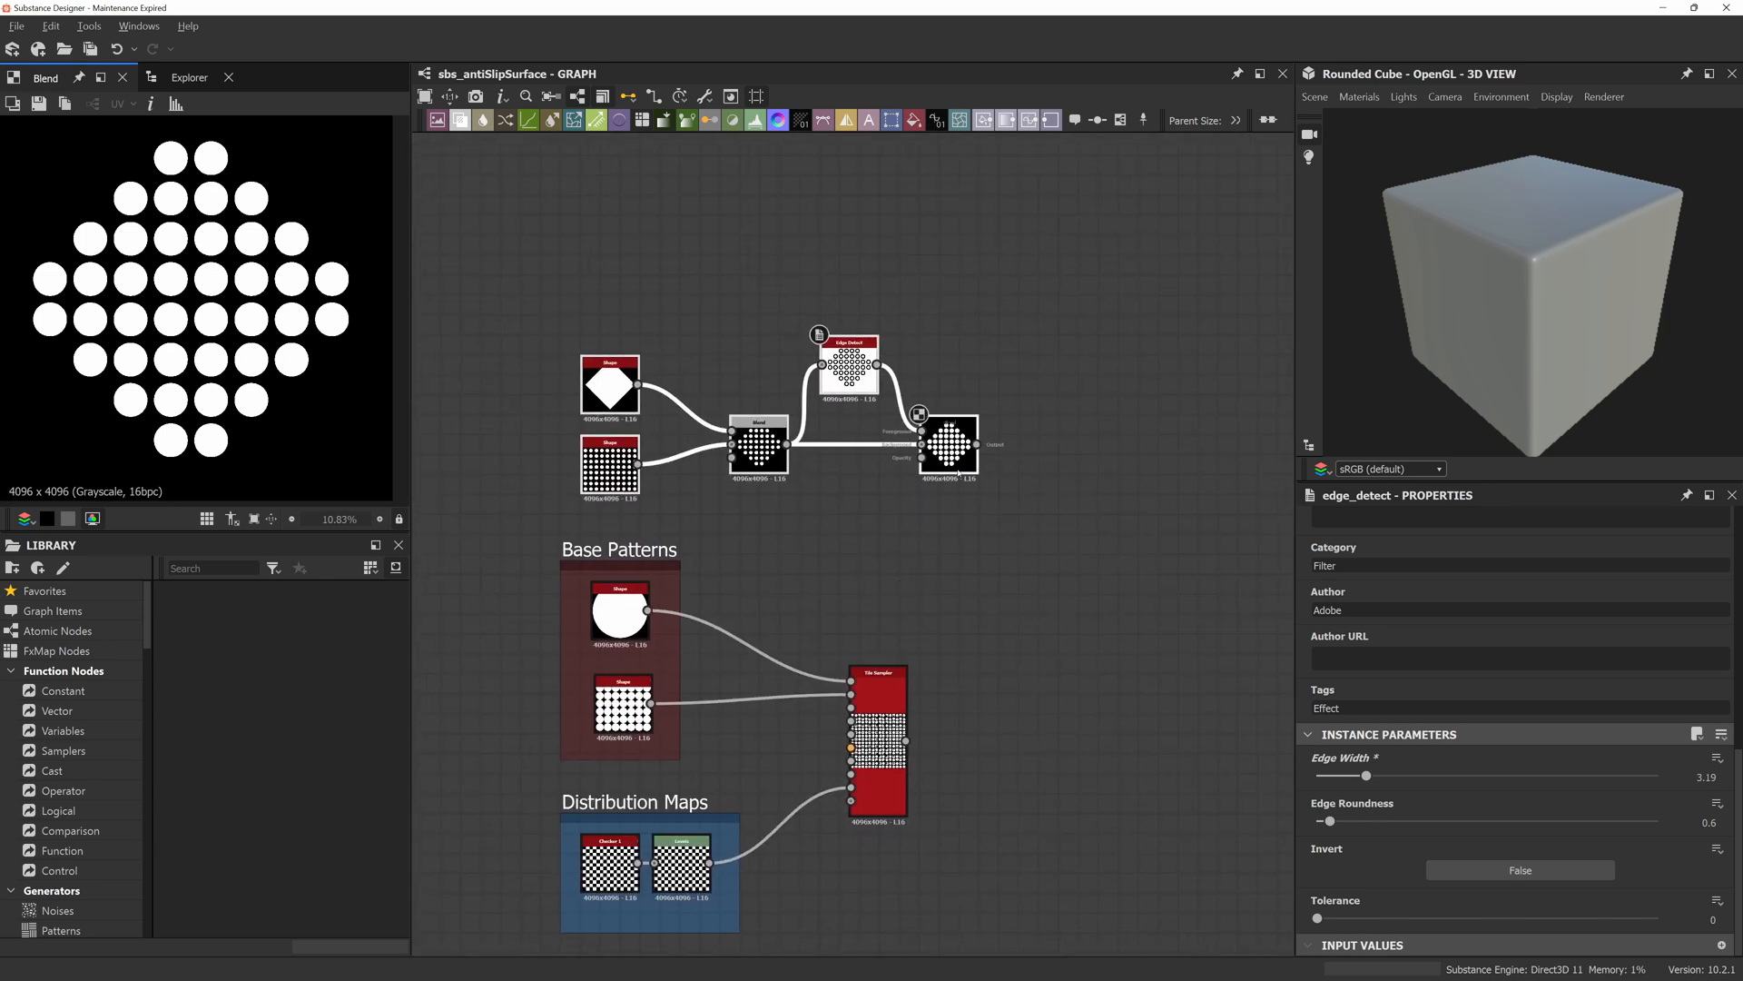
{"action": "left_click_drag", "start_coordinate": [958, 472], "coordinate": [958, 453]}
{"action": "left_click", "coordinate": [946, 545]}
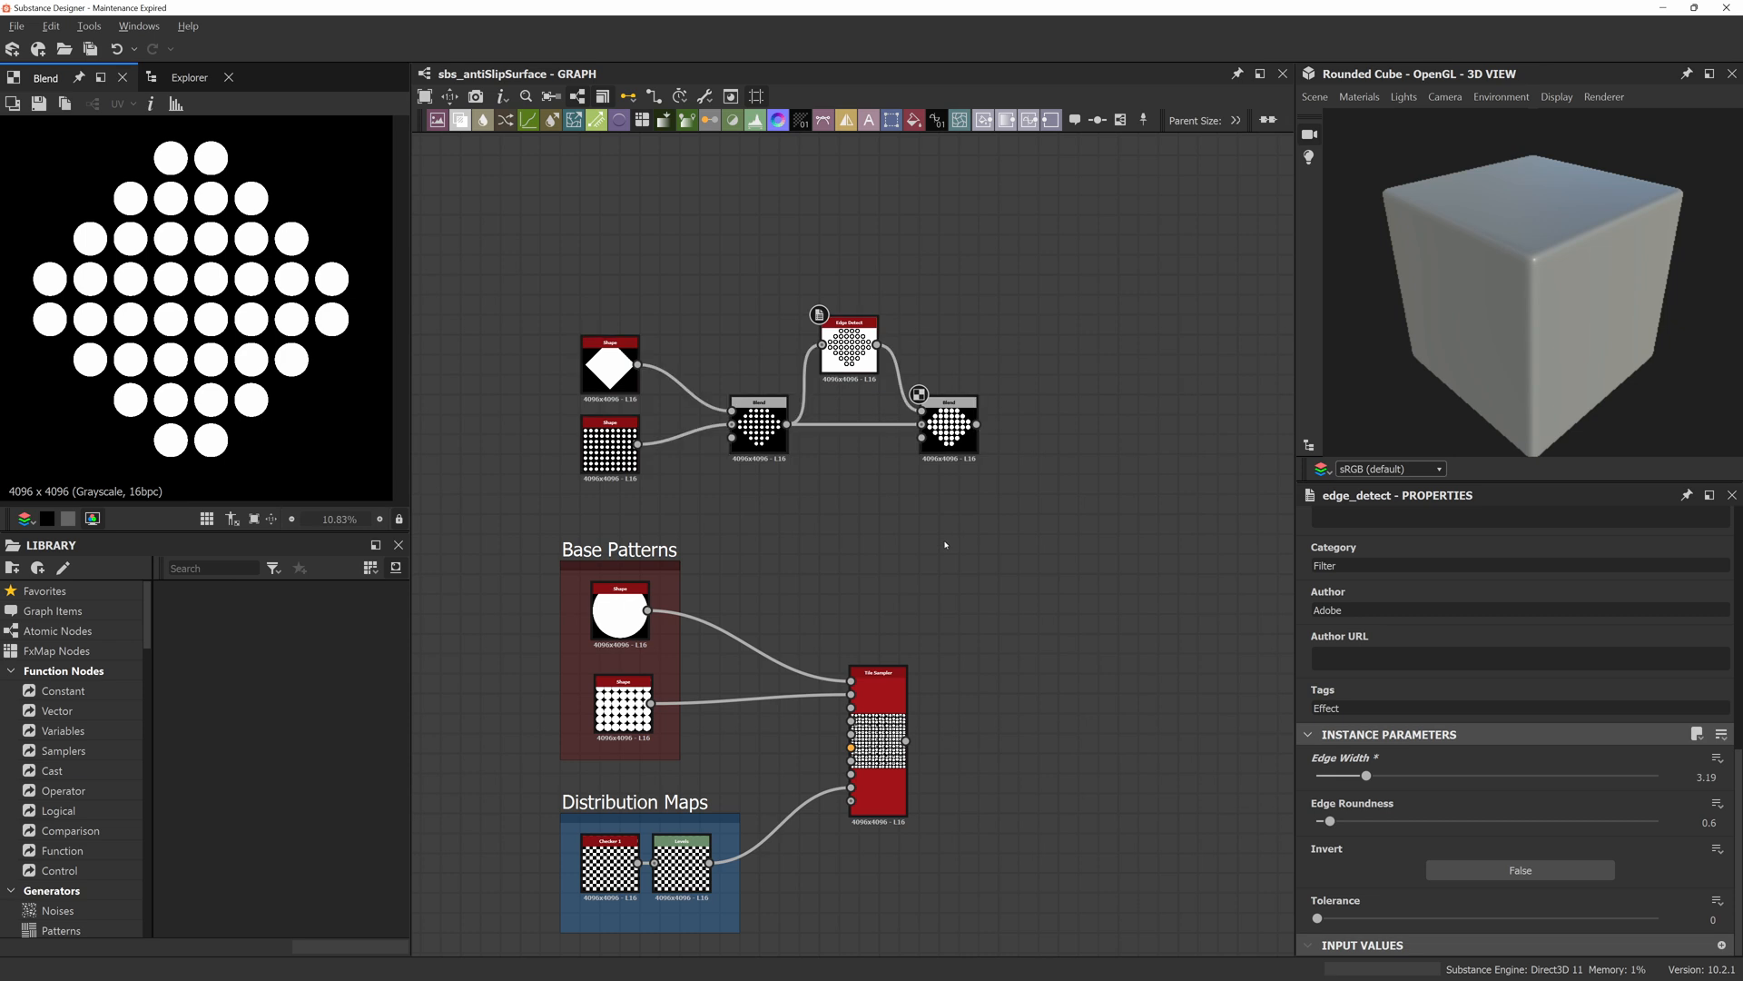
Preview the disc Shape in the Base Patterns frame and shift it slightly within the frame.
{"action": "middle_click_drag", "start_coordinate": [978, 468], "coordinate": [890, 478]}
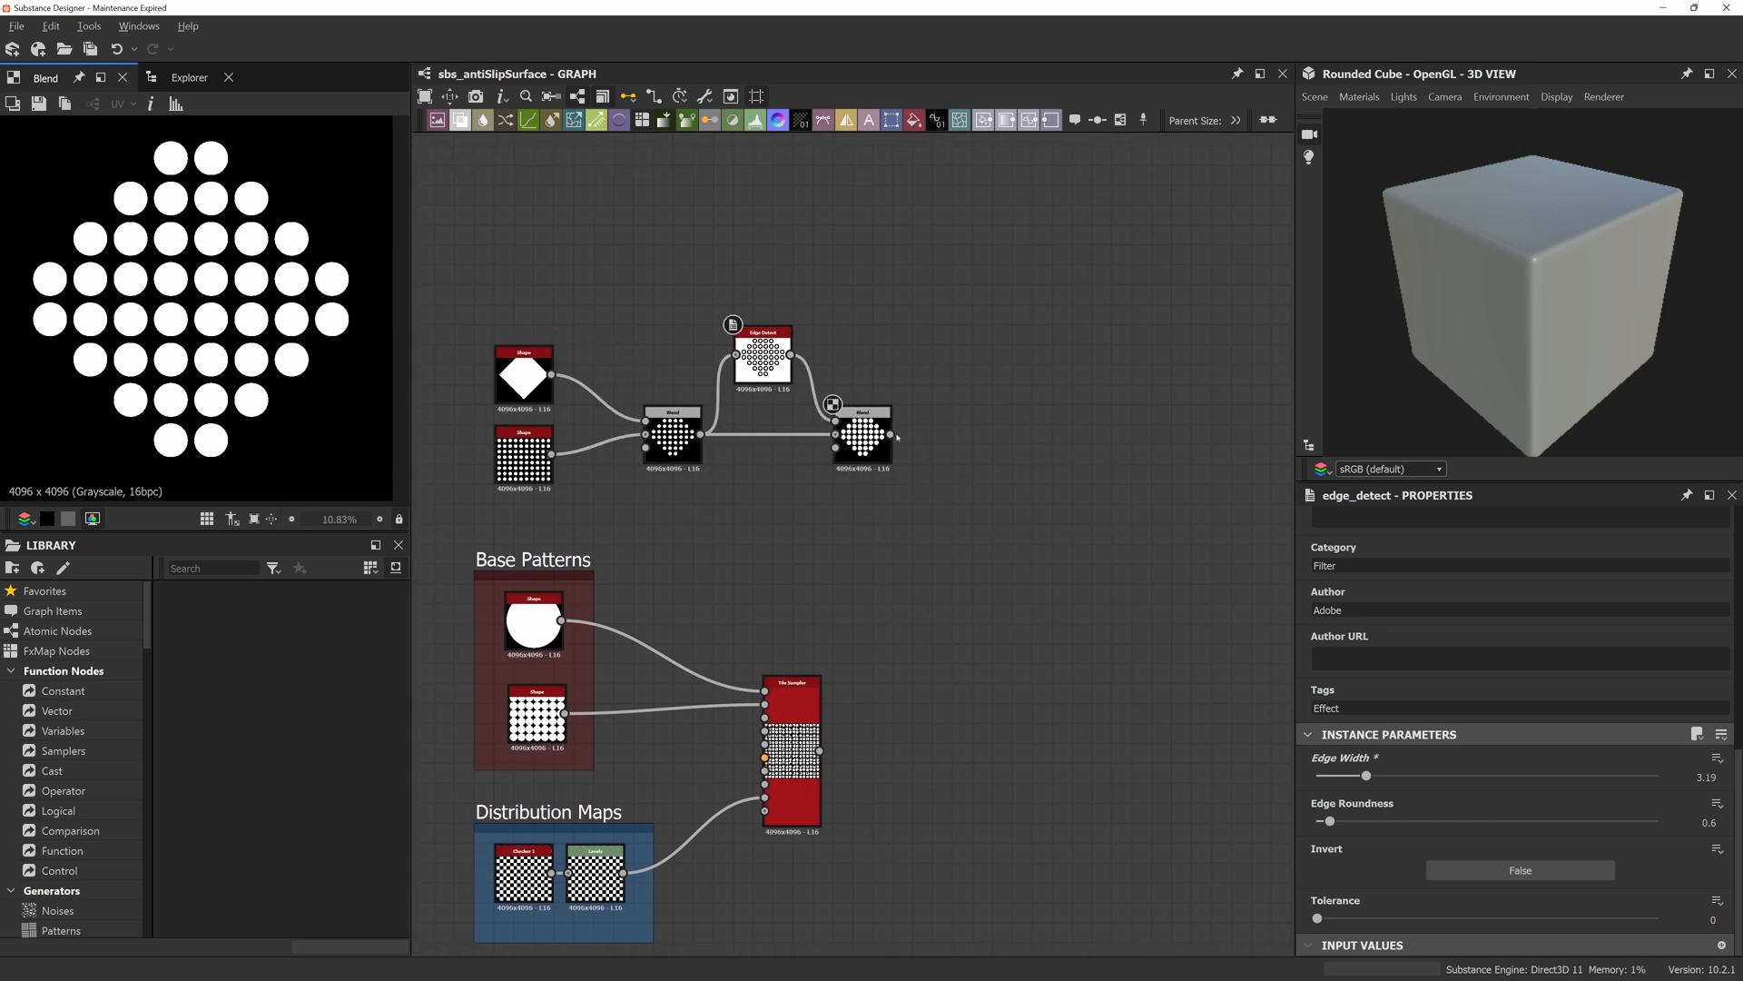
{"action": "left_click_drag", "start_coordinate": [890, 434], "coordinate": [988, 558]}
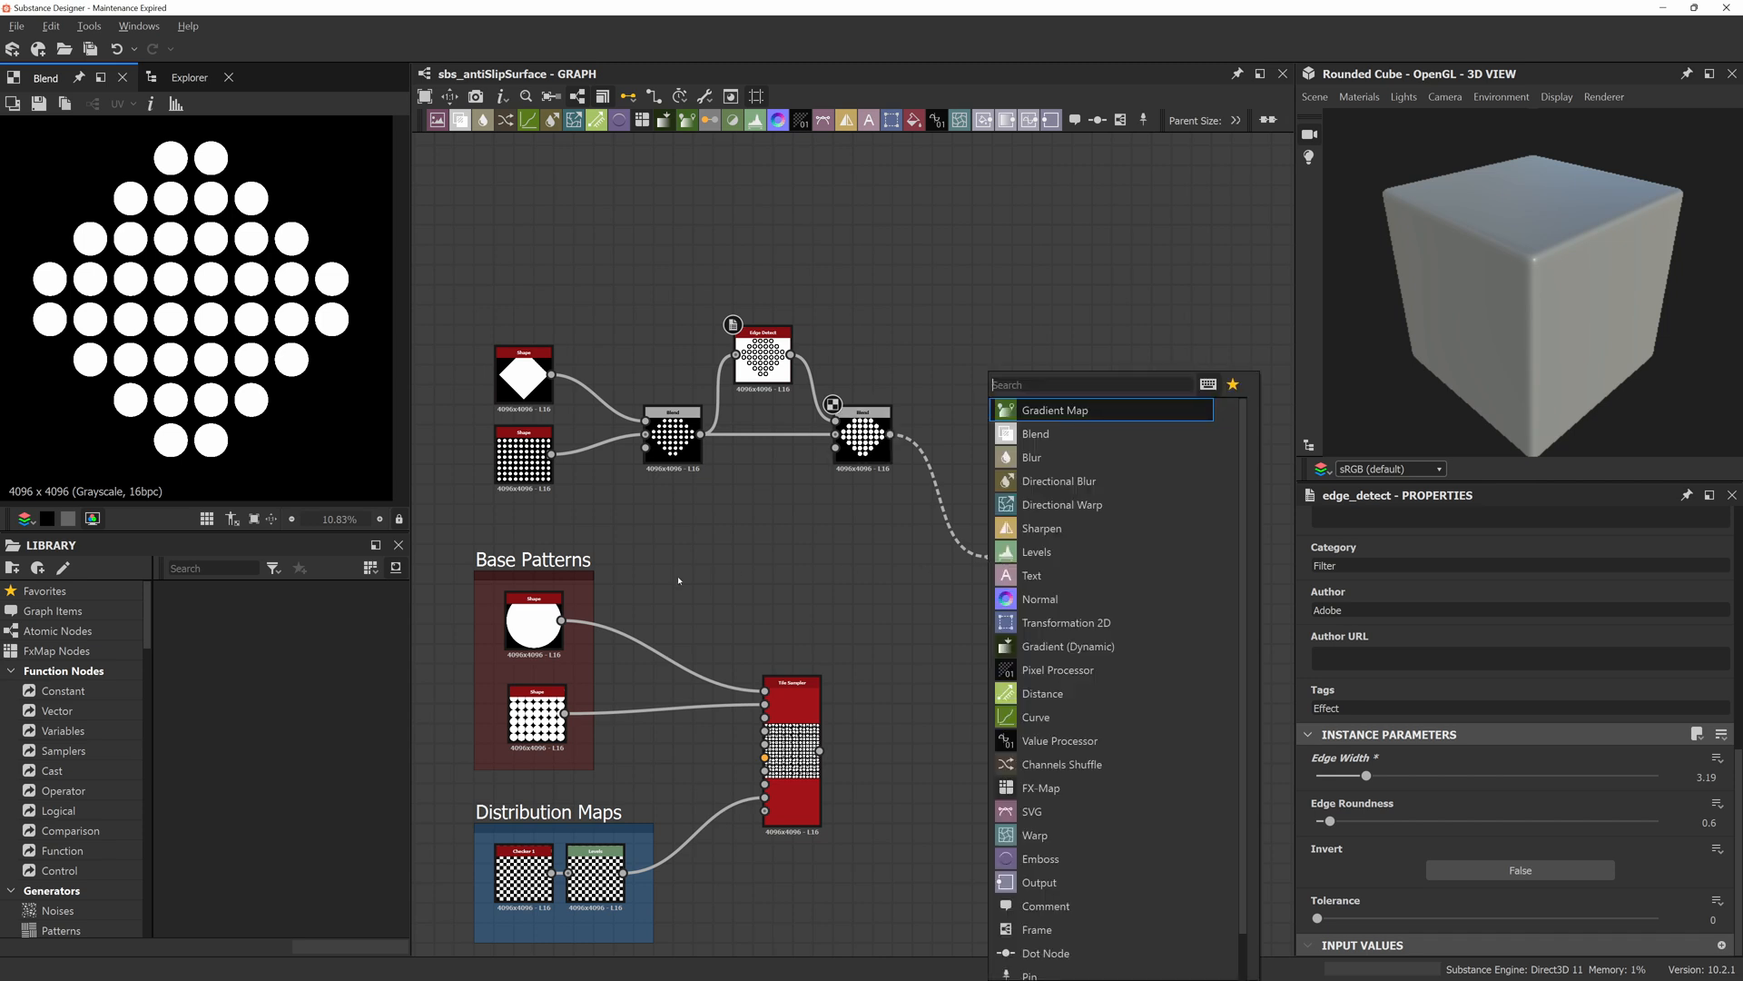
{"action": "left_click", "coordinate": [539, 623]}
{"action": "double_click", "coordinate": [541, 627]}
{"action": "left_click_drag", "start_coordinate": [541, 627], "coordinate": [542, 637]}
{"action": "left_click", "coordinate": [542, 525]}
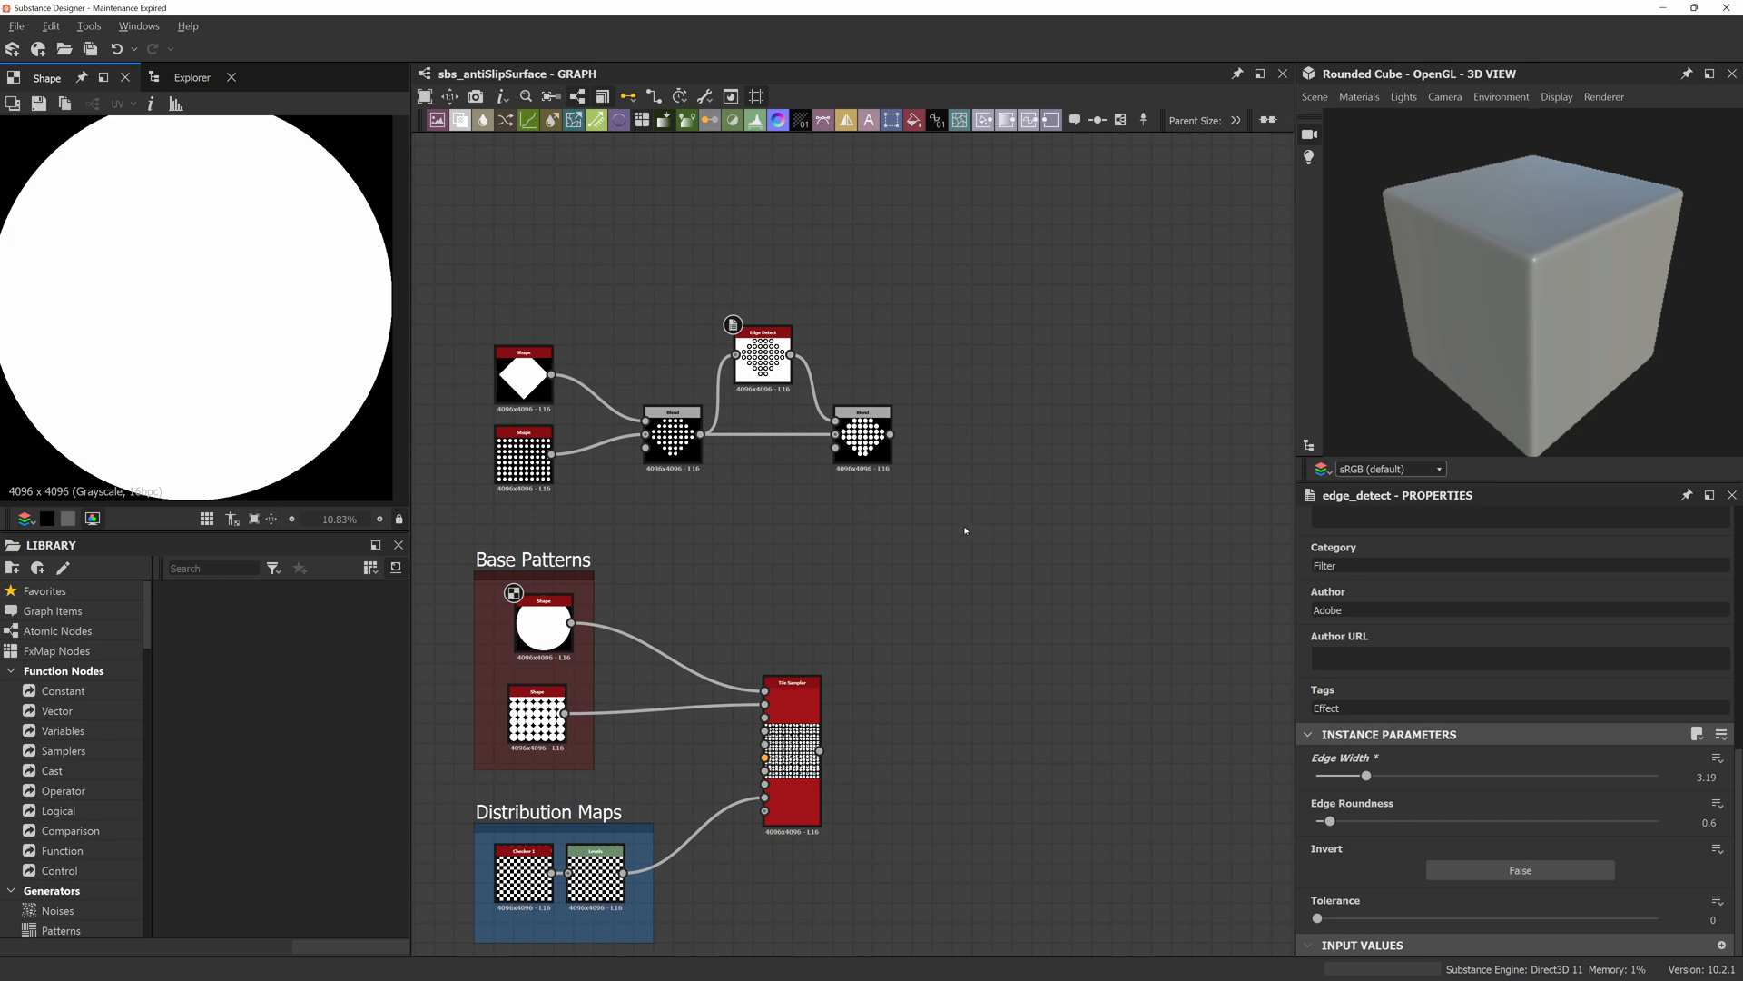
Enclose the two upper Shapes, both Blends and the Edge Detect in a new frame.
{"action": "left_click_drag", "start_coordinate": [978, 511], "coordinate": [498, 275]}
{"action": "key", "text": "space"}
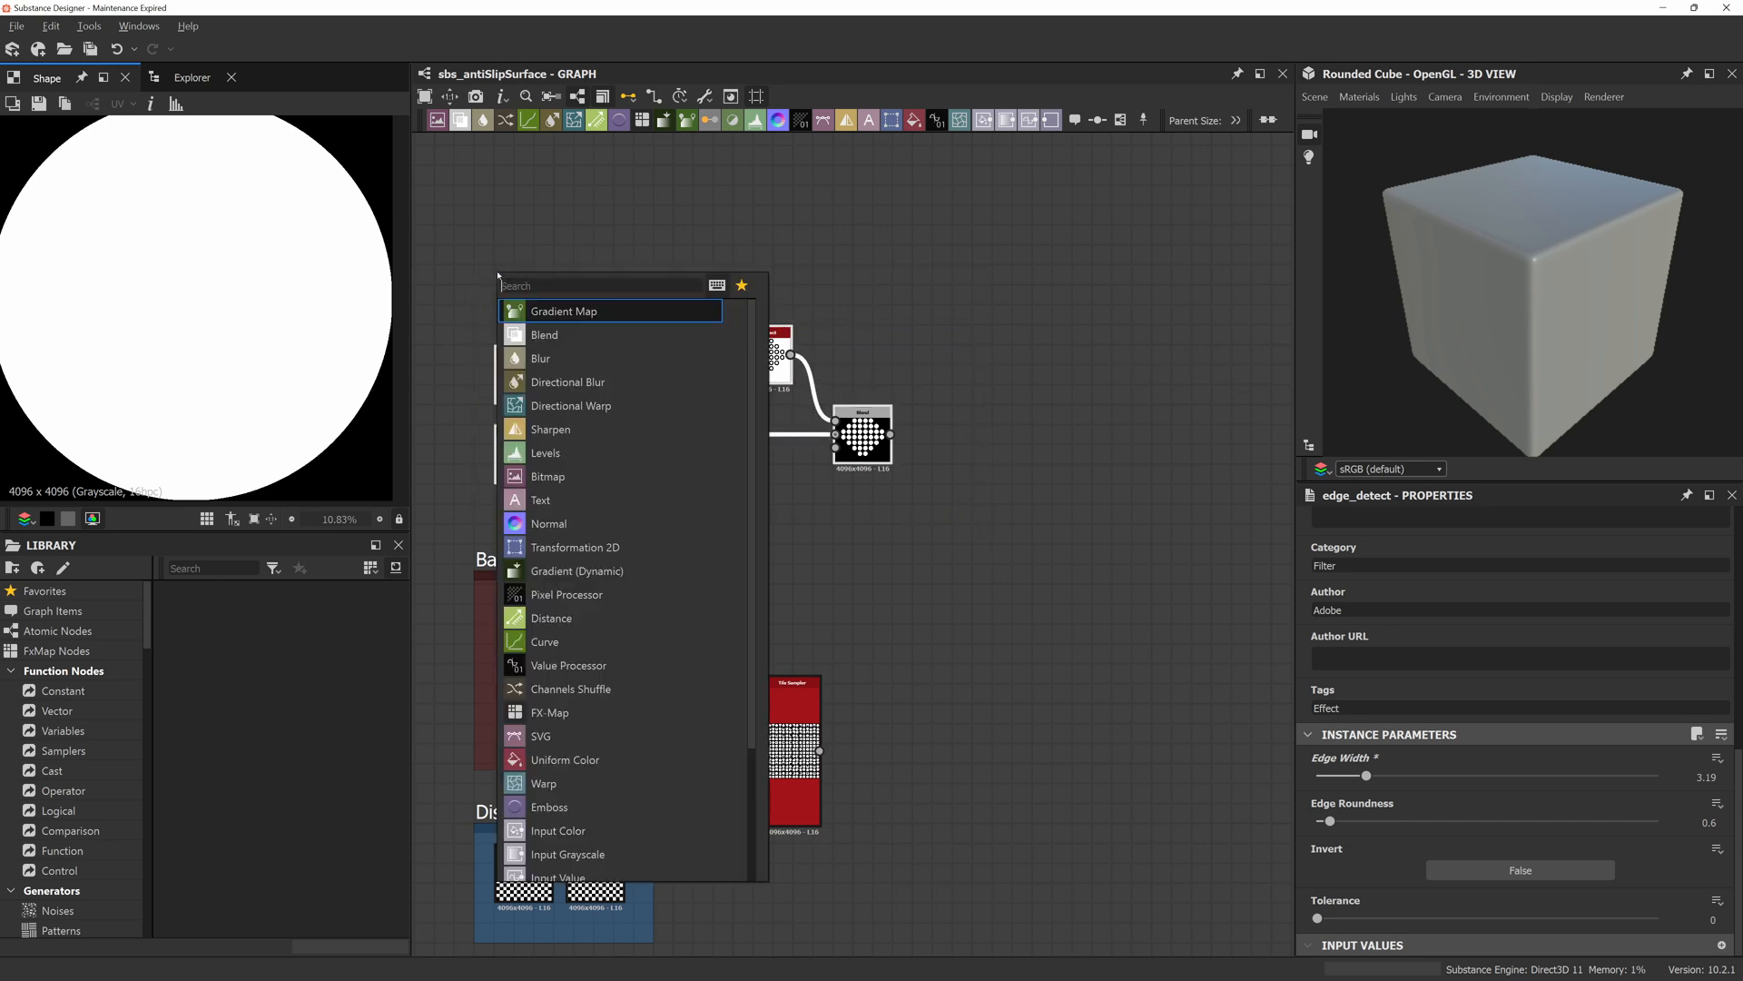
{"action": "type", "text": "frame"}
{"action": "key", "text": "Return"}
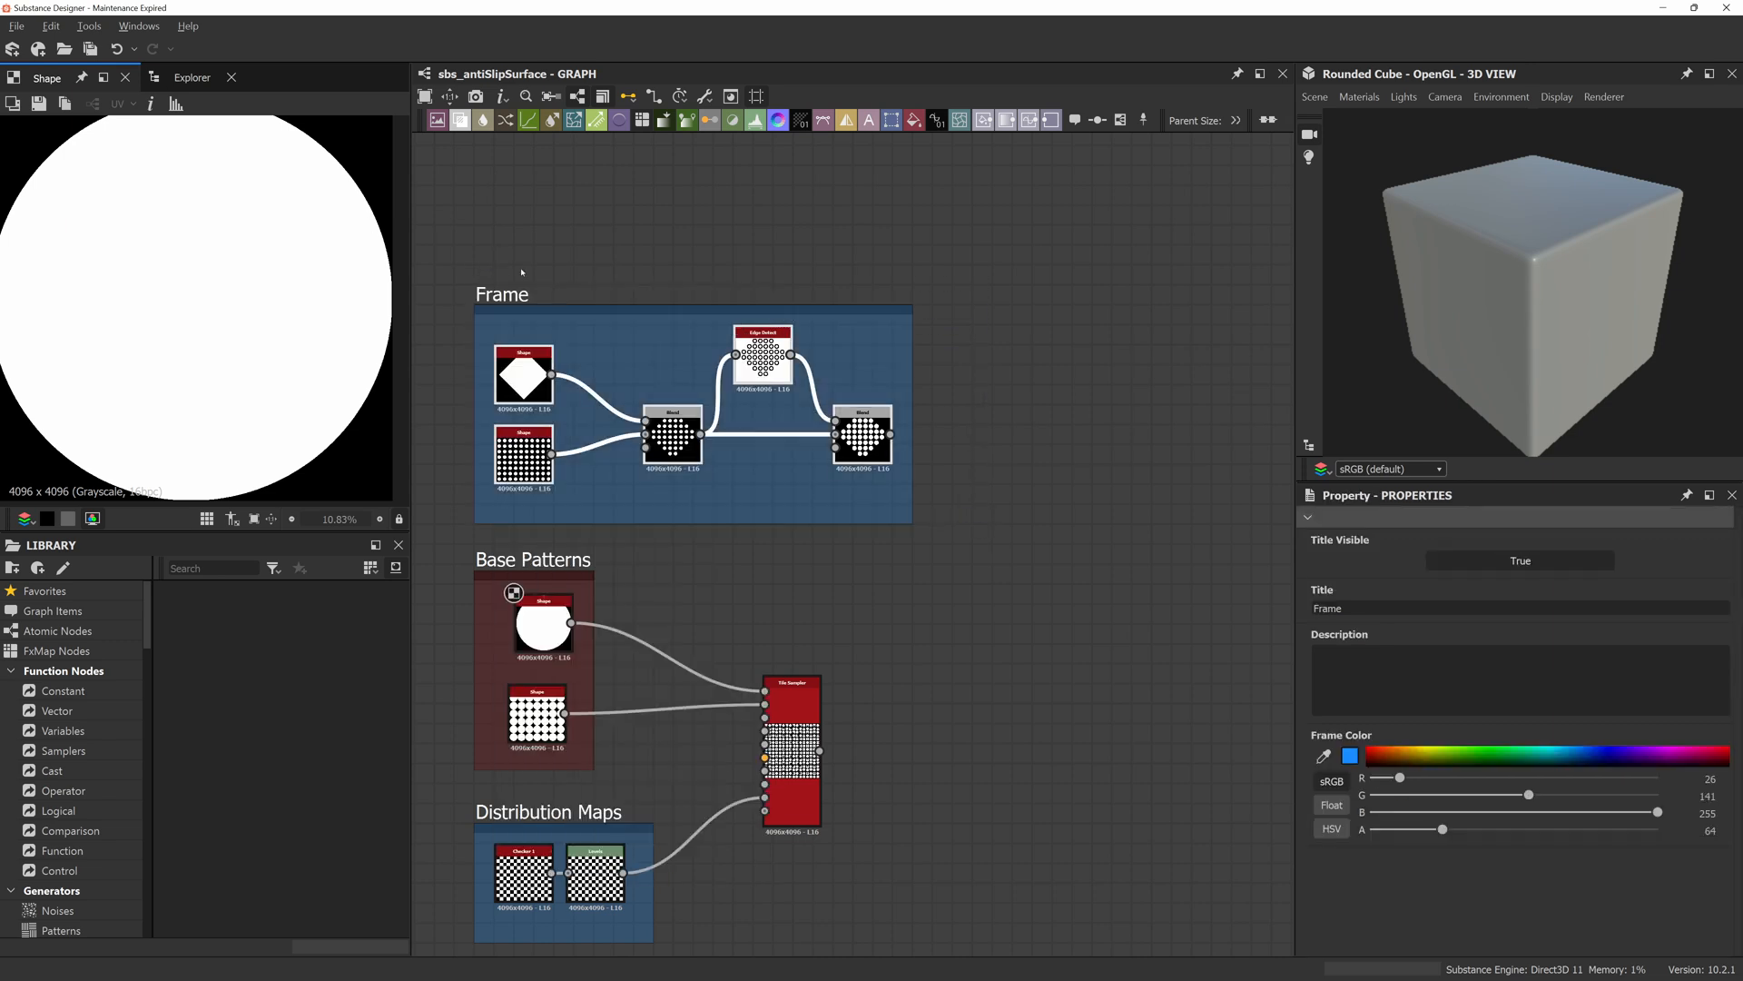
Colour the new frame dark green (R 19, G 117, B 0) and title it "Inset Grip".
{"action": "left_click", "coordinate": [1487, 759]}
{"action": "left_click_drag", "start_coordinate": [1486, 767], "coordinate": [1476, 758]}
{"action": "left_click_drag", "start_coordinate": [1363, 609], "coordinate": [1210, 611]}
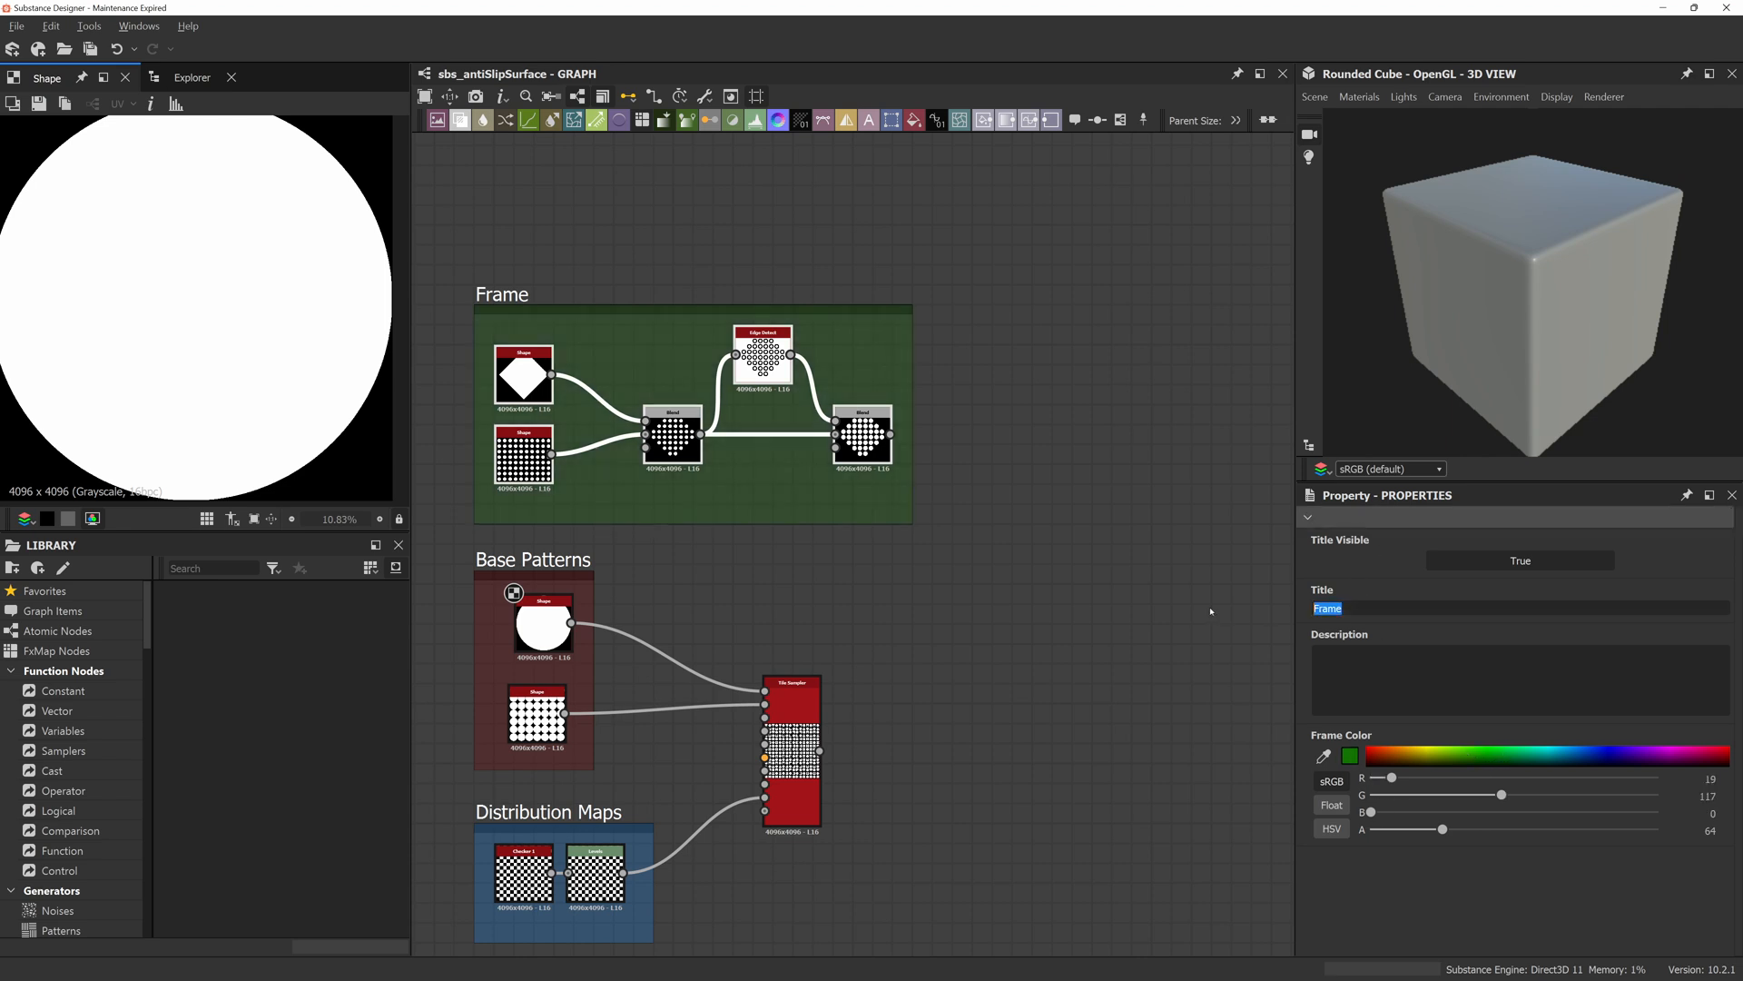
{"action": "key", "text": "BackSpace"}
{"action": "type", "text": "Inset Grip"}
{"action": "key", "text": "Return"}
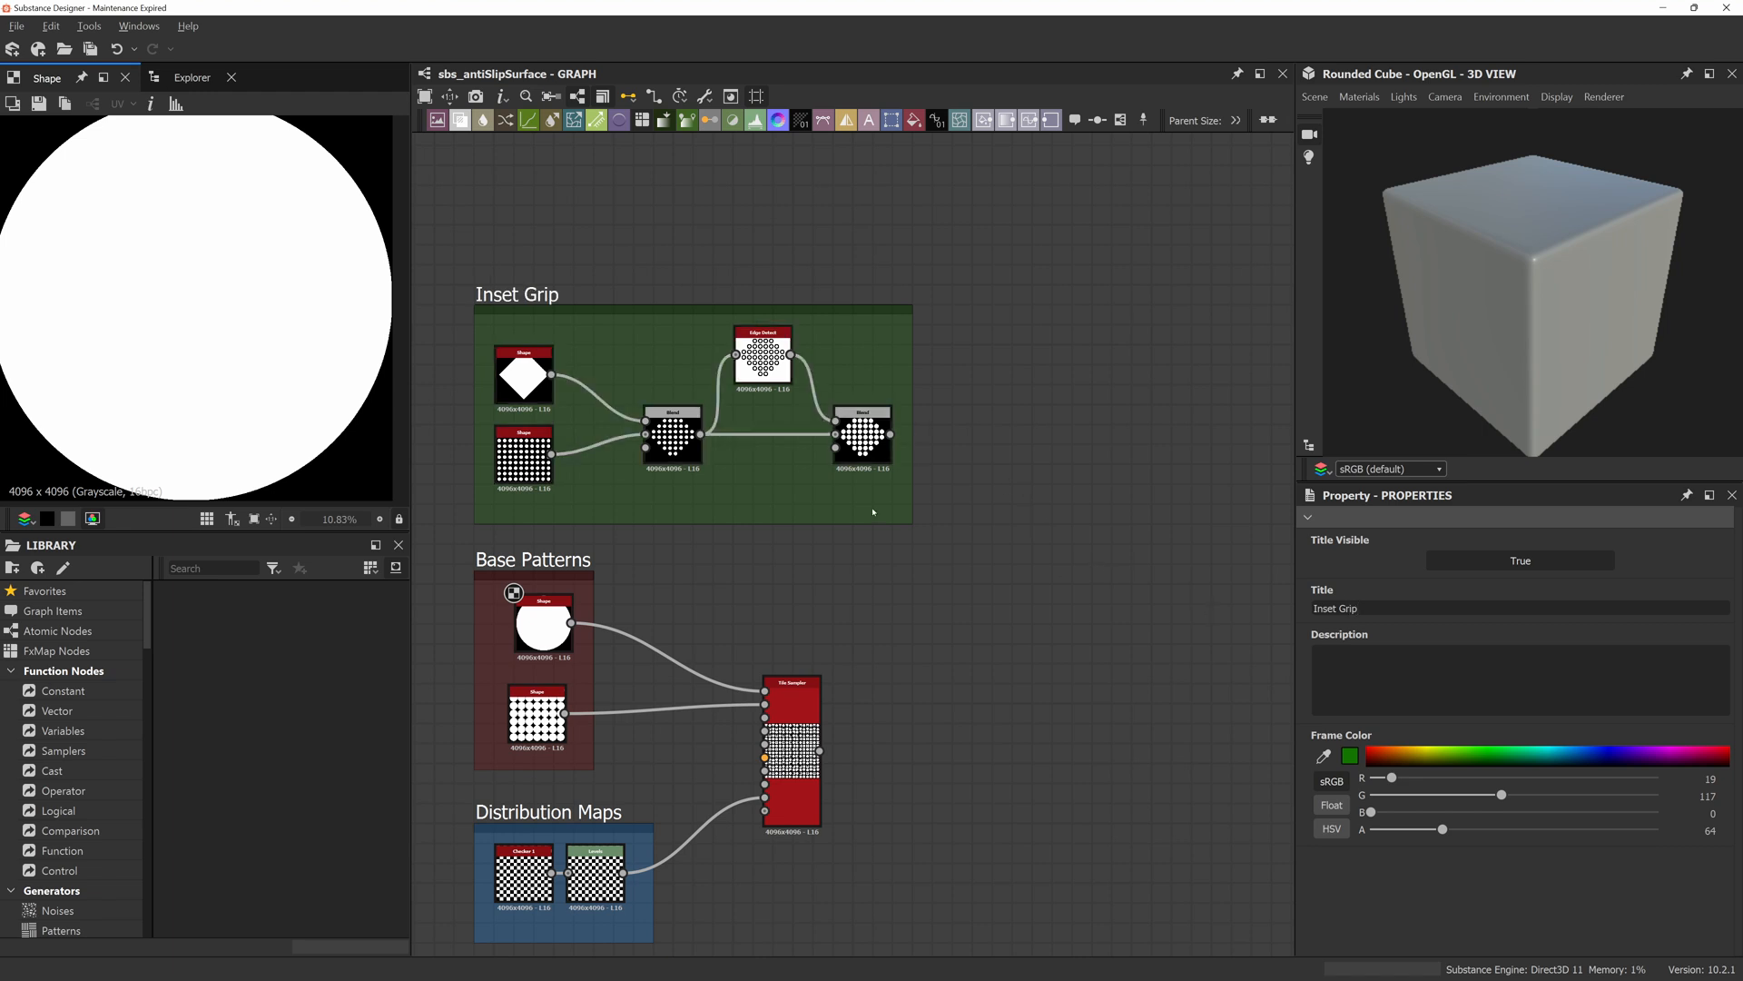
Move the Inset Grip frame with its nodes away to the left of the Base Patterns frame.
{"action": "scroll", "coordinate": [980, 544], "scroll_direction": "down", "scroll_amount": 3}
{"action": "scroll", "coordinate": [817, 635], "scroll_direction": "up", "scroll_amount": 1}
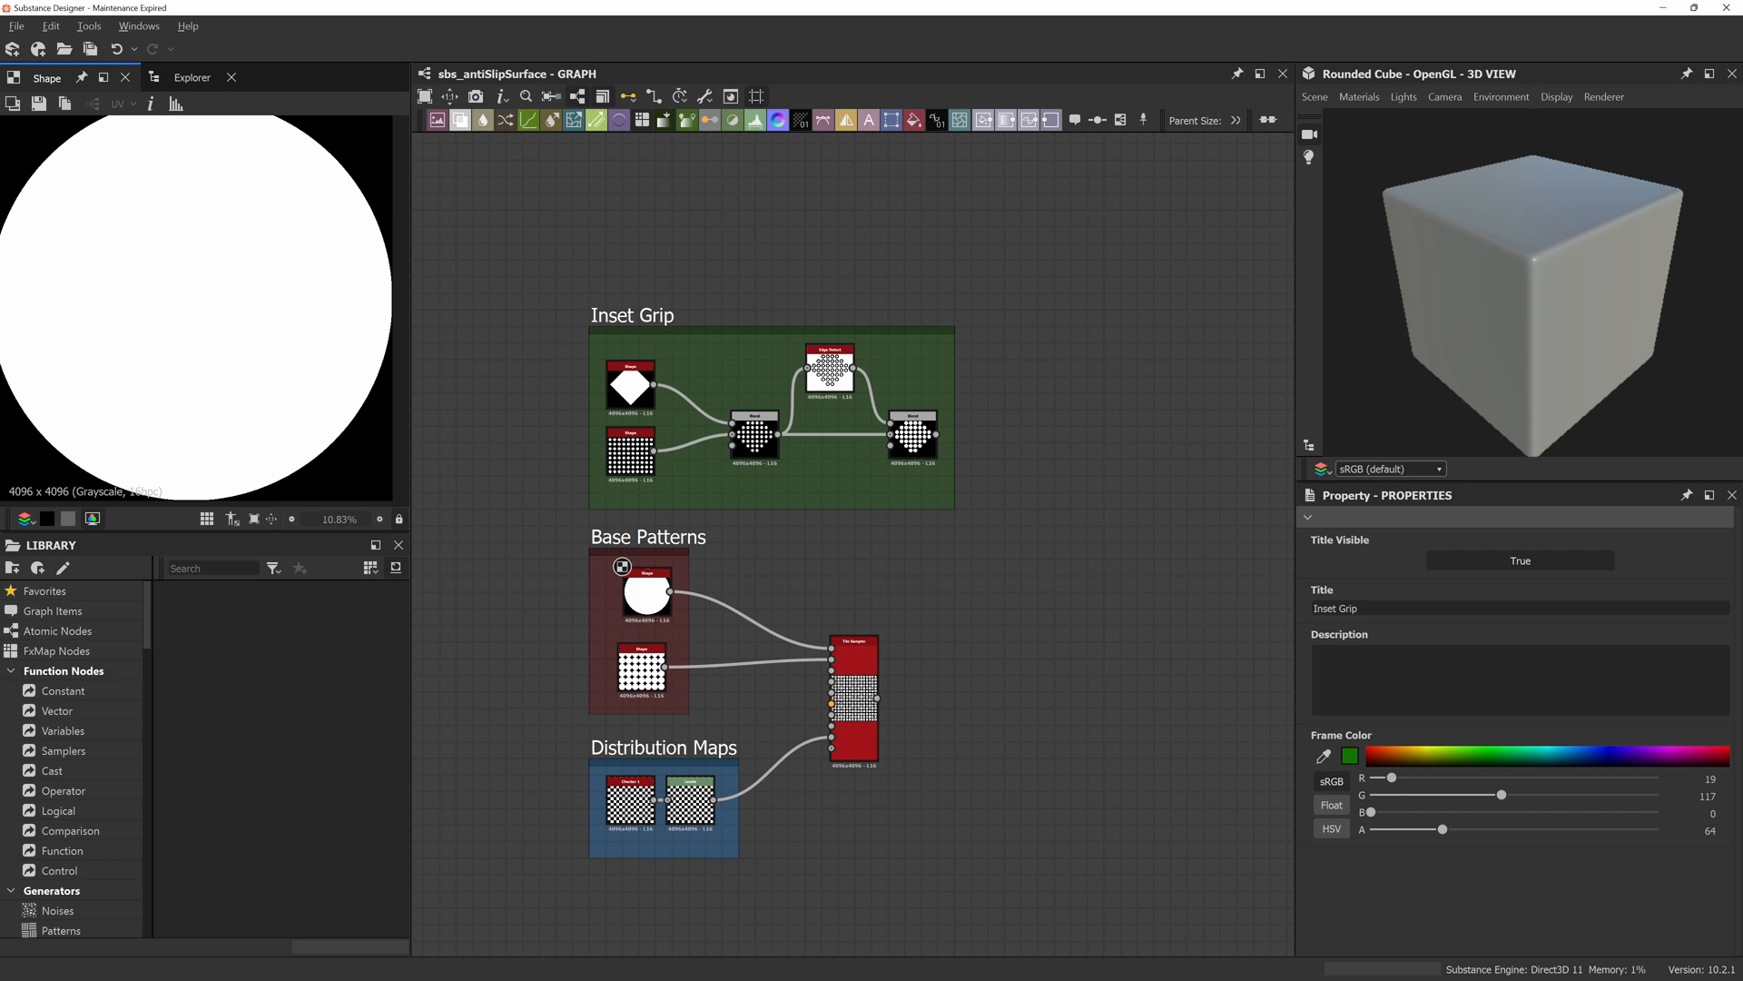
{"action": "left_click_drag", "start_coordinate": [650, 586], "coordinate": [650, 588]}
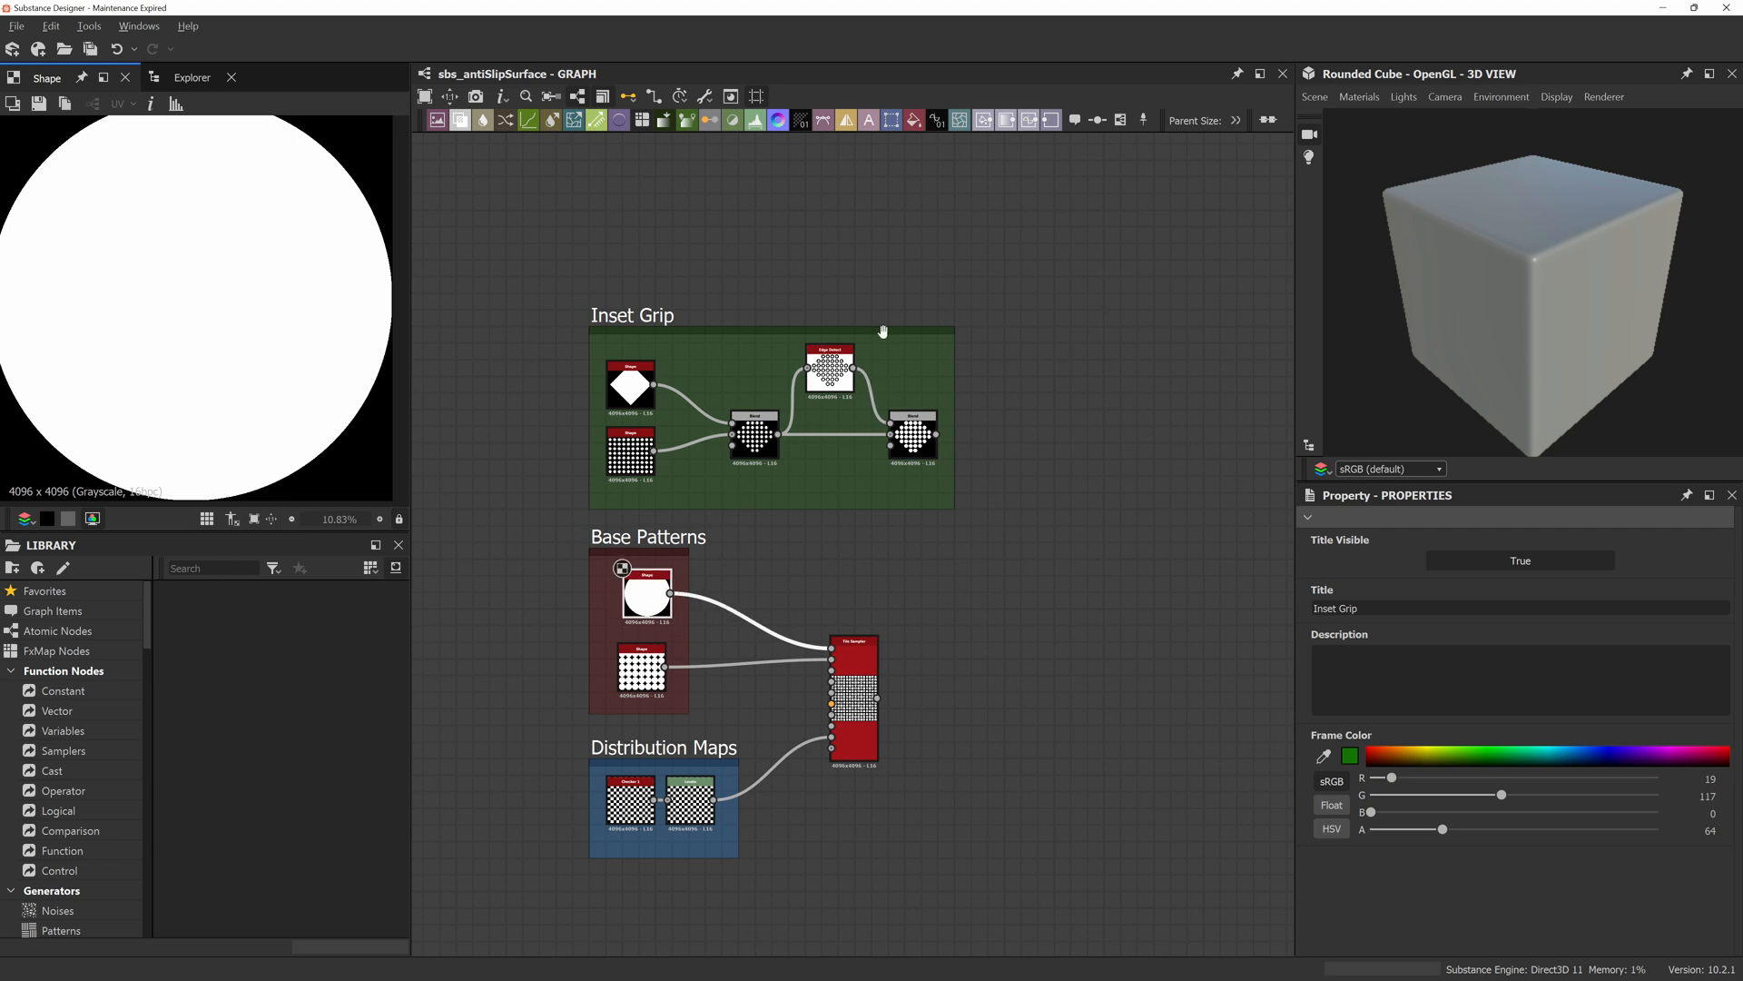
{"action": "left_click_drag", "start_coordinate": [878, 332], "coordinate": [623, 334]}
{"action": "middle_click_drag", "start_coordinate": [622, 334], "coordinate": [759, 317]}
Add a Blend node with the Inset Grip output as foreground and the Base Patterns disc Shape as background.
{"action": "left_click", "coordinate": [893, 450]}
{"action": "key", "text": "space"}
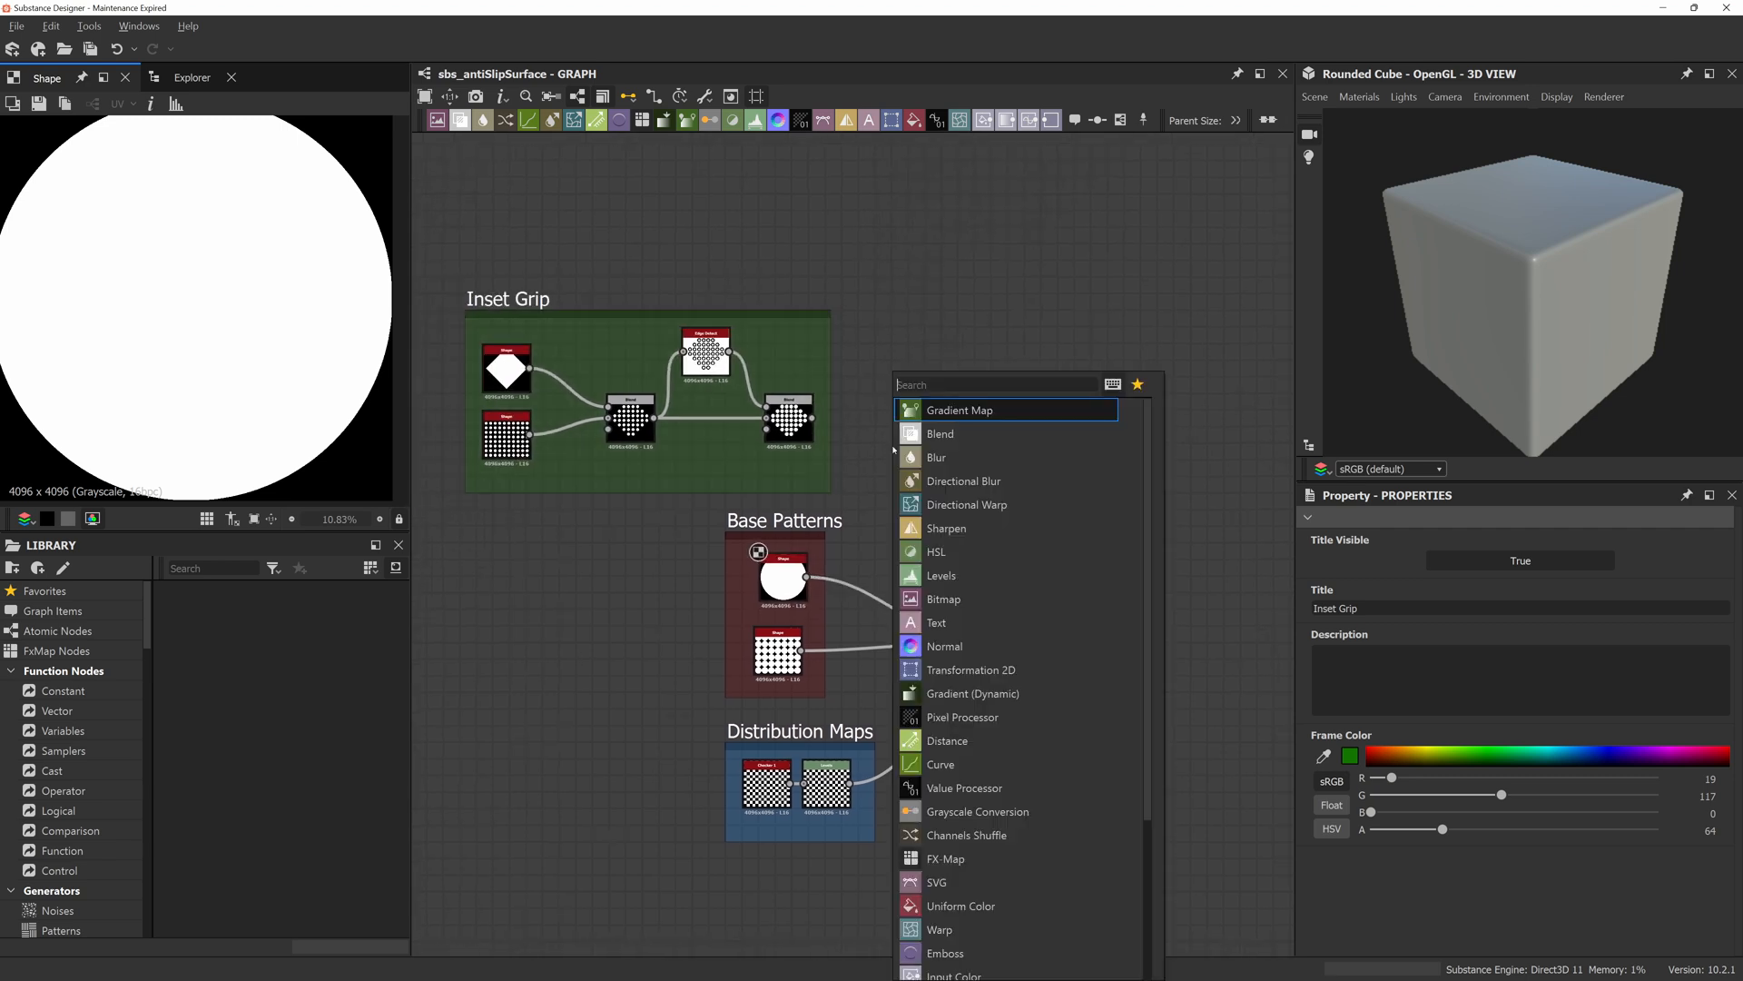
{"action": "type", "text": "bl"}
{"action": "key", "text": "Return"}
{"action": "left_click_drag", "start_coordinate": [895, 451], "coordinate": [938, 468]}
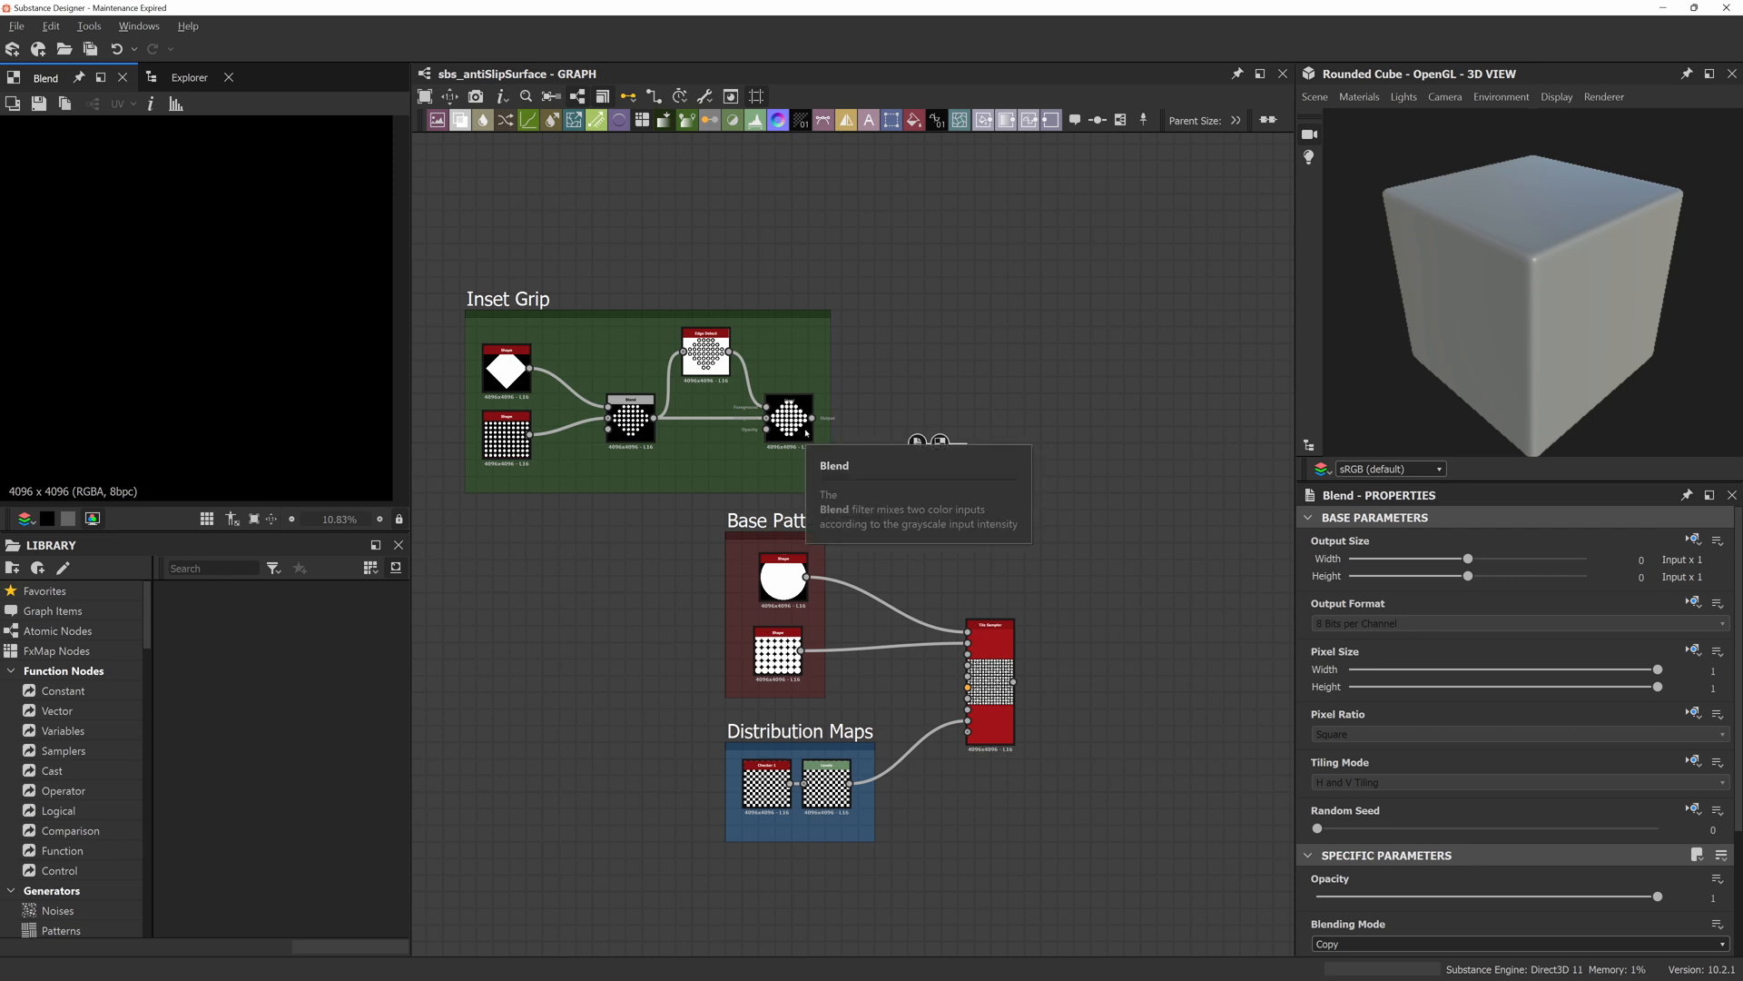
{"action": "left_click_drag", "start_coordinate": [812, 418], "coordinate": [806, 576]}
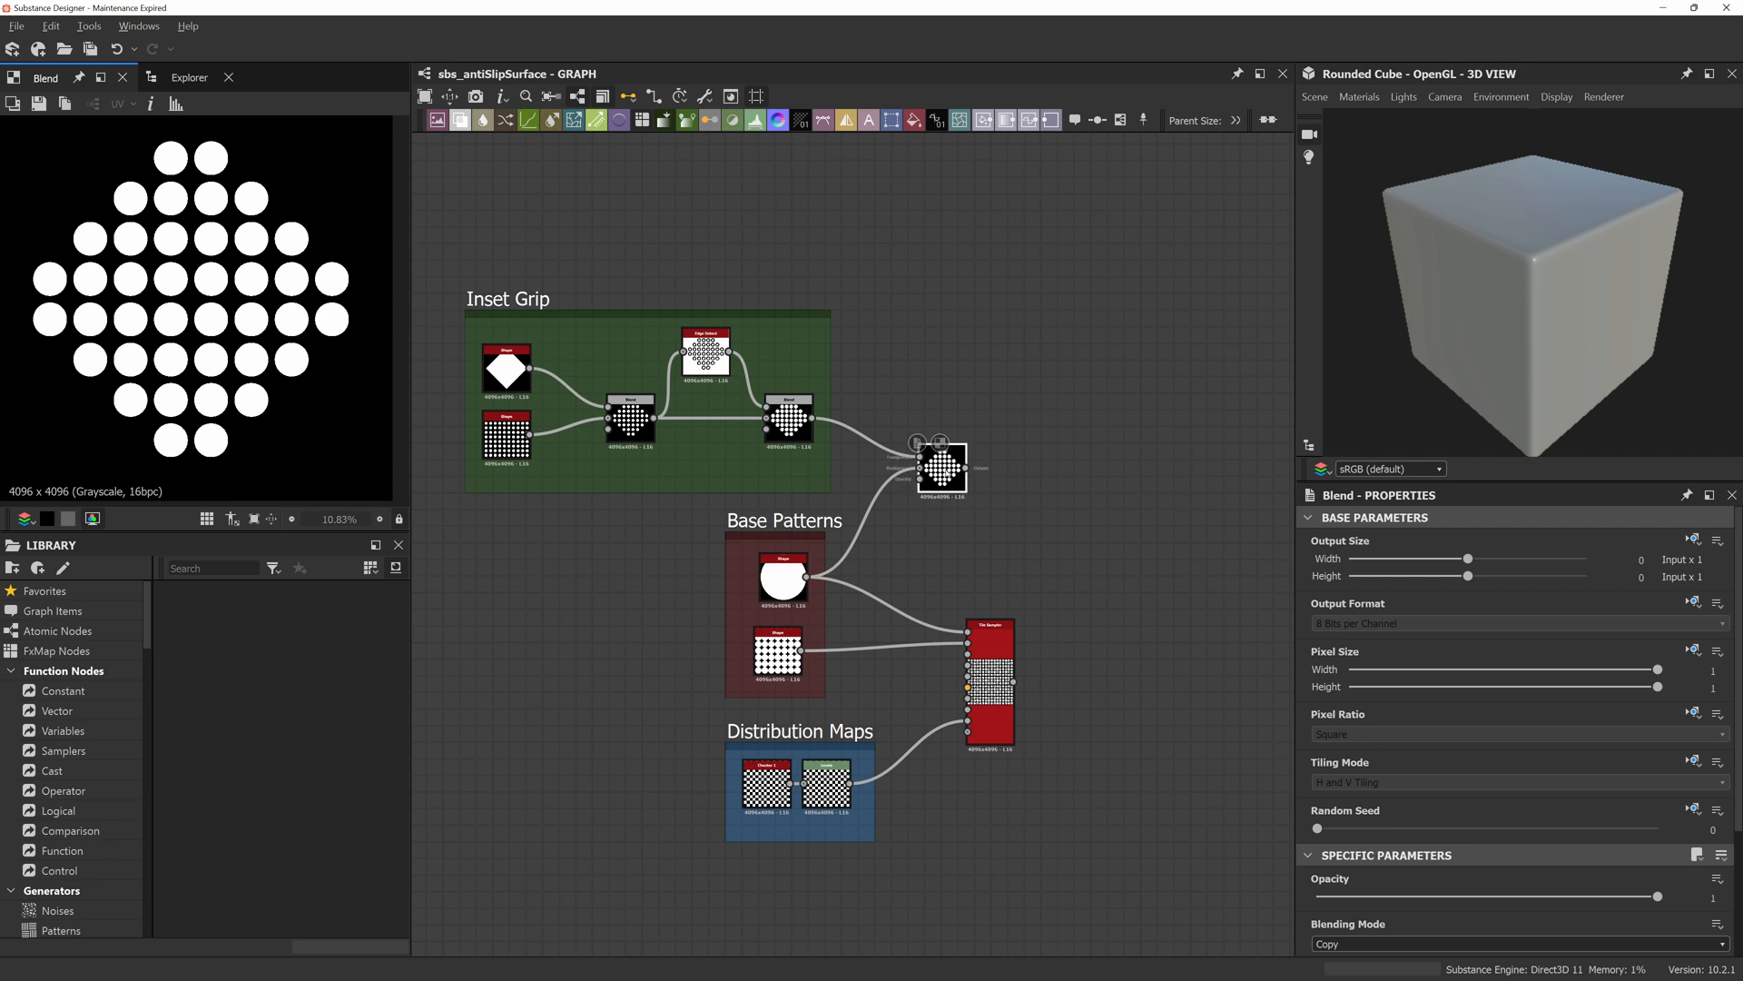
Set the new Blend's blending mode to Subtract and place the node slightly lower and further from the Inset Grip frame.
{"action": "scroll", "coordinate": [1507, 726], "scroll_direction": "down", "scroll_amount": 1}
{"action": "left_click", "coordinate": [1344, 834]}
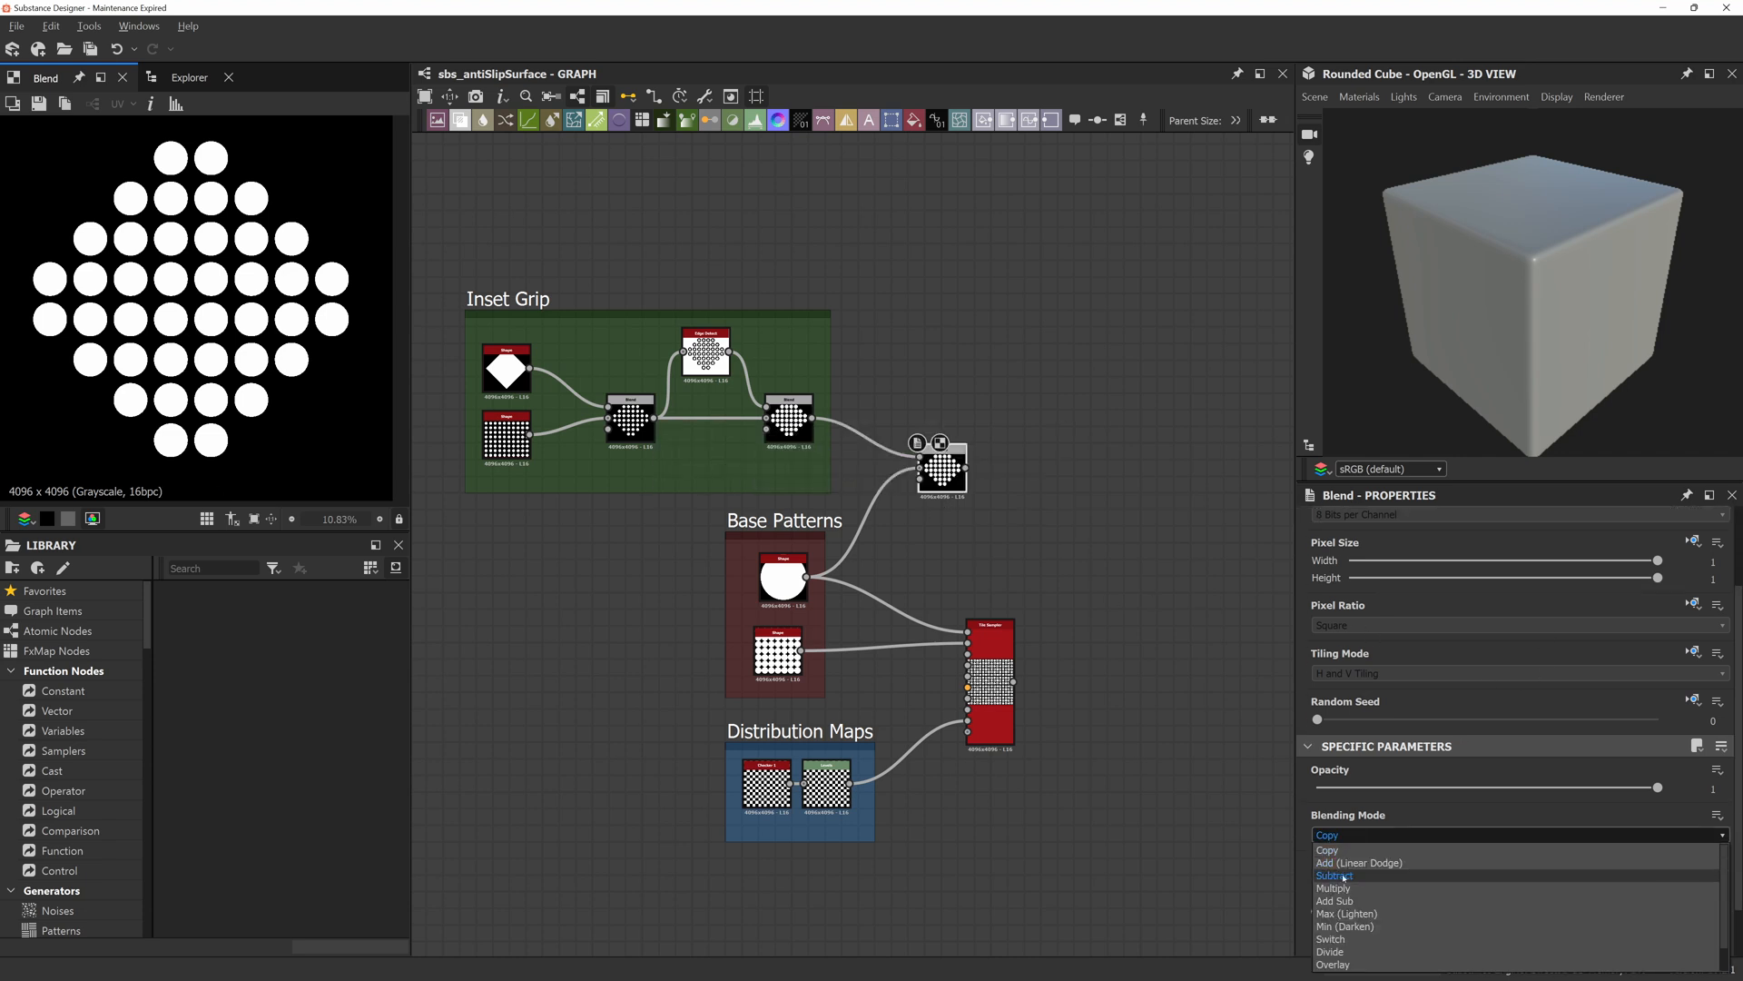
{"action": "left_click", "coordinate": [1344, 875]}
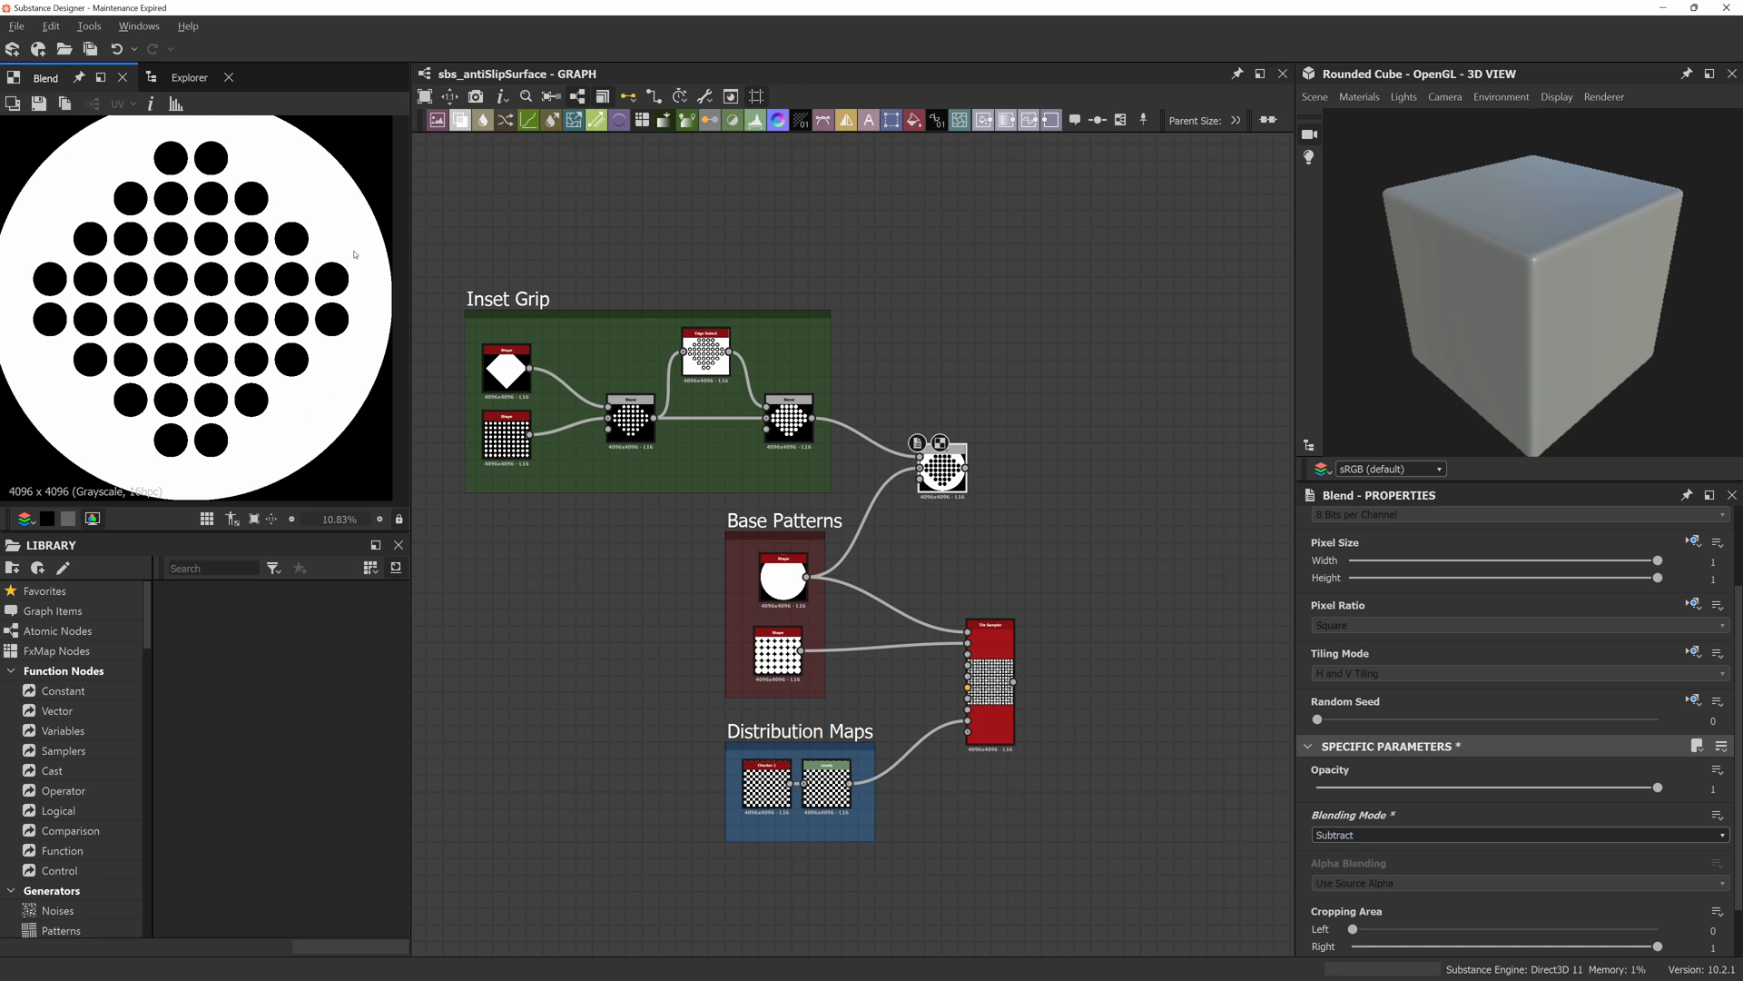
{"action": "scroll", "coordinate": [283, 332], "scroll_direction": "down", "scroll_amount": 2}
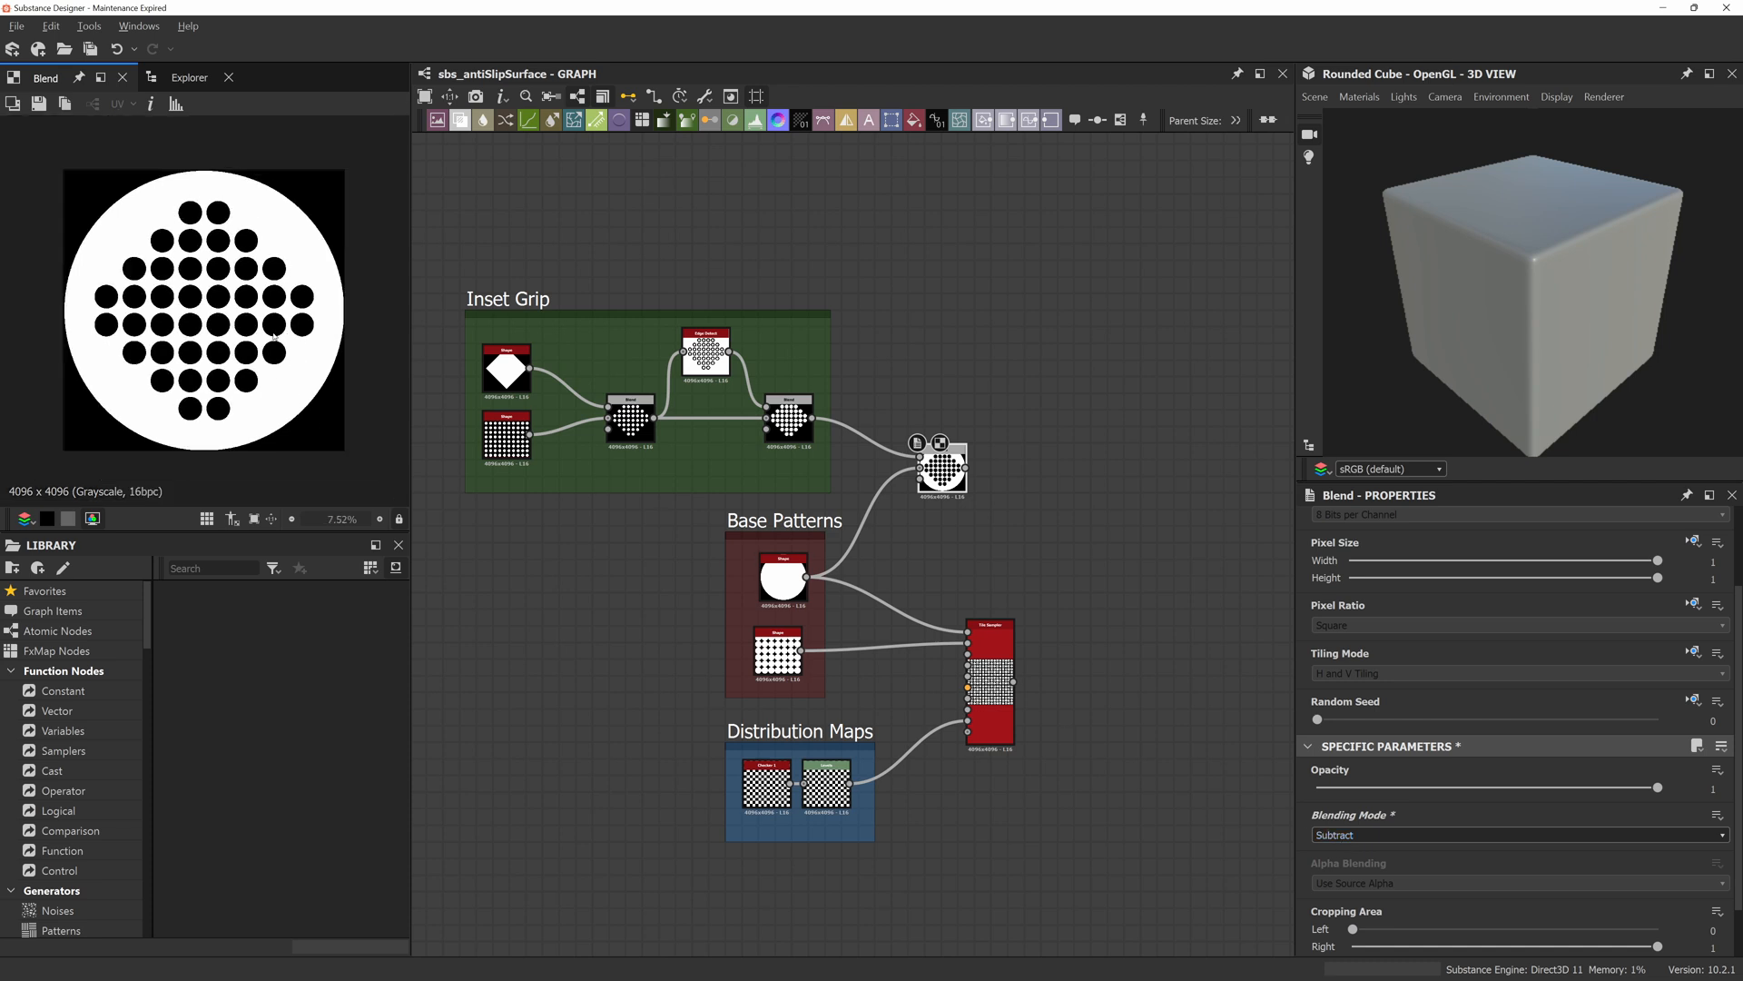
{"action": "left_click_drag", "start_coordinate": [943, 470], "coordinate": [966, 493]}
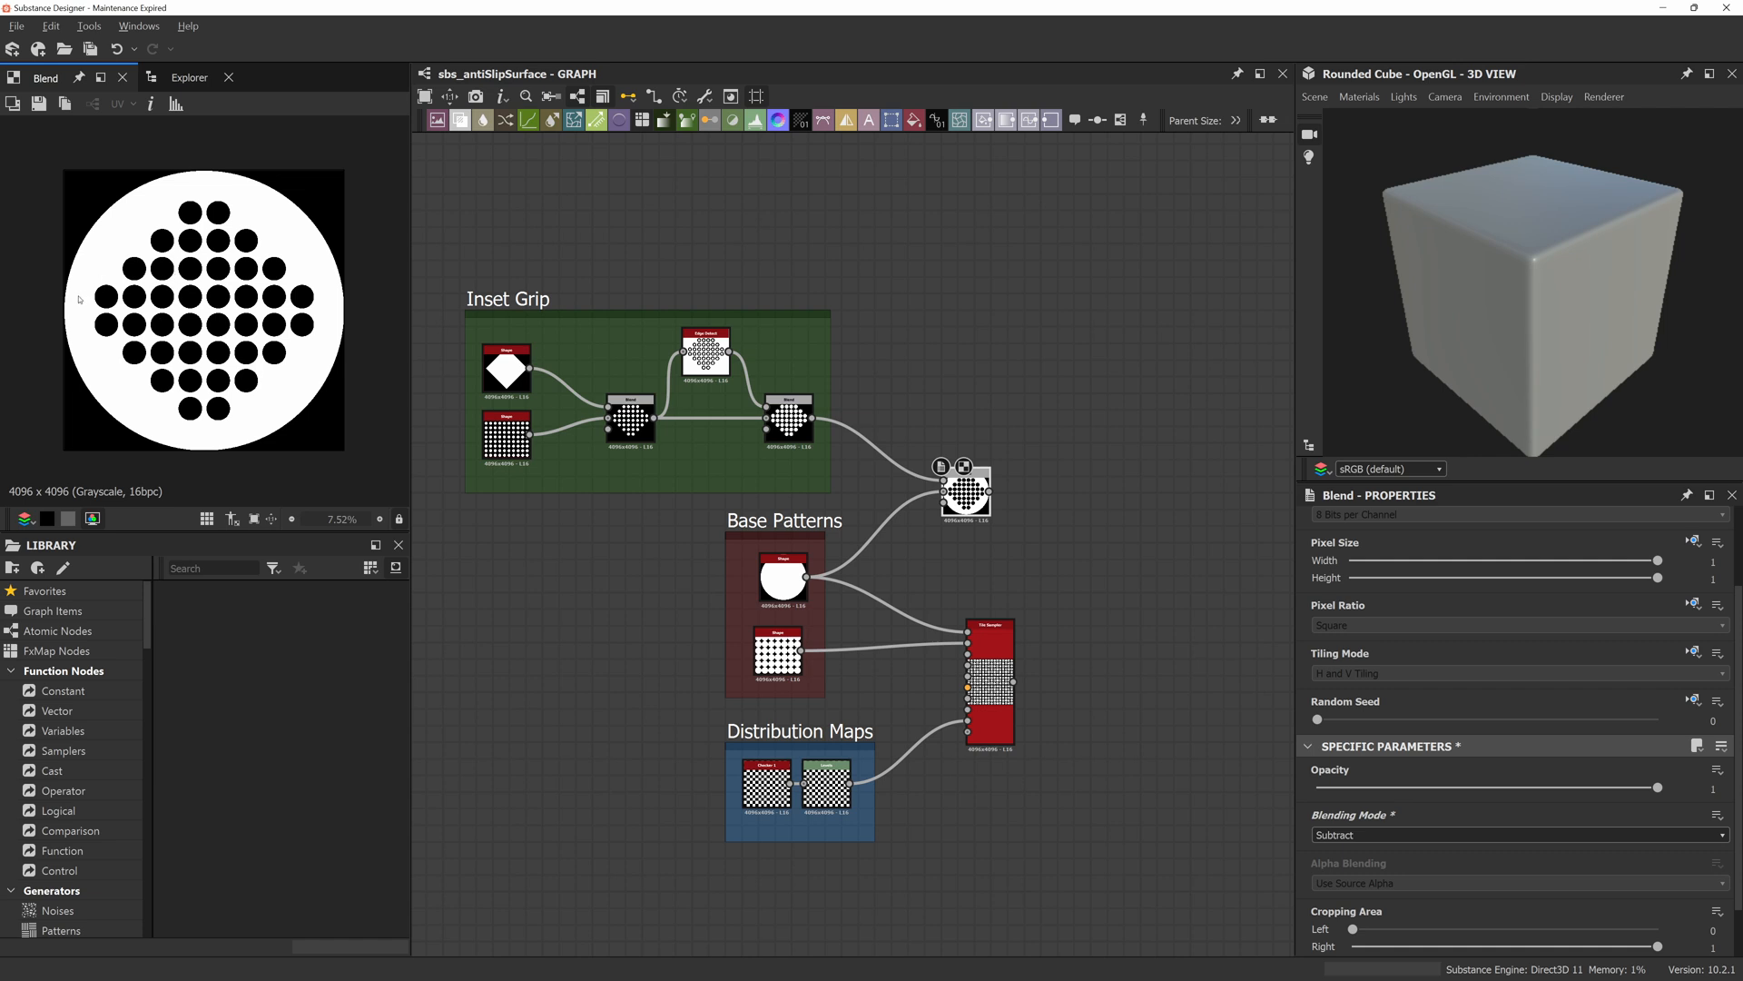
Examine a raised disc up close in the Reference image, and return the 2D preview to the Subtract Blend.
{"action": "left_click", "coordinate": [193, 80]}
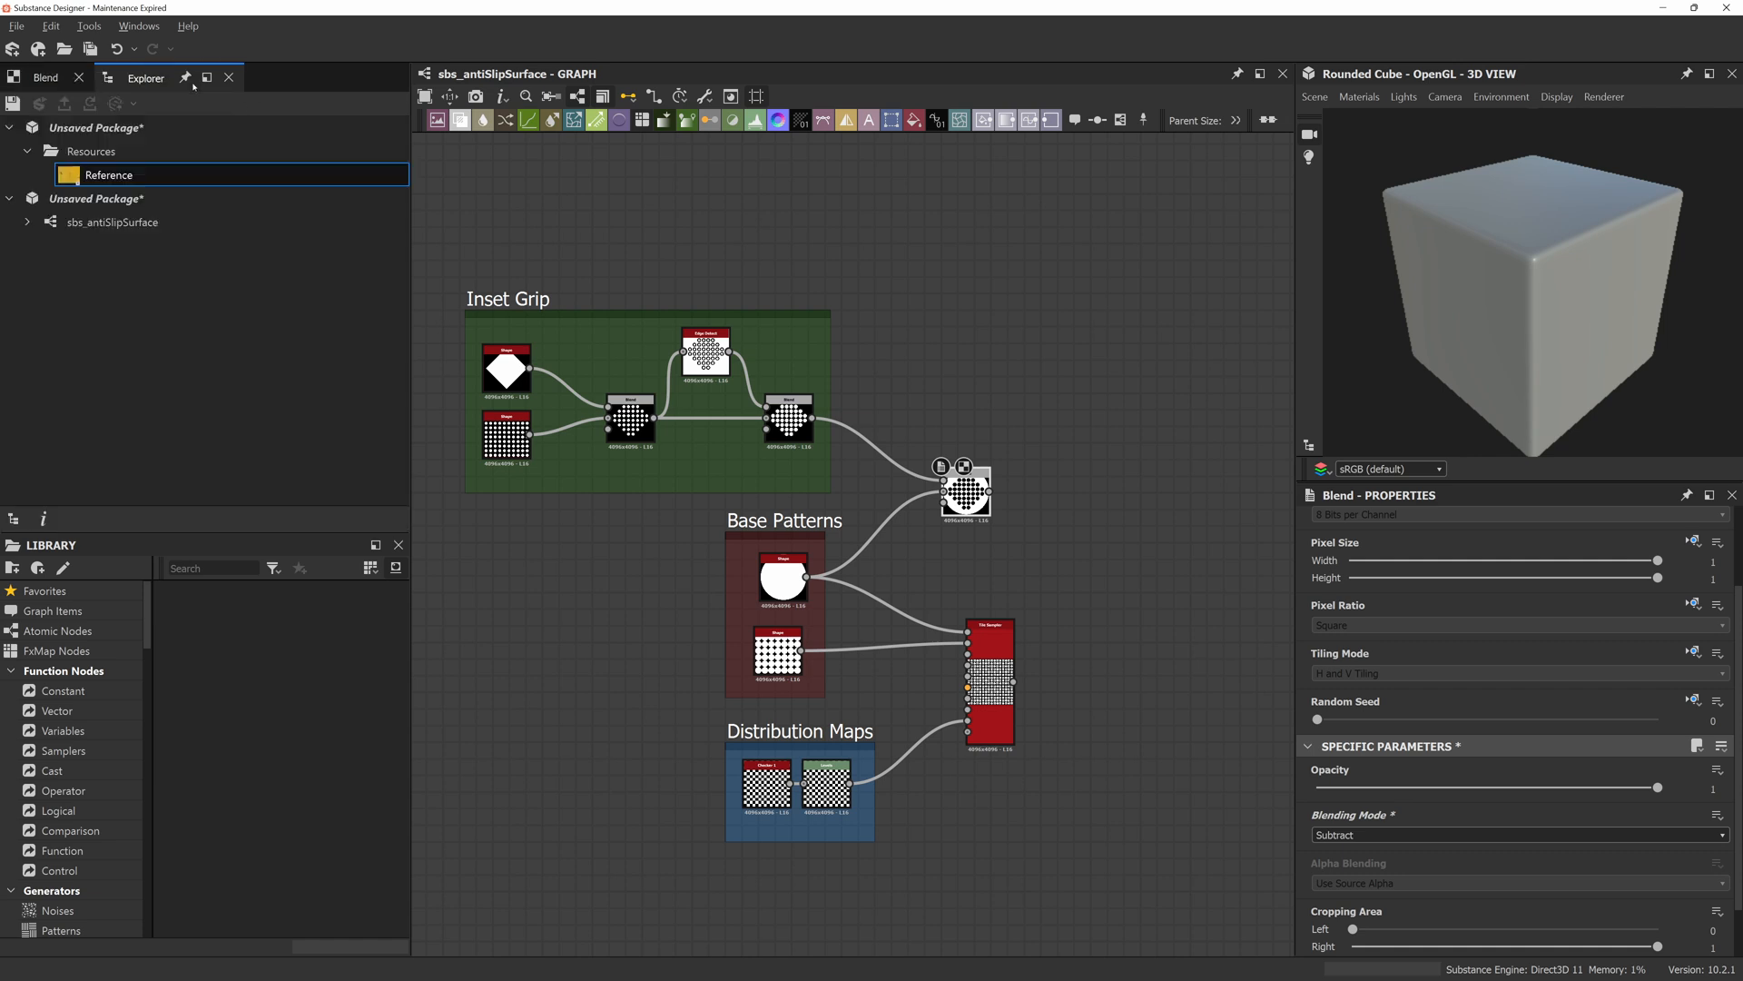
{"action": "double_click", "coordinate": [121, 181]}
{"action": "scroll", "coordinate": [187, 329], "scroll_direction": "up", "scroll_amount": 9}
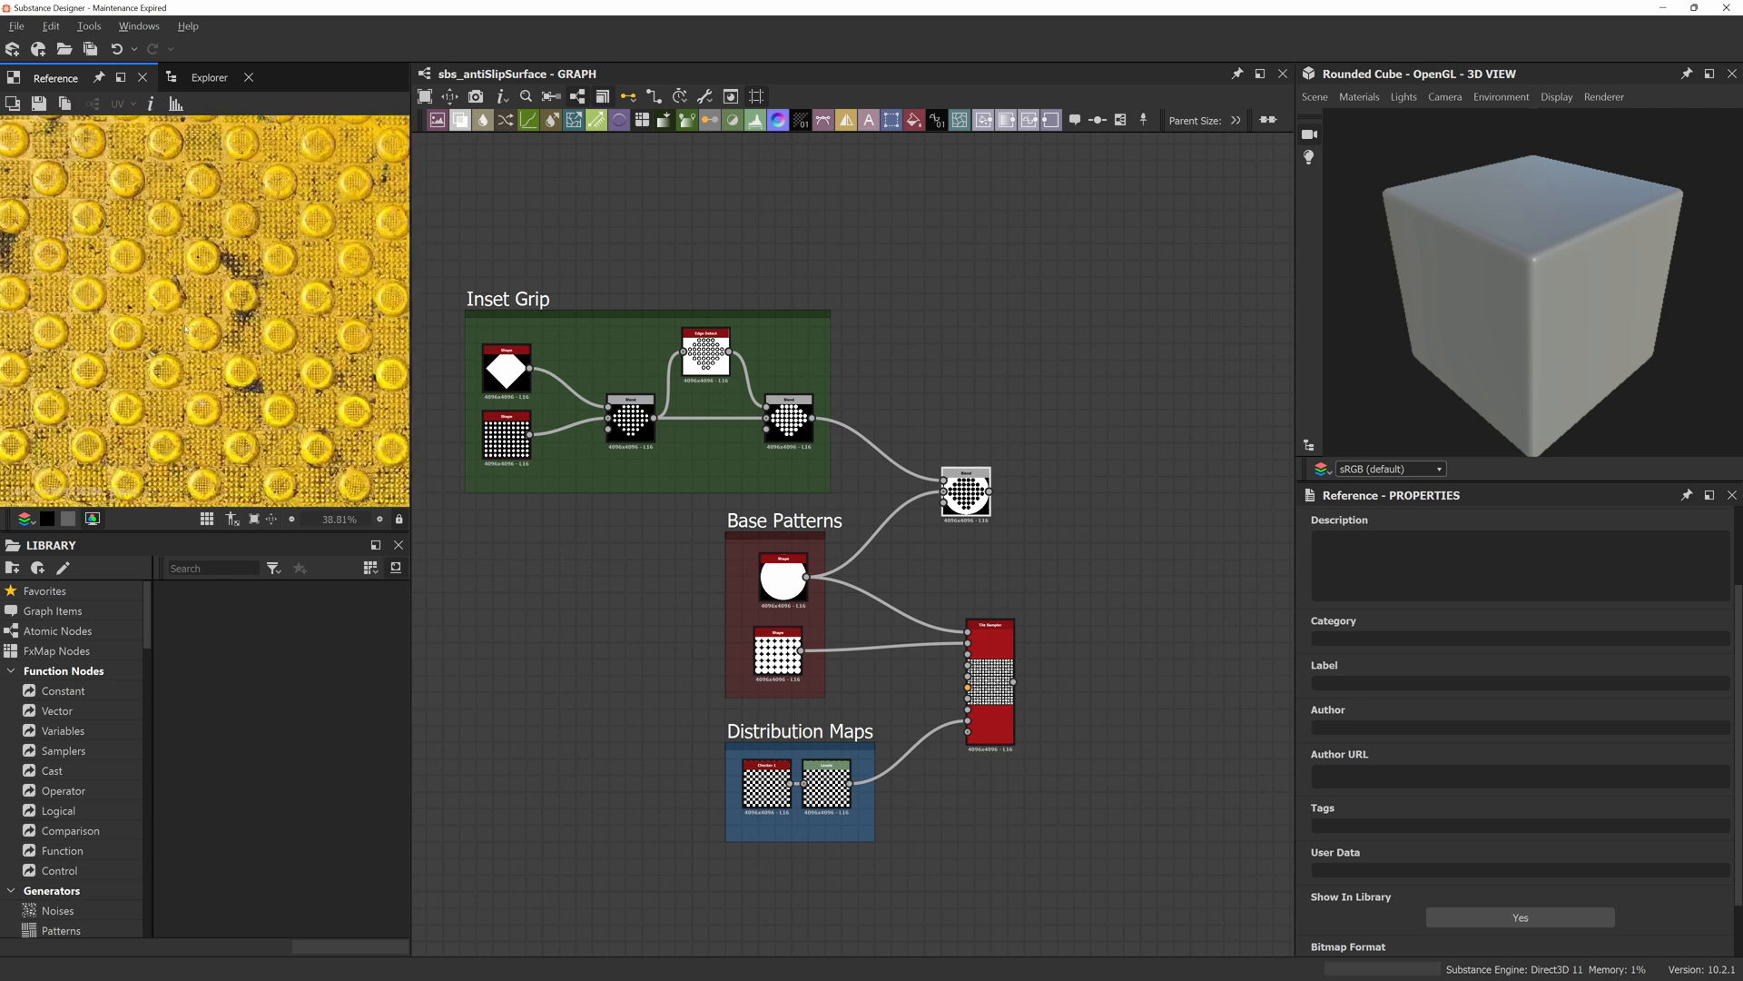
{"action": "scroll", "coordinate": [195, 336], "scroll_direction": "up", "scroll_amount": 8}
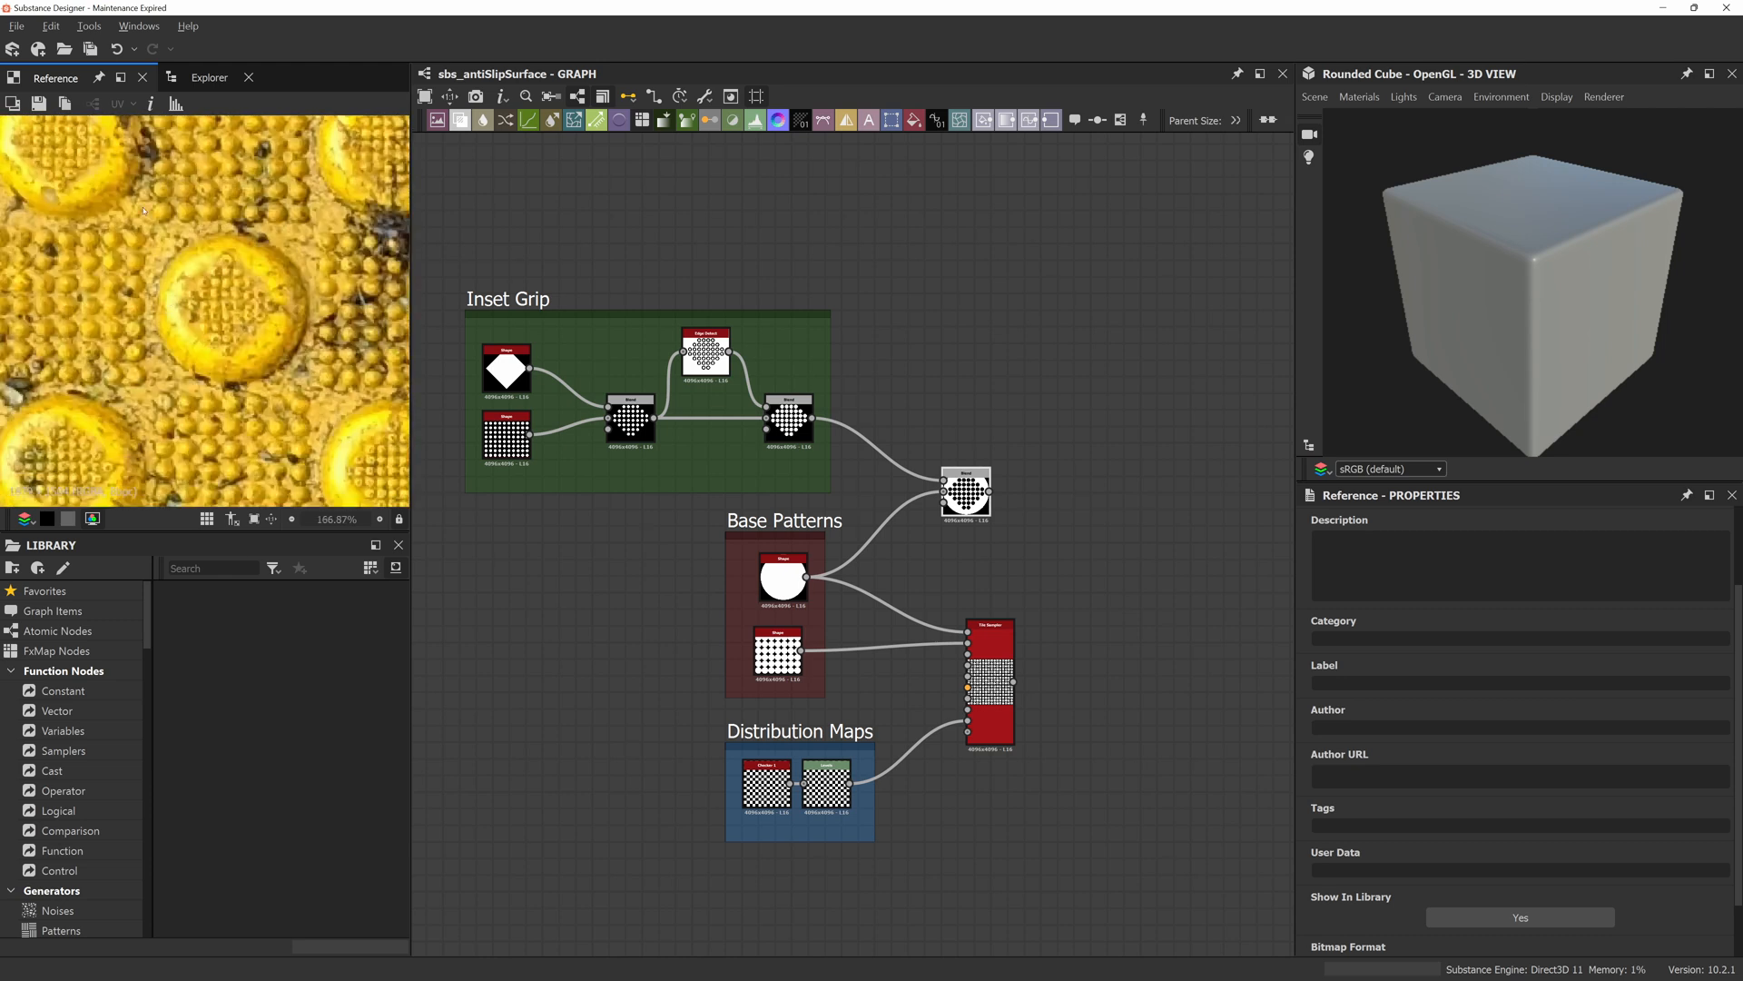
{"action": "left_click", "coordinate": [172, 77]}
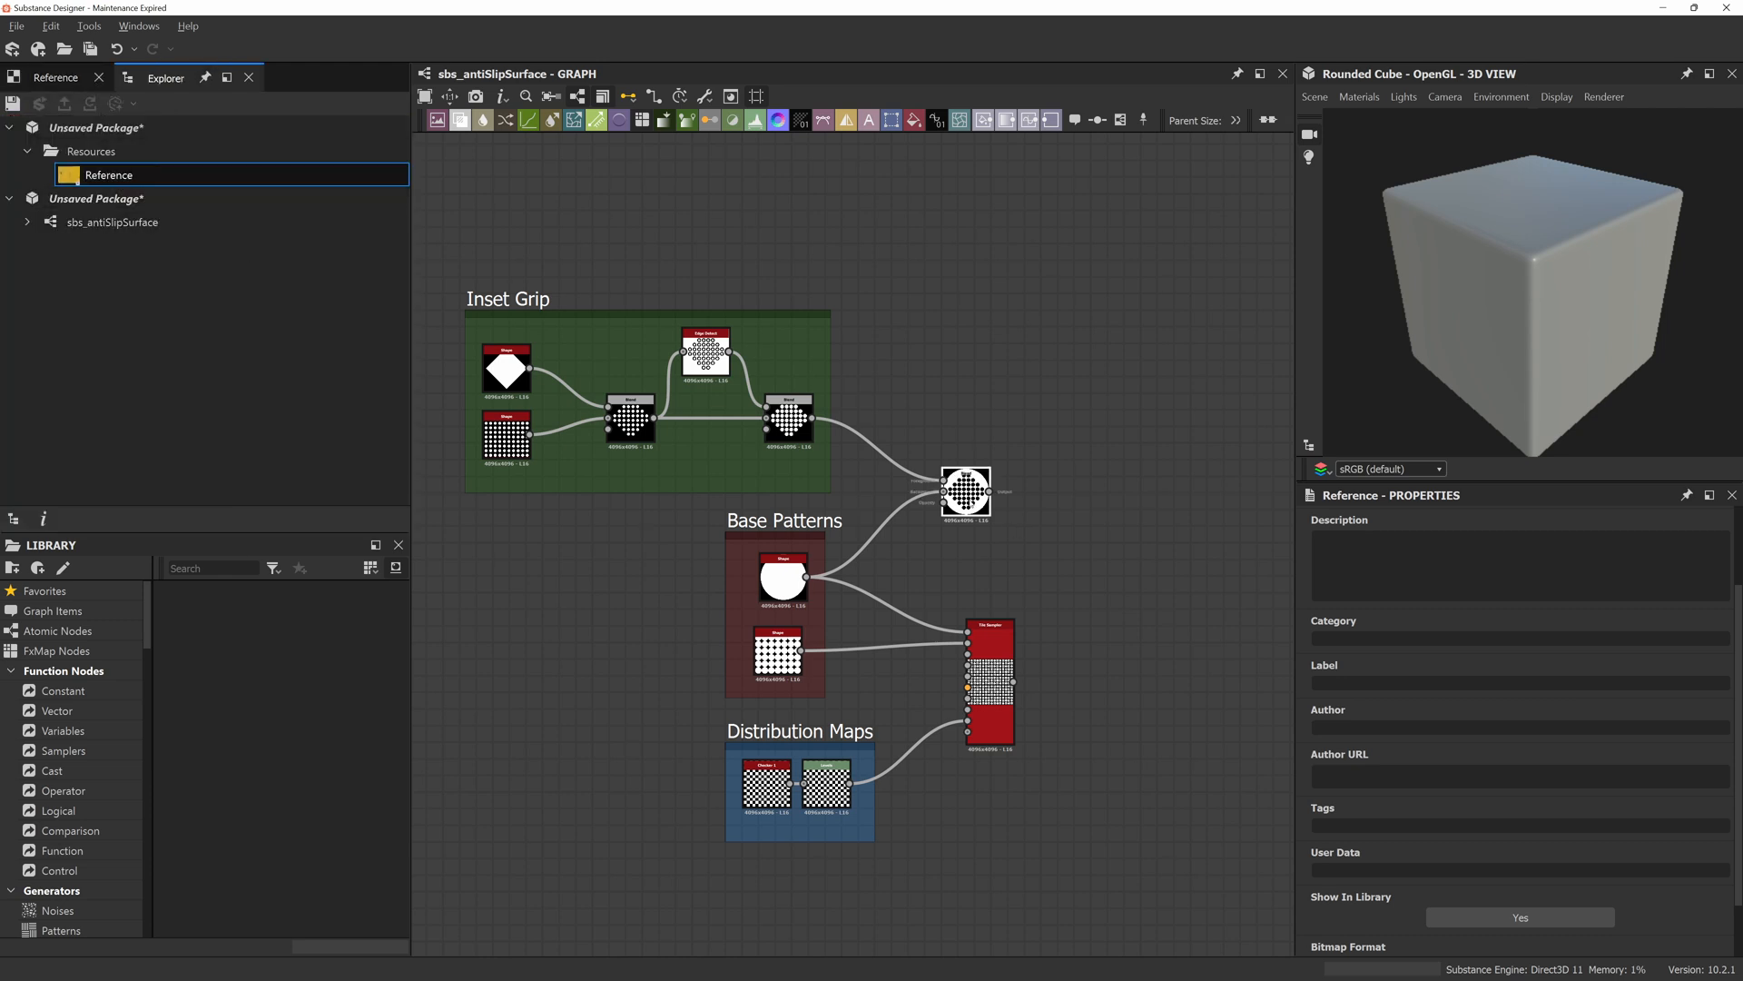
{"action": "double_click", "coordinate": [971, 503]}
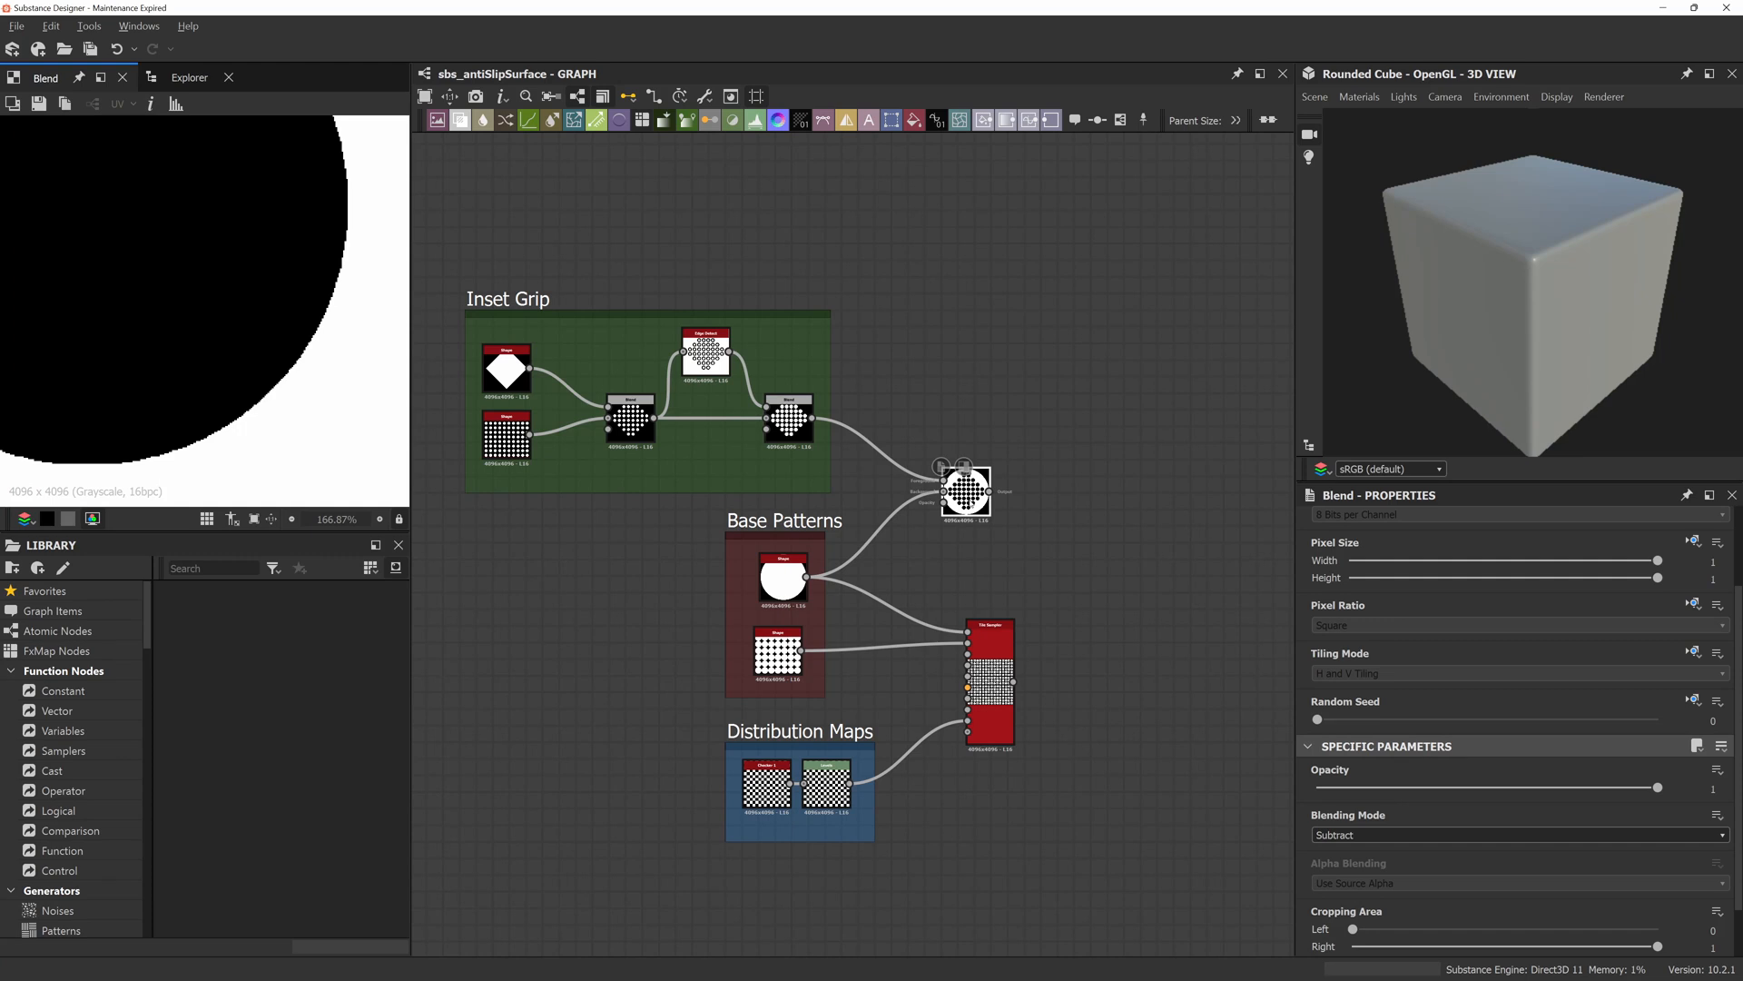
Insert a Transformation 2D node between the Inset Grip frame's output Blend and the Subtract Blend's foreground input.
{"action": "scroll", "coordinate": [242, 327], "scroll_direction": "down", "scroll_amount": 15}
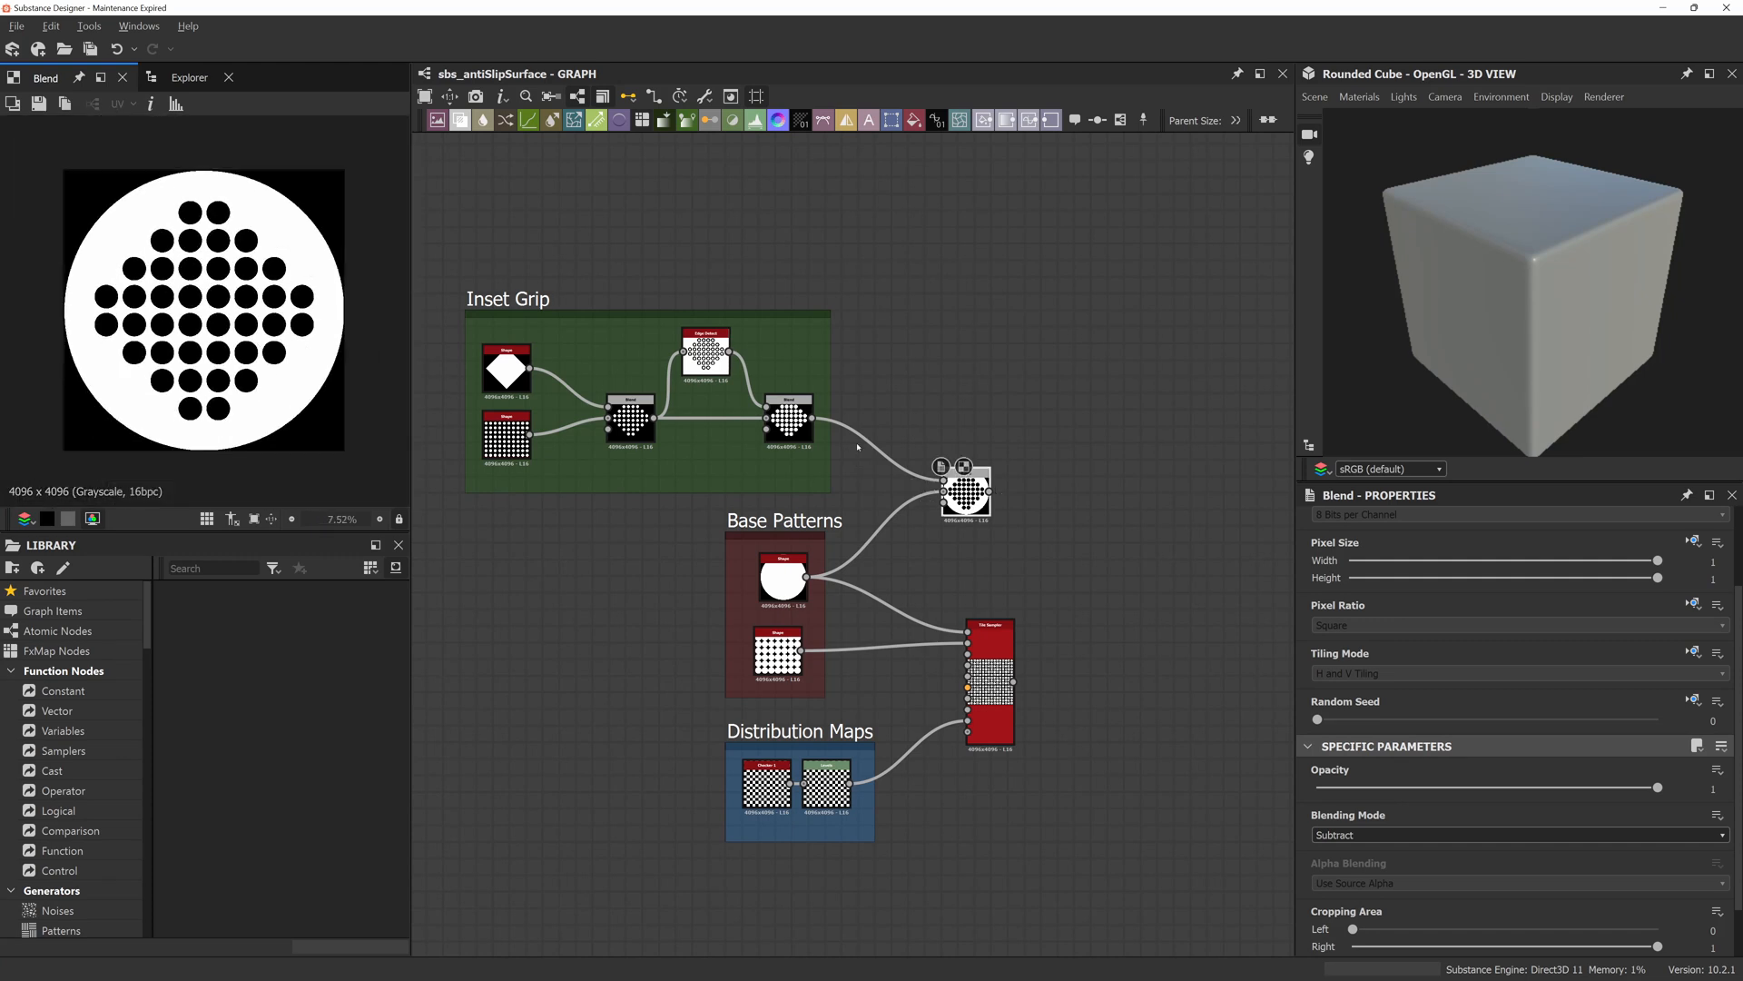
{"action": "key", "text": "space"}
{"action": "type", "text": "tra"}
{"action": "key", "text": "Return"}
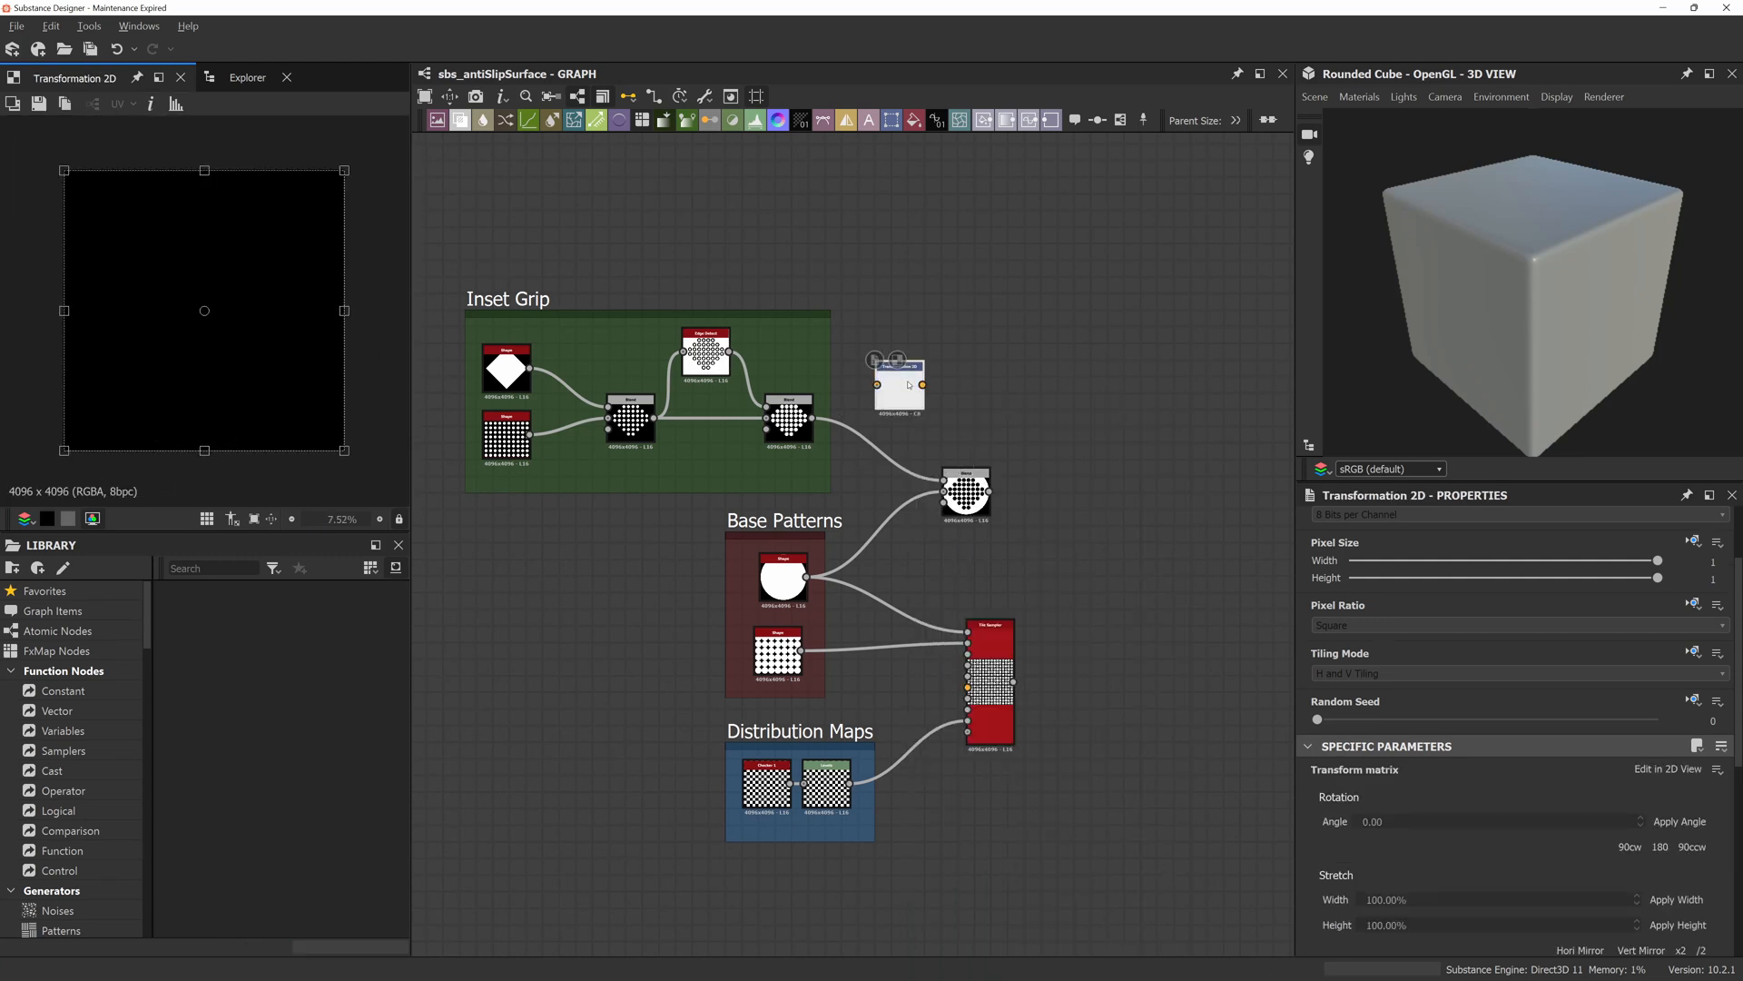
{"action": "scroll", "coordinate": [909, 385], "scroll_direction": "up", "scroll_amount": 4}
{"action": "left_click_drag", "start_coordinate": [710, 457], "coordinate": [982, 587]}
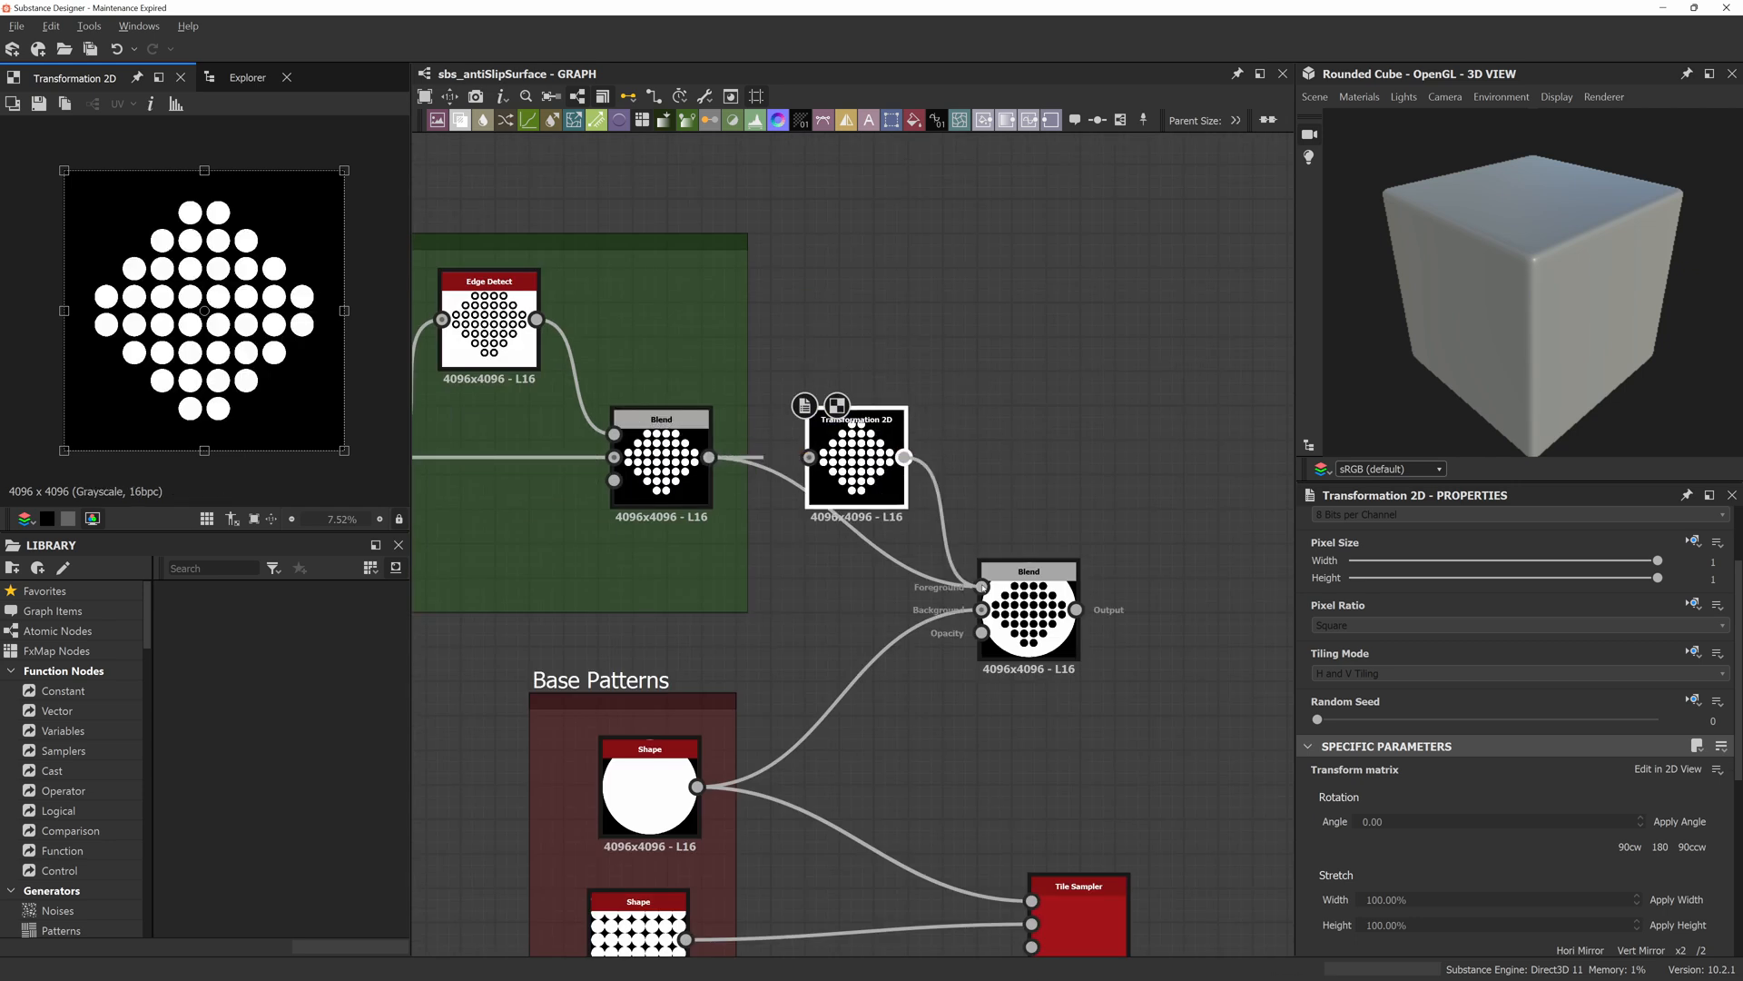
Set the Transformation 2D node's stretch to 65% in both height and width.
{"action": "scroll", "coordinate": [1686, 778], "scroll_direction": "down", "scroll_amount": 3}
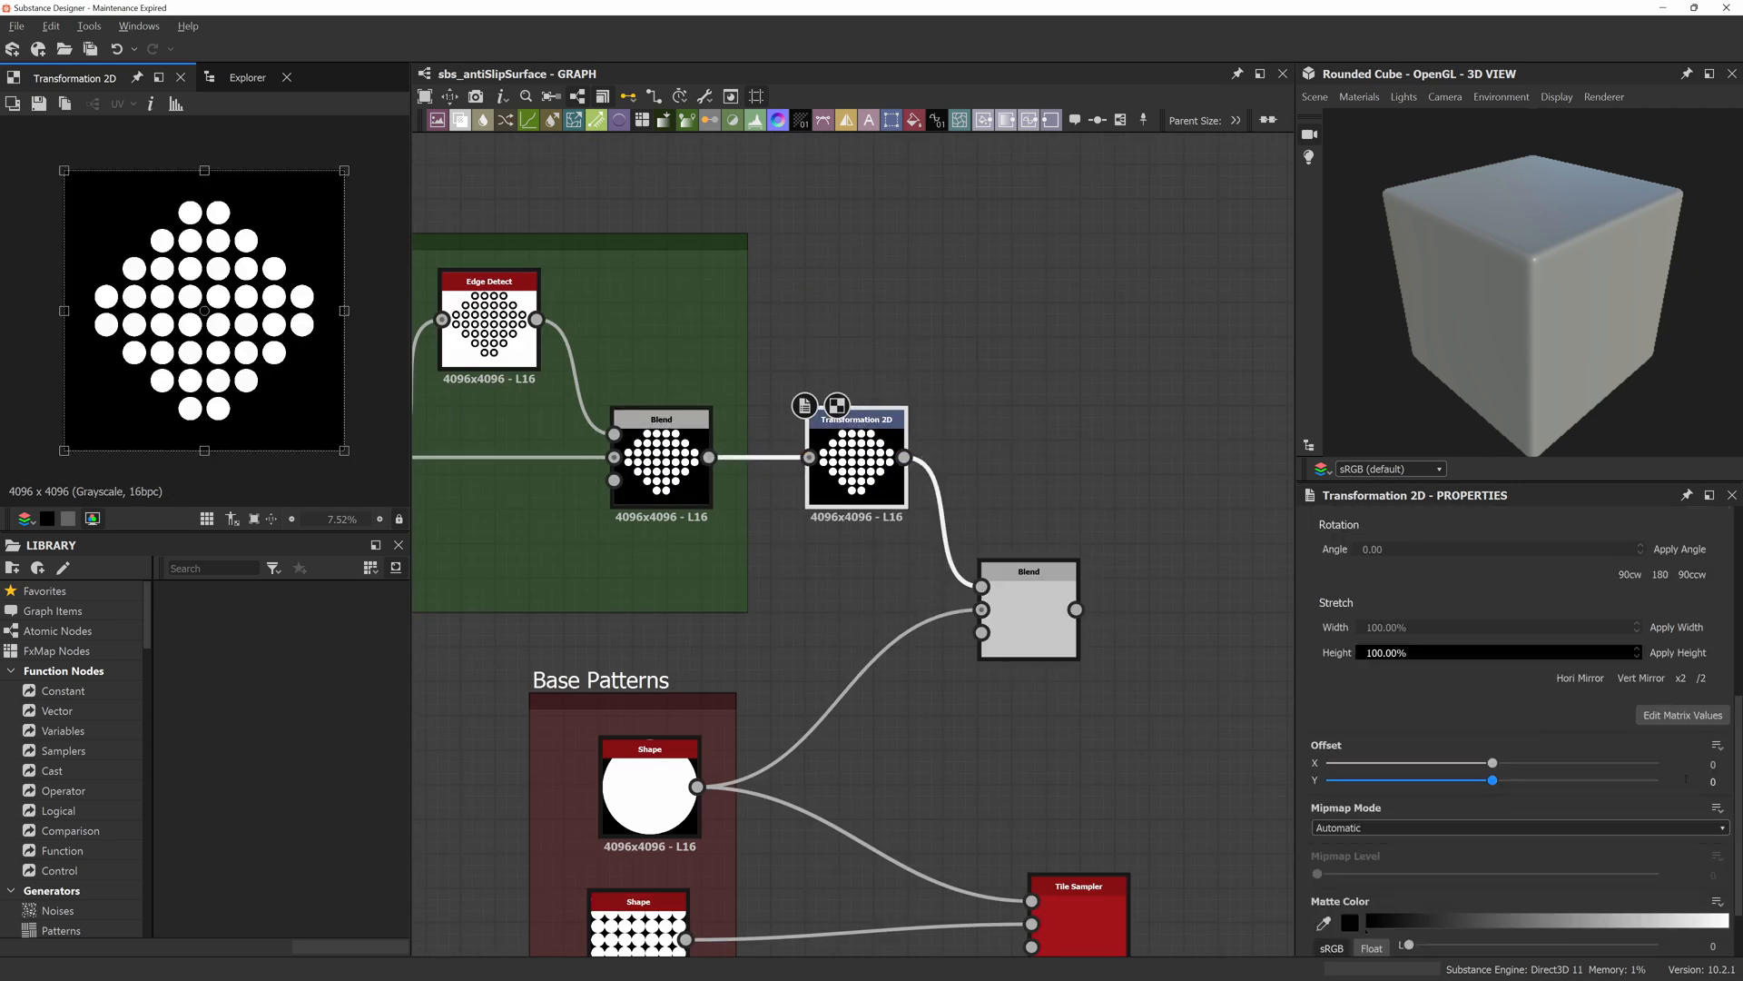
{"action": "left_click_drag", "start_coordinate": [1377, 653], "coordinate": [1449, 716]}
{"action": "key", "text": "ctrl+a"}
{"action": "type", "text": "65"}
{"action": "key", "text": "Return"}
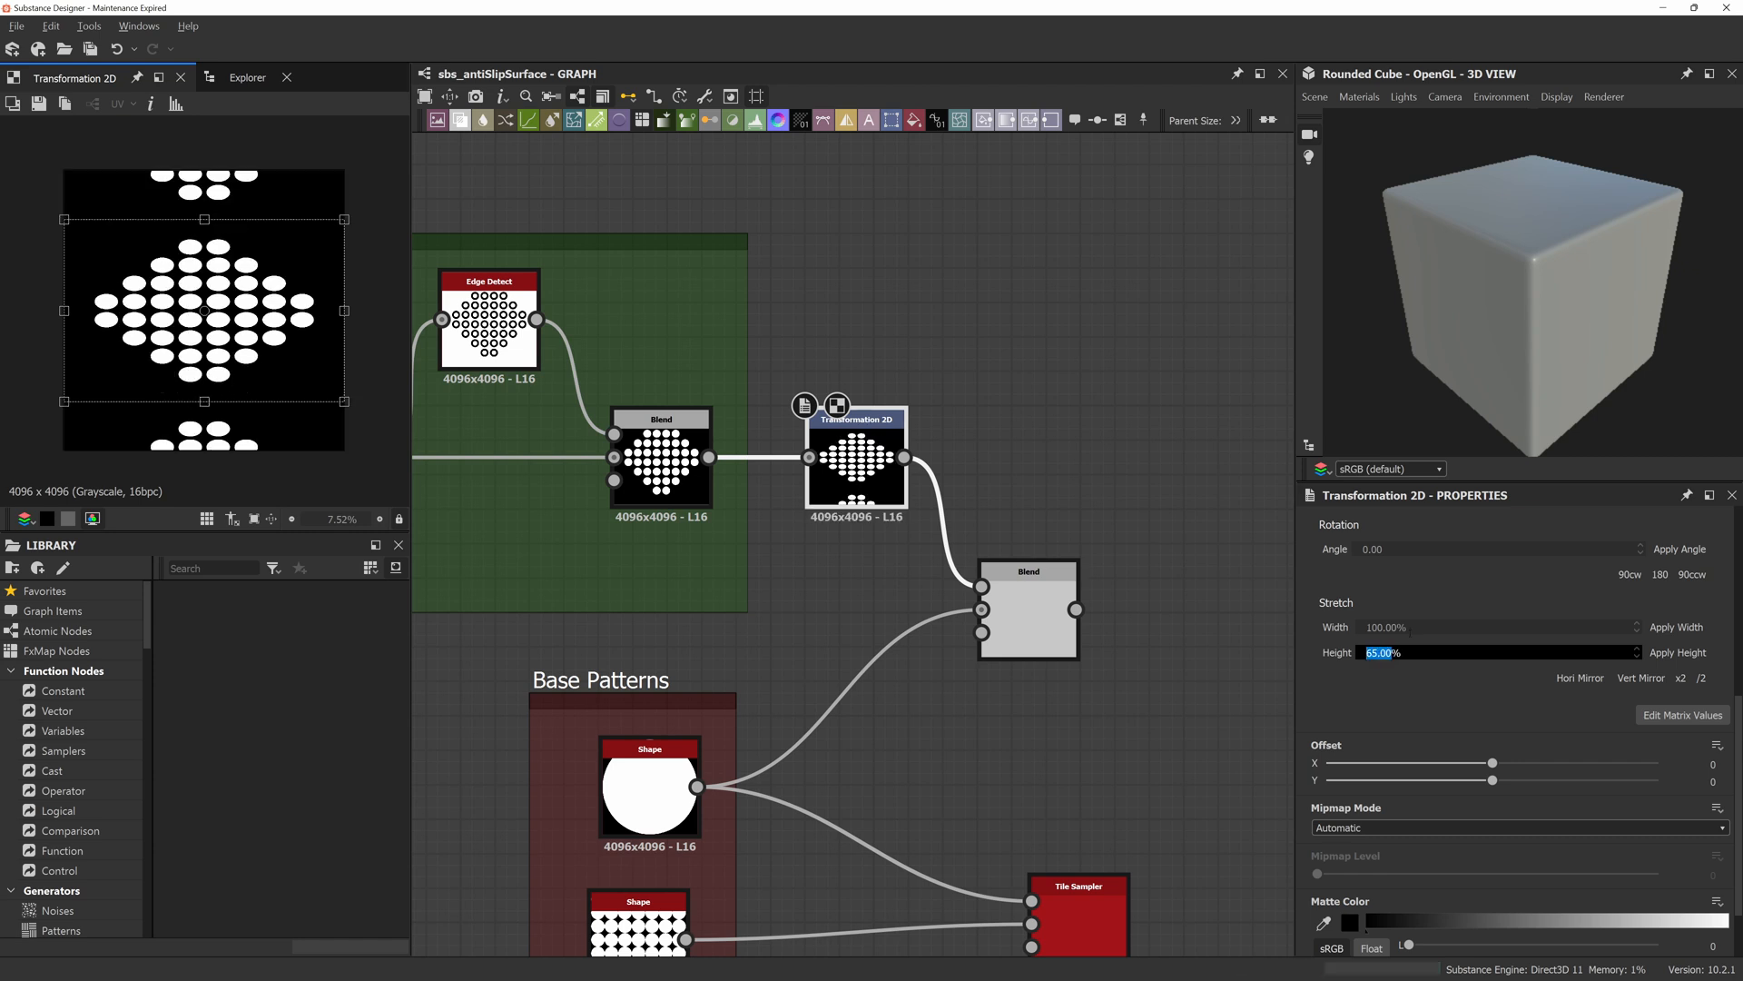
{"action": "left_click", "coordinate": [1409, 627]}
{"action": "double_click", "coordinate": [1406, 627]}
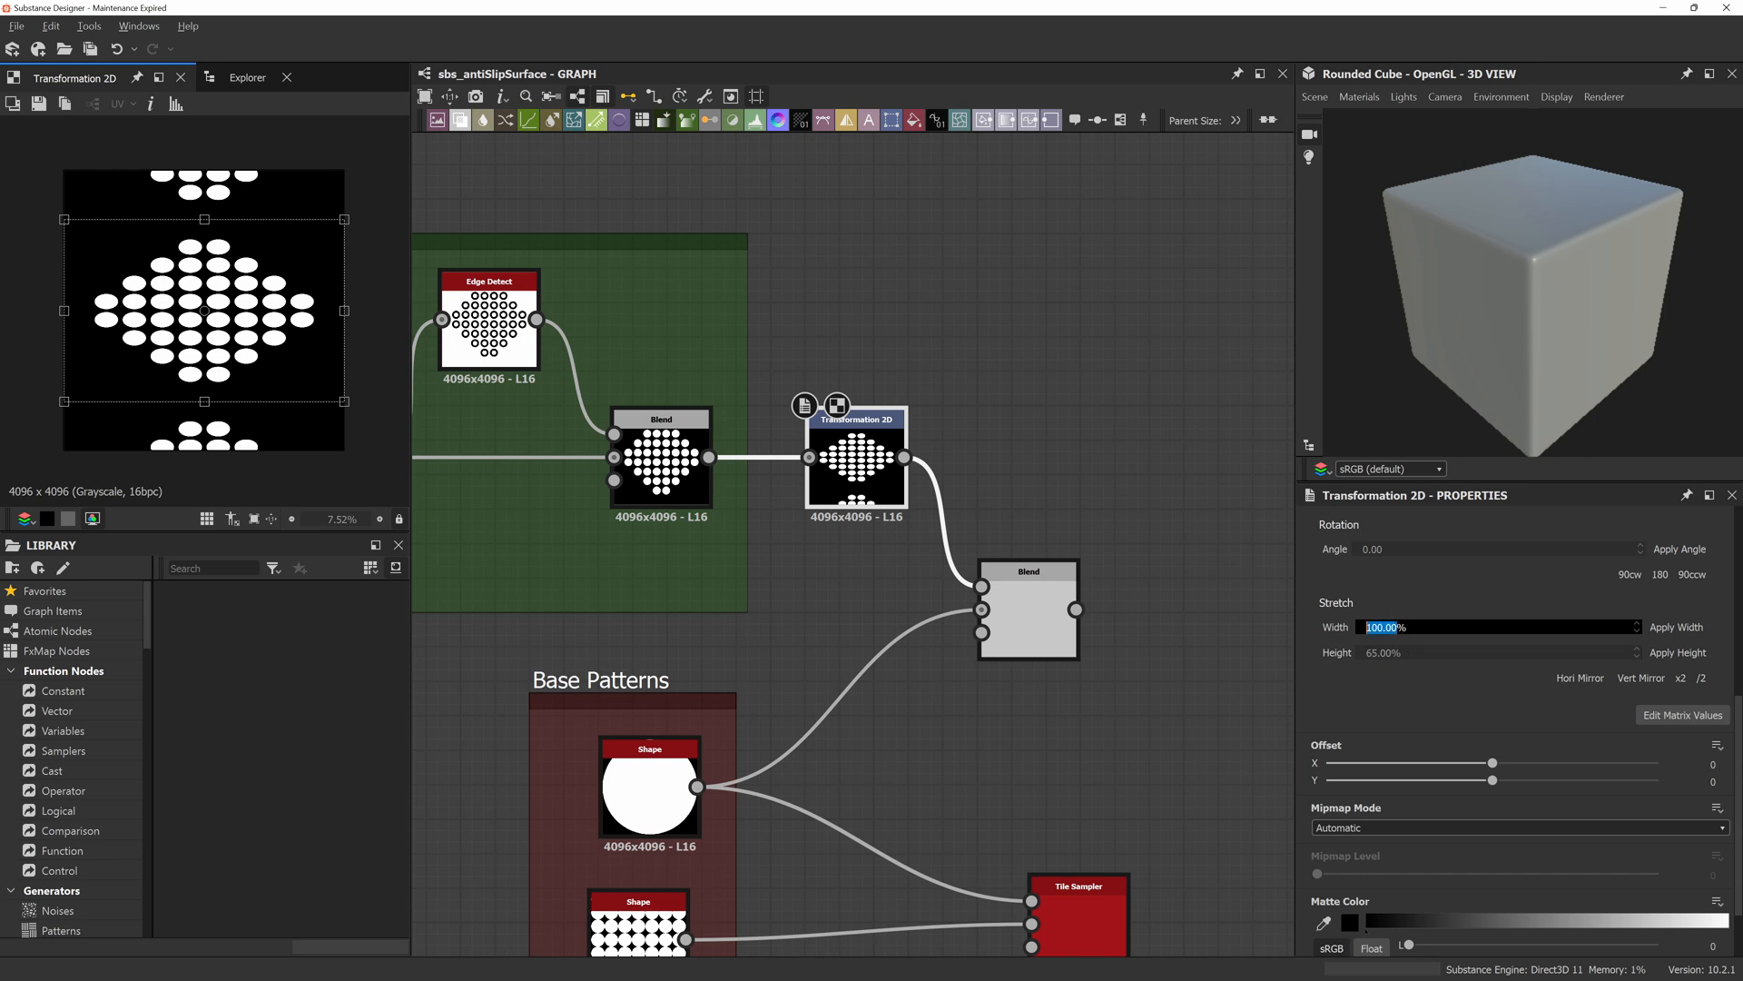
{"action": "type", "text": "65"}
{"action": "key", "text": "Return"}
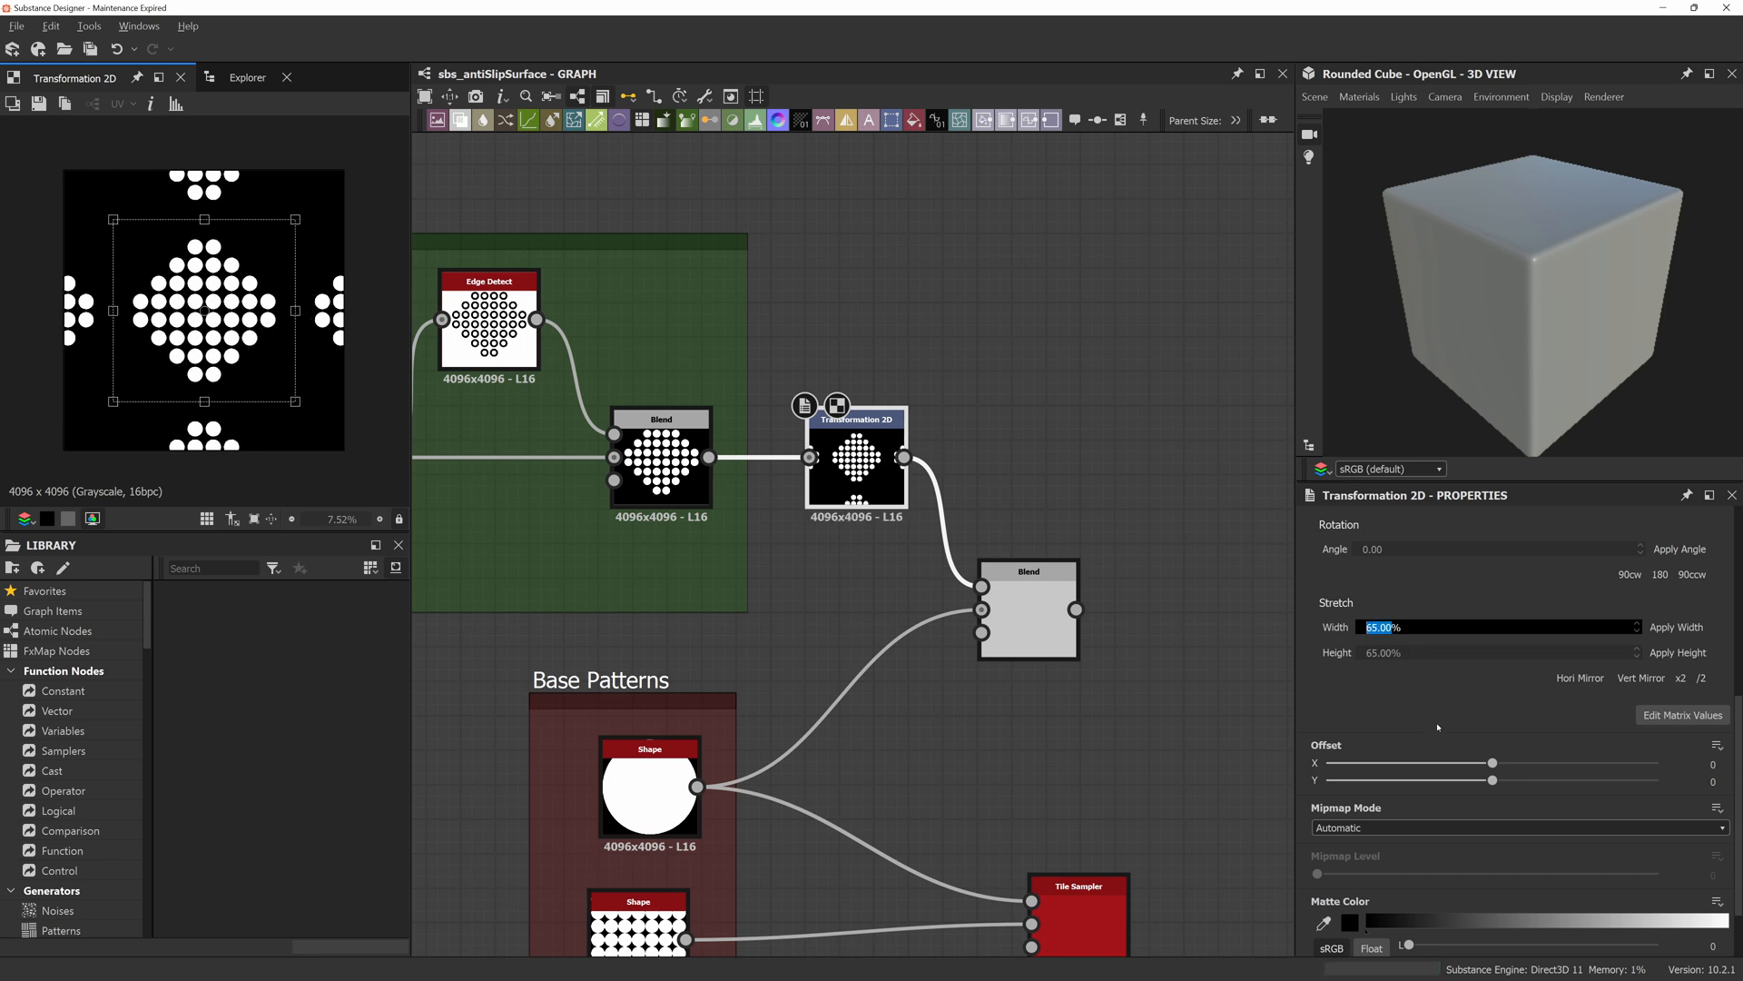
Make the Transformation 2D node's tiling mode absolute with No Tiling, and preview the Subtract Blend.
{"action": "scroll", "coordinate": [1437, 726], "scroll_direction": "up", "scroll_amount": 5}
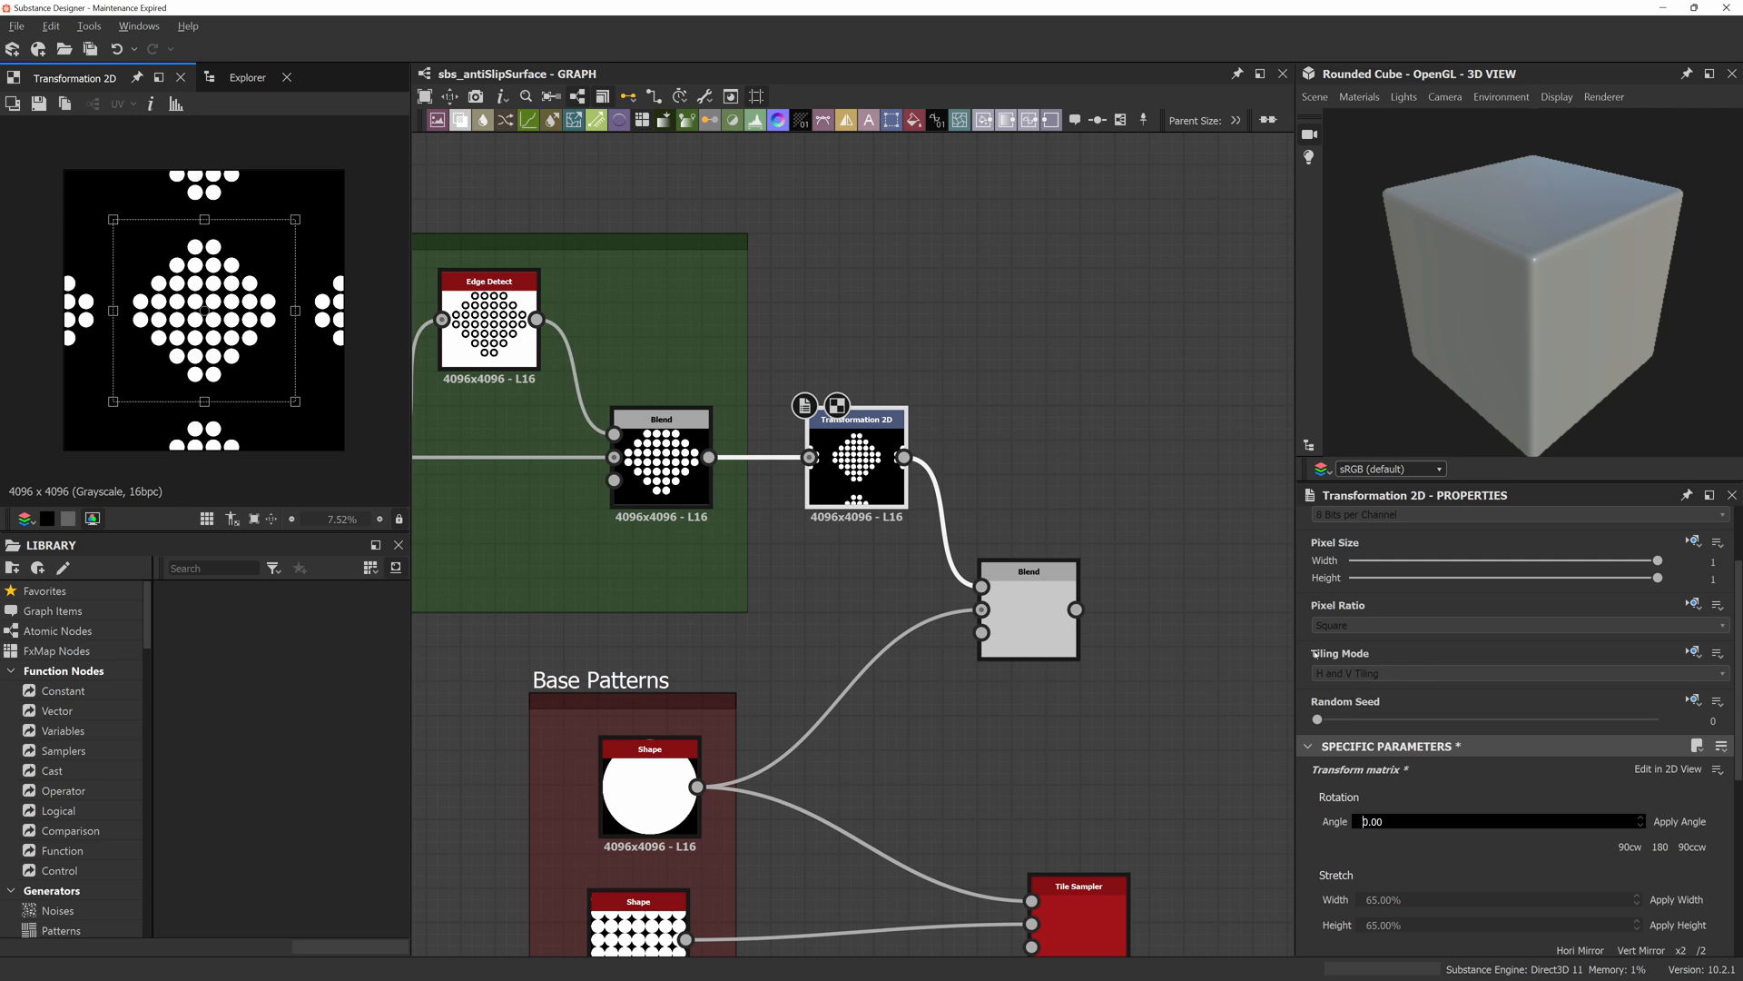
{"action": "left_click", "coordinate": [1693, 651]}
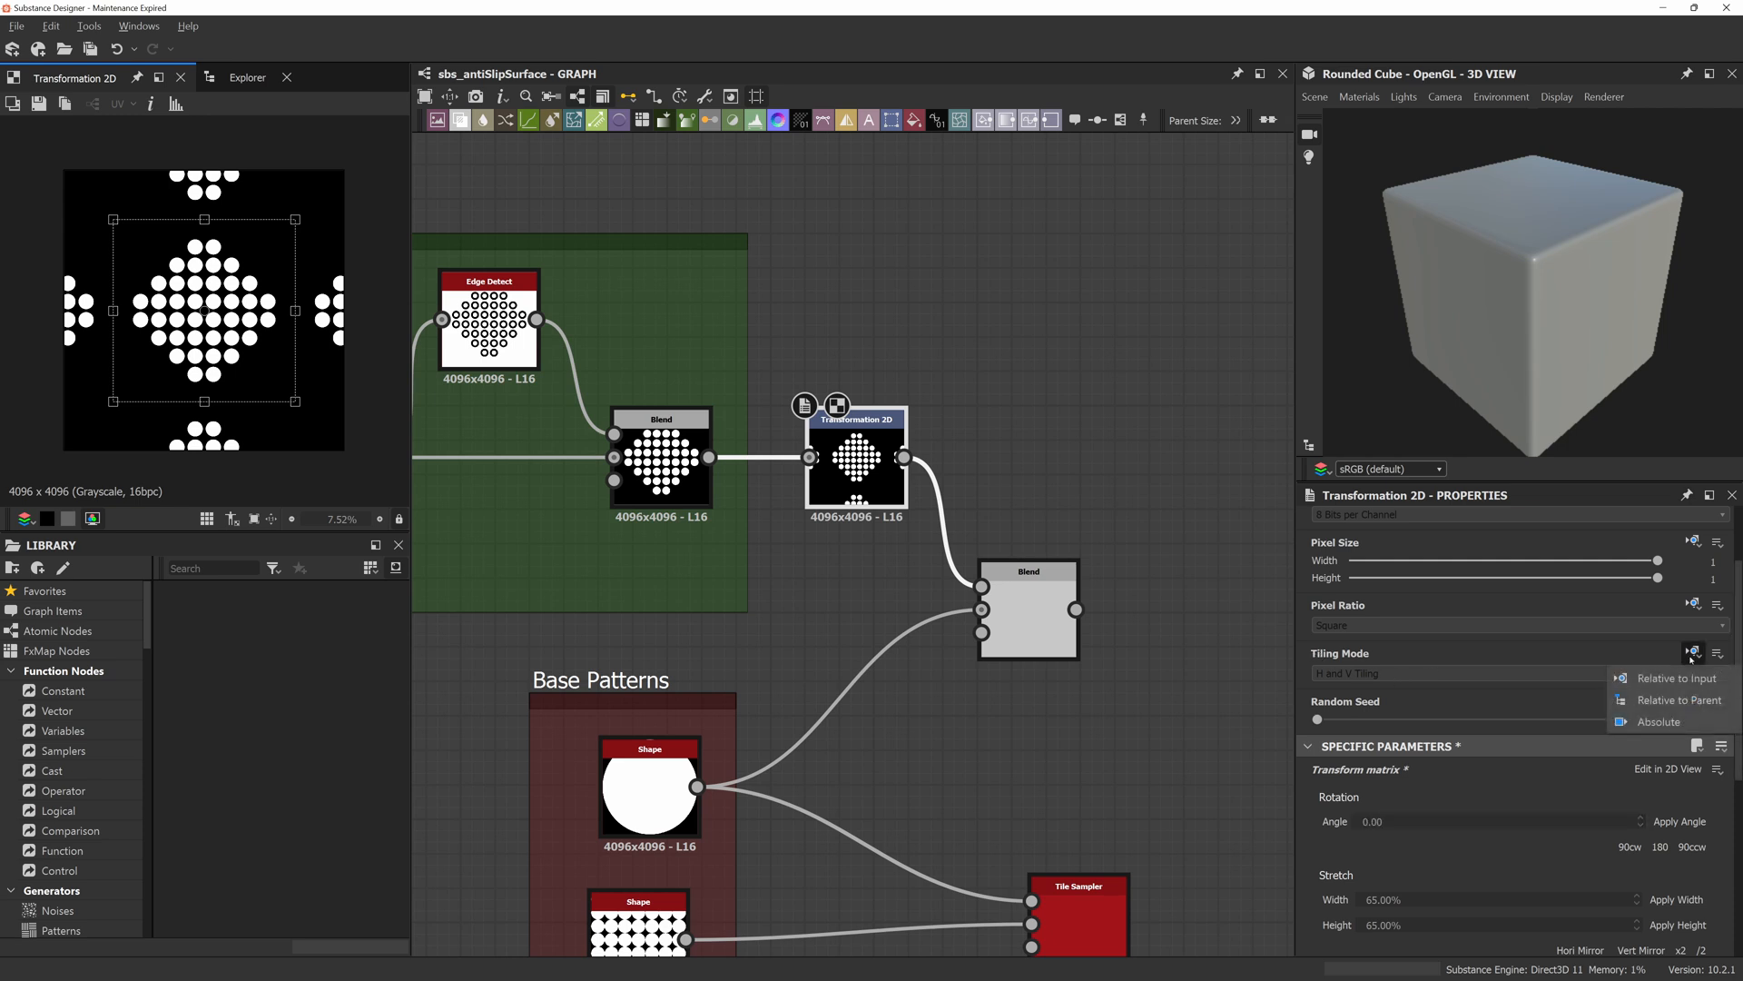
{"action": "left_click", "coordinate": [1643, 722]}
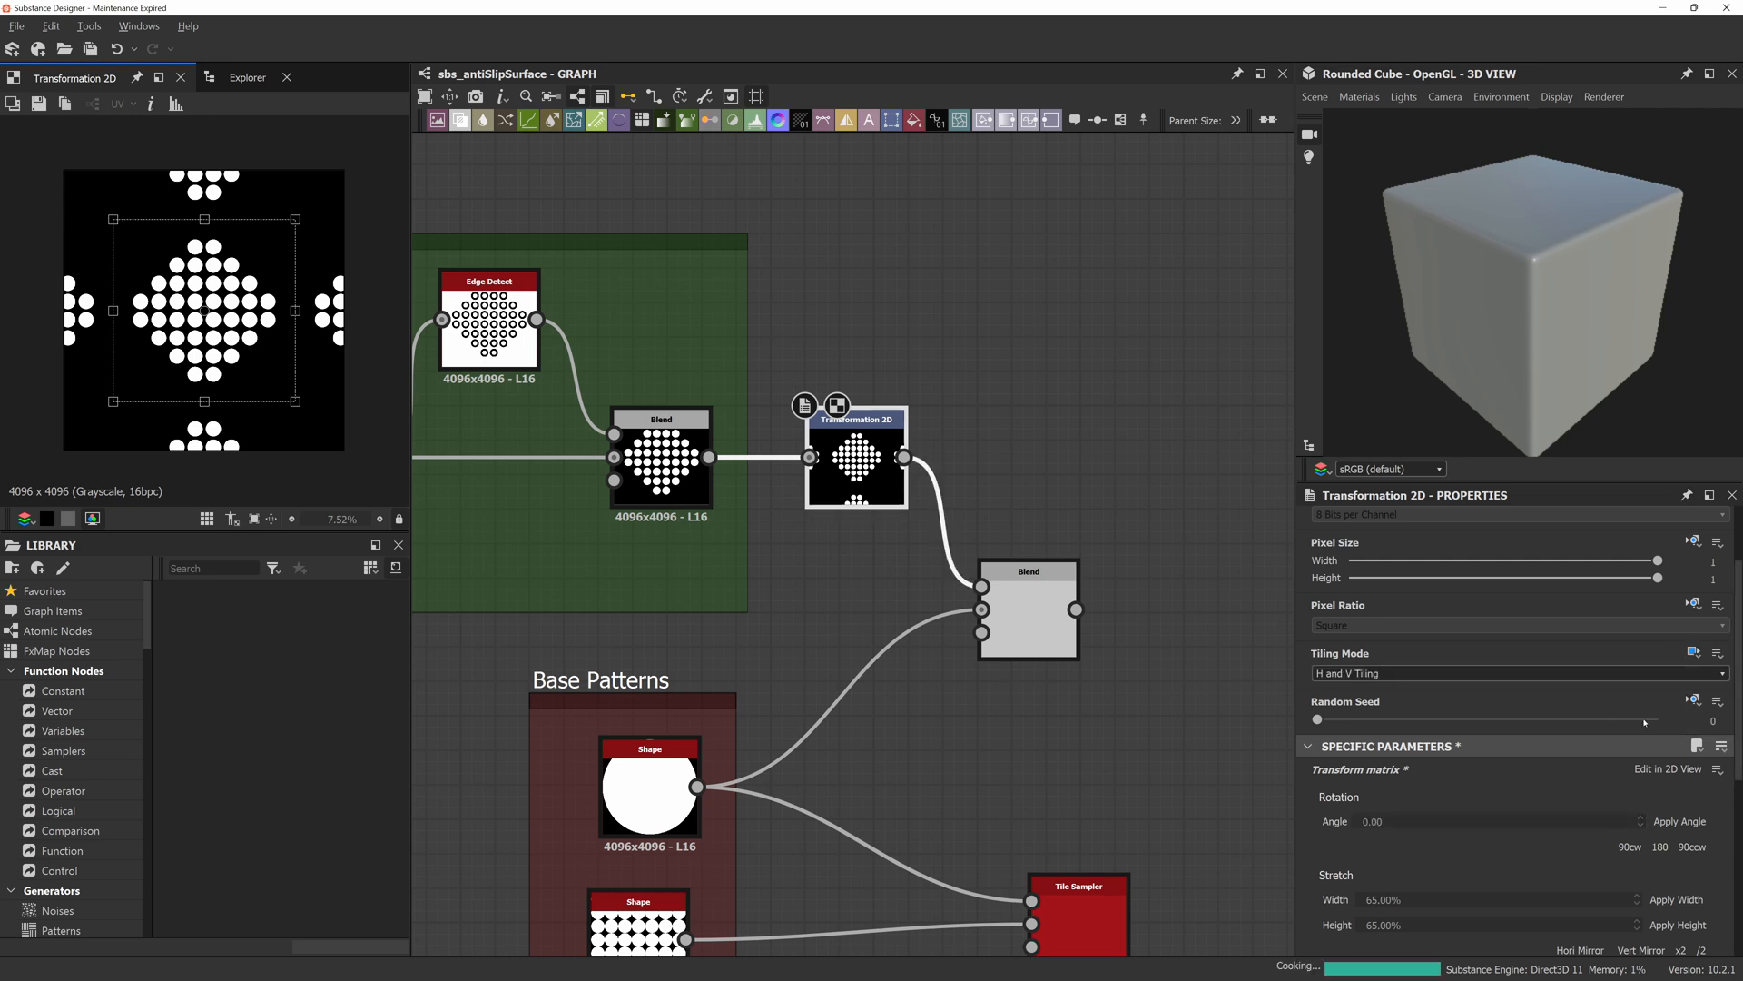
{"action": "left_click", "coordinate": [1555, 674]}
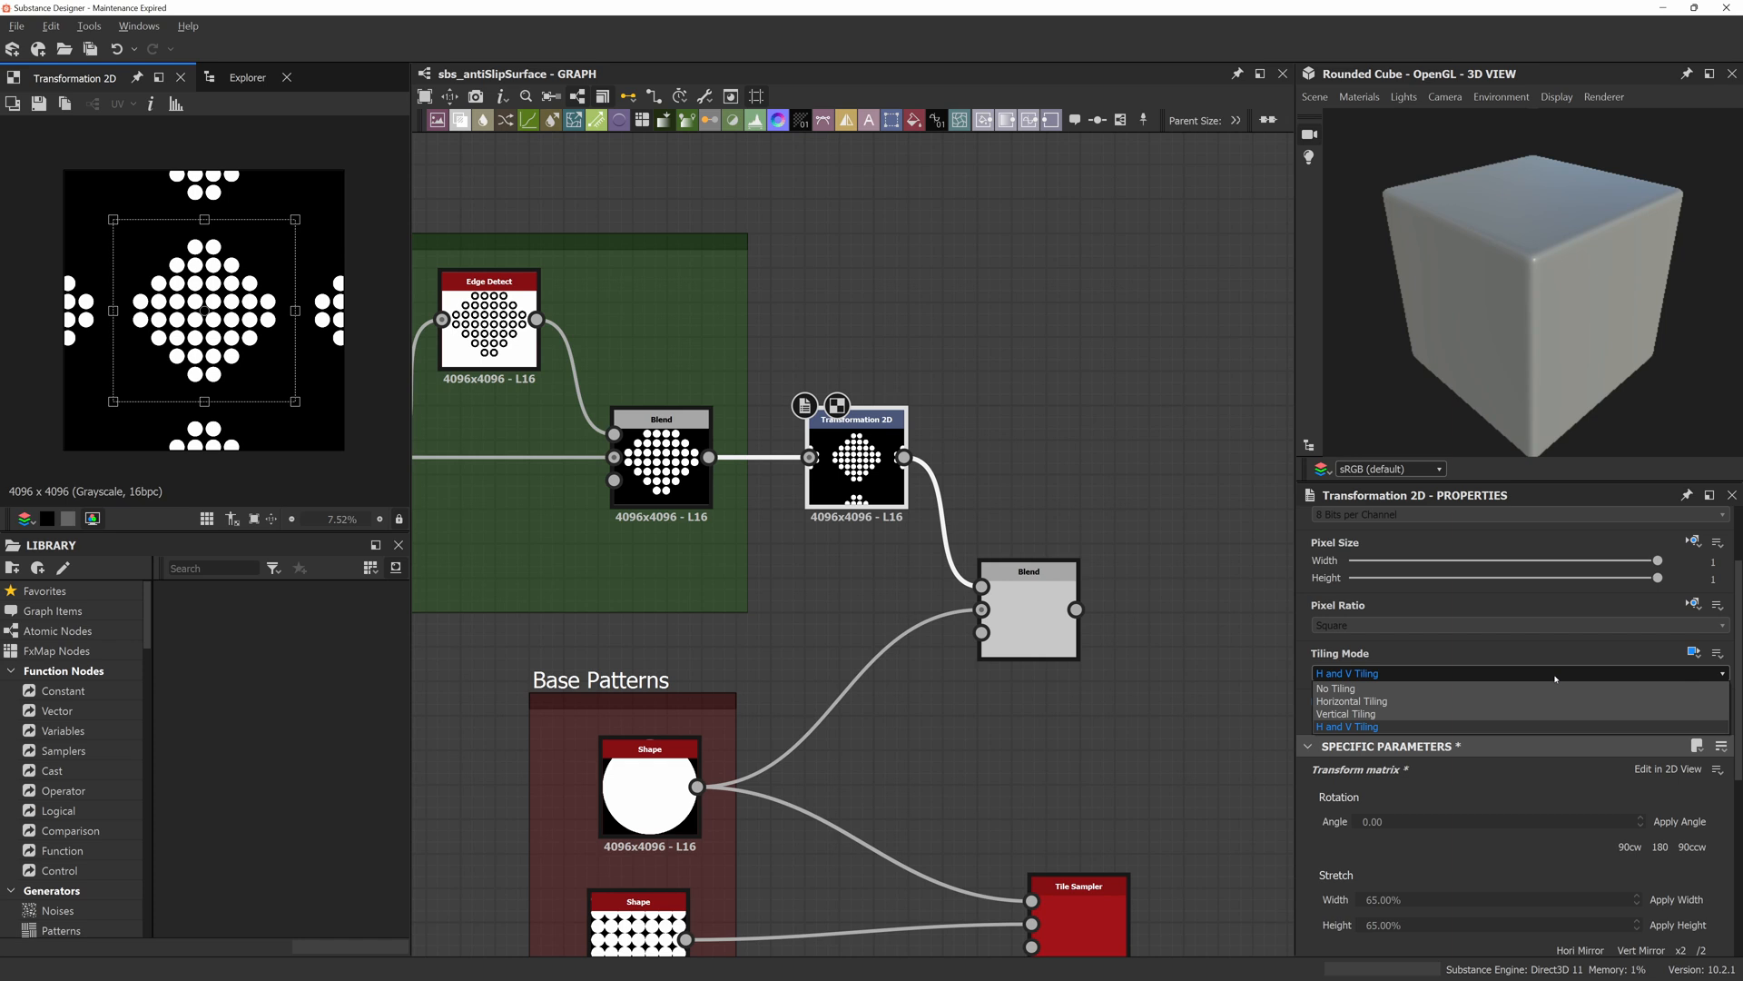
{"action": "left_click", "coordinate": [1350, 690]}
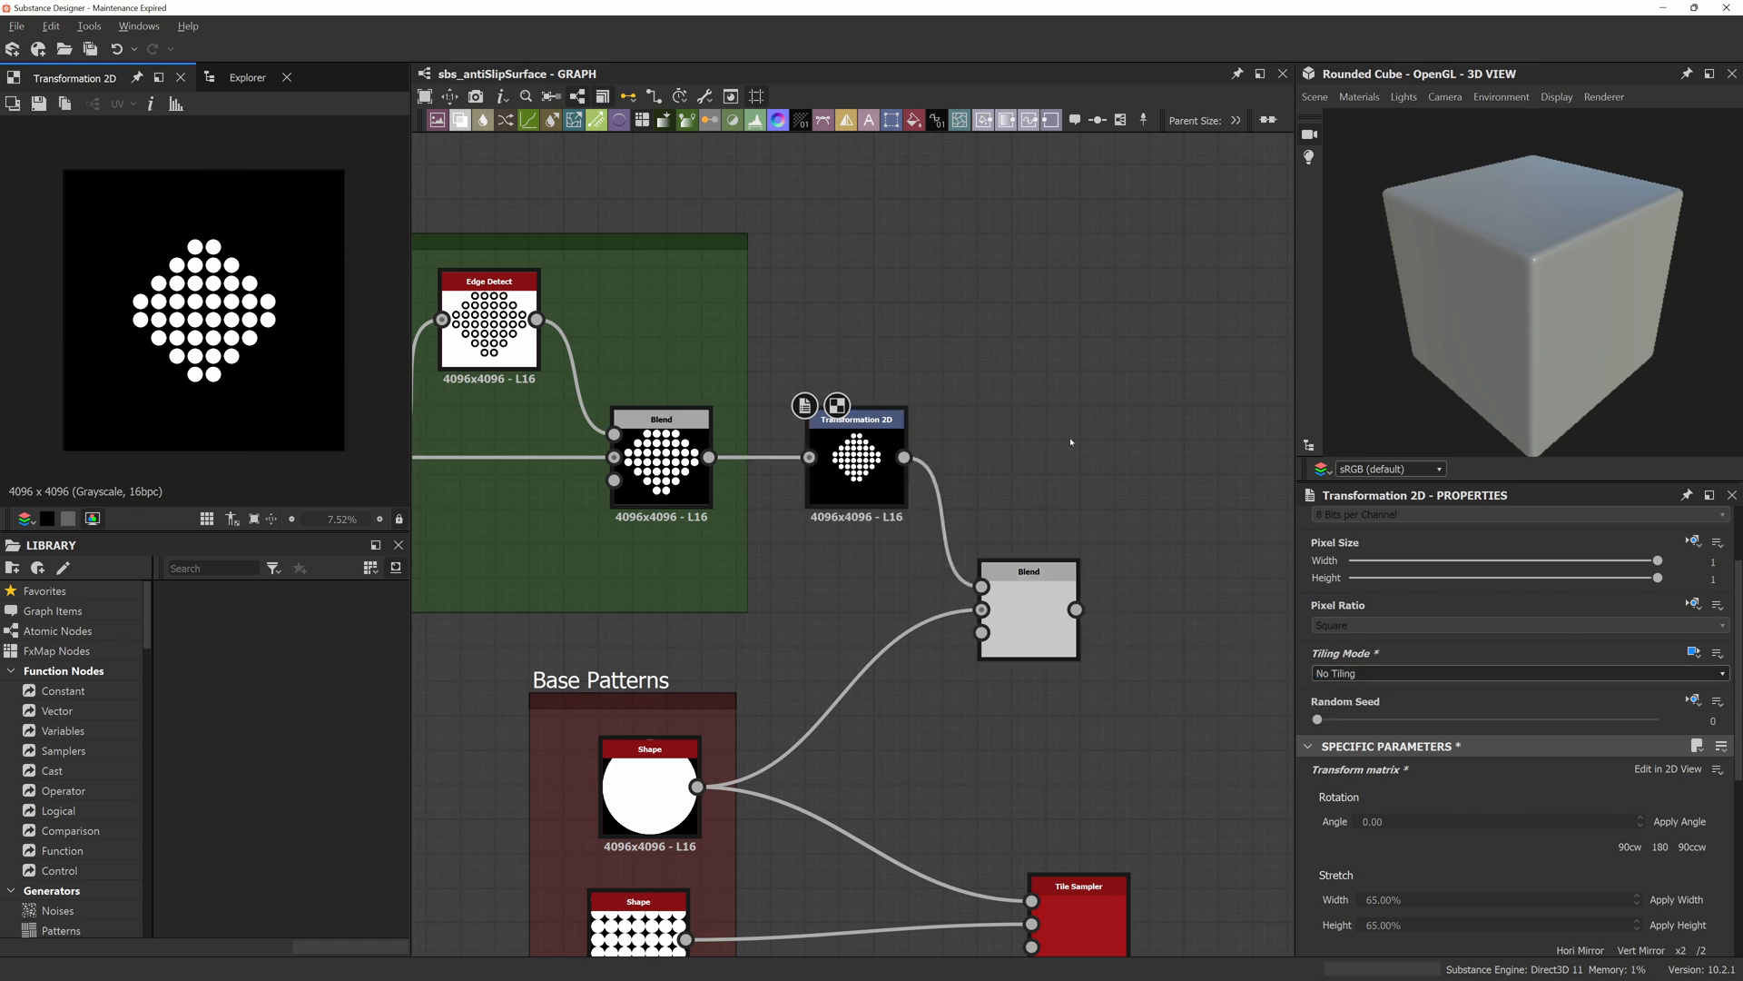
{"action": "double_click", "coordinate": [997, 608]}
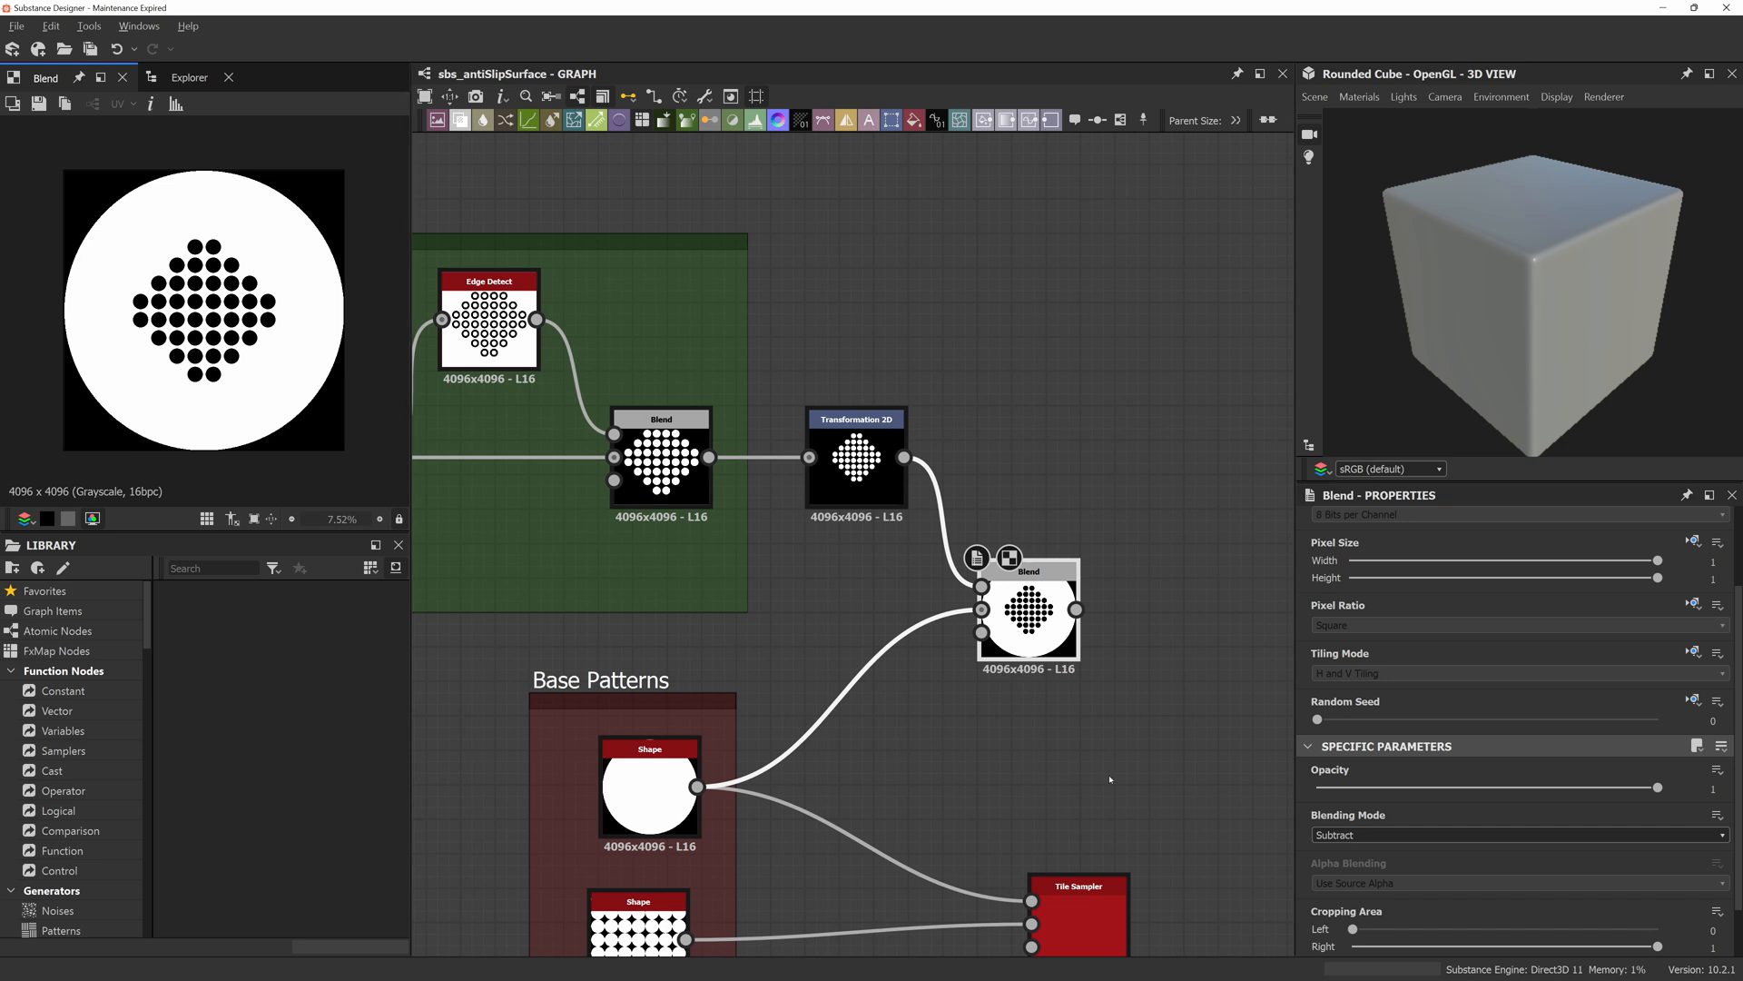
Feed the Subtract Blend into the Tile Sampler's first pattern input in place of the disc, move the Tile Sampler further away and inspect its output.
{"action": "middle_click_drag", "start_coordinate": [1109, 779], "coordinate": [994, 600]}
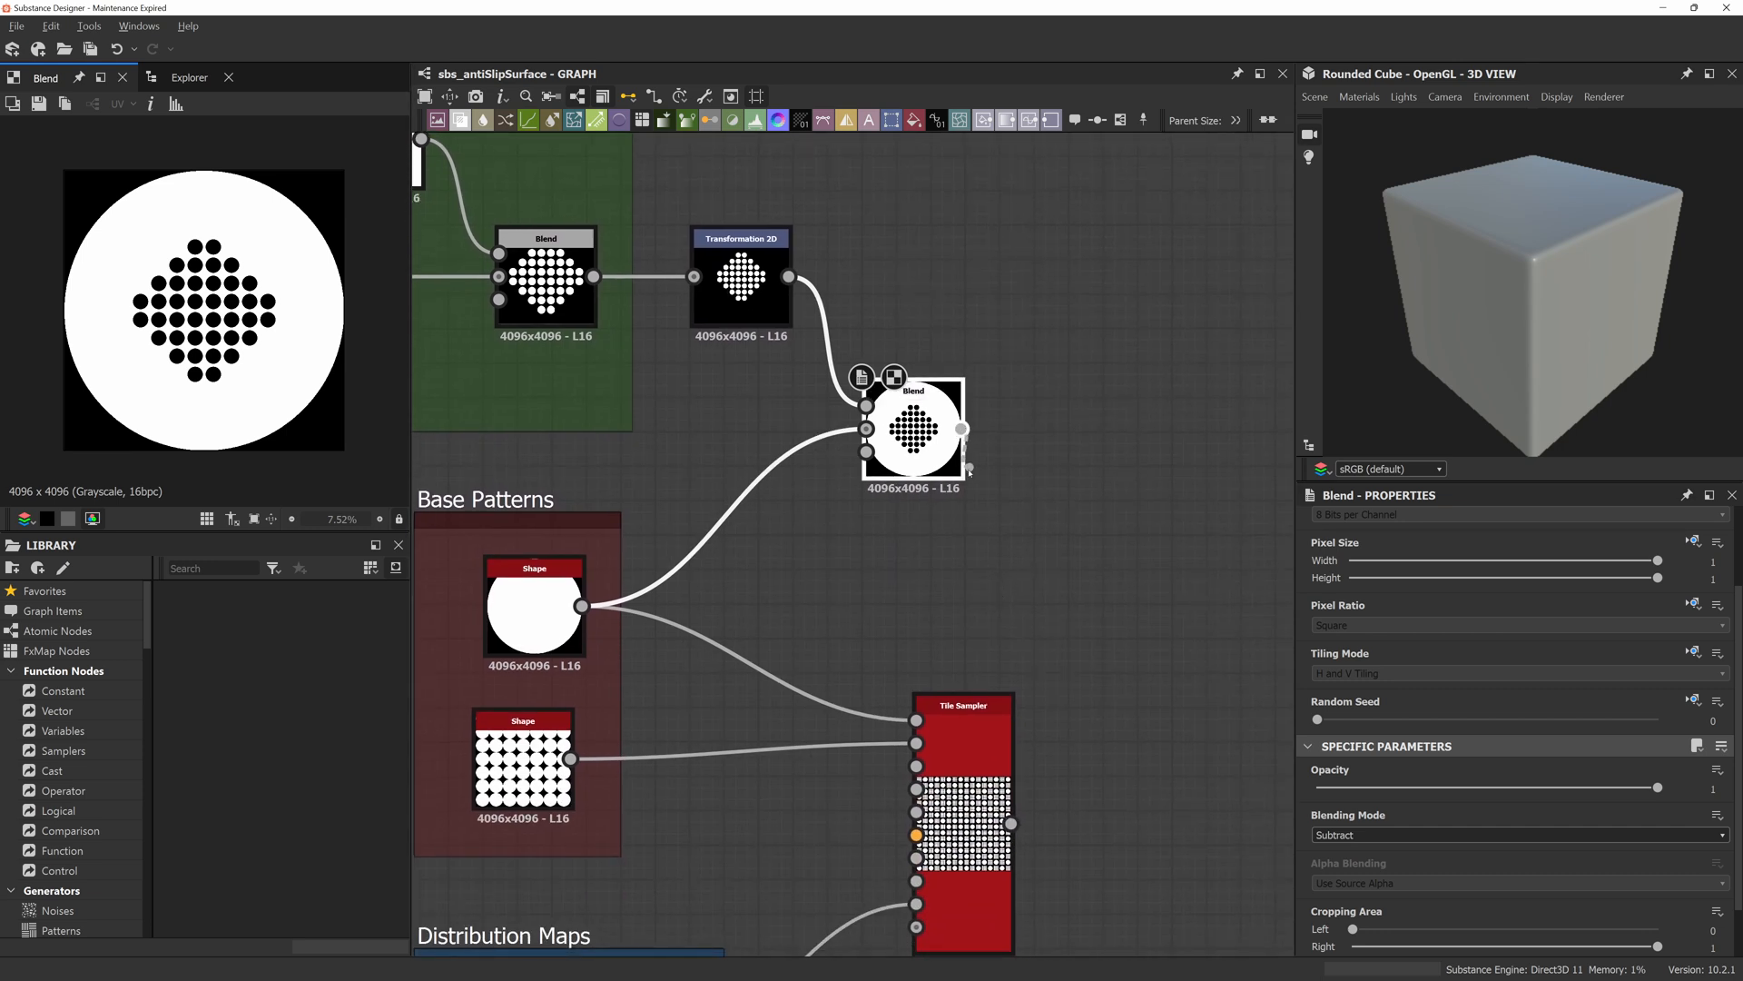
{"action": "left_click_drag", "start_coordinate": [968, 470], "coordinate": [1147, 705]}
{"action": "scroll", "coordinate": [1111, 663], "scroll_direction": "down", "scroll_amount": 4}
{"action": "middle_click_drag", "start_coordinate": [1078, 603], "coordinate": [1053, 548]}
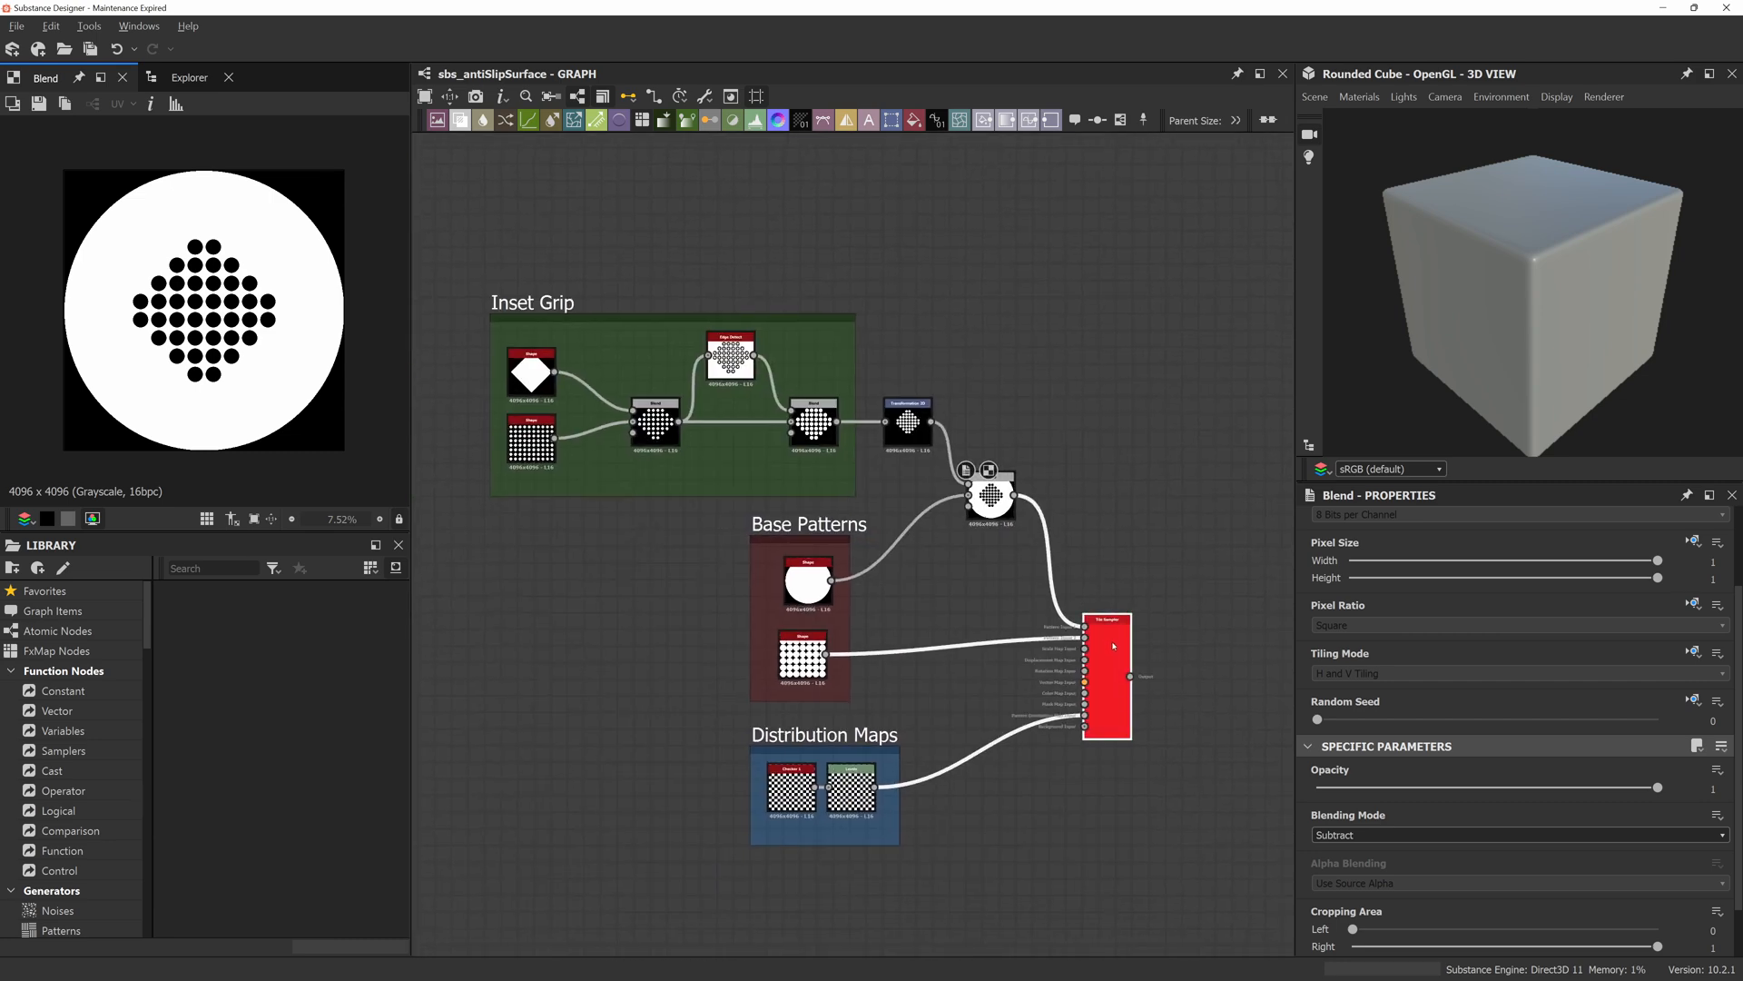
{"action": "left_click_drag", "start_coordinate": [1109, 643], "coordinate": [1159, 659]}
{"action": "double_click", "coordinate": [1159, 661]}
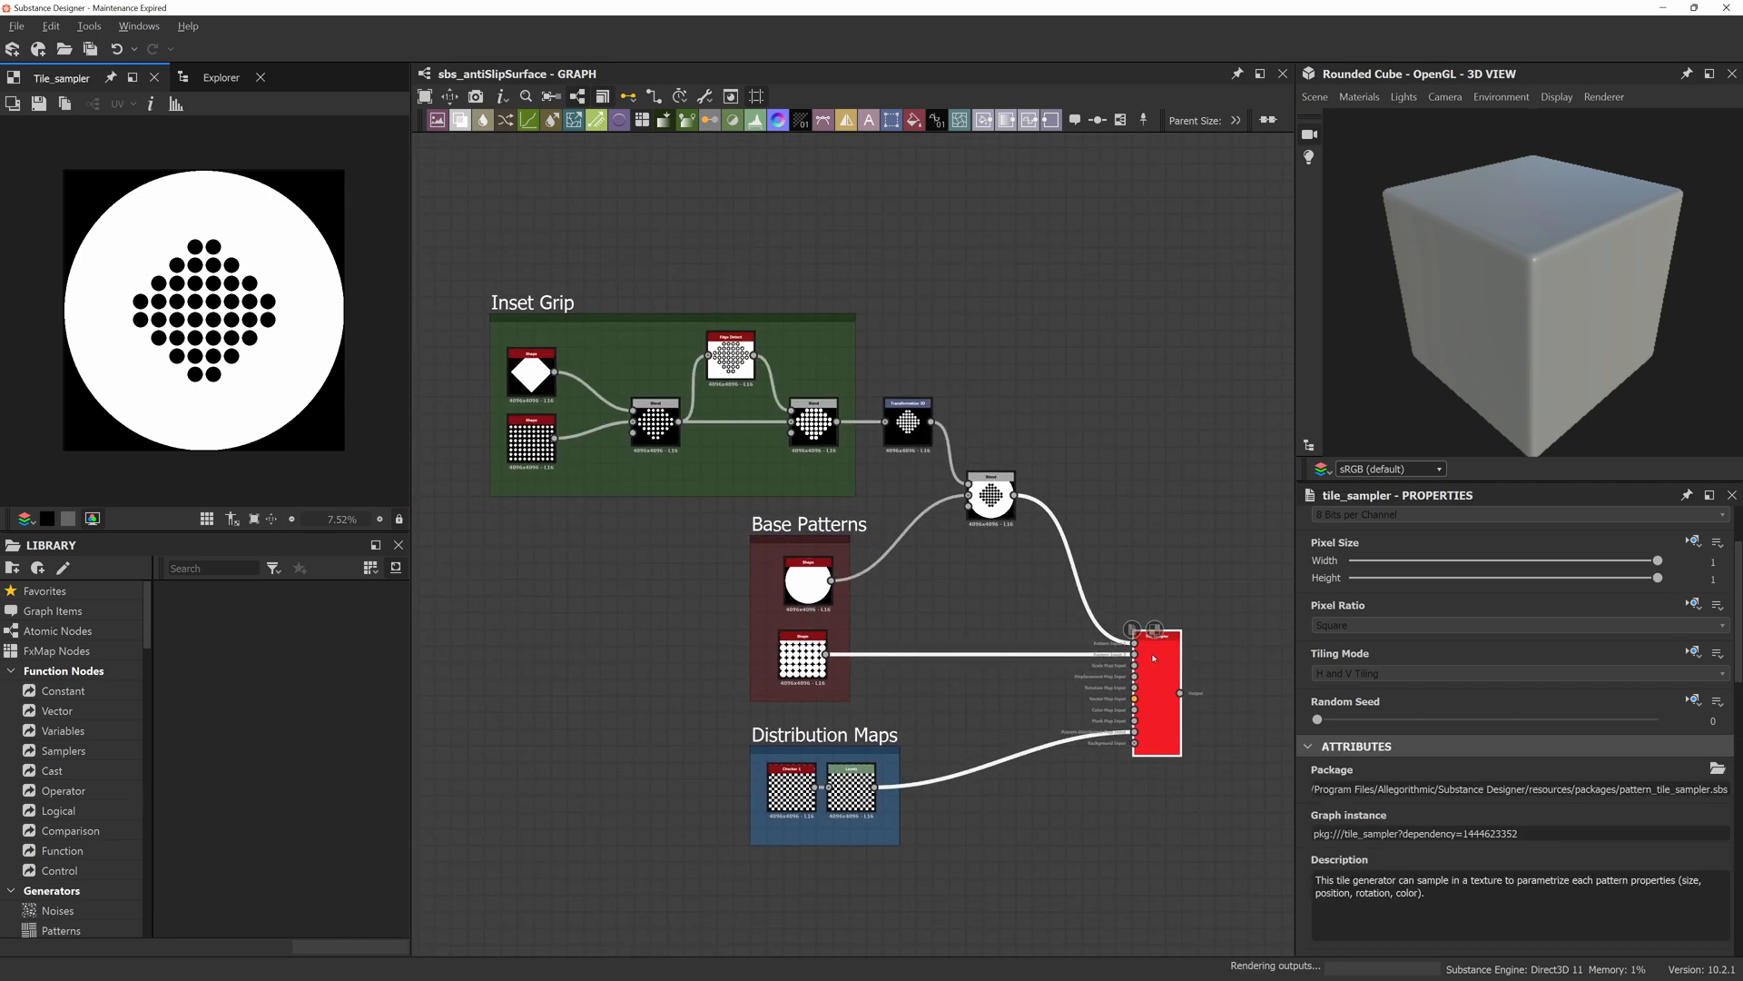
{"action": "scroll", "coordinate": [150, 231], "scroll_direction": "up", "scroll_amount": 2}
{"action": "scroll", "coordinate": [150, 233], "scroll_direction": "down", "scroll_amount": 3}
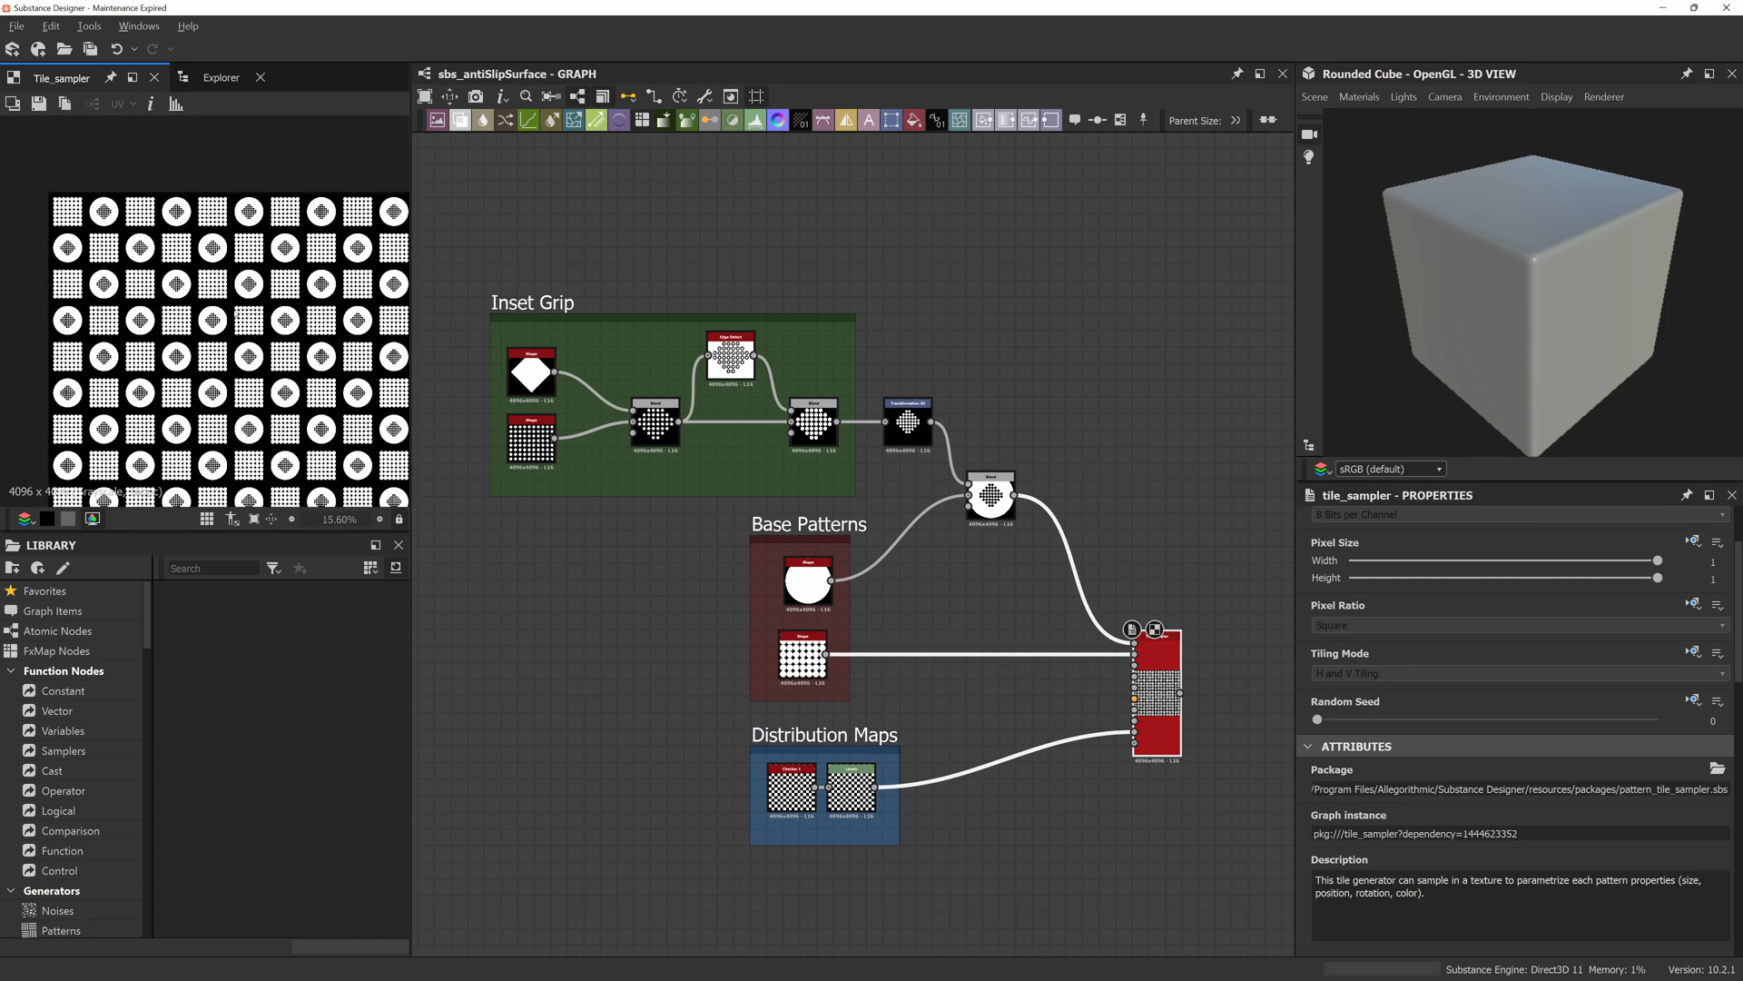
{"action": "scroll", "coordinate": [119, 180], "scroll_direction": "up", "scroll_amount": 5}
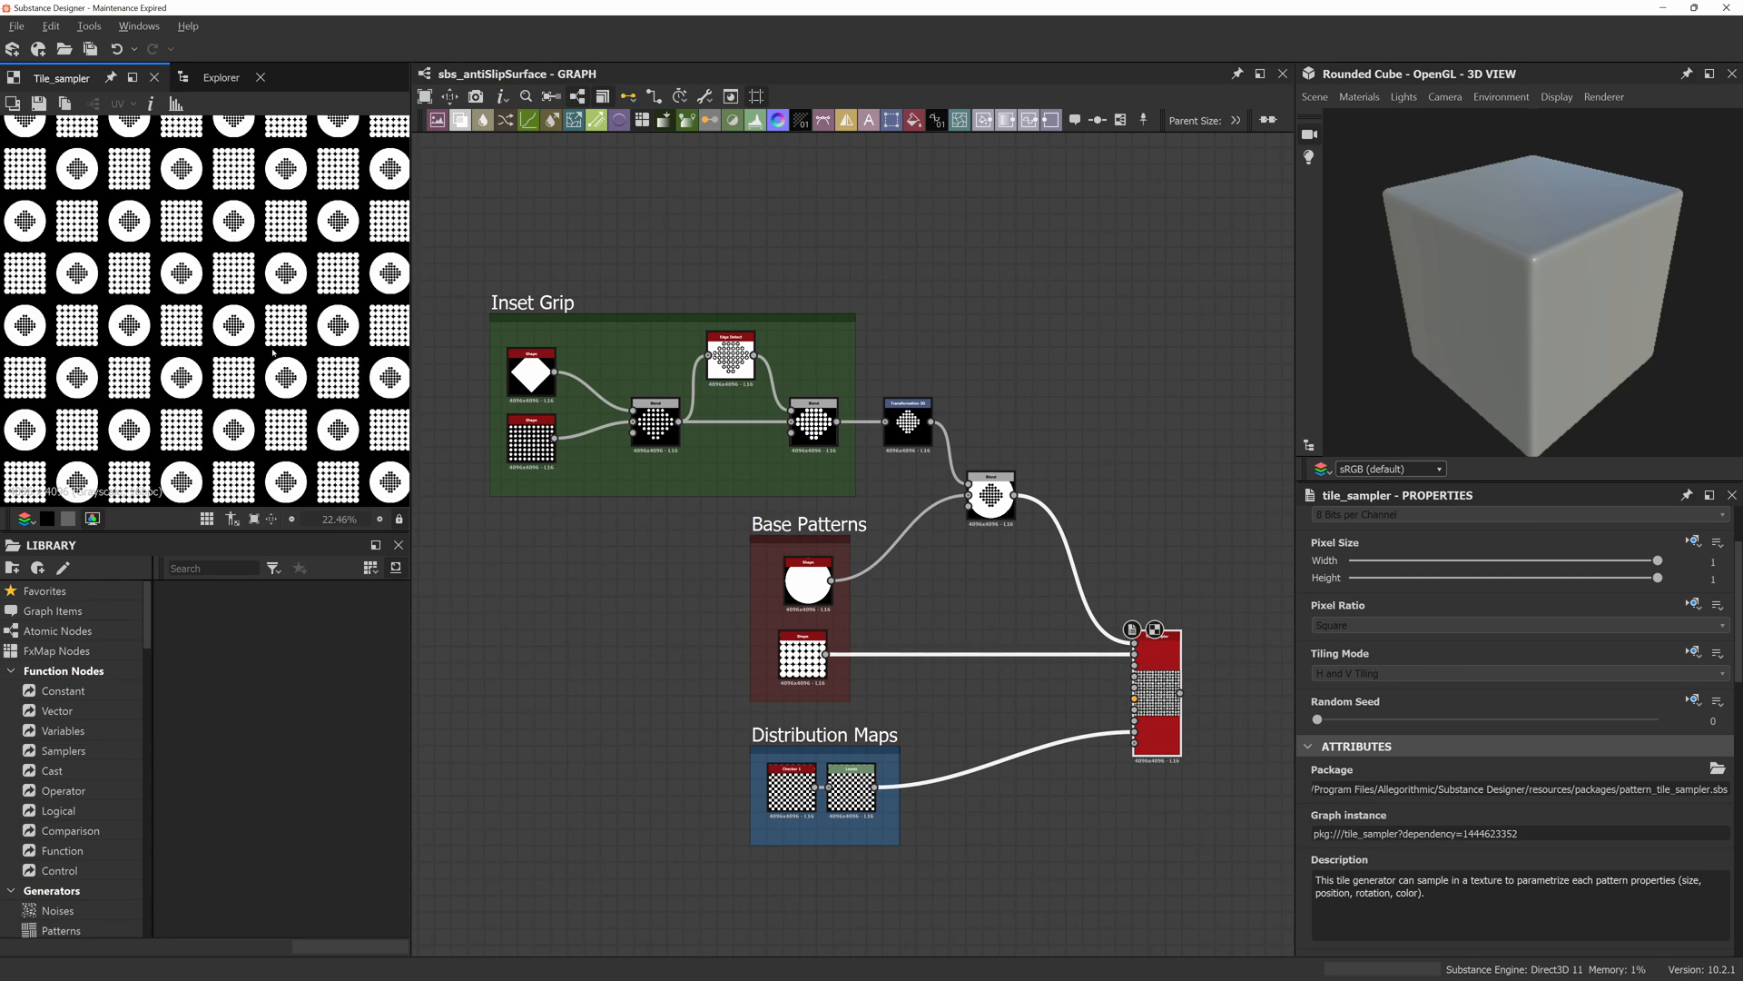
{"action": "middle_click_drag", "start_coordinate": [121, 184], "coordinate": [250, 353]}
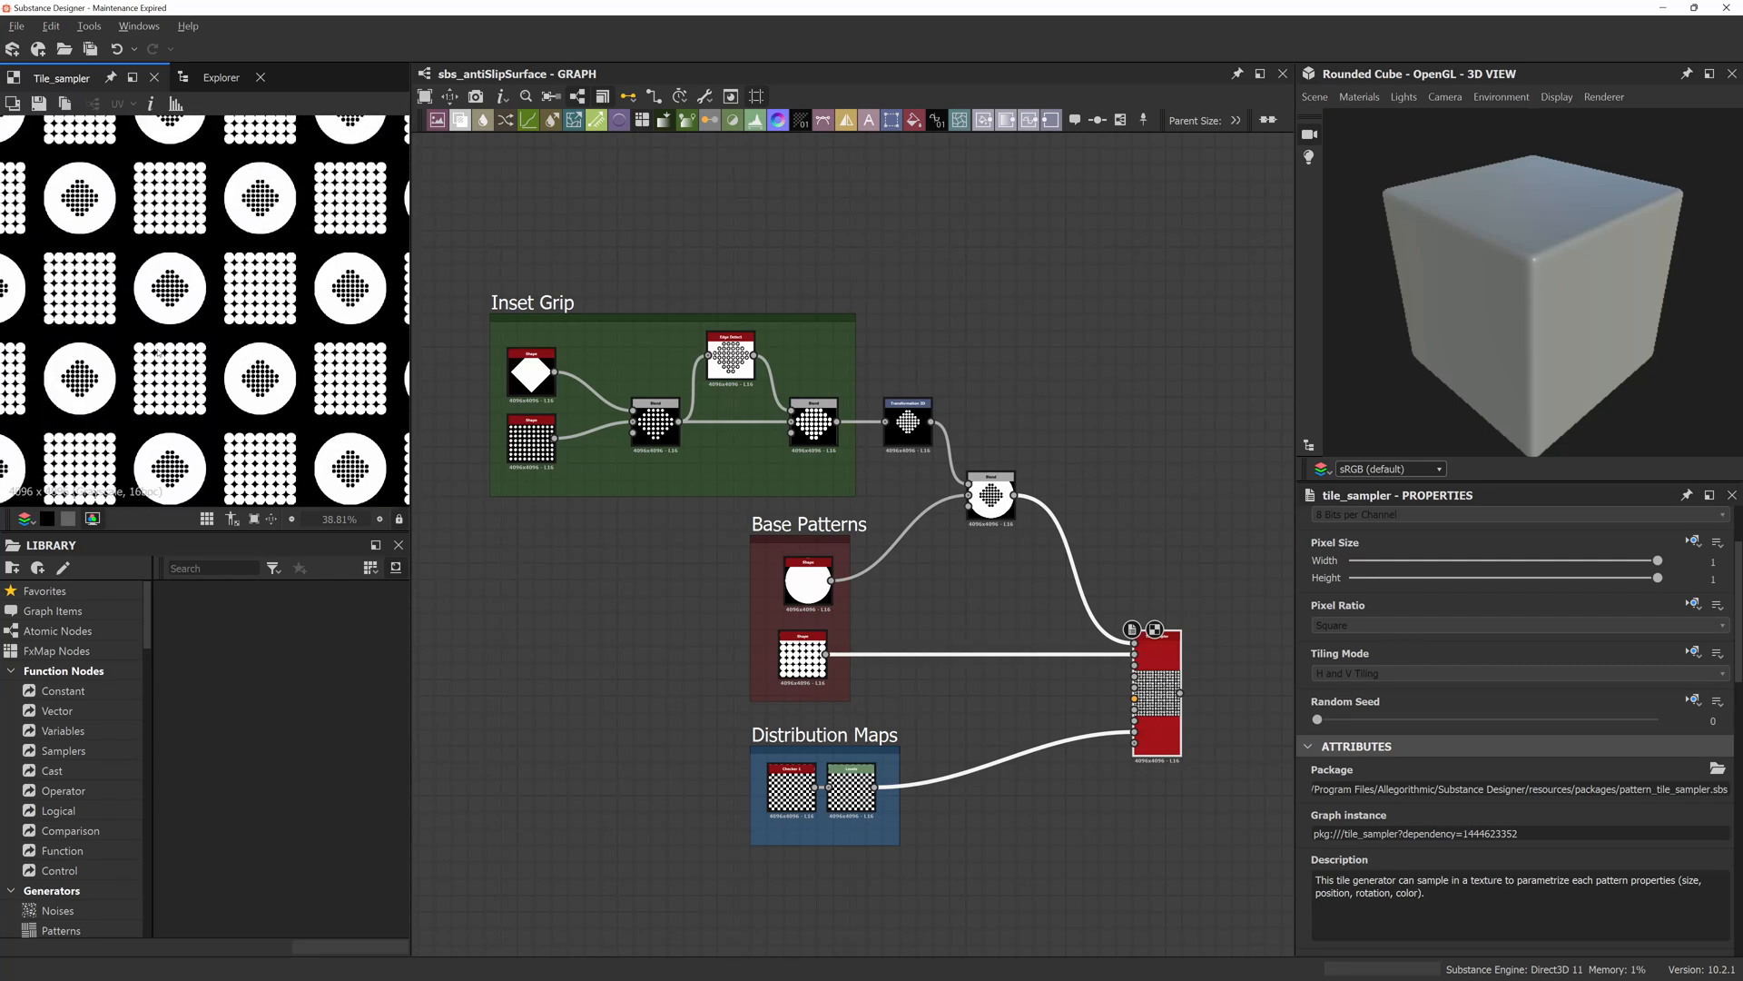
{"action": "scroll", "coordinate": [159, 352], "scroll_direction": "up", "scroll_amount": 3}
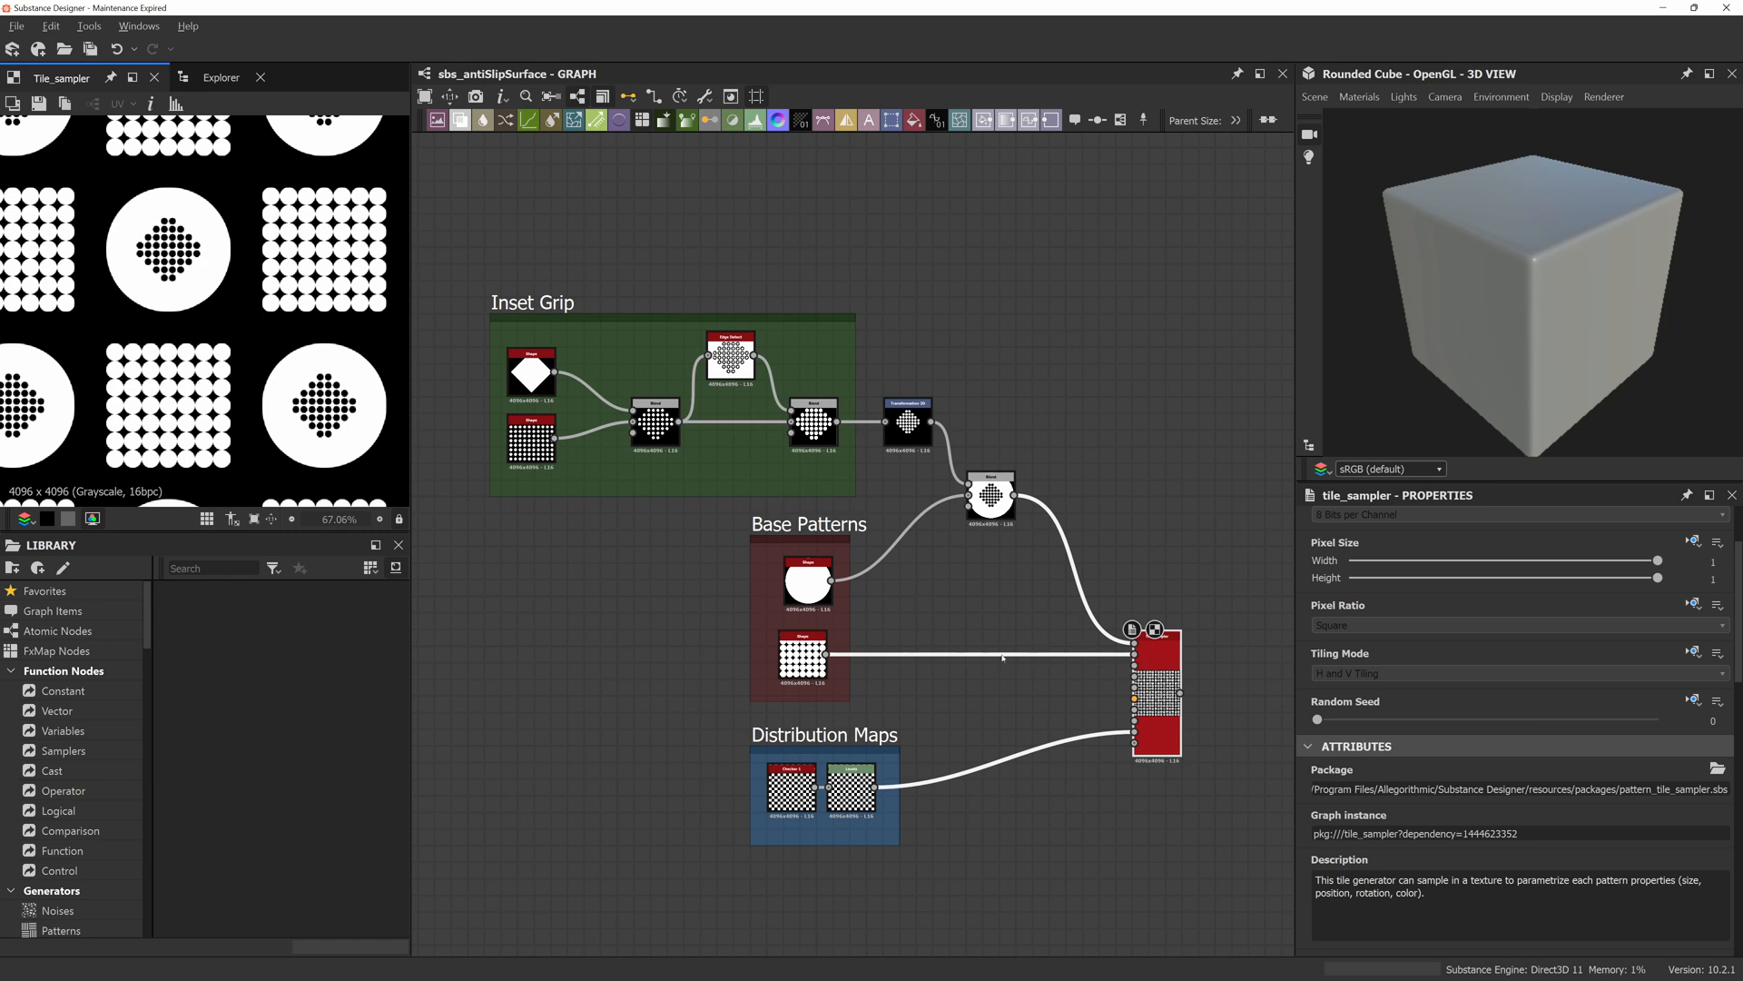
Expand the Tile Sampler's Size settings and try a Size X of 1.5.
{"action": "scroll", "coordinate": [1013, 713], "scroll_direction": "up", "scroll_amount": 3}
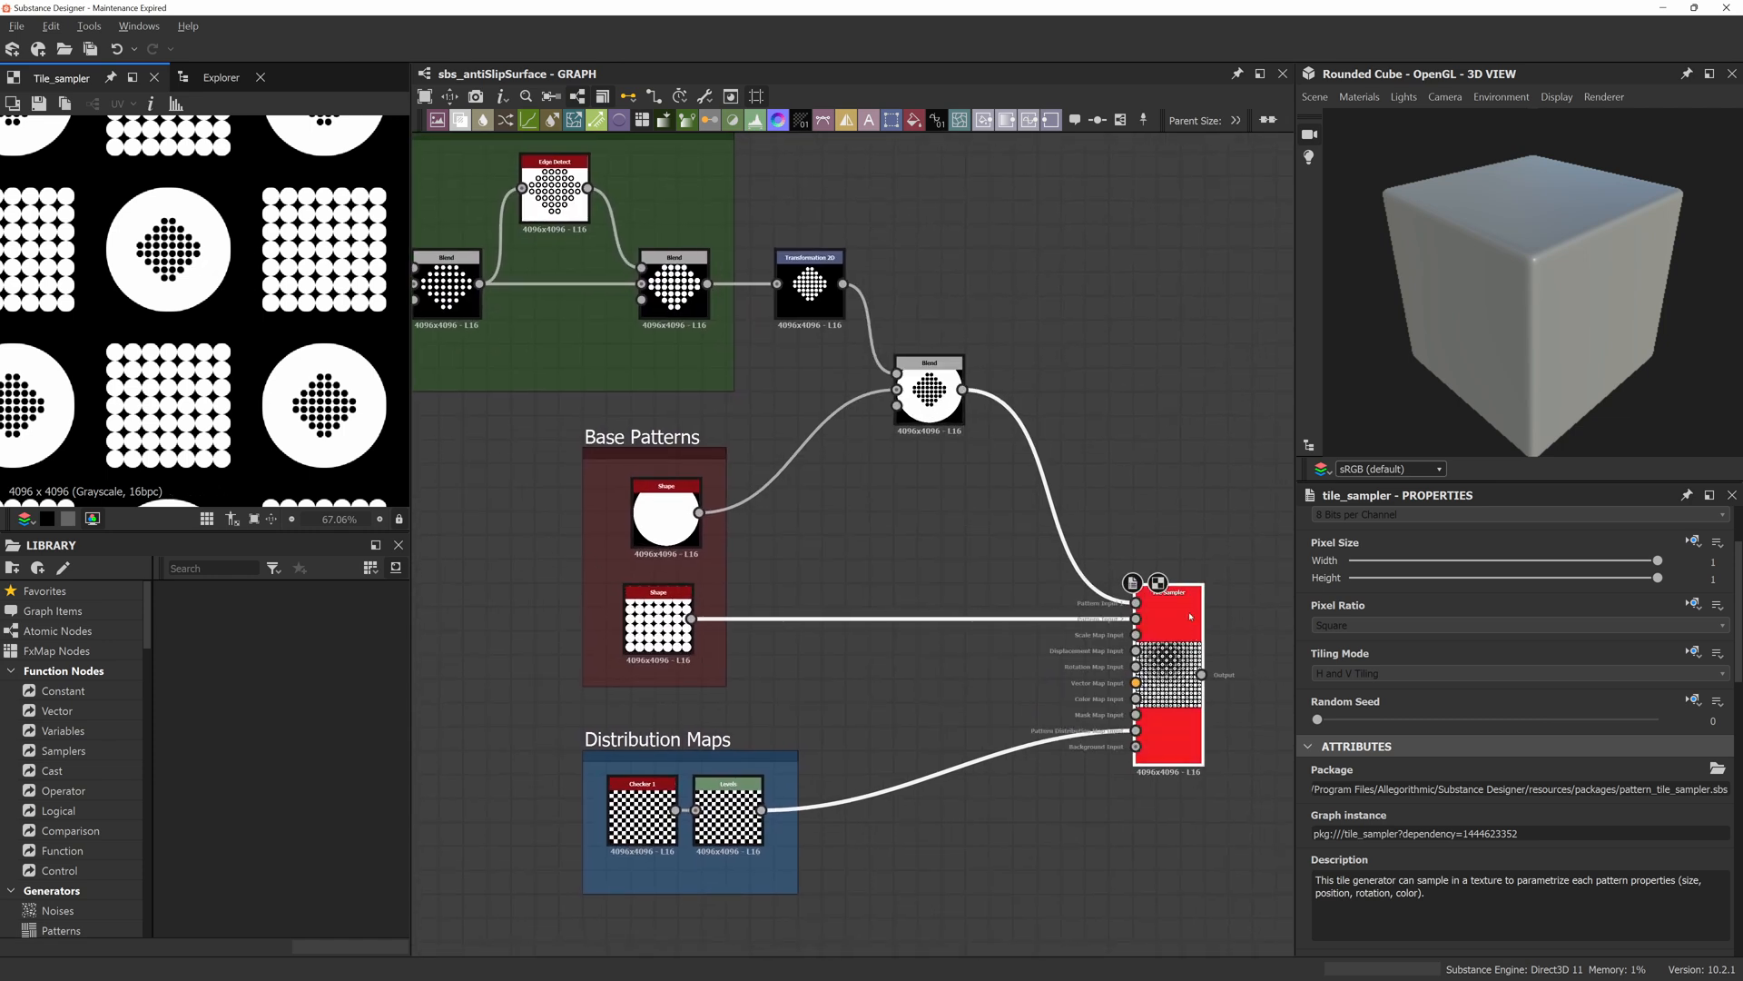
{"action": "scroll", "coordinate": [1331, 643], "scroll_direction": "down", "scroll_amount": 5}
{"action": "scroll", "coordinate": [1312, 653], "scroll_direction": "down", "scroll_amount": 5}
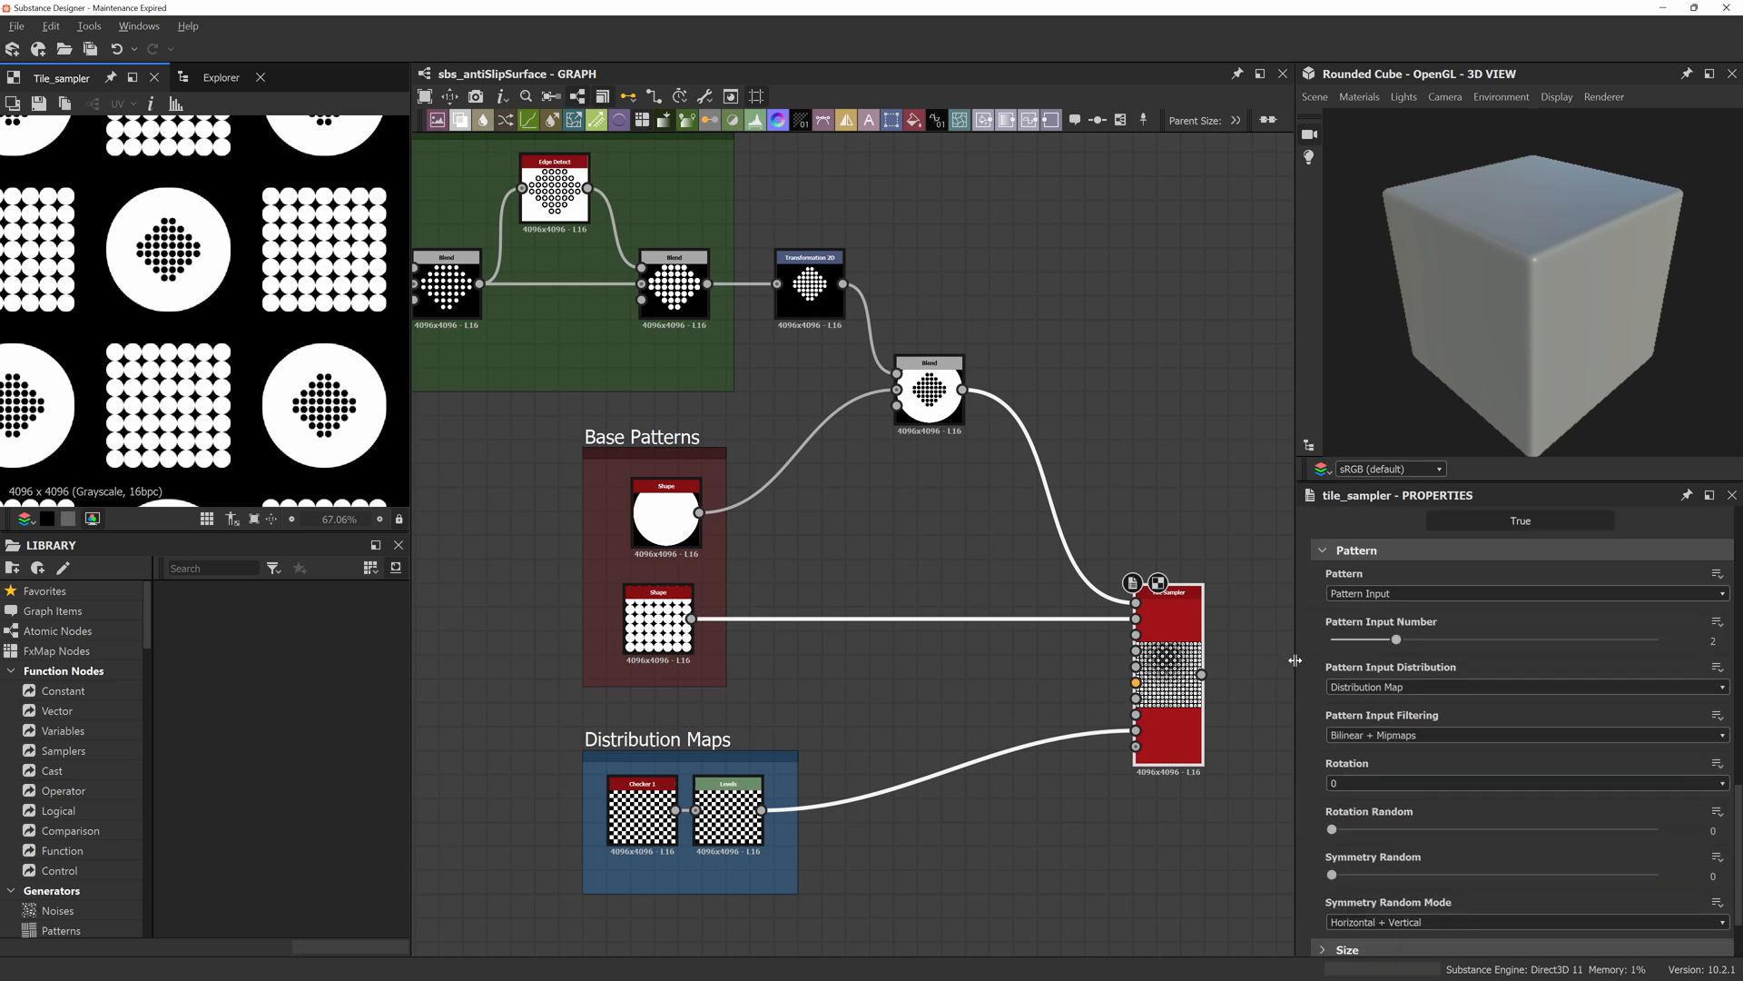
{"action": "left_click", "coordinate": [1325, 854]}
{"action": "scroll", "coordinate": [1304, 765], "scroll_direction": "down", "scroll_amount": 3}
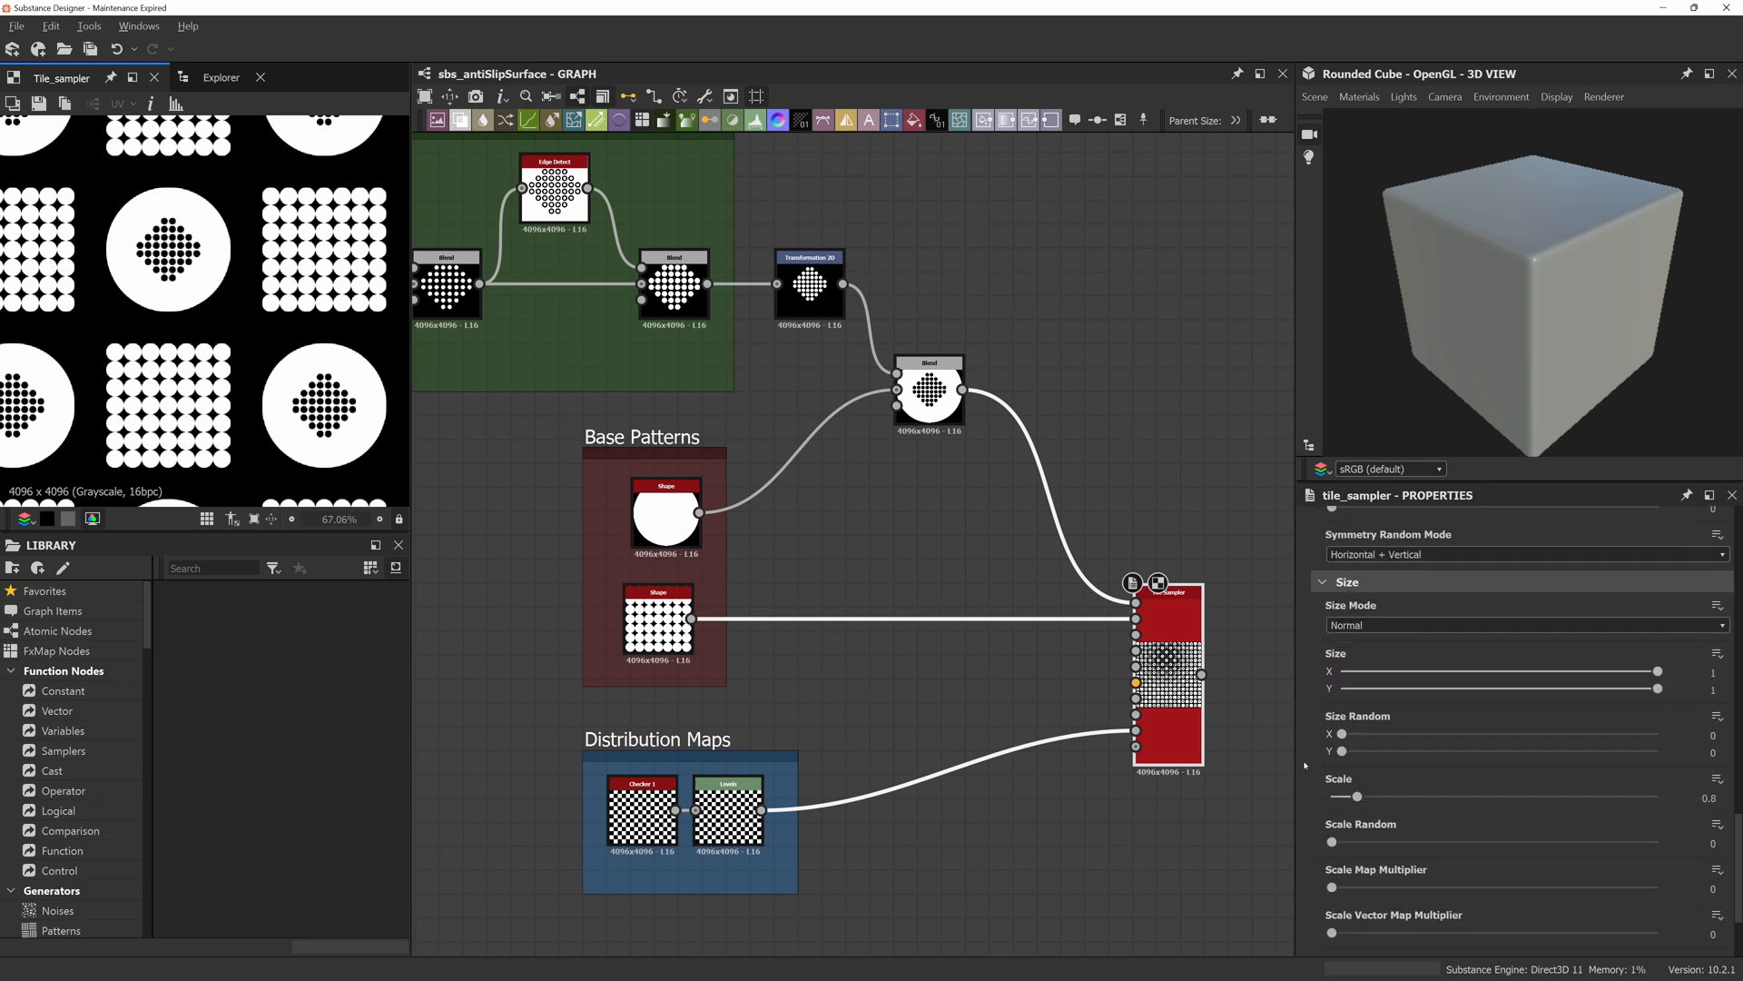
{"action": "mouse_move", "coordinate": [1658, 671]}
{"action": "left_mouse_down"}
{"action": "mouse_move", "coordinate": [1604, 672]}
{"action": "mouse_move", "coordinate": [1672, 674]}
{"action": "left_mouse_up"}
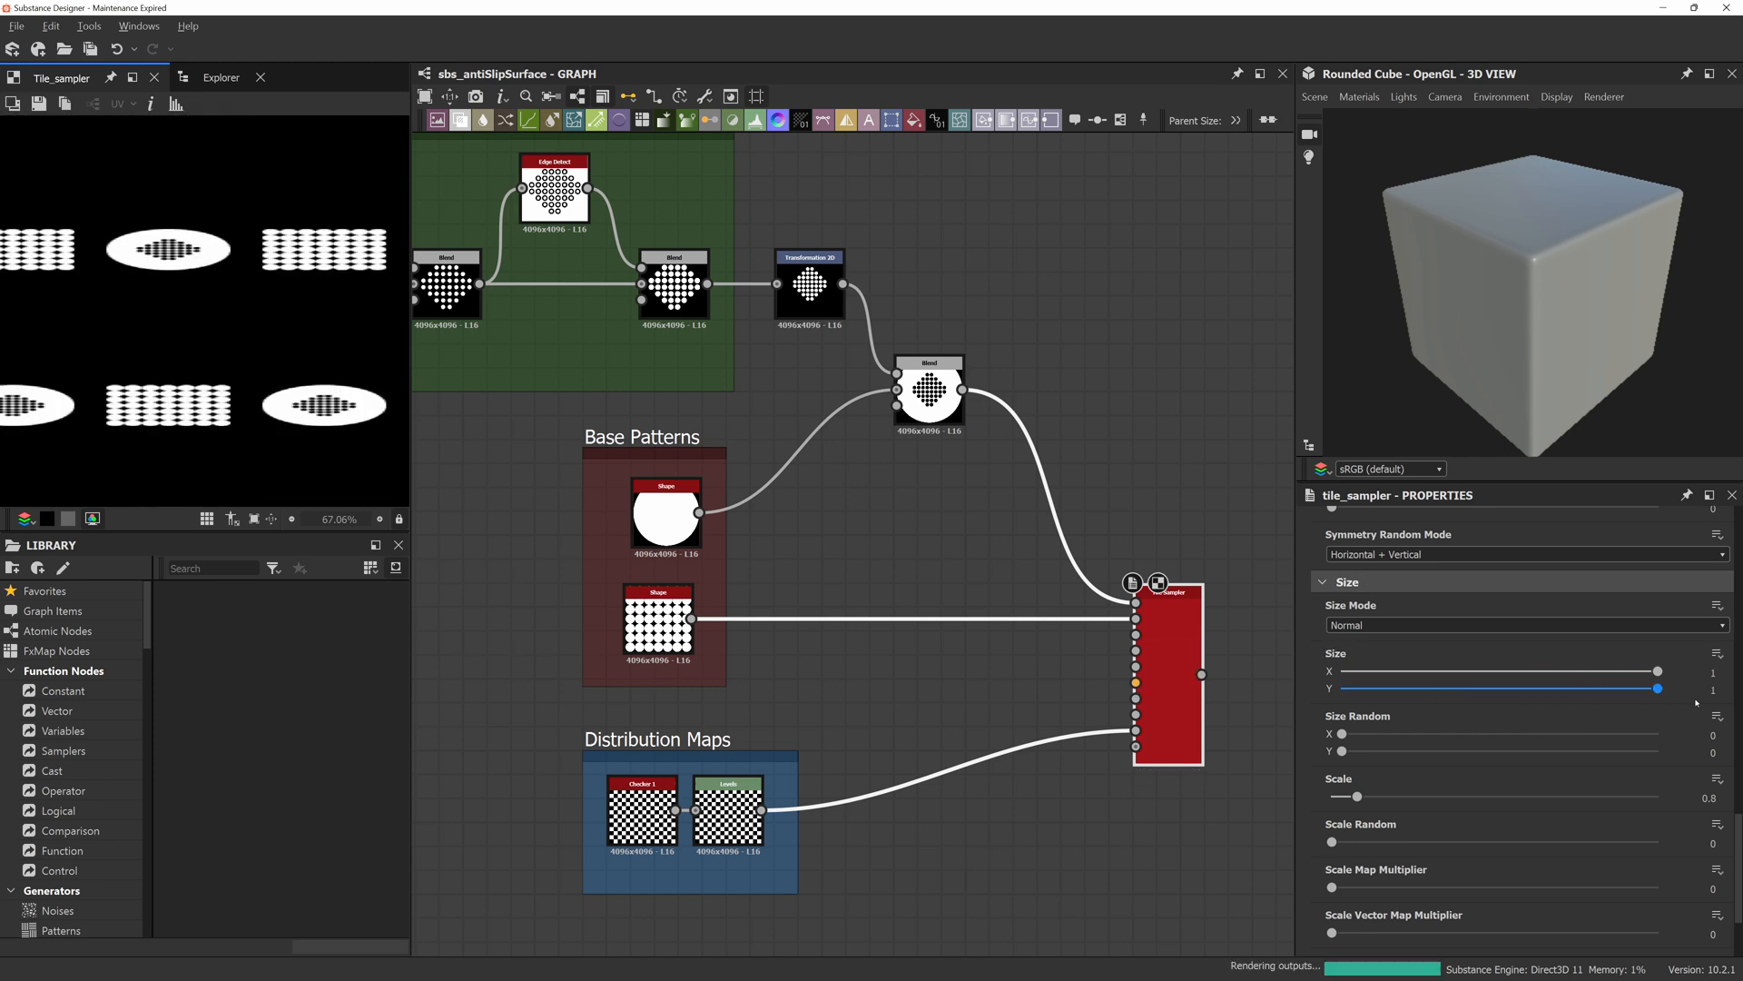
{"action": "left_click", "coordinate": [1712, 671]}
{"action": "type", "text": "1.5"}
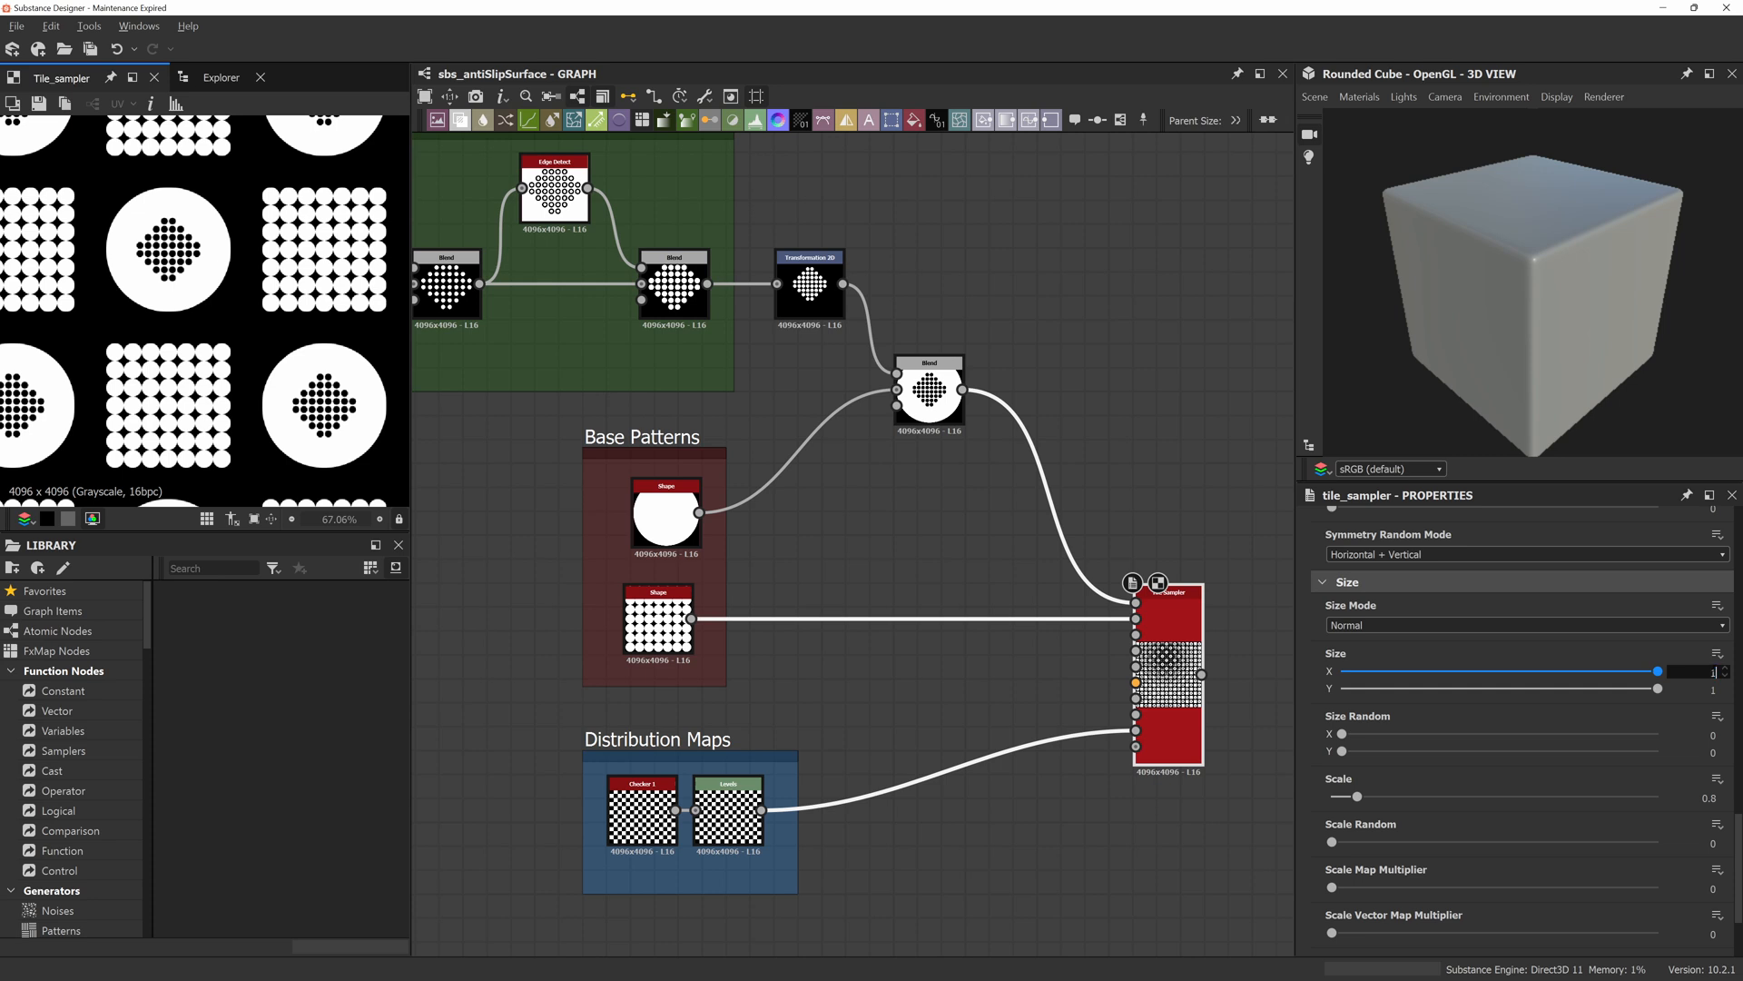
{"action": "key", "text": "Return"}
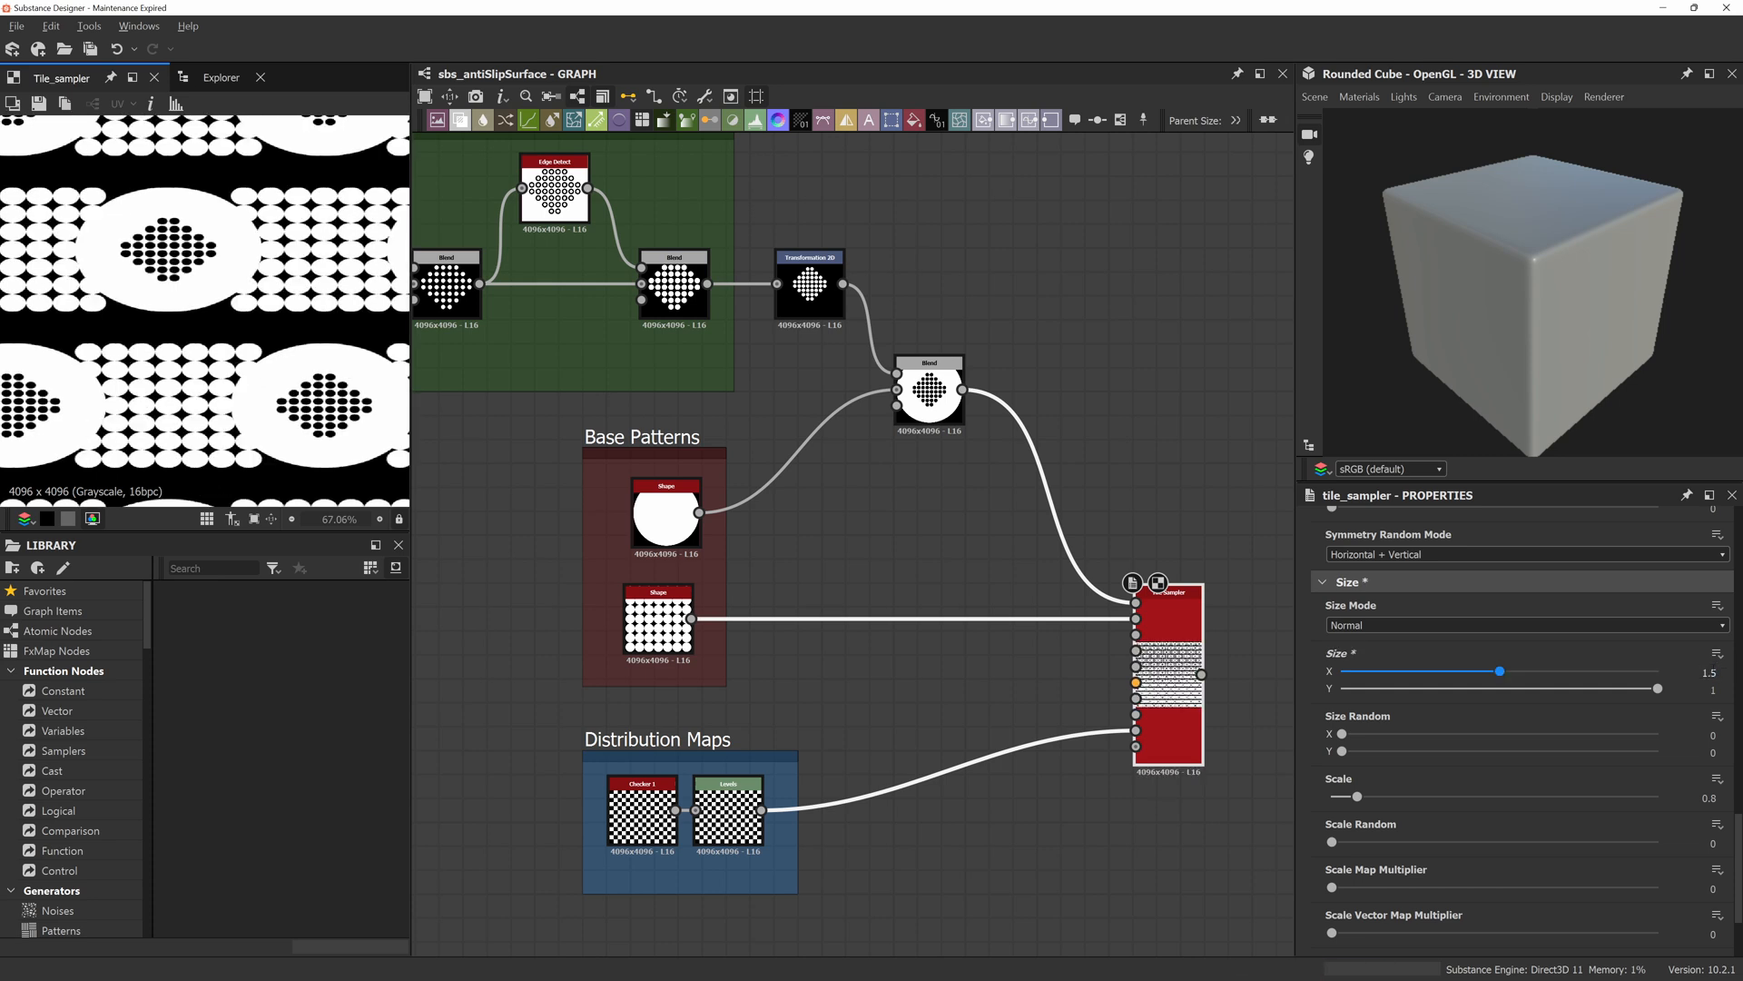
Try a value of 1.25 for both the X and Y Size of the Tile Sampler.
{"action": "left_click", "coordinate": [1710, 672]}
{"action": "key", "text": "BackSpace"}
{"action": "key", "text": "BackSpace"}
{"action": "type", "text": ".25"}
{"action": "key", "text": "Return"}
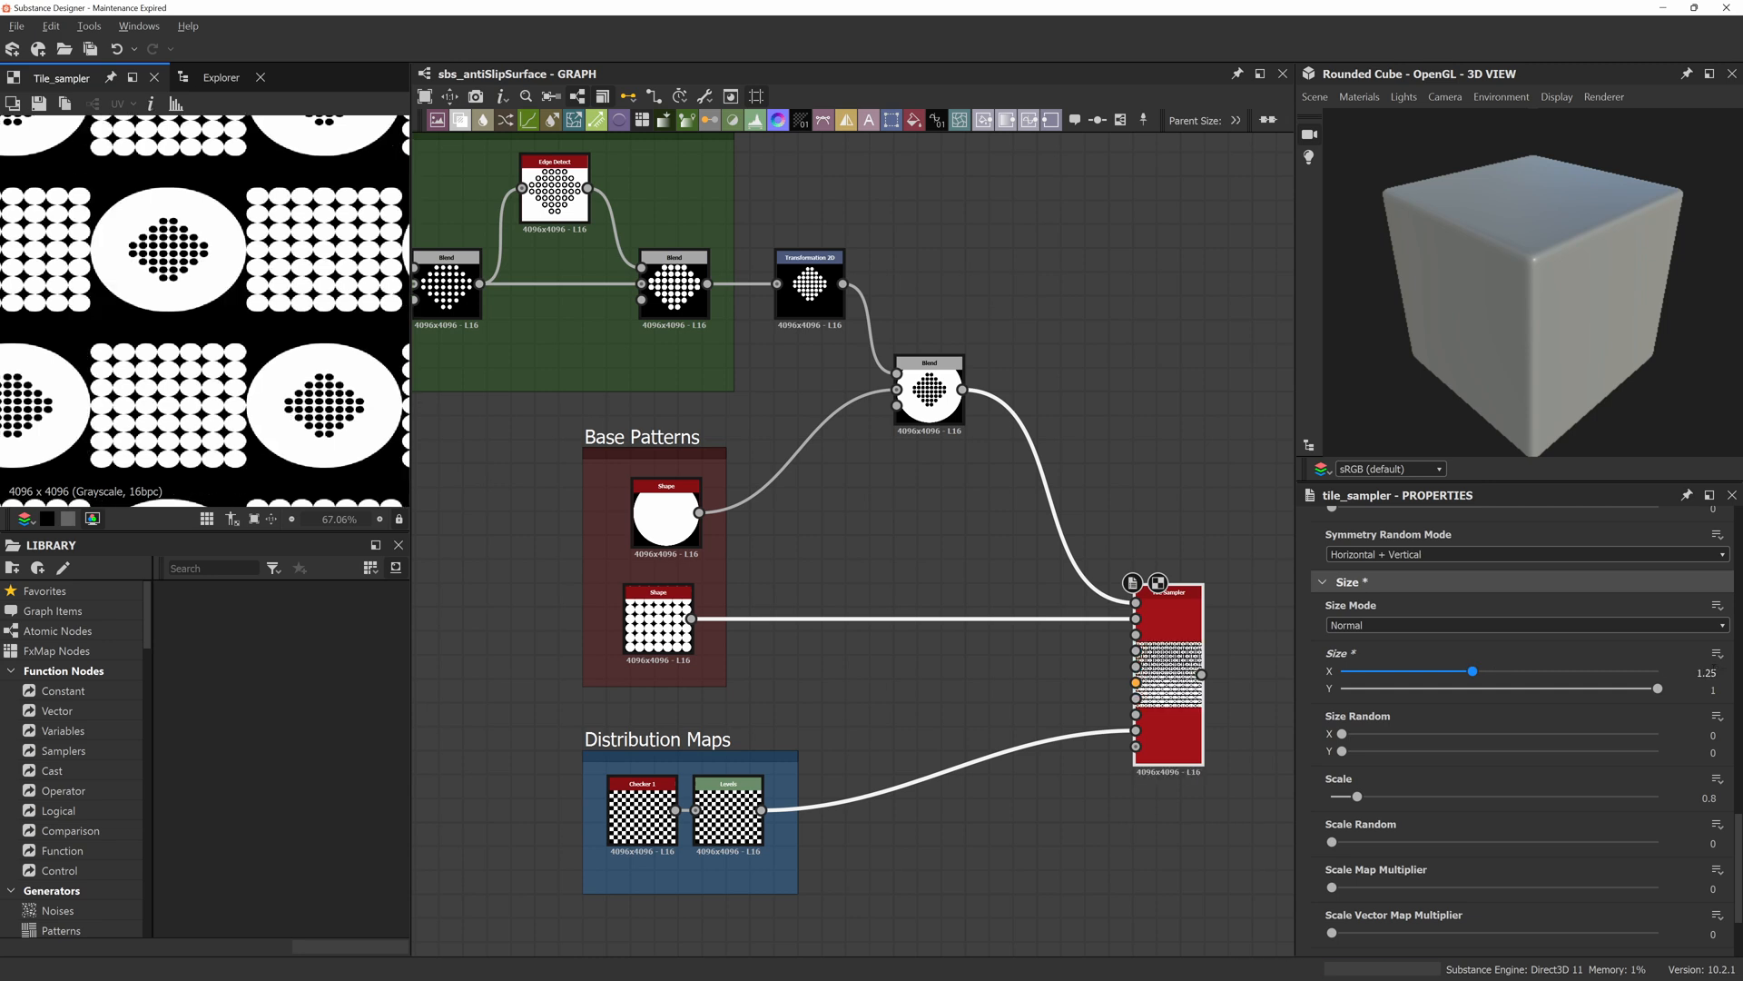
{"action": "left_click", "coordinate": [1714, 690]}
{"action": "type", "text": "1.25"}
{"action": "key", "text": "Return"}
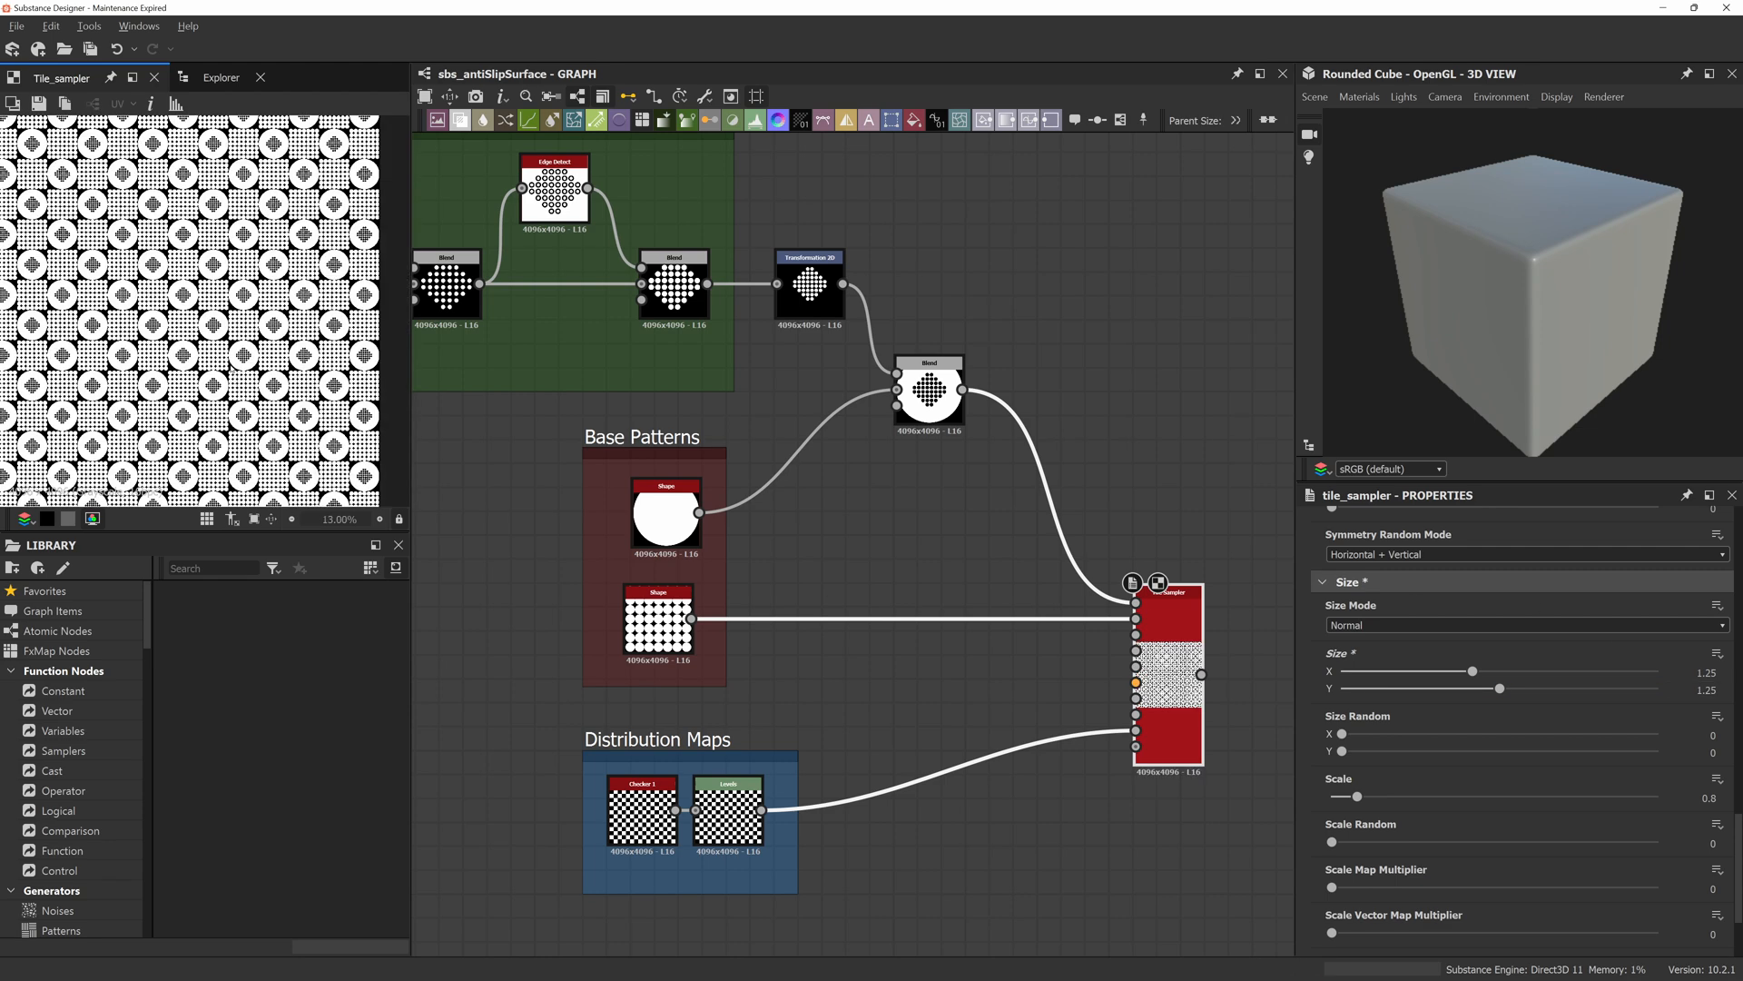
Inspect the tiled pattern up close and set the Tile Sampler's Size X and Y to 1.2.
{"action": "scroll", "coordinate": [231, 363], "scroll_direction": "up", "scroll_amount": 5}
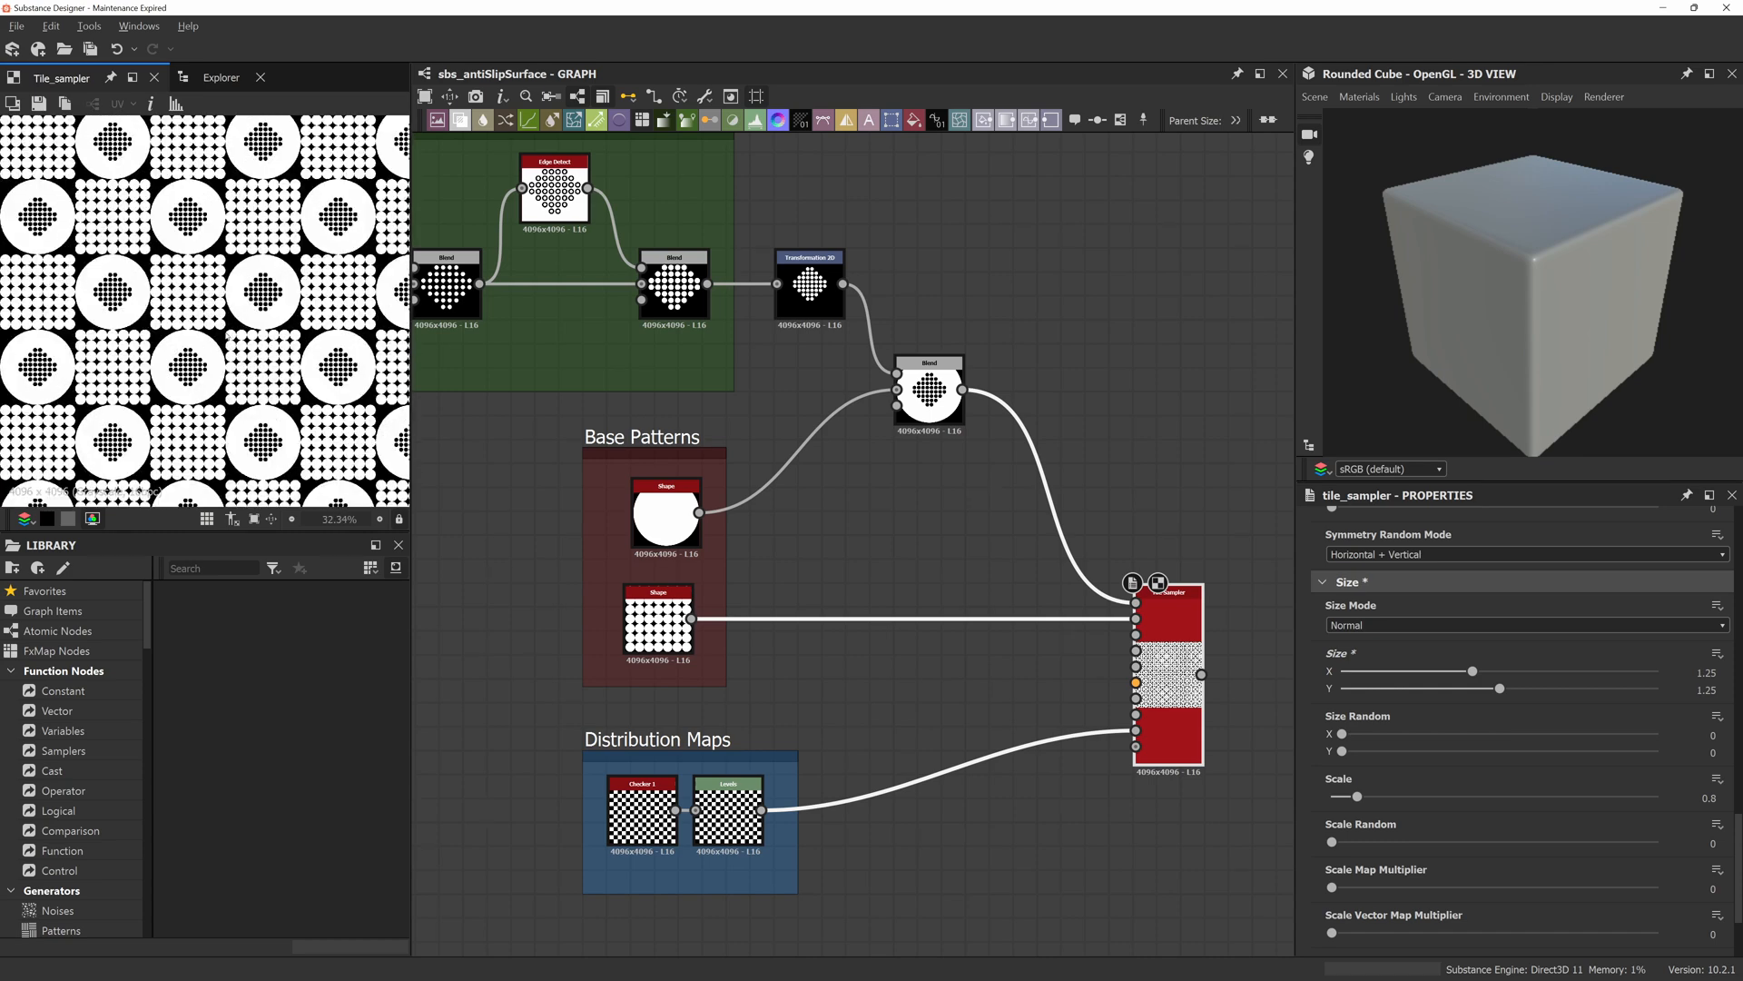
{"action": "scroll", "coordinate": [227, 336], "scroll_direction": "up", "scroll_amount": 4}
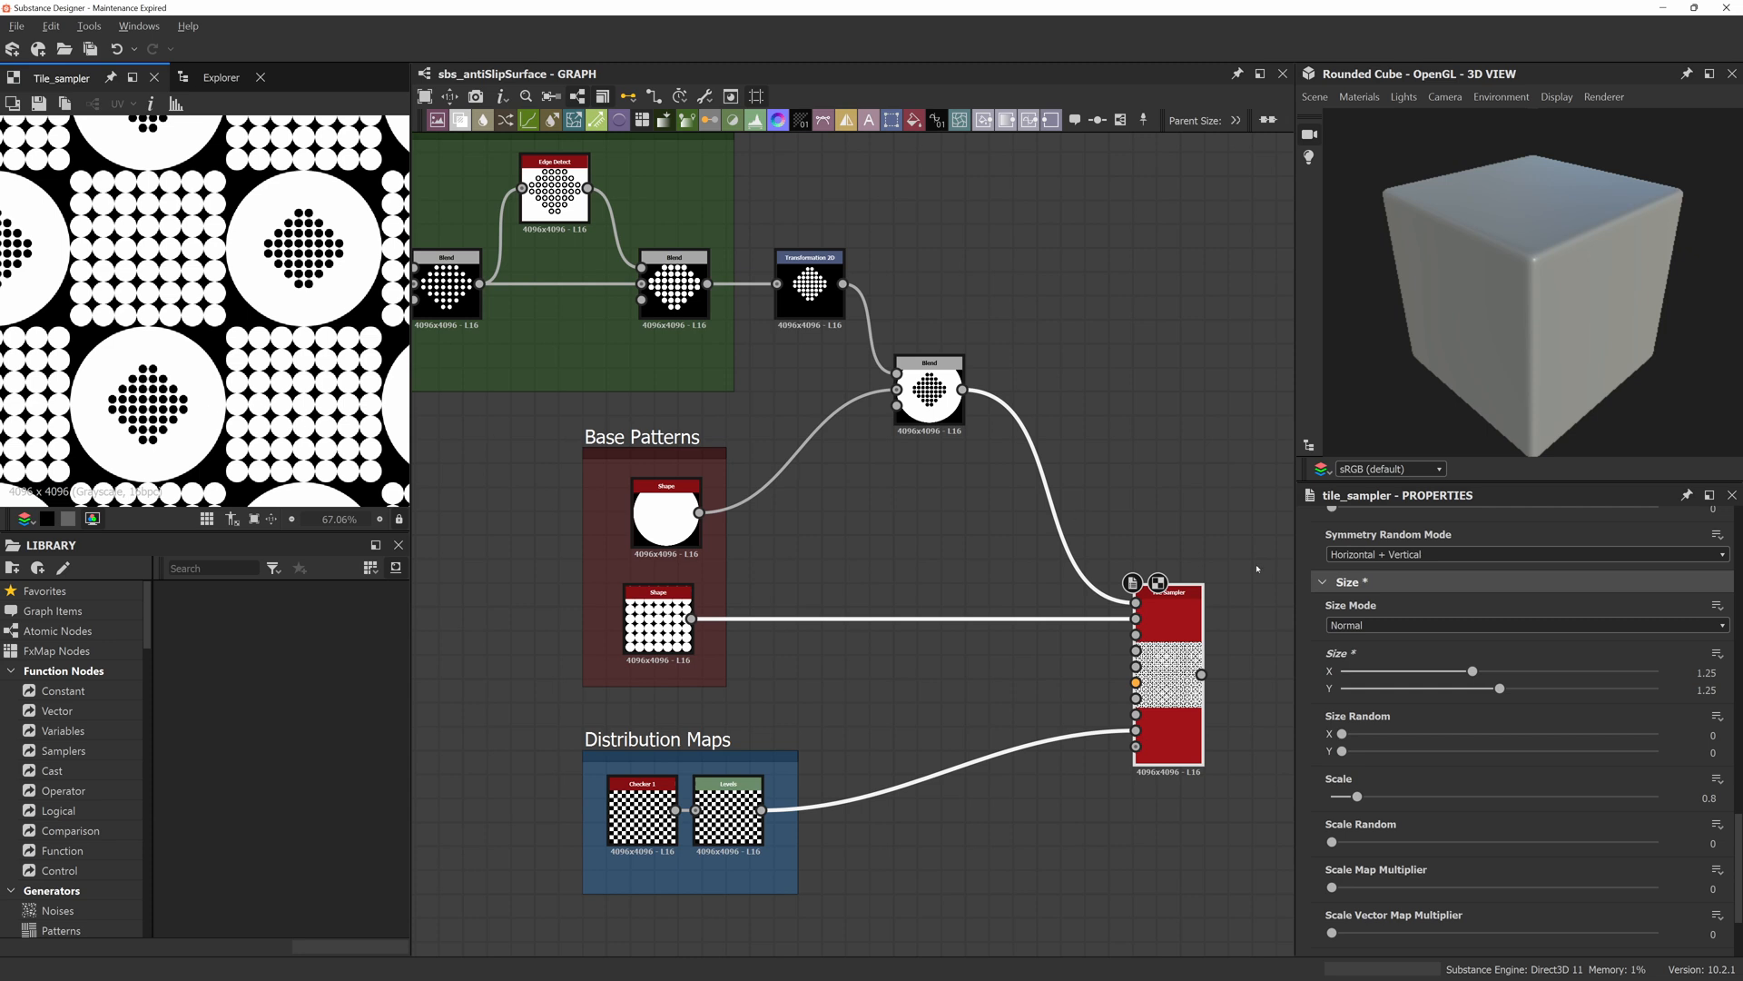
{"action": "double_click", "coordinate": [1692, 673]}
{"action": "type", "text": "1.2"}
{"action": "key", "text": "Return"}
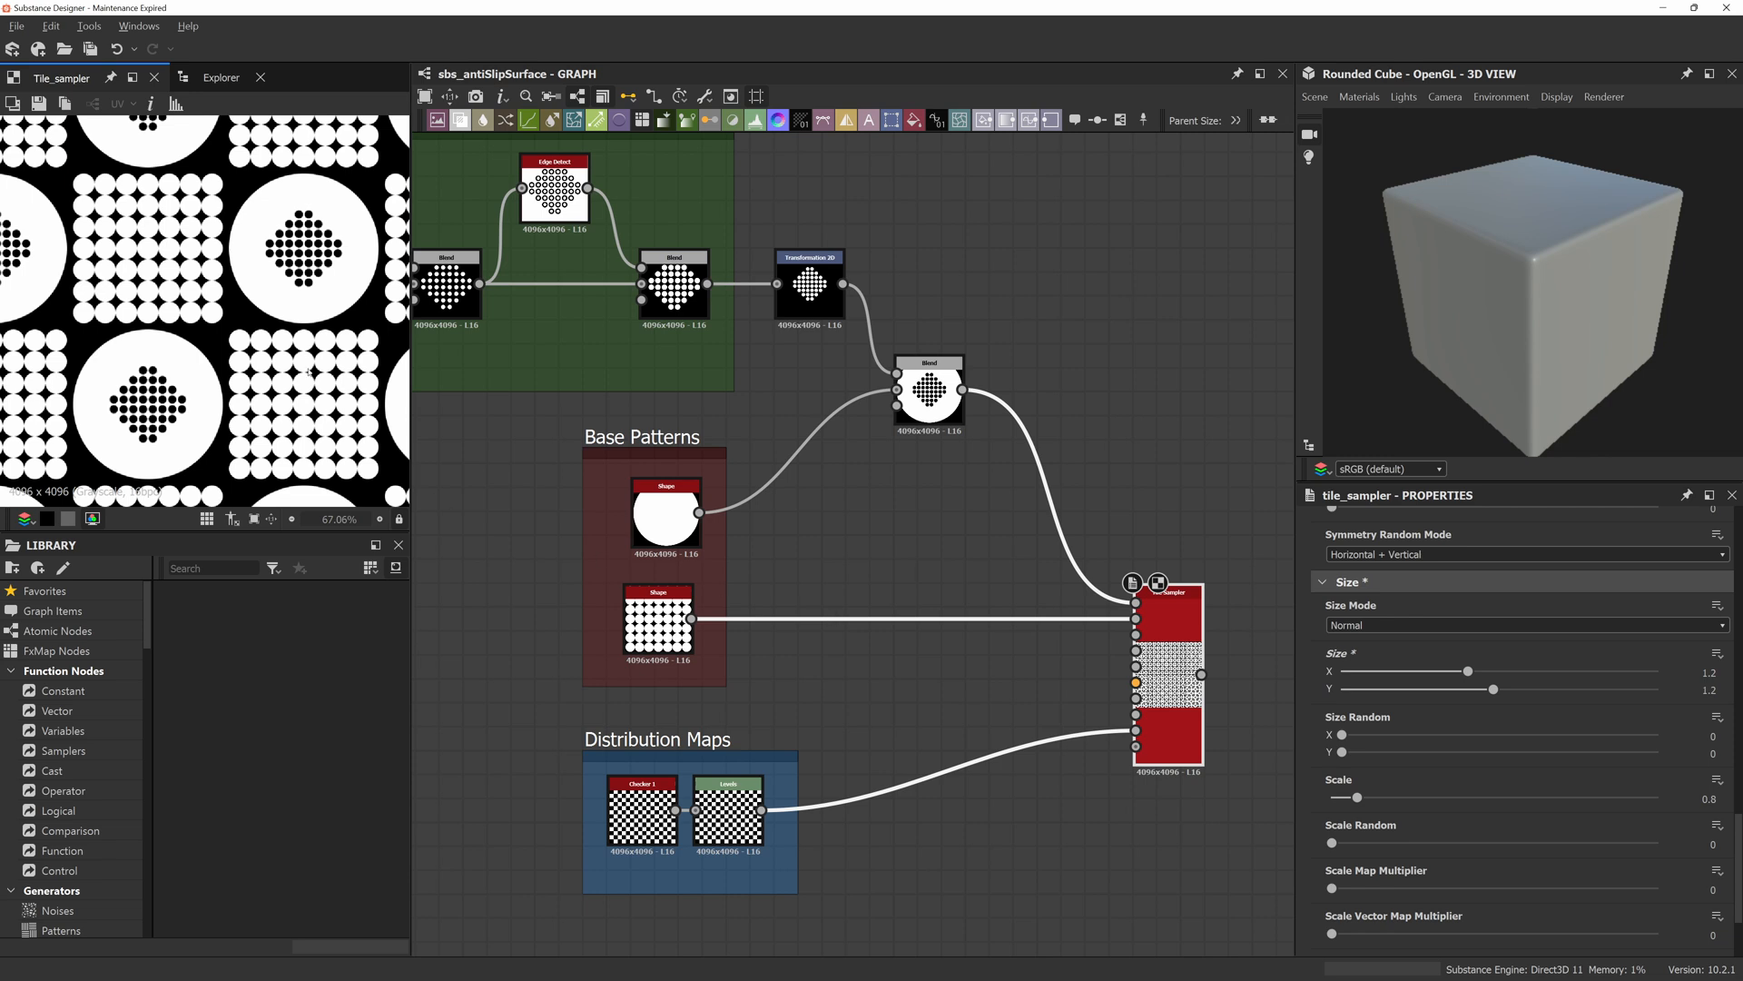
Reduce the scale of the tiled dots Shape in Base Patterns to about 0.69, checking the dot spacing up close.
{"action": "scroll", "coordinate": [309, 372], "scroll_direction": "up", "scroll_amount": 4}
{"action": "left_click", "coordinate": [658, 622]}
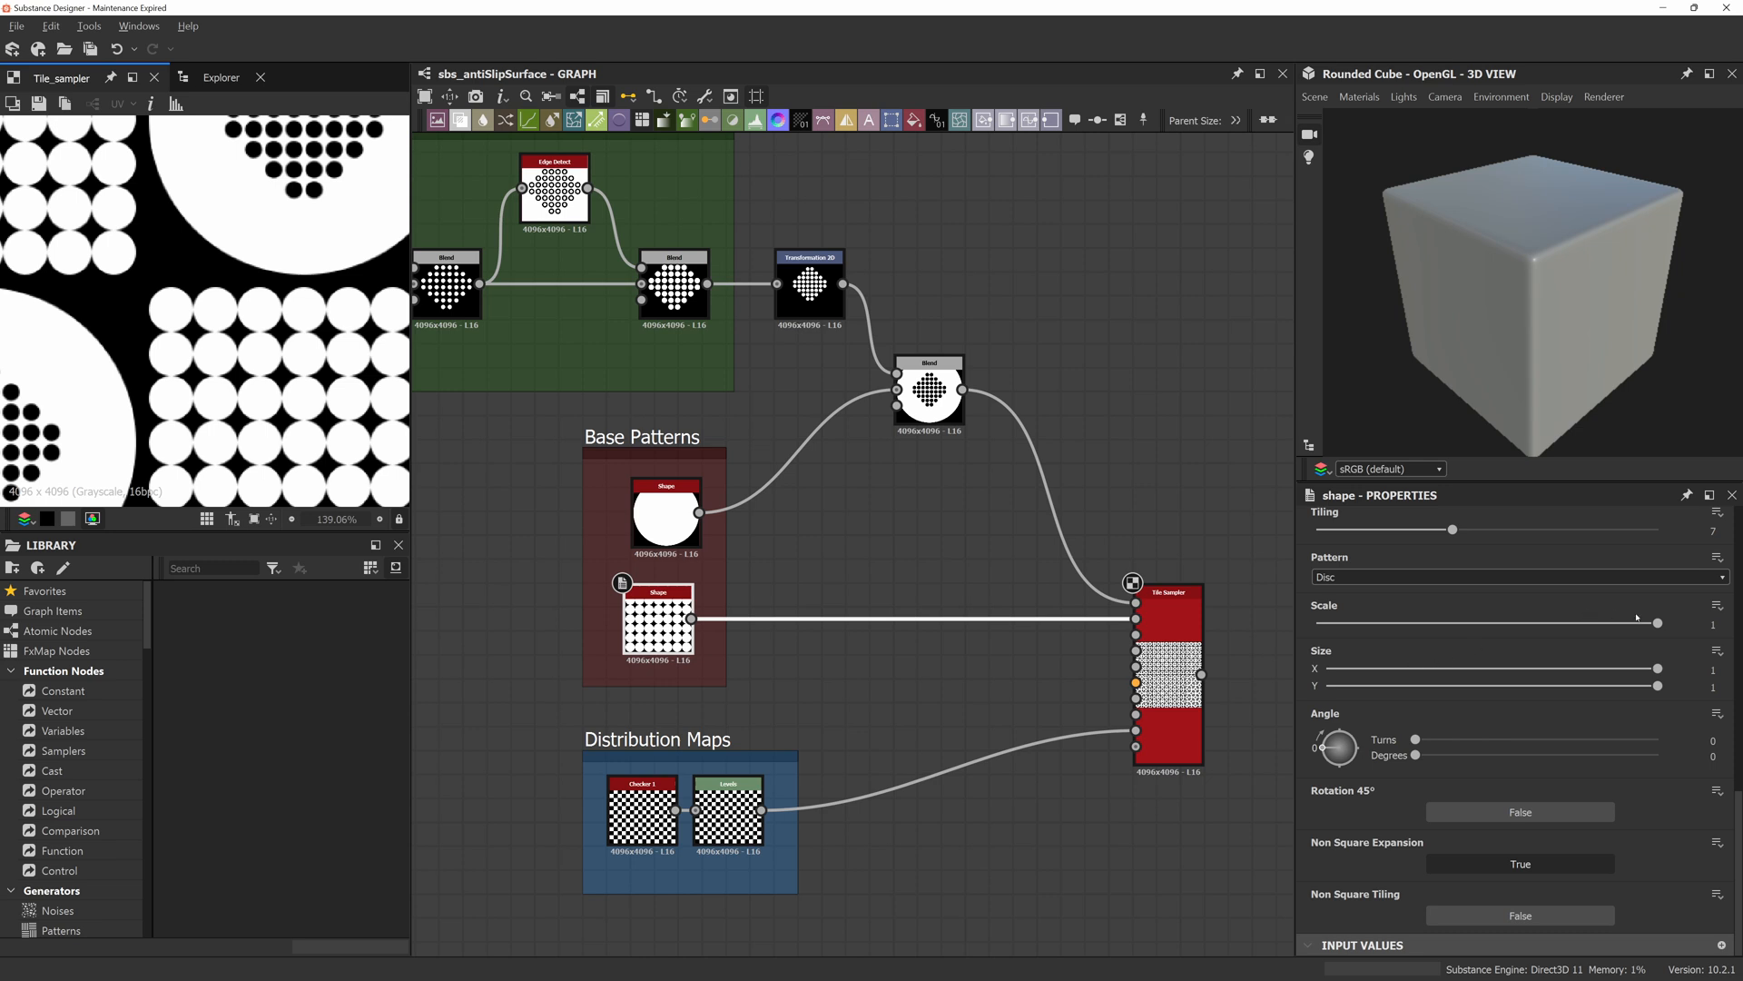
{"action": "left_click", "coordinate": [1625, 623]}
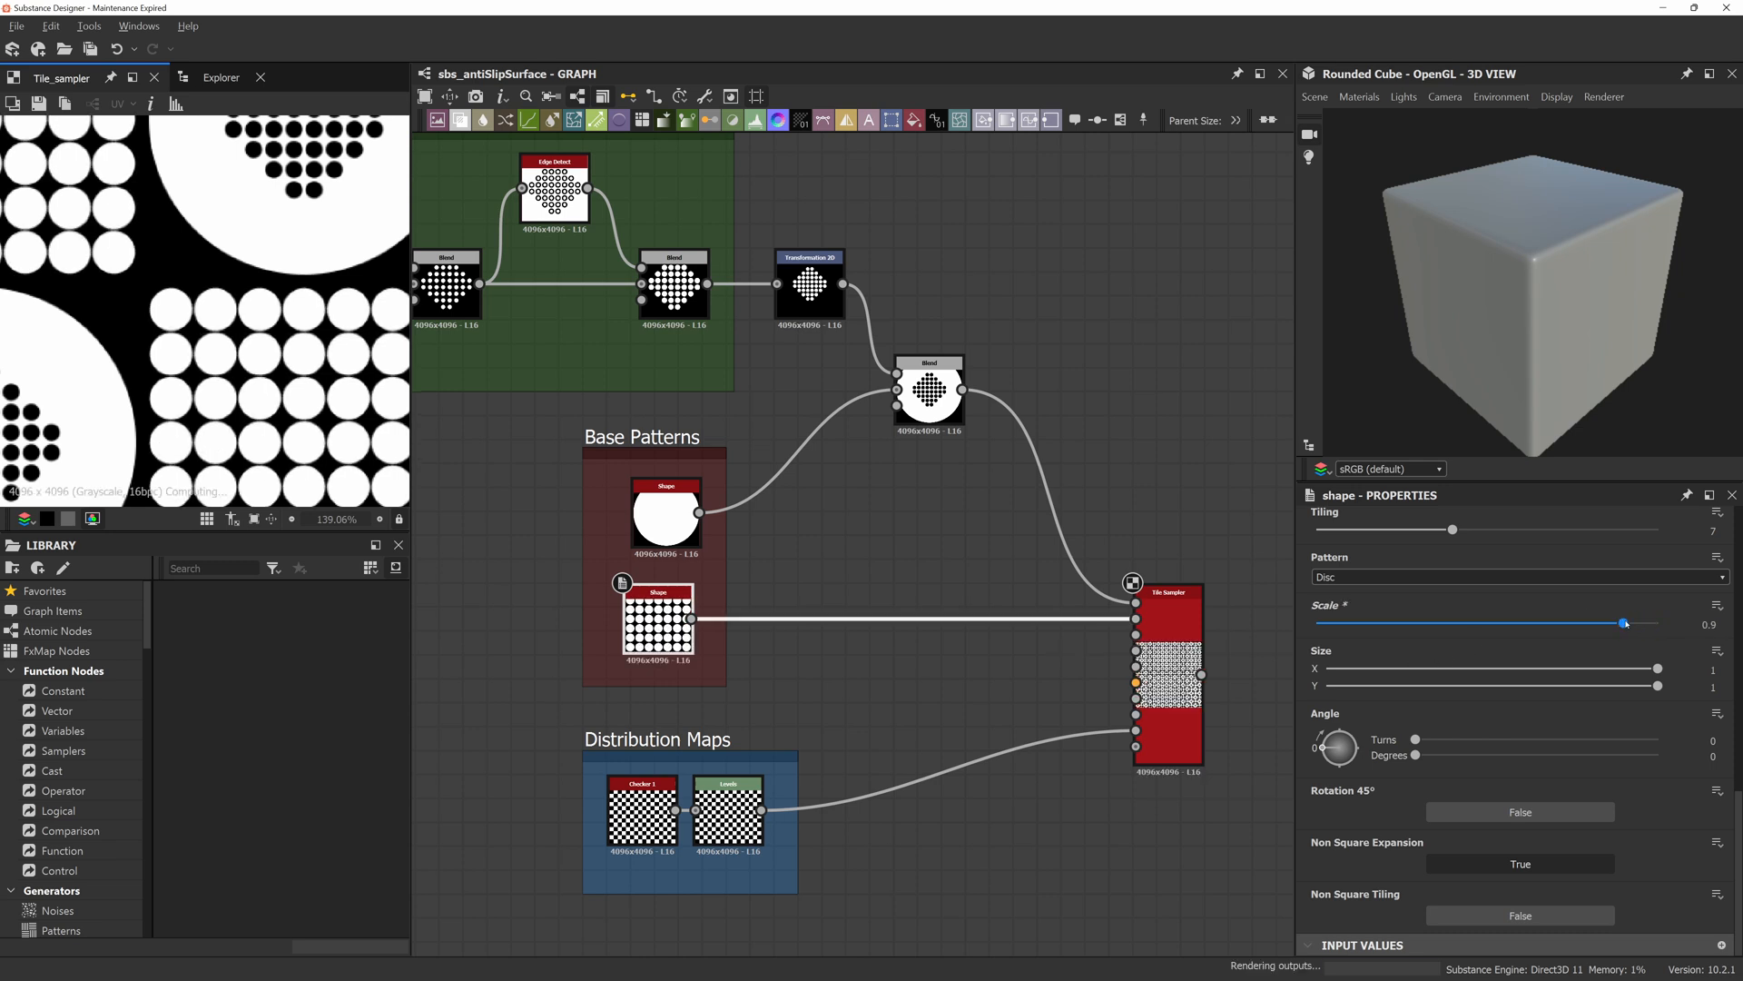
{"action": "left_click_drag", "start_coordinate": [1625, 623], "coordinate": [1552, 623]}
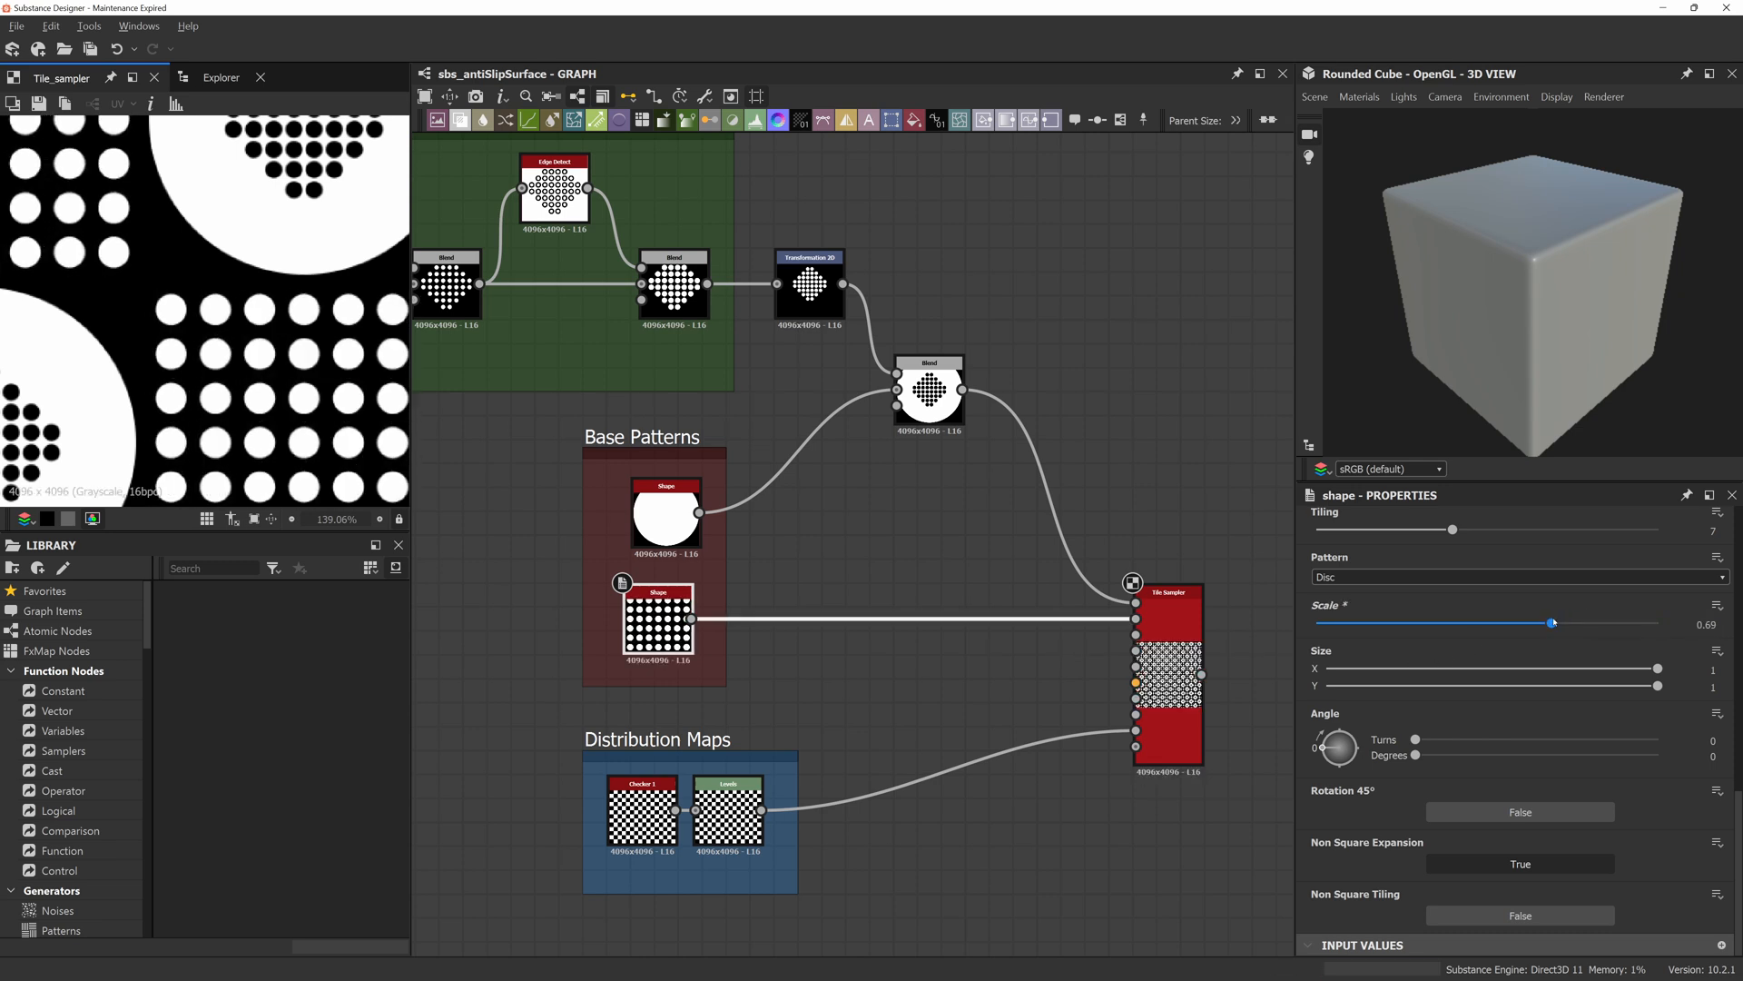
Compare the dot grid with the Reference photo and increase the scale of the tiled dots Shape in Base Patterns to about 0.78.
{"action": "left_click", "coordinate": [218, 78]}
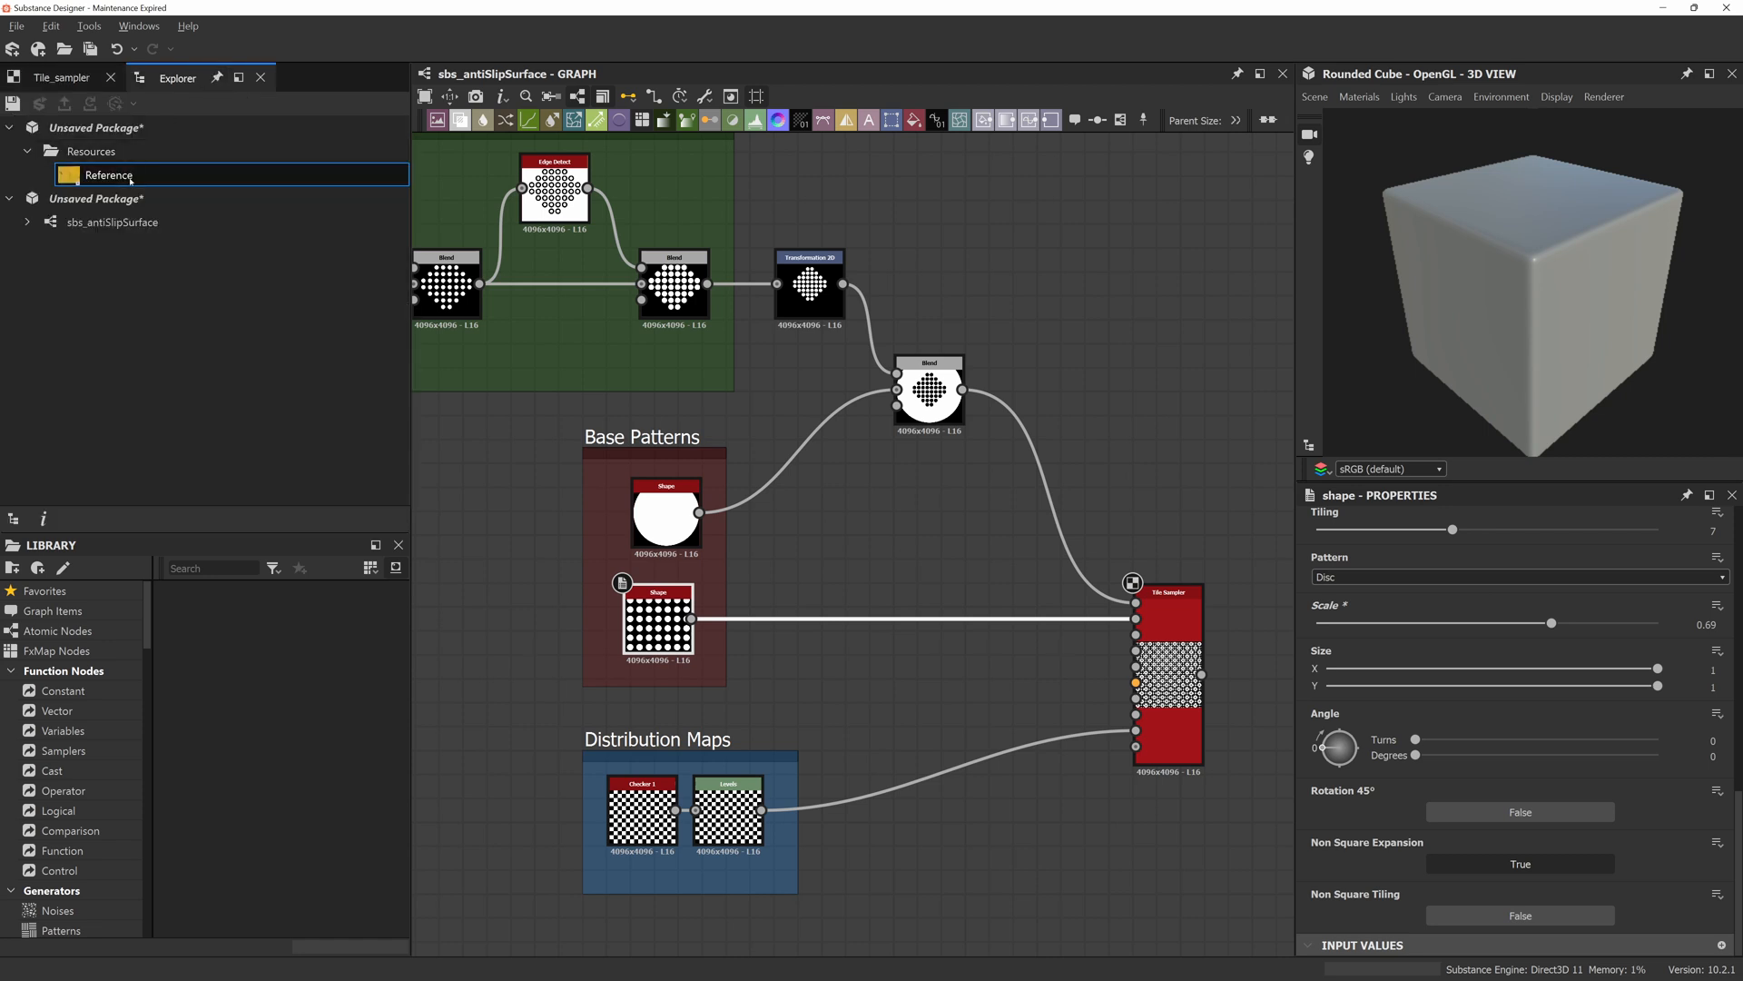
{"action": "scroll", "coordinate": [273, 409], "scroll_direction": "up", "scroll_amount": 4}
{"action": "middle_click_drag", "start_coordinate": [289, 443], "coordinate": [279, 388]}
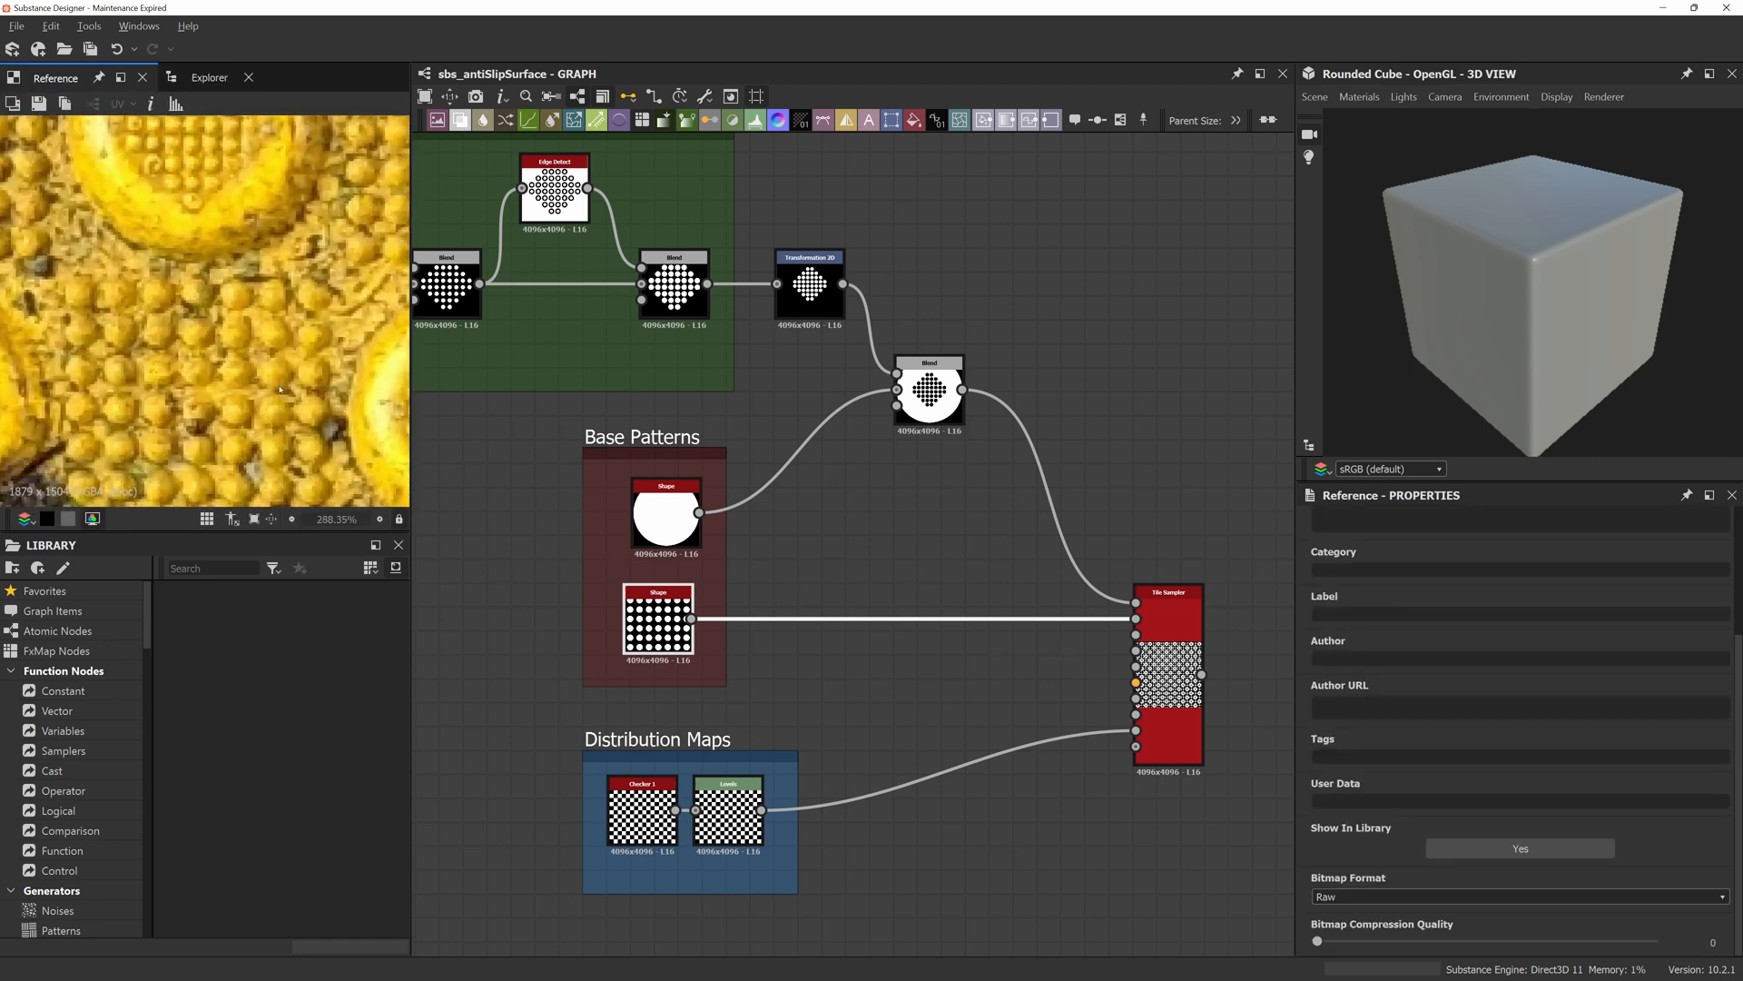
{"action": "left_click", "coordinate": [209, 77]}
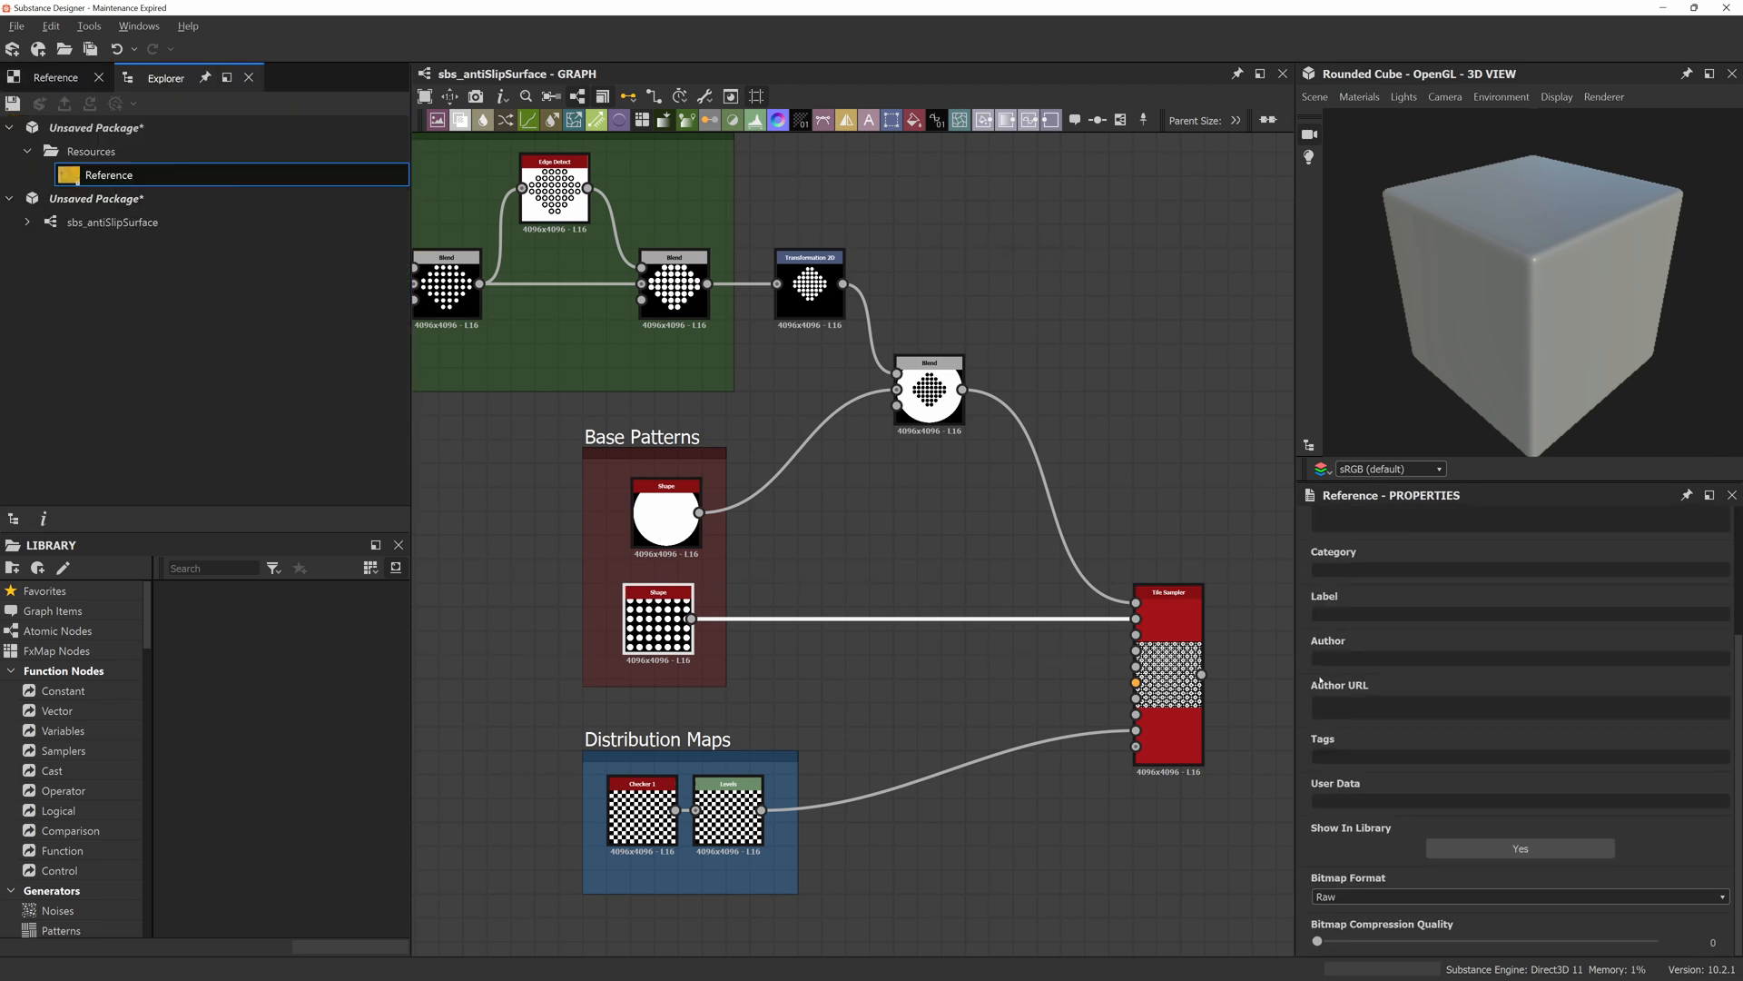
{"action": "double_click", "coordinate": [1171, 677]}
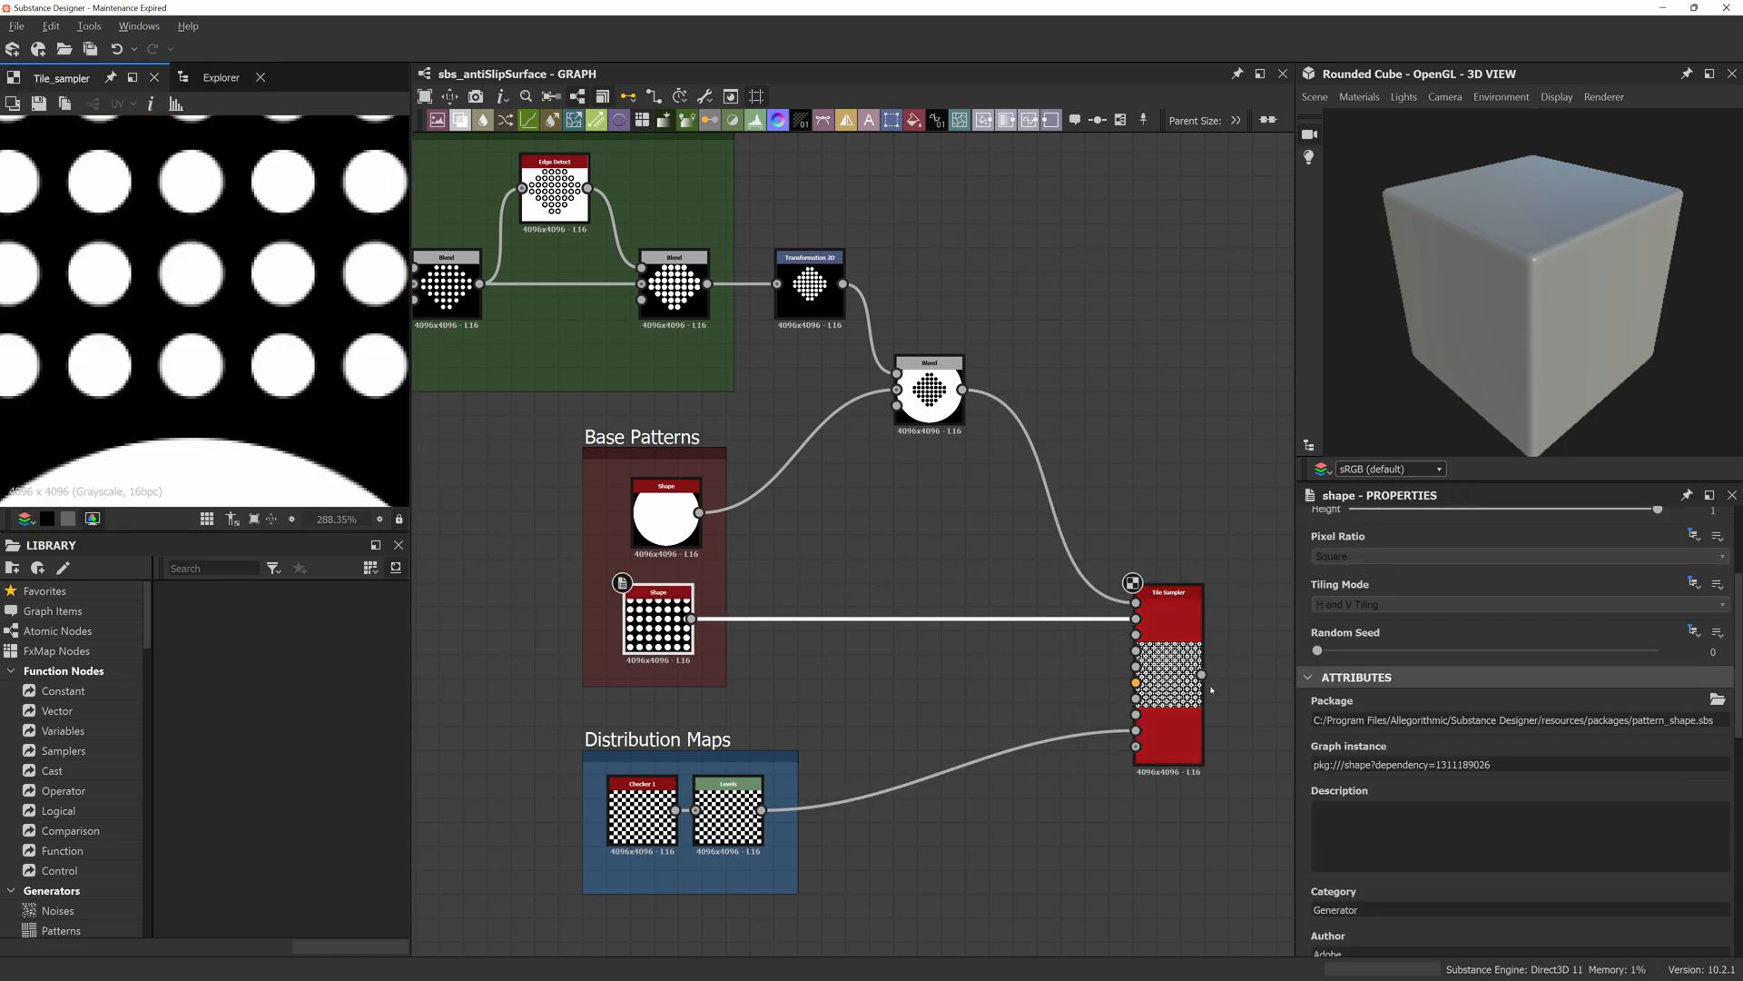
{"action": "scroll", "coordinate": [1525, 726], "scroll_direction": "down", "scroll_amount": 5}
{"action": "left_click", "coordinate": [1552, 832]}
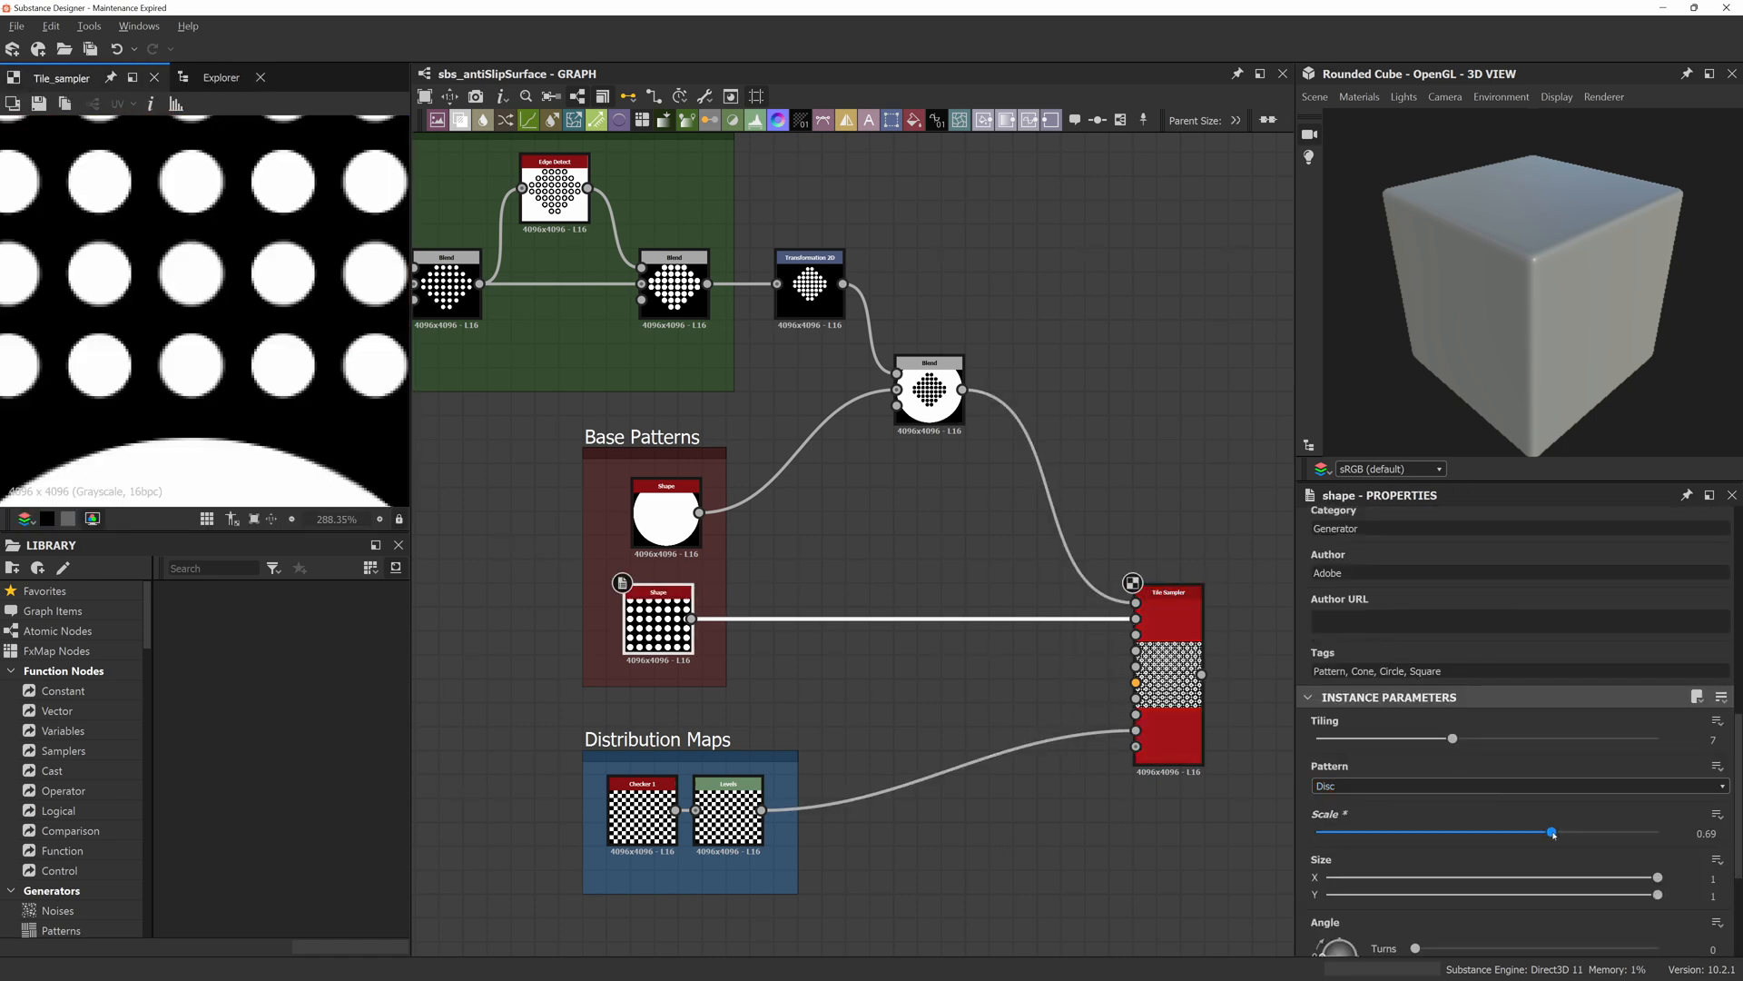
{"action": "left_click_drag", "start_coordinate": [1551, 832], "coordinate": [1581, 832]}
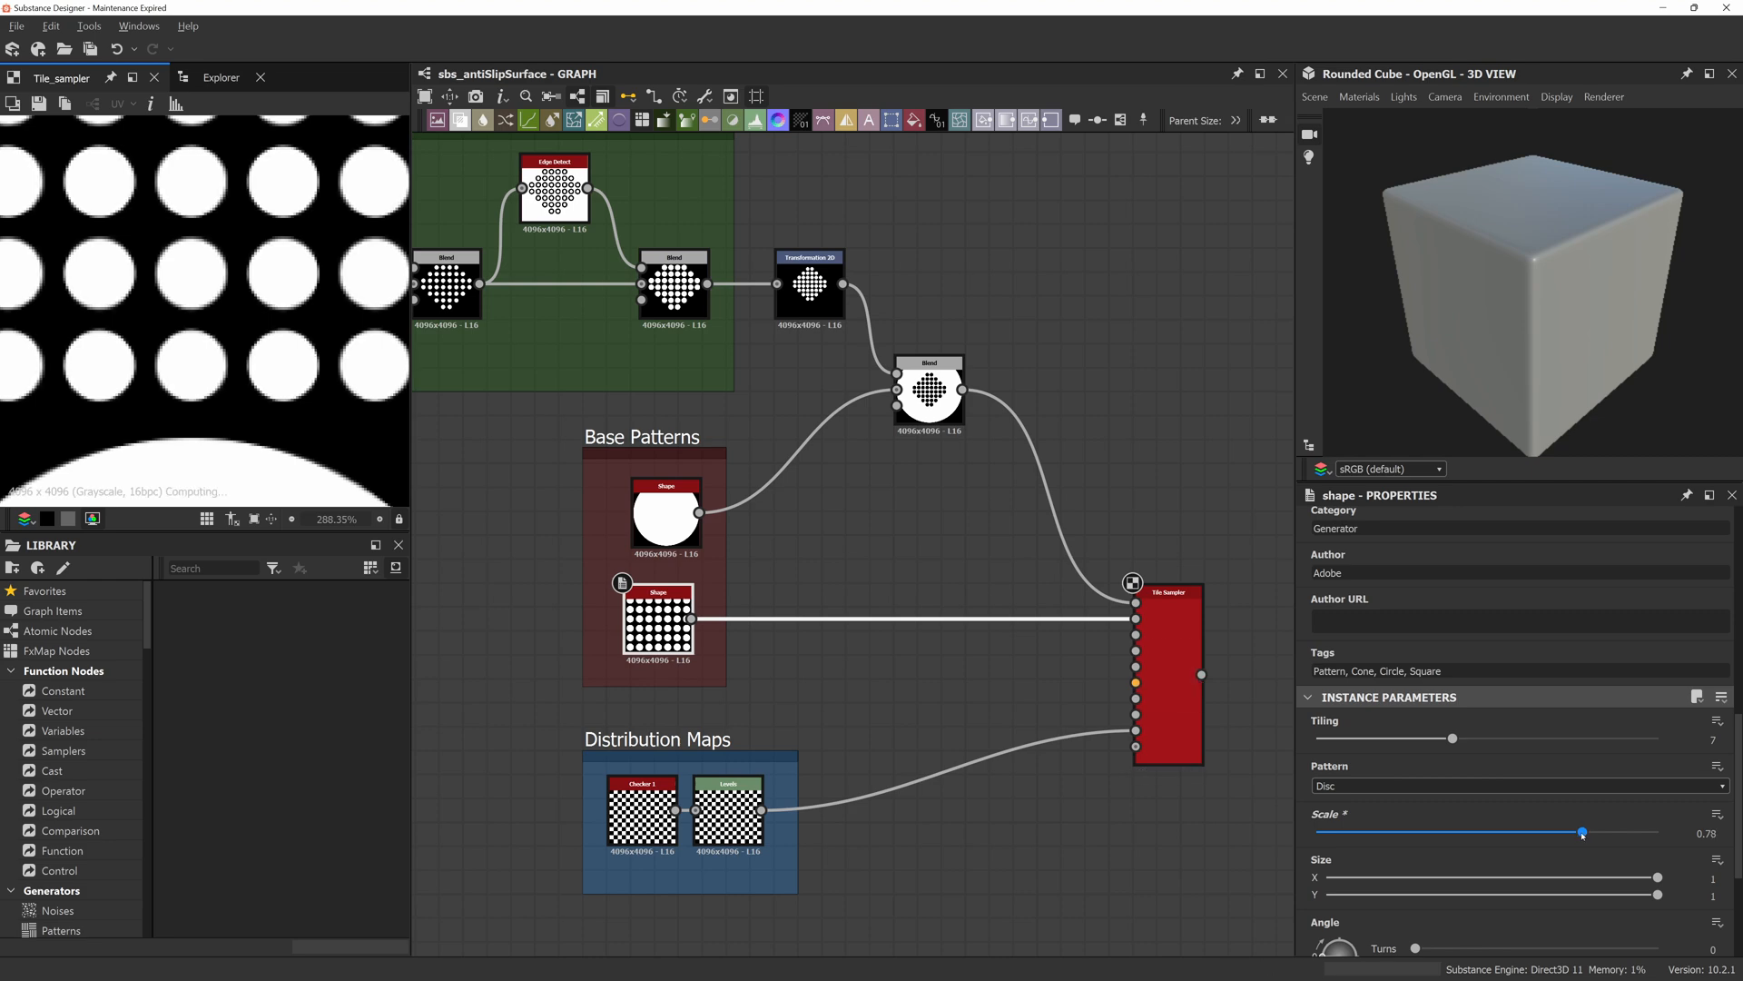
{"action": "scroll", "coordinate": [275, 370], "scroll_direction": "down", "scroll_amount": 15}
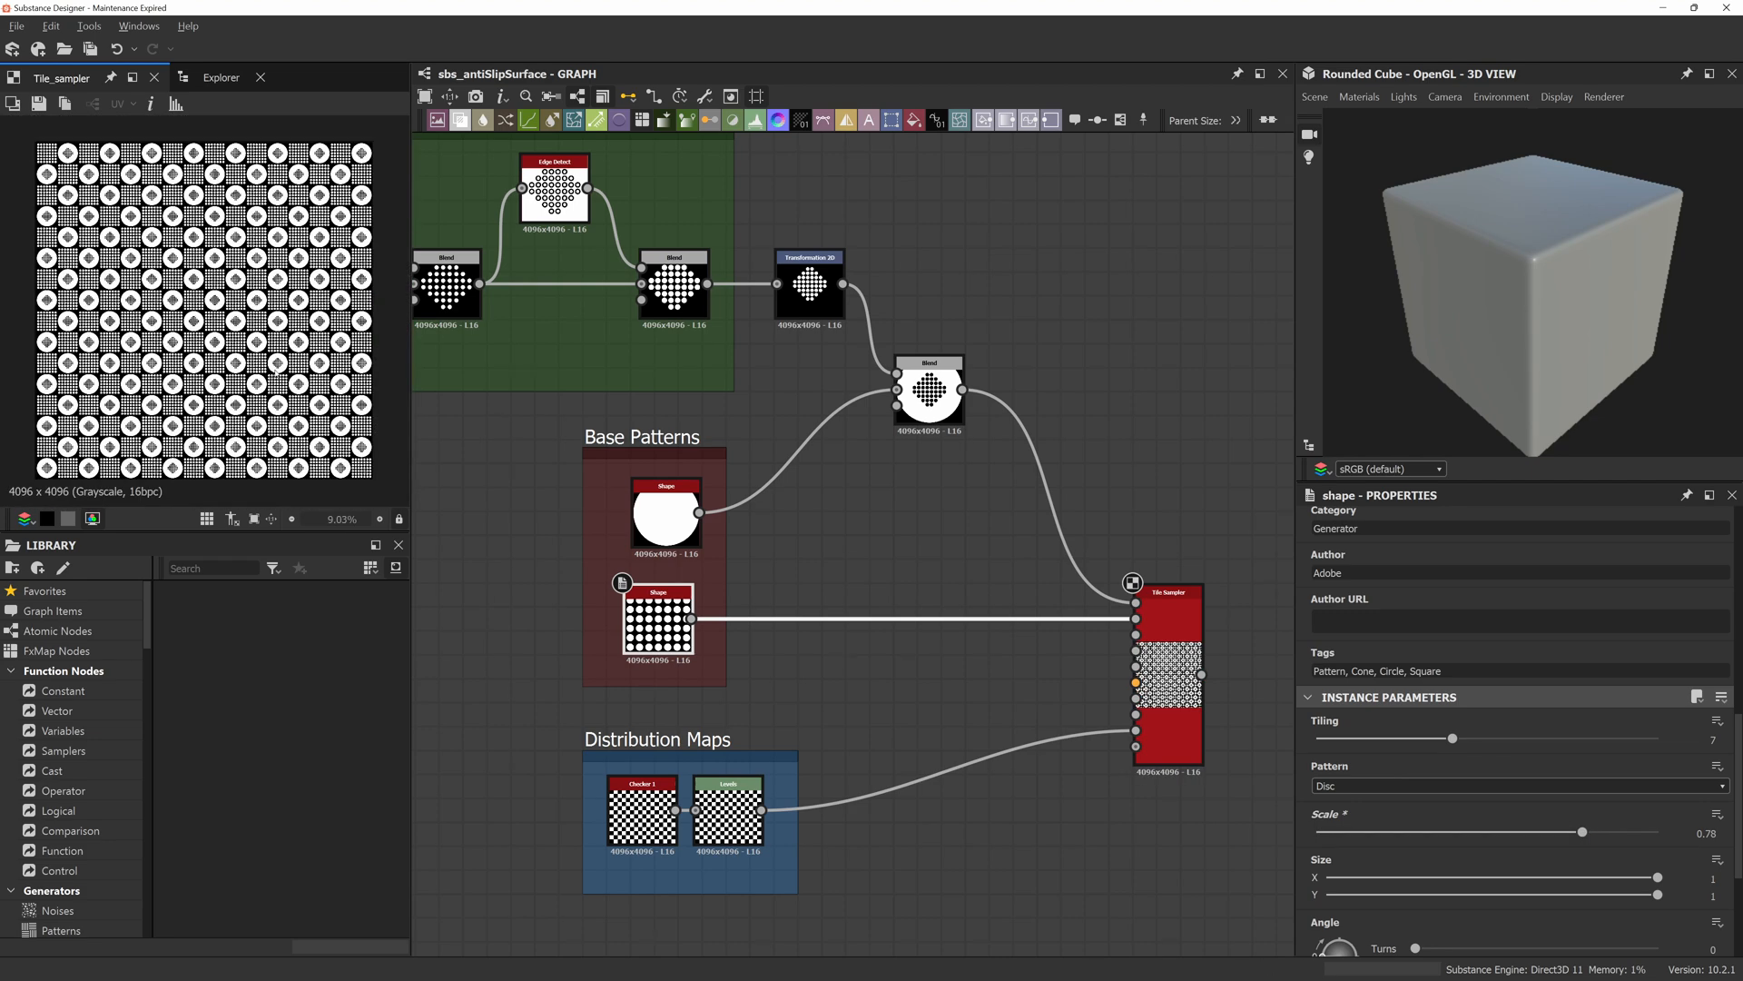
Examine the tiled disc and dot pattern from full view to close-up, and review the whole pattern node network.
{"action": "scroll", "coordinate": [981, 533], "scroll_direction": "down", "scroll_amount": 3}
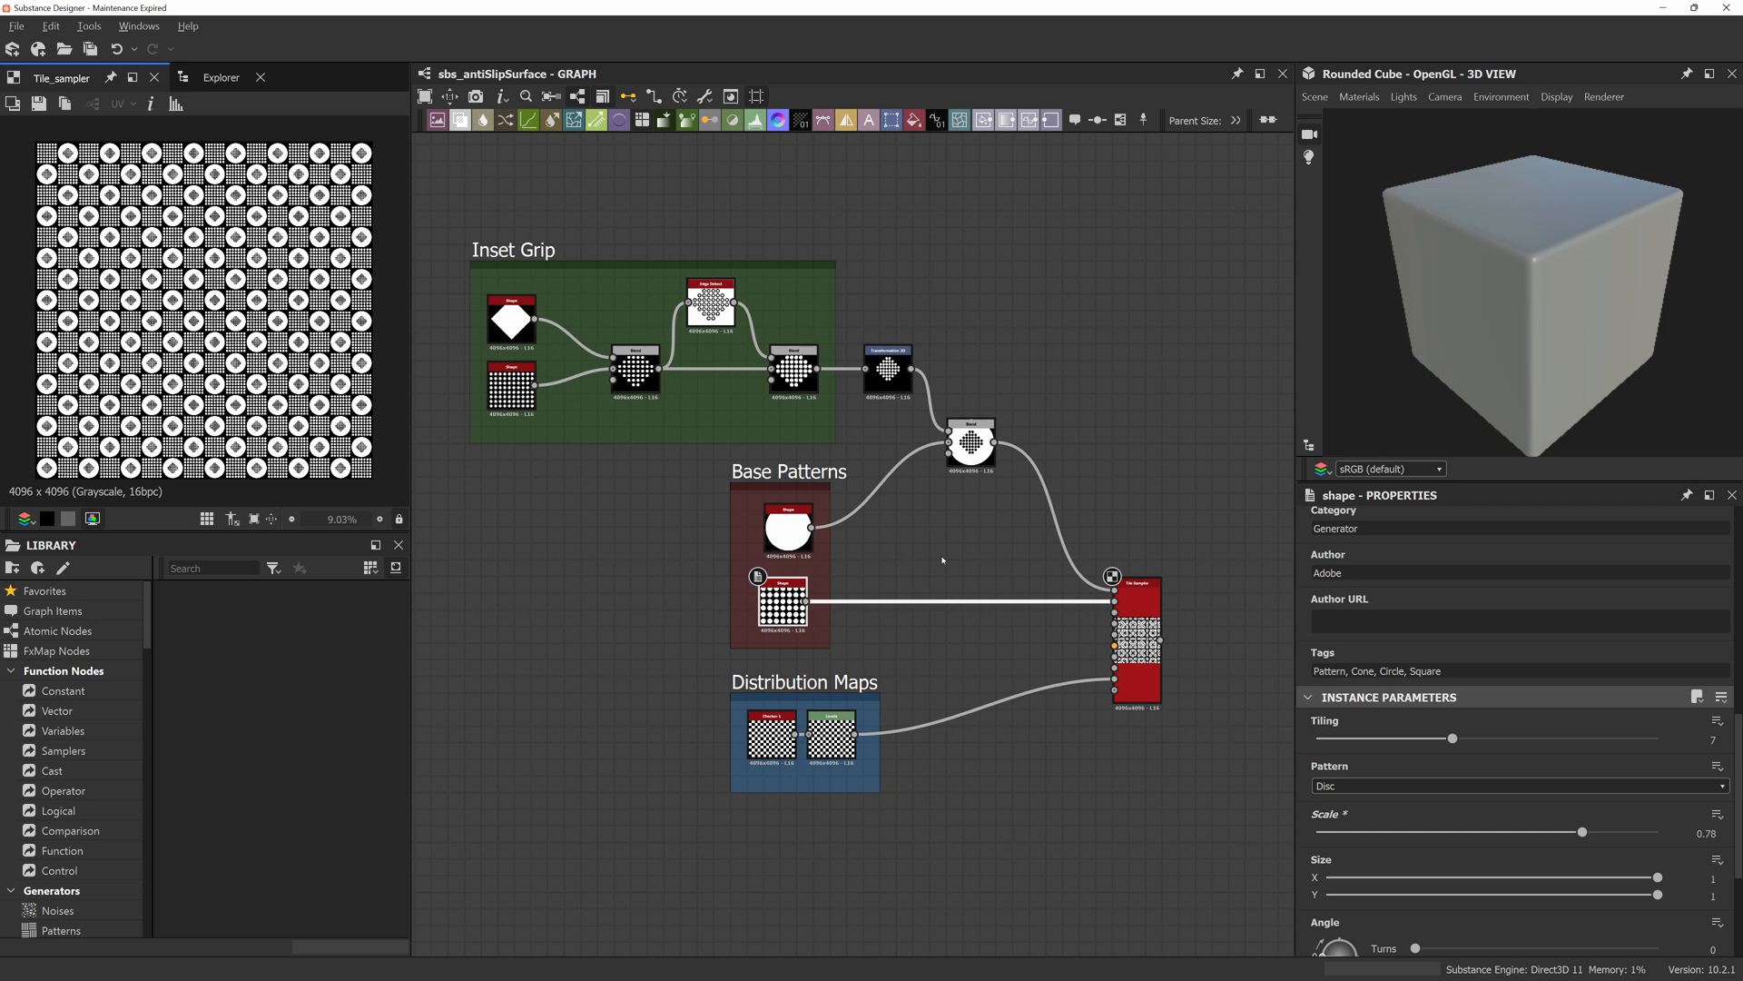
{"action": "scroll", "coordinate": [285, 404], "scroll_direction": "up", "scroll_amount": 5}
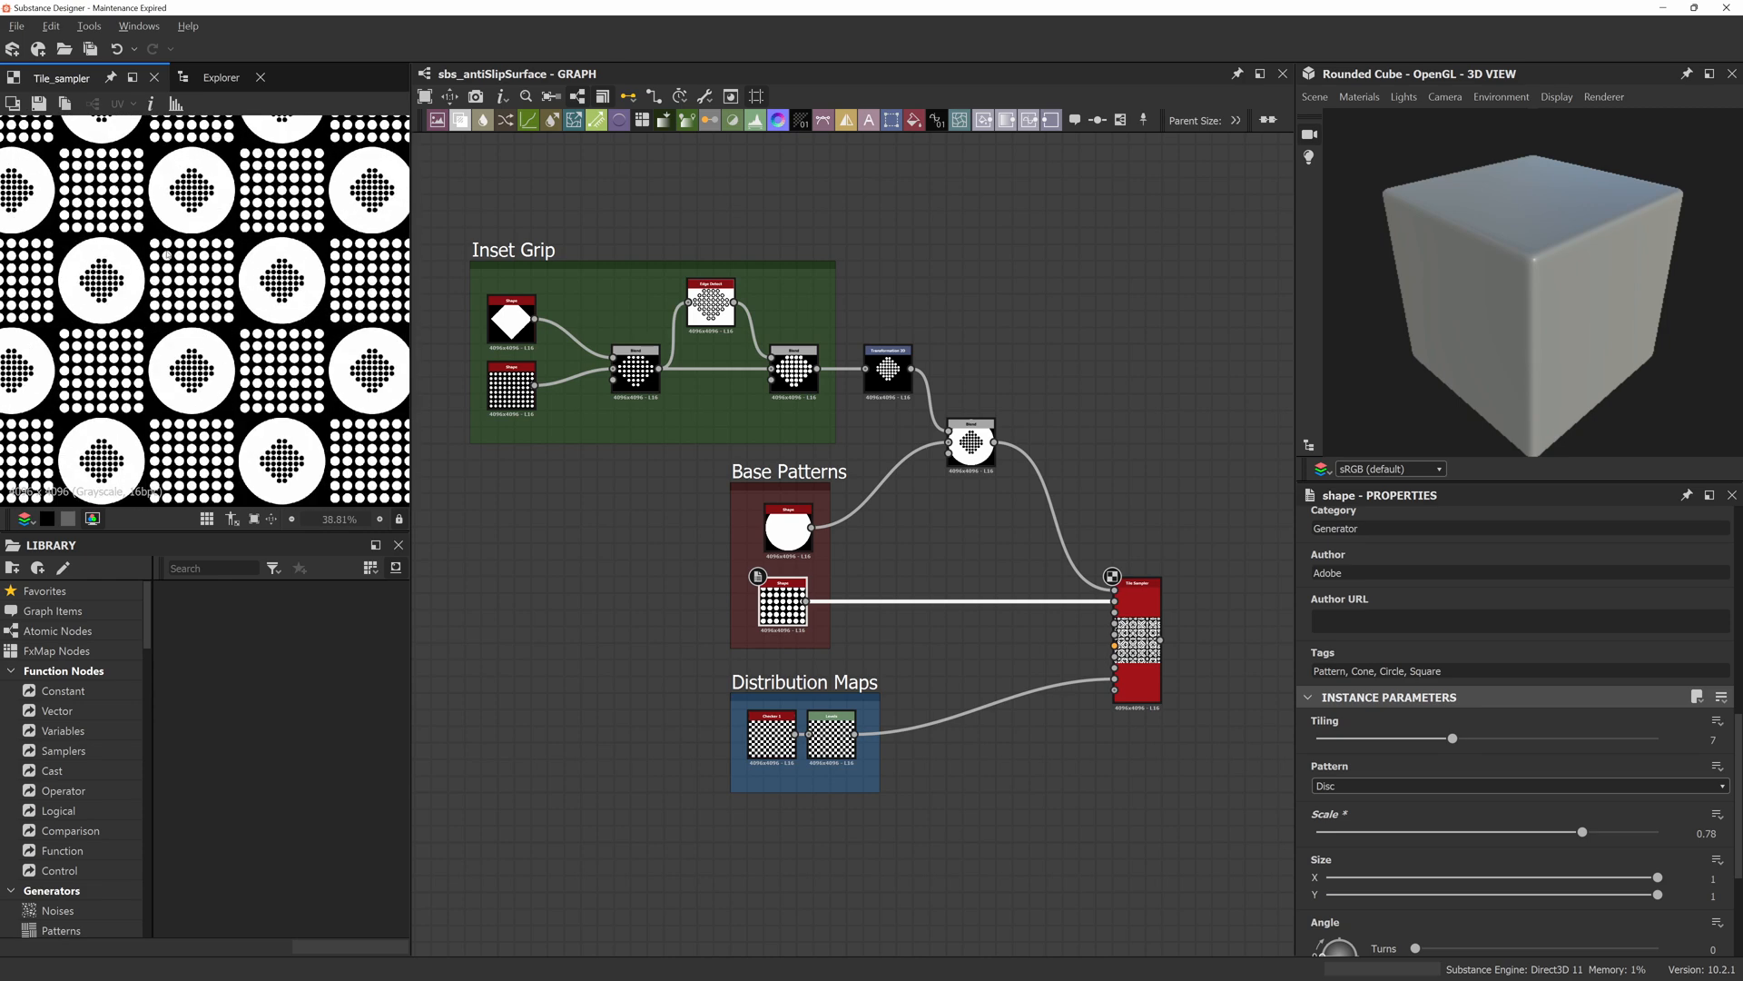
{"action": "scroll", "coordinate": [302, 247], "scroll_direction": "up", "scroll_amount": 3}
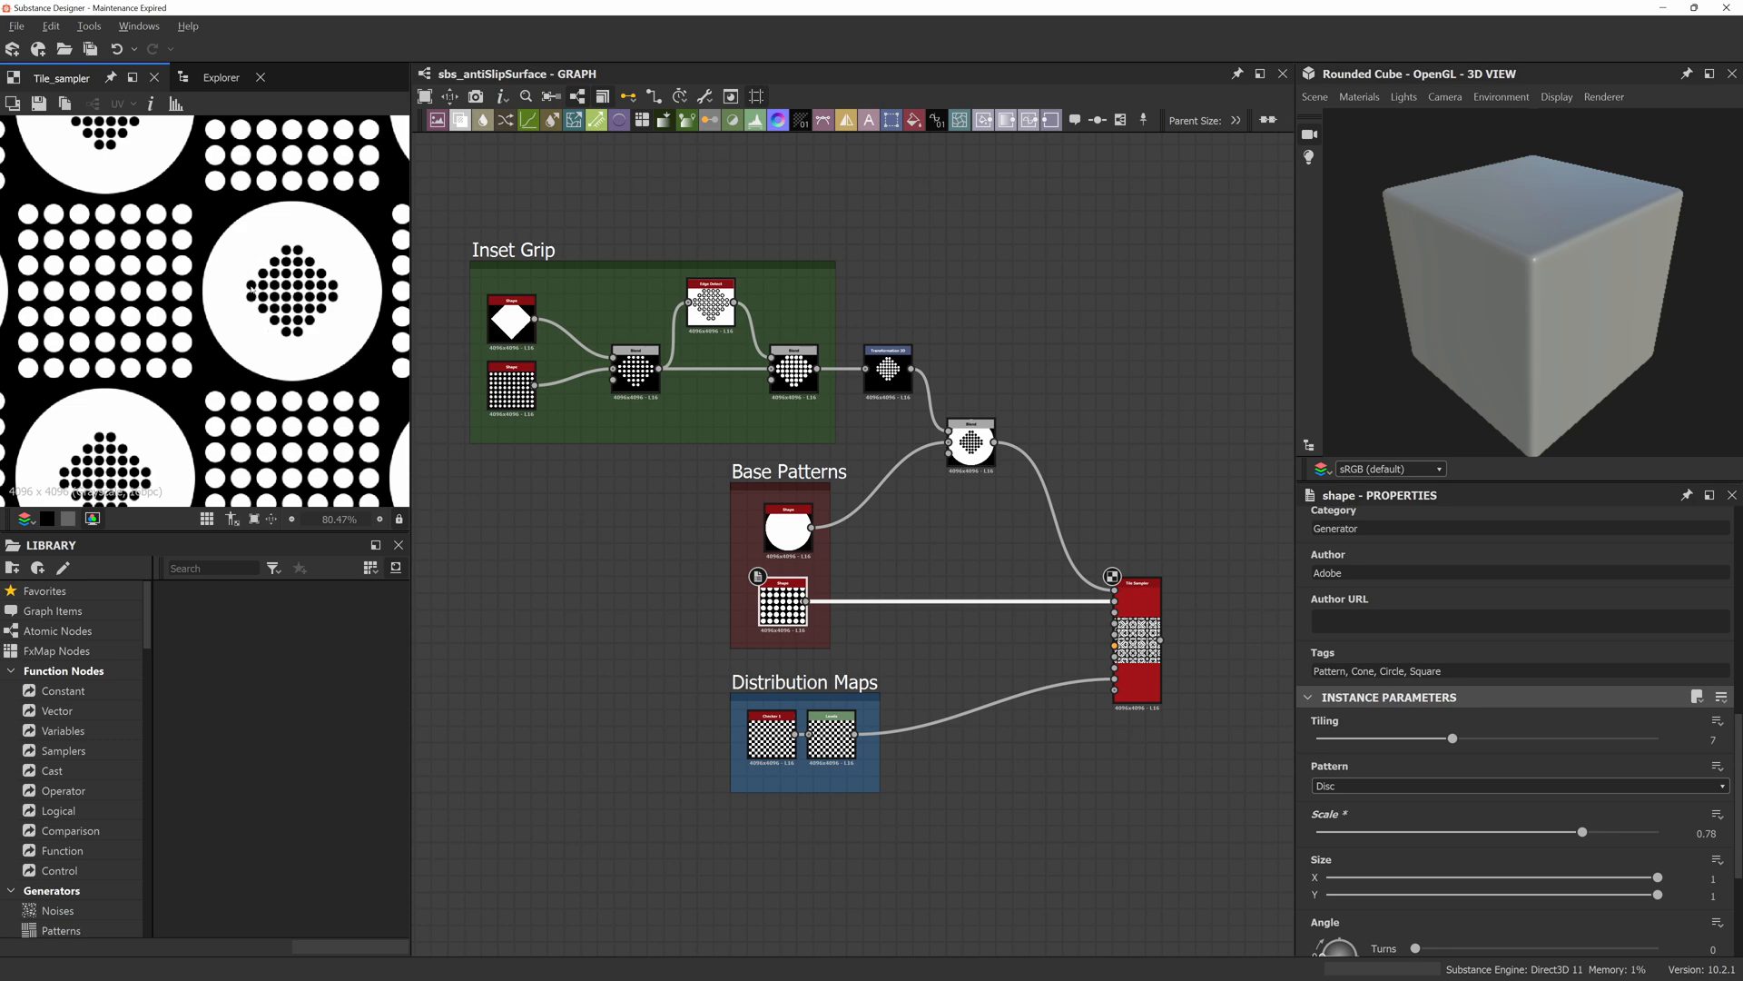
{"action": "scroll", "coordinate": [252, 286], "scroll_direction": "down", "scroll_amount": 9}
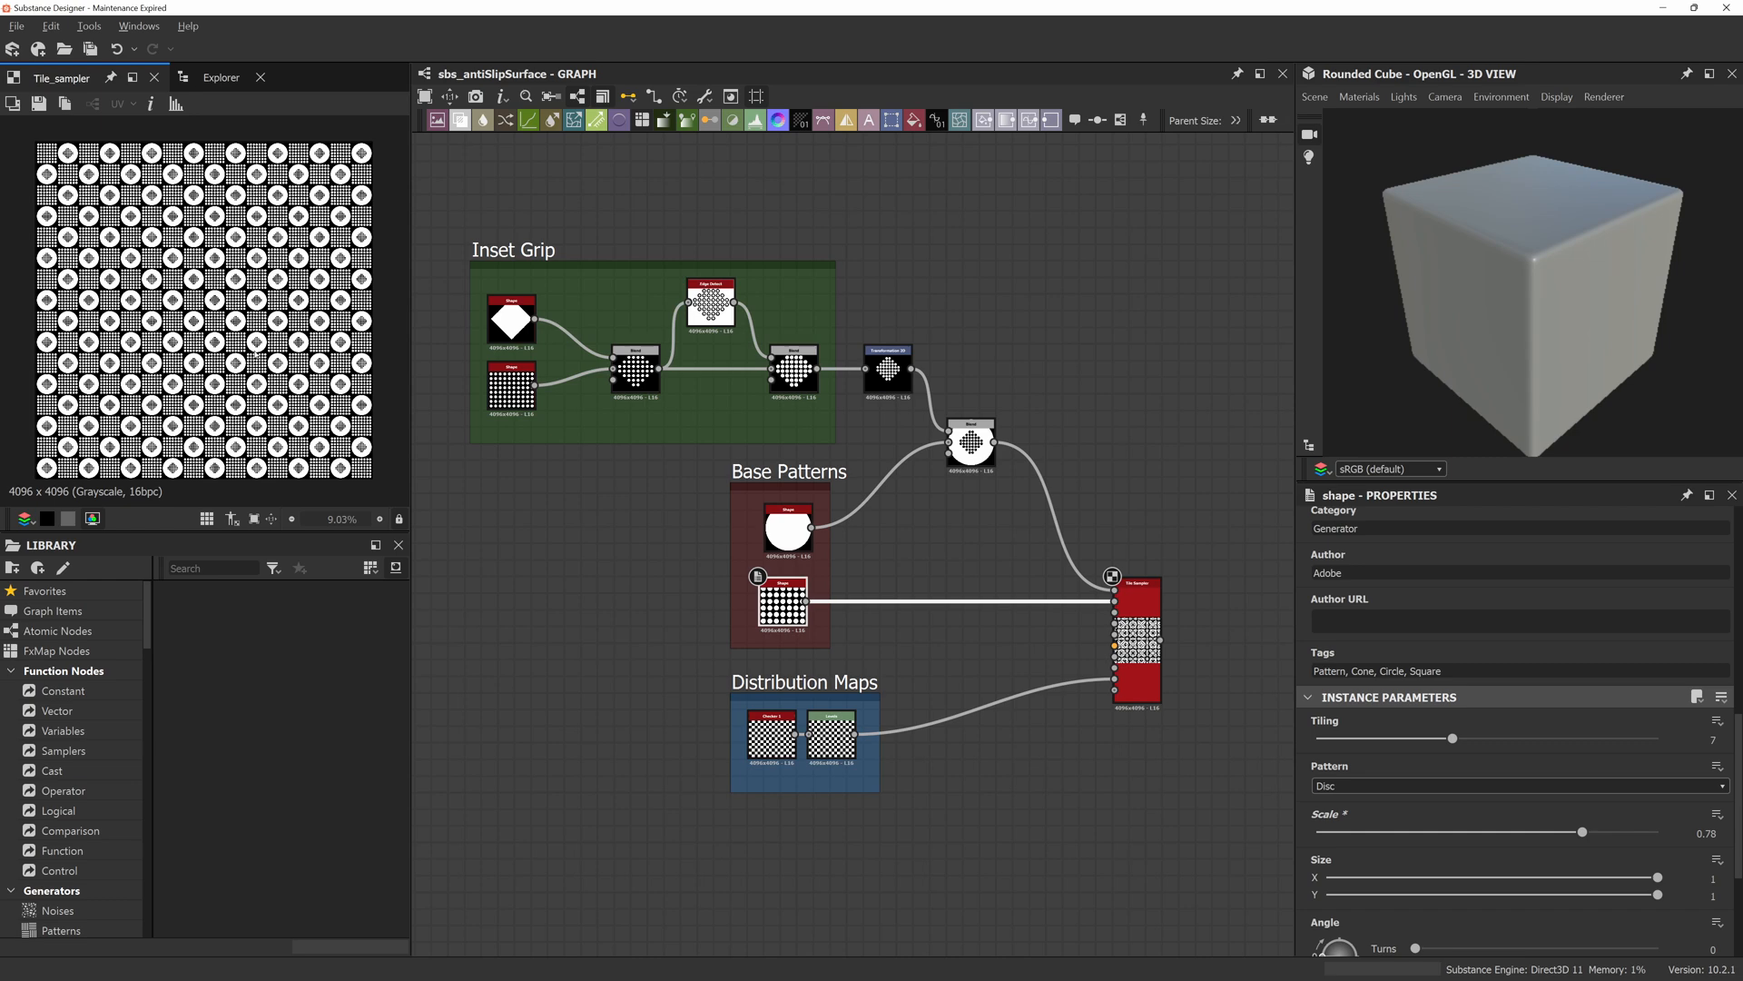
{"action": "scroll", "coordinate": [258, 345], "scroll_direction": "up", "scroll_amount": 5}
{"action": "middle_click_drag", "start_coordinate": [263, 318], "coordinate": [369, 464]}
{"action": "middle_click_drag", "start_coordinate": [214, 280], "coordinate": [259, 357]}
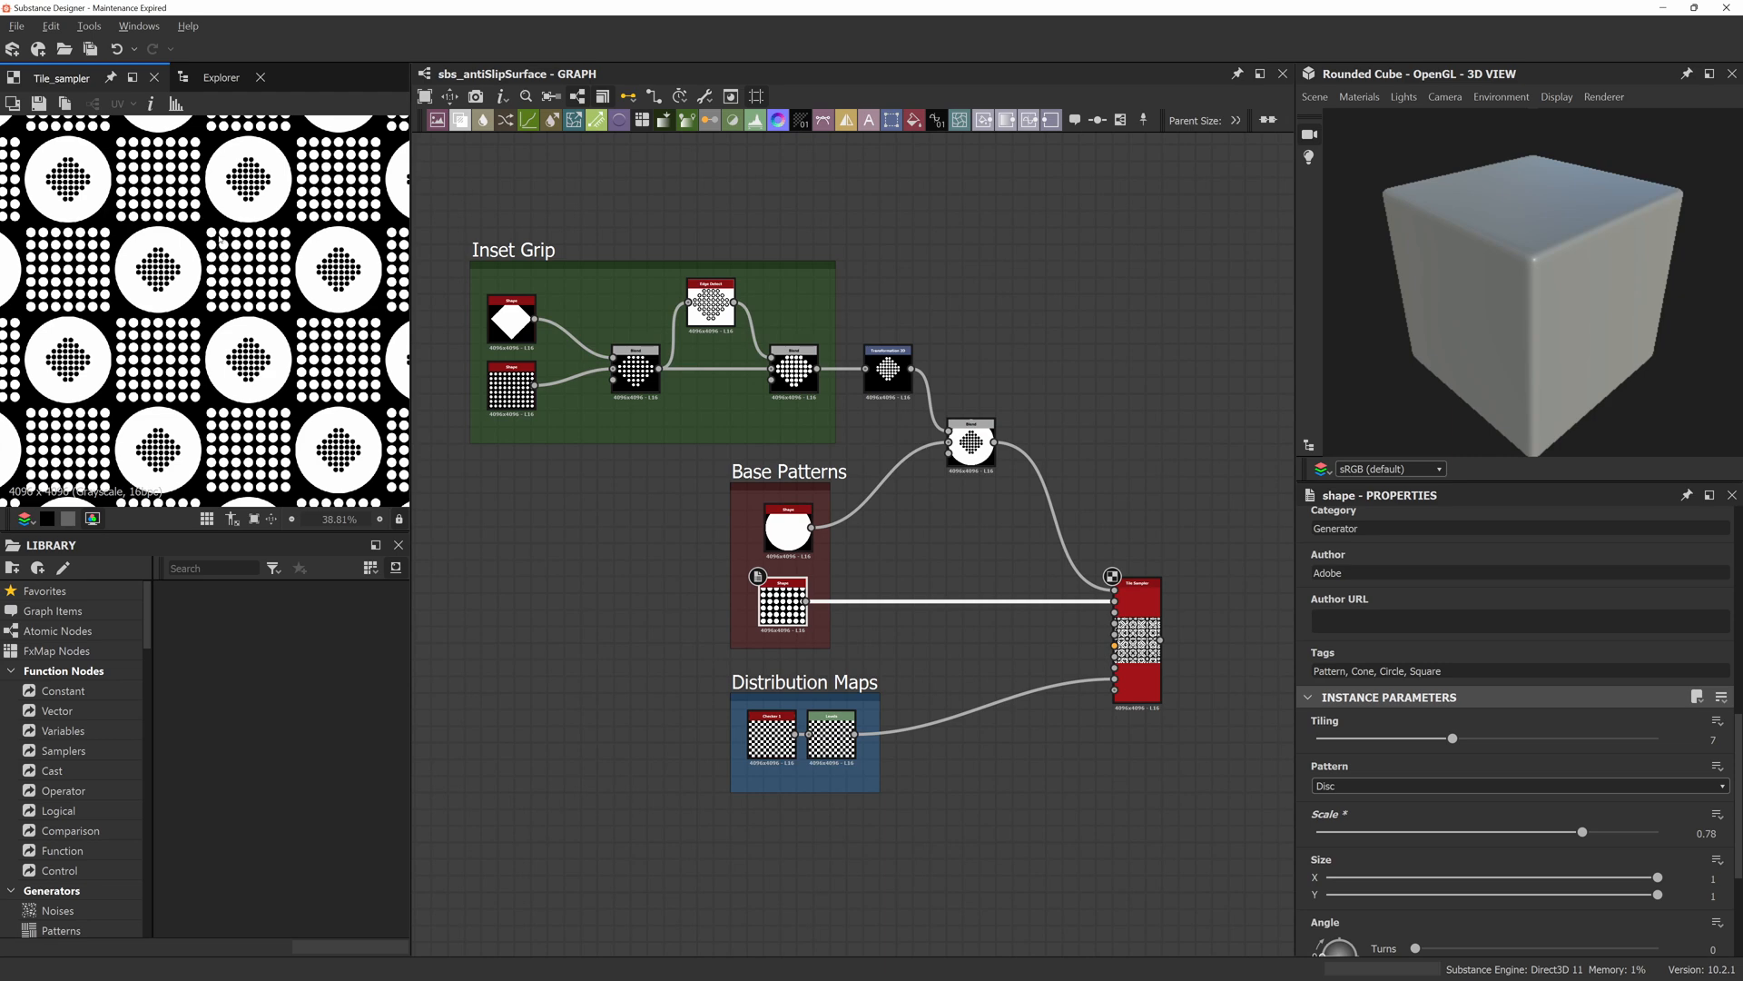
{"action": "scroll", "coordinate": [284, 276], "scroll_direction": "down", "scroll_amount": 5}
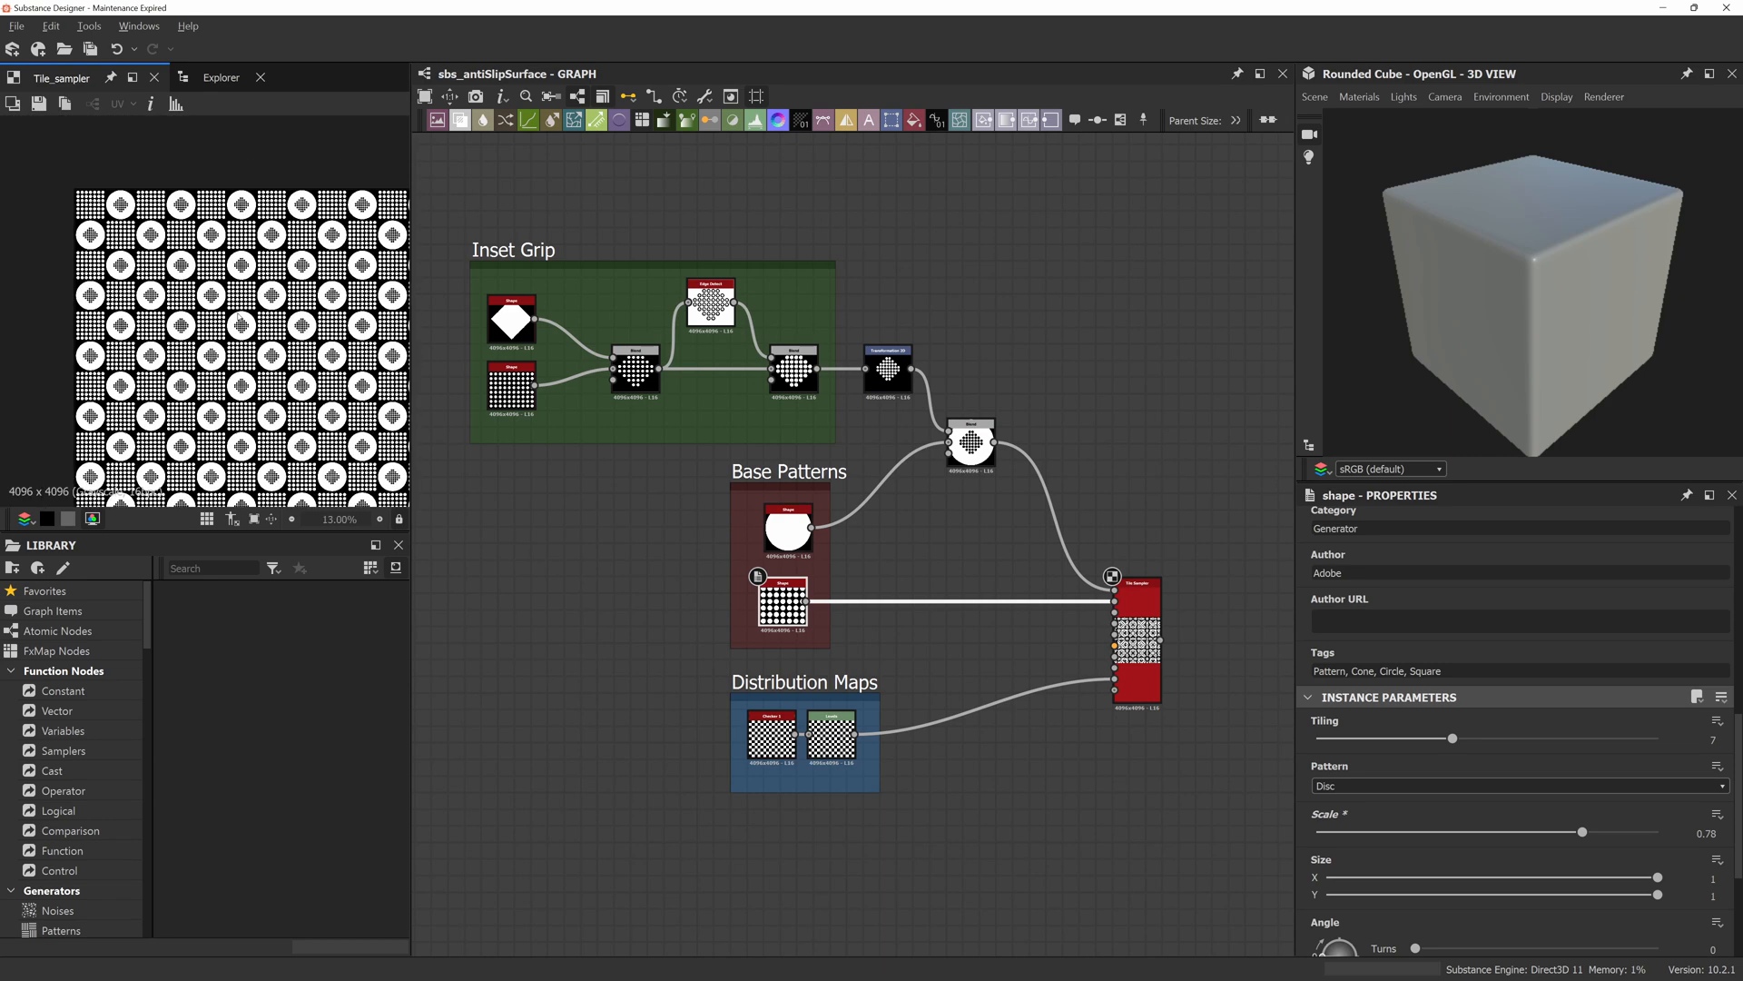
{"action": "scroll", "coordinate": [922, 456], "scroll_direction": "down", "scroll_amount": 3}
{"action": "scroll", "coordinate": [1004, 452], "scroll_direction": "up", "scroll_amount": 2}
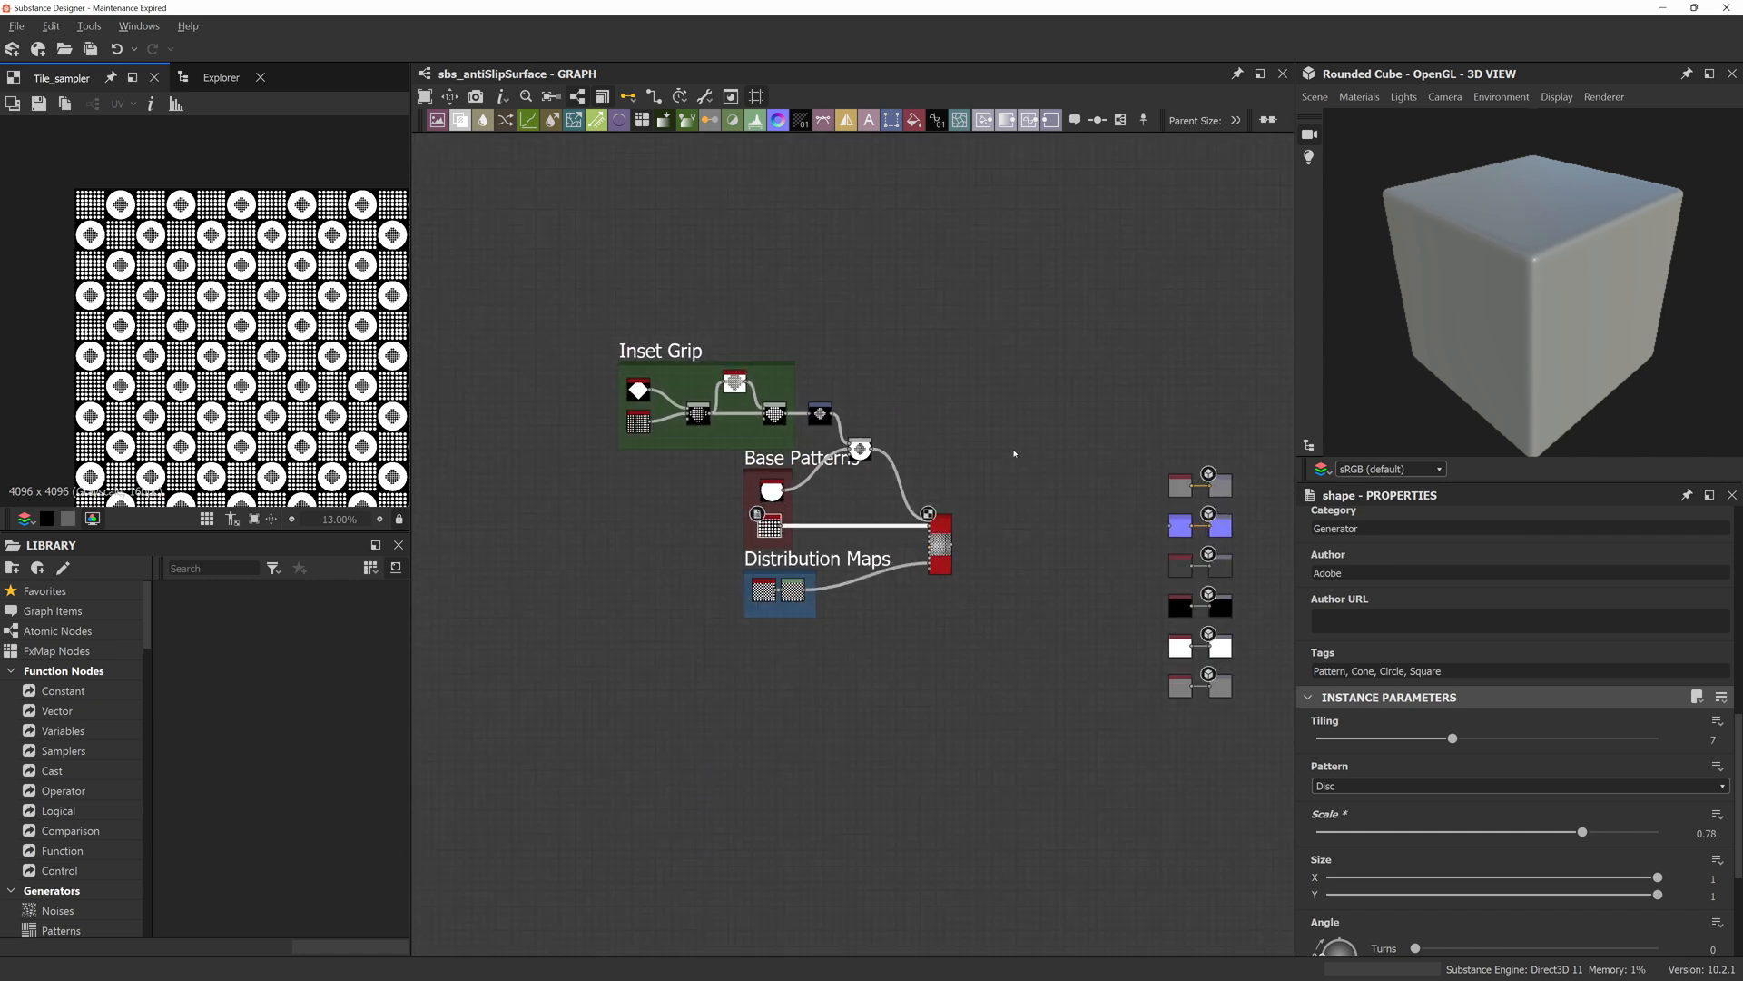
{"action": "left_click_drag", "start_coordinate": [1131, 251], "coordinate": [494, 692]}
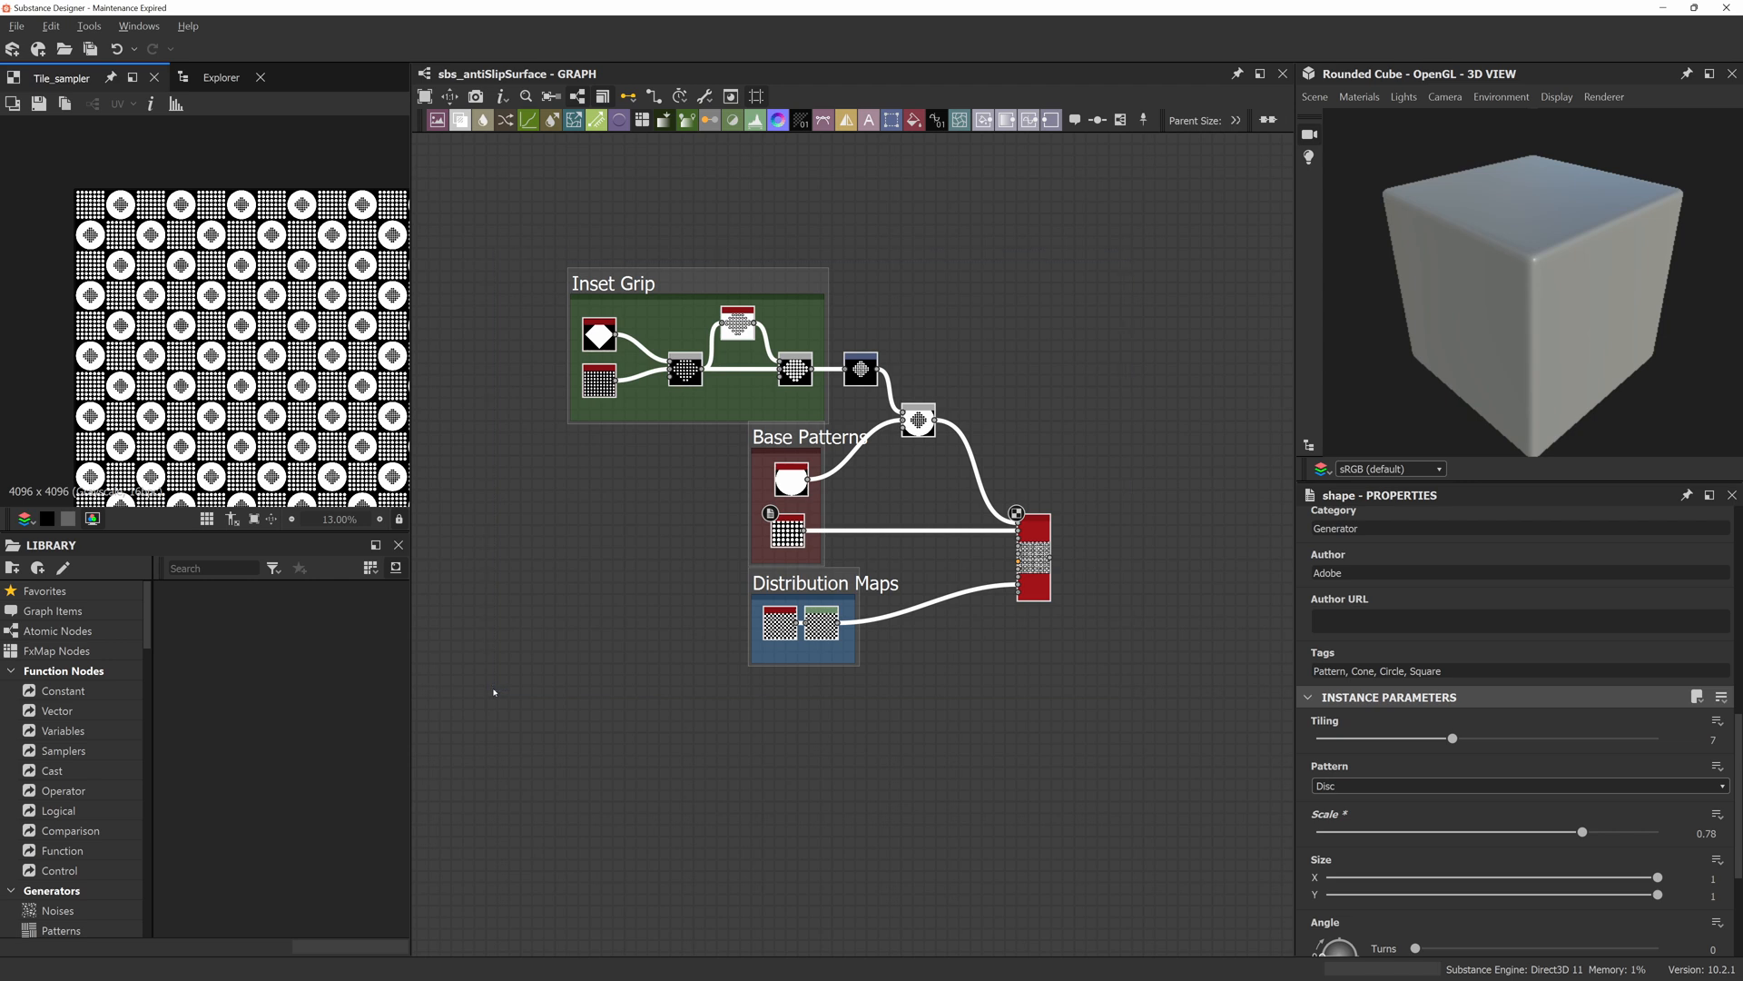
{"action": "key", "text": "f"}
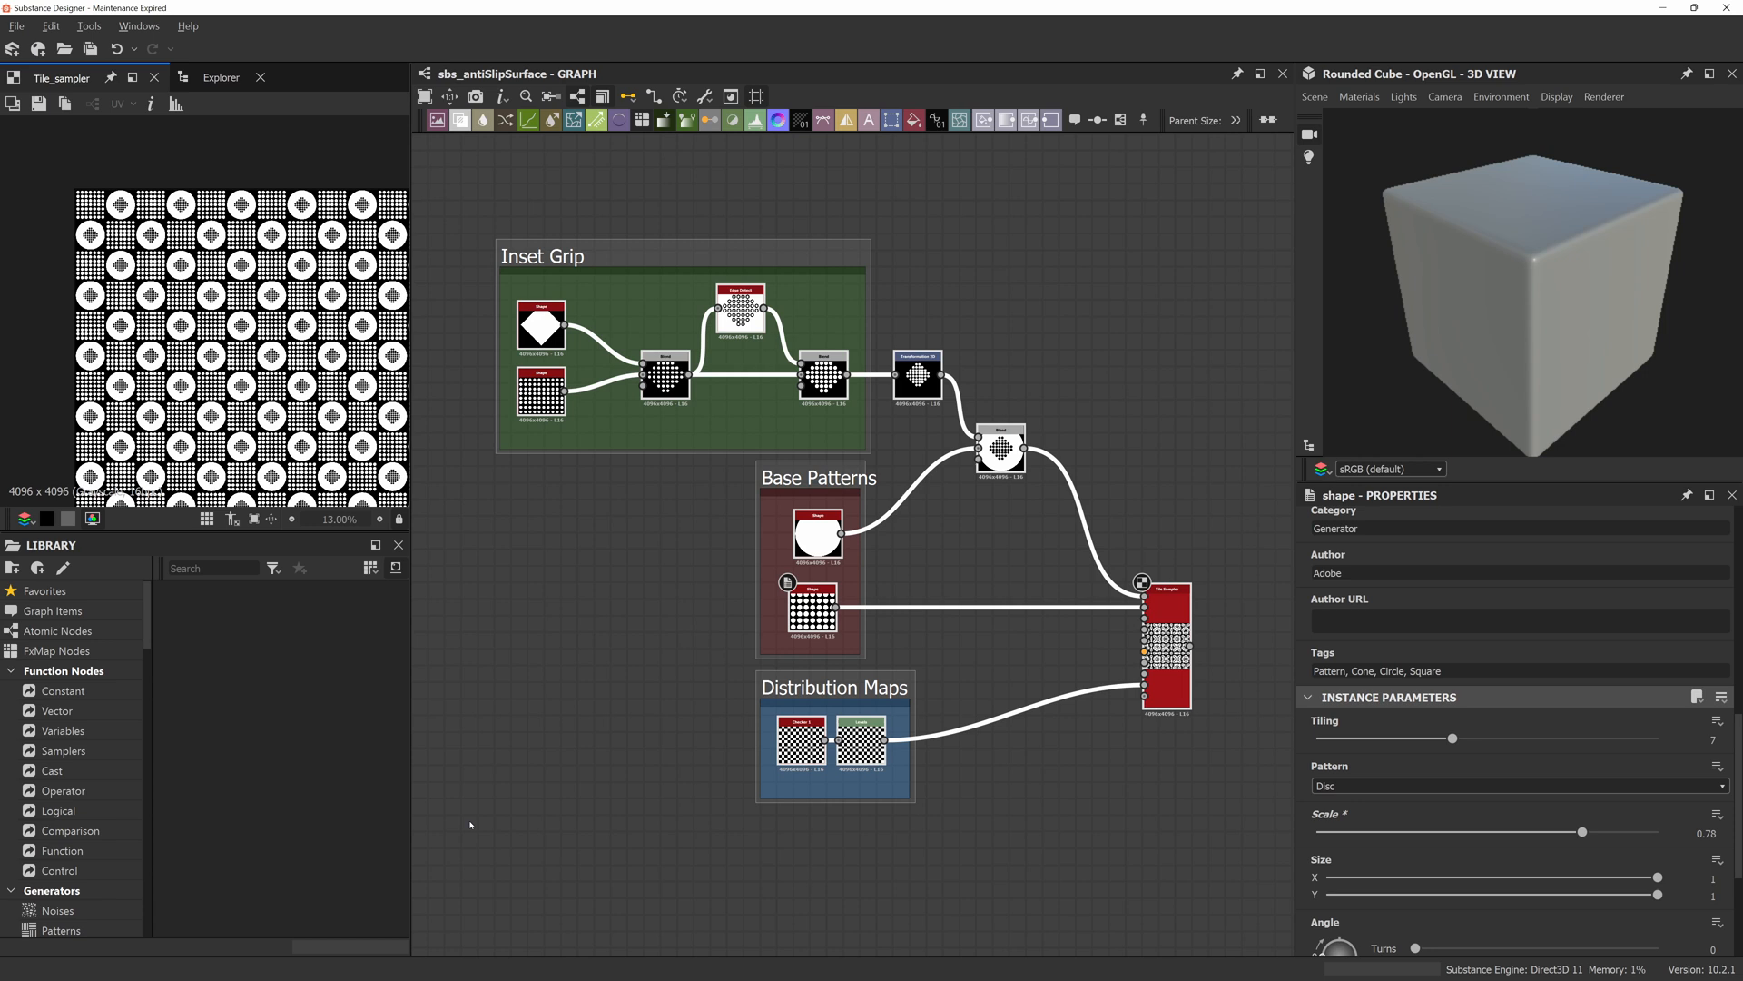
{"action": "left_click", "coordinate": [471, 824]}
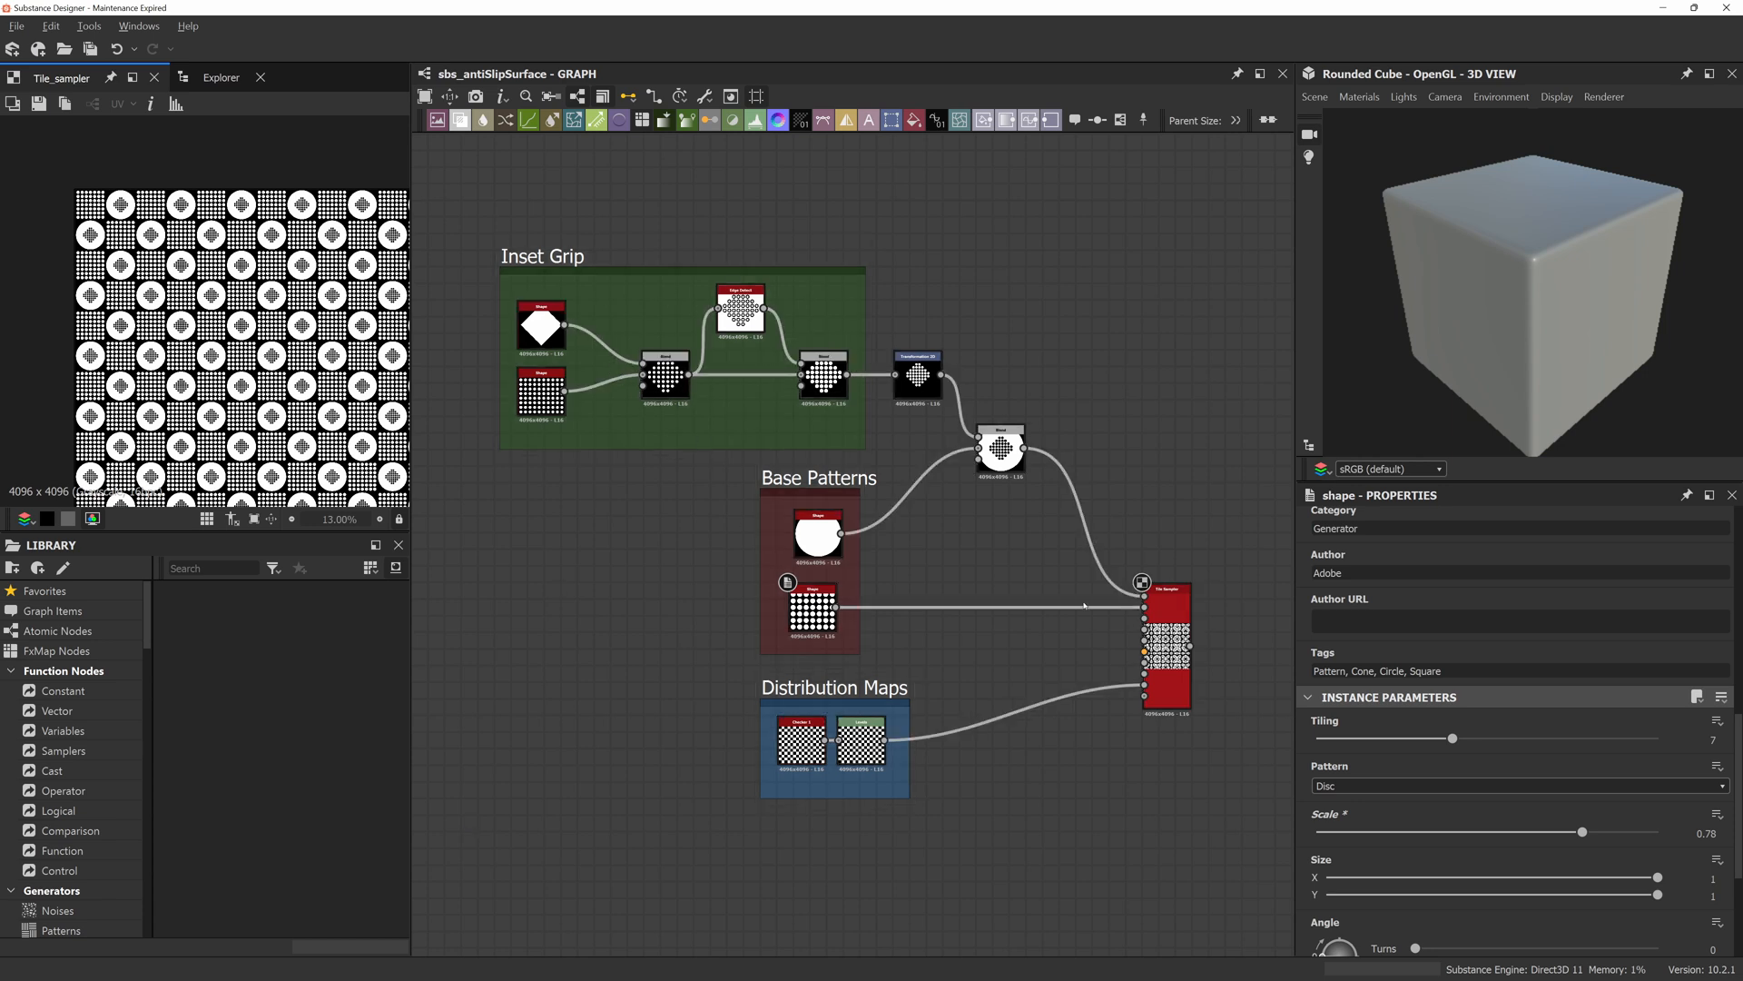
Move the disc Shape node in Base Patterns slightly to line up above the dots Shape node.
{"action": "left_click_drag", "start_coordinate": [818, 536], "coordinate": [808, 542]}
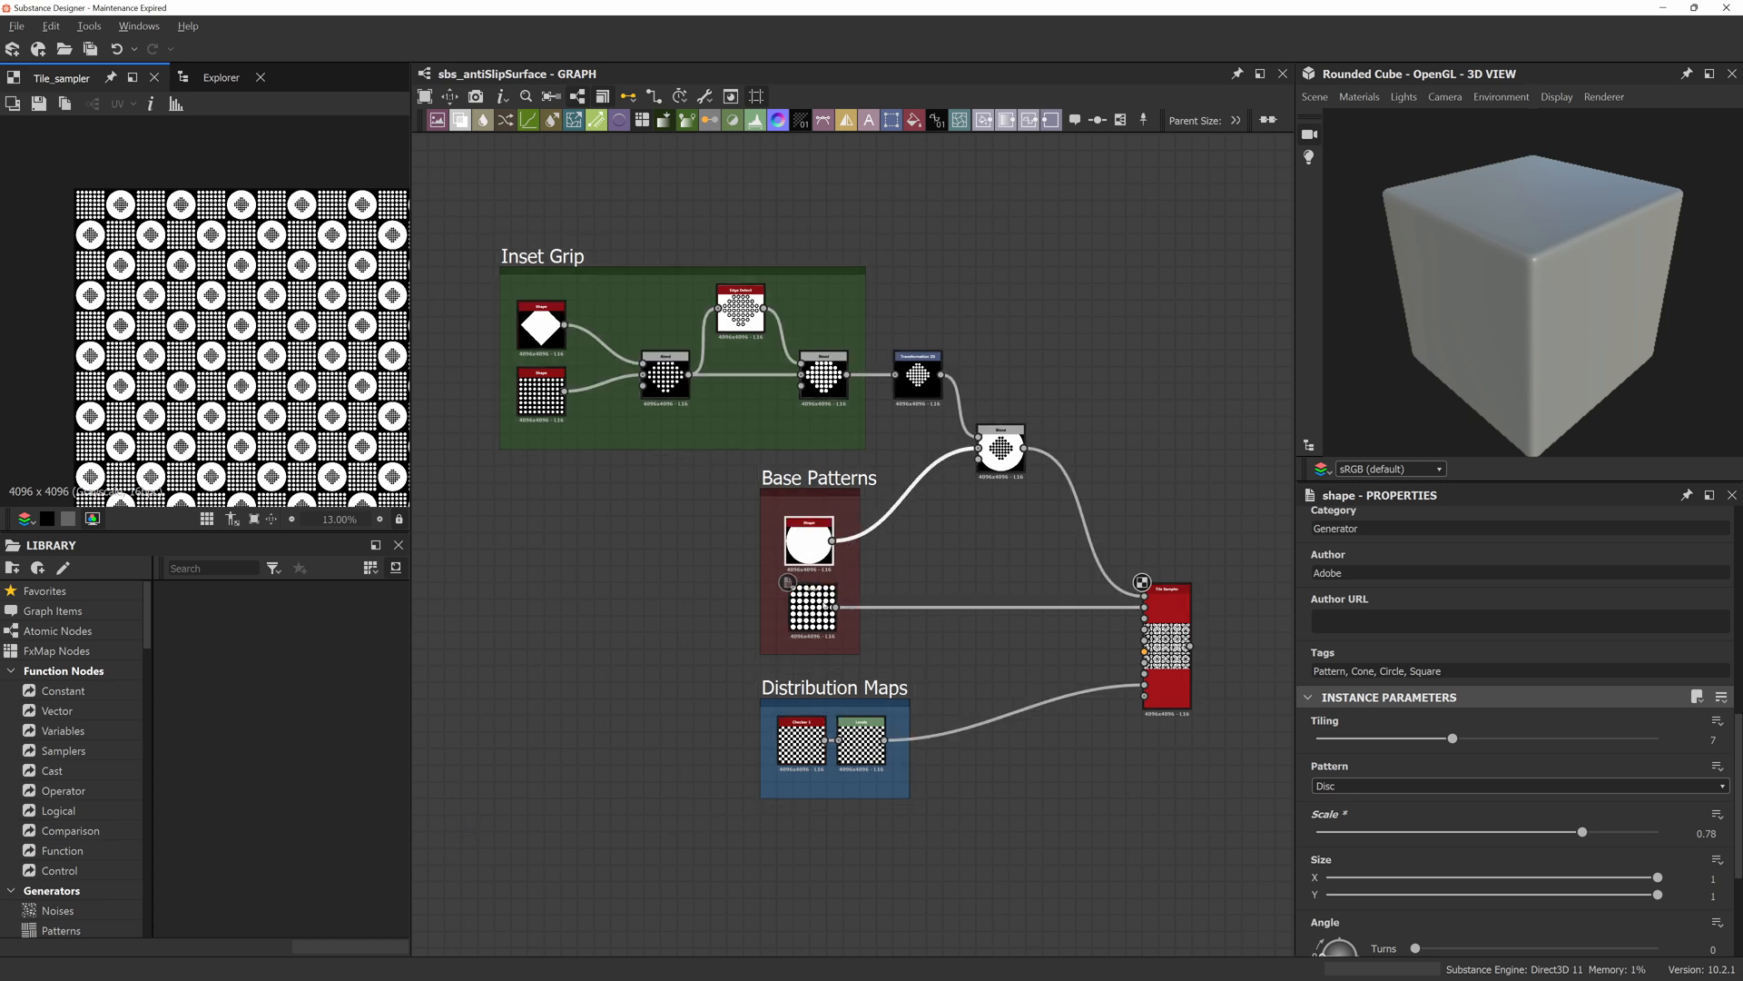
{"action": "left_click", "coordinate": [823, 620]}
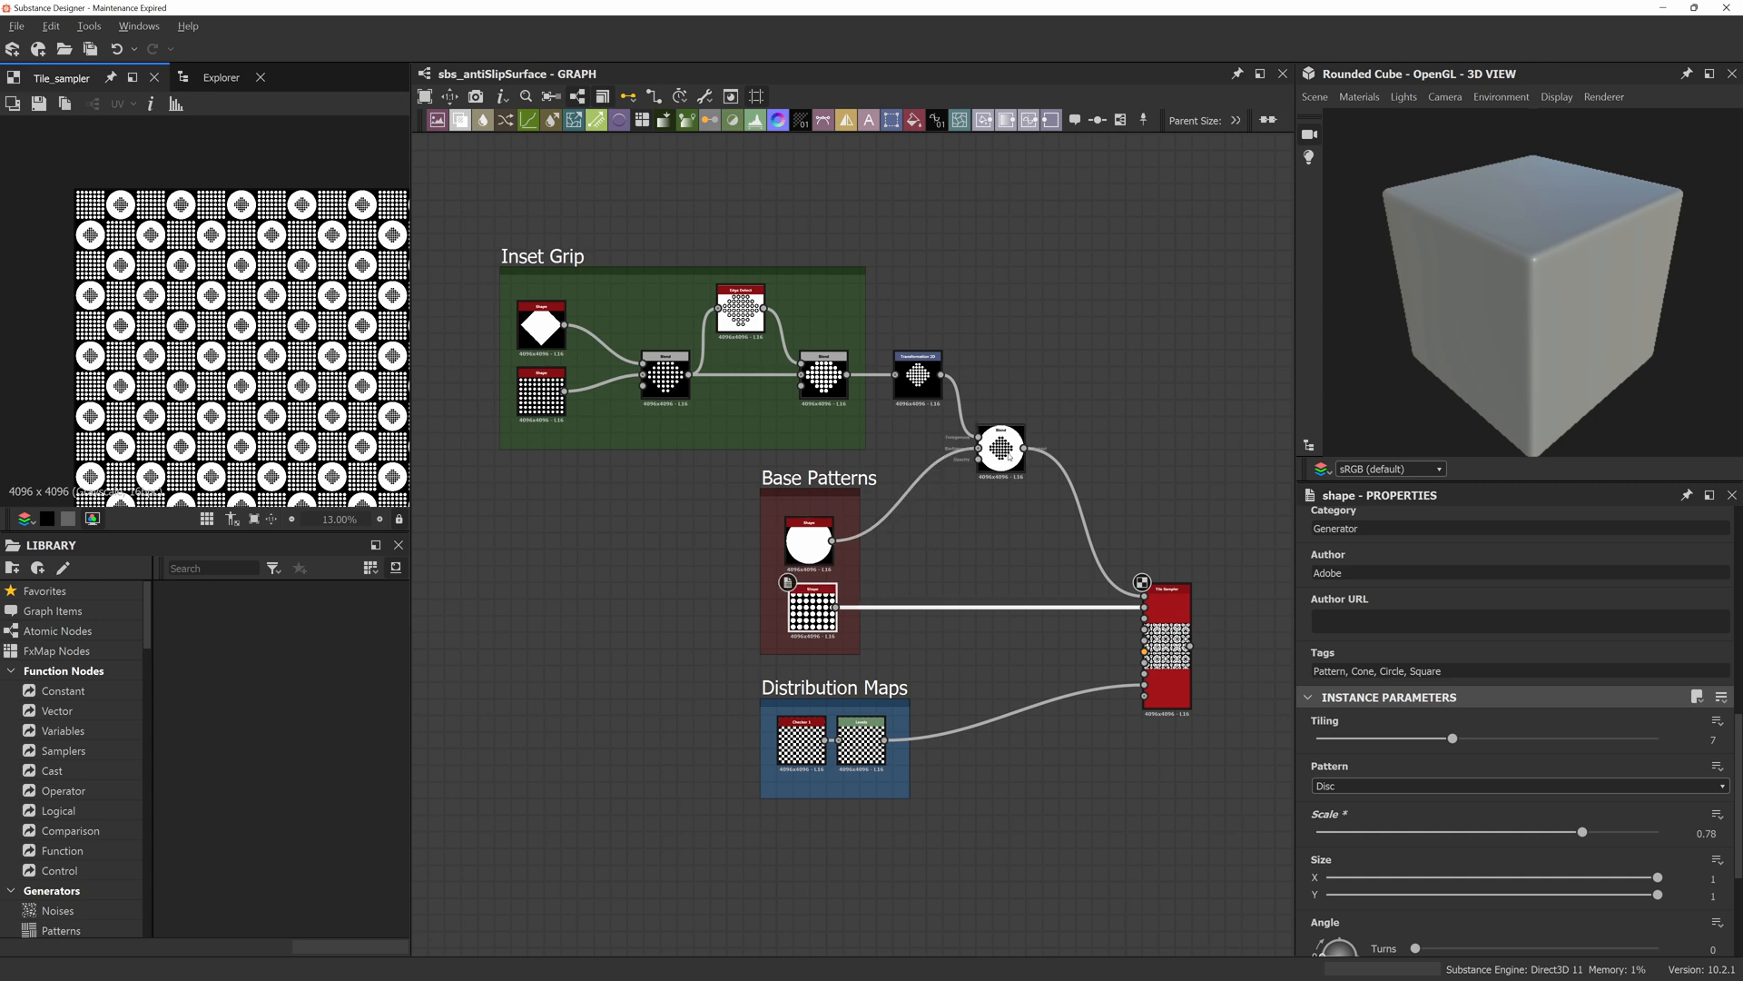
Review the parameters of the Transformation 2D, Edge Detect and Checker 1 nodes, preview the checker, and look over the framed node groups.
{"action": "left_click", "coordinate": [896, 354]}
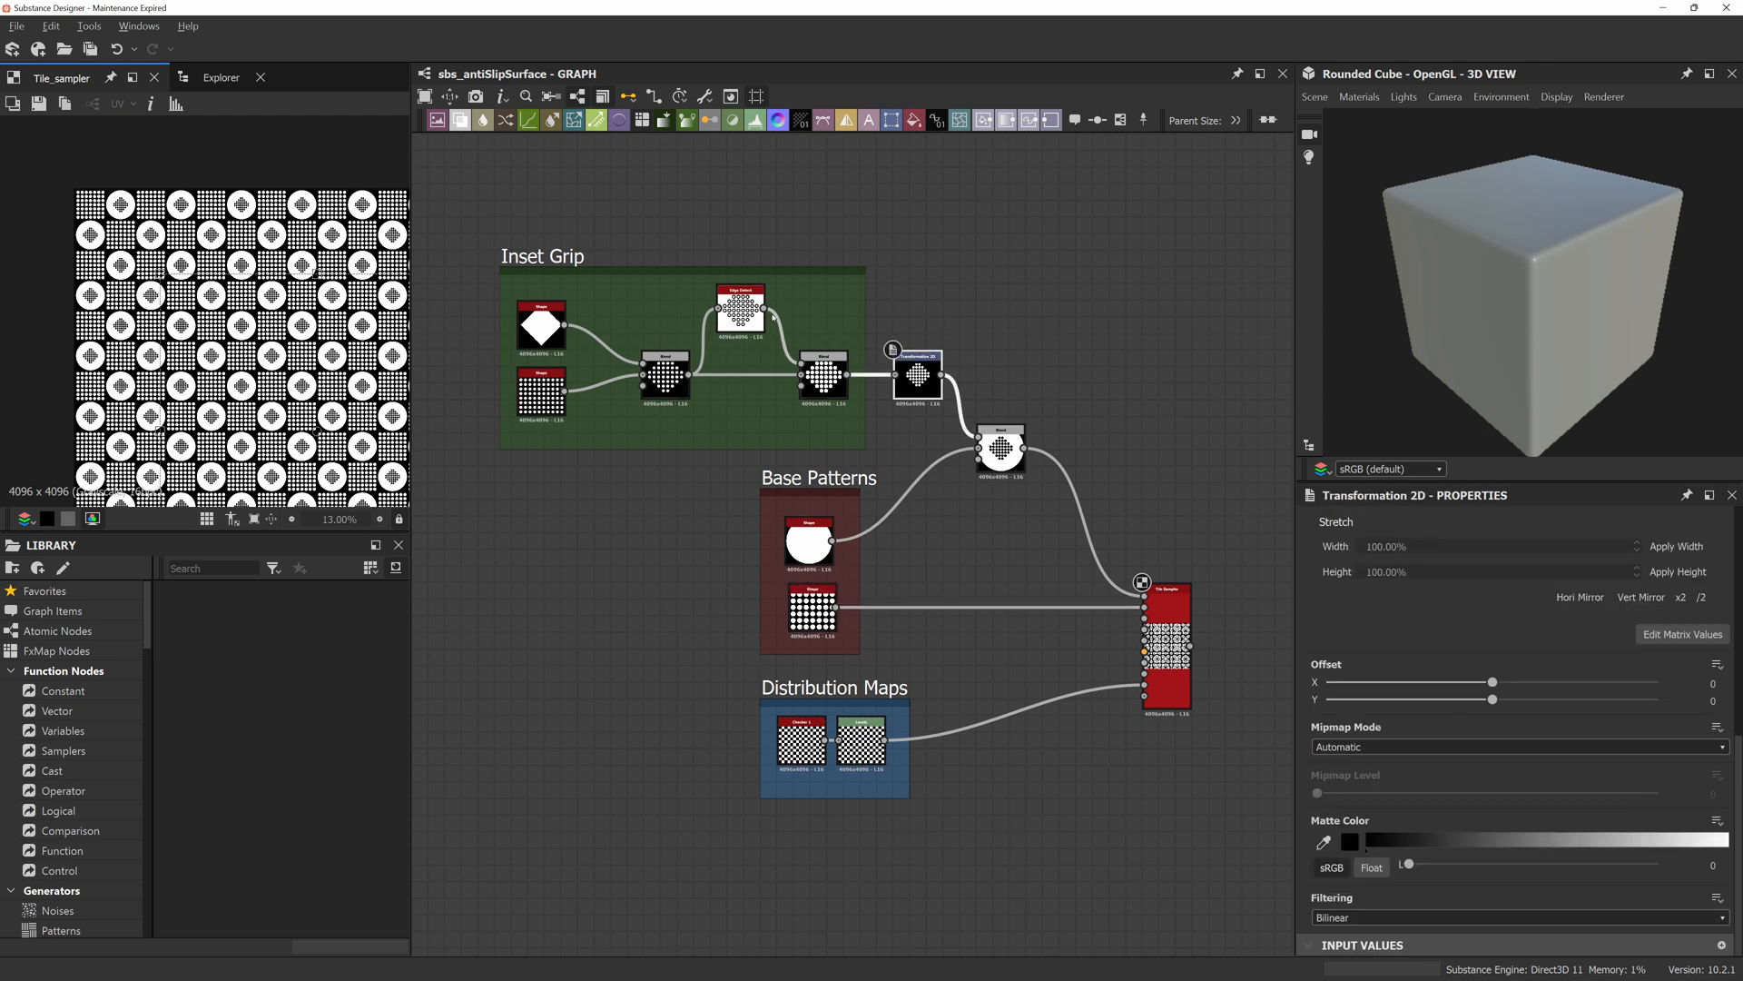
{"action": "left_click", "coordinate": [717, 287]}
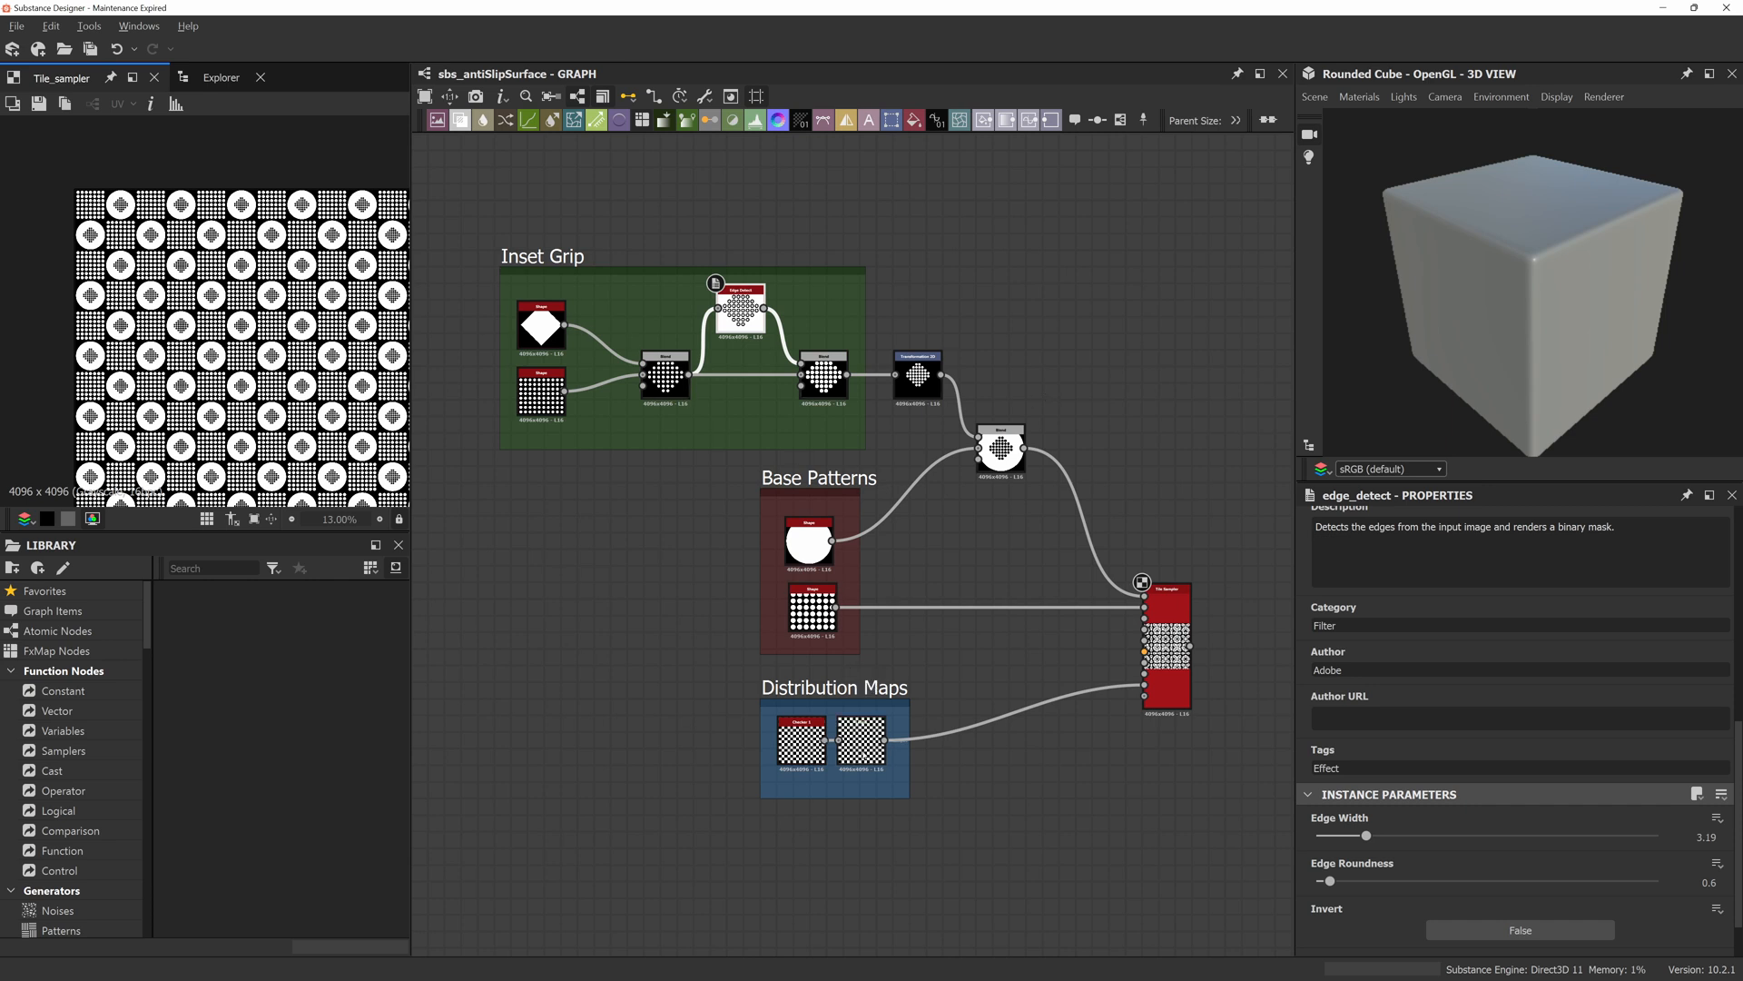
{"action": "double_click", "coordinate": [800, 740]}
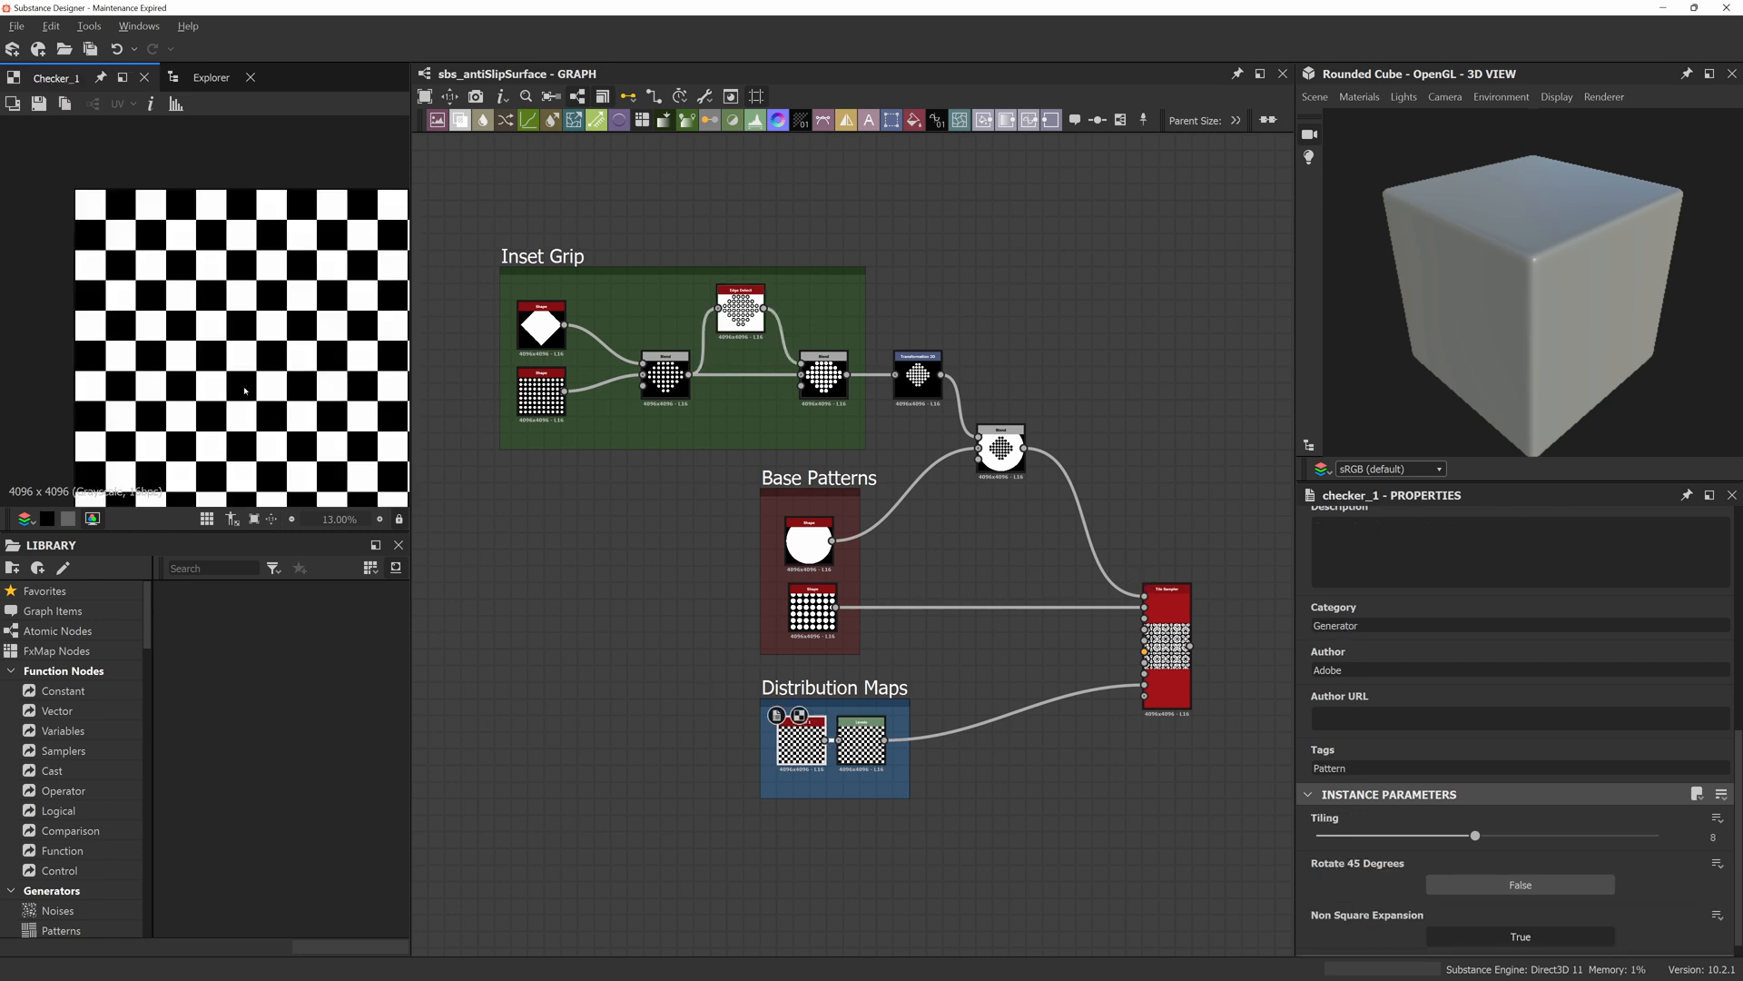
{"action": "scroll", "coordinate": [245, 390], "scroll_direction": "down", "scroll_amount": 3}
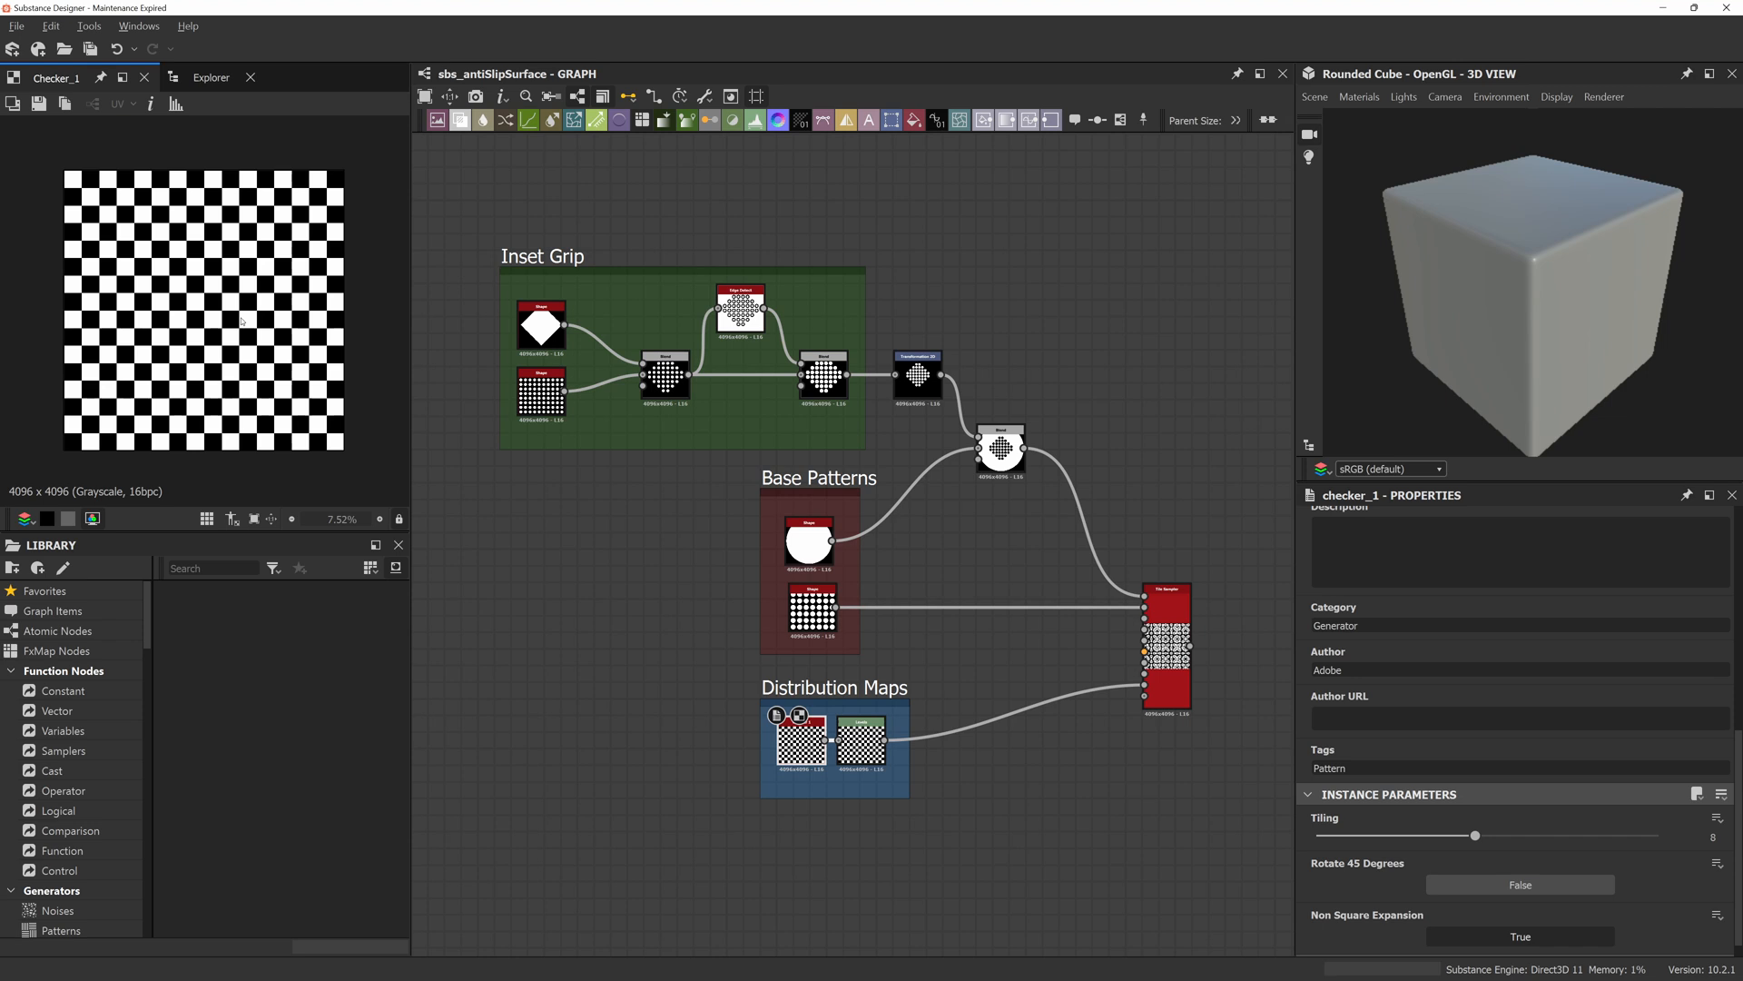
{"action": "scroll", "coordinate": [1077, 402], "scroll_direction": "down", "scroll_amount": 2}
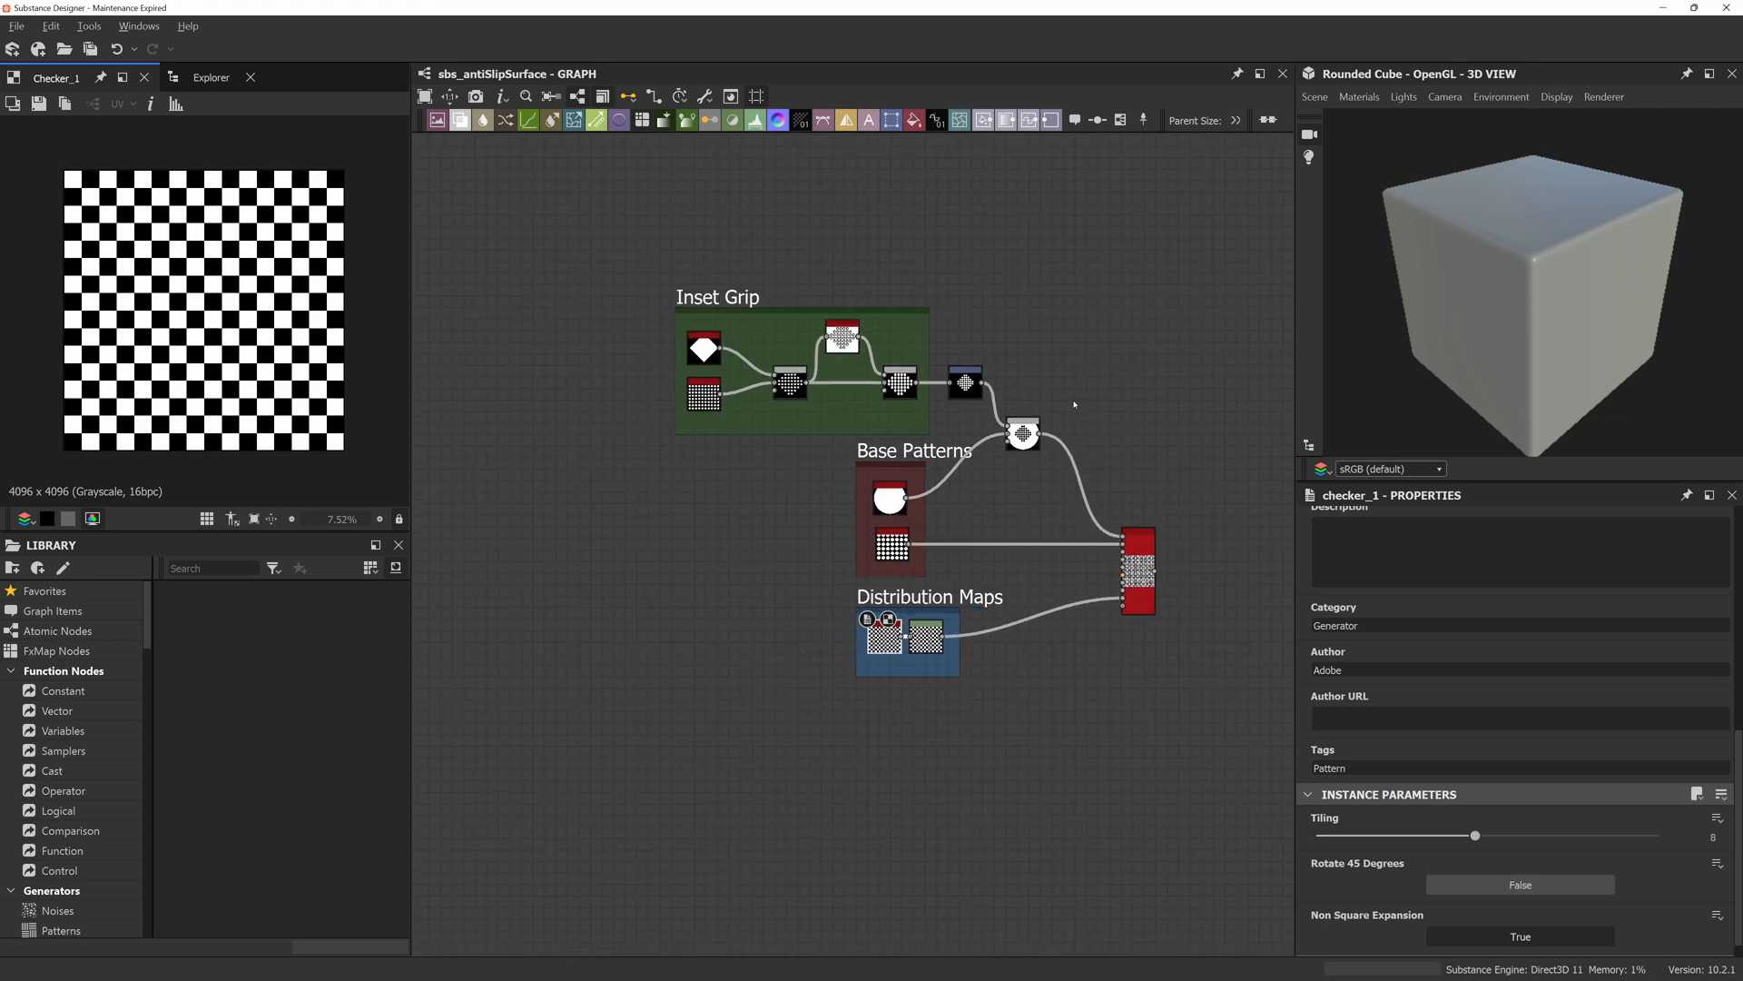
{"action": "middle_click_drag", "start_coordinate": [1077, 405], "coordinate": [916, 432]}
{"action": "left_click_drag", "start_coordinate": [1055, 223], "coordinate": [463, 720]}
{"action": "left_click", "coordinate": [470, 714]}
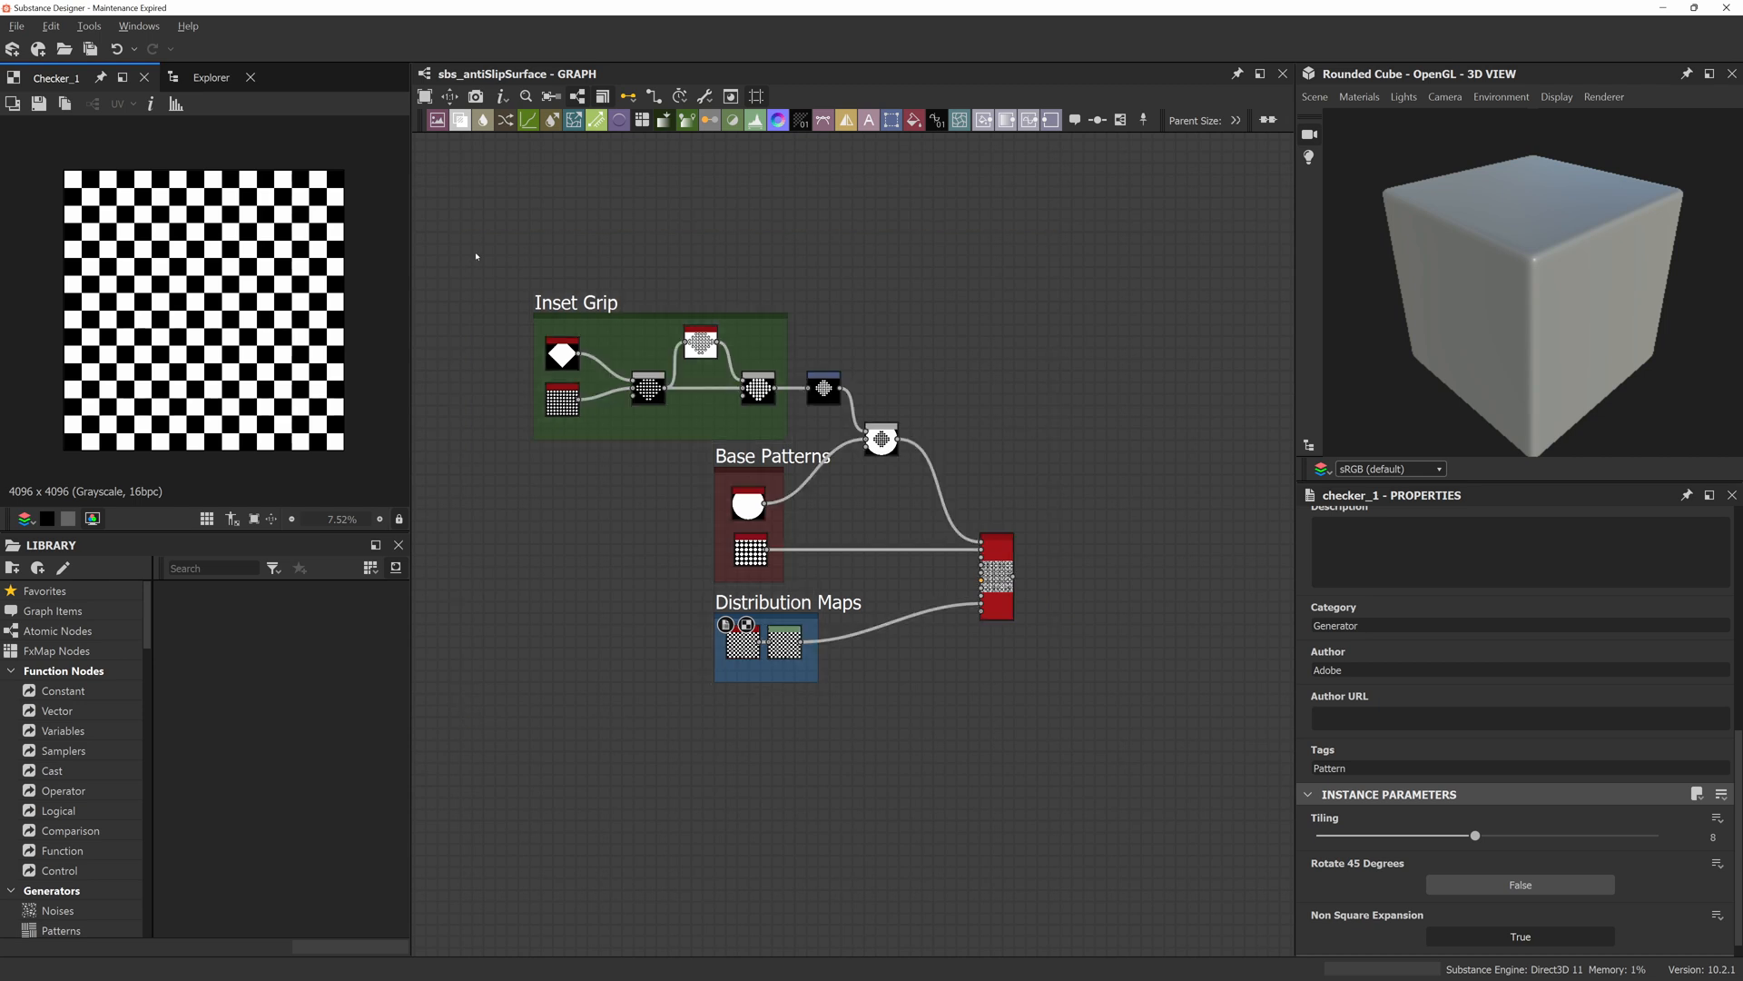
{"action": "scroll", "coordinate": [638, 623], "scroll_direction": "up", "scroll_amount": 3}
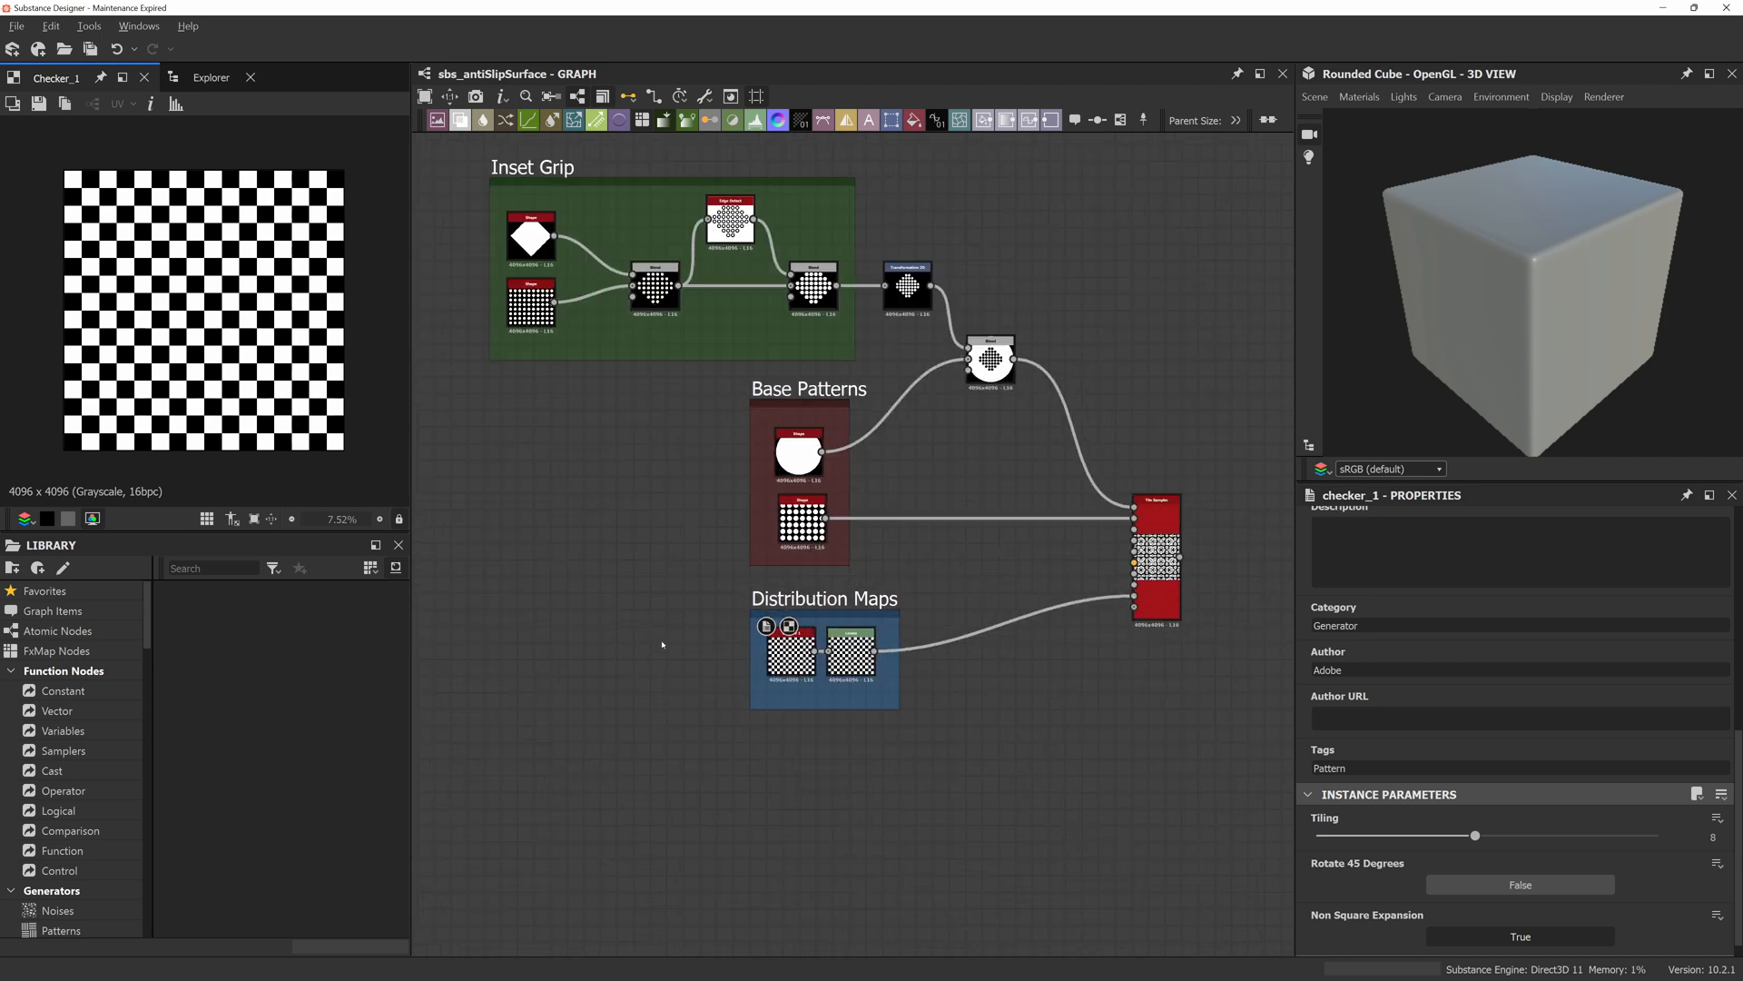
{"action": "middle_click_drag", "start_coordinate": [685, 638], "coordinate": [696, 752]}
{"action": "scroll", "coordinate": [693, 711], "scroll_direction": "down", "scroll_amount": 1}
{"action": "scroll", "coordinate": [693, 711], "scroll_direction": "down", "scroll_amount": 1}
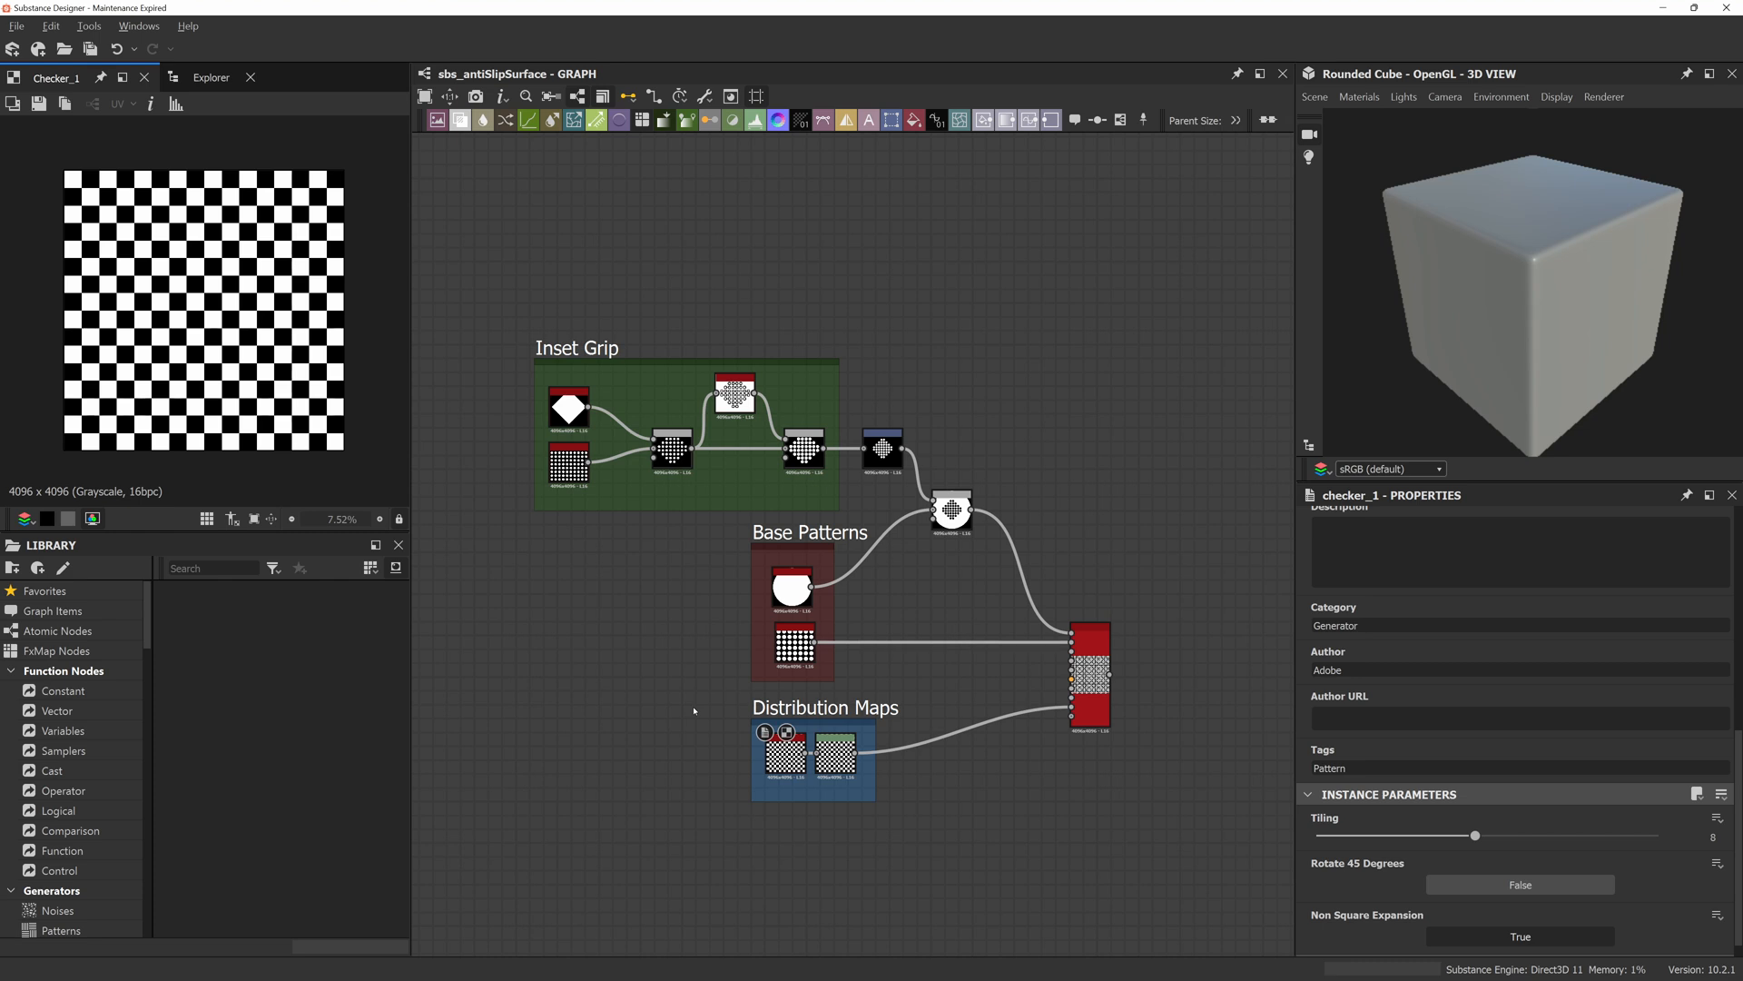
Preview the disc Shape and the Tile Sampler output, and try the Square pattern on the disc Shape in Base Patterns.
{"action": "scroll", "coordinate": [761, 606], "scroll_direction": "up", "scroll_amount": 3}
{"action": "double_click", "coordinate": [814, 574]}
{"action": "middle_click_drag", "start_coordinate": [1094, 633], "coordinate": [936, 599]}
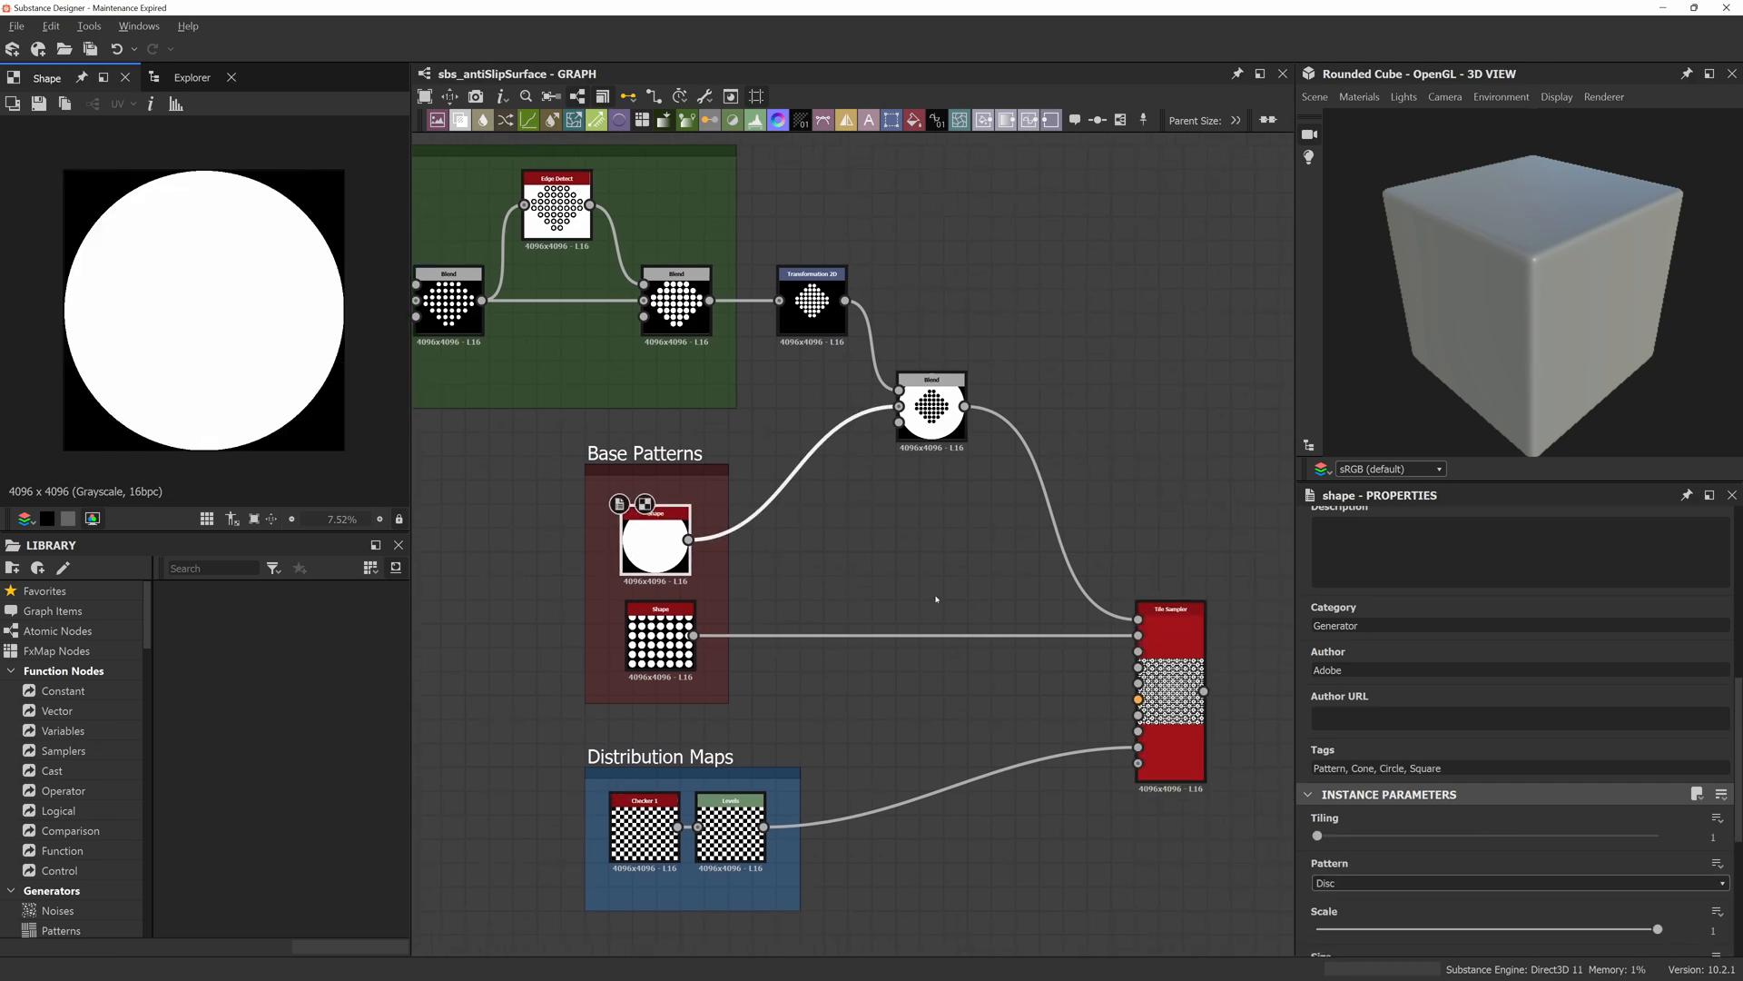
{"action": "scroll", "coordinate": [936, 599], "scroll_direction": "down", "scroll_amount": 1}
{"action": "scroll", "coordinate": [235, 303], "scroll_direction": "up", "scroll_amount": 8}
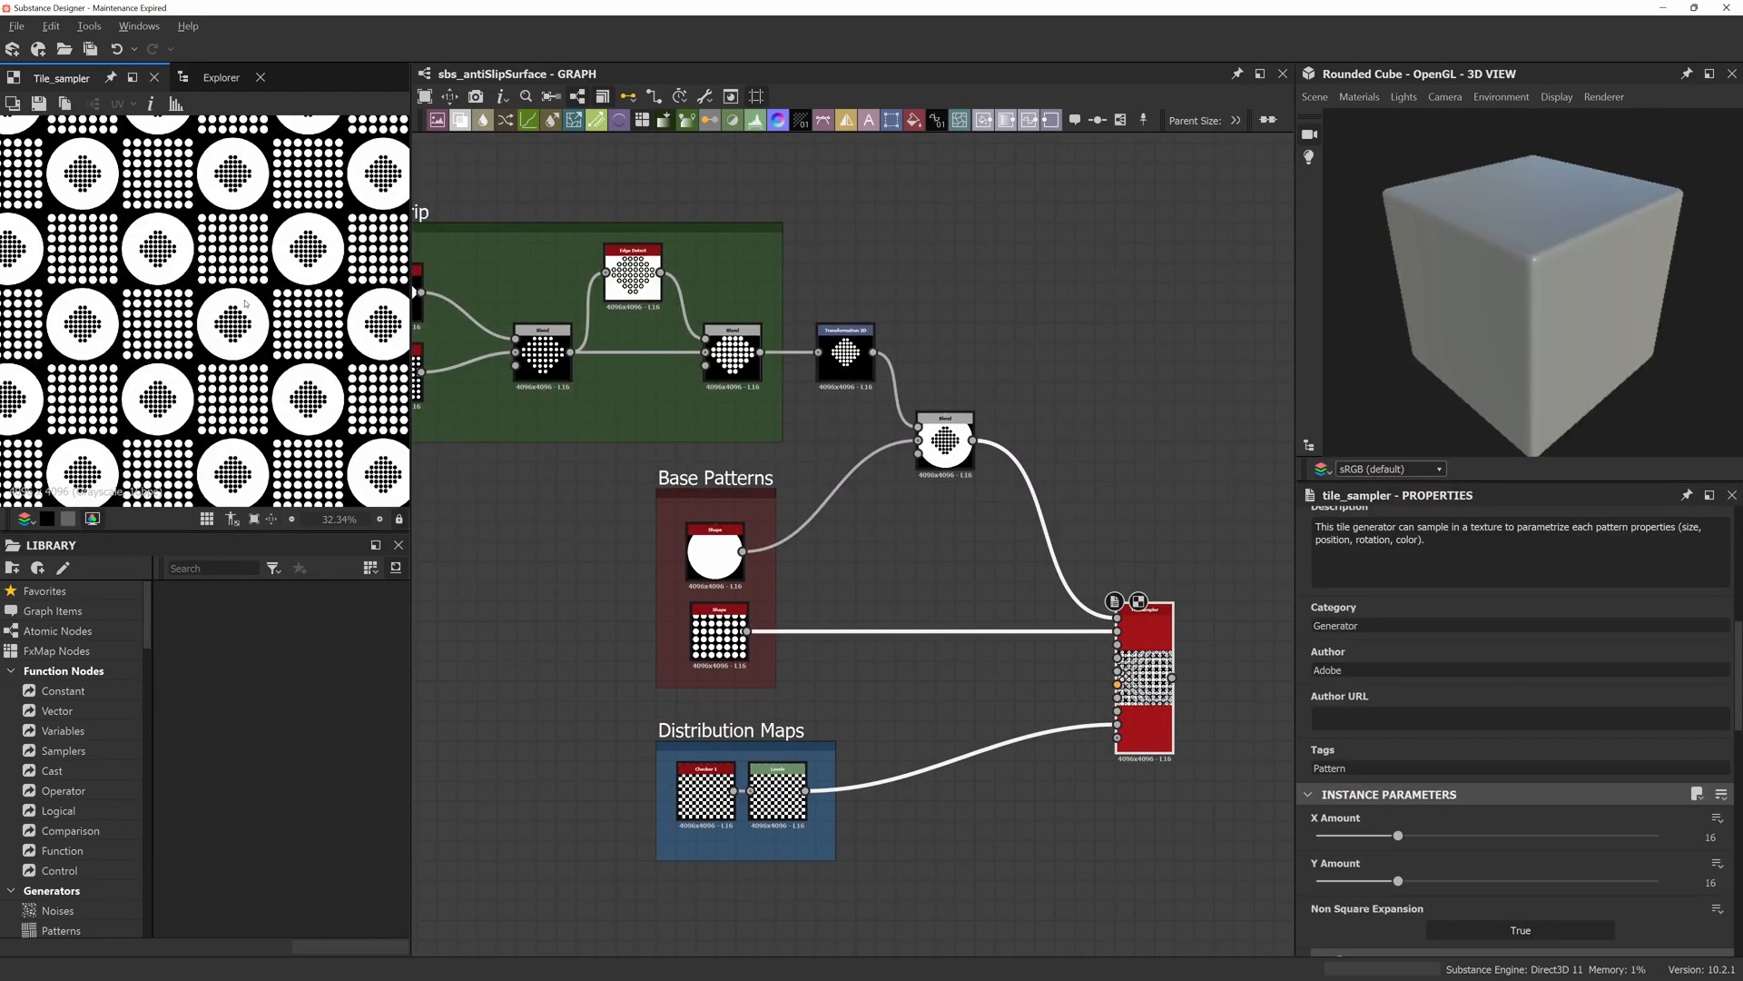
{"action": "left_click", "coordinate": [714, 550]}
{"action": "scroll", "coordinate": [1449, 755], "scroll_direction": "down", "scroll_amount": 2}
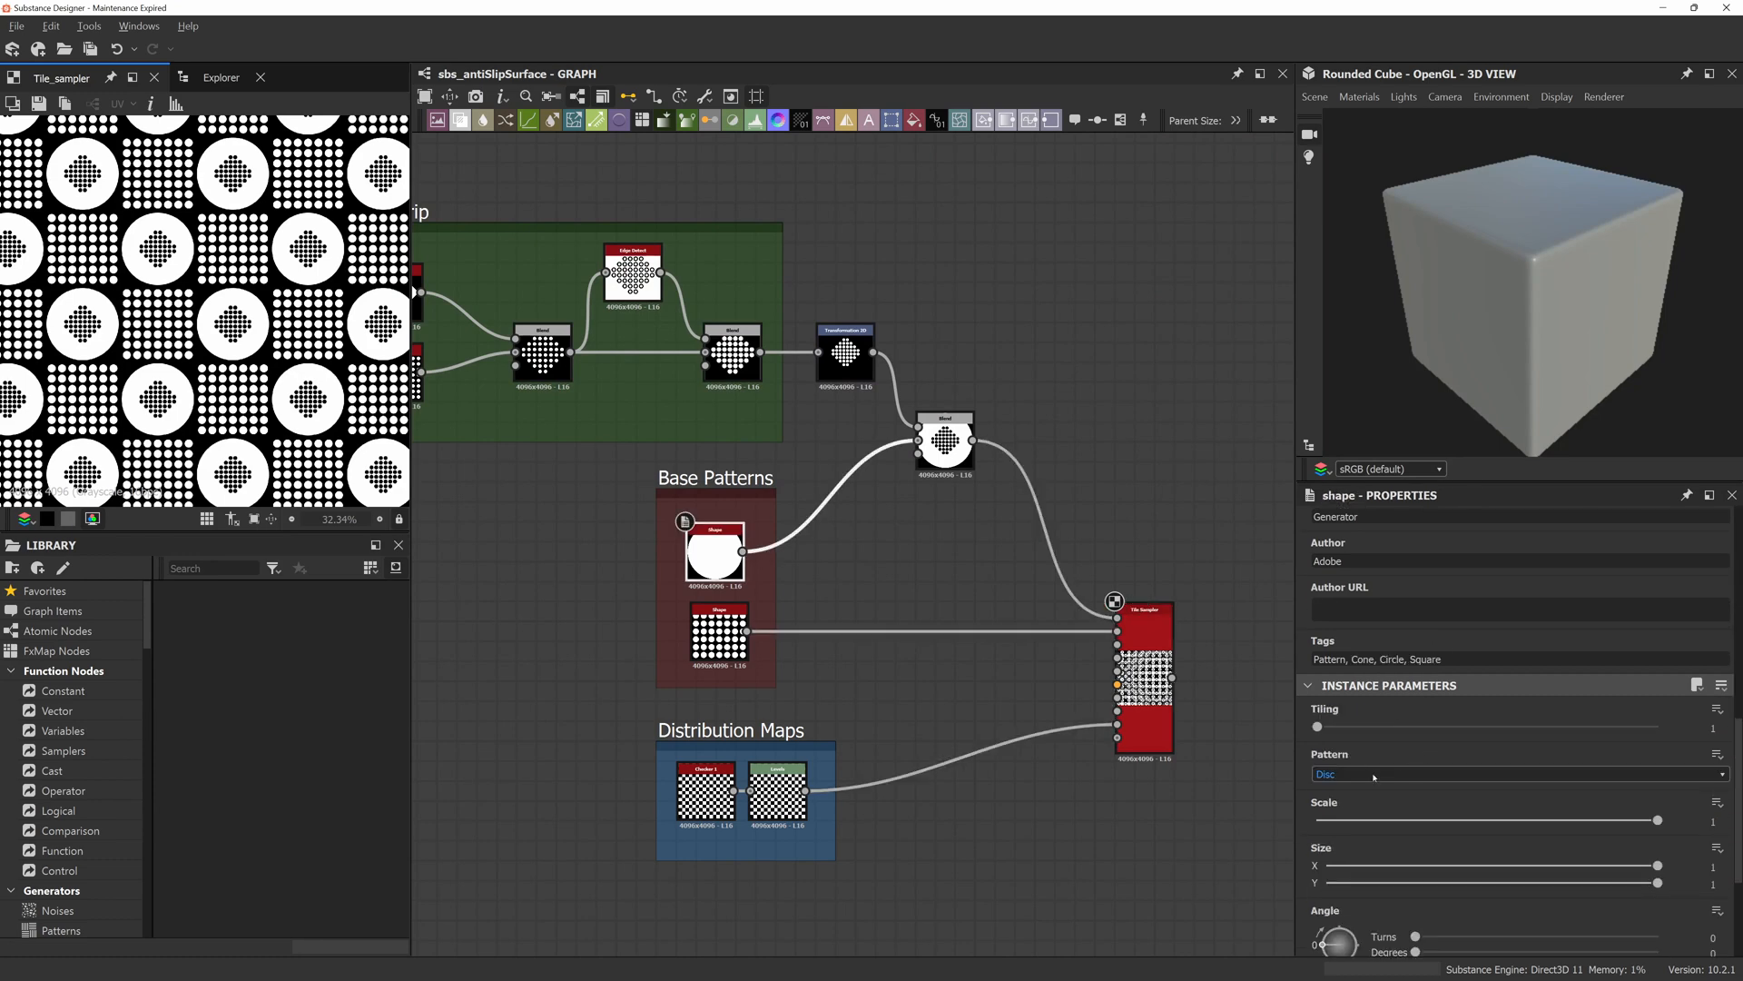
{"action": "left_click", "coordinate": [1452, 773]}
{"action": "left_click", "coordinate": [1362, 797]}
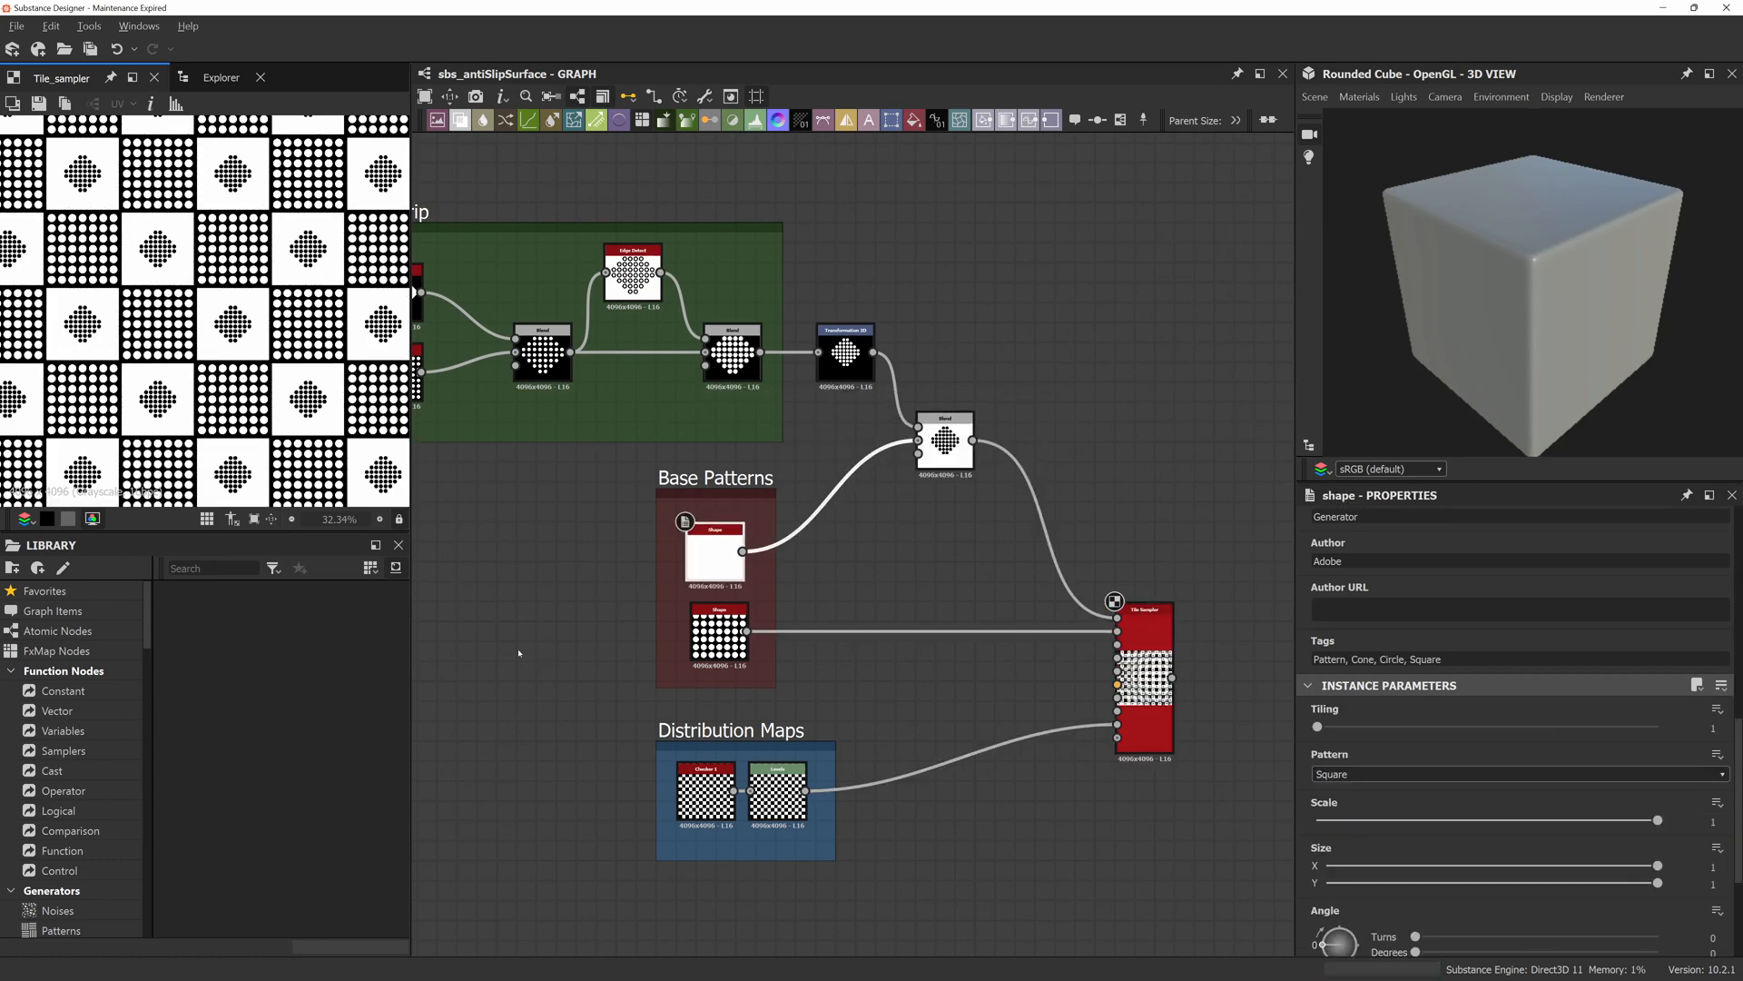
{"action": "scroll", "coordinate": [287, 348], "scroll_direction": "down", "scroll_amount": 4}
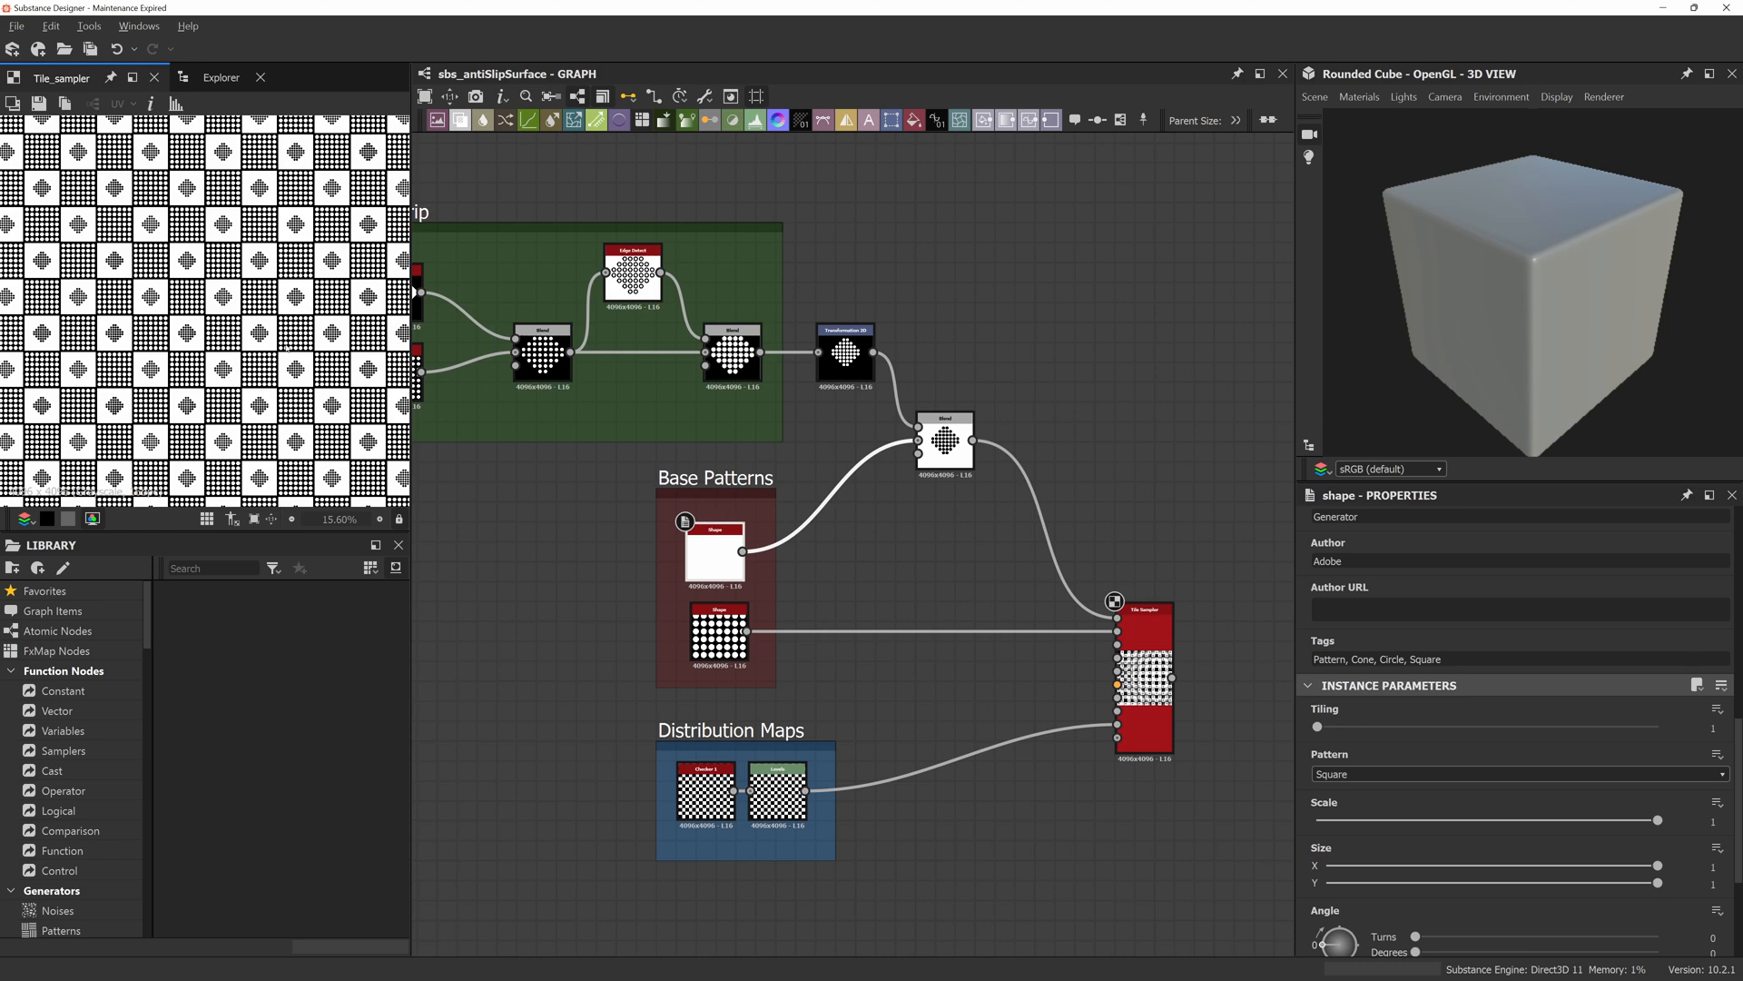
{"action": "scroll", "coordinate": [287, 348], "scroll_direction": "down", "scroll_amount": 3}
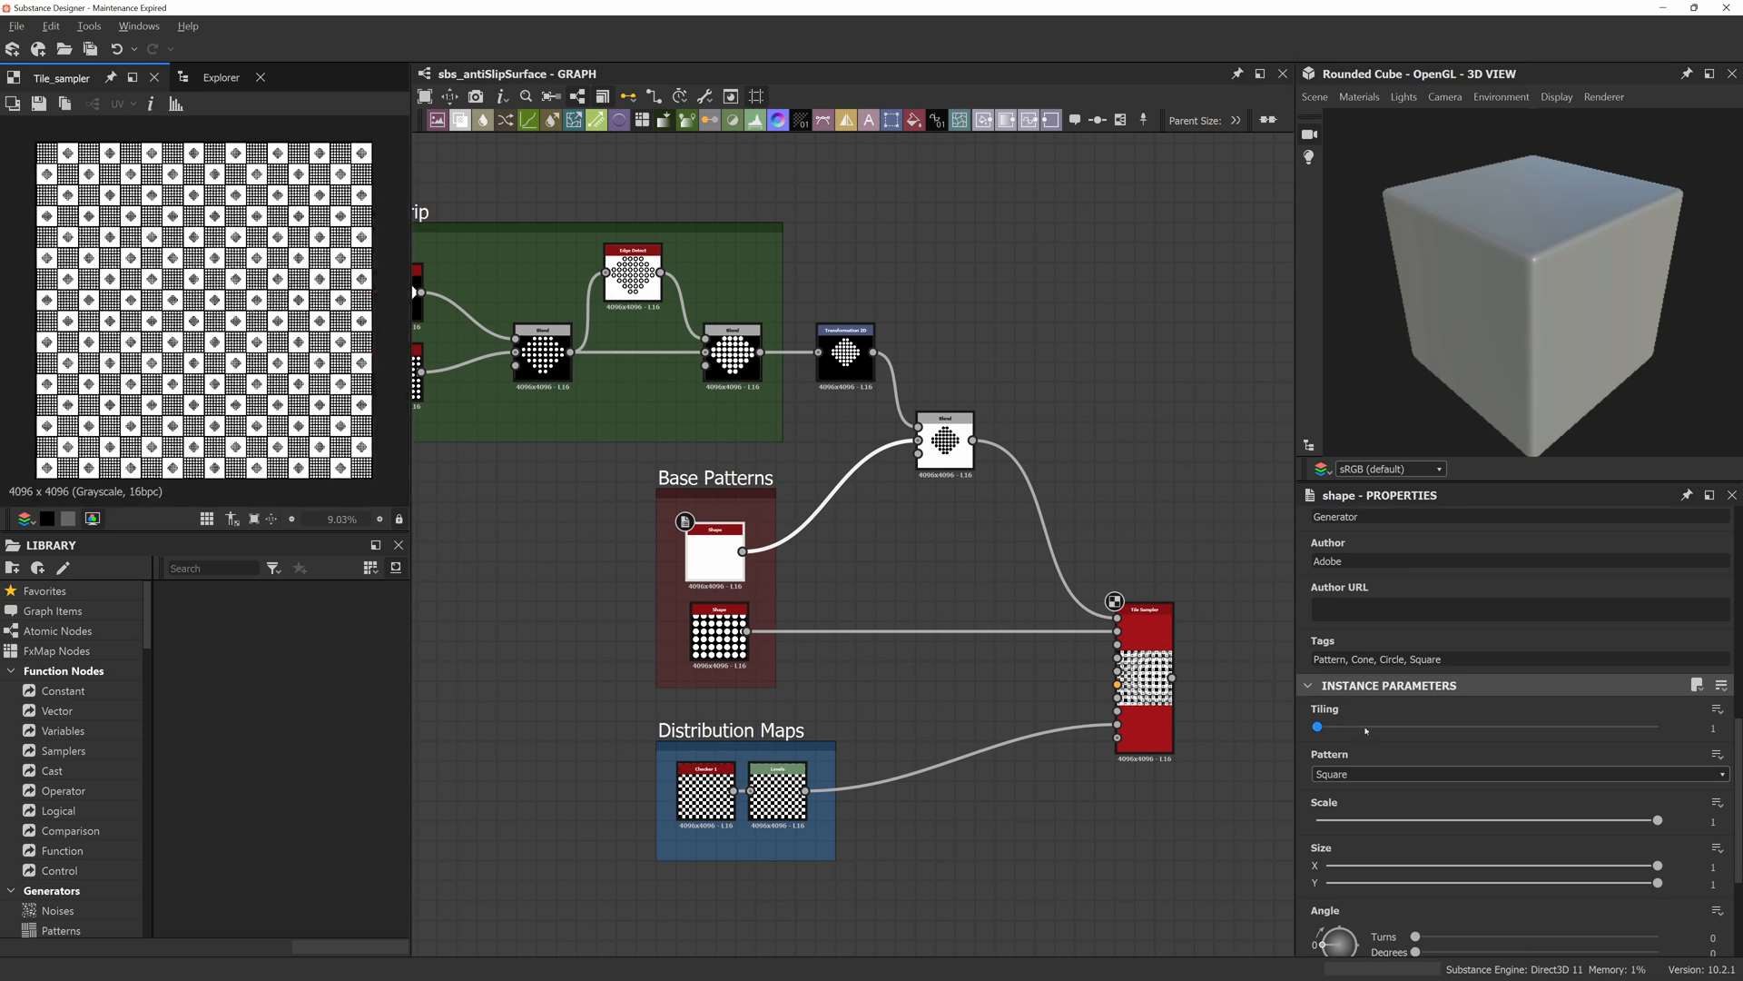
Set the pattern of the large Shape in Base Patterns back to Disc.
{"action": "left_click", "coordinate": [1335, 774]}
{"action": "left_click", "coordinate": [1352, 802]}
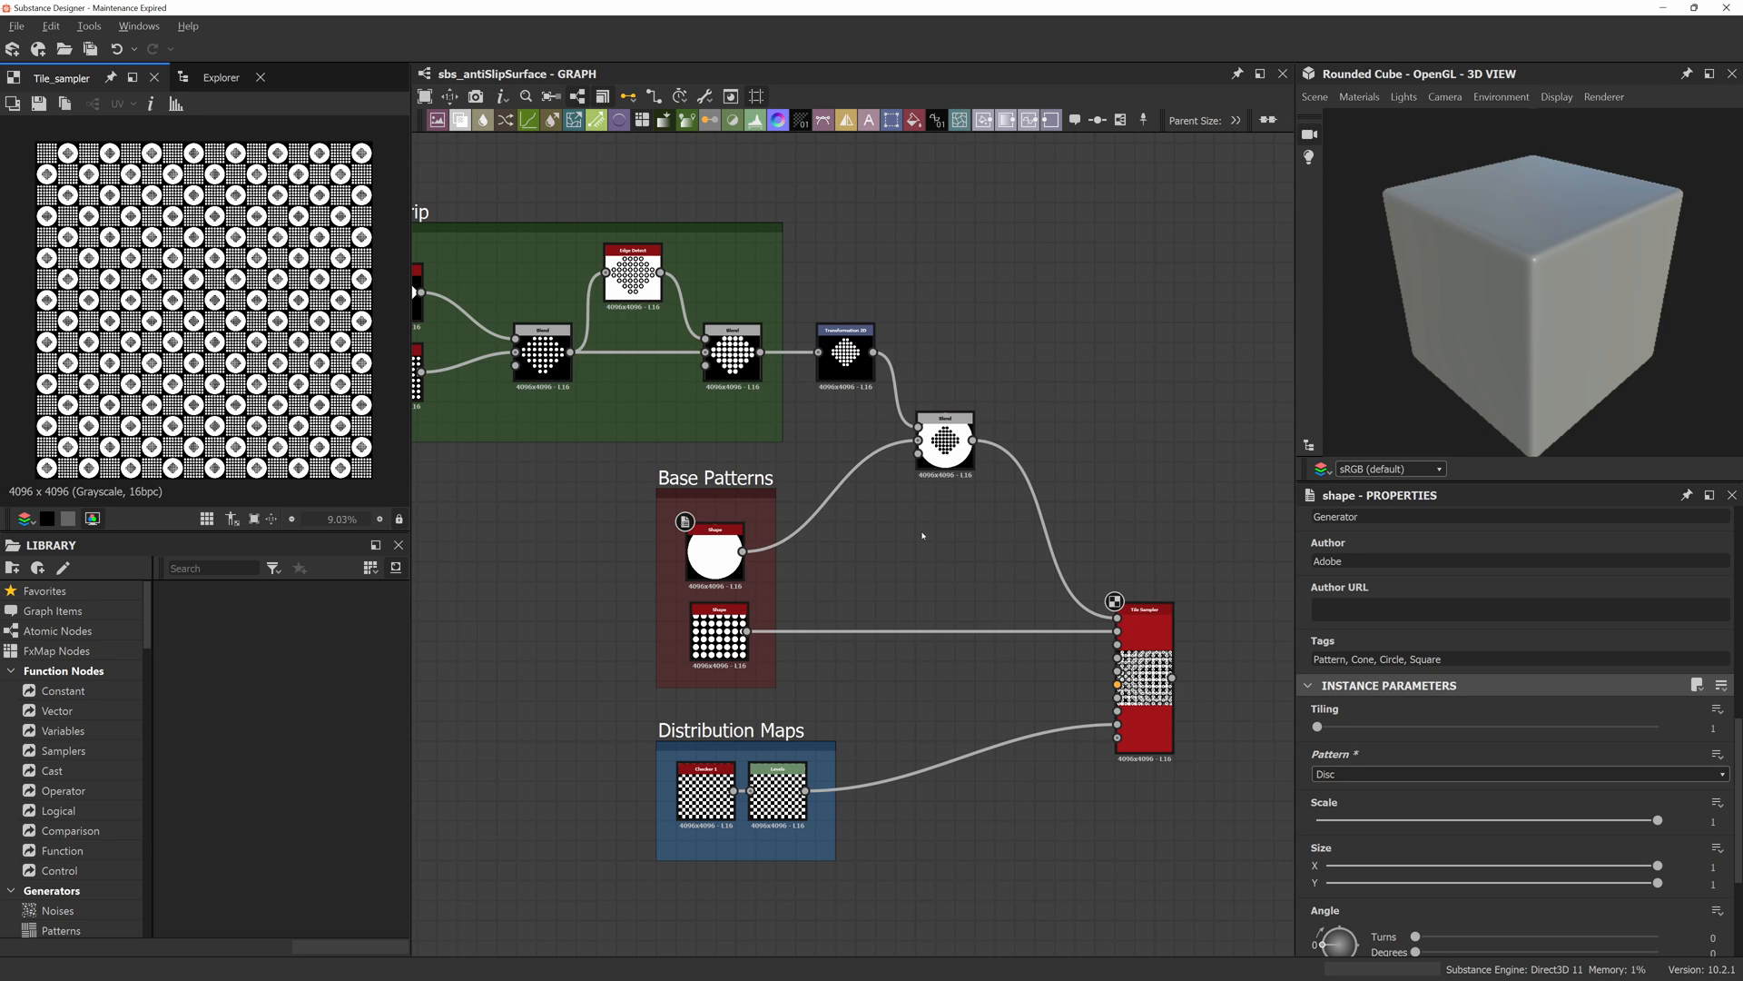
{"action": "scroll", "coordinate": [922, 535], "scroll_direction": "down", "scroll_amount": 2}
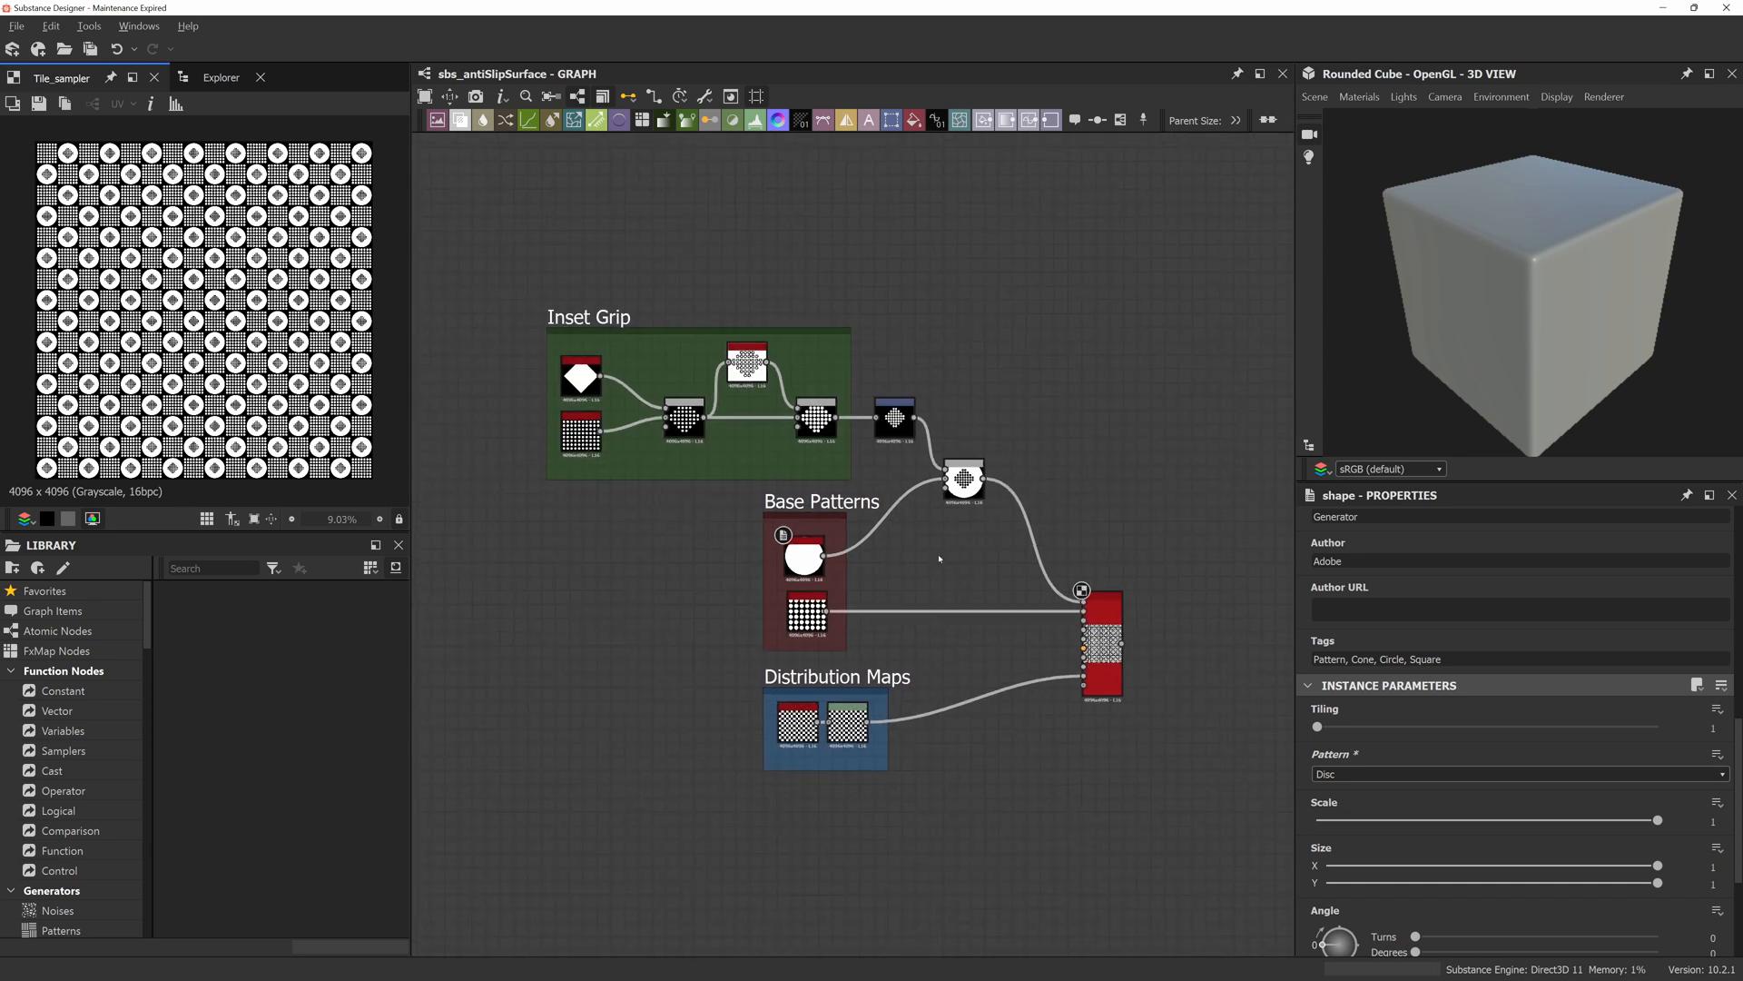